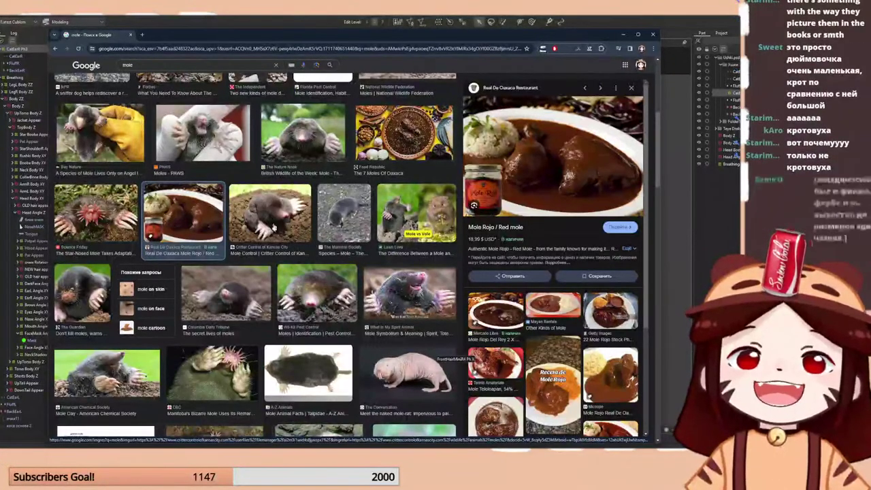
- Examine mole photos in the image search results, previewing several such as the golden mole and the star-nosed mole
left_click(276, 232)
scroll(240, 303, "down", 2)
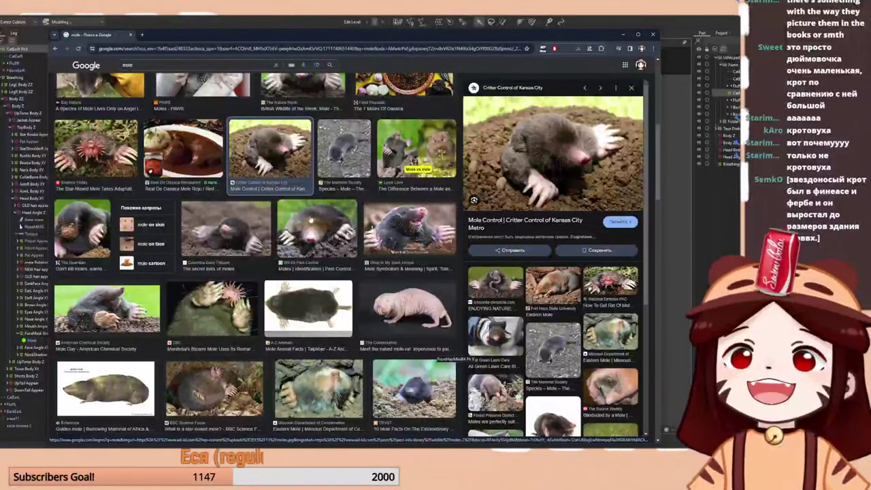
left_click(225, 228)
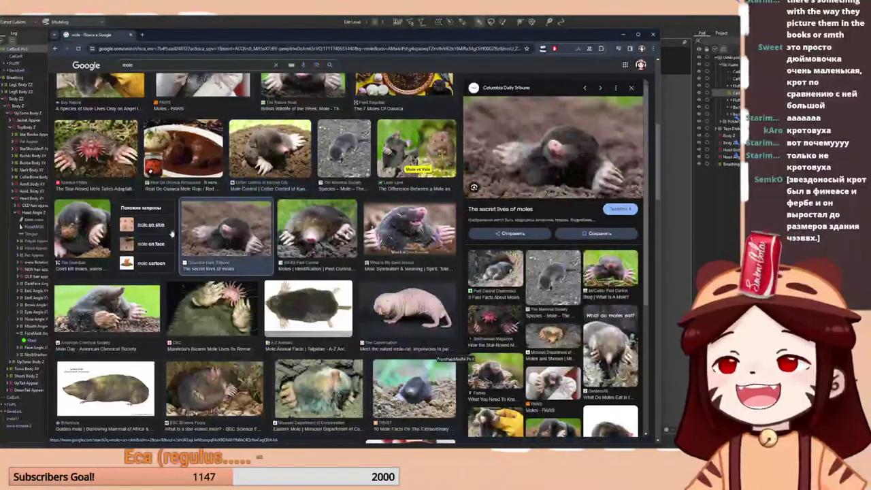
left_click(106, 388)
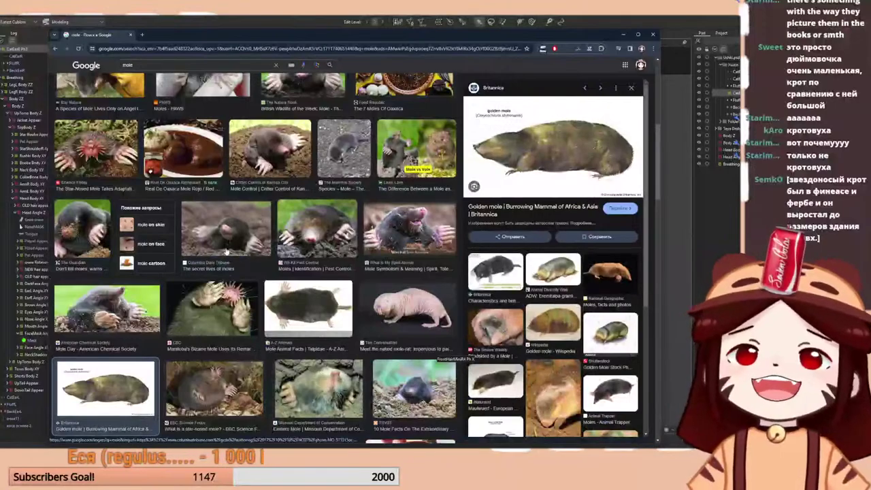
scroll(229, 250, "down", 2)
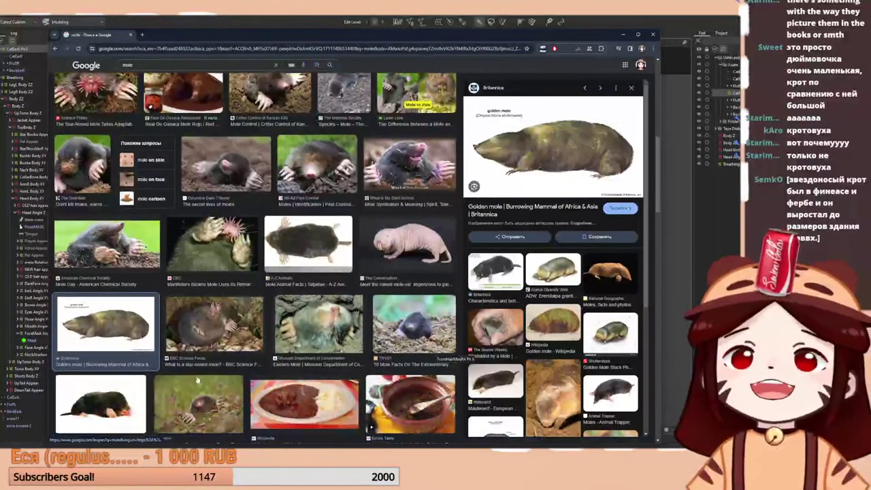
left_click(217, 323)
scroll(315, 311, "down", 1)
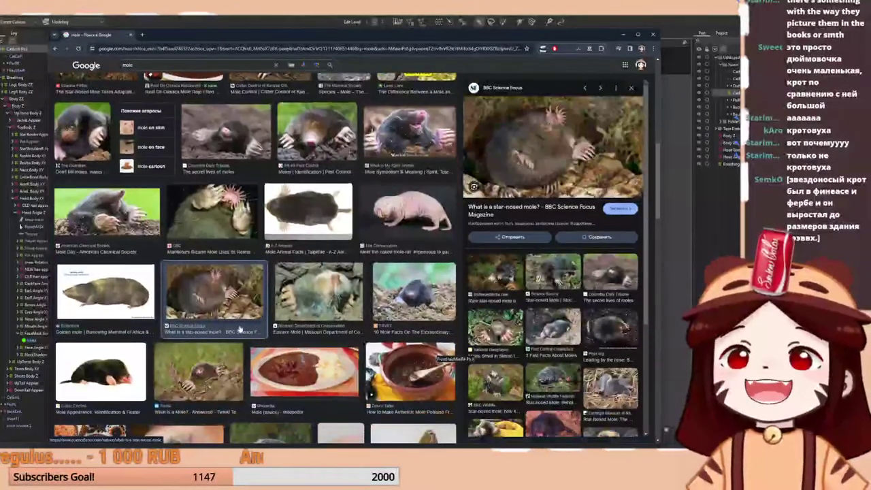
scroll(218, 237, "down", 2)
scroll(219, 237, "down", 1)
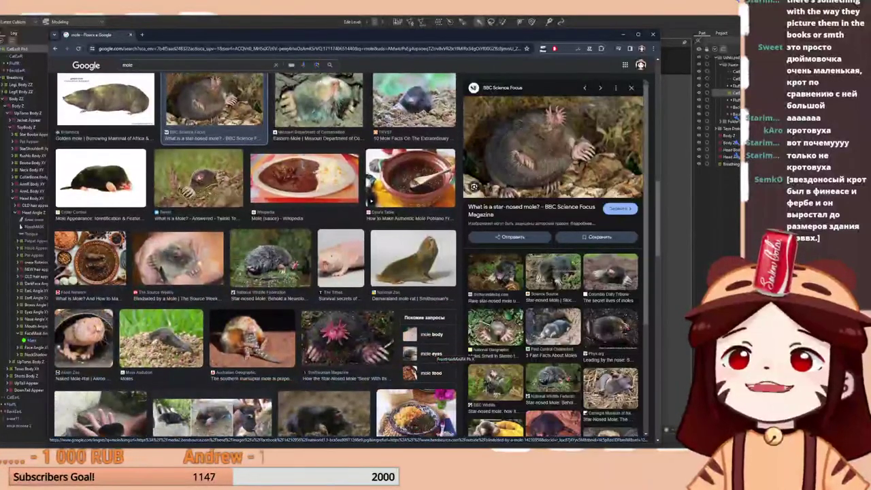
left_click(199, 262)
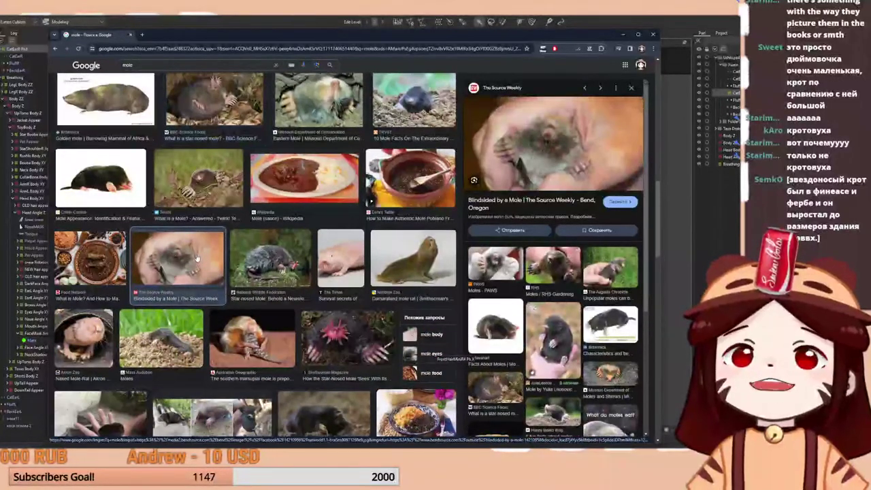
scroll(195, 271, "down", 1)
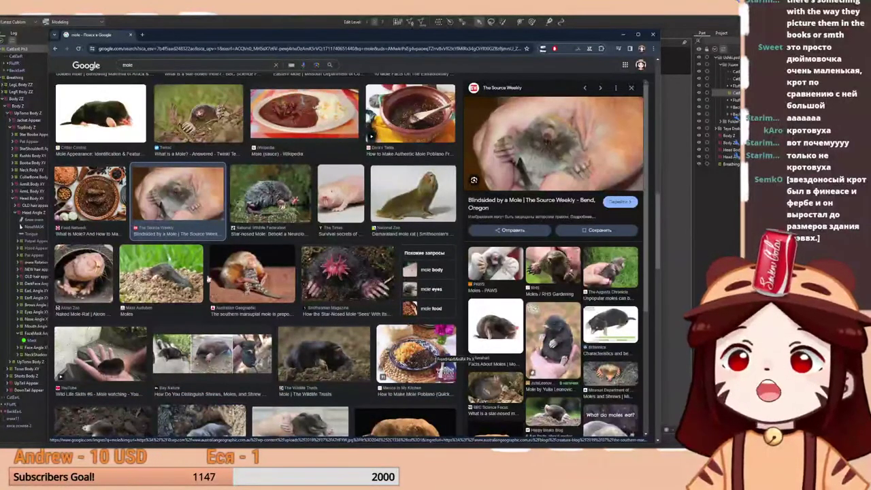
left_click(108, 368)
left_click(173, 280)
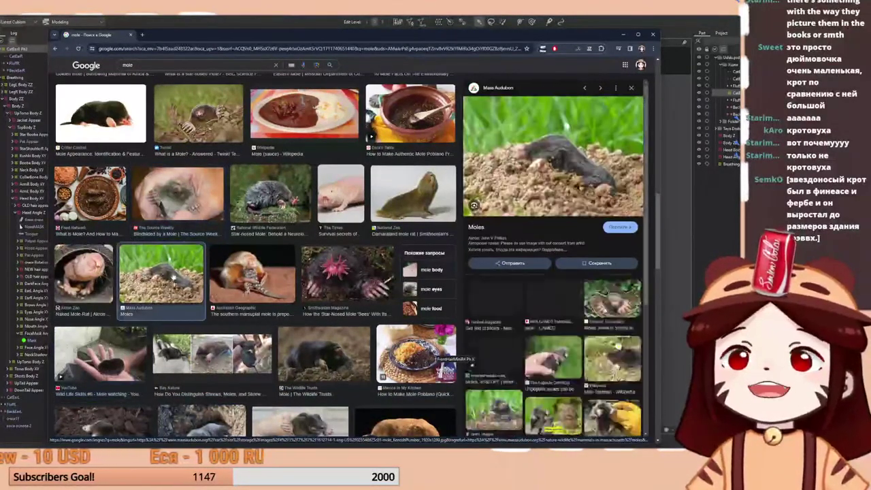
scroll(364, 261, "down", 1)
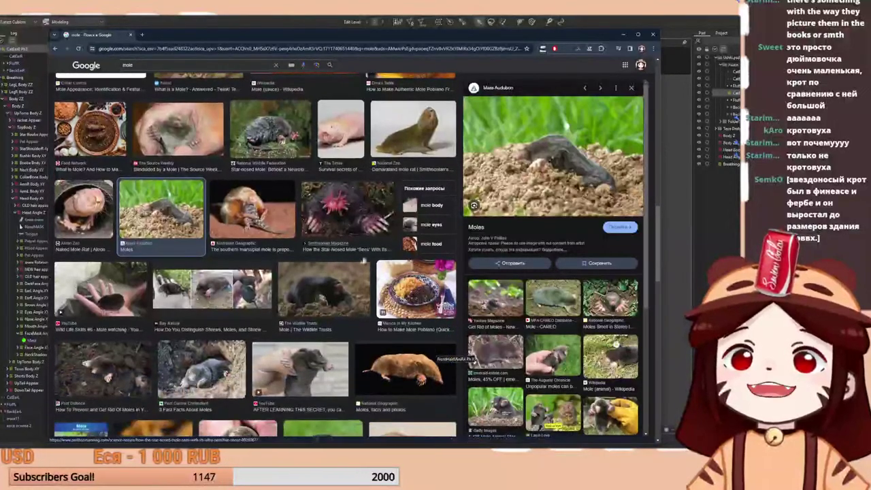
scroll(364, 261, "down", 2)
left_click(325, 272)
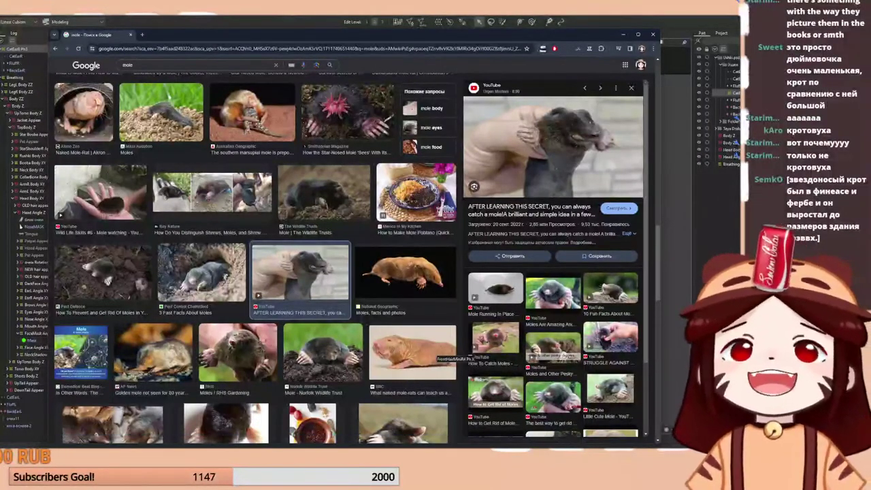
left_click(654, 35)
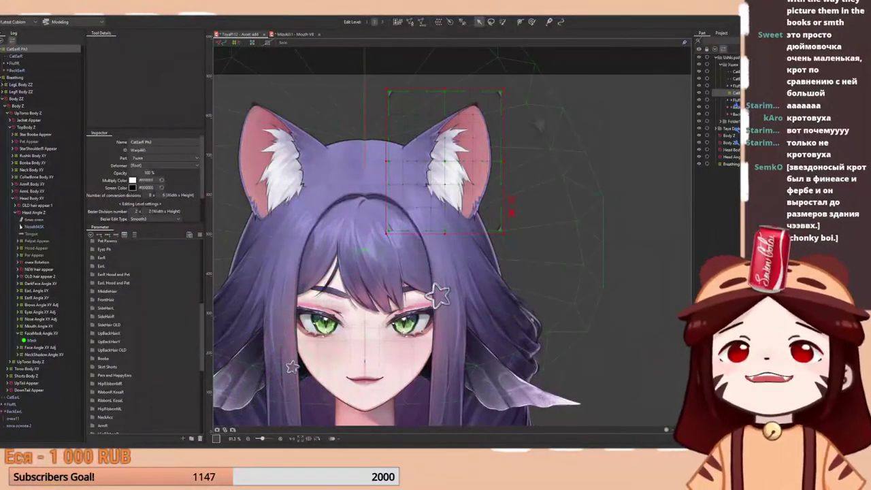
scroll(140, 320, "down", 3)
left_click(440, 23)
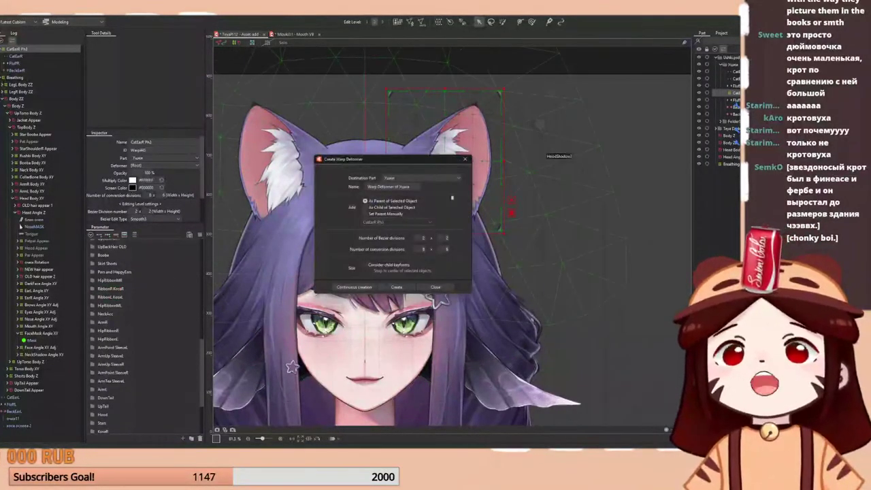
left_click(466, 159)
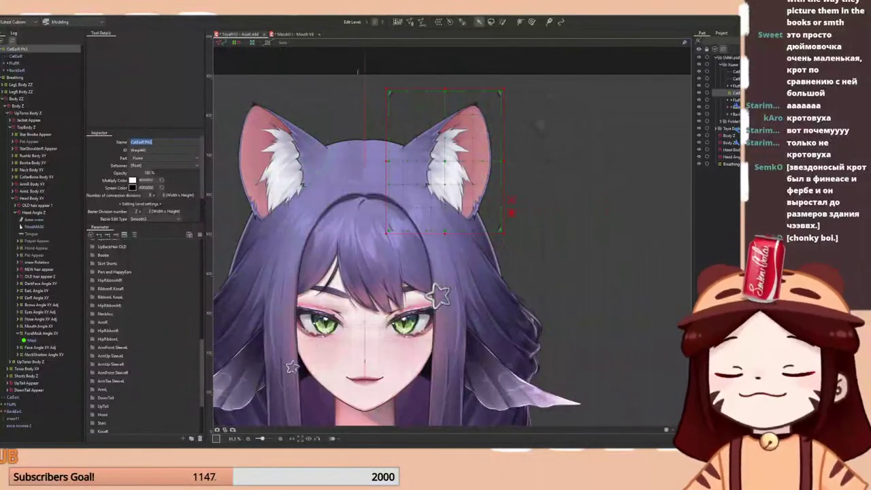
- Create a warp deformer named CatEarR Ph2 as the parent of the selected CatEarR Ph3 ear deformer
left_click(439, 21)
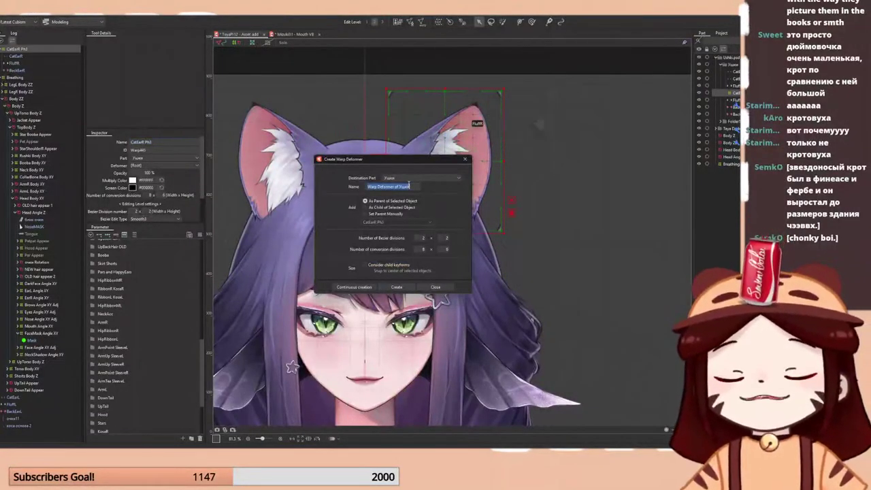
type("CatEarR Ph3")
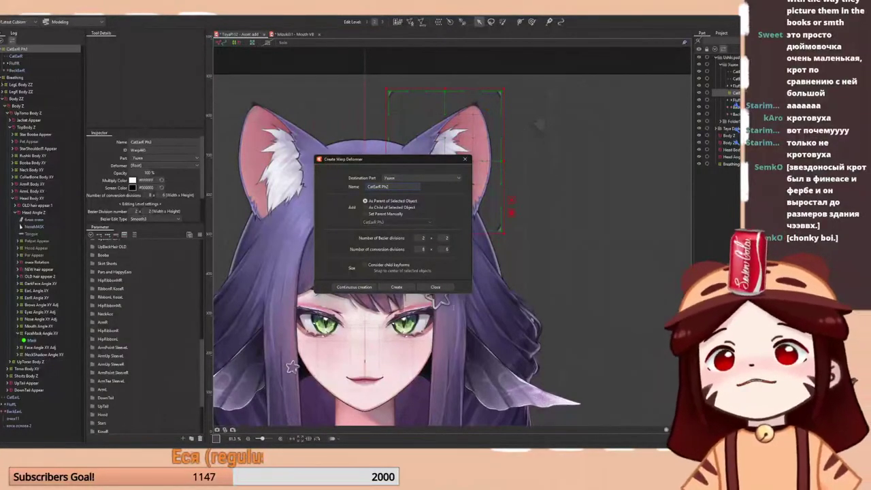
key("Return")
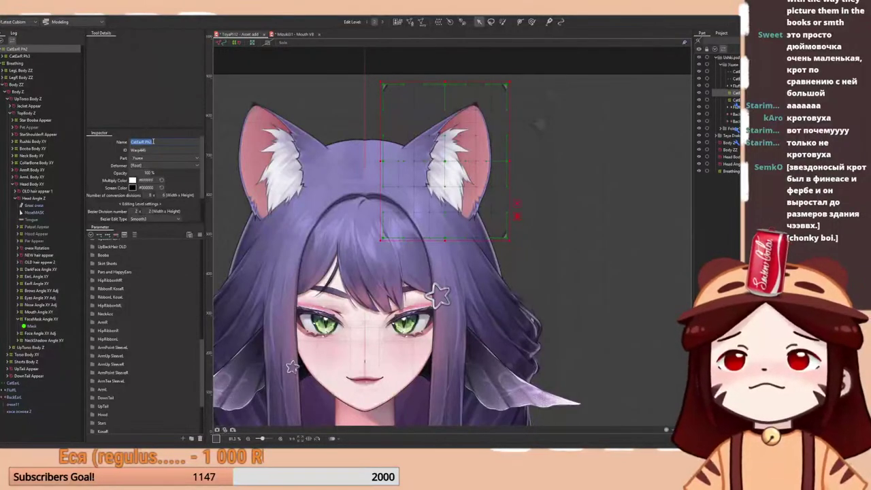
left_click(23, 55)
left_click(27, 51)
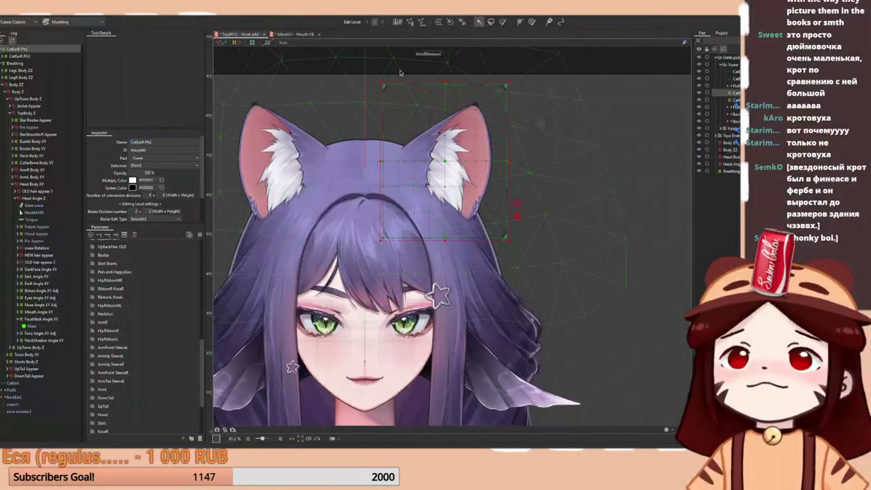
- With CatEarR Ph3 selected, try out the parameters in the EarR group and return EarR Ph1, Ph2 and Ph3 to 0
left_click(26, 58)
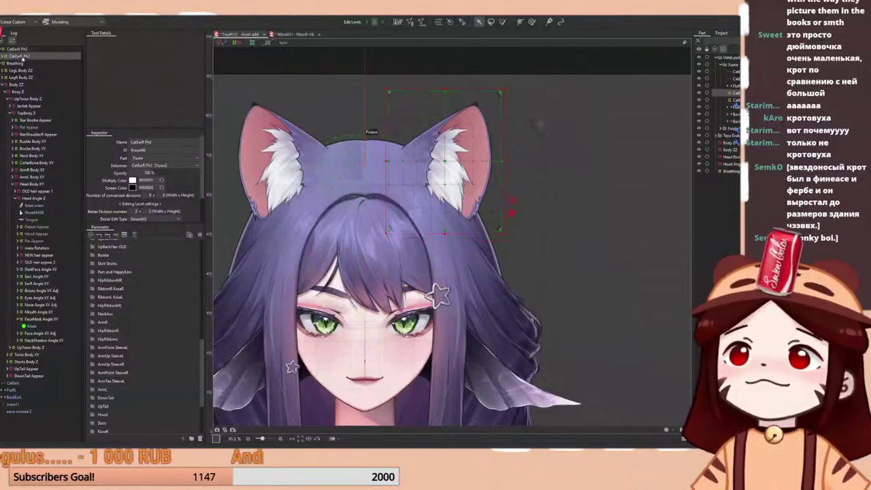
scroll(168, 334, "down", 3)
scroll(132, 341, "up", 6)
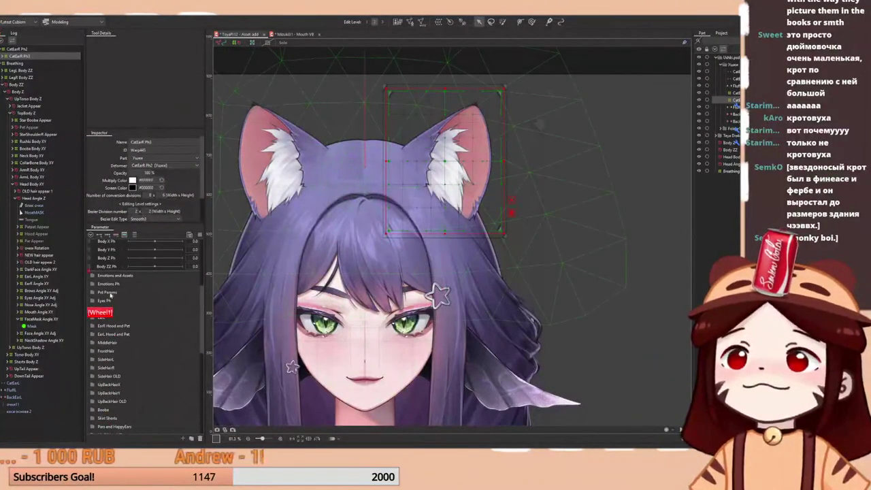
scroll(110, 294, "down", 3)
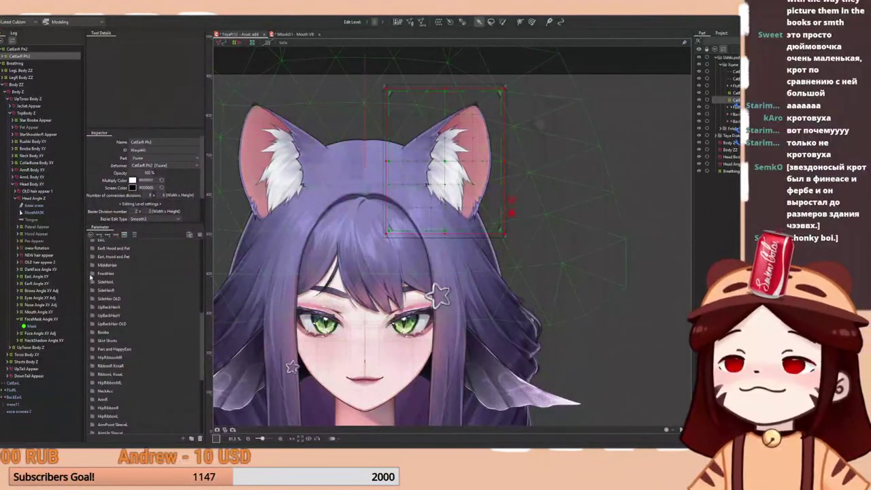
left_click(92, 290)
left_click(91, 290)
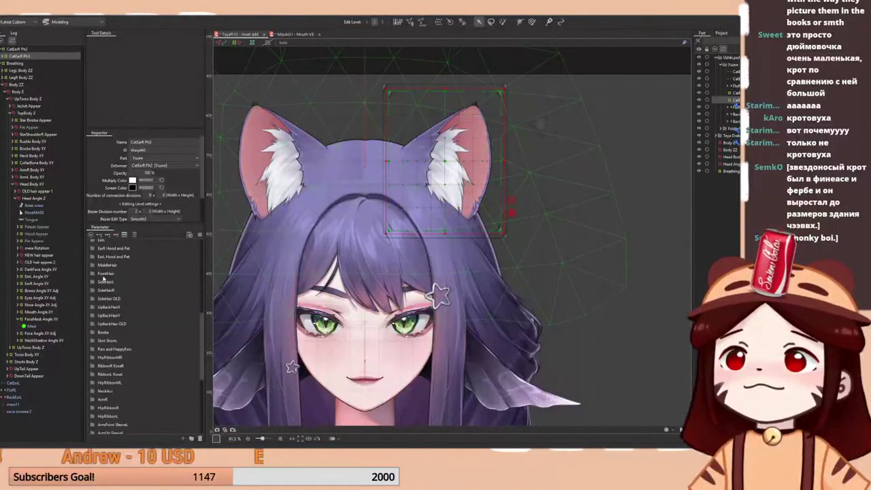
scroll(103, 286, "up", 1)
left_click(93, 257)
left_click_drag(143, 280, 182, 282)
left_click_drag(128, 300, 185, 264)
left_click(155, 283)
left_click(156, 274)
left_click(155, 267)
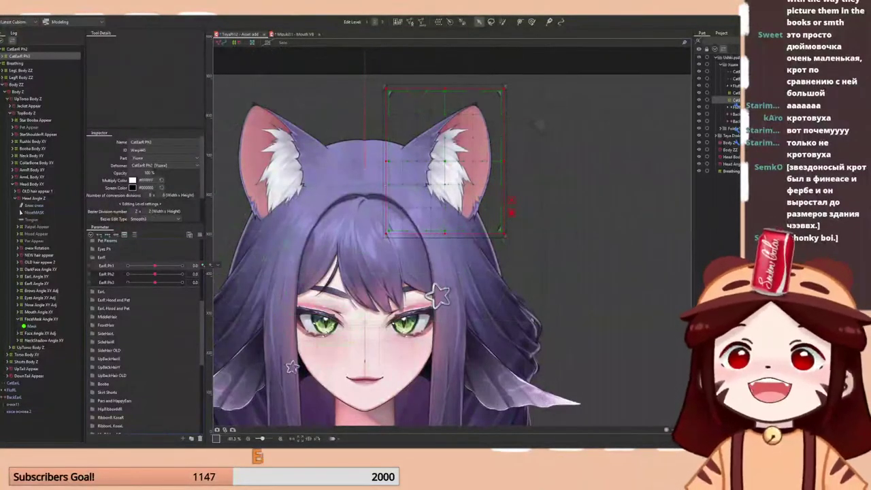
- Brush-select the CatEarR Ph3 warp points around the upper ear and set EarR Ph2 to -1.0
scroll(463, 118, "up", 5)
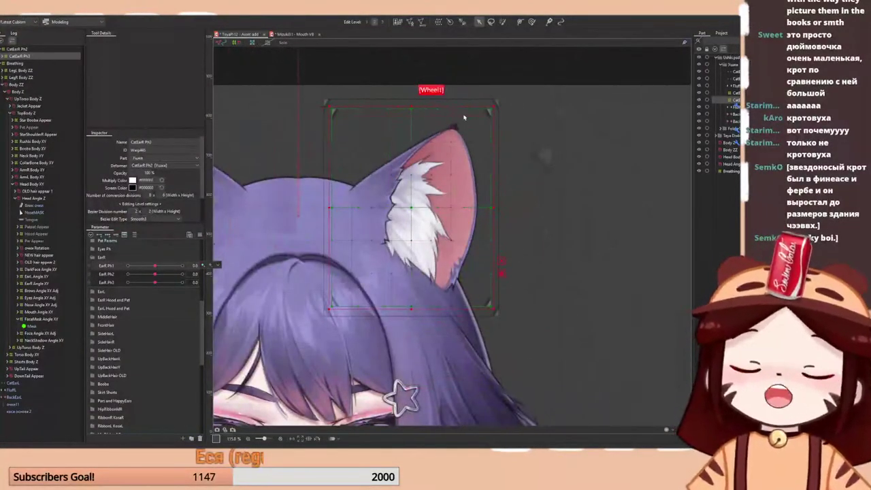
key("b")
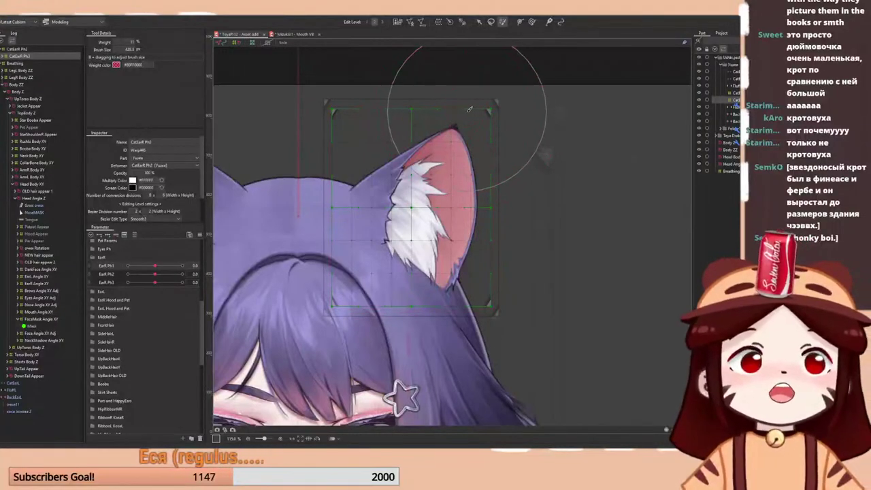
mouse_move(470, 109)
left_mouse_down()
mouse_move(533, 128)
mouse_move(513, 152)
mouse_move(433, 82)
left_mouse_up()
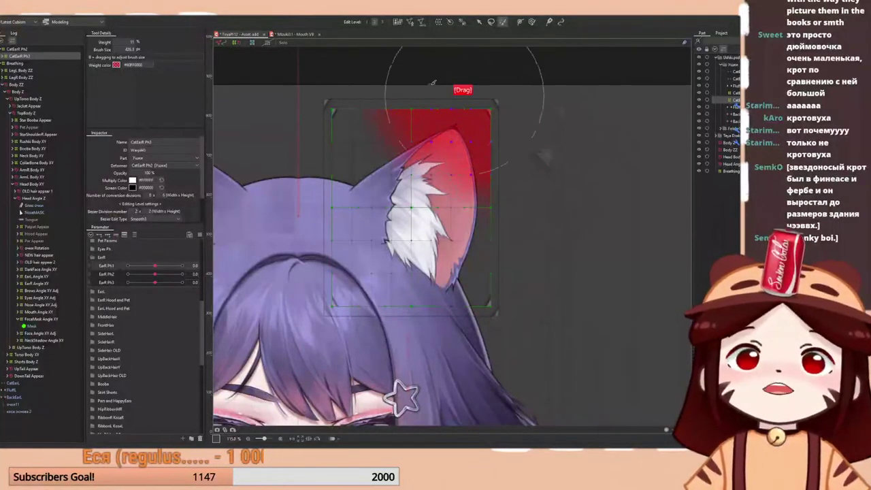
key("a")
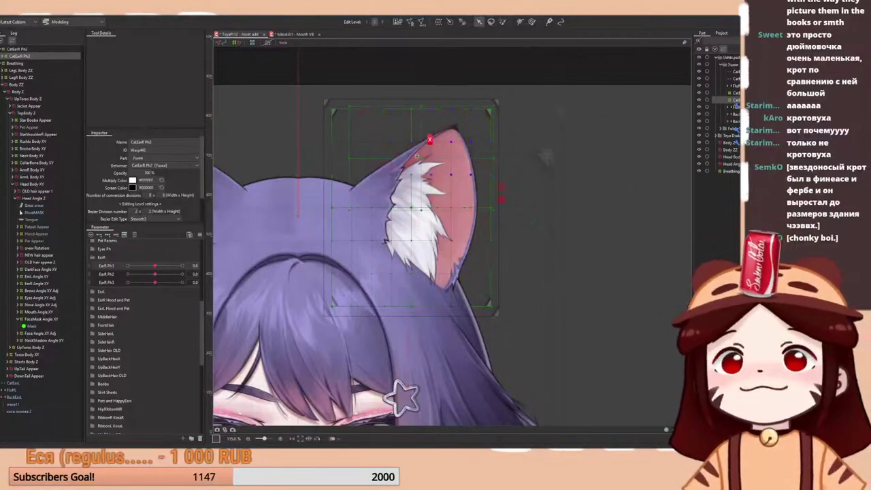
left_click_drag(417, 156, 431, 182)
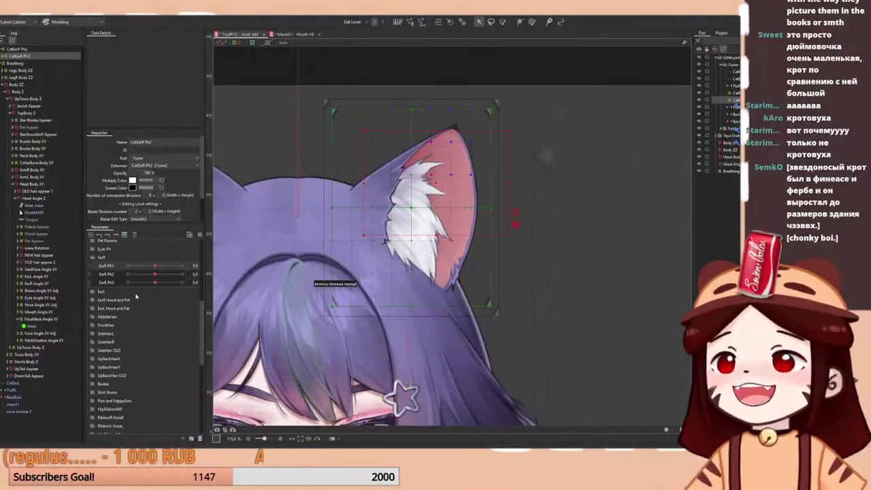
scroll(136, 296, "up", 3)
left_click_drag(155, 300, 125, 288)
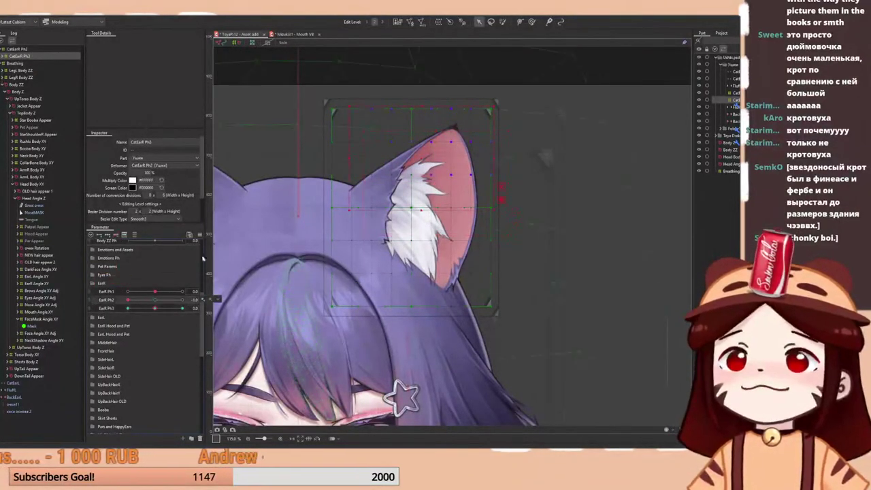
- Try shifting the selection's transform box and rotating the ear tip points inward, and undo the attempt
left_click_drag(424, 155, 442, 184)
key("ctrl+z")
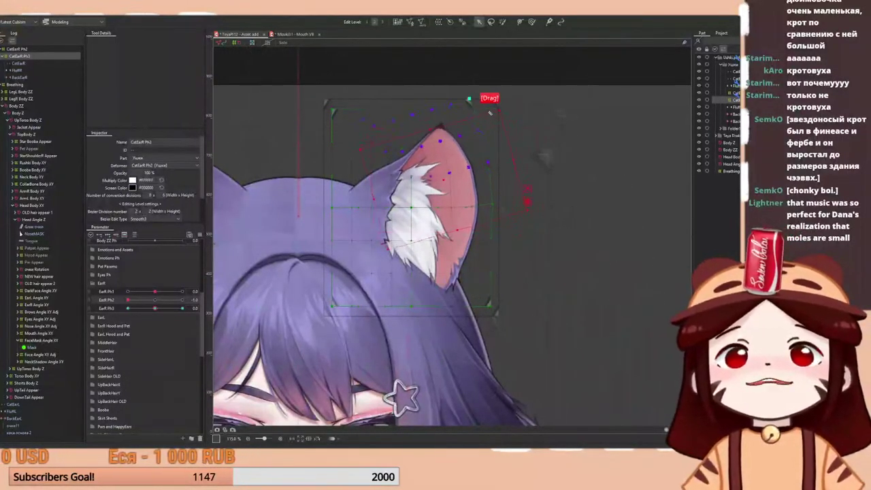
key("ctrl+z")
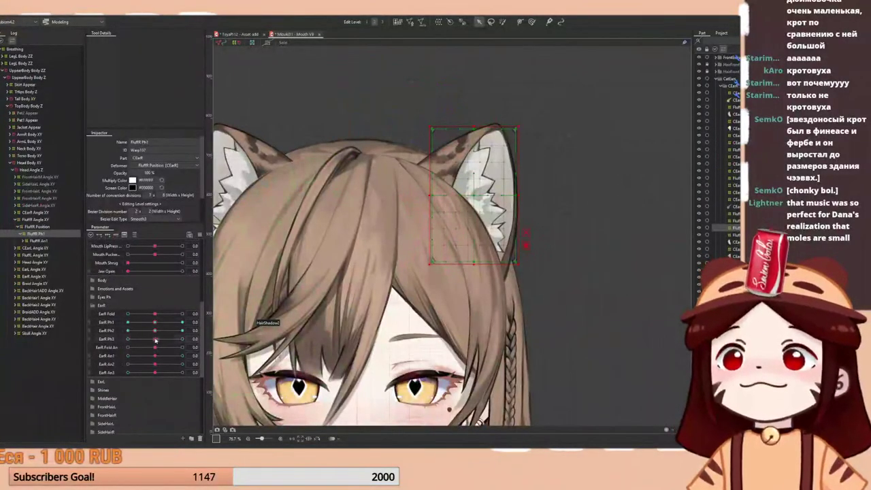
- Check the EarR Ph3 ear motion in the Mouth V8 model and rotate the CatEarR Ph3 ear tip points inward
left_click_drag(156, 339, 182, 339)
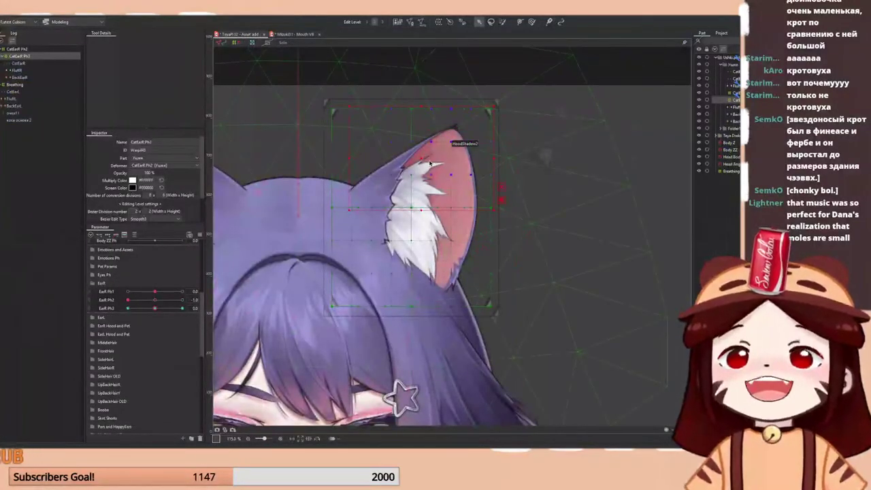
left_click_drag(430, 163, 442, 171)
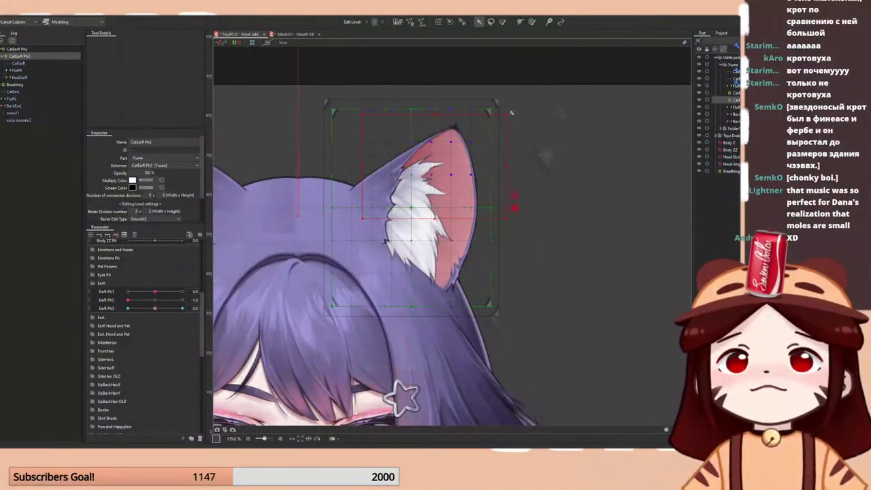
left_click_drag(512, 112, 491, 109)
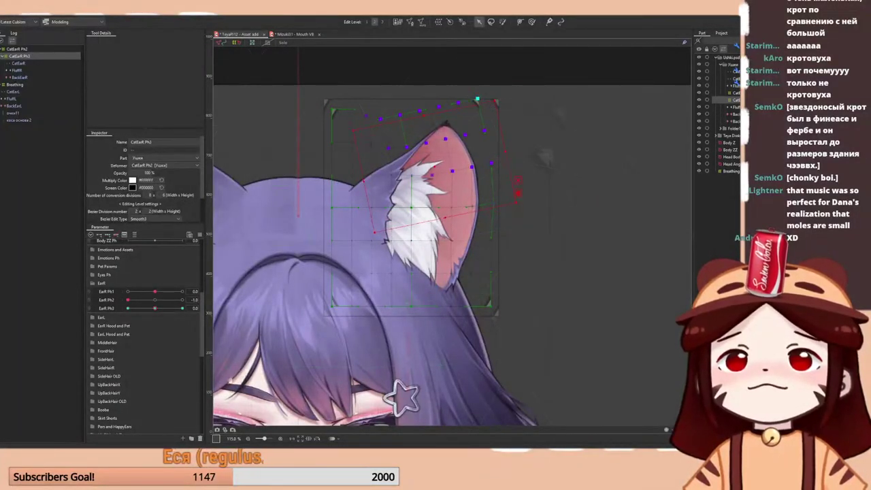
- Set EarR Ph3 to -1.0, then move and rotate the selected CatEarR Ph3 ear tip points inward
key("ctrl+t")
left_click_drag(155, 309, 65, 298)
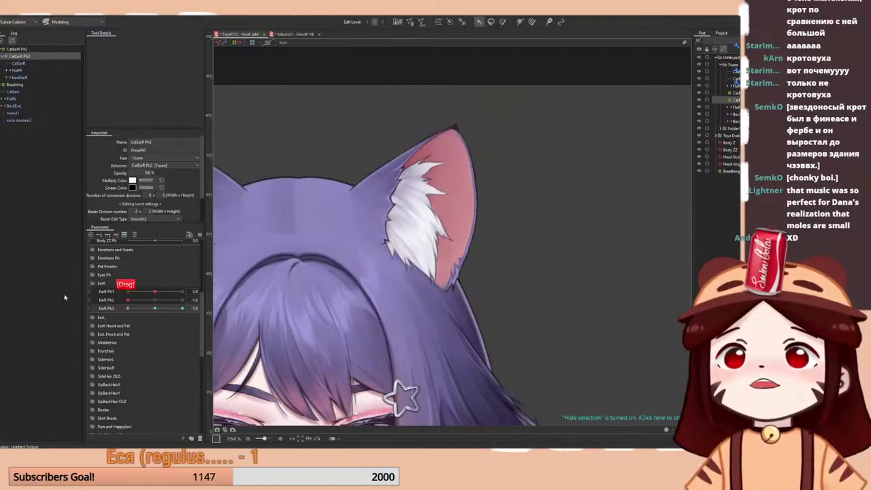
key("space")
left_click_drag(421, 156, 443, 158)
left_click_drag(516, 104, 495, 97)
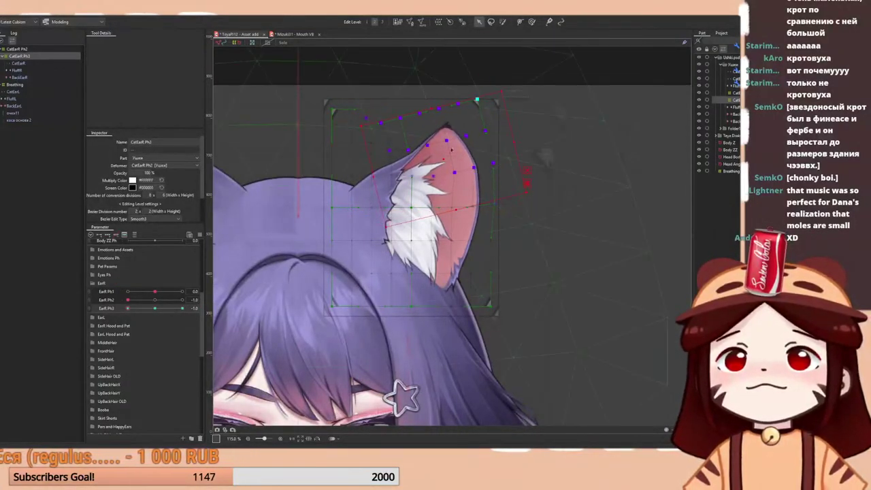
- Refine the position and angle of the ear tip points and check the bend by scrubbing EarR Ph3
key("ctrl+t")
left_click_drag(445, 156, 438, 155)
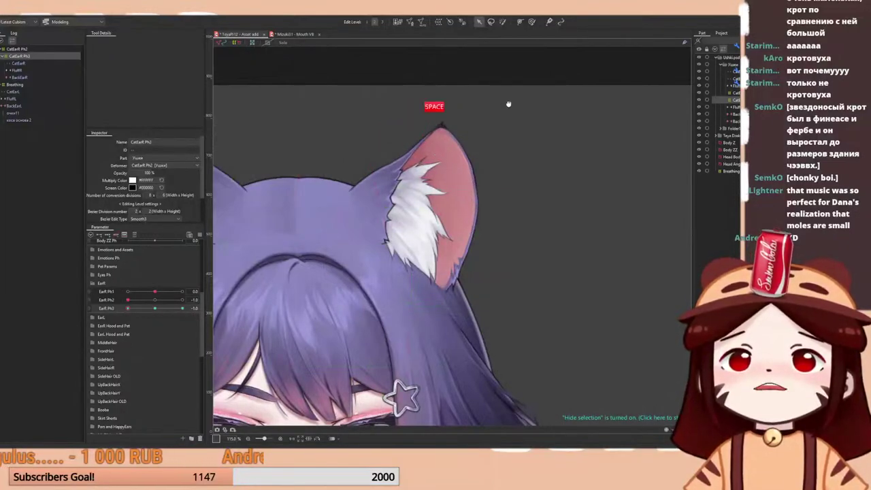
left_click_drag(498, 88, 504, 92)
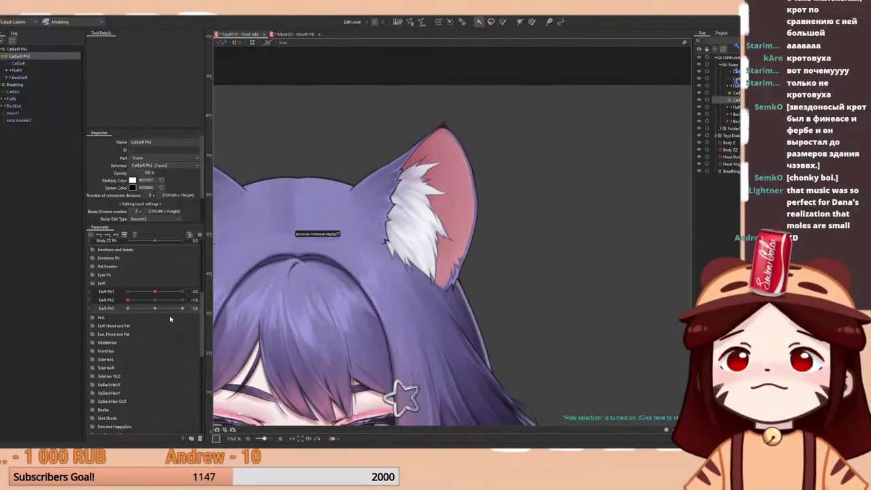
left_click_drag(156, 310, 116, 300)
key("ctrl+t")
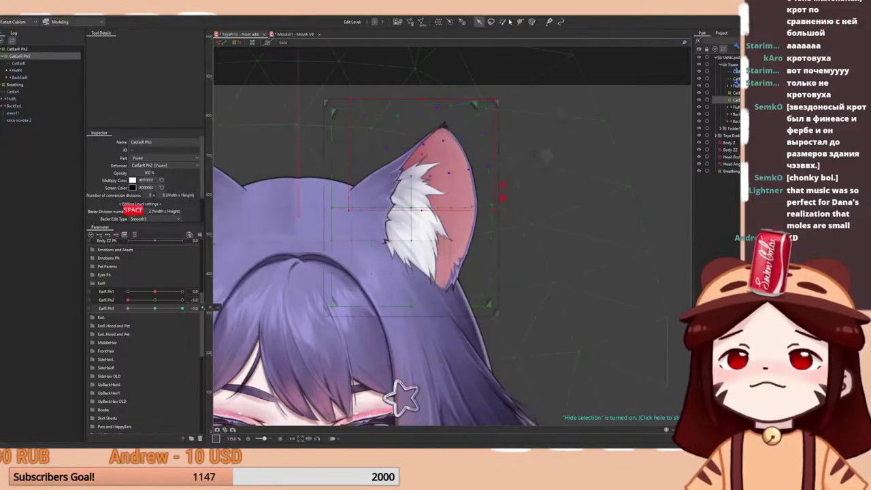
- Try the deform brush at about 249 px on the right cat ear tip and undo the attempt
left_click(533, 22)
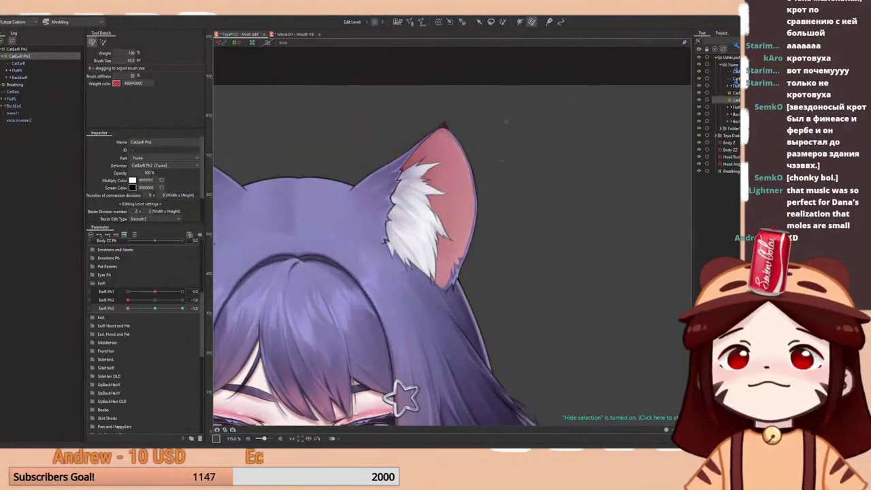
mouse_move(501, 182)
left_mouse_down()
mouse_move(530, 235)
mouse_move(503, 210)
left_mouse_up()
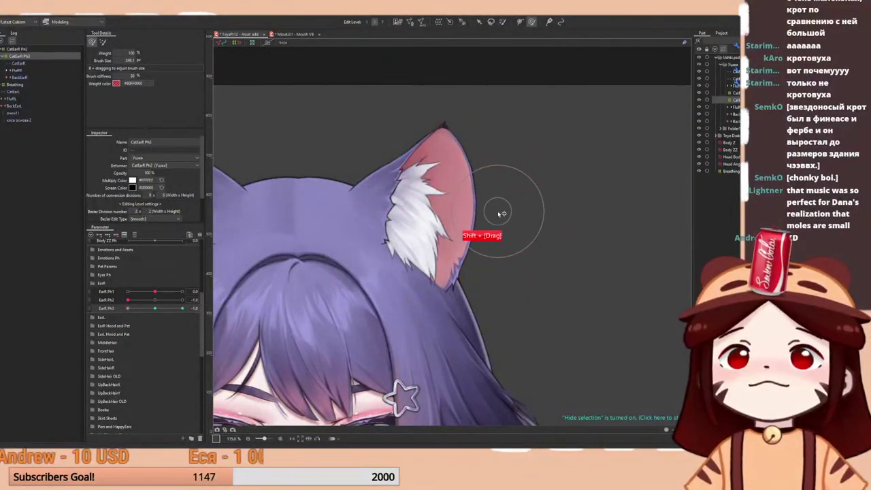
key("ctrl+z")
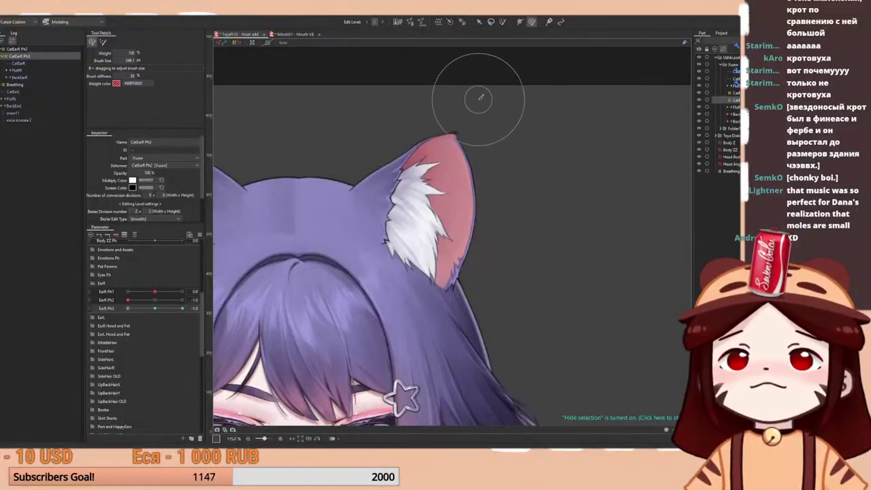
key("ctrl+z")
key("ctrl+z")
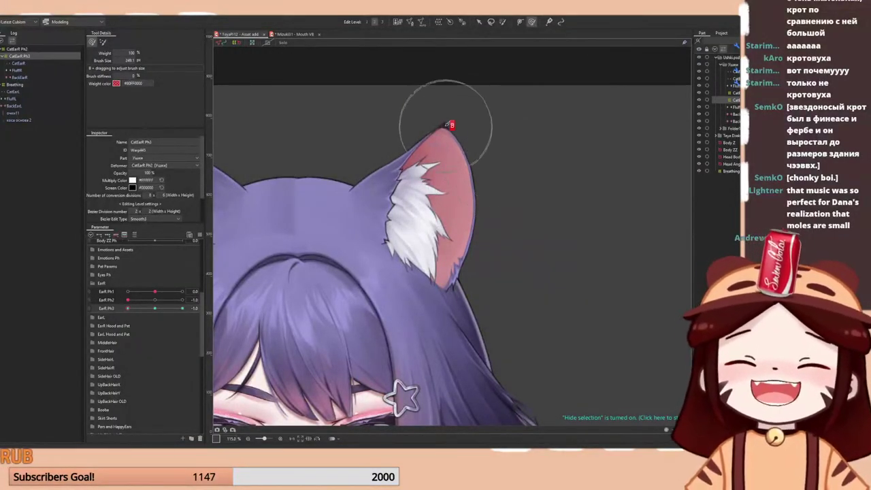
- Enlarge the deform brush to about 420 px and check the ear's bend by scrubbing EarR Ph3 to -1.0
key("b")
mouse_move(447, 109)
left_mouse_down()
mouse_move(450, 95)
mouse_move(404, 63)
mouse_move(454, 84)
left_mouse_up()
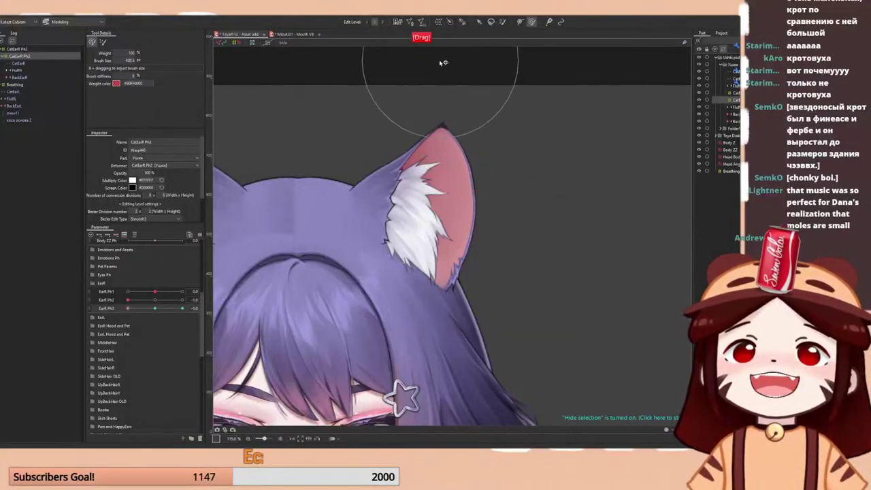
scroll(448, 128, "down", 2)
left_click_drag(156, 309, 128, 300)
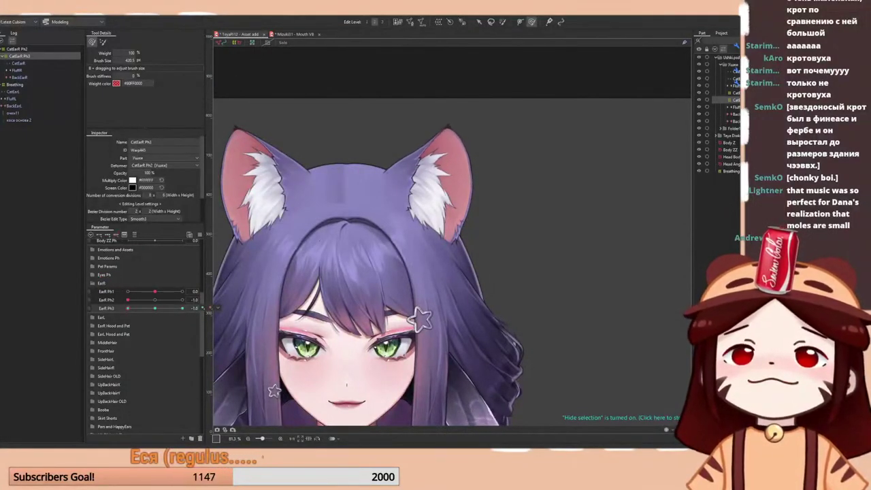
- Reshape the ear tip at EarR Ph3 -1.0 with a deform brush of about 330 px
scroll(411, 124, "up", 5)
left_click_drag(432, 151, 448, 146)
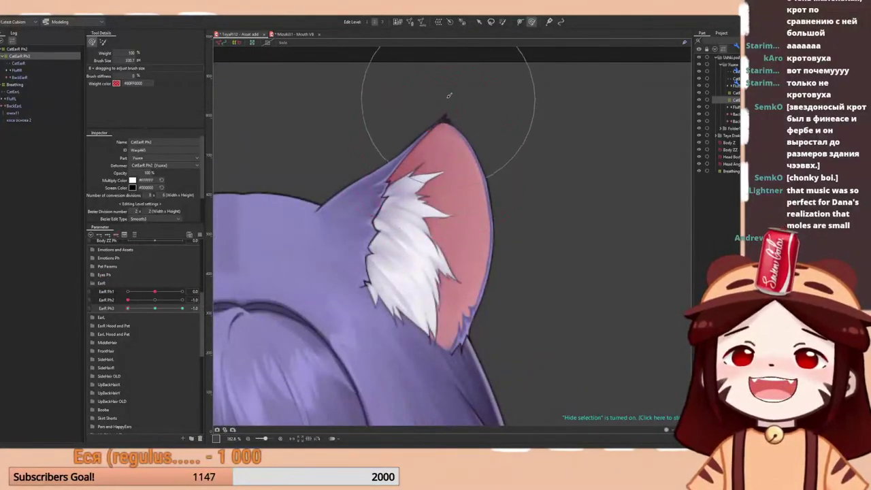
left_click_drag(367, 103, 418, 95)
scroll(421, 128, "down", 5)
left_click_drag(128, 300, 130, 299)
left_click_drag(465, 106, 457, 109)
left_click_drag(421, 83, 421, 83)
- Scrub EarR Ph3 and examine the ear's motion on the whole head and close up
scroll(446, 119, "down", 3)
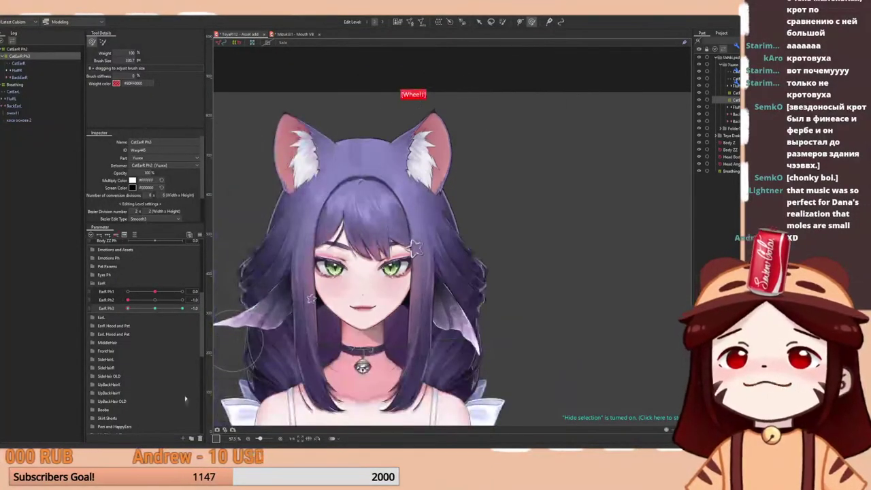
left_click_drag(155, 309, 88, 322)
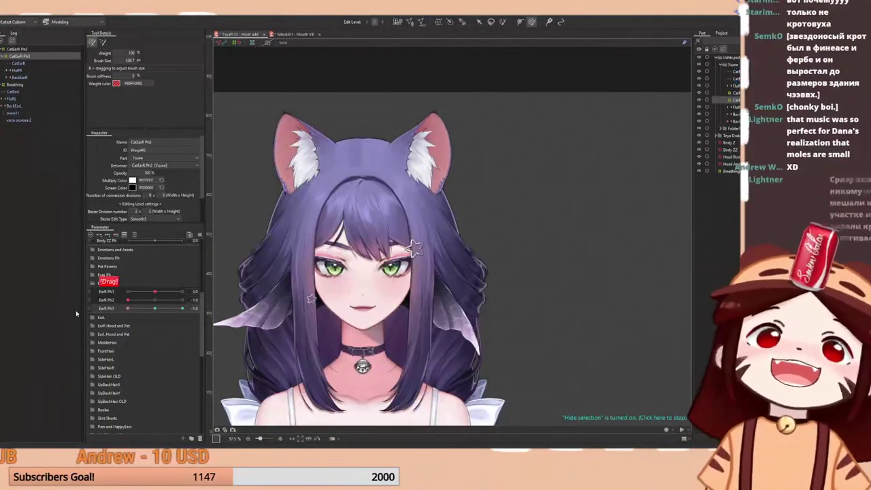
scroll(459, 118, "up", 4)
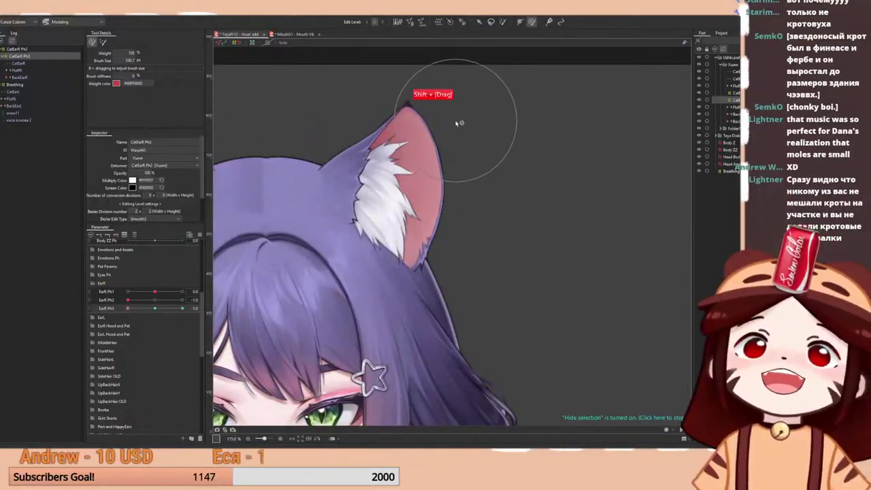
scroll(460, 119, "down", 4)
left_click_drag(128, 309, 111, 315)
- Try the Reflect Motion command on EarR Ph3 and scrub the parameter between -1.0 and 1.0
left_click(201, 234)
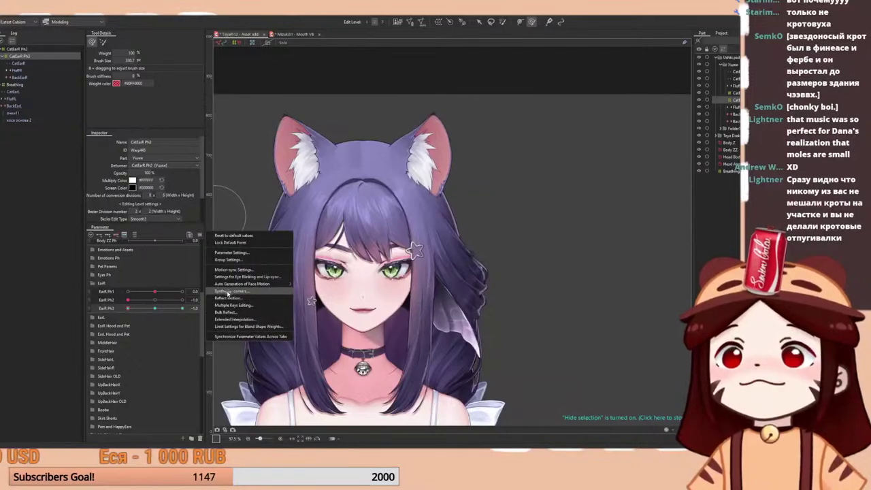
left_click(245, 296)
left_click(386, 293)
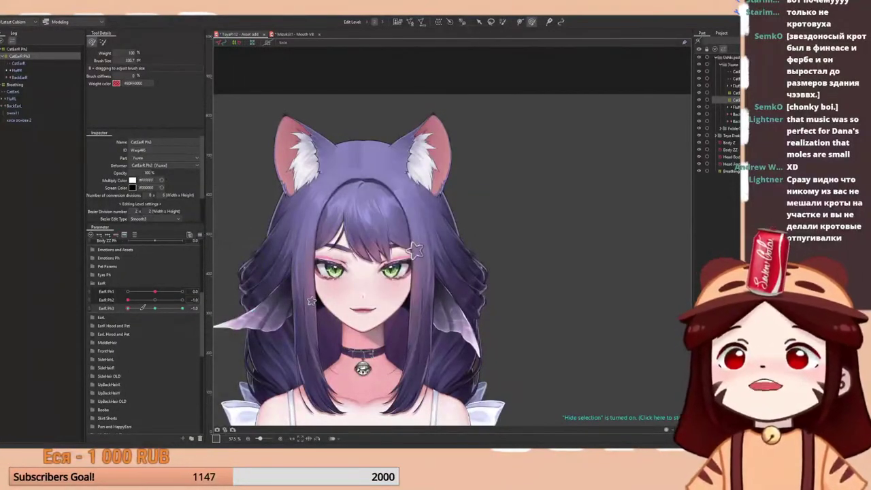
left_click_drag(128, 310, 238, 309)
left_click(145, 309)
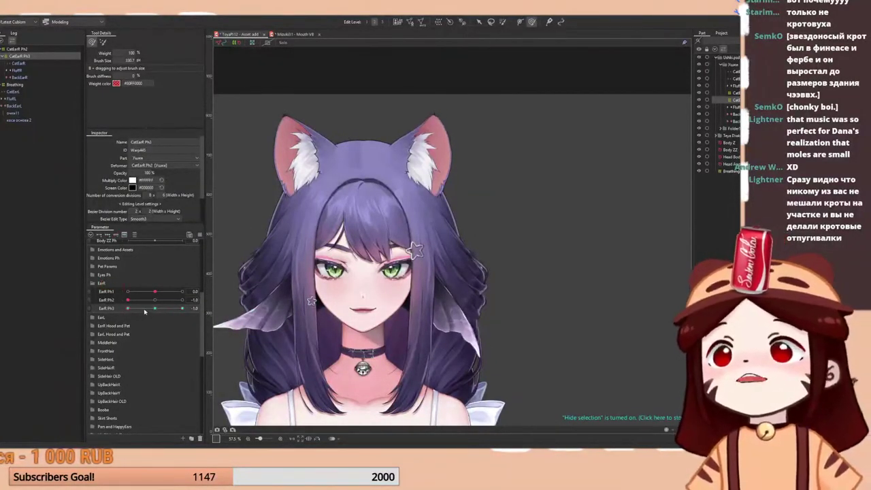
- Set EarR Ph3 to 0.0 and brush-select the CatEarR Ph3 warp points around the upper ear
key("ctrl+t")
scroll(423, 114, "up", 3)
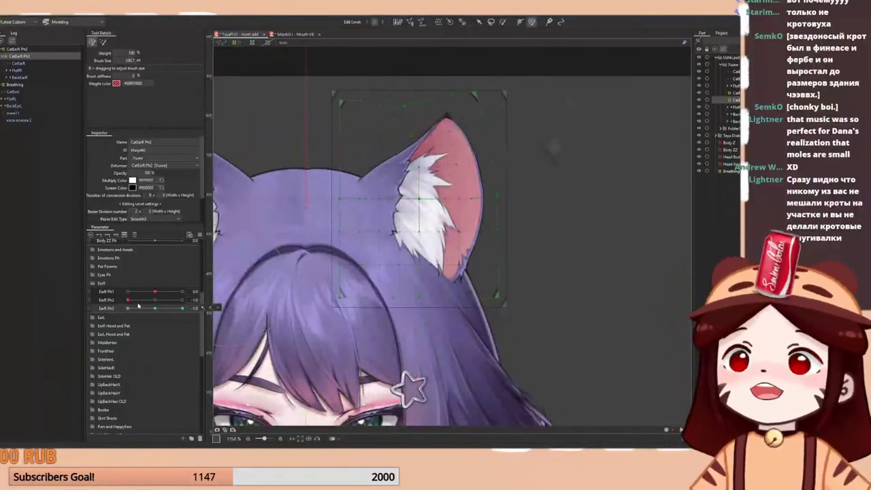
right_click(155, 310)
key("w")
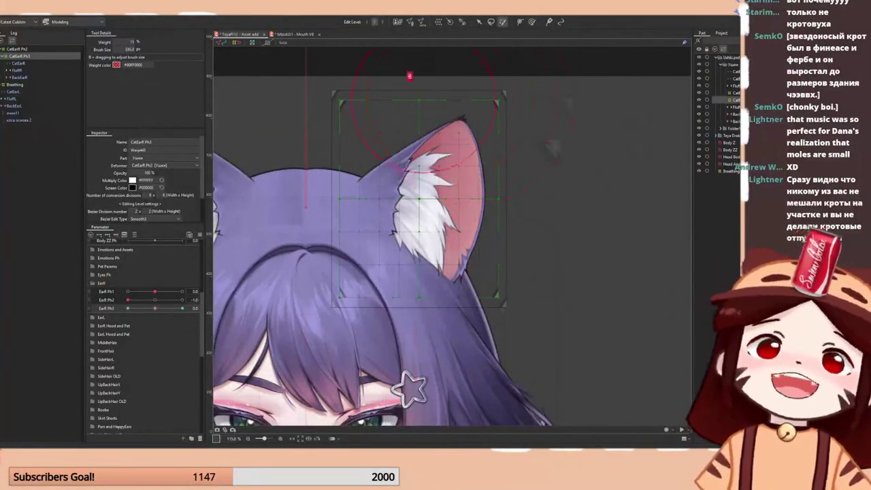
mouse_move(436, 105)
left_mouse_down()
mouse_move(491, 132)
mouse_move(433, 117)
left_mouse_up()
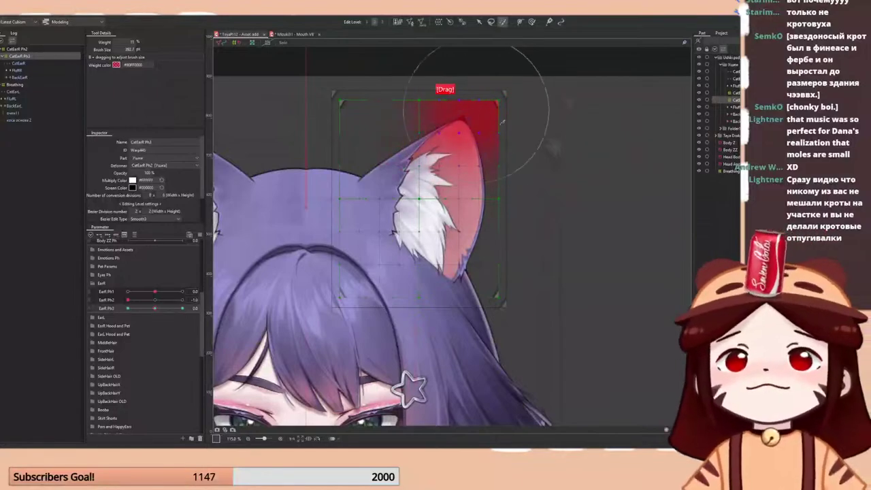
key("v")
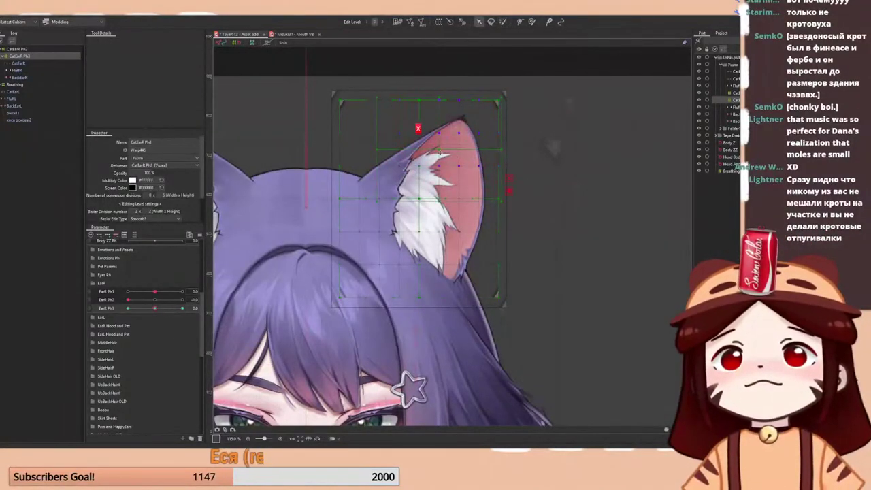
- Move and rotate the selected warp points to bend the ear tip outward, hiding the selection while adjusting
left_click_drag(439, 149, 444, 171)
left_click_drag(506, 119, 514, 118)
key("ctrl+h")
left_click_drag(457, 155, 447, 174)
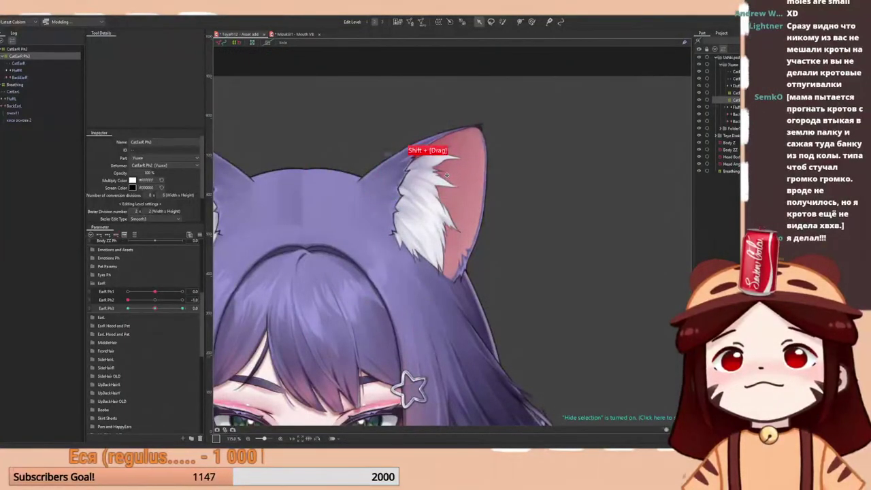
- Try copying the CatEarR Ph3 form from the EarR Ph3 1.0 key to the 0.0 key, and undo the attempt
left_click(182, 309)
key("ctrl+h")
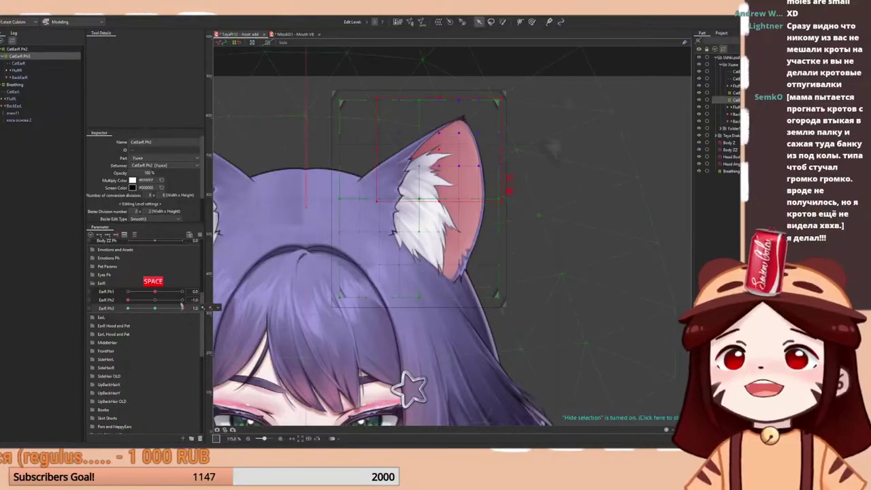
left_click(65, 57)
key("ctrl+shift+v")
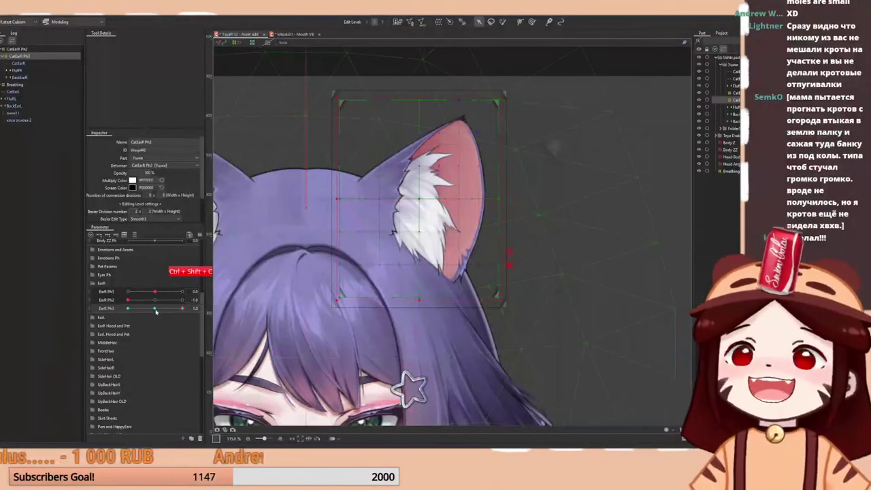
left_click(155, 309)
key("ctrl+shift+c")
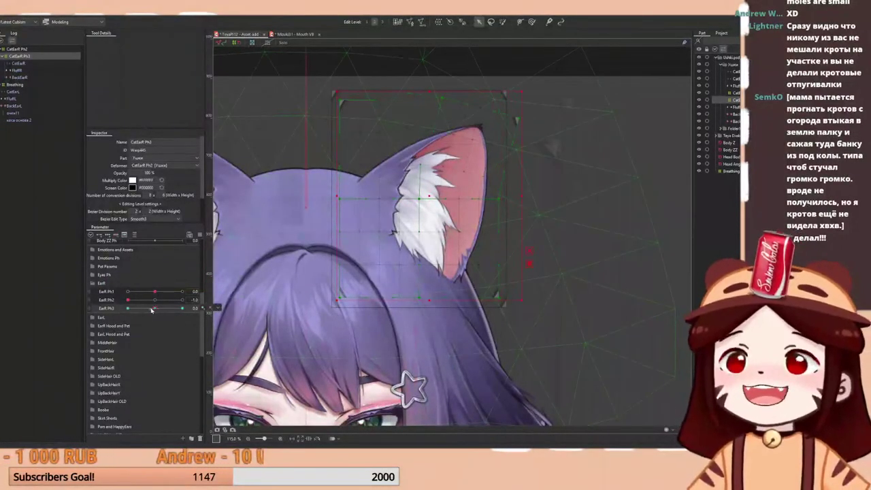
right_click(156, 310)
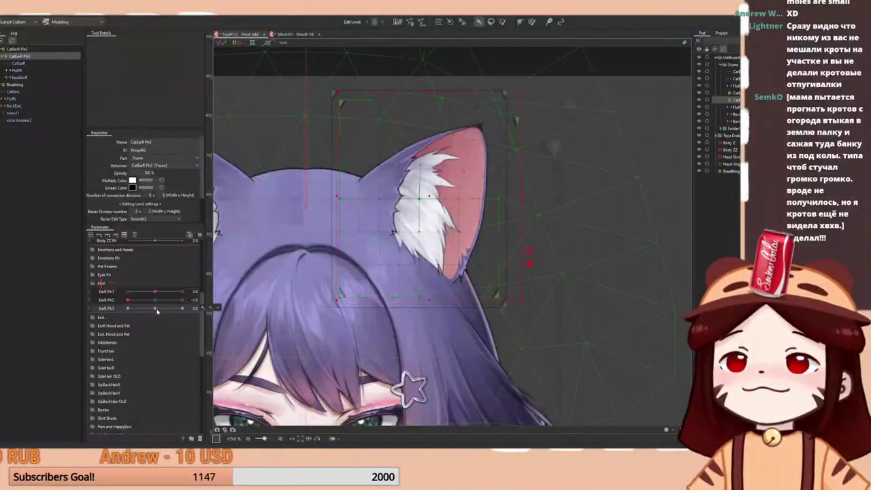
key("ctrl+z")
key("ctrl+z")
key("ctrl+z")
key("ctrl+z")
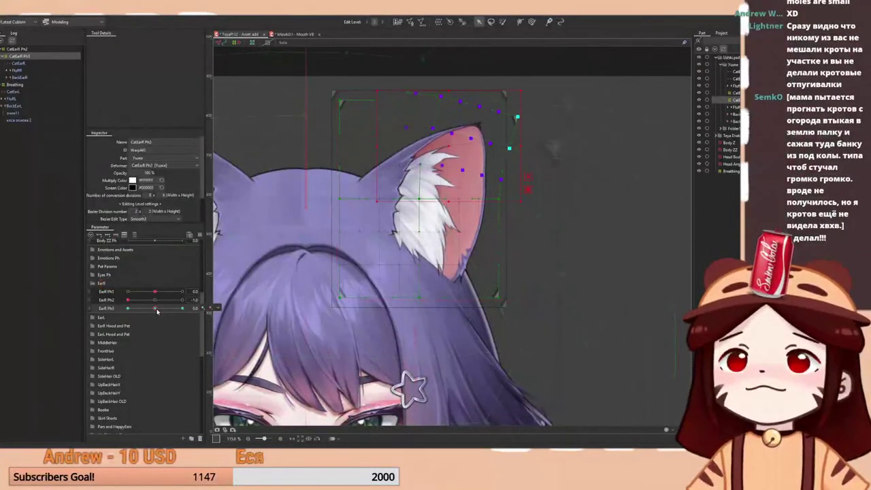
- Scrub EarR Ph3 between 1.0 and -1.0 and examine the ear tip's bend on the whole head and close up
left_click_drag(156, 310, 209, 311)
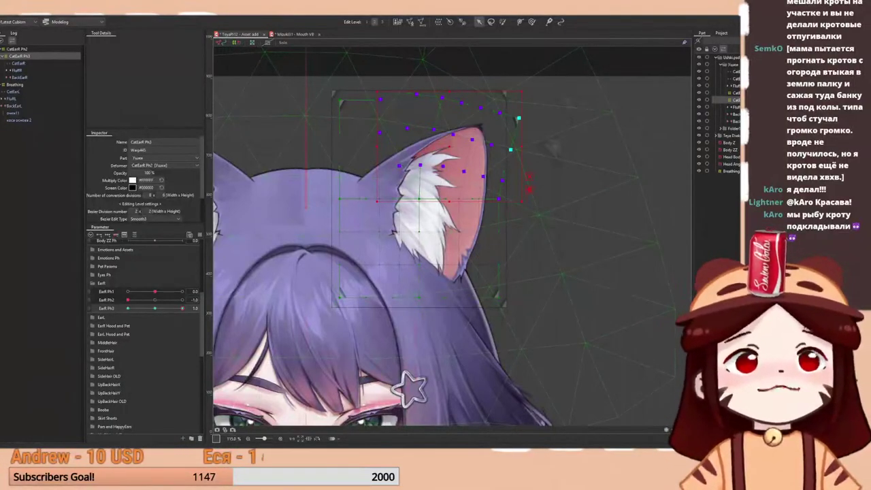
scroll(538, 163, "down", 3)
scroll(528, 177, "up", 3)
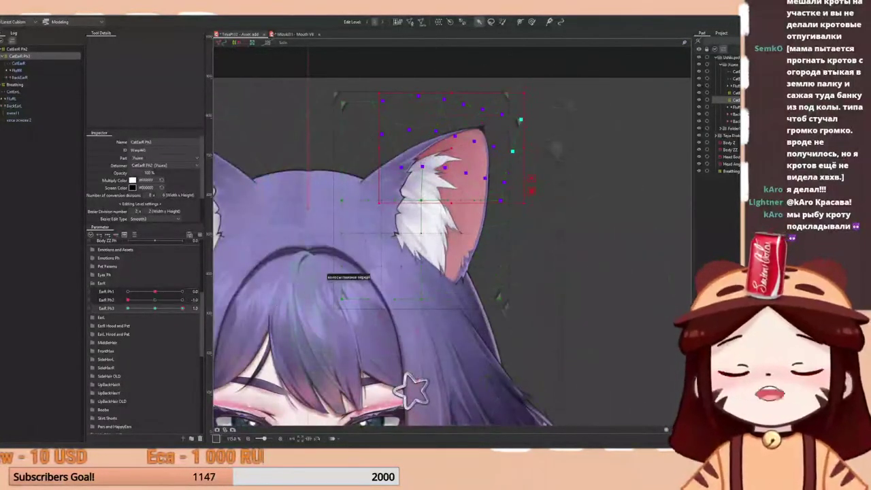
mouse_move(170, 310)
left_mouse_down()
mouse_move(181, 309)
mouse_move(141, 308)
mouse_move(182, 308)
left_mouse_up()
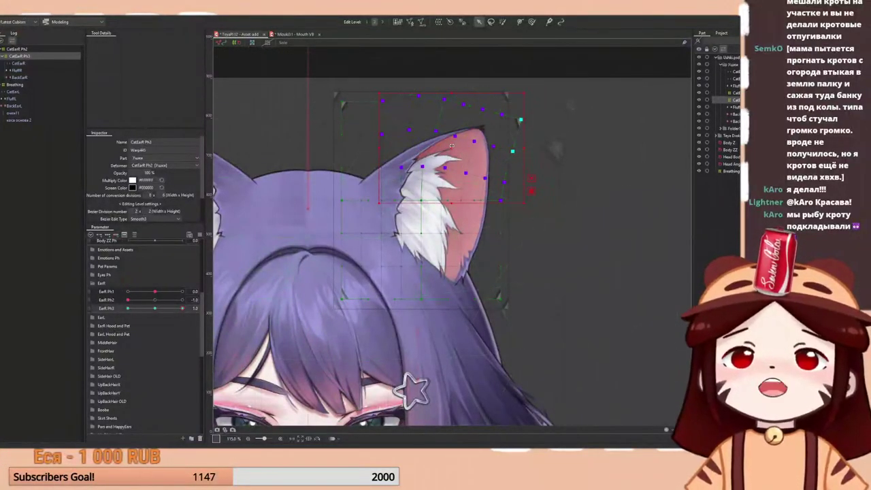
scroll(450, 157, "down", 5)
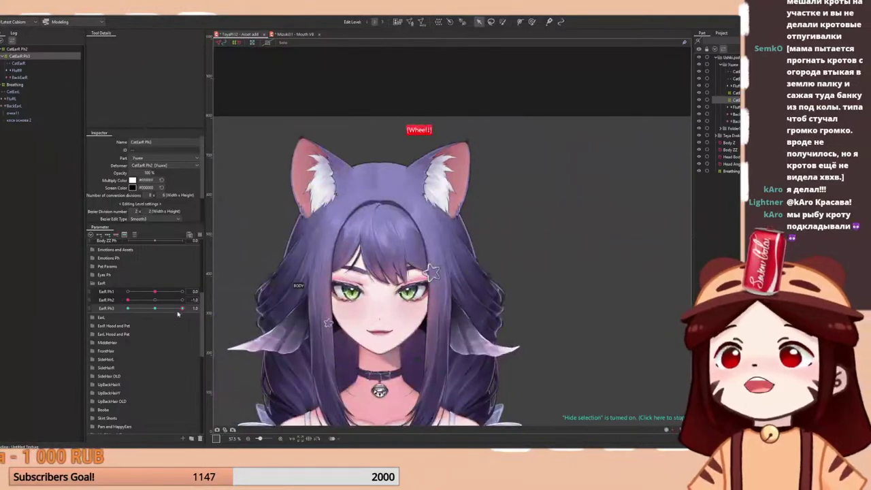
left_click_drag(182, 308, 87, 308)
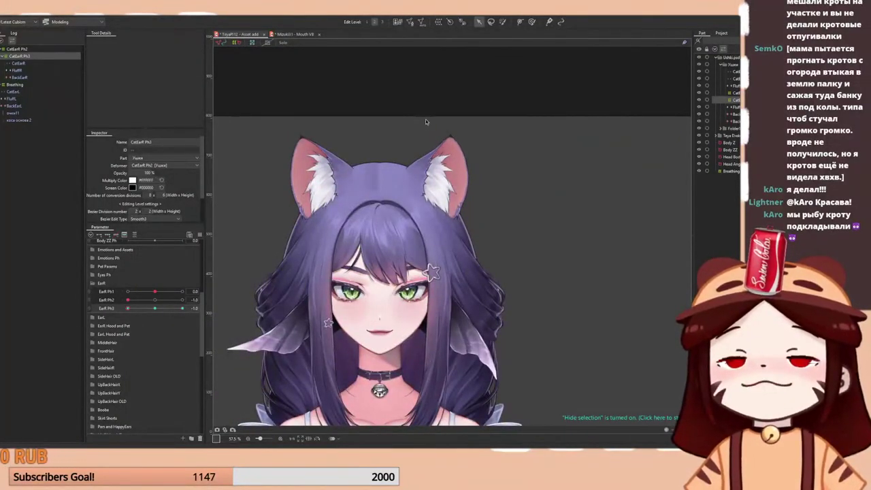
scroll(428, 121, "up", 3)
left_click_drag(452, 161, 463, 170)
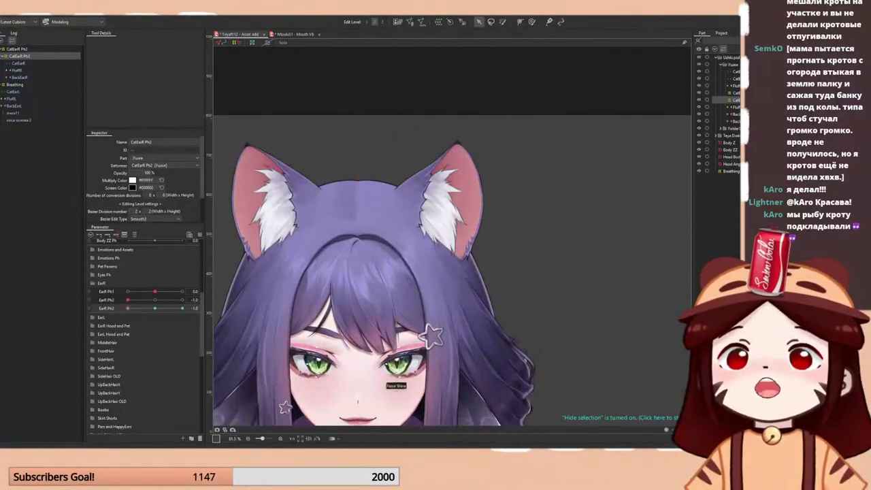
scroll(522, 175, "up", 3)
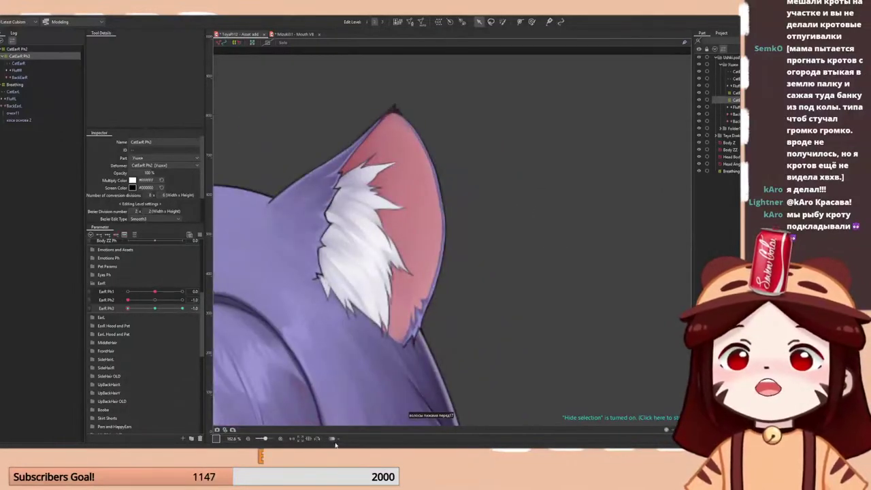
- Compare the ear tip's shape at EarR Ph3 -1.0 and 0.0, on the whole head and close up
scroll(565, 313, "down", 3)
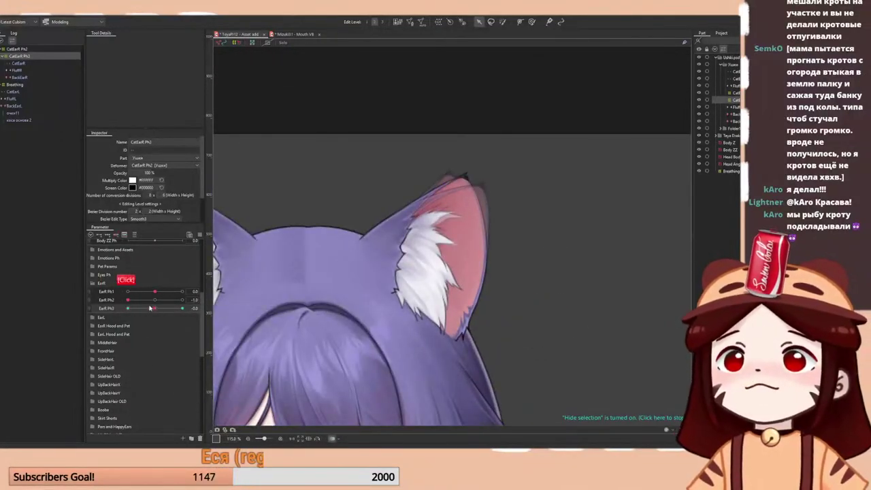
left_click(332, 439)
key("space")
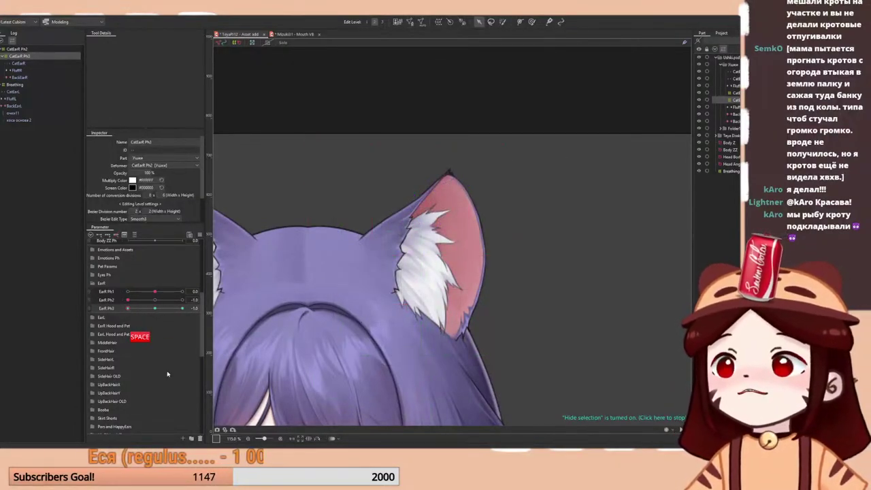
left_click_drag(154, 309, 111, 313)
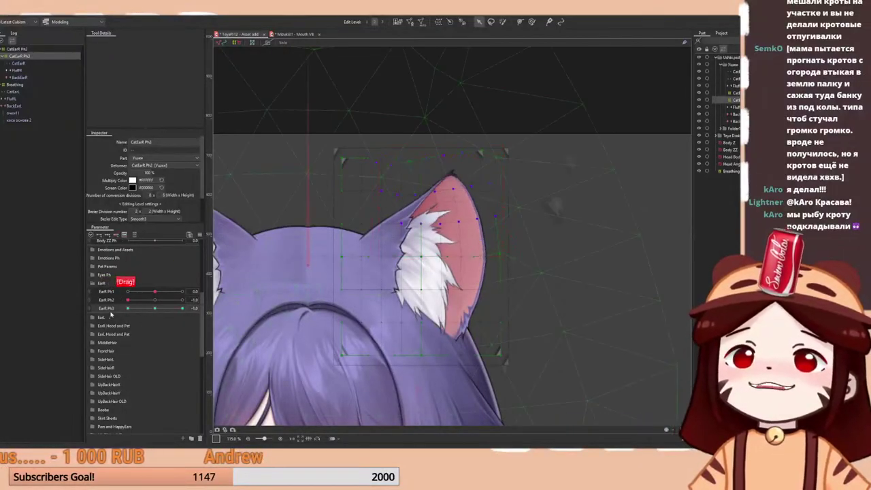
scroll(404, 226, "up", 3)
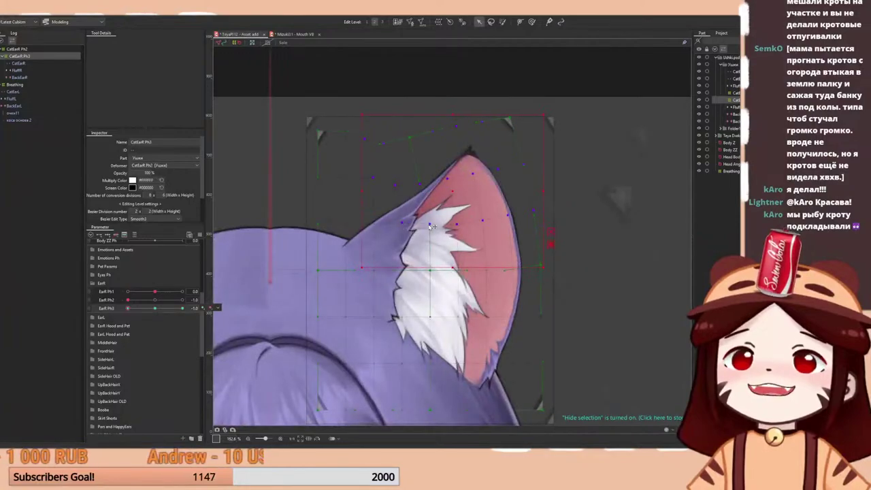
left_click(156, 308)
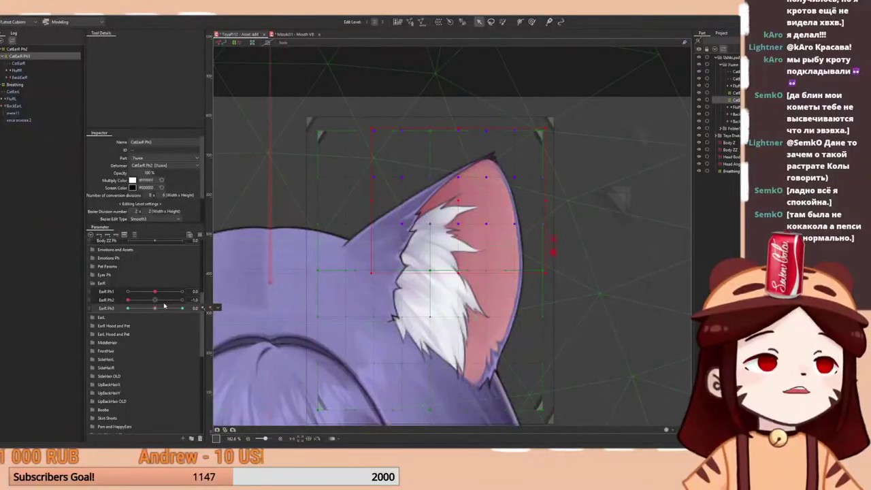
left_click(218, 308)
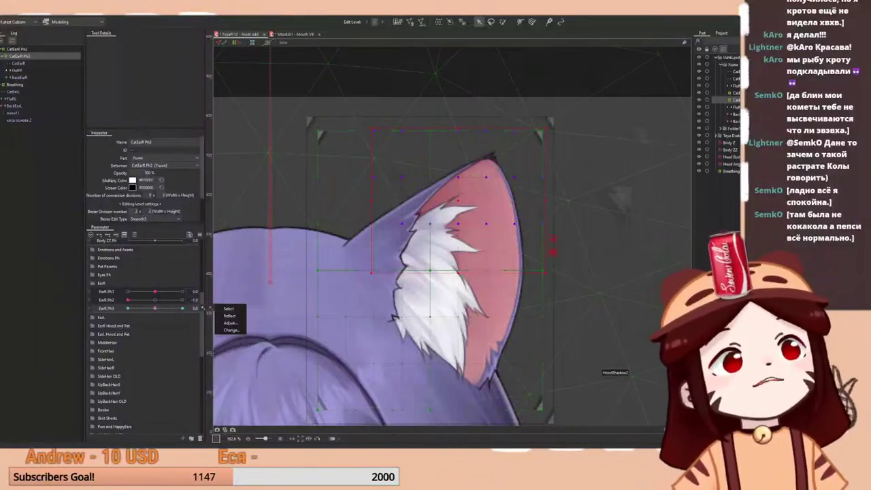
key("Escape")
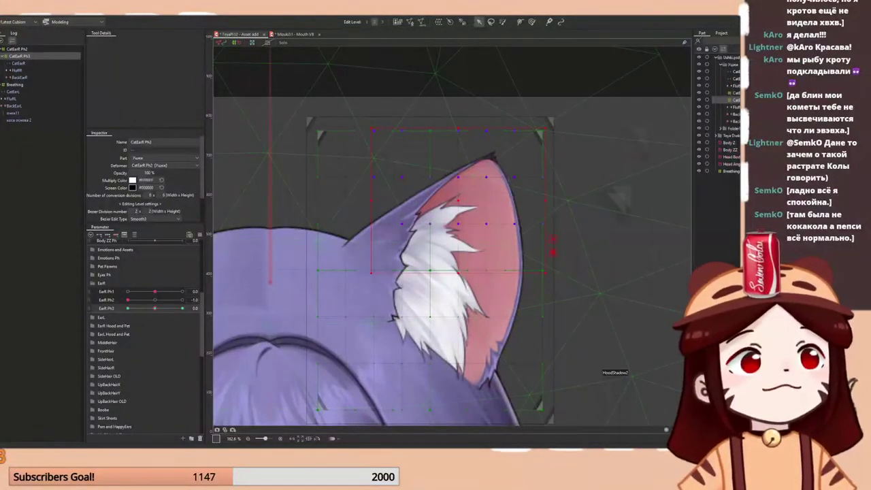
key("alt+Tab")
left_click_drag(684, 132, 870, 133)
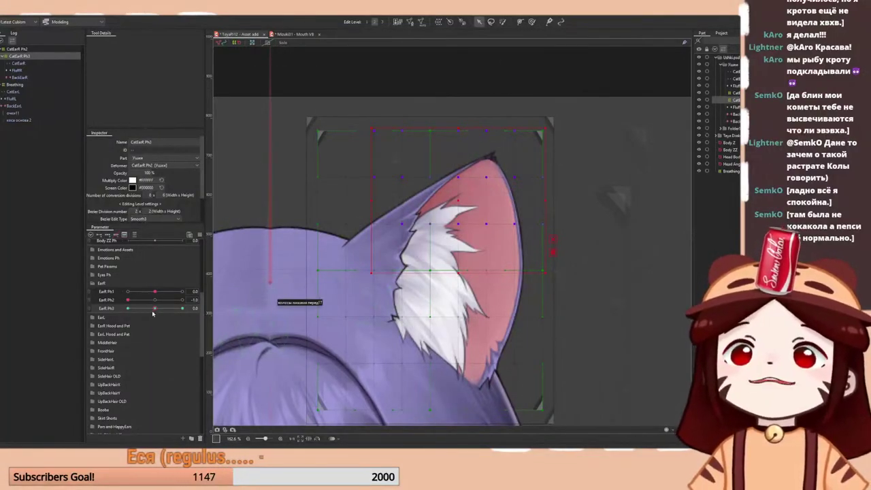
- Examine the ear at EarR Ph3 -1.0 against 0.0 with the selection hidden, then check the CatEarR Ph3 warp close up
left_click_drag(154, 310, 84, 337)
scroll(416, 221, "down", 3)
key("ctrl+t")
key("space")
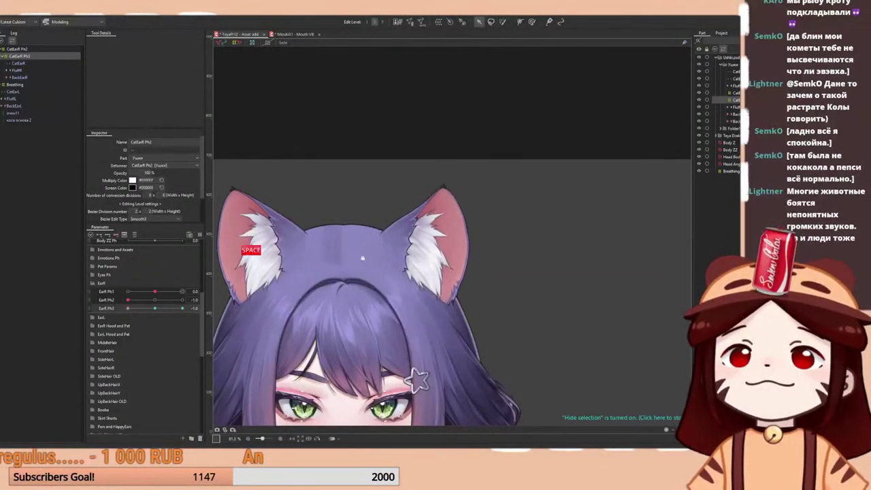
scroll(423, 222, "up", 3)
key("ctrl+t")
right_click(156, 308)
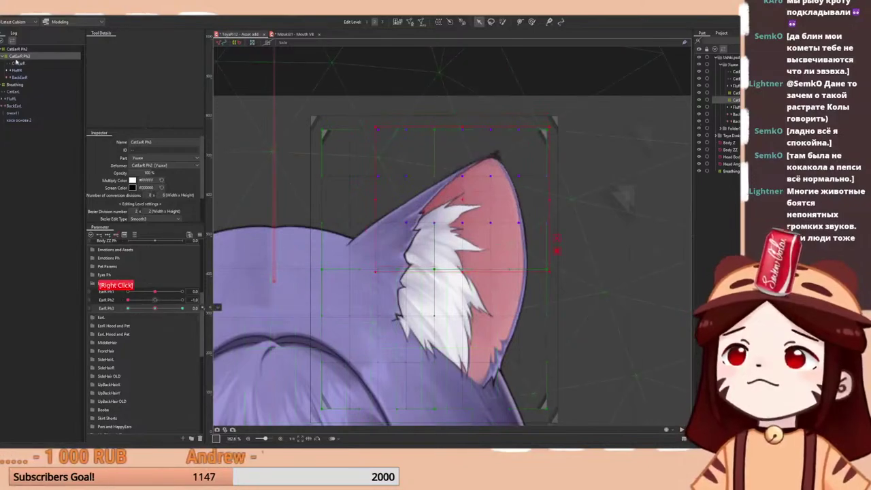
scroll(378, 214, "up", 2)
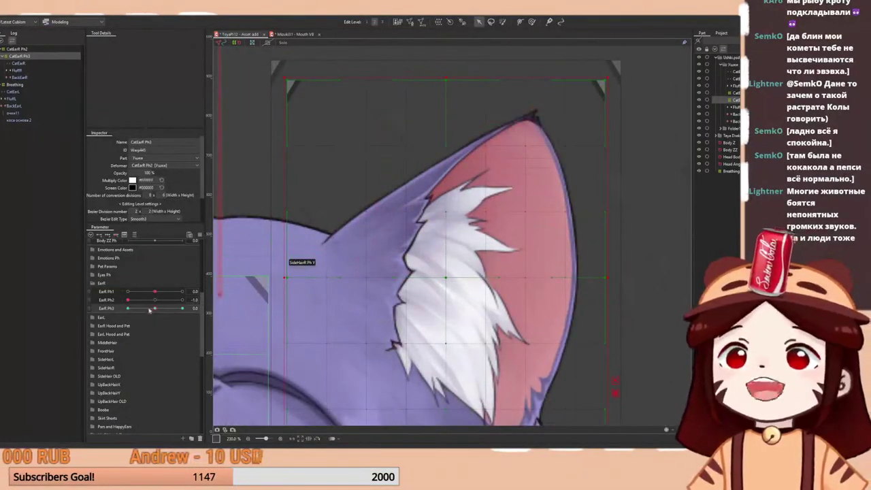
left_click_drag(149, 310, 127, 310)
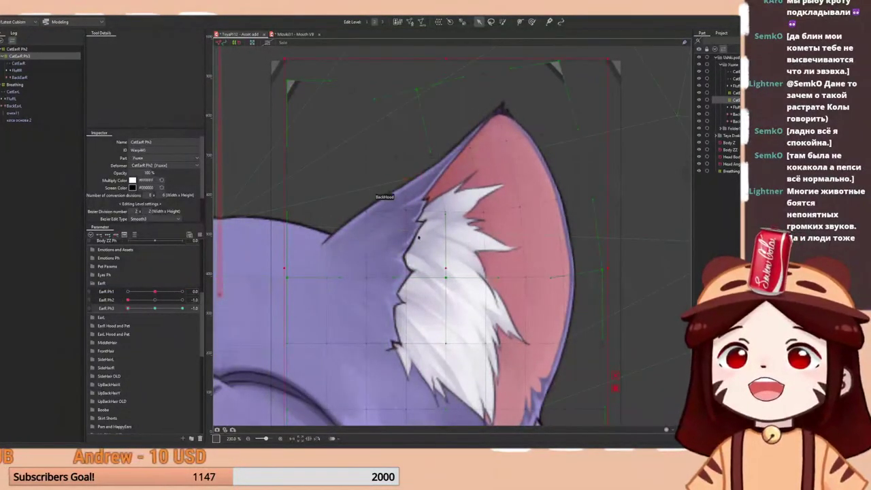
scroll(407, 200, "down", 3)
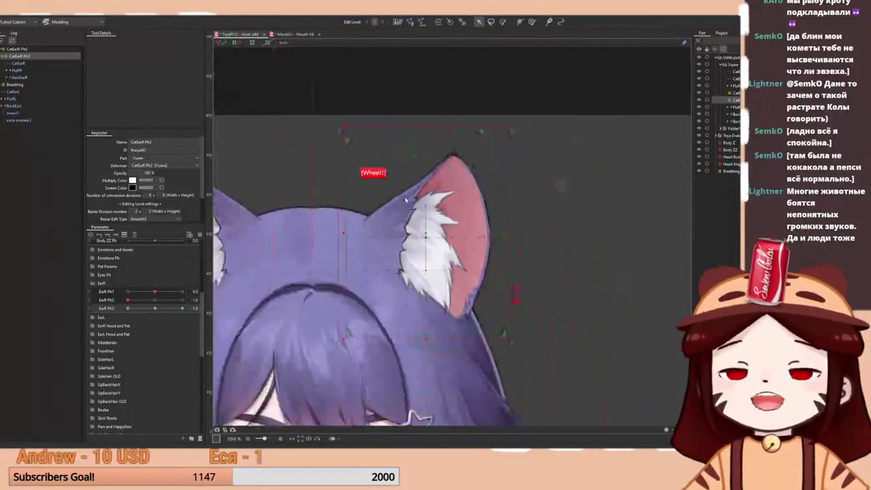
scroll(408, 200, "up", 3)
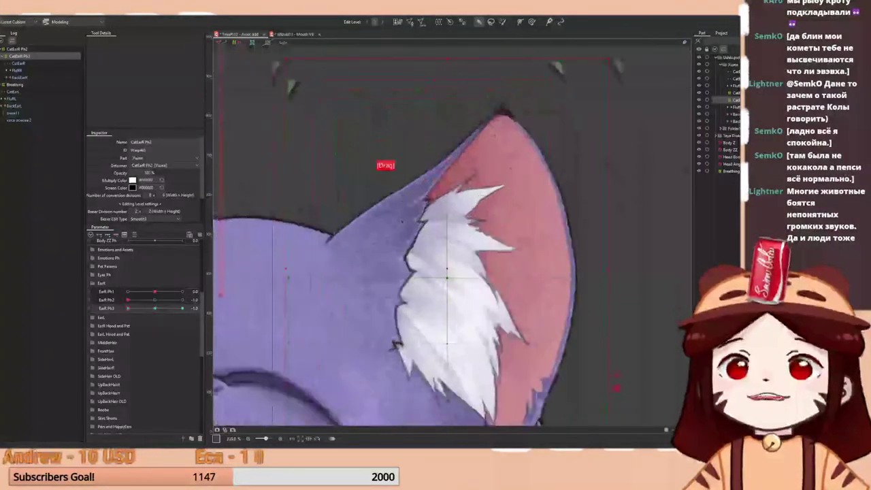
- Scrub EarR Ph3 from 0.0 to 1.0 and back down to -1.0, examining how the ear tip and inner fur bend
left_click_drag(127, 308, 162, 303)
left_click(157, 309)
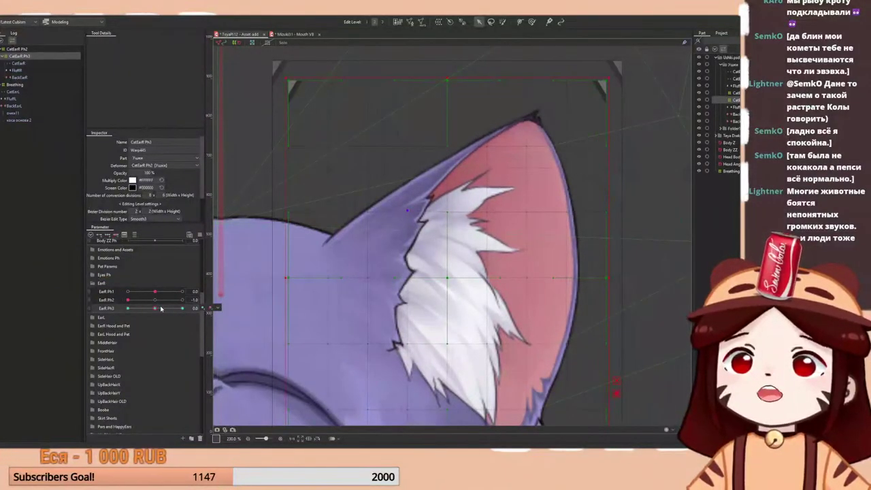
left_click_drag(145, 310, 232, 311)
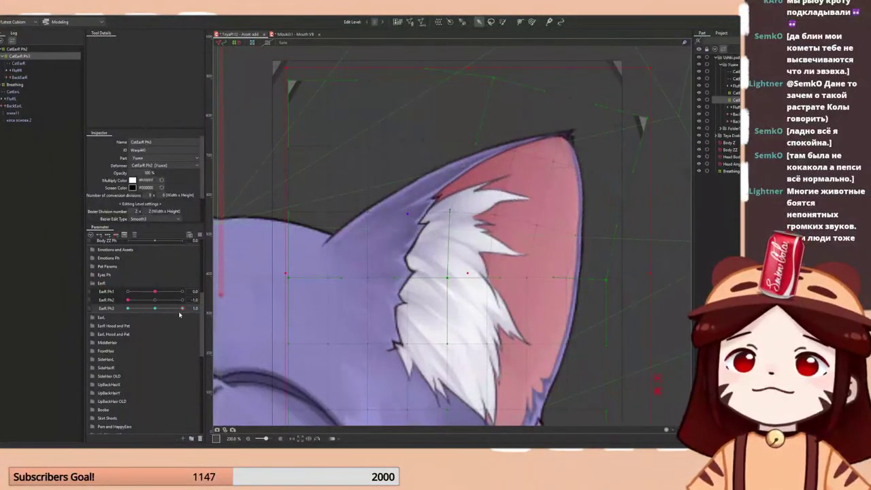
mouse_move(159, 310)
left_mouse_down()
mouse_move(64, 306)
mouse_move(175, 308)
left_mouse_up()
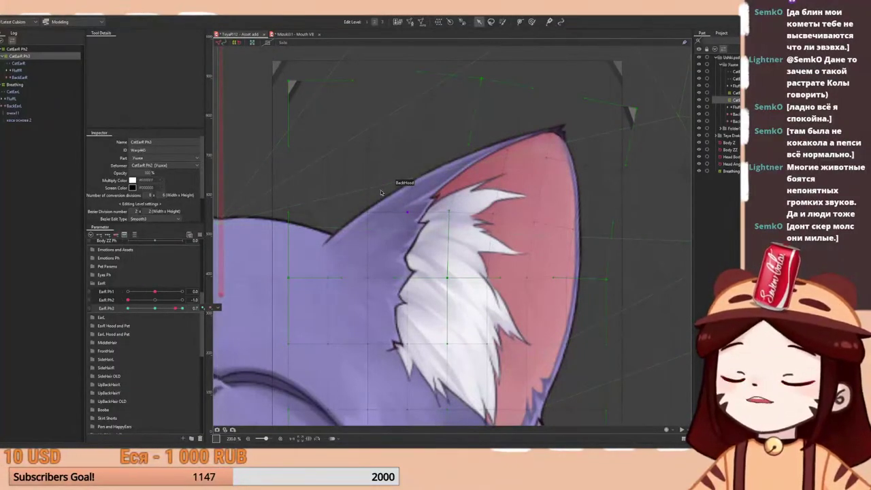
scroll(409, 181, "down", 3)
left_click_drag(175, 308, 155, 315)
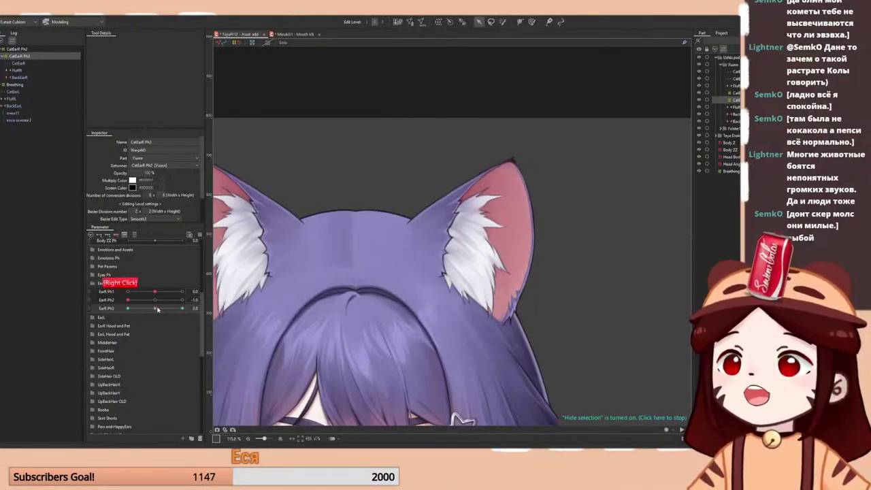
scroll(480, 271, "down", 2)
scroll(480, 271, "up", 3)
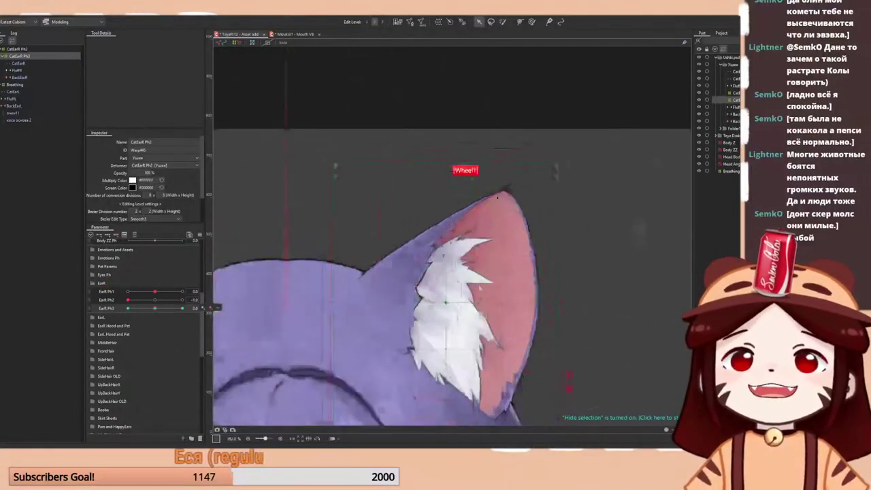
left_click_drag(151, 314, 110, 314)
scroll(378, 177, "down", 3)
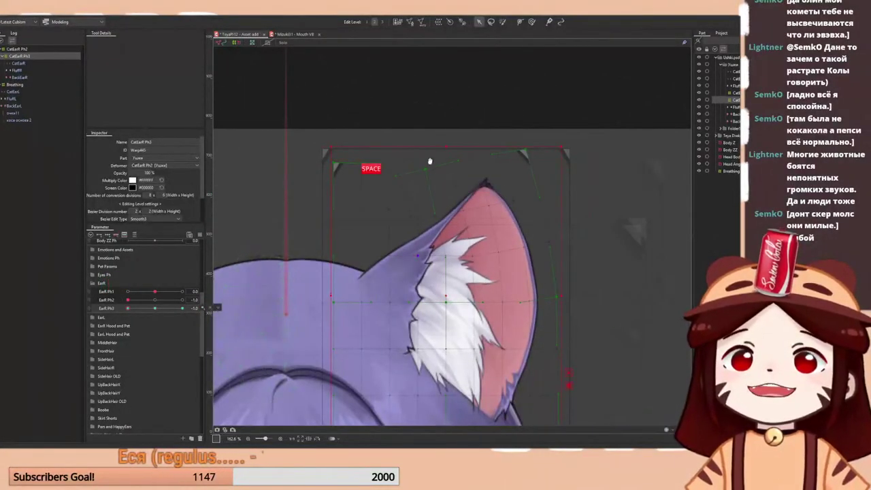
- Try the deform brush around the ear tip while switching EarR Ph3 from -1.0 to 1.0, and undo the attempt
key("b")
left_click_drag(491, 162, 515, 169)
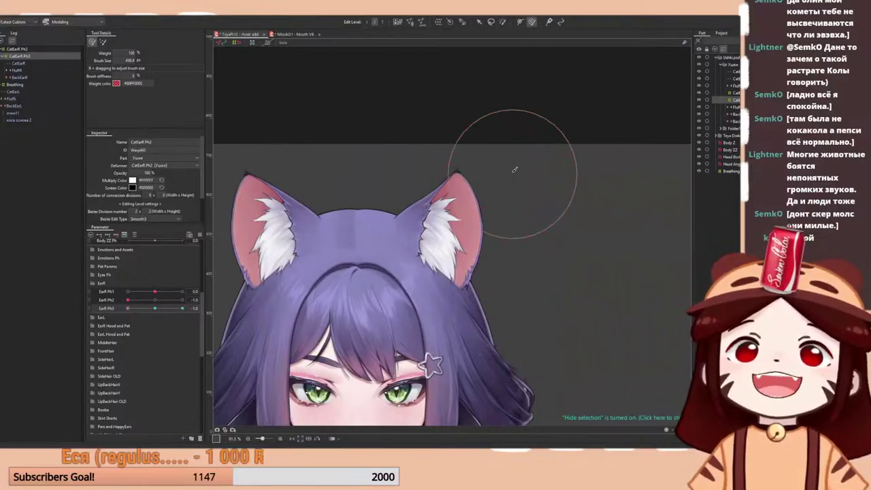
left_click_drag(150, 310, 182, 308)
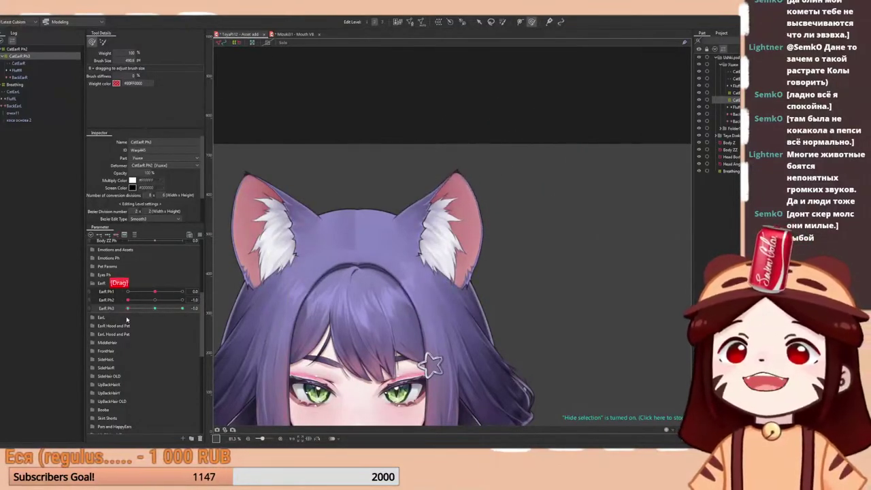
left_click_drag(402, 155, 464, 161)
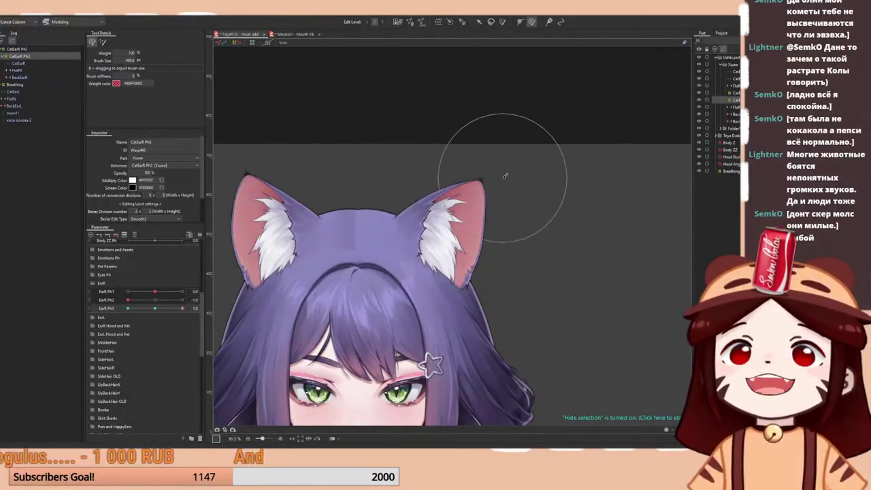
scroll(499, 151, "down", 2)
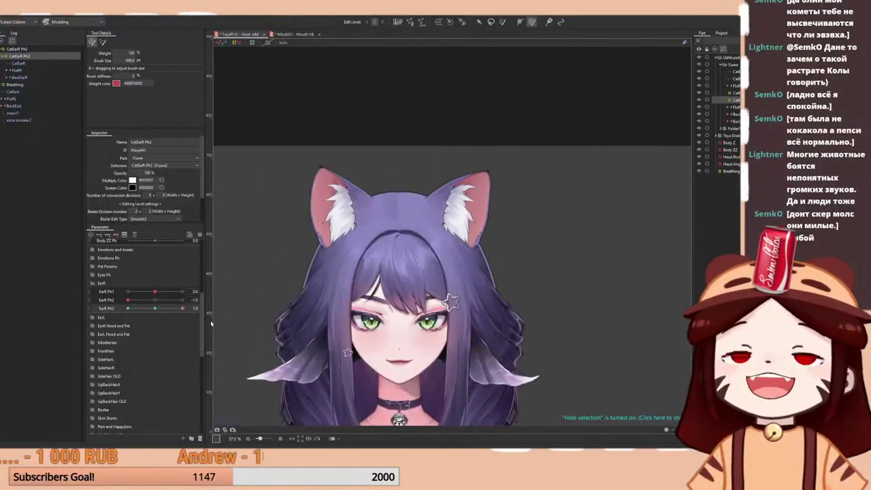
key("ctrl+z")
key("ctrl+z")
key("ctrl+shift+z")
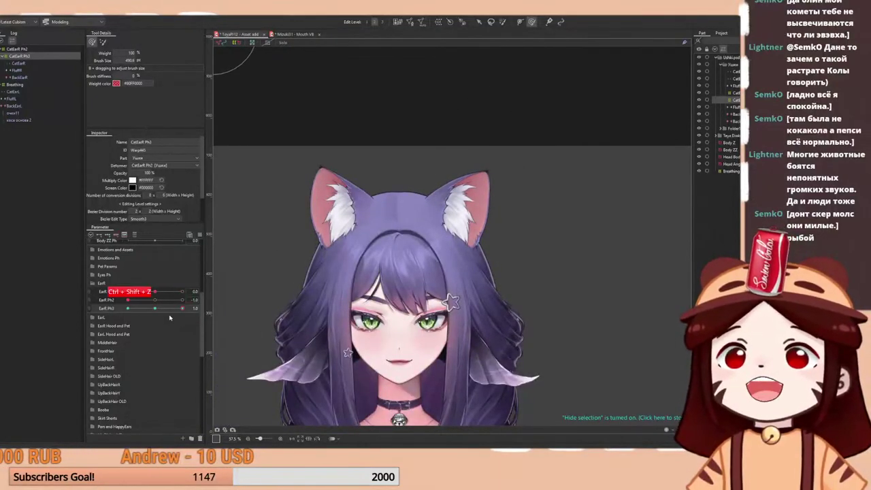
- Sweep EarR Ph3 repeatedly between -1.0 and 1.0 and examine the ear tip's swing with the full face in view
left_click_drag(157, 309, 170, 304)
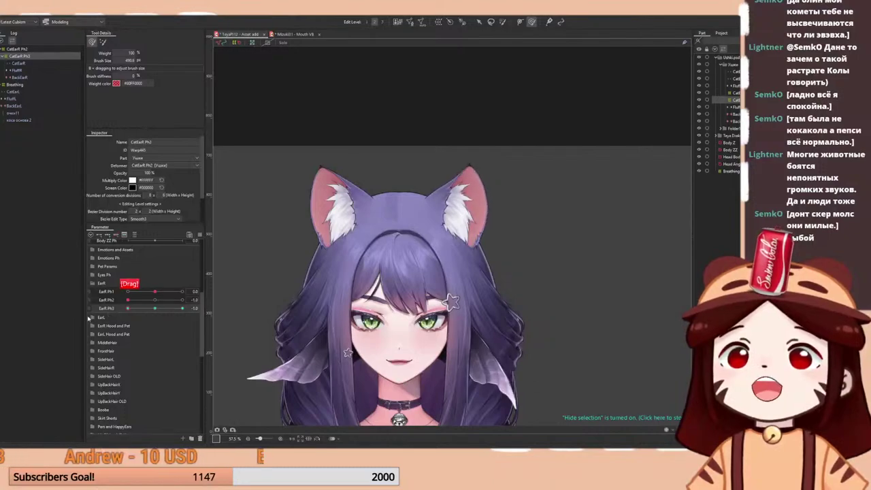
left_click(149, 310)
left_click(128, 309)
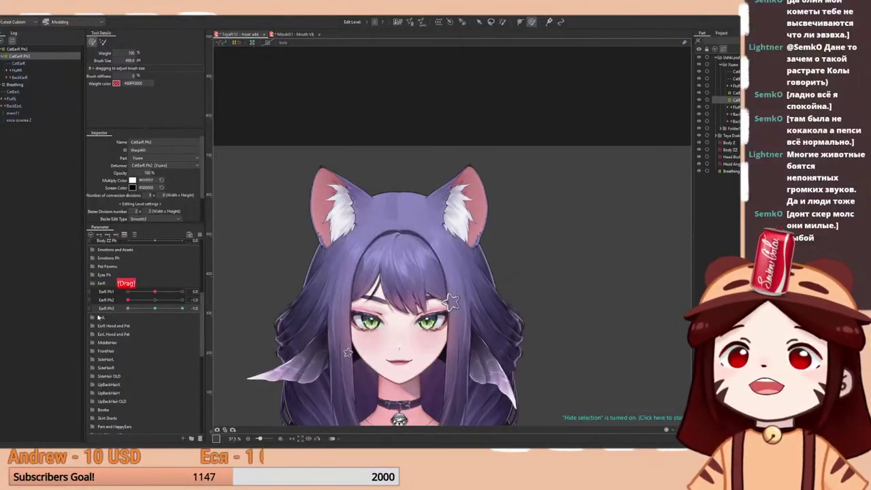
left_click(211, 308)
left_click(226, 320)
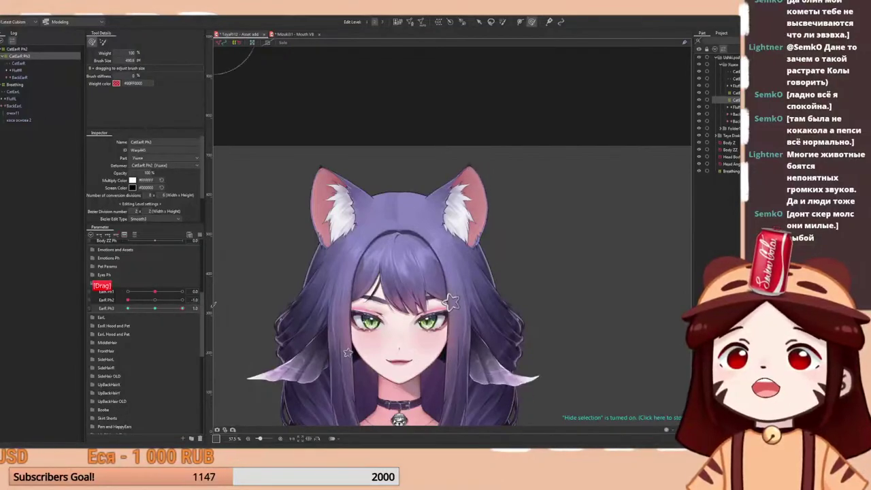
left_click_drag(122, 318, 235, 316)
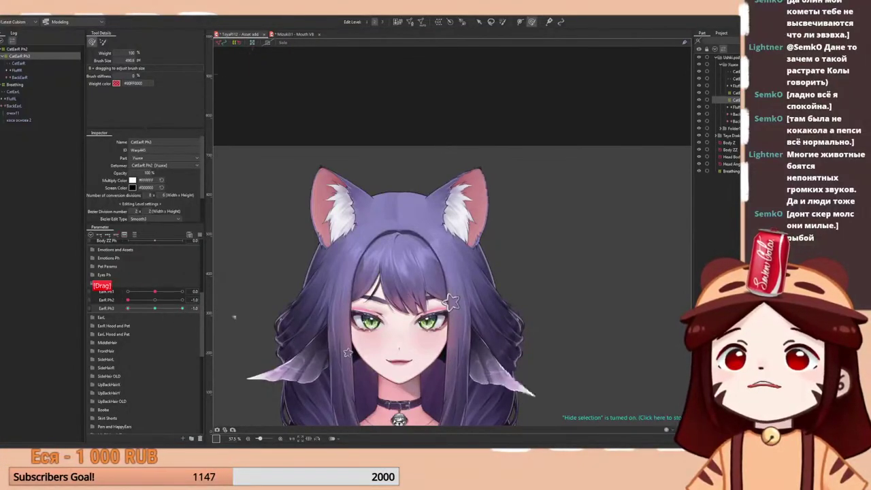
key("space")
- Reset EarR Ph3 and EarR Ph2 to 0.0 and remove the EarR Ph2 keys from the CatEarR Ph2 warp deformer
left_click(155, 308)
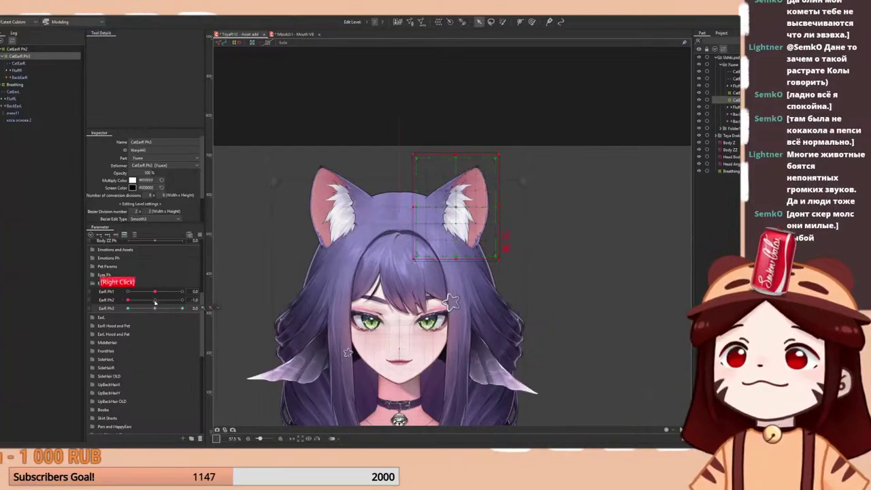
left_click(155, 300)
left_click_drag(29, 60, 18, 51)
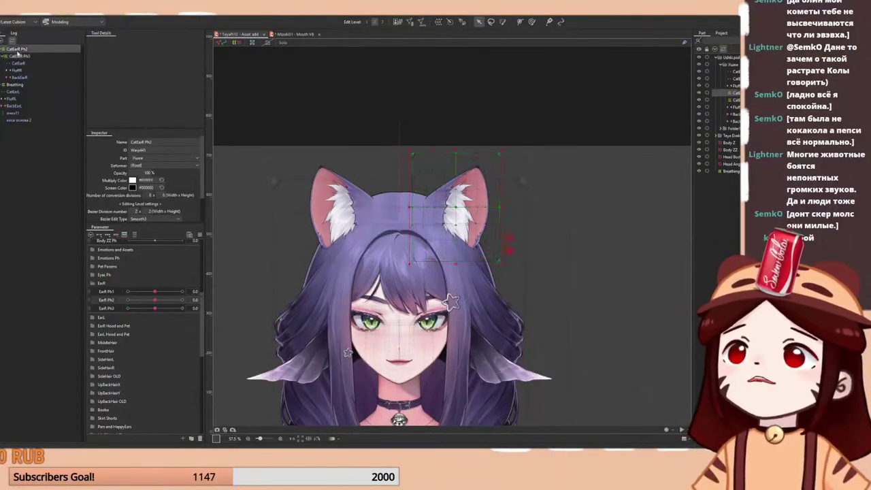
left_click(116, 293)
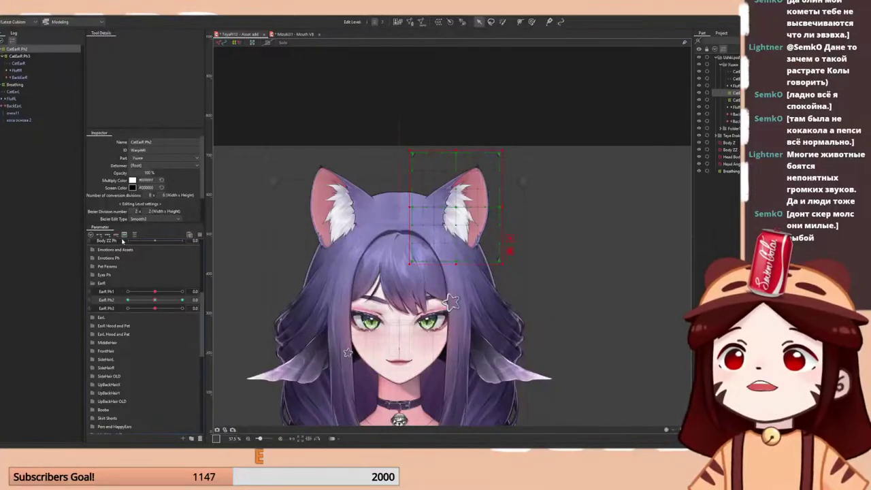
left_click(117, 235)
- Enlarge the CatEarR Ph2 warp deformer outward and slightly upward around the ear, checking its fit at EarR Ph3 -1.0 and 1.0
scroll(469, 159, "up", 2)
left_click_drag(156, 308, 128, 312)
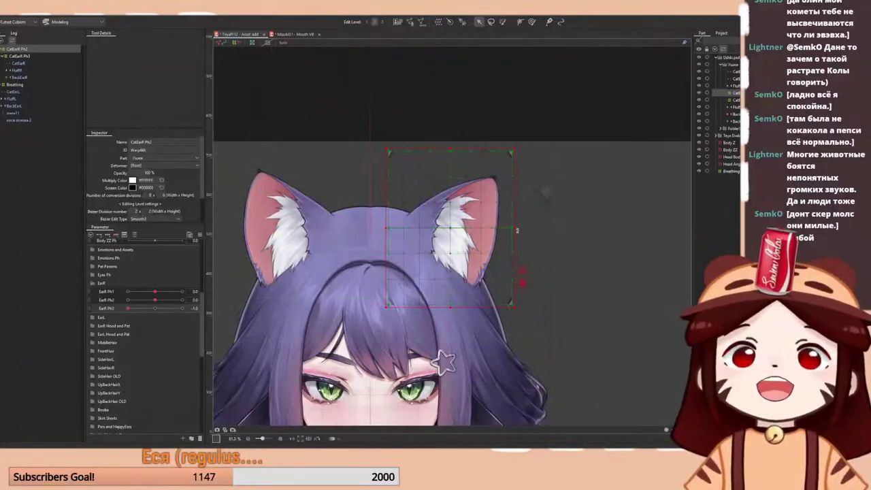
left_click_drag(515, 229, 528, 227)
left_click_drag(146, 308, 183, 309)
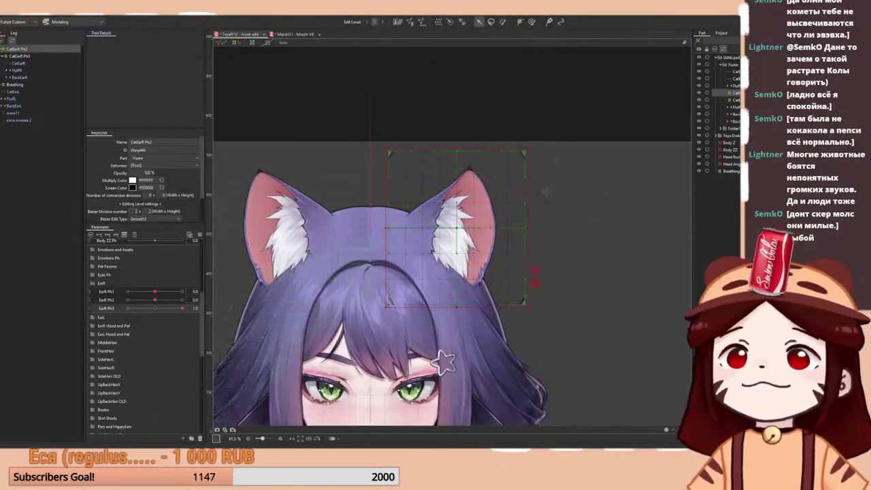
left_click_drag(456, 150, 457, 147)
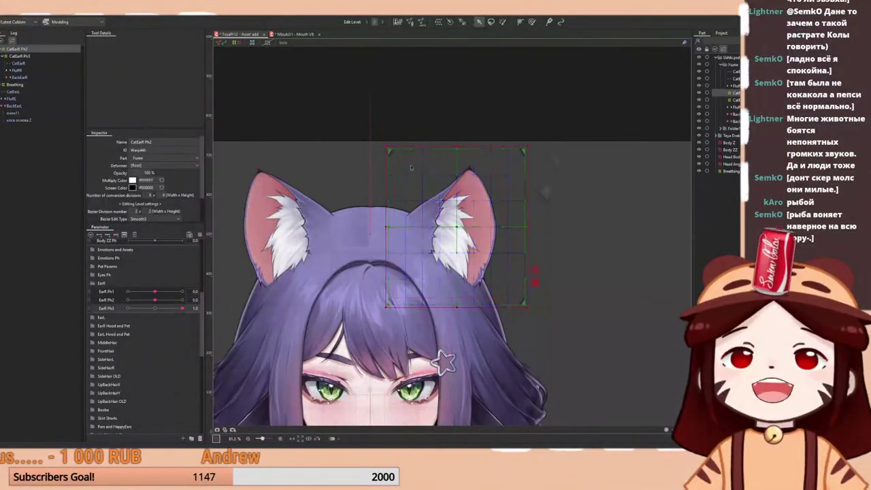
- At EarR Ph3 -1.0, pull the inner lower corner of the CatEarR Ph2 warp deformer slightly toward the ear, and reset EarR Ph3 to 0.0
left_click(128, 308)
scroll(456, 314, "up", 3)
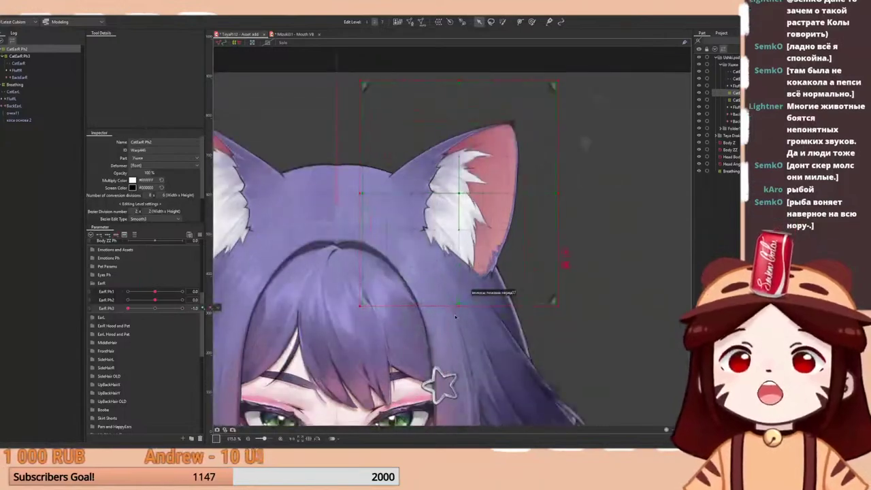
left_click(360, 308, "ctrl+shift")
left_click_drag(360, 308, 366, 301)
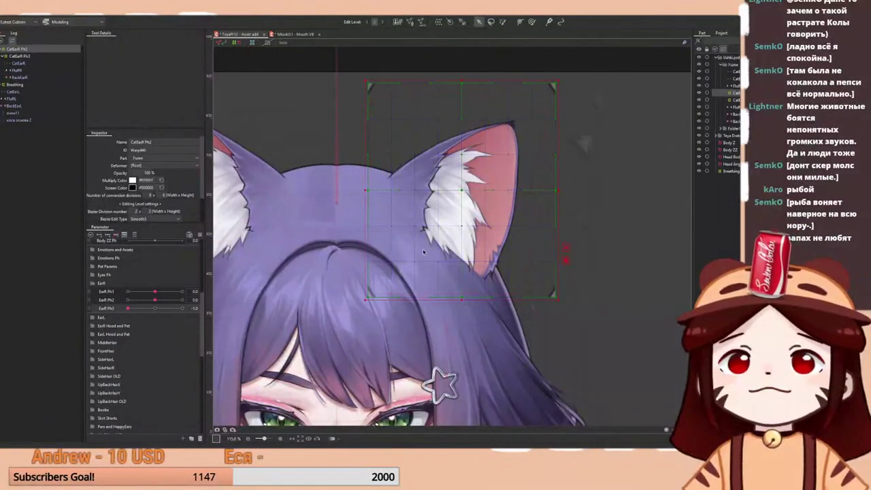
scroll(371, 300, "down", 4)
right_click(155, 308)
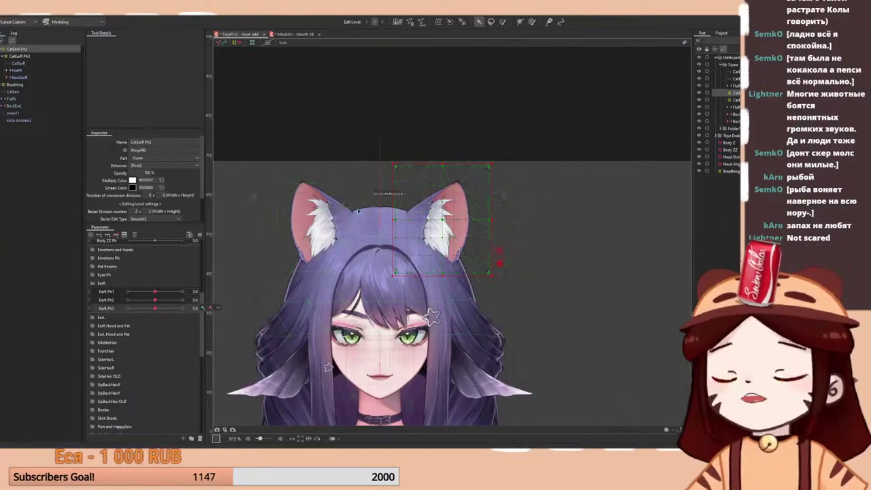
scroll(409, 192, "up", 2)
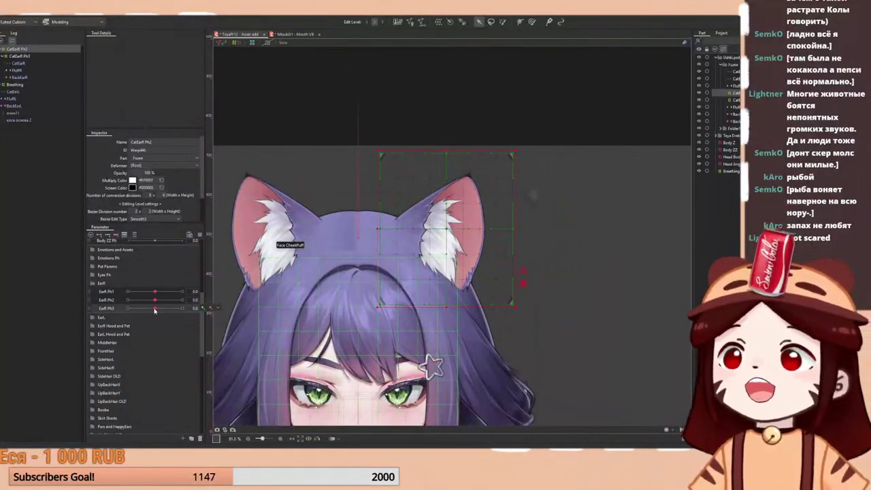
mouse_move(155, 310)
left_mouse_down()
mouse_move(183, 308)
mouse_move(154, 311)
left_mouse_up()
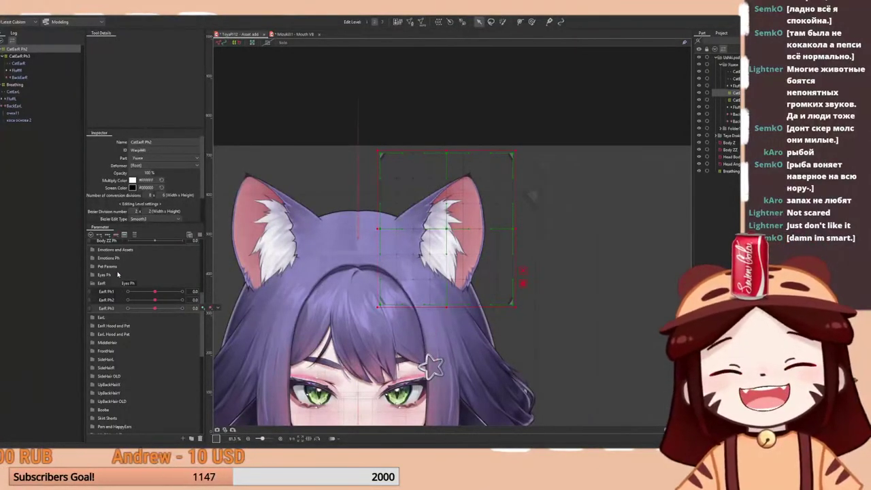
- Add three EarR Ph2 keys to the CatEarR Ph2 warp deformer and set EarR Ph2 to 1.0
right_click(150, 305)
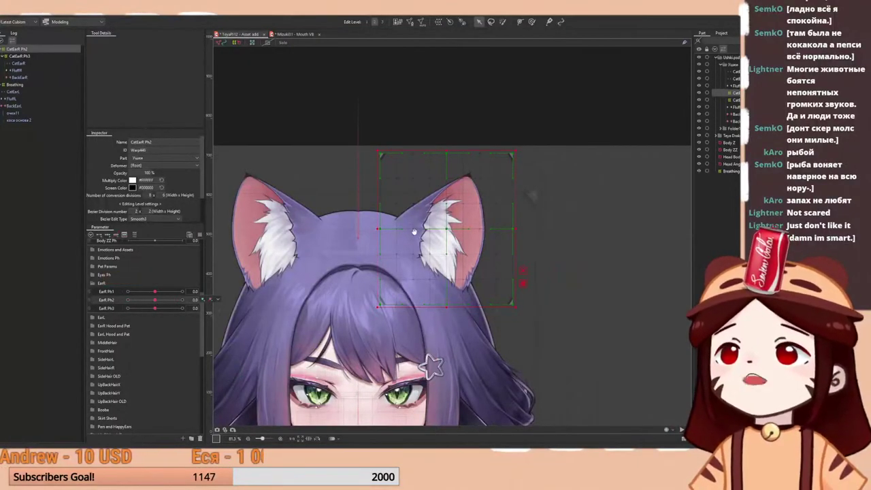
key("ctrl+t")
scroll(428, 232, "up", 4)
right_click(143, 291)
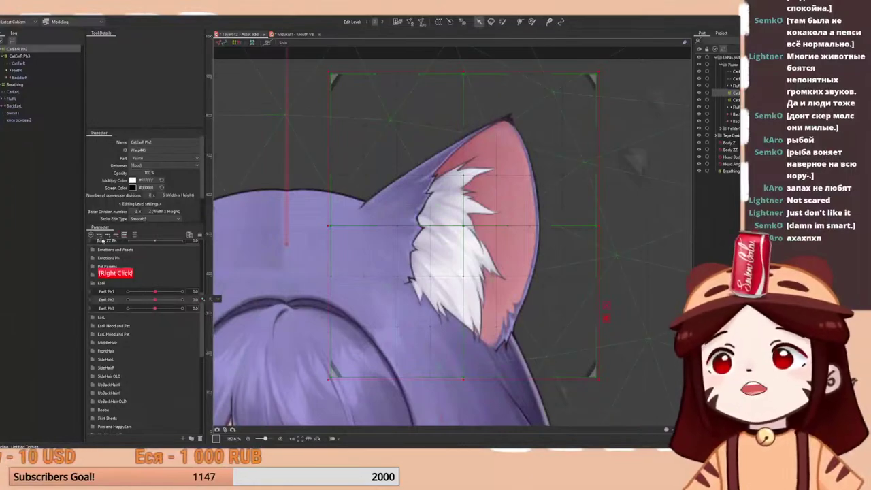
left_click_drag(157, 300, 198, 301)
- Paint a weighted brush selection over the ear tip and outer upper area of the CatEarR Ph2 warp deformer
key("ctrl+t")
scroll(444, 208, "down", 2)
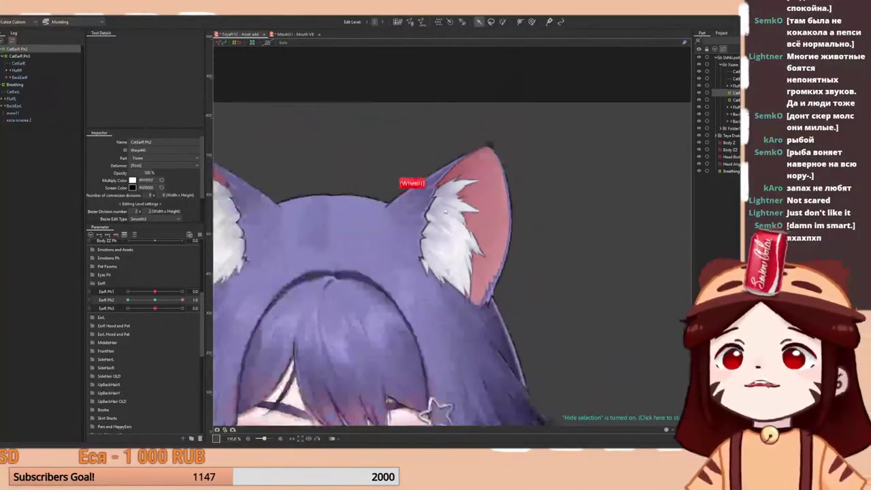
key("b")
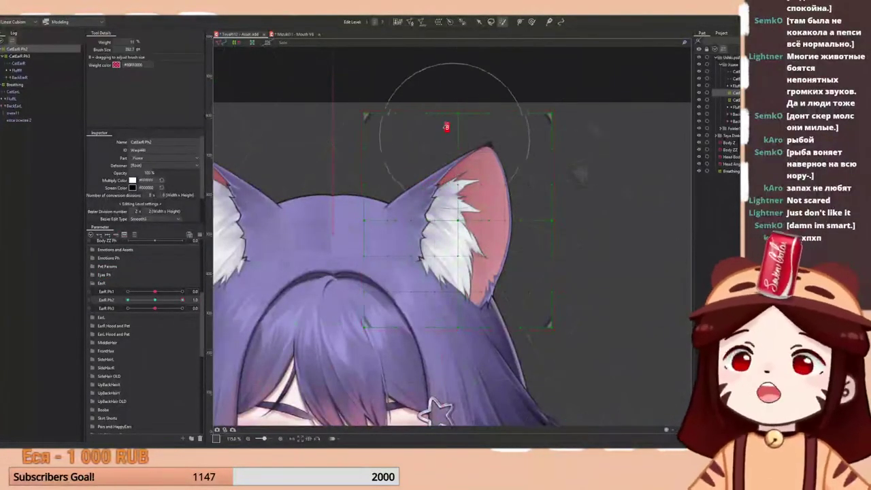
mouse_move(449, 137)
left_mouse_down()
mouse_move(470, 148)
mouse_move(539, 171)
mouse_move(474, 143)
mouse_move(521, 147)
left_mouse_up()
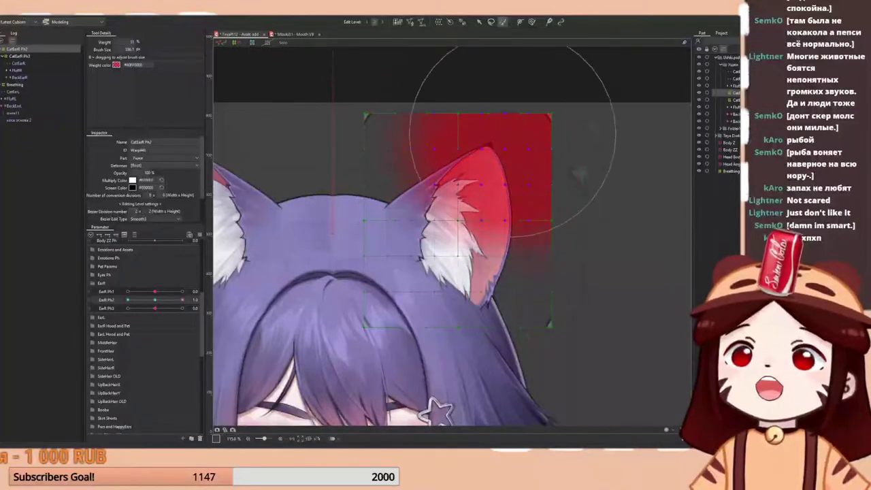
- Switch to the Mouth VB model, try its EarR Ph2 parameter and examine its cat ears up close and with the full head in view
left_click(294, 34)
left_click_drag(156, 336, 181, 331)
left_click(156, 333)
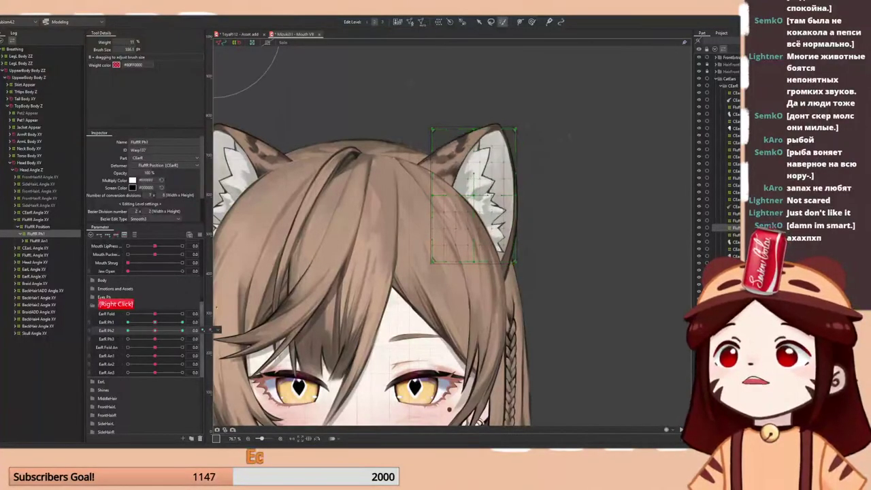
scroll(433, 221, "down", 4)
scroll(427, 290, "up", 12)
scroll(402, 299, "down", 3)
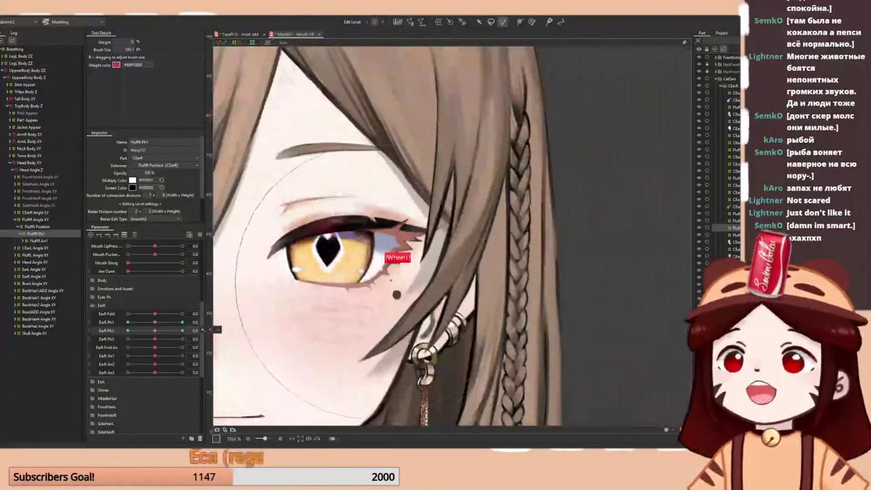
scroll(408, 293, "up", 4)
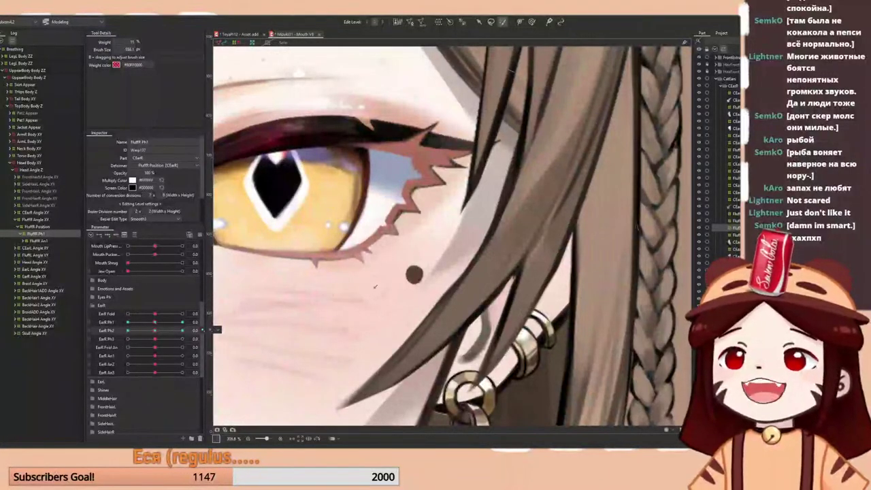
scroll(431, 208, "down", 6)
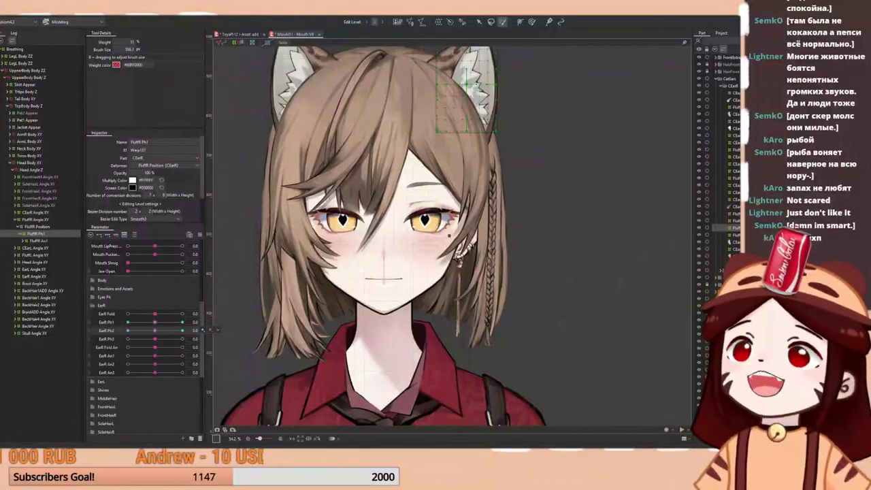
scroll(382, 204, "down", 3)
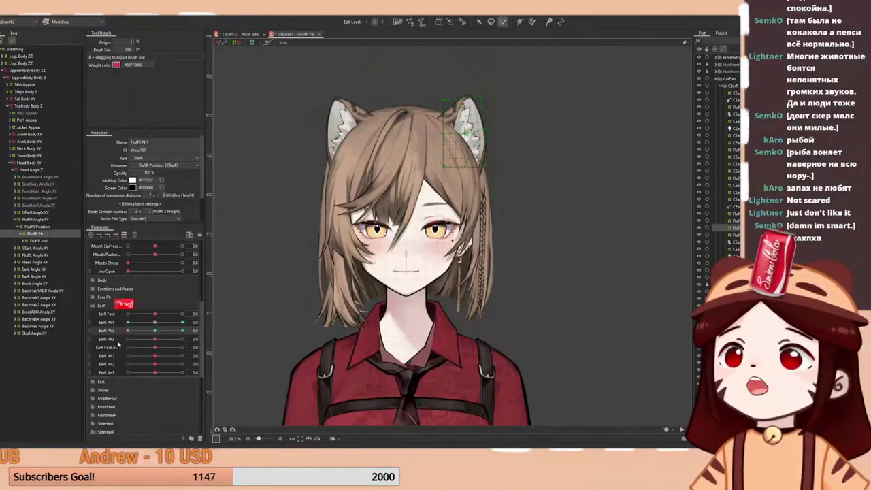
- Swing EarR Ph2 and EarR Ph1 on the Mouth VB model to compare the ear motion, and reset both to 0.0
mouse_move(143, 347)
left_mouse_down()
mouse_move(182, 322)
mouse_move(117, 326)
mouse_move(114, 337)
mouse_move(192, 324)
mouse_move(120, 340)
mouse_move(143, 338)
left_mouse_up()
left_click(154, 324)
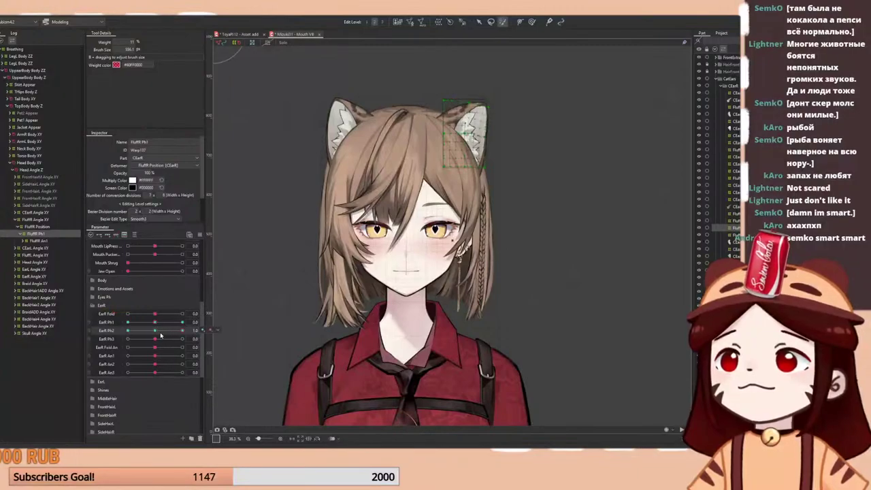
right_click(156, 331)
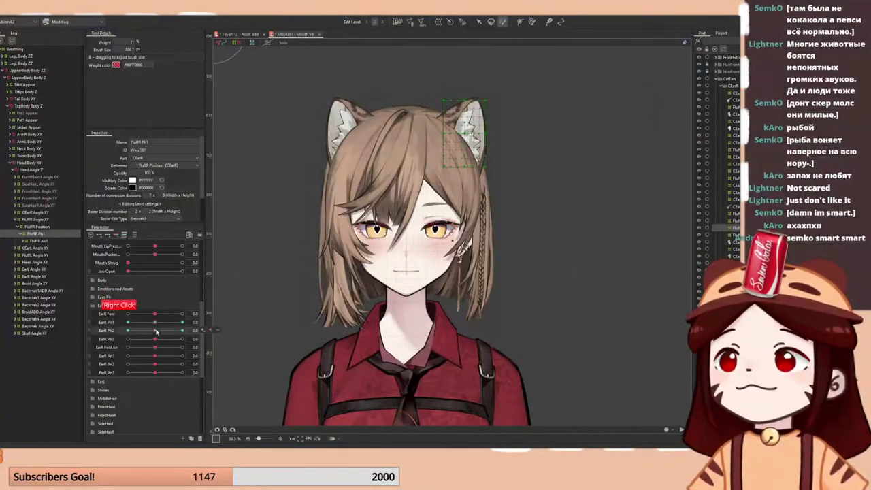
left_click_drag(156, 332, 178, 314)
right_click(155, 331)
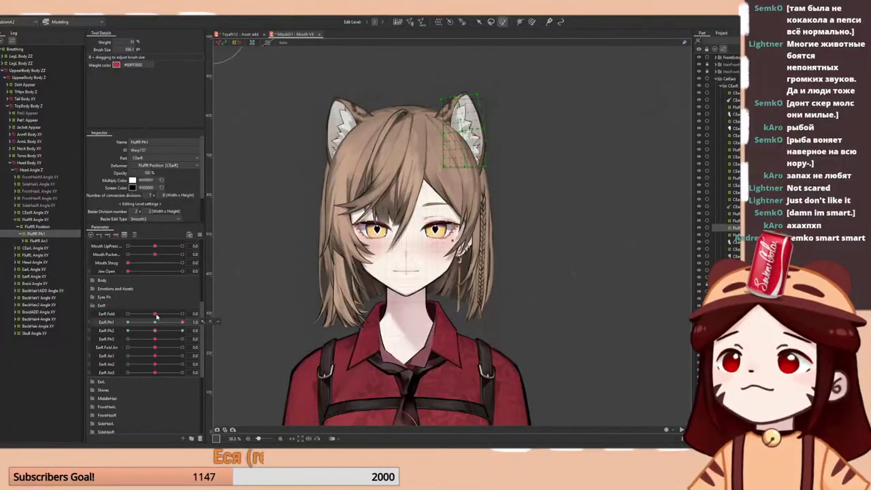
right_click(156, 322)
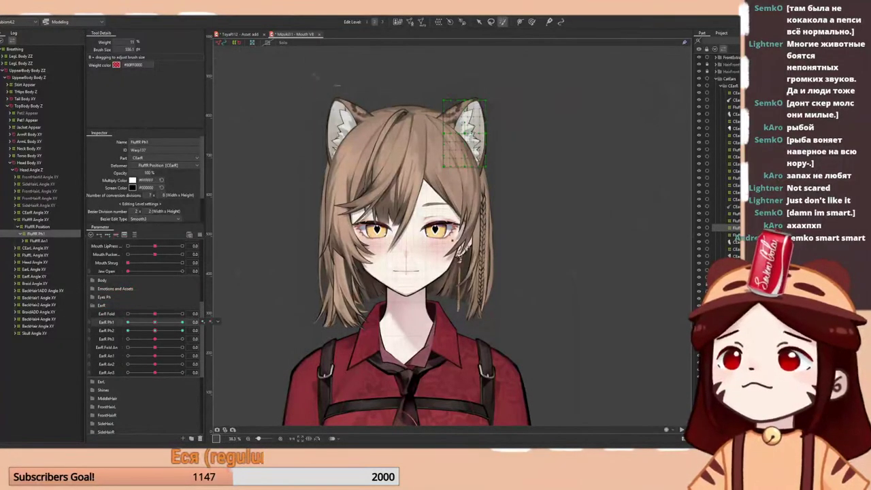
- Return to the Asset add model, check the ear across EarR Ph2 without the selection overlay, and reset the parameter to 0.0
left_click(240, 32)
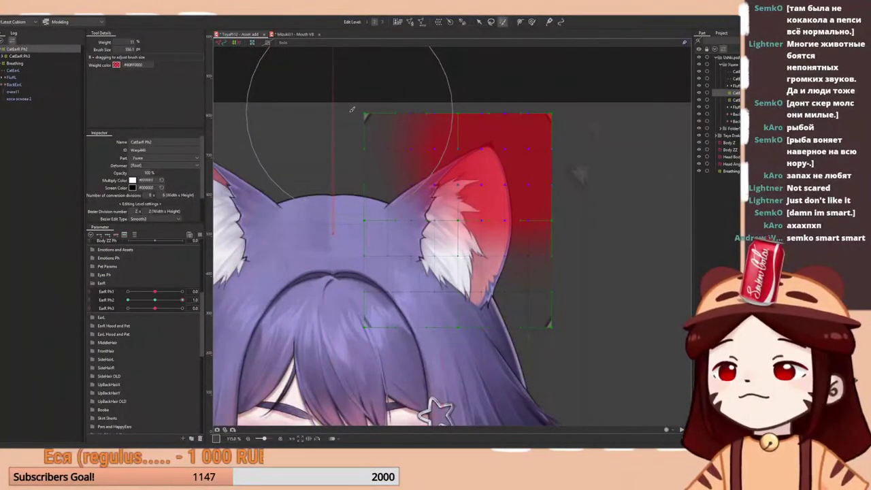
scroll(370, 68, "down", 4)
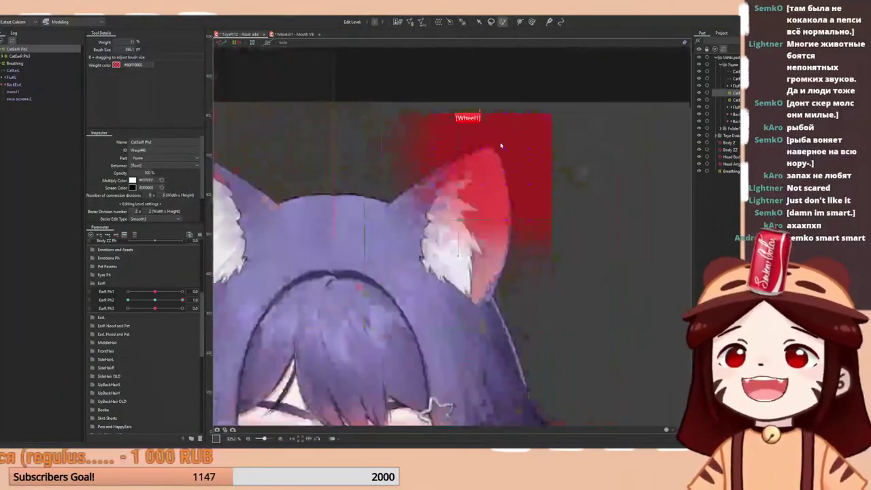
key("ctrl+t")
mouse_move(181, 300)
left_mouse_down()
mouse_move(128, 300)
mouse_move(126, 316)
mouse_move(183, 310)
left_mouse_up()
left_click(154, 303)
key("ctrl+t")
scroll(510, 170, "up", 2)
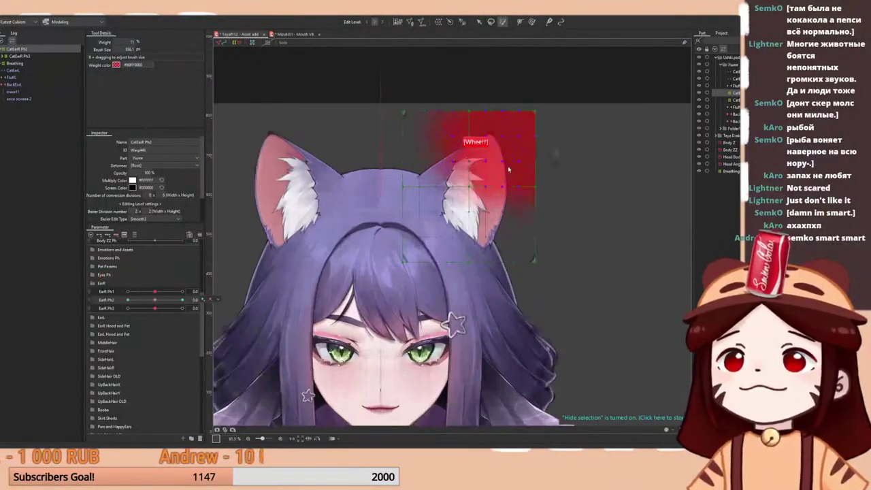
- Extend the weighted brush selection across the top of the CatEarR Ph2 warp deformer and farther down the ear
key("b")
mouse_move(463, 105)
left_mouse_down()
mouse_move(535, 127)
mouse_move(550, 158)
mouse_move(552, 145)
mouse_move(509, 114)
left_mouse_up()
key("x")
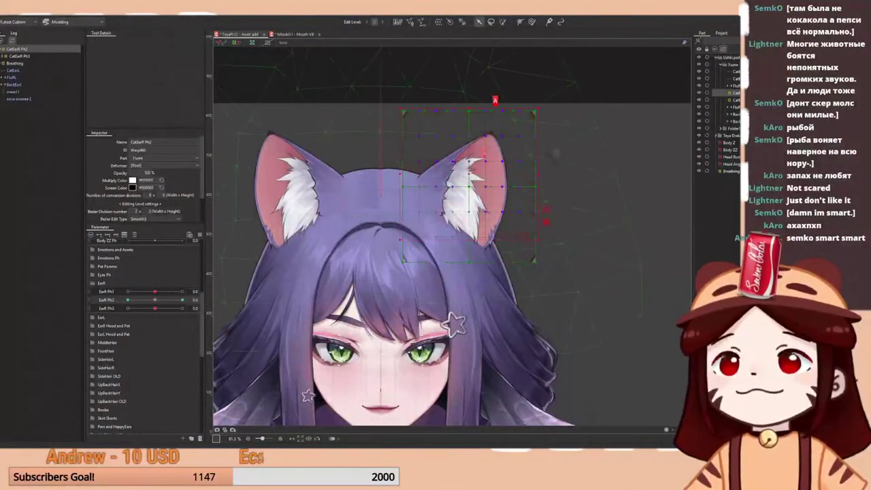
- At EarR Ph2 1.0, shift the selection's pivot toward the ear base and rotate the selected points inward toward the head
left_click_drag(154, 304, 182, 300)
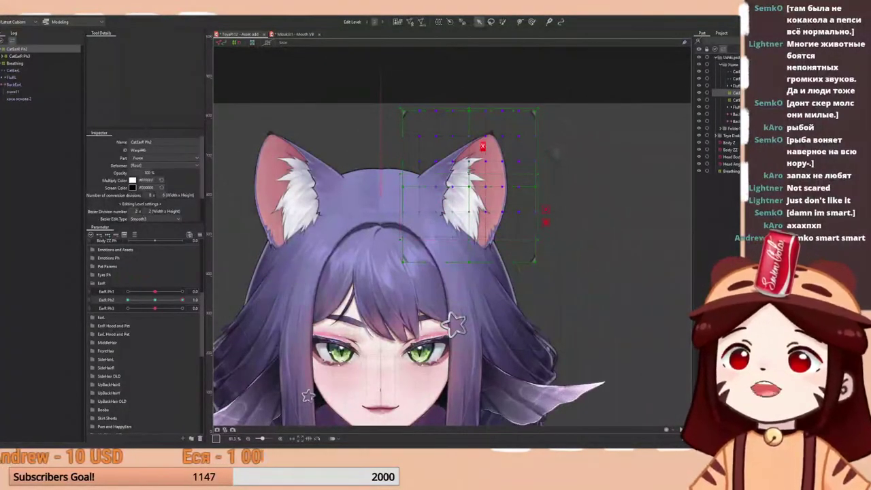
left_click_drag(522, 145, 512, 182)
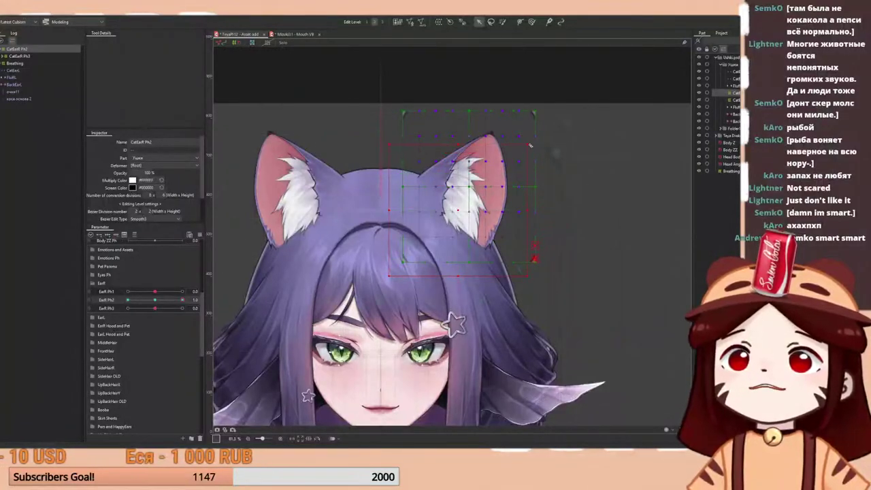
left_click_drag(532, 144, 515, 137)
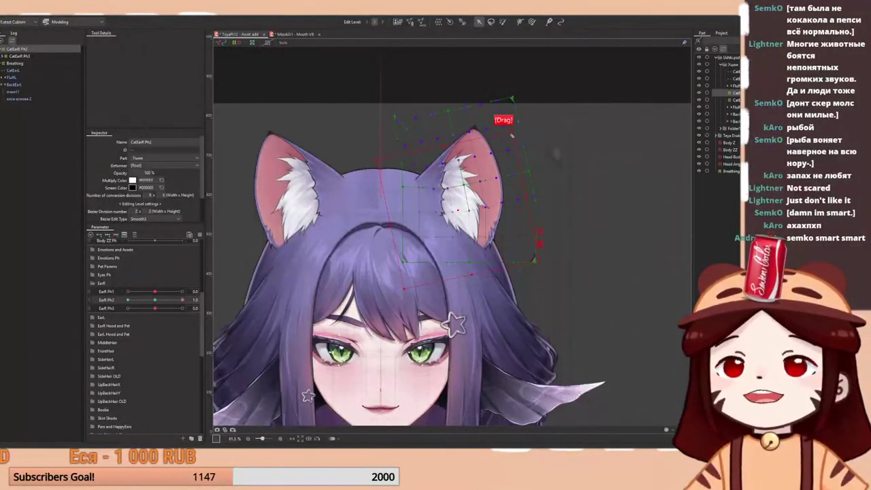
- Sweep EarR Ph2 with the selection overlay hidden and examine the ear's inward bend at full-head distance
key("space")
left_click_drag(182, 300, 204, 302)
scroll(459, 154, "down", 2)
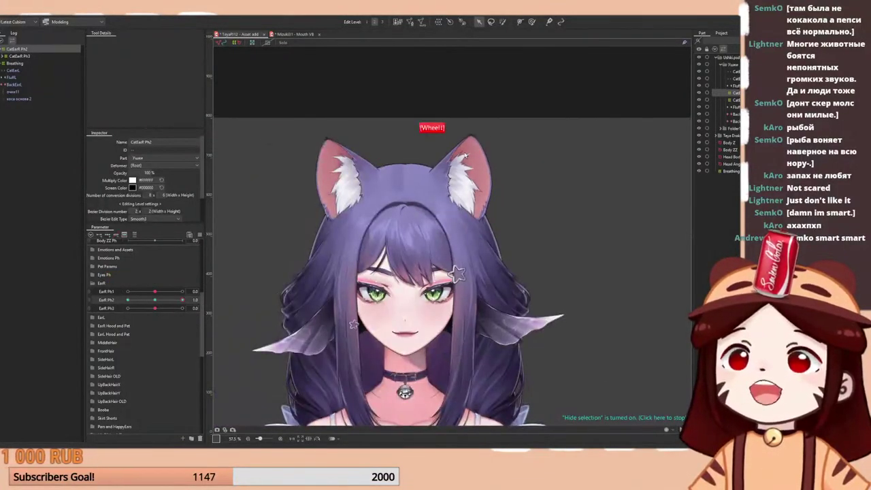
scroll(465, 155, "down", 2)
left_click_drag(151, 300, 247, 292)
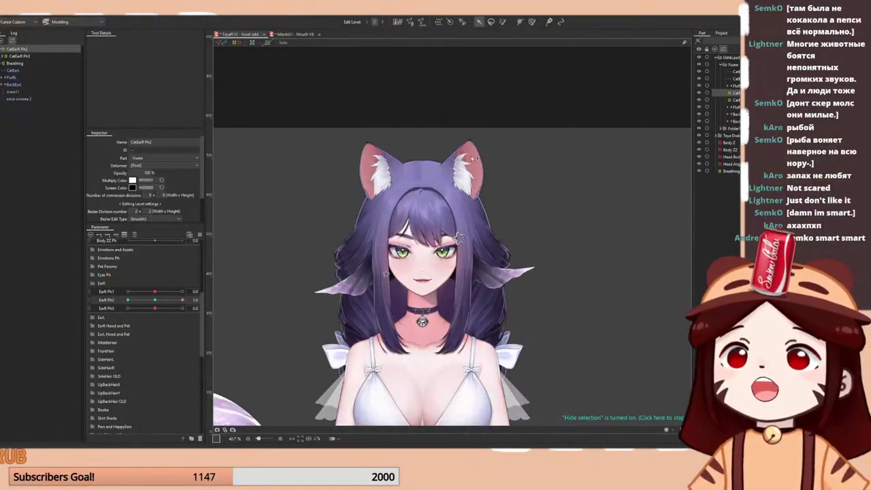
scroll(475, 158, "up", 4)
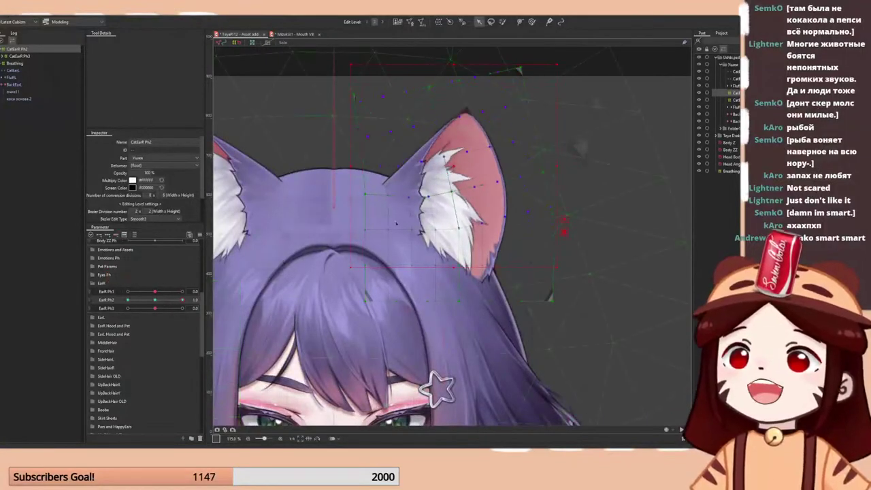
- At EarR Ph2 -1.0, shift the selection's pivot toward the ear base and rotate the selected points outward, away from the head
left_click_drag(169, 302, 126, 301)
key("ctrl+h")
key("ctrl+h")
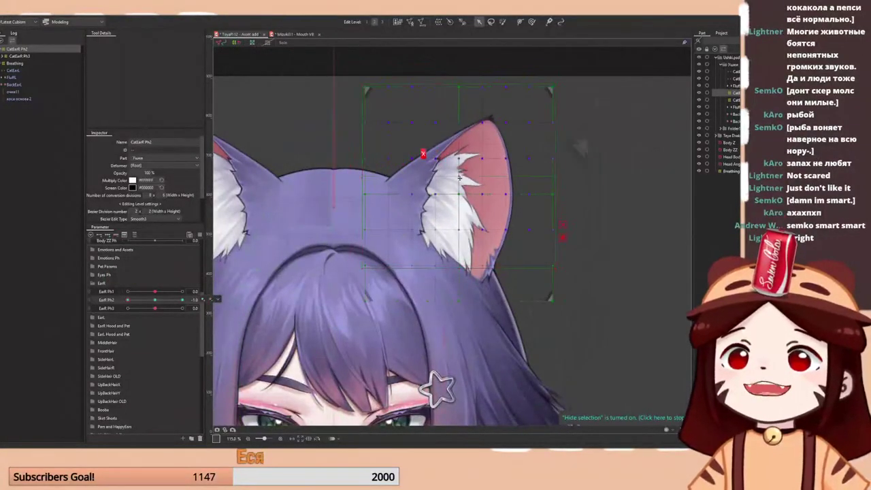
key("ctrl+t")
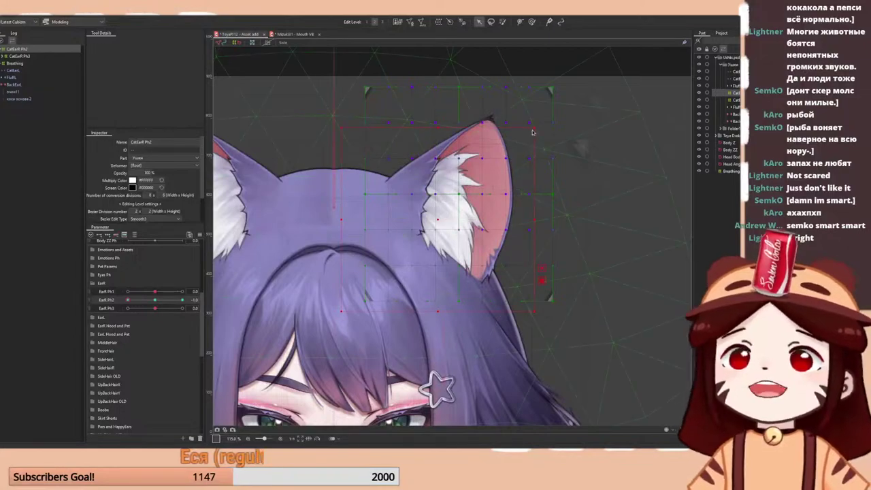
left_click_drag(539, 128, 551, 140)
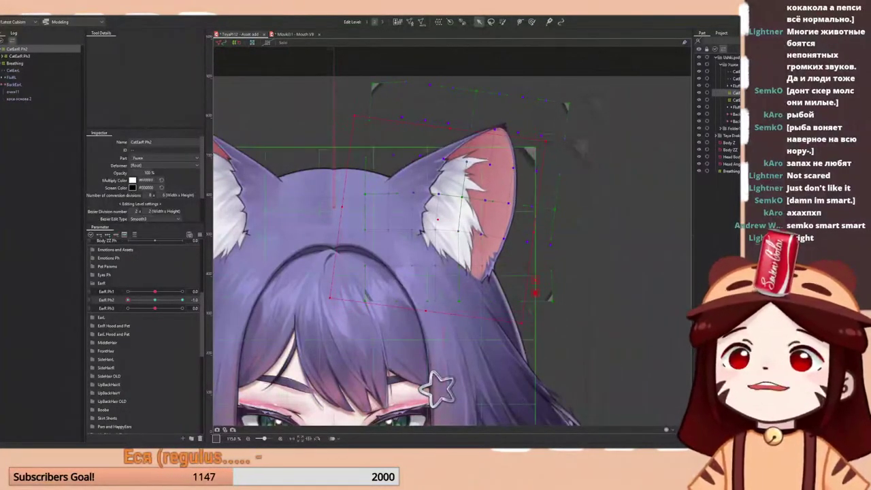
key("space")
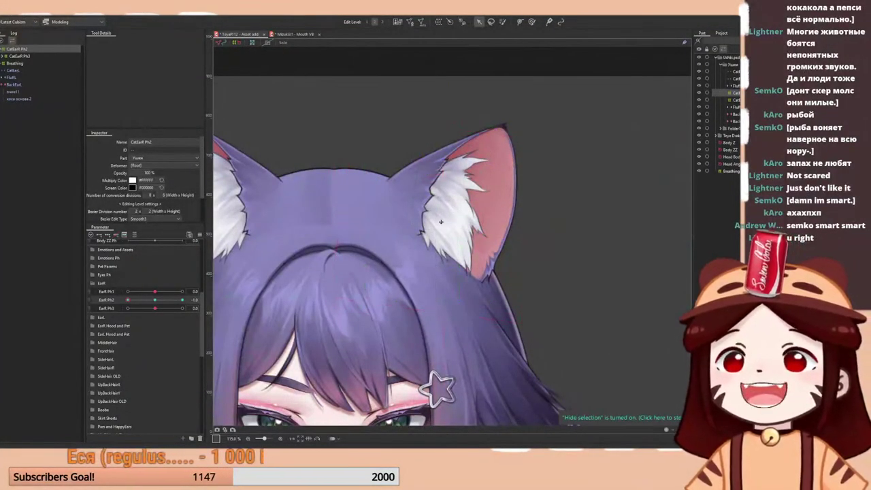
- Sweep EarR Ph2 between -1.0 and 1.0 and examine the ear's swing in both directions against the whole head
scroll(441, 221, "down", 2)
scroll(472, 204, "down", 2)
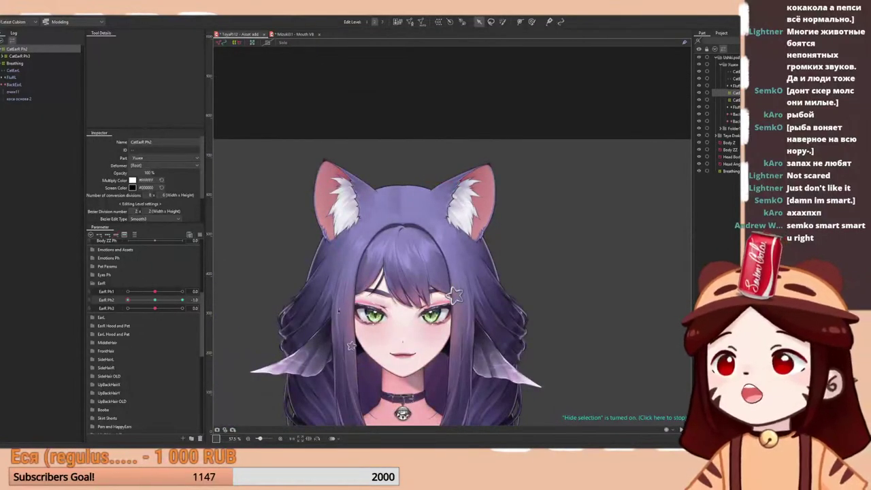
left_click_drag(128, 301, 151, 311)
left_click(154, 308)
right_click(151, 311)
right_click(155, 309)
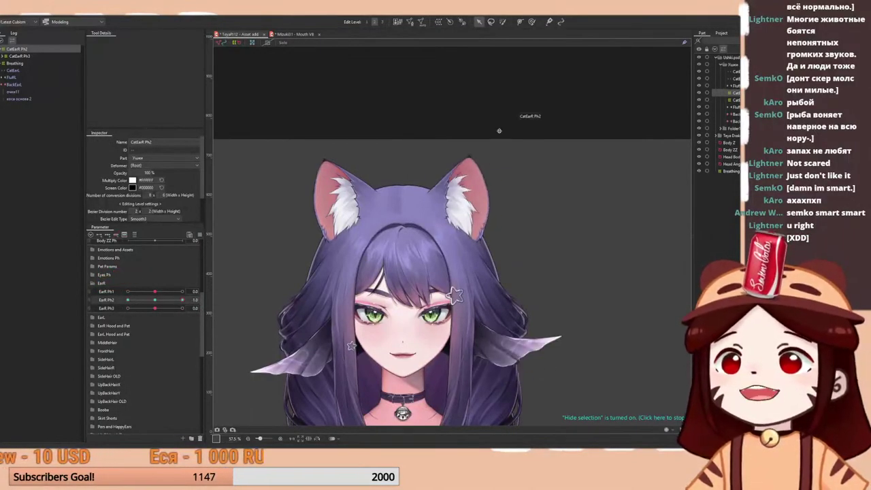
- Refine the ear's bend on the CatEarR Ph2 deformer with the deform brush at EarR Ph2 1.0 and -1.0, and preview the swing
left_click(532, 23)
scroll(492, 181, "up", 3)
mouse_move(497, 179)
left_mouse_down()
mouse_move(581, 160)
mouse_move(559, 166)
left_mouse_up()
left_click_drag(472, 52, 470, 56)
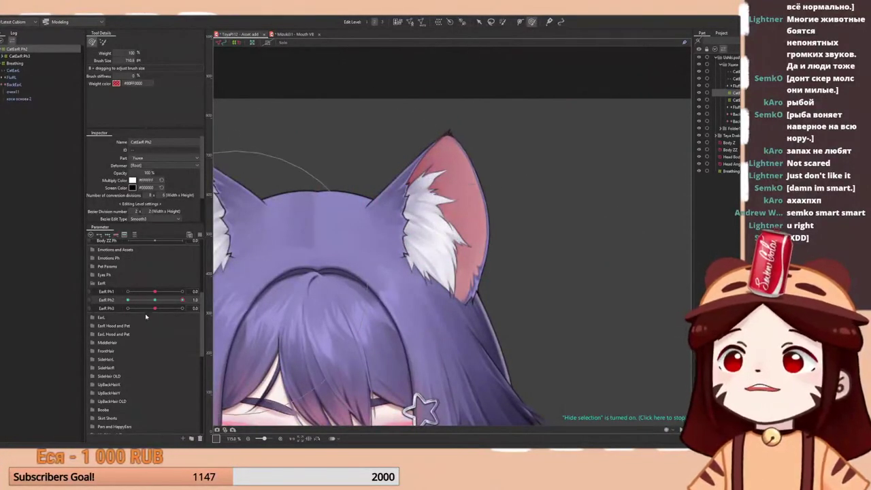
left_click(130, 301)
left_click_drag(420, 85, 426, 88)
scroll(500, 107, "down", 3)
right_click(156, 301)
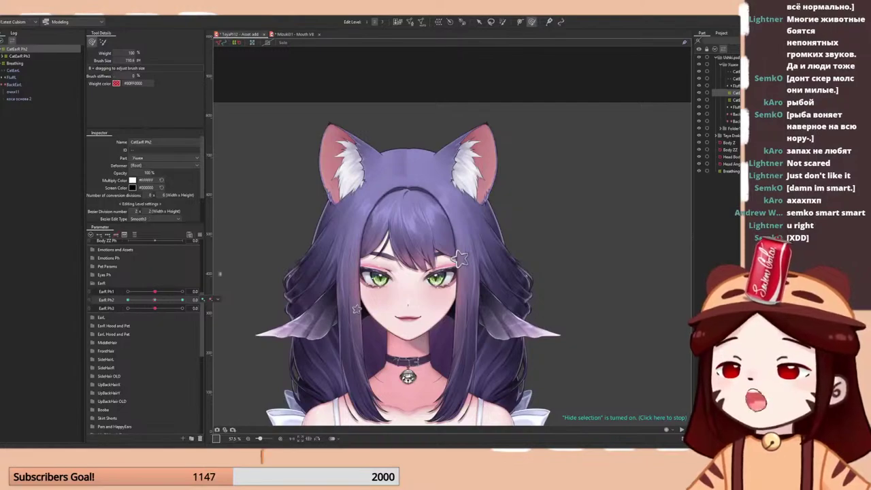
left_click_drag(155, 300, 78, 311)
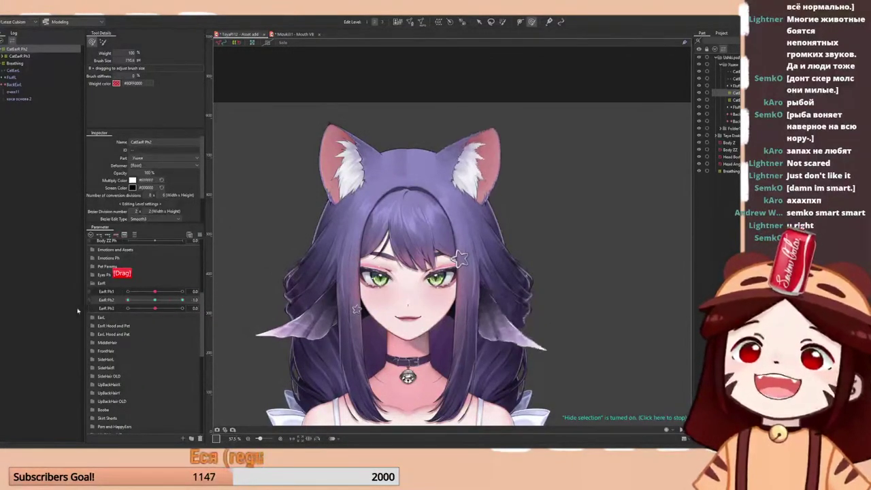
- Select the warp points at the ear's inner base and paste their neutral form onto the EarR Ph2 extremes
right_click(154, 300)
key("ctrl+t")
left_click_drag(155, 301, 116, 310)
scroll(469, 113, "up", 2)
key("v")
scroll(335, 219, "up", 1)
key("ctrl+t")
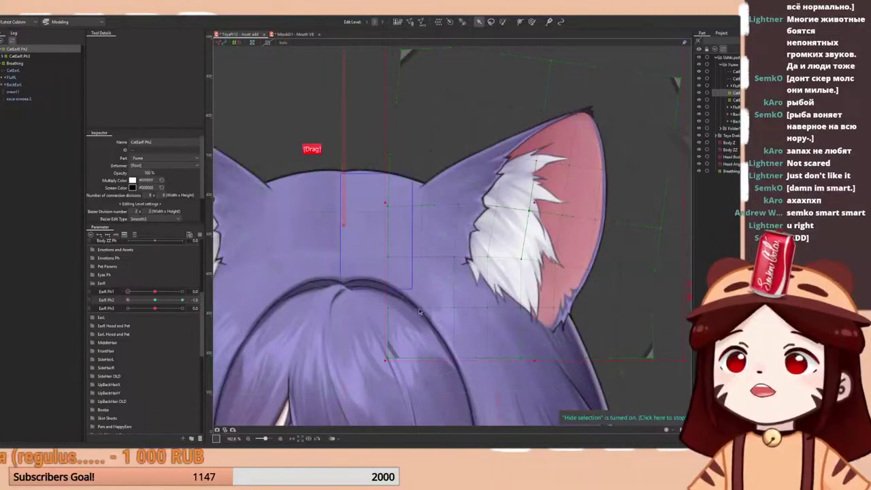
left_click_drag(421, 311, 437, 319)
right_click(154, 301)
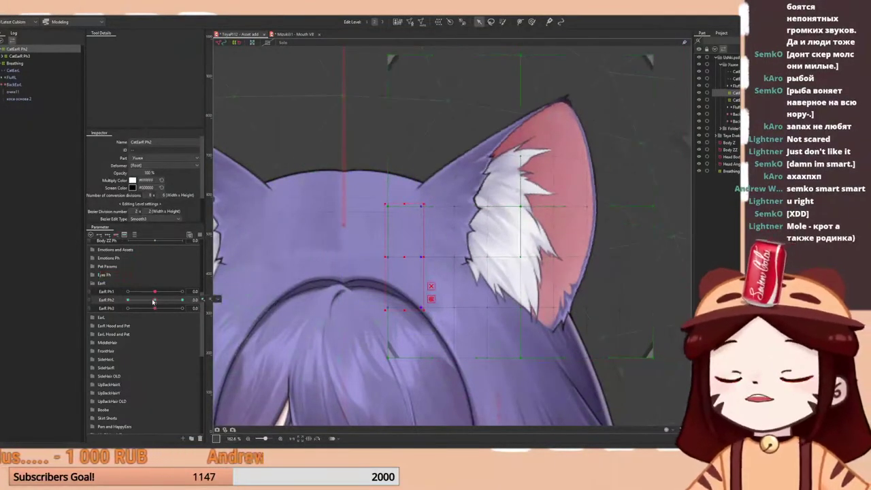
left_click_drag(154, 302, 103, 301)
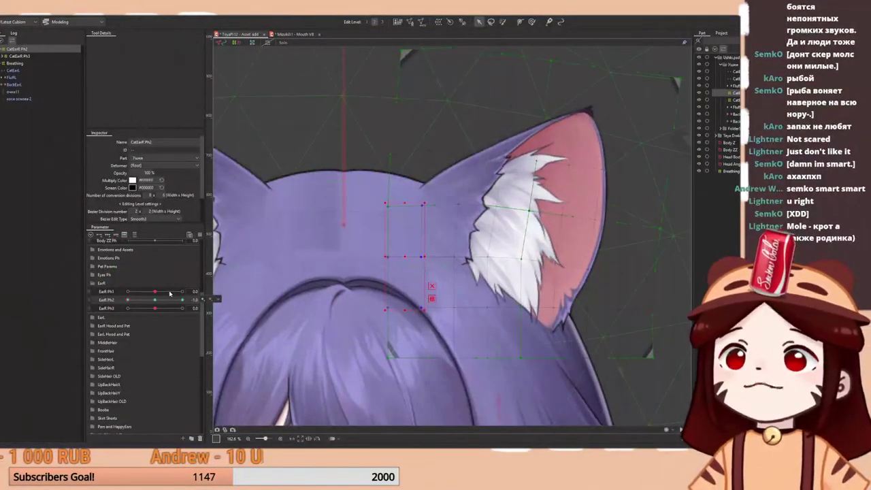
left_click_drag(152, 301, 226, 294)
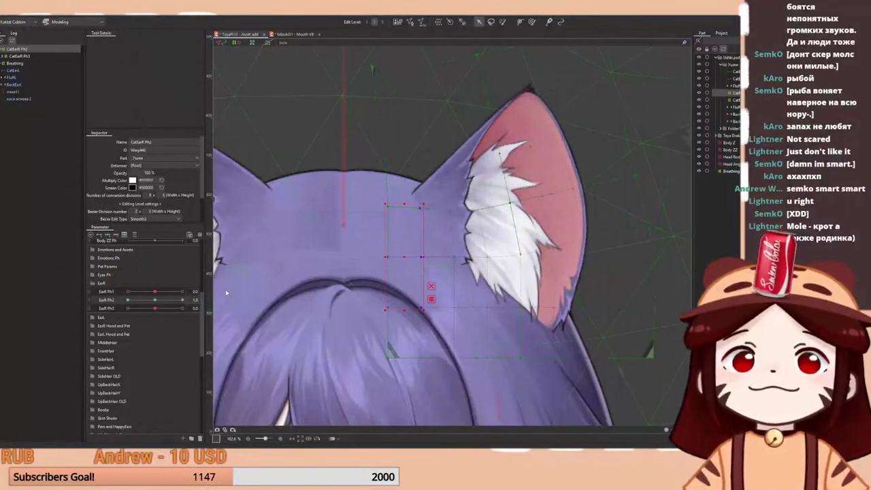
key("ctrl+shift+v")
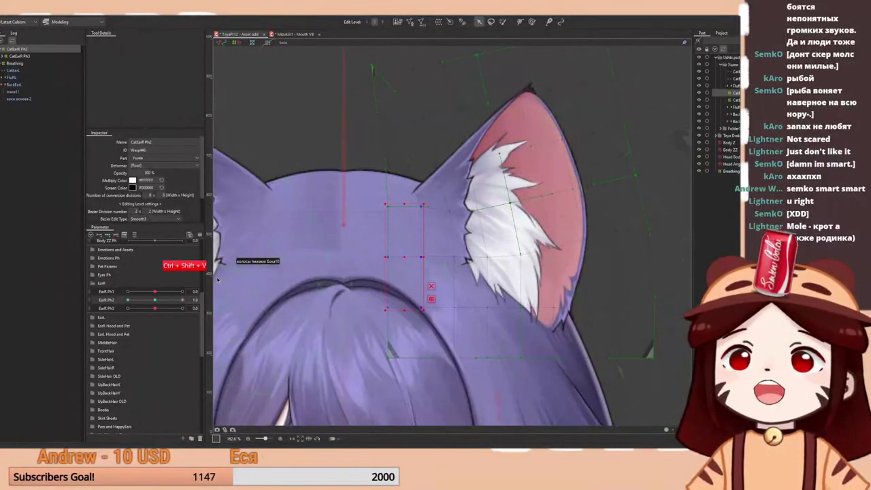
- Sweep EarR Ph2 together with EarR Ph3 and examine the ear's outward and inward bends with the selection overlay hidden
left_click_drag(157, 302, 134, 323)
key("ctrl+t")
scroll(422, 143, "down", 4)
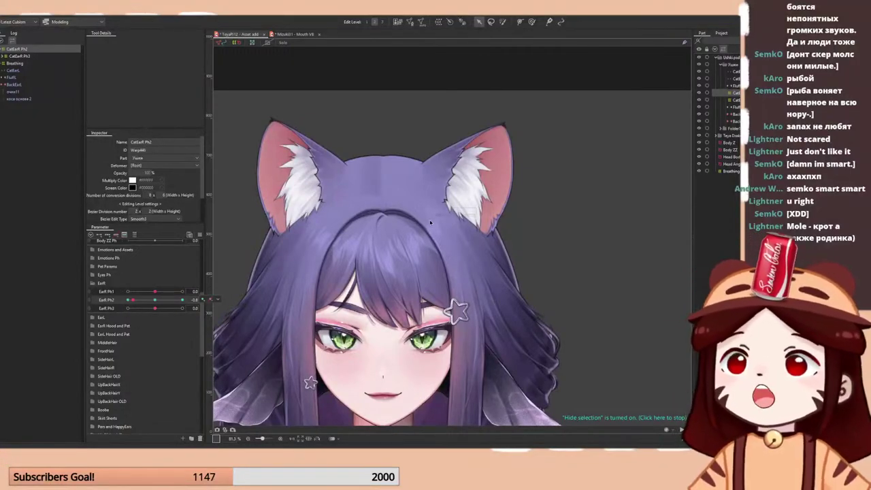
left_click_drag(156, 303, 113, 320)
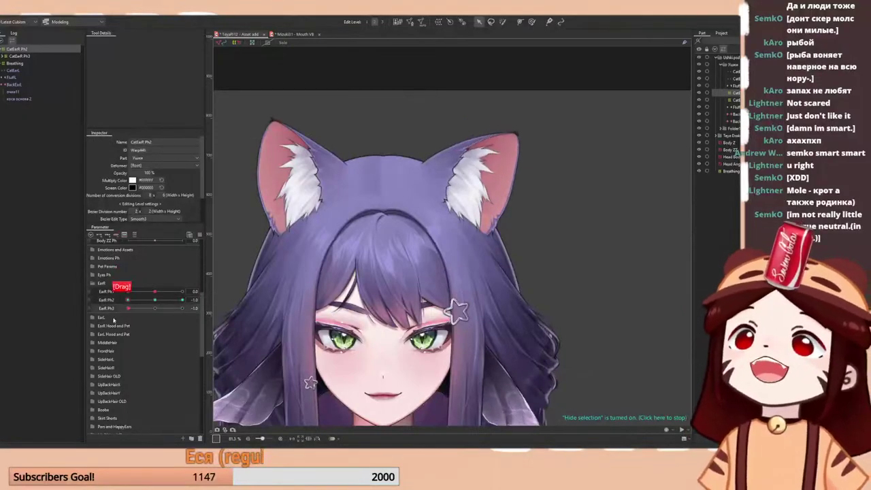
right_click(154, 308)
right_click(156, 300)
left_click_drag(155, 301, 127, 301)
scroll(527, 154, "up", 2)
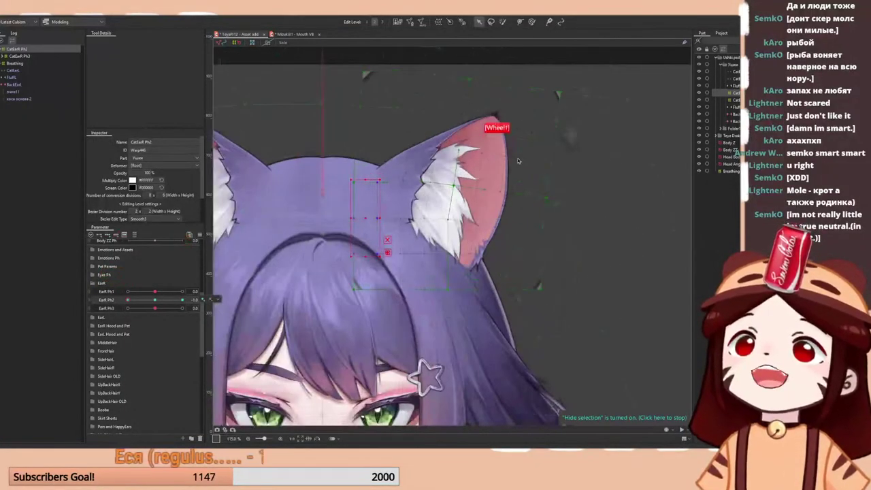
scroll(518, 161, "down", 3)
- Reset EarR Ph2 to 0.0 and save the model
right_click(155, 301)
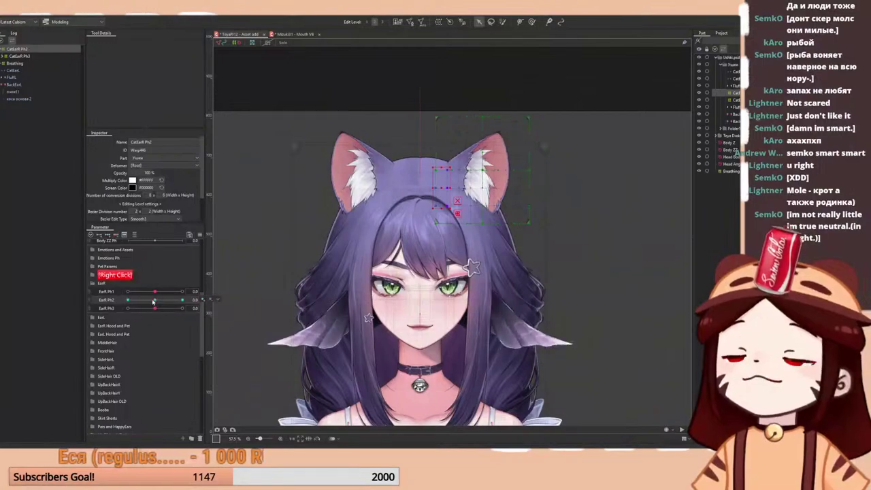
key("ctrl+s")
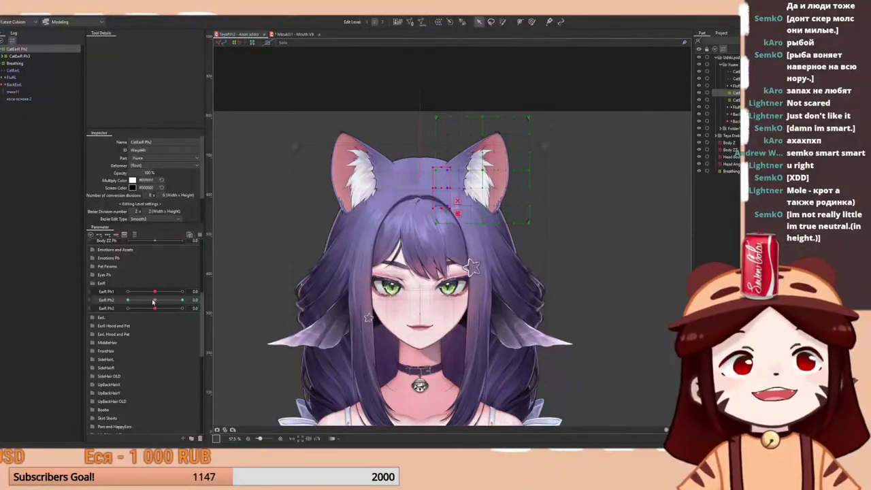
scroll(409, 153, "up", 3)
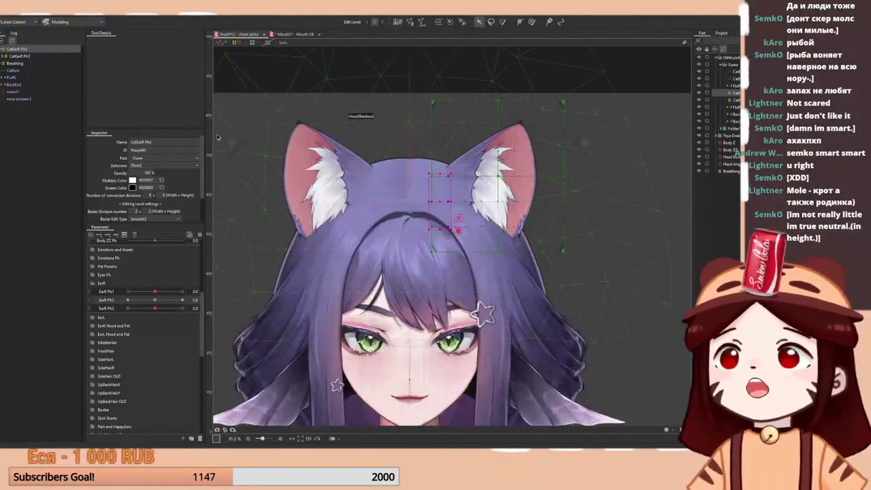
scroll(542, 178, "up", 2)
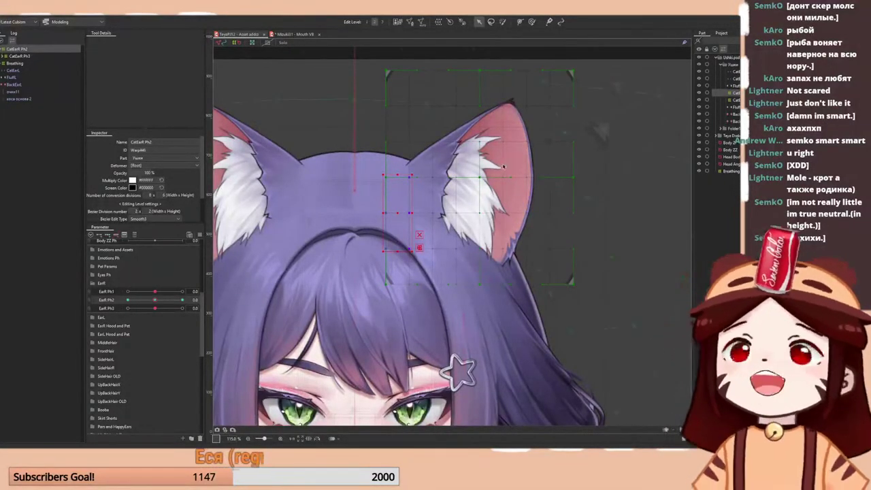
scroll(504, 166, "down", 2)
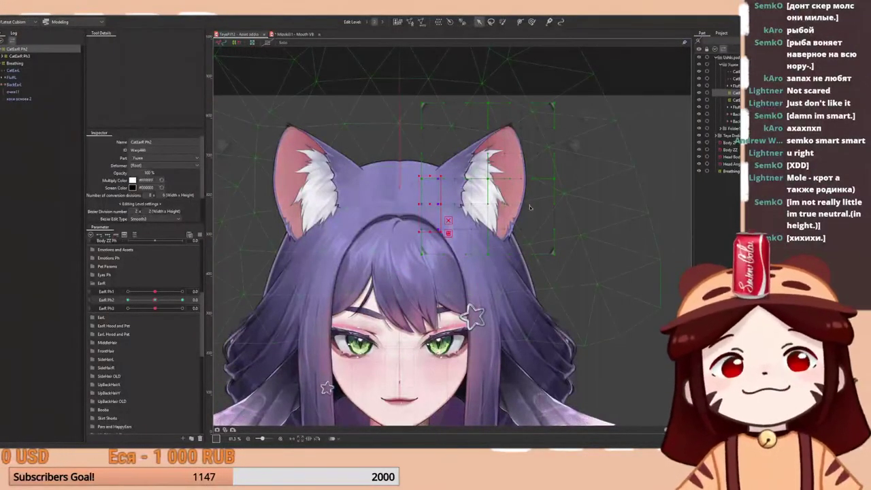
scroll(530, 207, "down", 3)
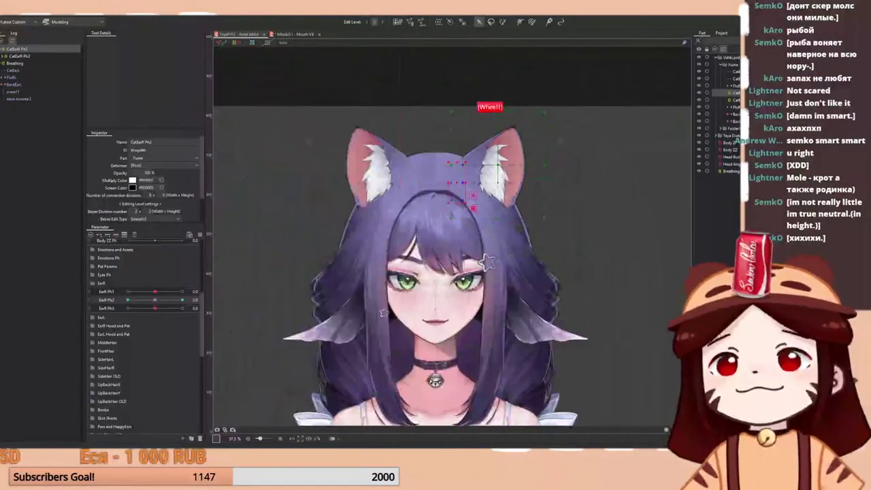
- Select the whole CatEarR Ph2 deformer and add three keys to it on EarR Ph1
left_click(15, 50)
mouse_move(149, 302)
left_mouse_down()
mouse_move(128, 307)
mouse_move(213, 298)
left_mouse_up()
left_click(155, 301)
left_click(114, 291)
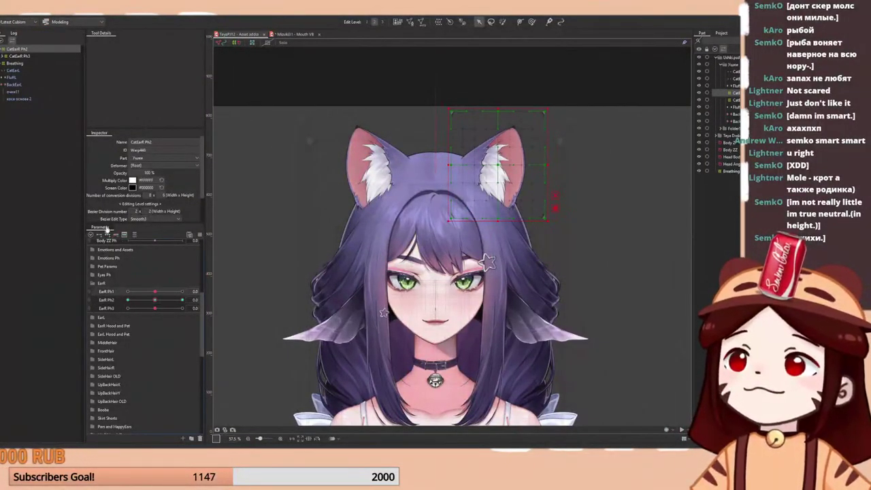
- Set EarR Ph1 to -1.0 with the other ear parameters at neutral and examine the ear with the selection overlay hidden
left_click_drag(155, 292, 126, 293)
right_click(156, 301)
right_click(156, 292)
right_click(156, 301)
right_click(157, 311)
right_click(162, 306)
key("ctrl+t")
scroll(522, 126, "up", 2)
key("ctrl+t")
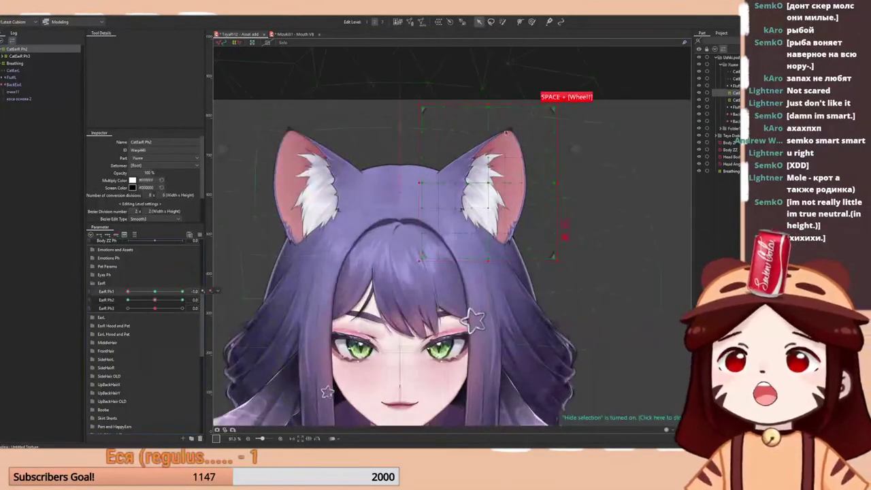
- Switch to the Mouth V8 reference model and examine how its FluffR Ph1 deformer reacts to EarR Ph1
left_click(300, 34)
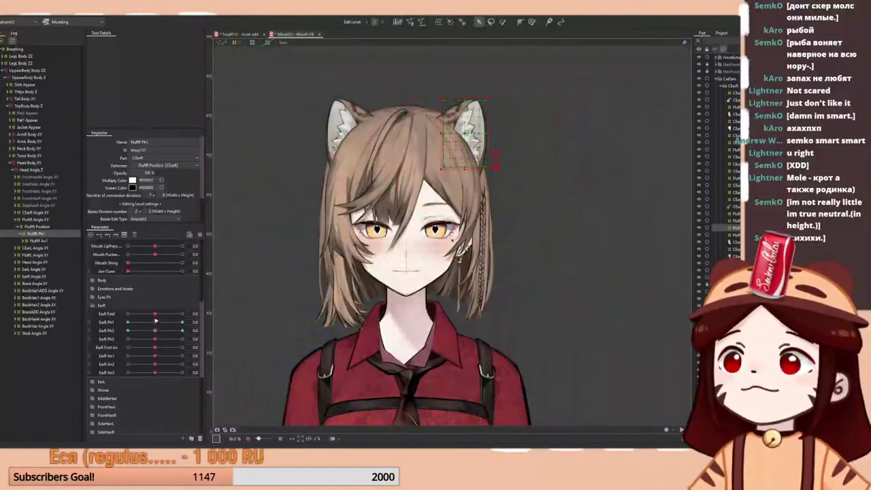
left_click_drag(155, 322, 113, 331)
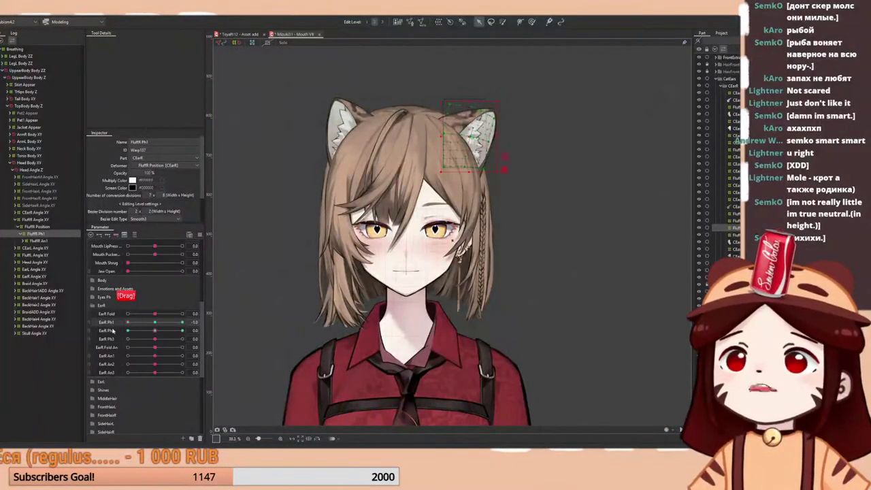
left_click(155, 323)
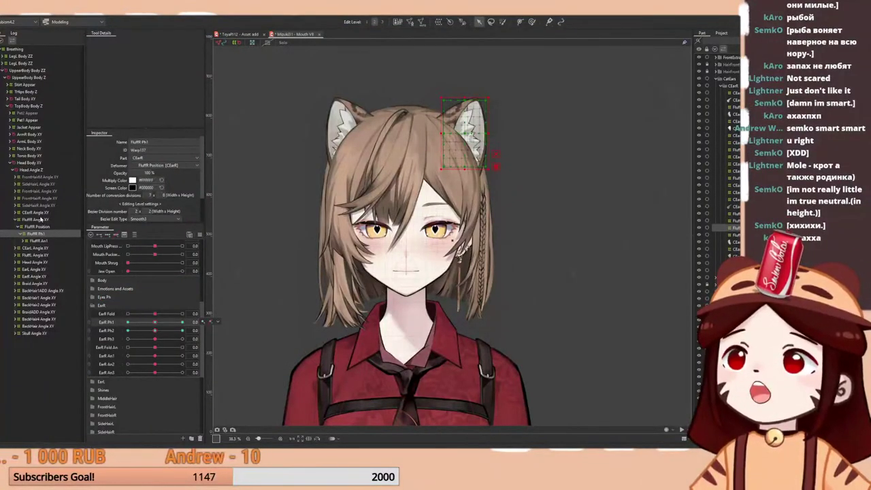
- Open the CEarR Angle XY hierarchy down to CEarR Ph1 and examine how EarR Ph1 and EarR Ph2 drive it
left_click(27, 214)
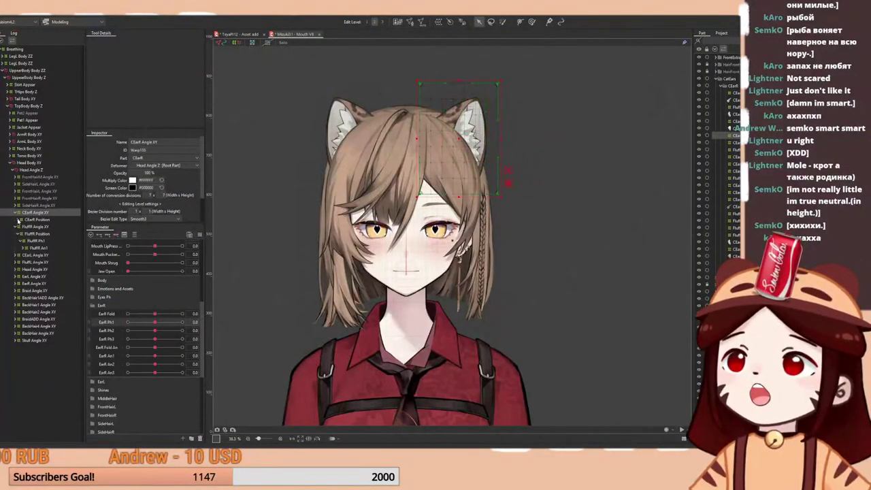
left_click(19, 219)
left_click(30, 228)
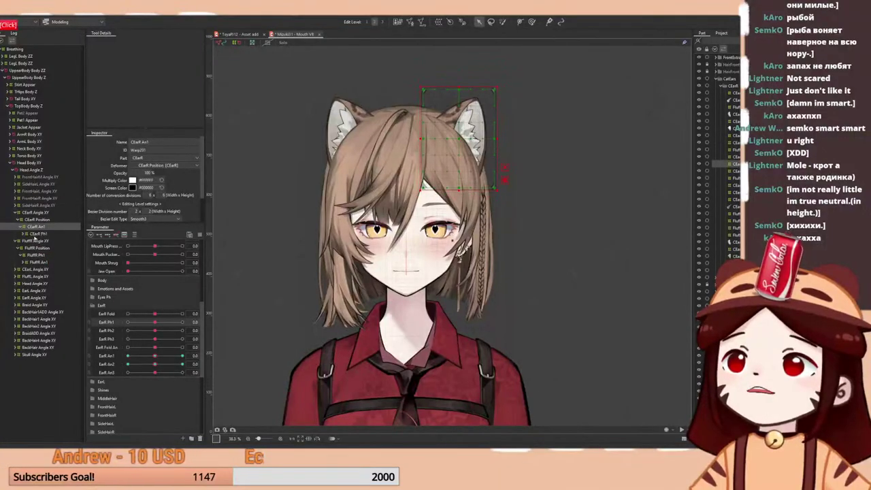
left_click(18, 227)
left_click(37, 233)
left_click_drag(154, 322, 191, 336)
right_click(155, 322)
right_click(155, 332)
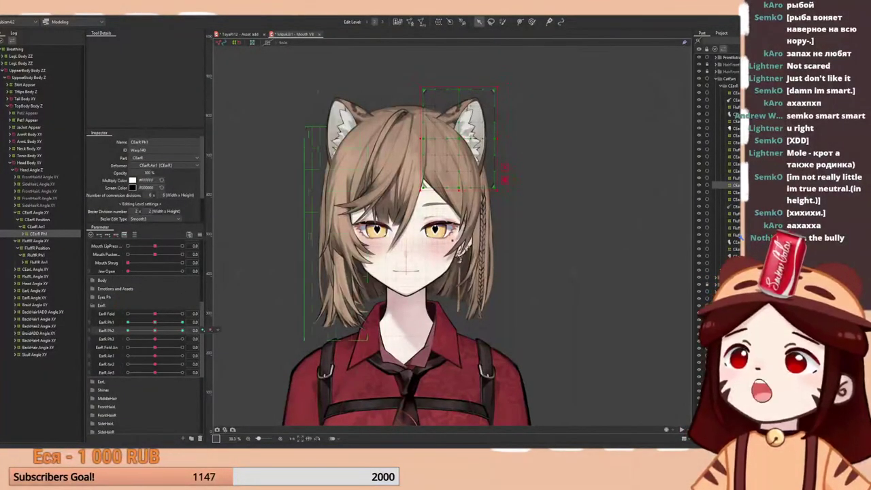
- Return to the Asset add model, reset EarR Ph1 and EarR Ph2 to 0.0, and save the model
left_click(235, 34)
left_click_drag(155, 301, 102, 291)
right_click(155, 300)
right_click(155, 292)
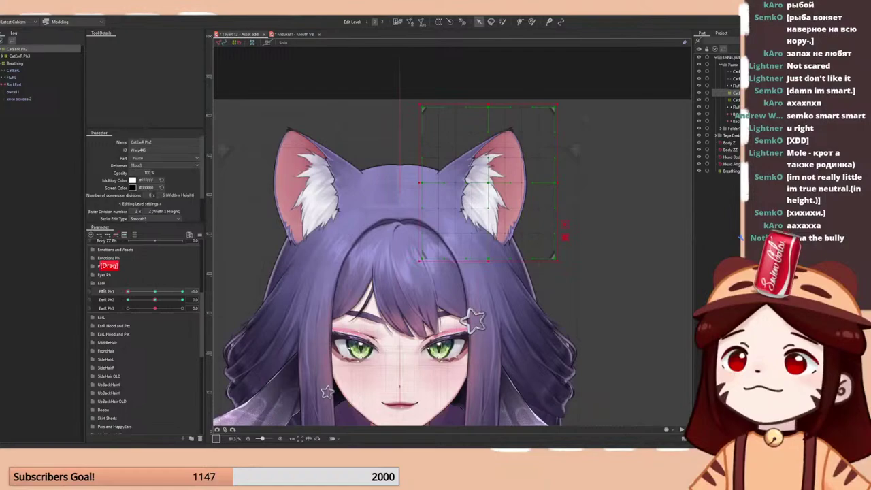
right_click(167, 292)
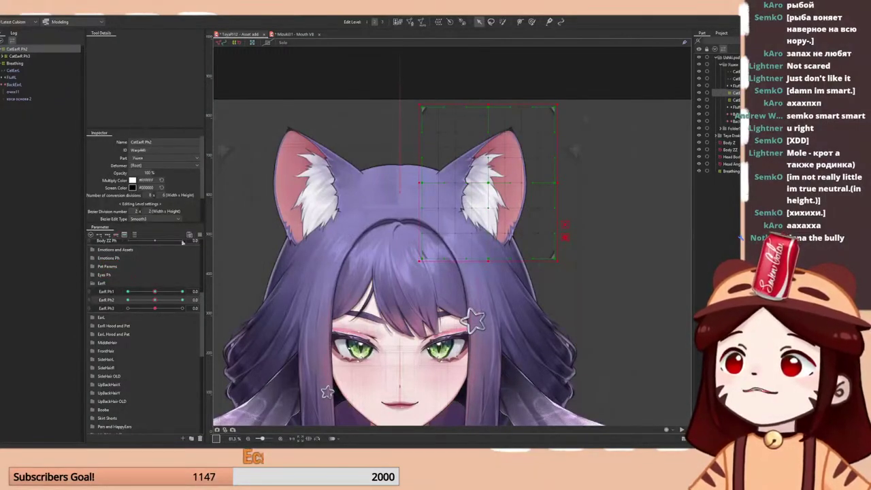
key("ctrl+s")
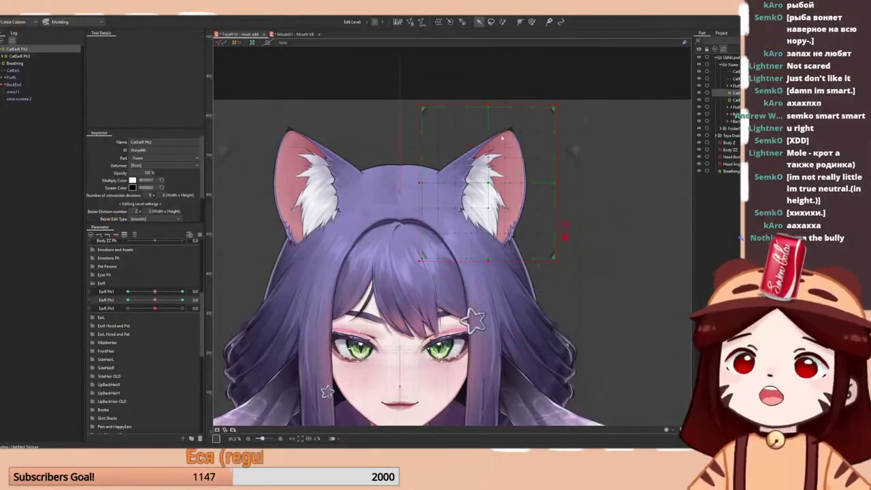
left_click(532, 22)
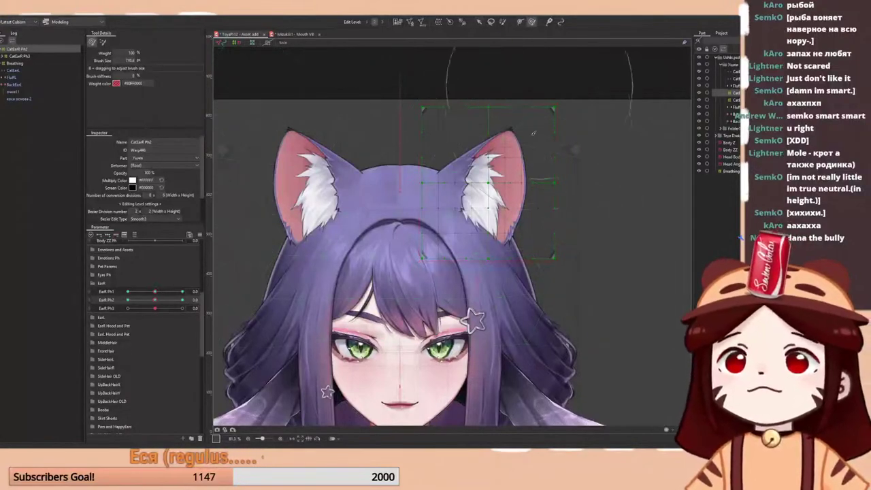
mouse_move(534, 133)
left_mouse_down()
mouse_move(495, 146)
mouse_move(504, 141)
mouse_move(487, 162)
left_mouse_up()
key("ctrl+z")
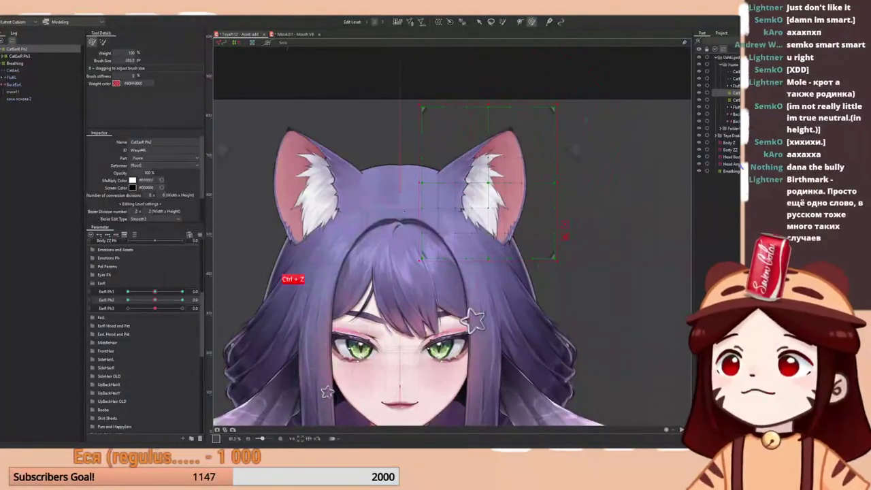
- Brush-select the CatEarR Ph2 warp points over the upper part of the ear with a soft, large brush
mouse_move(154, 309)
left_mouse_down()
mouse_move(168, 309)
mouse_move(155, 311)
left_mouse_up()
left_click(503, 21)
key("b")
mouse_move(498, 134)
left_mouse_down()
mouse_move(538, 135)
mouse_move(503, 128)
mouse_move(516, 145)
mouse_move(536, 134)
left_mouse_up()
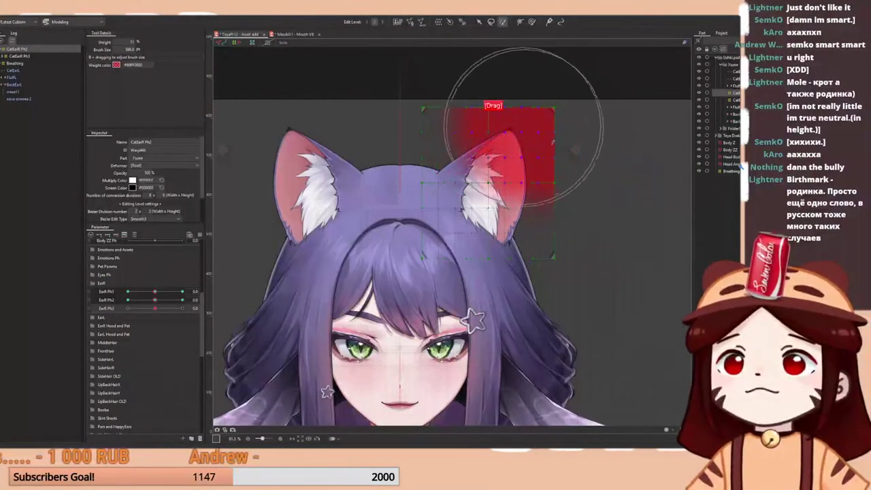
key("v")
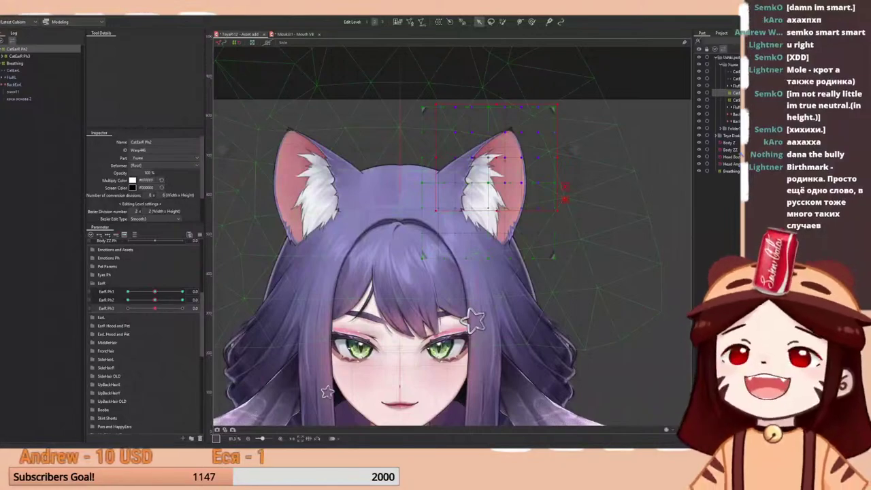
- At EarR Ph2 -1.0, rotate the brush-selected upper ear points outward, away from the head, and nudge them slightly outward
left_click(107, 300)
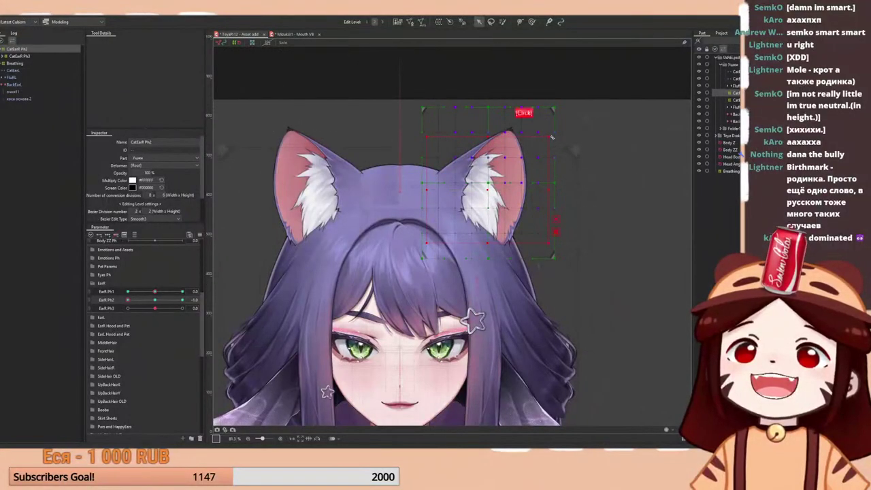
left_click_drag(552, 137, 565, 149)
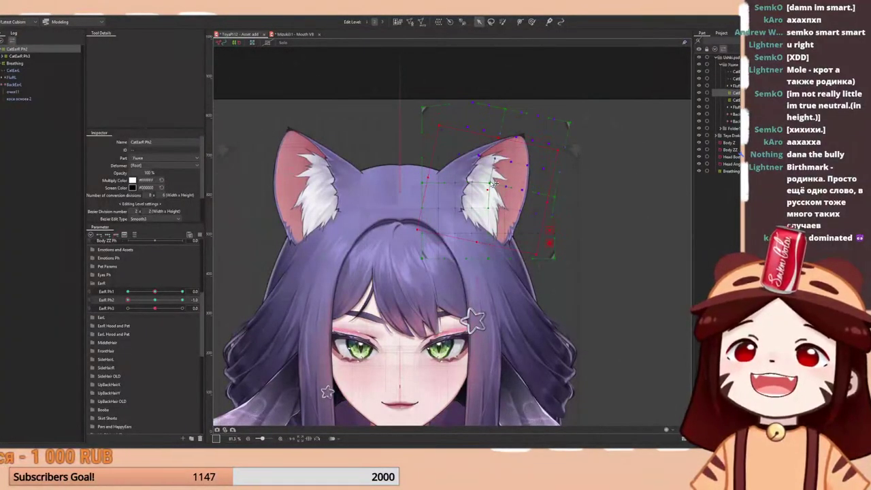
left_click_drag(488, 190, 491, 191)
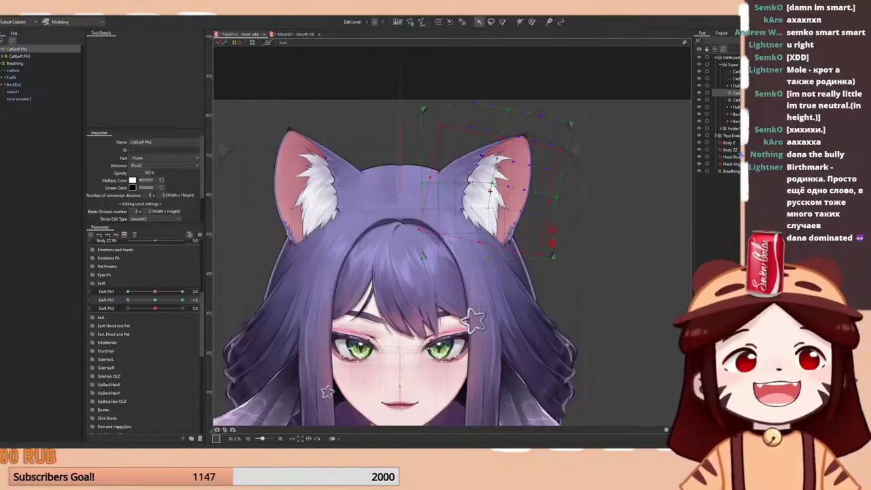
- At EarR Ph2 1.0, rotate the brush-selected upper ear points inward, toward the head, and preview the pose with the selection hidden
right_click(153, 304)
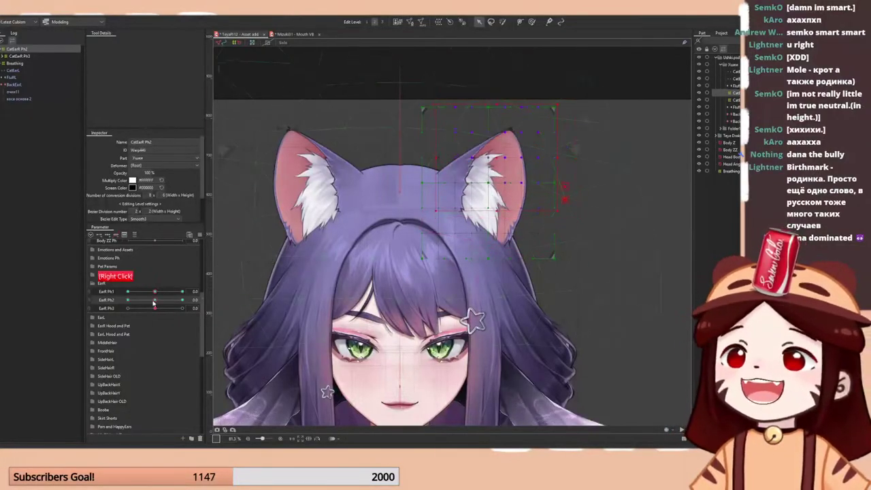
right_click(181, 302)
key("ctrl+v")
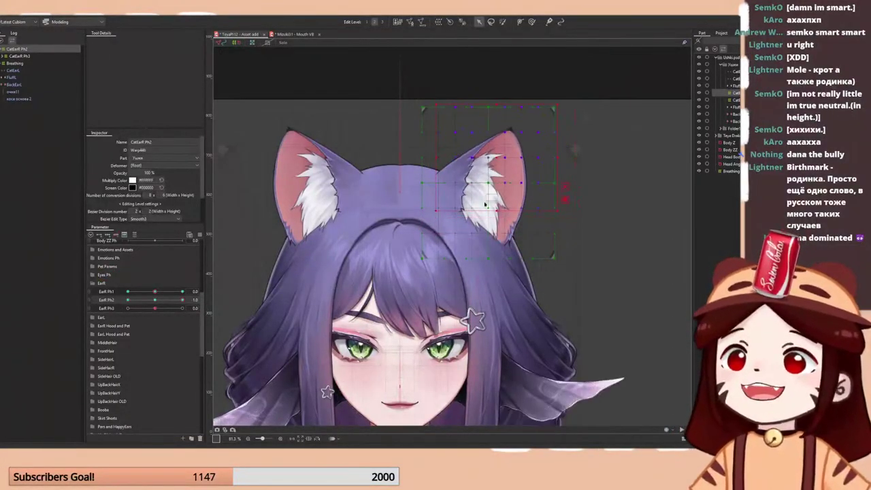
left_click_drag(526, 144, 516, 173)
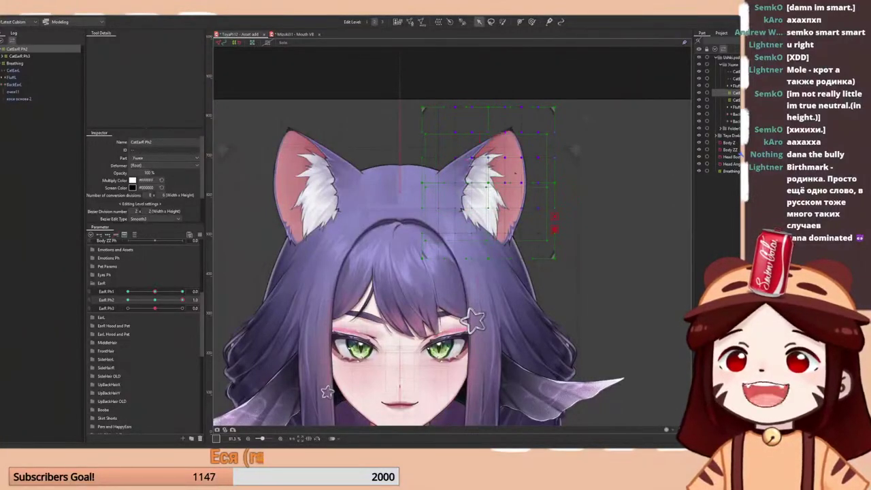
left_click_drag(550, 132, 543, 127)
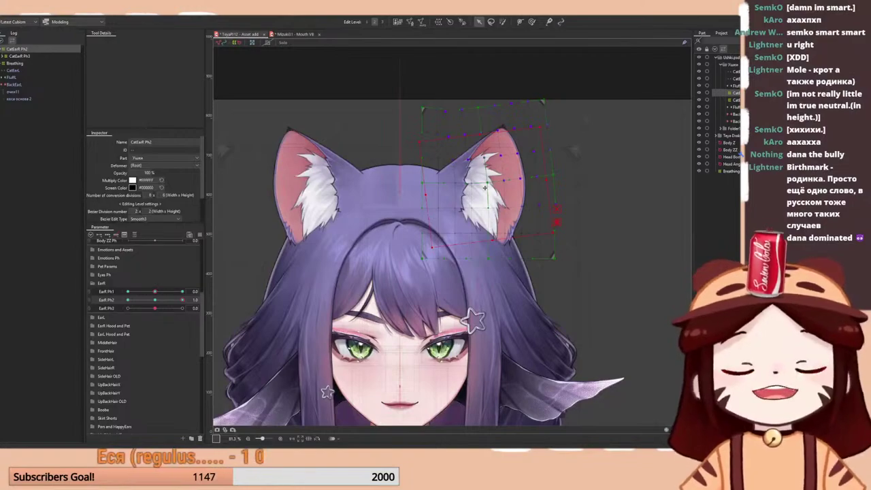
mouse_move(160, 300)
left_mouse_down()
mouse_move(143, 301)
mouse_move(153, 293)
left_mouse_up()
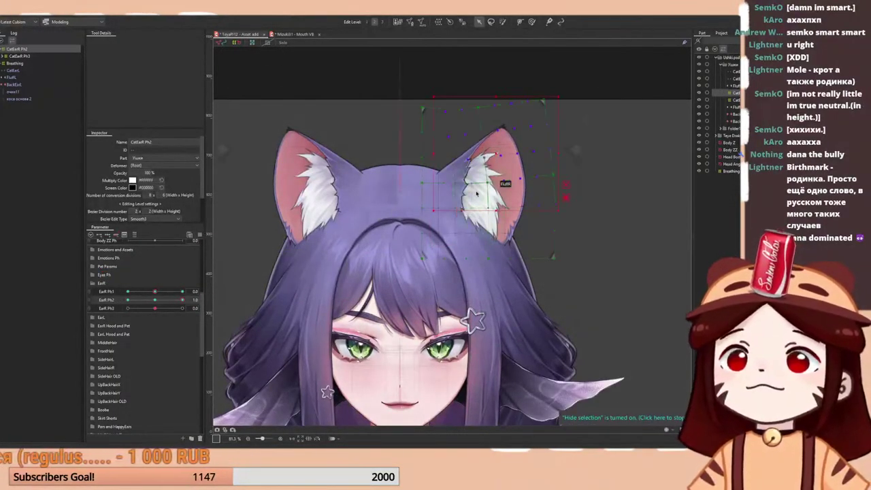
key("space")
scroll(486, 137, "down", 3)
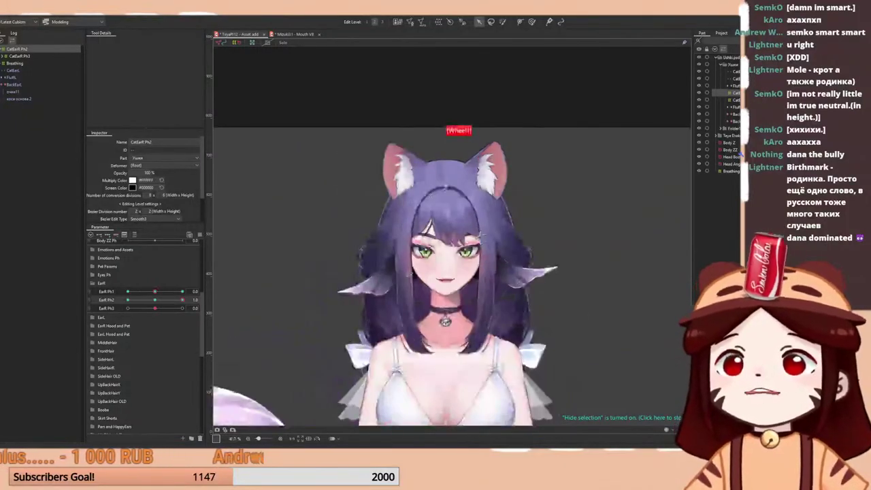
key("space")
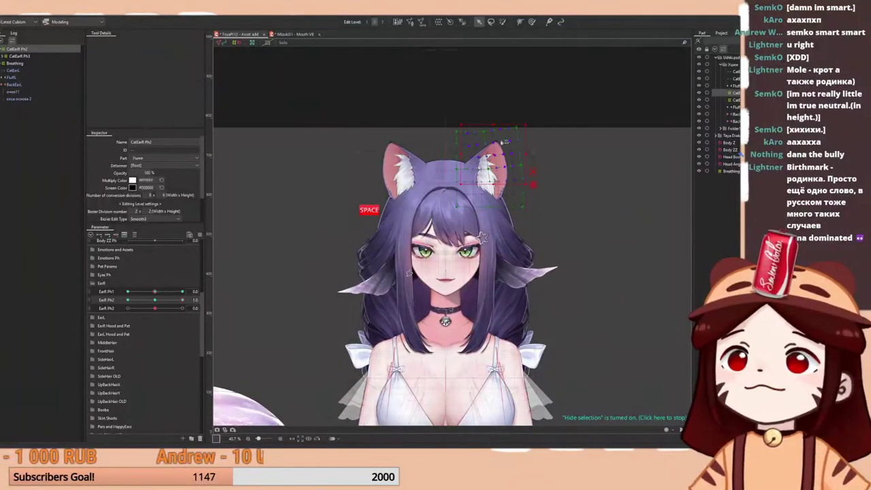
- Refine the inward tilt of the upper ear points at EarR Ph2 1.0, and check the bend between -1.0 and 1.0
scroll(498, 140, "up", 5)
left_click(157, 300)
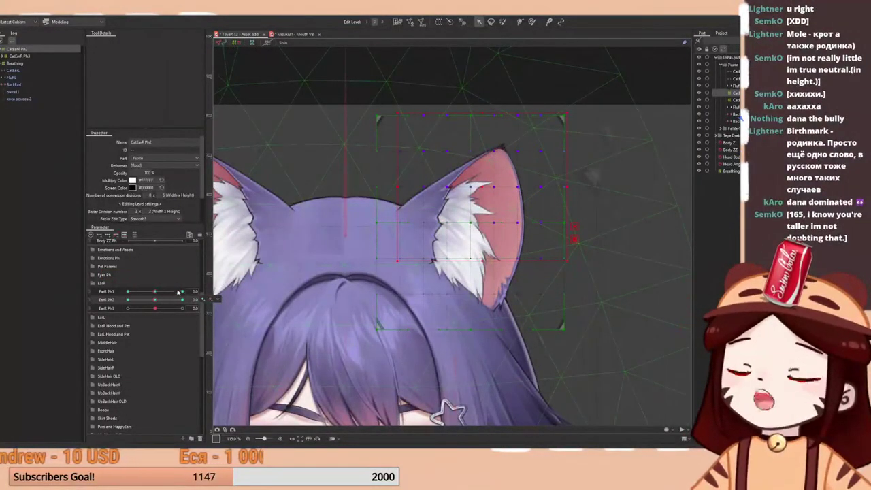
left_click_drag(156, 301, 182, 301)
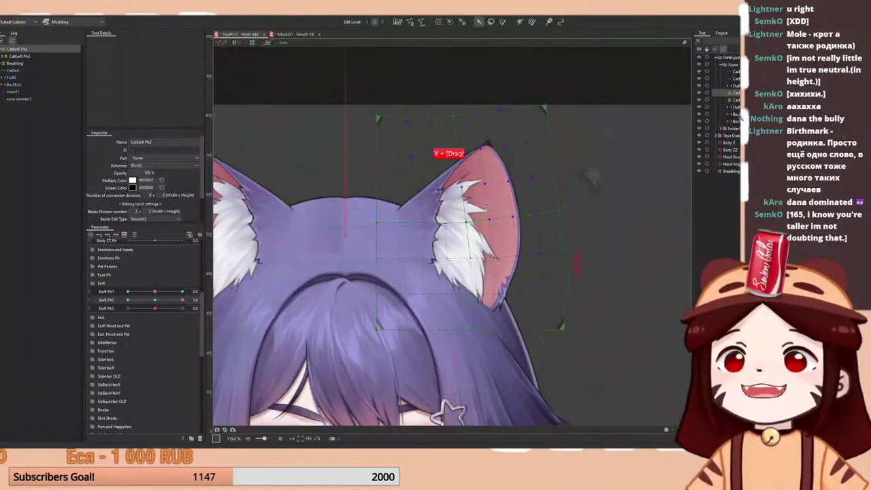
left_click(570, 126)
left_click_drag(571, 126, 564, 120)
scroll(524, 121, "down", 4)
key("ctrl+t")
left_click_drag(159, 303, 138, 301)
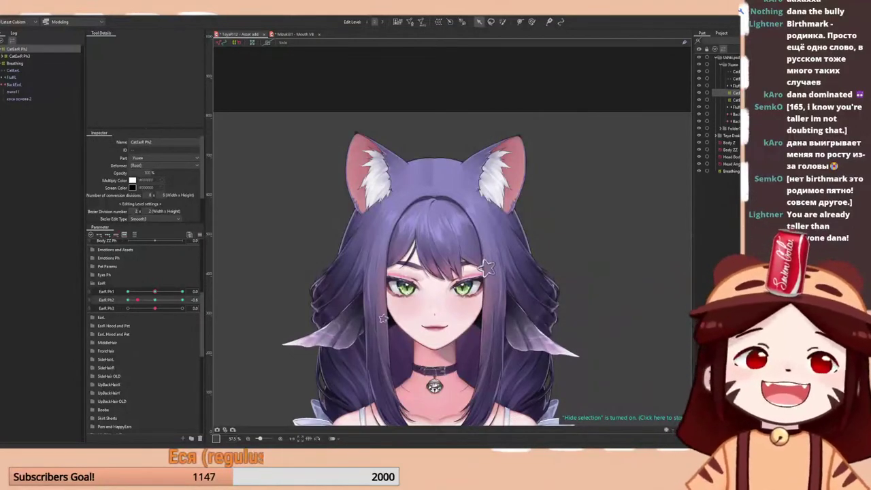
left_click_drag(164, 305, 129, 331)
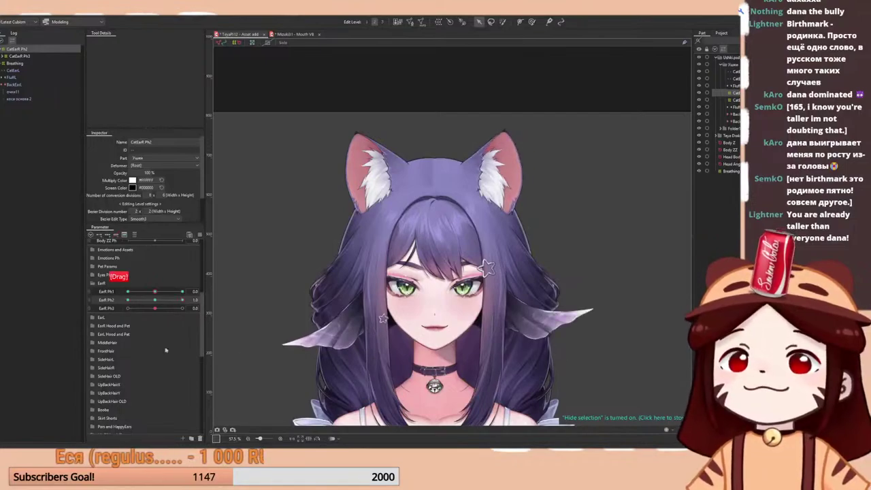
right_click(156, 309)
left_click_drag(156, 301, 114, 302)
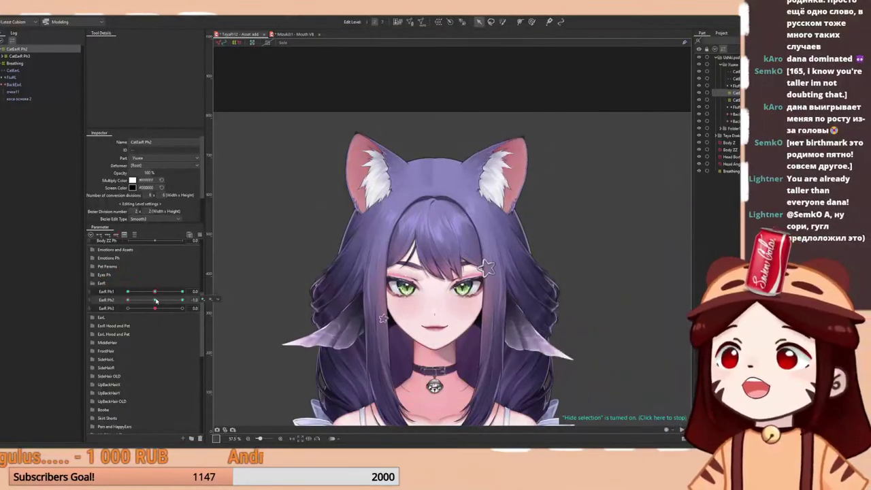
- With EarR Ph2 at 0.0, brush-select the CatEarR Ph2 warp points over nearly the whole ear, fading out toward its inner base
scroll(527, 151, "up", 3)
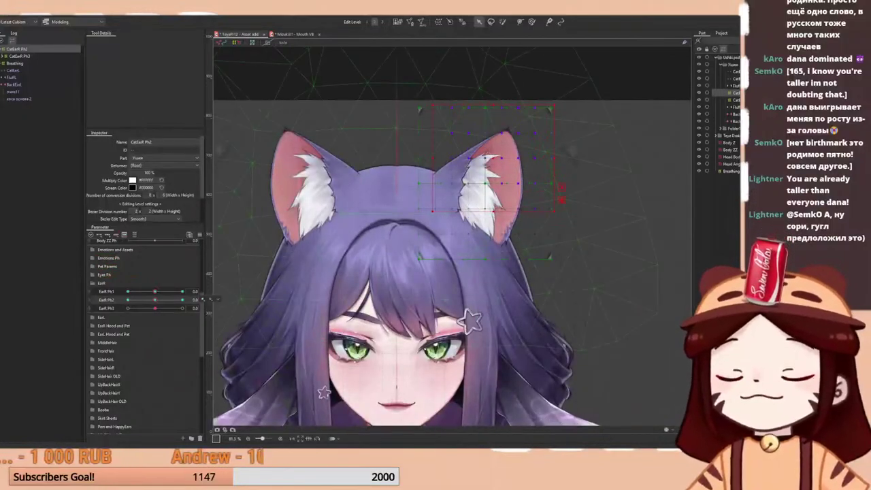
key("b")
left_click_drag(408, 128, 399, 128)
mouse_move(485, 151)
left_mouse_down()
mouse_move(457, 109)
mouse_move(532, 174)
mouse_move(477, 129)
mouse_move(573, 196)
mouse_move(478, 129)
mouse_move(501, 134)
mouse_move(586, 204)
left_mouse_up()
key("v")
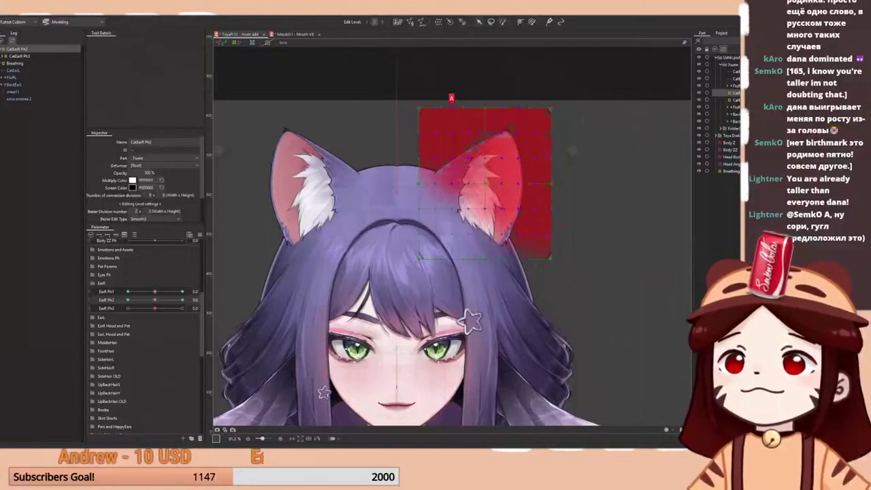
- At EarR Ph1 -1.0, rotate the brush-selected ear points outward, nudge them slightly down, and check the movement across EarR Ph1
left_click(128, 291)
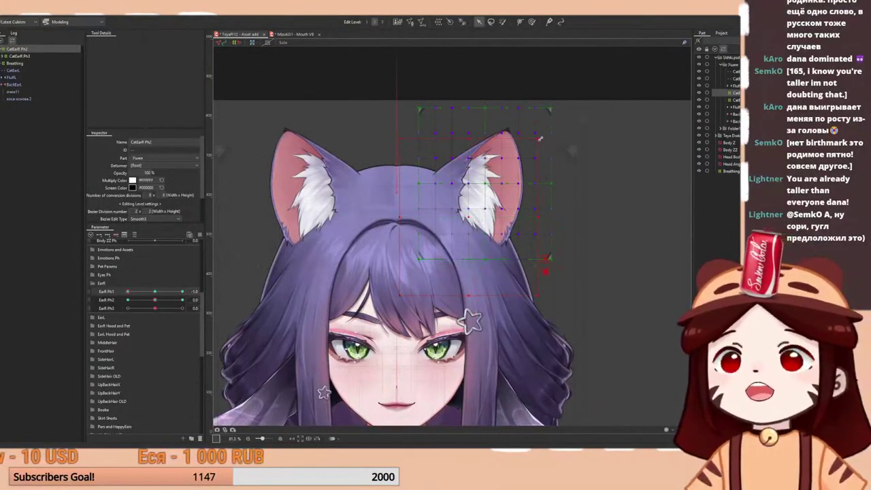
left_click_drag(541, 139, 563, 158)
left_click_drag(471, 216, 471, 224)
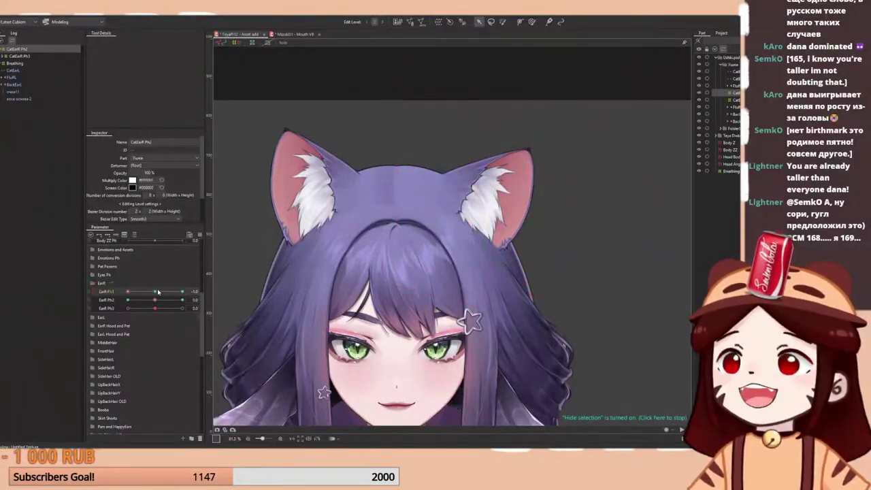
left_click_drag(127, 291, 96, 288)
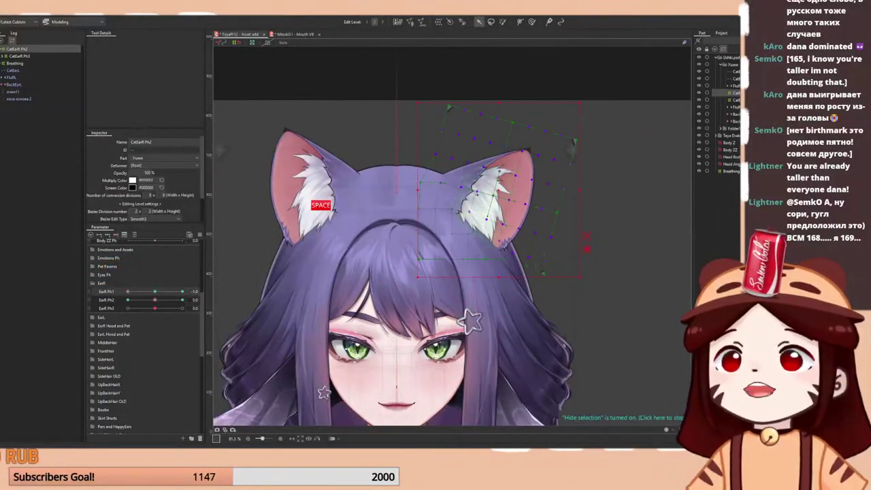
left_click(498, 192, "shift")
left_click_drag(498, 192, 497, 196)
scroll(487, 195, "down", 3)
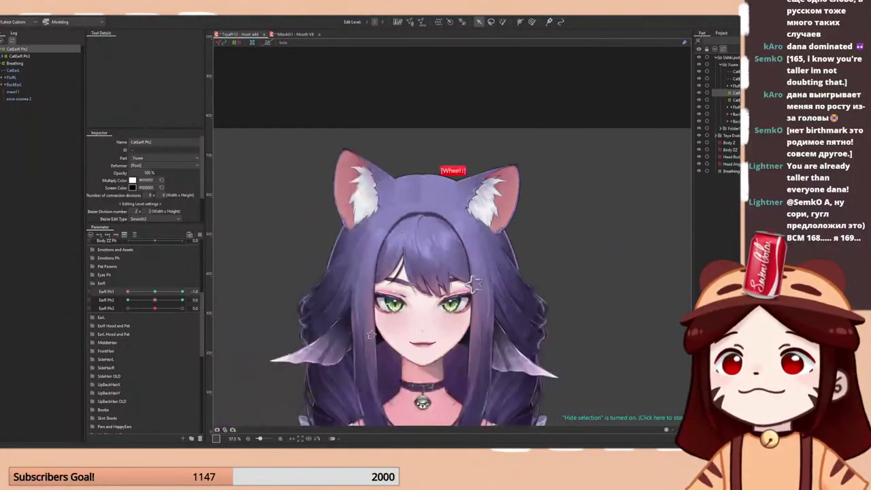
left_click_drag(156, 292, 246, 283)
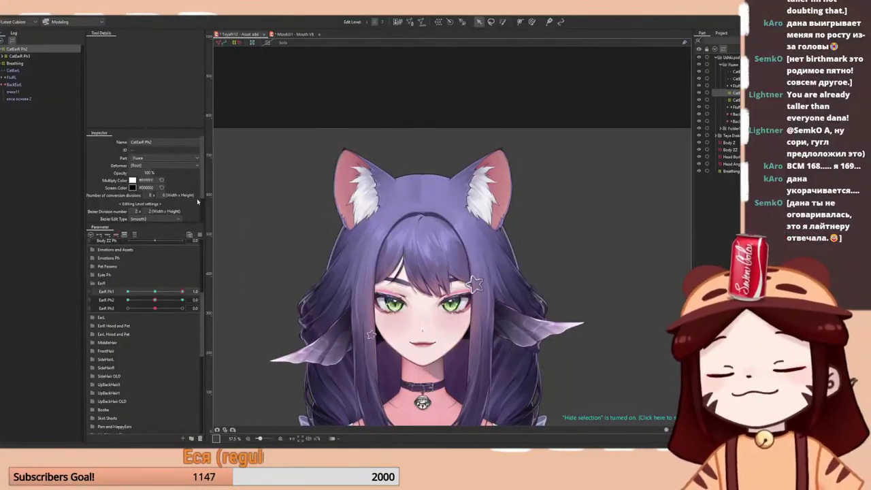
- Refine the EarR Ph1 -1.0 pose by rotating the selected ear points slightly further outward and shifting them sideways
key("ctrl+h")
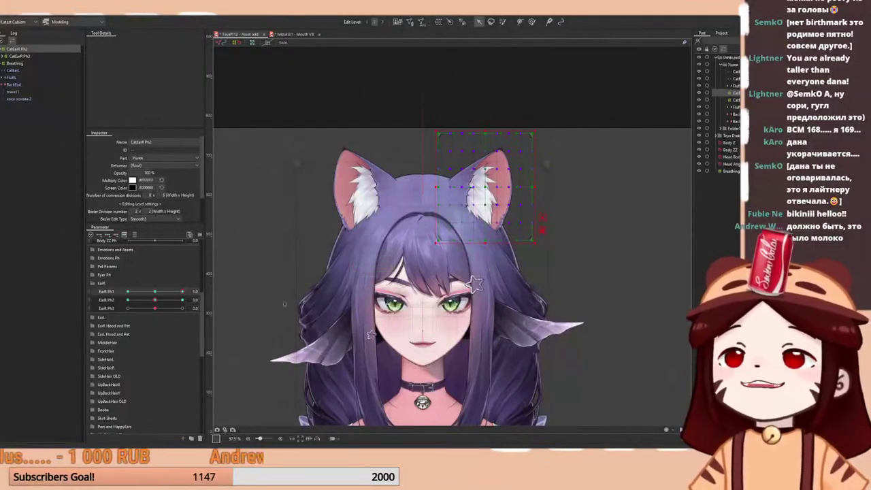
left_click_drag(155, 292, 100, 292)
key("space")
scroll(495, 180, "up", 2)
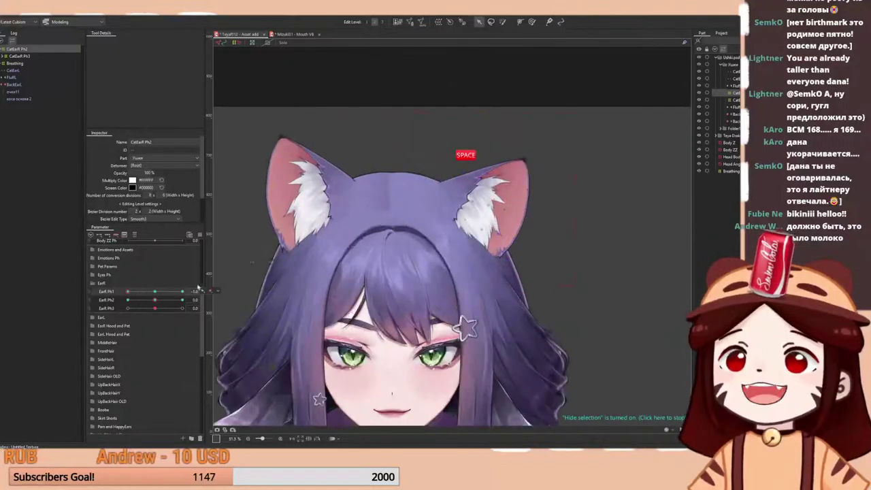
left_click_drag(155, 293, 128, 292)
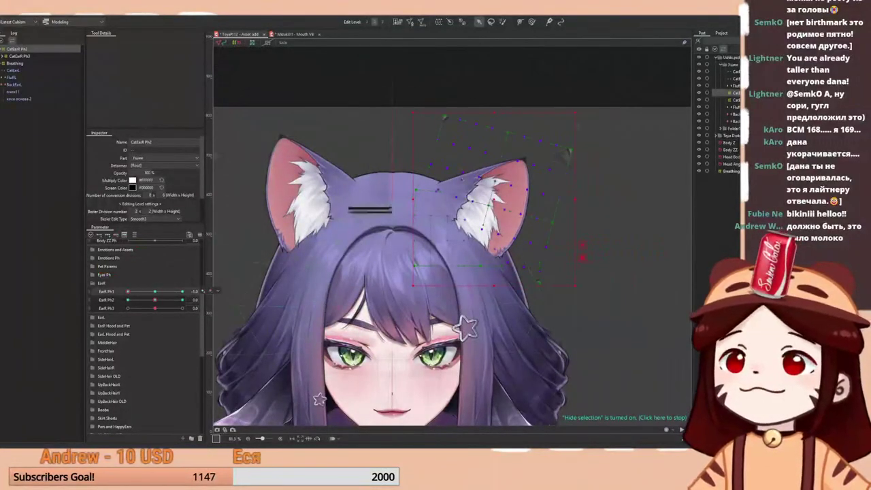
left_click_drag(582, 111, 584, 111)
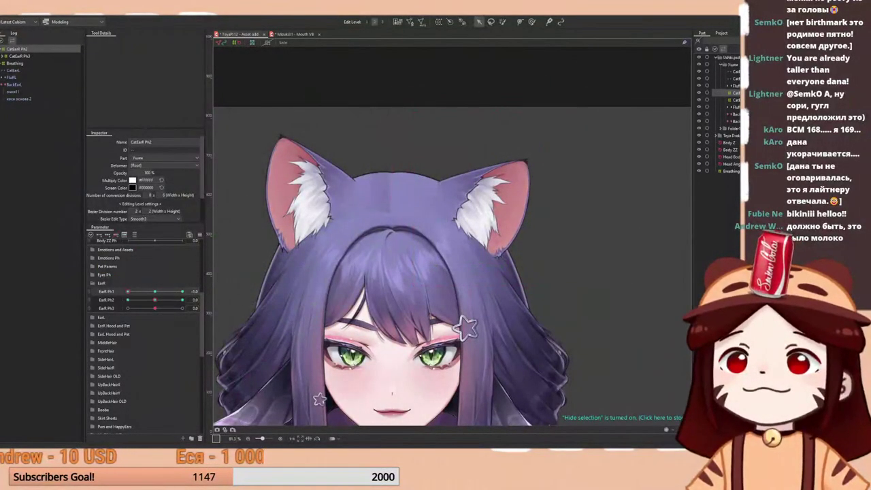
left_click_drag(154, 293, 128, 292)
left_click_drag(484, 198, 493, 198)
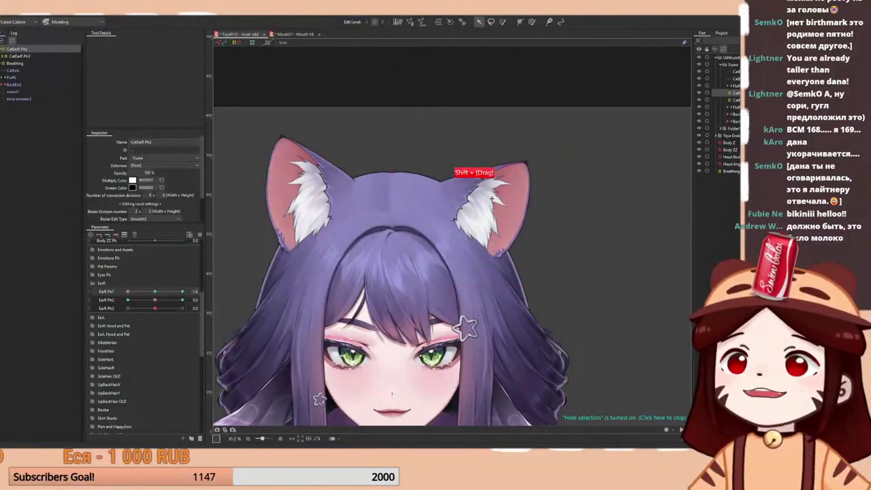
- Check the ear's swing on EarR Ph1 and nudge the selected points slightly outward at -1.0
scroll(413, 227, "down", 2)
left_click_drag(154, 293, 102, 292)
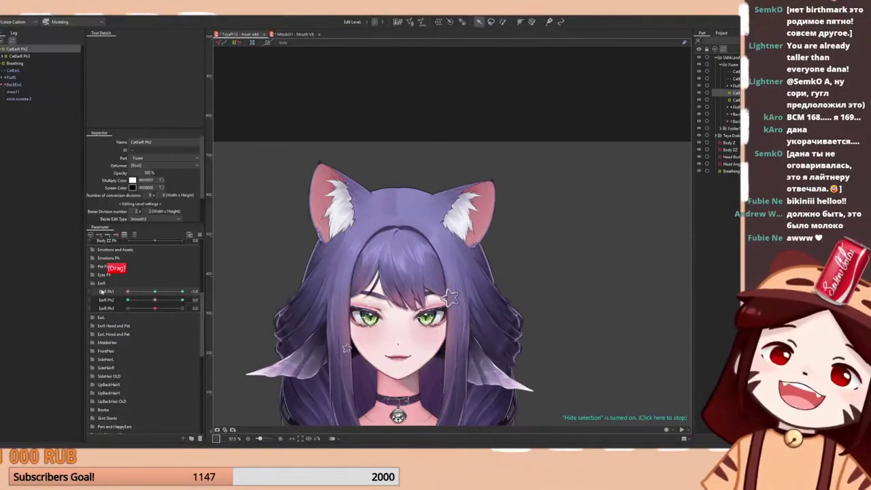
right_click(155, 301)
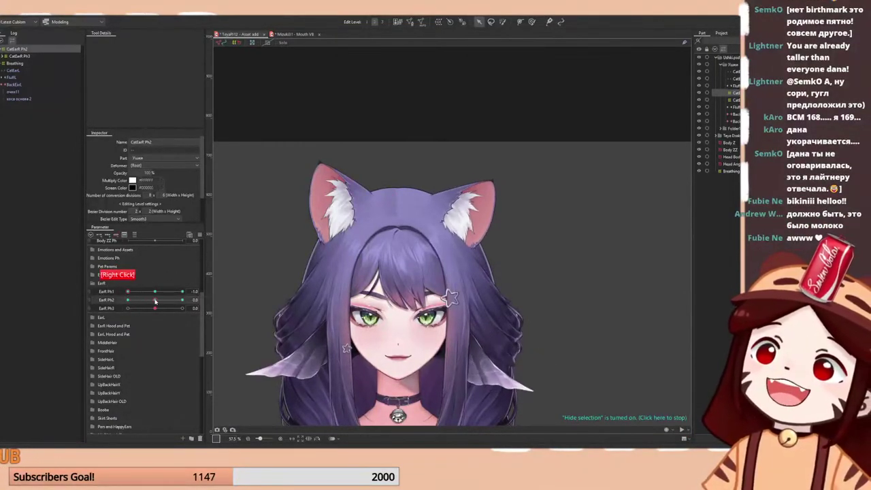
scroll(447, 194, "up", 2)
key("space")
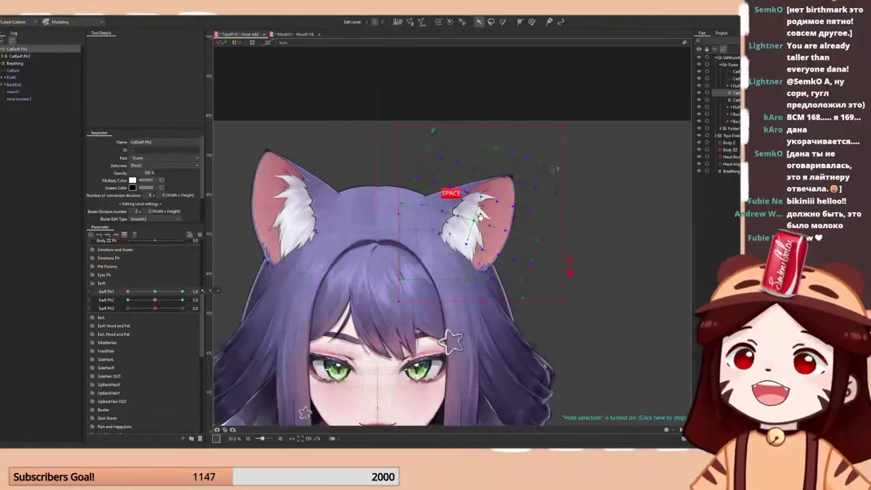
left_click(481, 217, "shift")
scroll(484, 217, "down", 2)
mouse_move(151, 291)
left_mouse_down()
mouse_move(124, 293)
mouse_move(180, 293)
mouse_move(139, 300)
left_mouse_up()
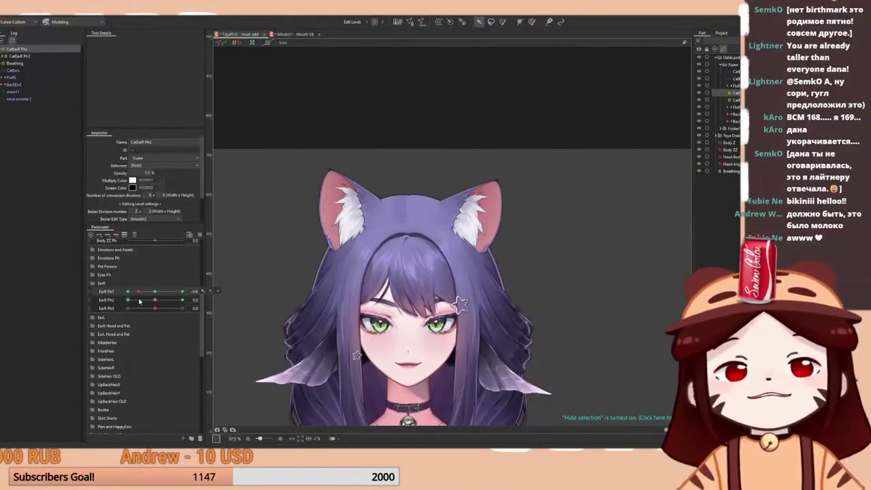
- Return EarR Ph1 to -1.0 and rotate the selected ear points a touch more outward
right_click(156, 293)
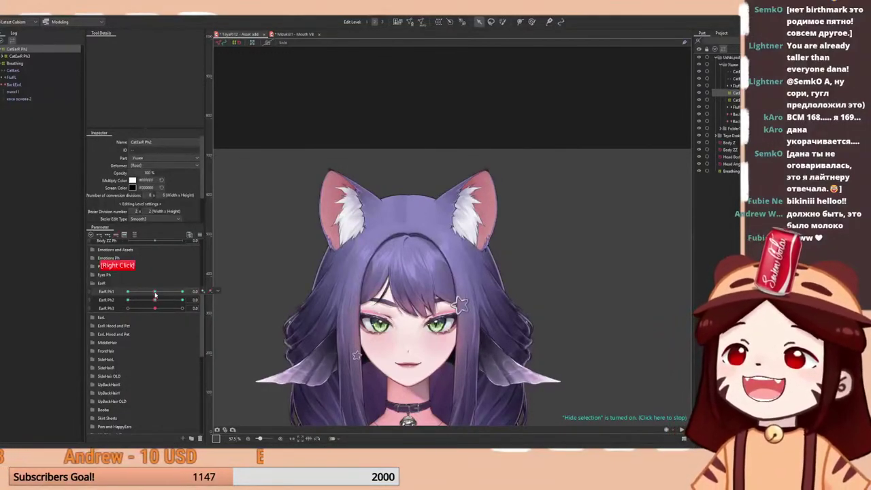
left_click_drag(155, 293, 125, 291)
key("ctrl+t")
scroll(485, 208, "up", 3)
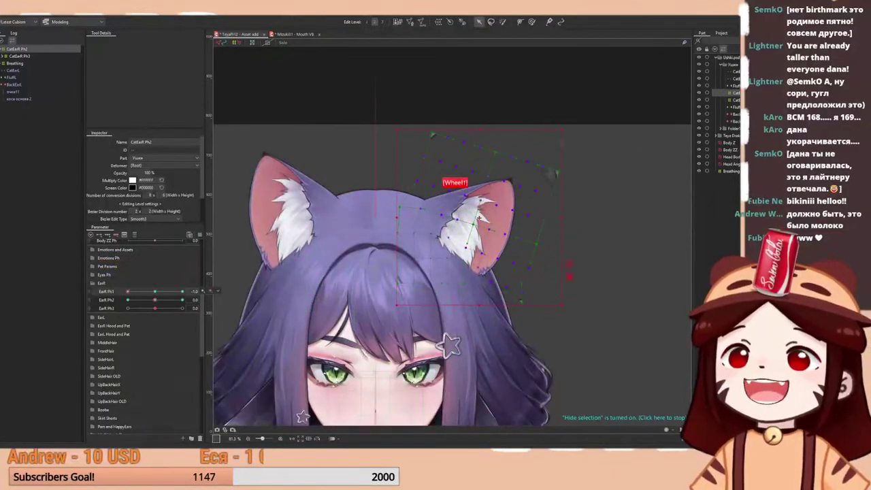
left_click_drag(567, 126, 570, 130)
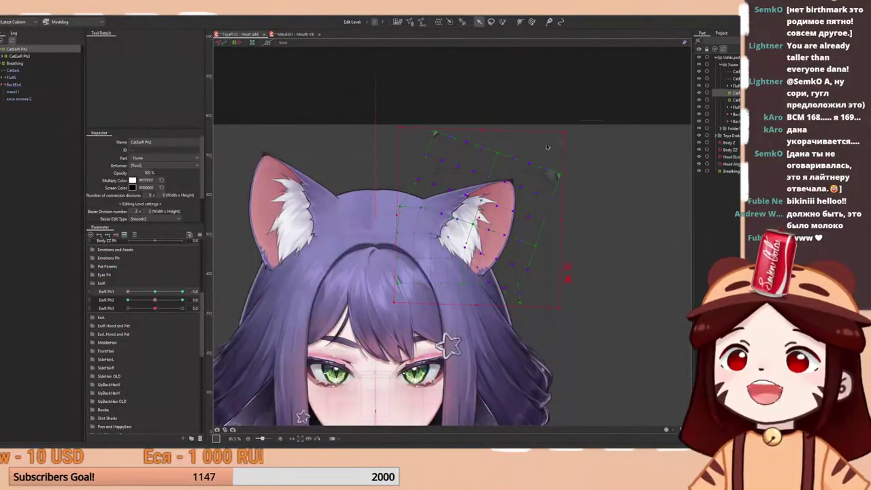
- At EarR Ph1 1.0, shift the selected ear points down and inward, rotate them toward the head, and preview the pose
right_click(153, 294)
left_click_drag(152, 295, 185, 295)
key("x")
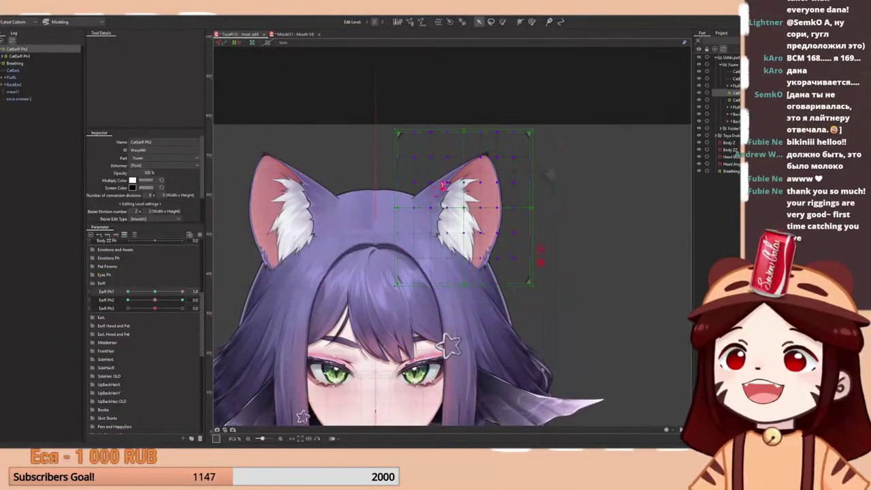
left_click_drag(461, 210, 453, 237)
left_click_drag(519, 198, 502, 149)
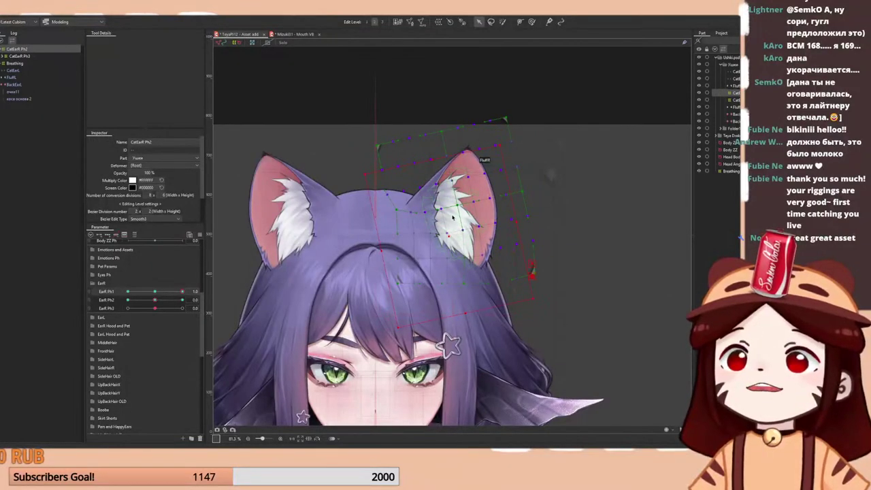
scroll(443, 208, "down", 2)
key("ctrl+t")
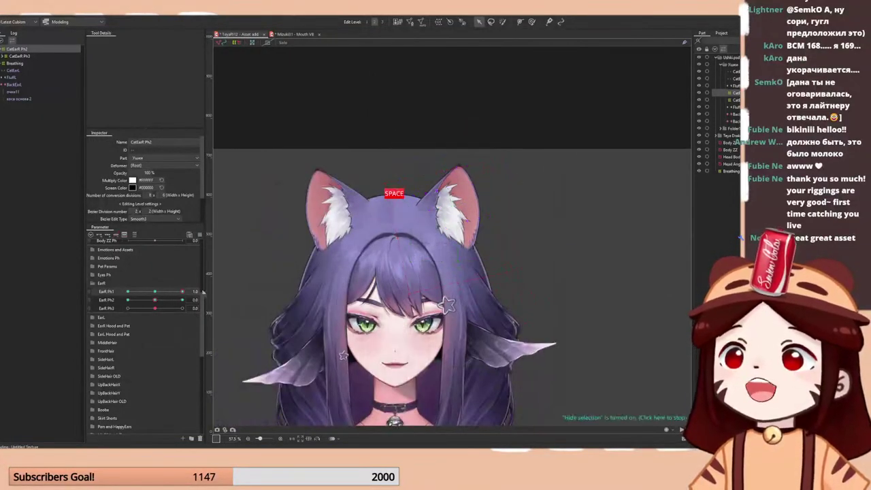
left_click_drag(182, 292, 308, 255)
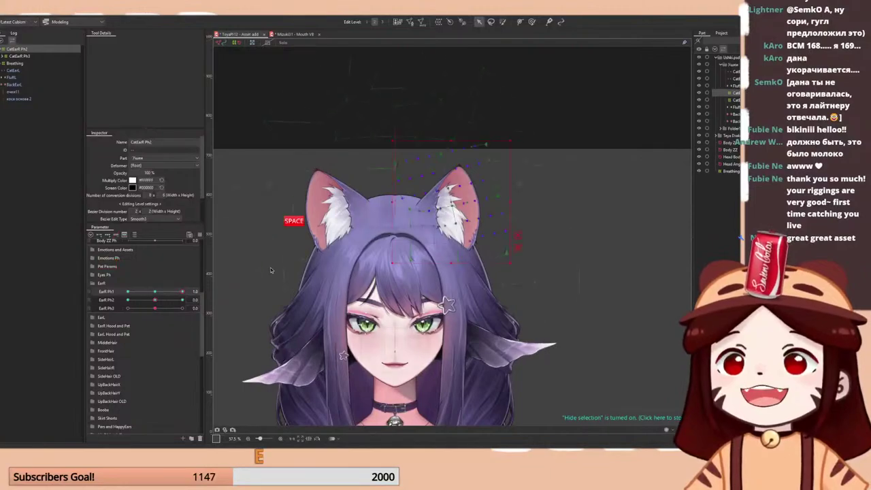
- Preview the ear's swing on EarR Ph1 from 1.0 to -1.0
mouse_move(182, 292)
left_mouse_down()
mouse_move(156, 292)
mouse_move(198, 287)
left_mouse_up()
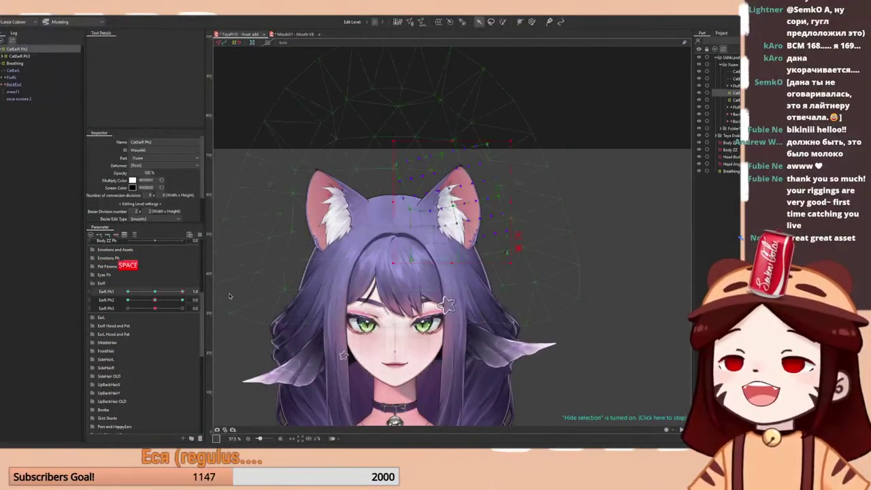
left_click_drag(182, 292, 114, 302)
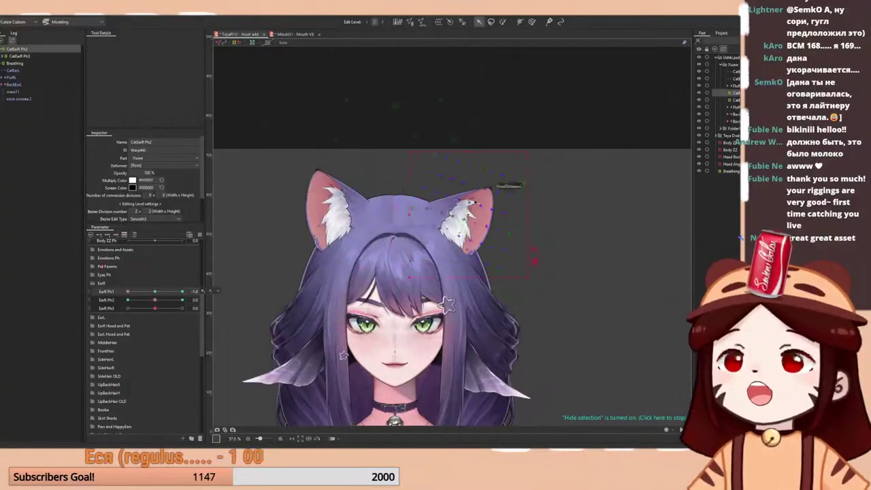
scroll(465, 204, "up", 2)
scroll(467, 219, "down", 2)
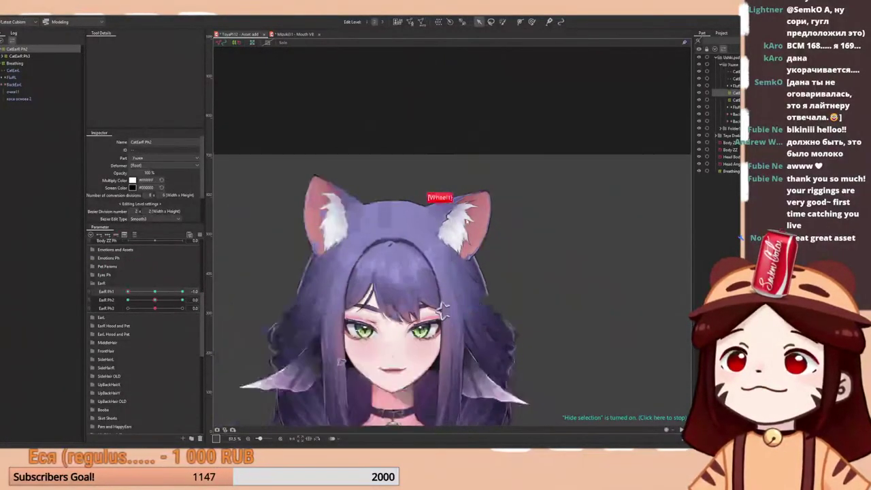
- Undo the last few adjustments to the ear's warp and return EarR Ph1 to 0.0
left_click_drag(156, 292, 120, 296)
left_click(155, 293)
key("ctrl+h")
scroll(448, 220, "up", 4)
key("ctrl+z")
key("ctrl+z")
key("ctrl+z")
key("ctrl+z")
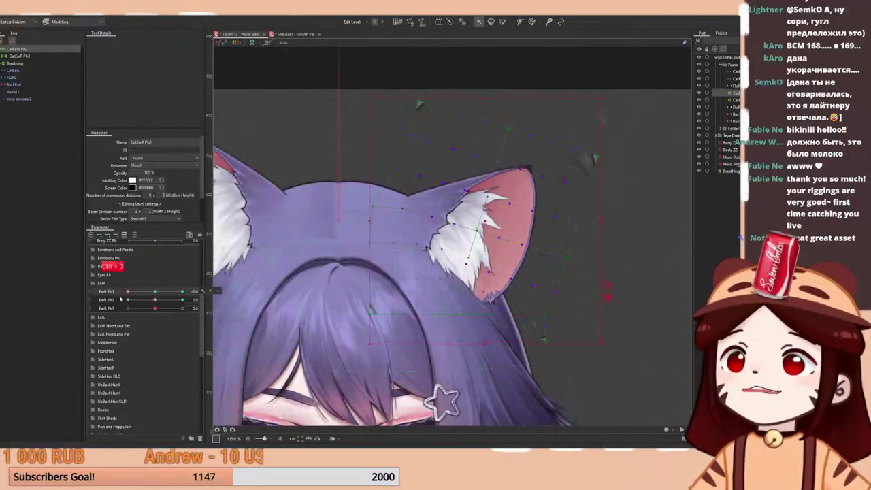
left_click(155, 293)
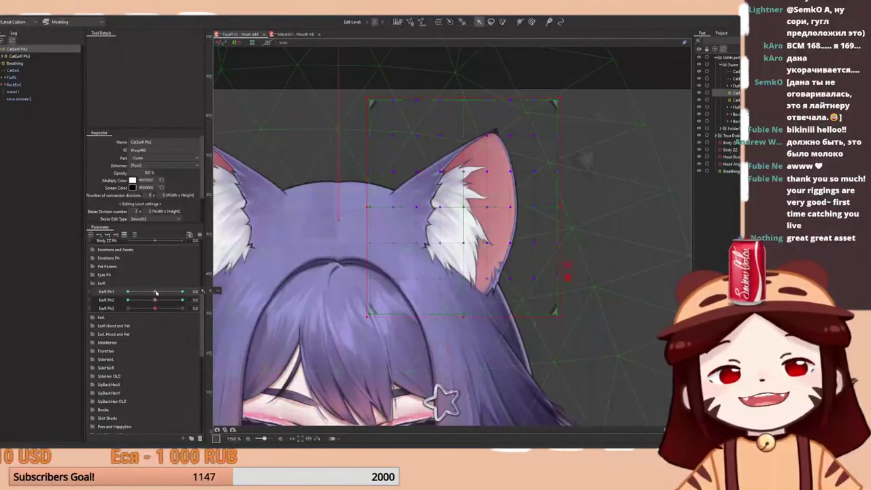
- Switch EarR Ph1 repeatedly between 0.0 and -1.0 and examine how the ear shifts between the two poses
scroll(388, 195, "down", 2)
left_click_drag(155, 292, 127, 291)
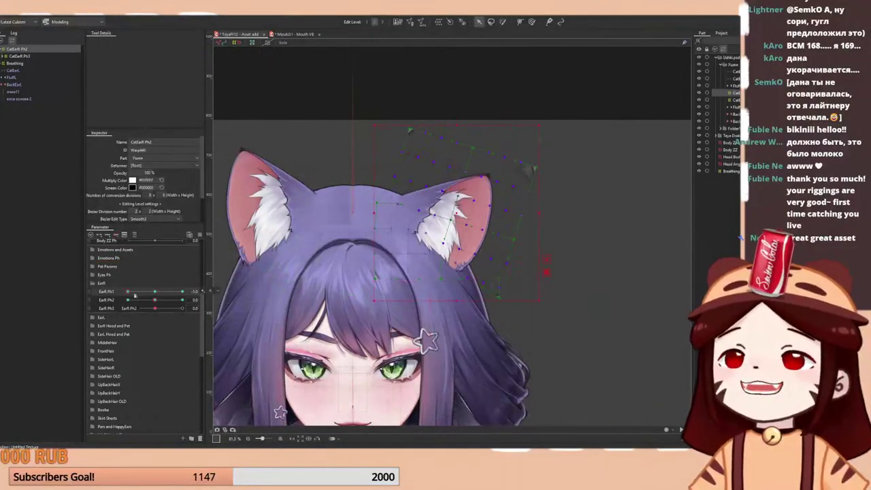
right_click(155, 292)
right_click(127, 292)
right_click(154, 291)
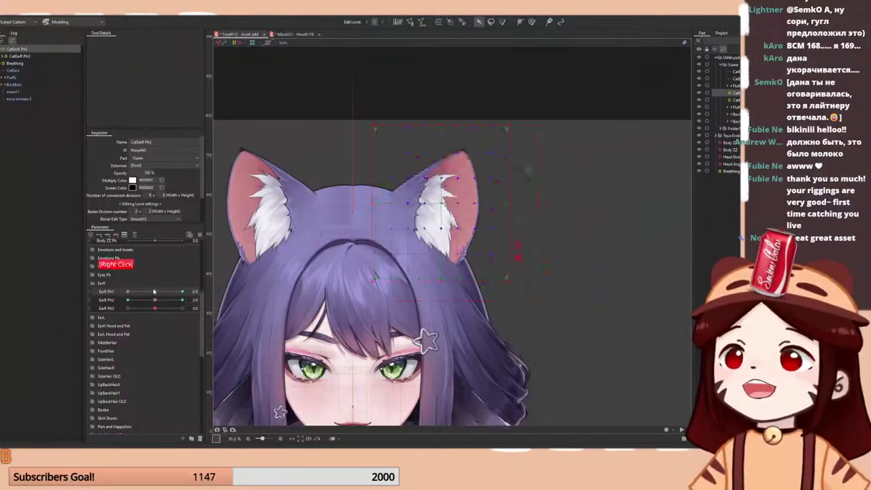
left_click_drag(155, 301, 133, 301)
right_click(157, 302)
right_click(156, 292)
right_click(157, 293)
right_click(129, 293)
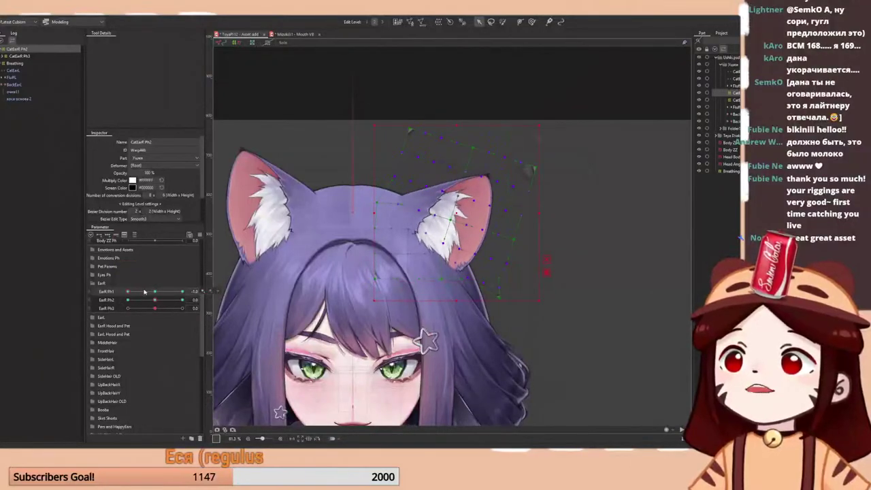
right_click(155, 292)
right_click(128, 292)
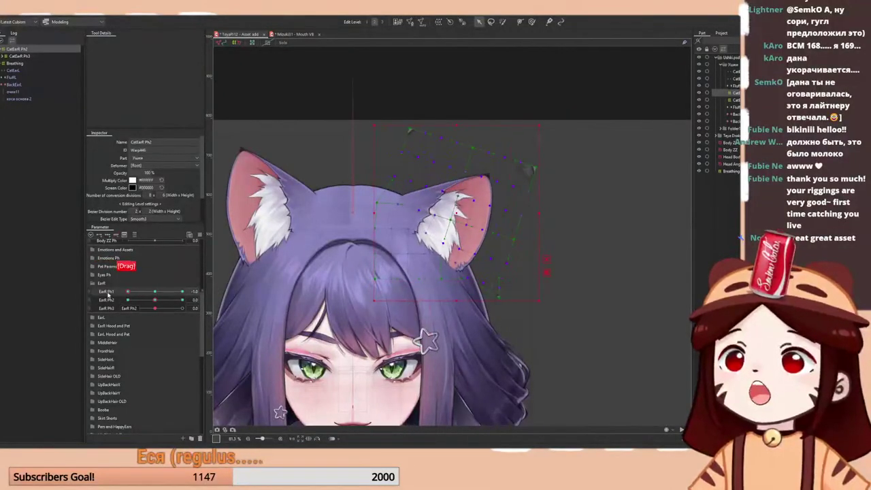
right_click(155, 293)
right_click(128, 294)
left_click_drag(128, 294, 121, 300)
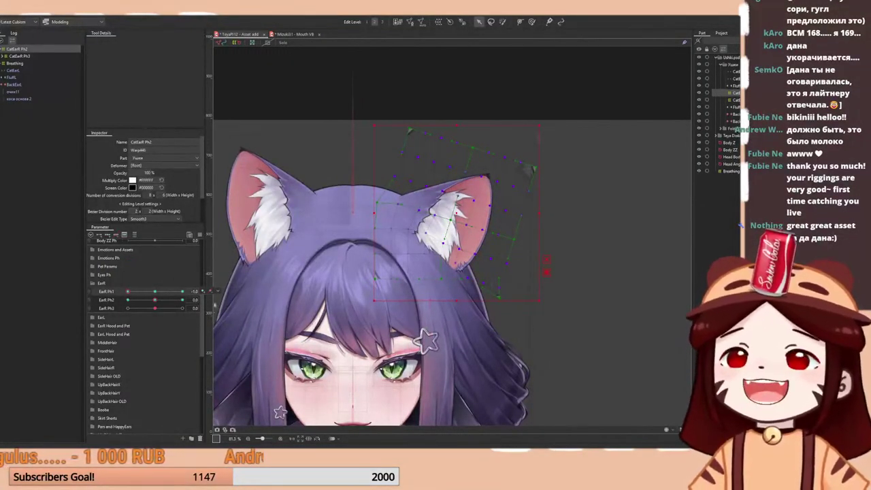
right_click(154, 294)
right_click(128, 294)
key("space")
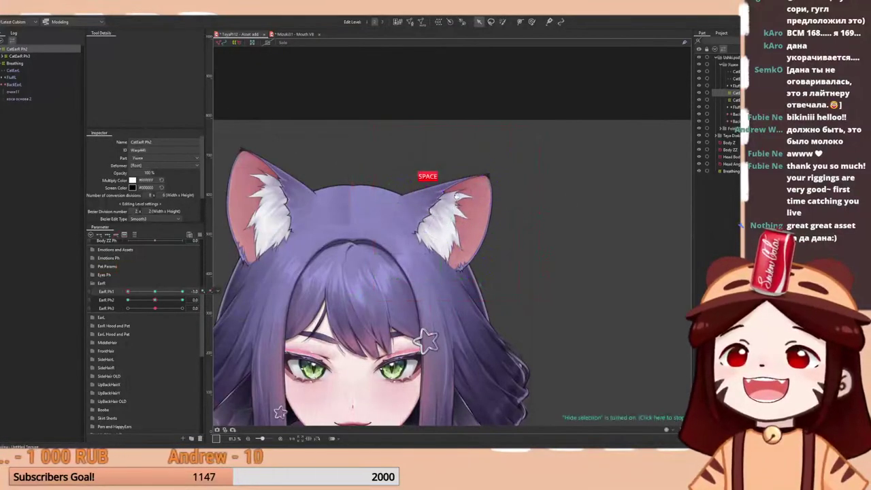
right_click(155, 292)
left_click_drag(155, 293, 127, 298)
key("space")
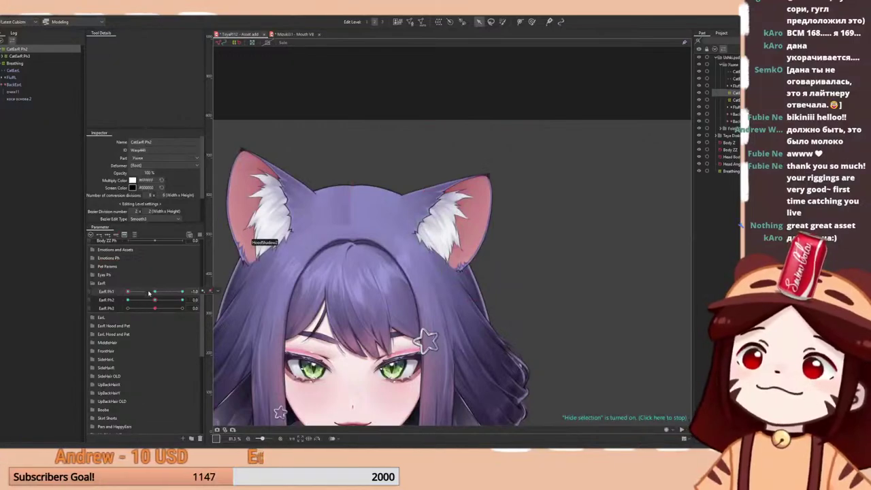
- Clear the CatEarR Ph2 deformer's keyforms on EarR Ph1, add fresh keys at -1.0, 0.0 and 1.0, and go to -1.0
right_click(154, 293)
left_click(116, 235)
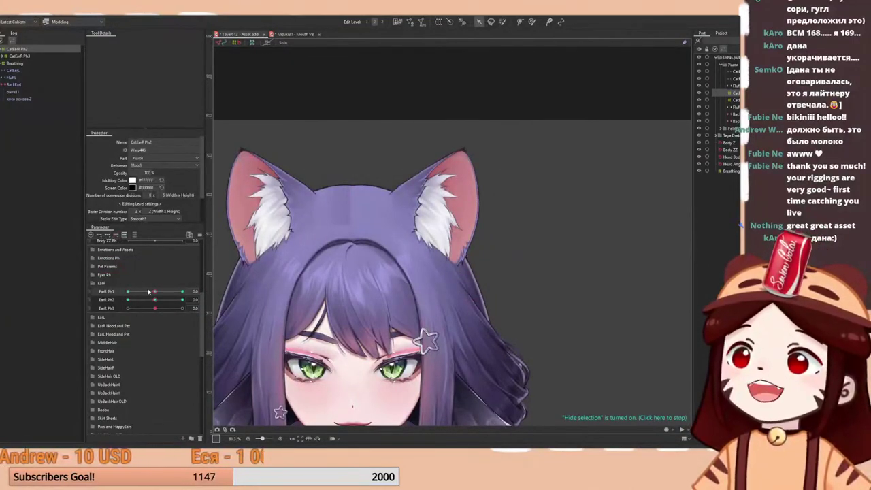
right_click(128, 292)
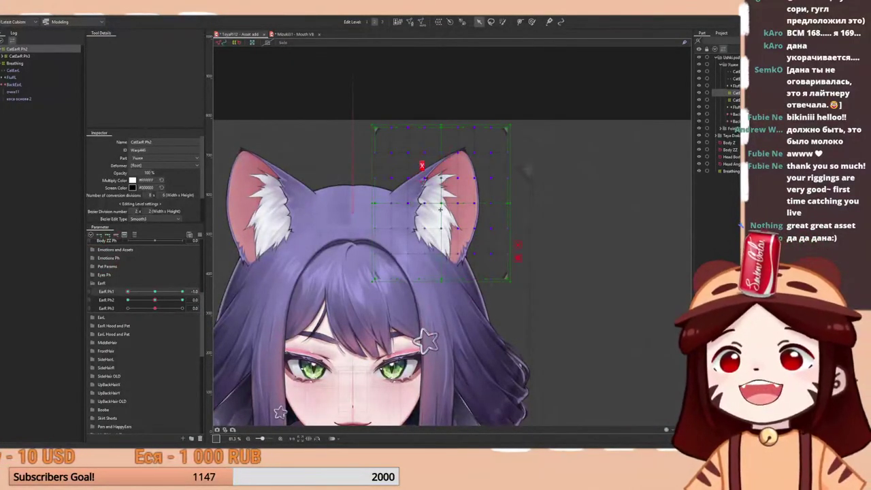
left_click_drag(441, 207, 423, 230)
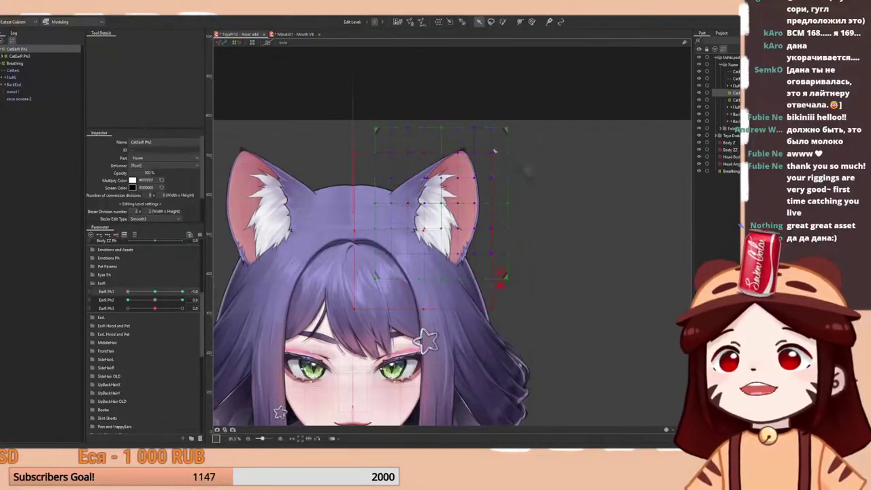
left_click_drag(497, 151, 507, 162)
key("ctrl+z")
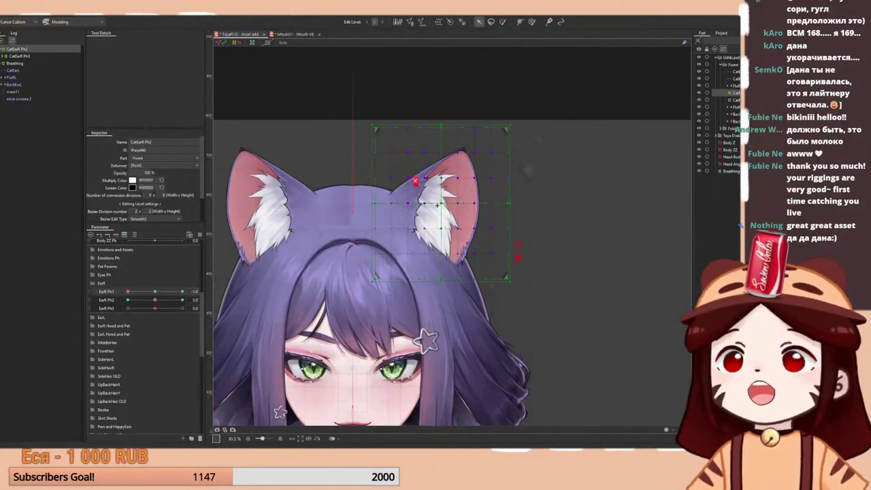
left_click_drag(504, 129, 504, 134)
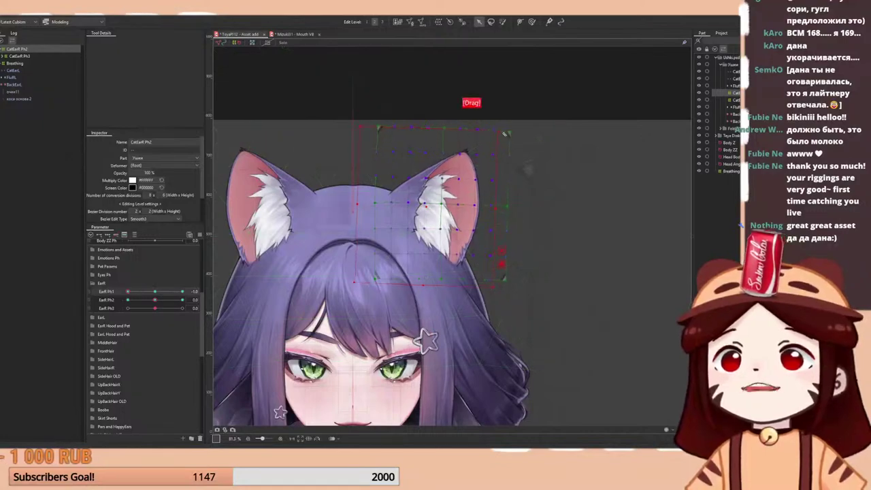
key("ctrl+z")
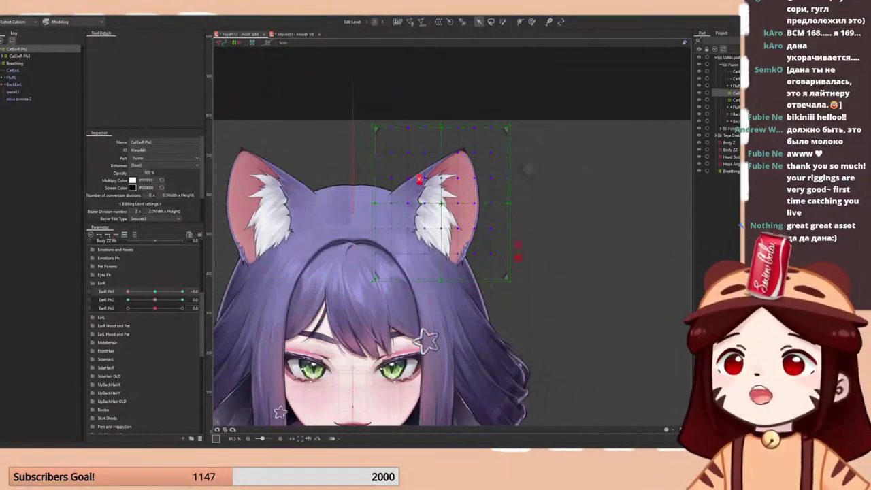
- At EarR Ph1 -1.0, rotate the ear's warp points outward around the ear base, shift them slightly down, and preview the swing
left_click_drag(420, 179, 424, 230)
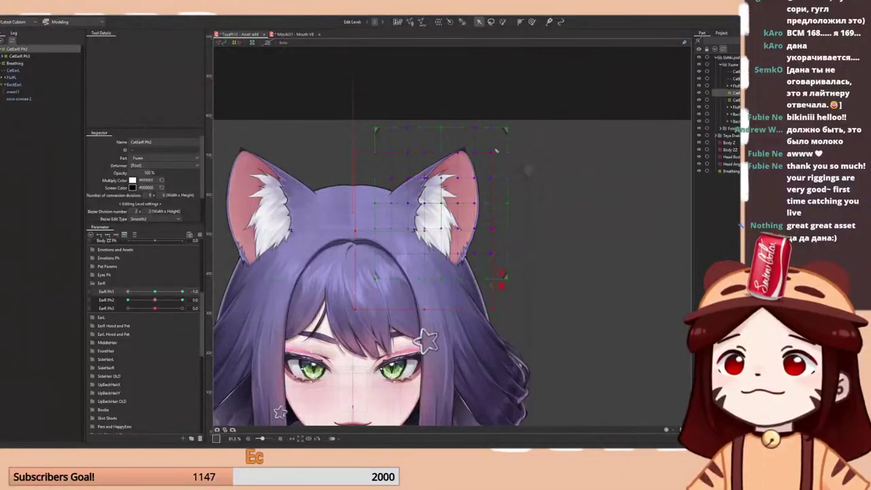
left_click_drag(497, 152, 512, 168)
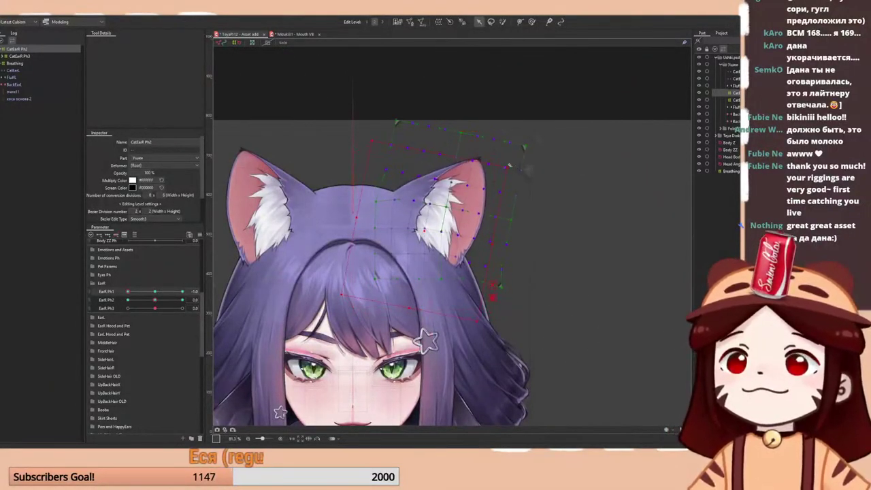
left_click_drag(426, 230, 426, 235)
left_click_drag(516, 168, 521, 172)
left_click_drag(442, 227, 442, 229)
key("ctrl+t")
scroll(426, 239, "down", 2)
mouse_move(156, 292)
left_mouse_down()
mouse_move(128, 299)
mouse_move(146, 299)
left_mouse_up()
- At EarR Ph1 1.0, rotate the ear's warp points toward the head, shift them slightly inward, and preview the motion
left_click_drag(135, 299, 402, 225)
scroll(435, 206, "up", 2)
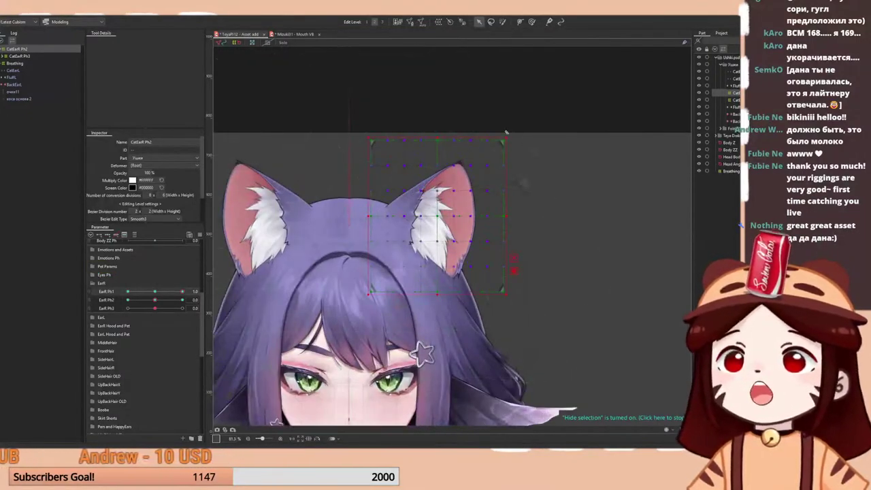
left_click_drag(508, 135, 493, 126)
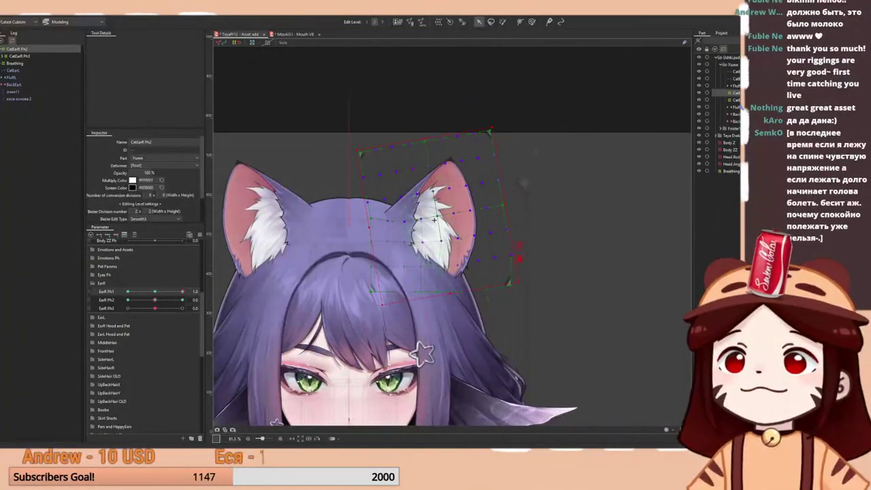
left_click_drag(429, 157, 427, 219)
scroll(428, 219, "down", 2)
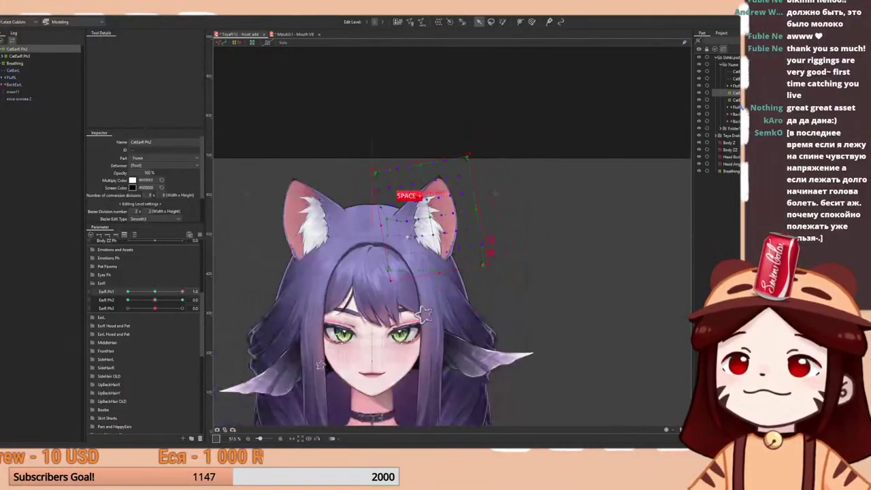
key("ctrl+t")
left_click_drag(144, 292, 229, 266)
key("space")
- Refine the EarR Ph1 1.0 pose with a slight extra rotation of the warp points and check it against the neutral pose
scroll(430, 210, "up", 2)
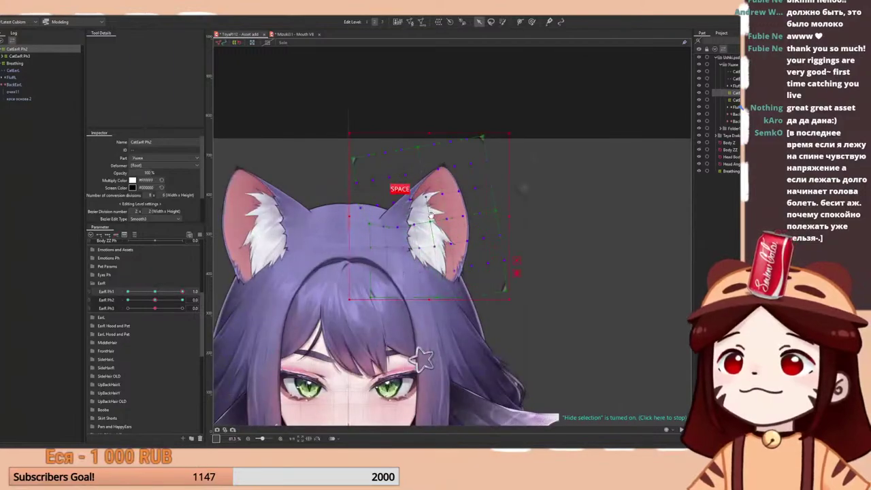
left_click(510, 132)
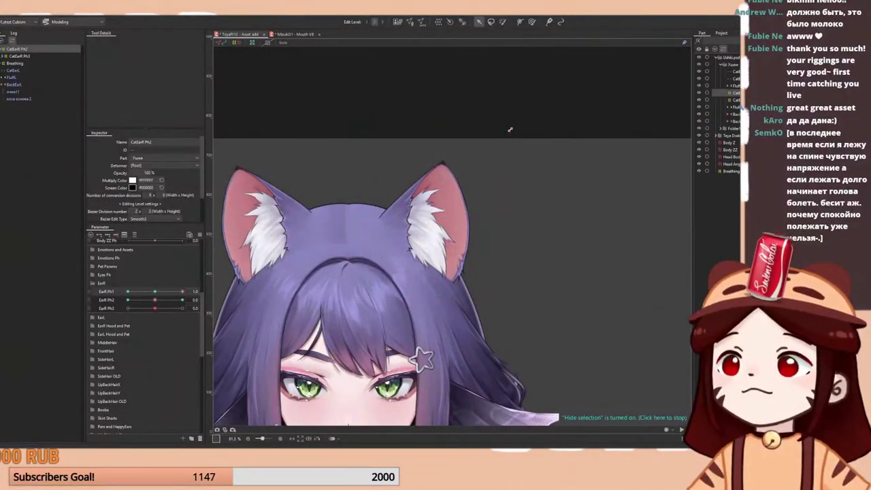
left_click(509, 132)
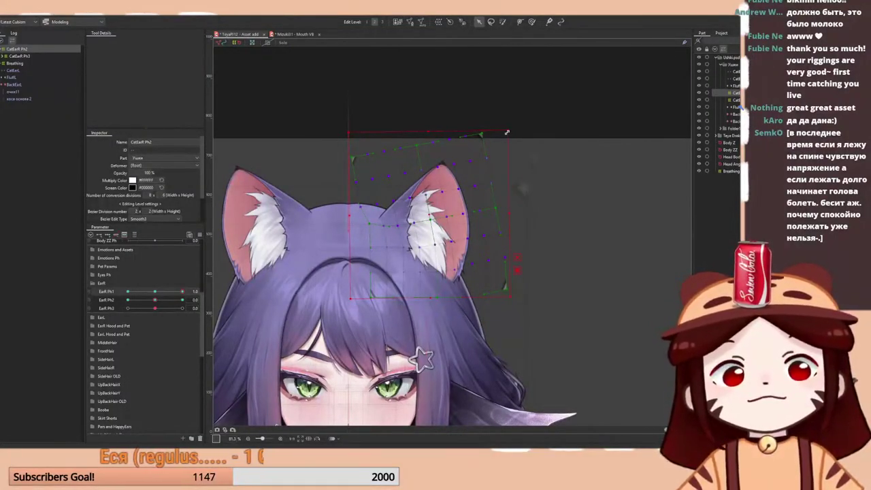
left_click_drag(154, 291, 192, 283)
key("ctrl+t")
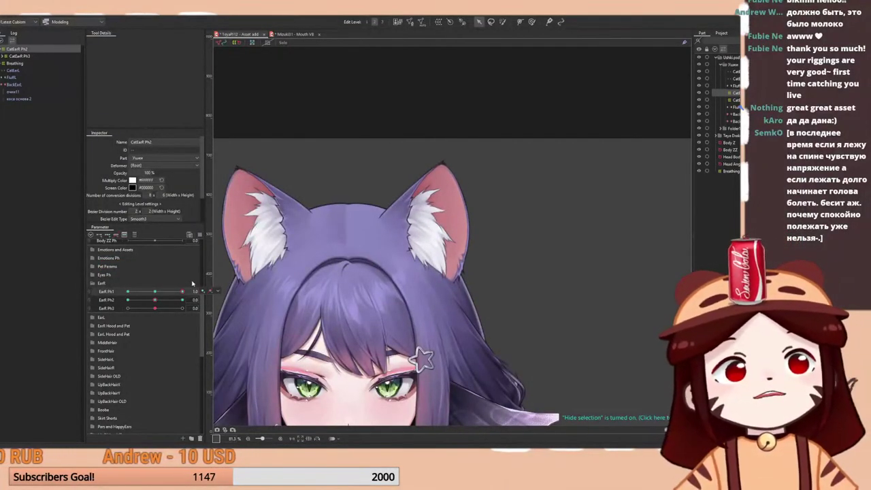
mouse_move(188, 290)
left_mouse_down()
mouse_move(131, 300)
mouse_move(197, 290)
mouse_move(113, 302)
mouse_move(192, 289)
left_mouse_up()
- Turn on onion skin, then rotate the ear's warp points slightly more toward the head at EarR Ph1 1.0 and nudge them inward
left_click(333, 439)
key("space")
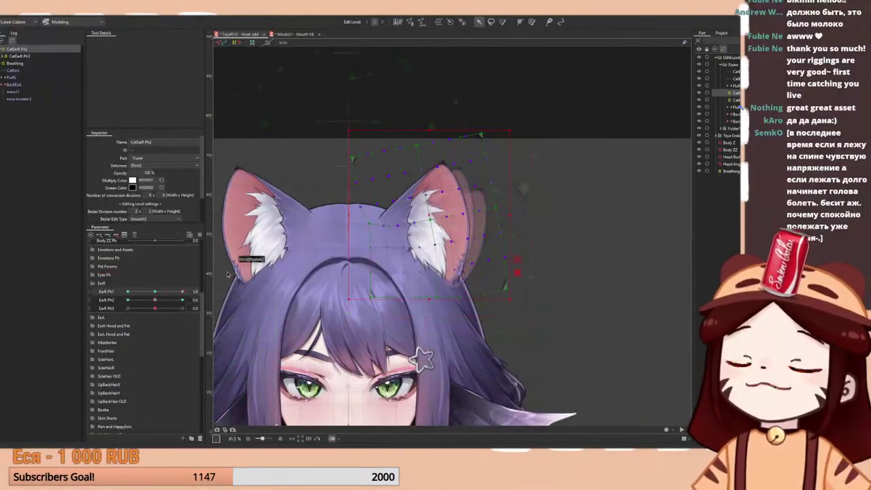
key("space")
key("space")
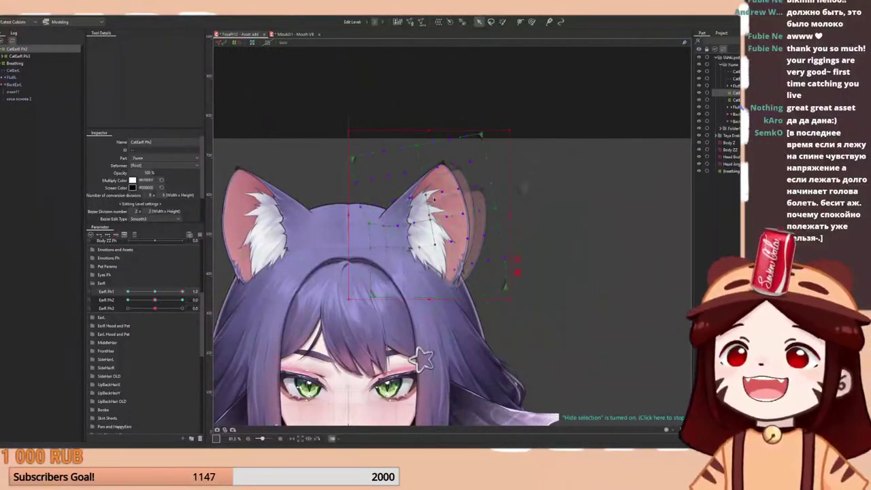
left_click_drag(512, 134, 507, 130)
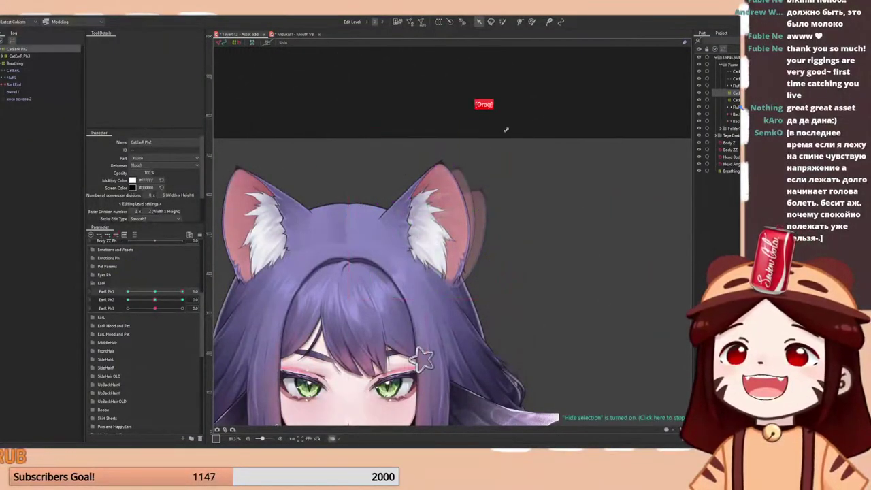
key("space")
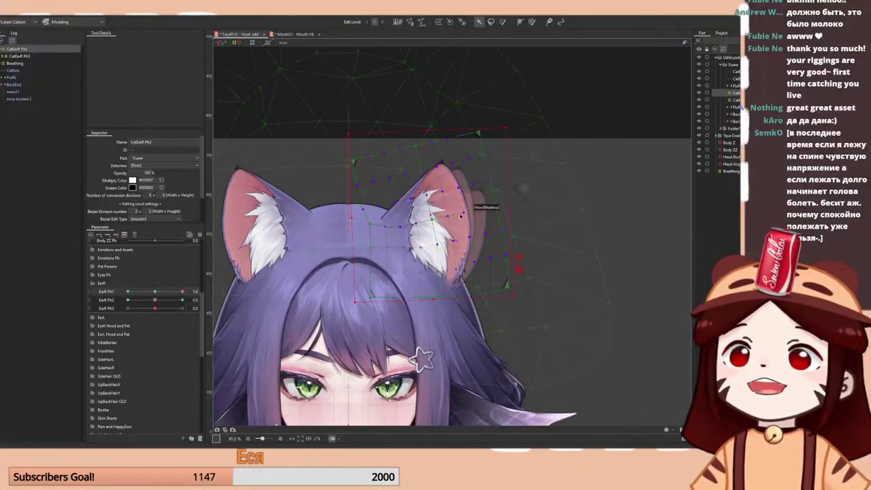
key("space")
left_click_drag(419, 208, 413, 206)
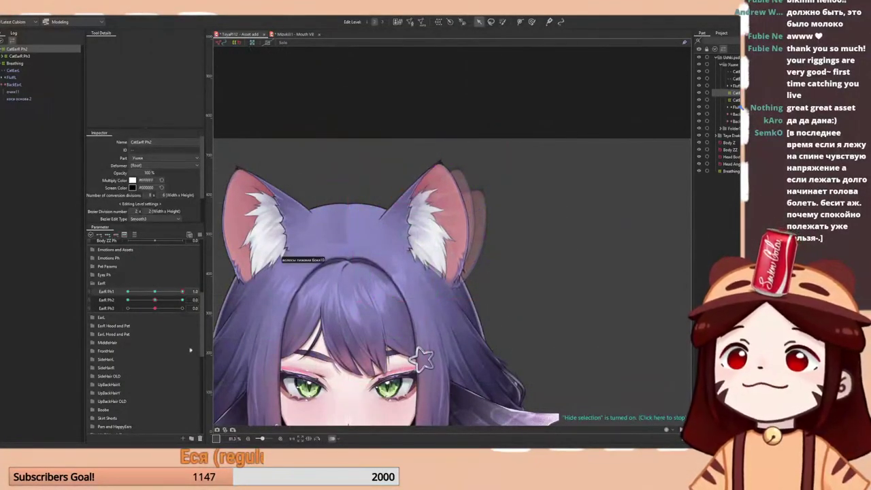
- Apply ellipse extended interpolation to CatEarR Ph2's keys on EarR Ph1
left_click_drag(154, 293, 120, 295)
key("ctrl+t")
left_click(201, 236)
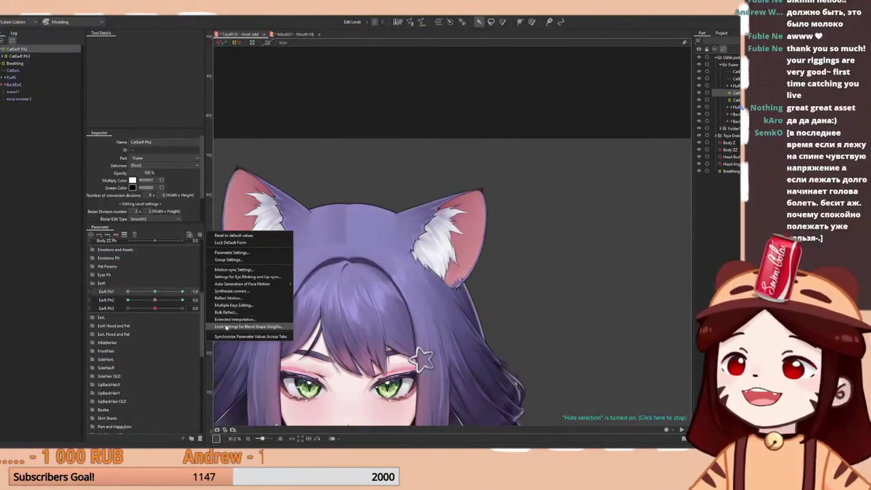
left_click(228, 320)
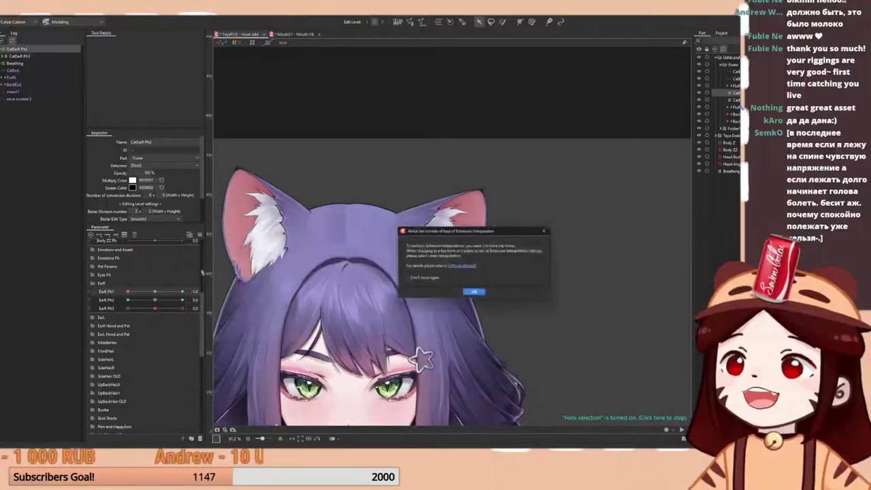
left_click(472, 294)
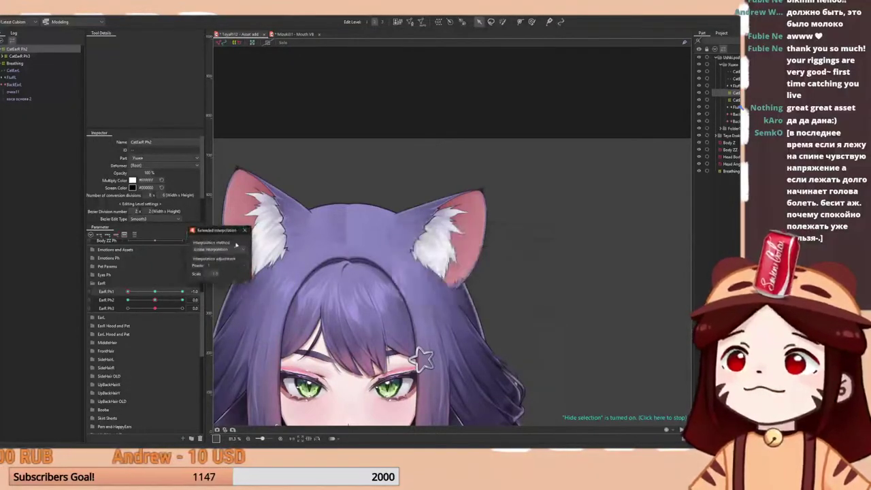
left_click(244, 232)
- Scrub EarR Ph1 between -1.0 and 1.0 to examine the ear's swing with the ellipse interpolation
left_click_drag(148, 292, 176, 296)
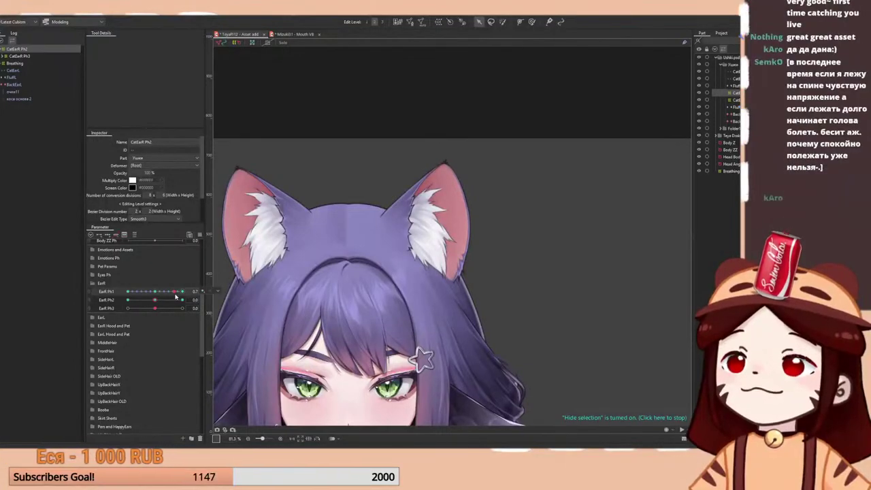
left_click(176, 297)
left_click(195, 292)
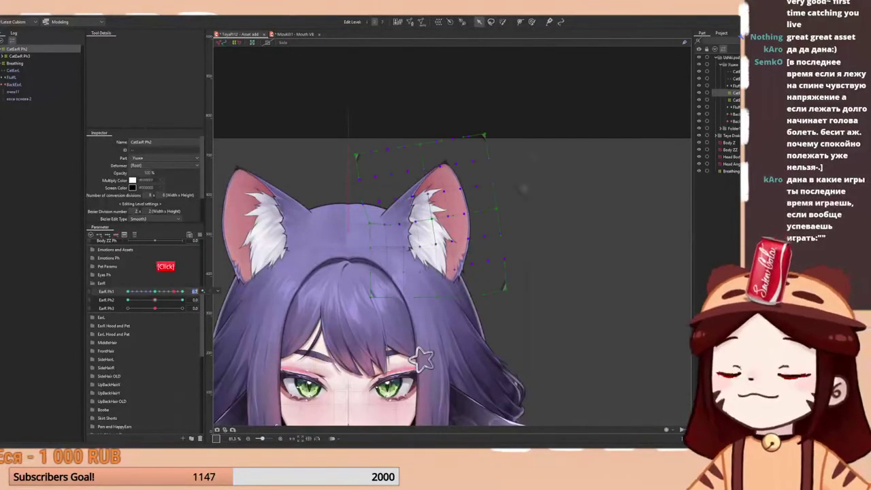
left_click(195, 291)
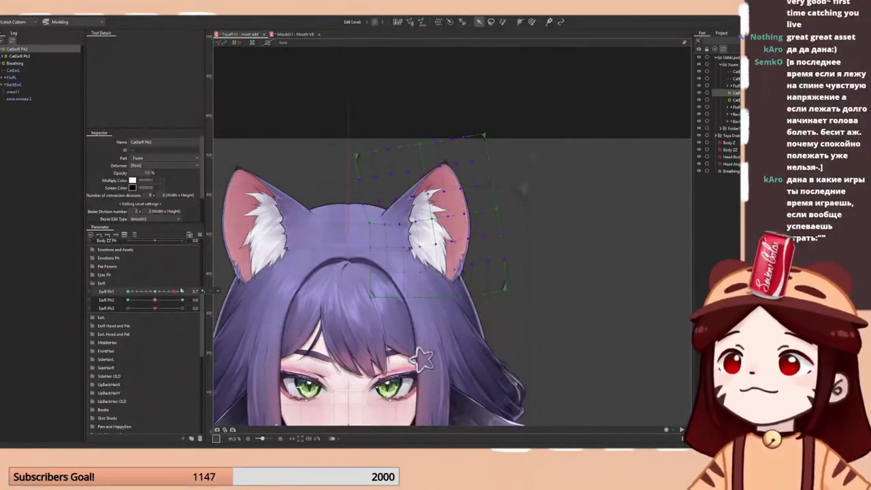
left_click_drag(181, 291, 196, 290)
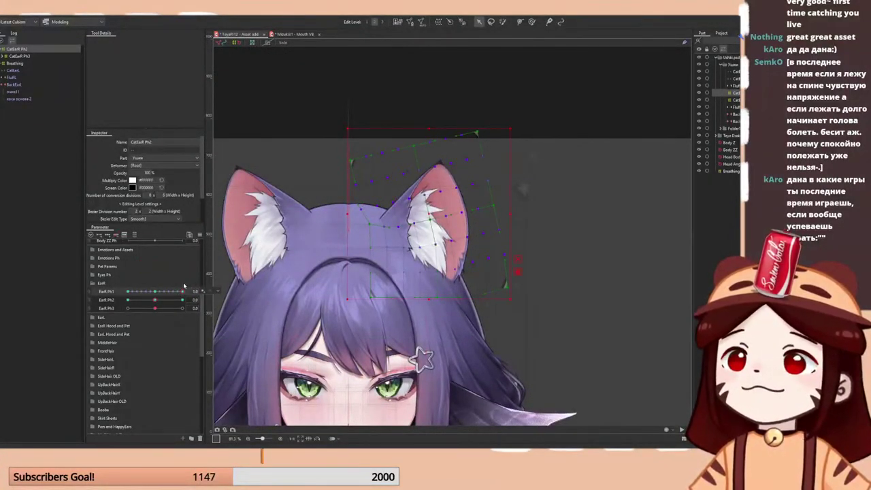
key("ctrl+v")
left_click_drag(155, 298, 124, 301)
left_click(199, 235)
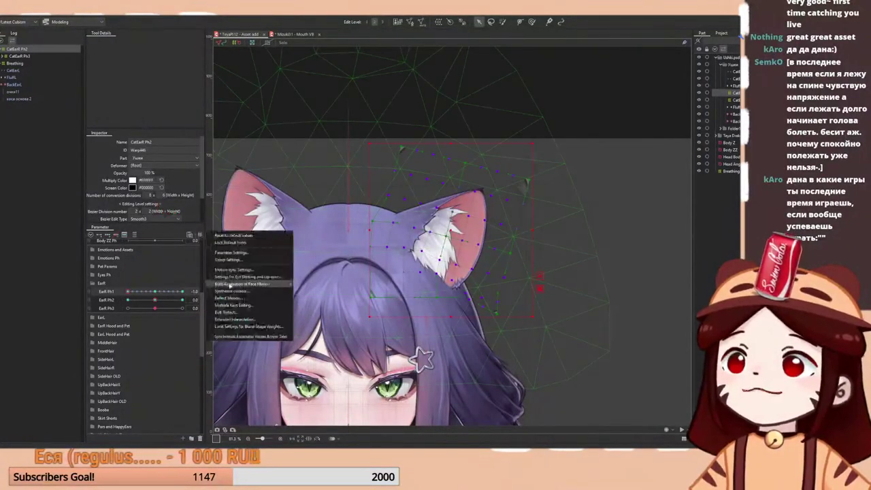
left_click(245, 284)
left_click(375, 289)
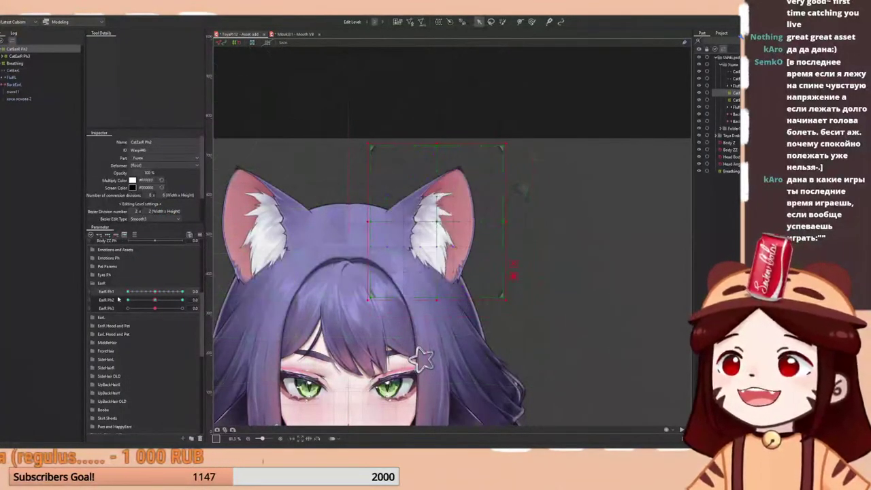
- Link EarR Ph1 with EarR Ph2 and preview their combined ear motion with the deformer overlay hidden
left_click(92, 295)
left_click_drag(156, 302, 145, 339)
key("ctrl+h")
scroll(394, 228, "down", 4)
- Switch CatEarR Ph2's extended interpolation back to linear, preview the combined ear motion, and unlink the two parameters
left_click(199, 235)
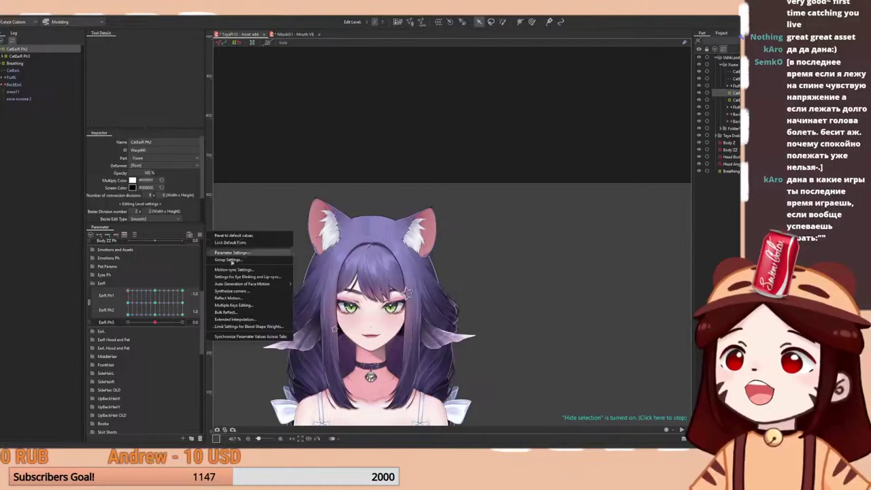
left_click(230, 320)
left_click(211, 249)
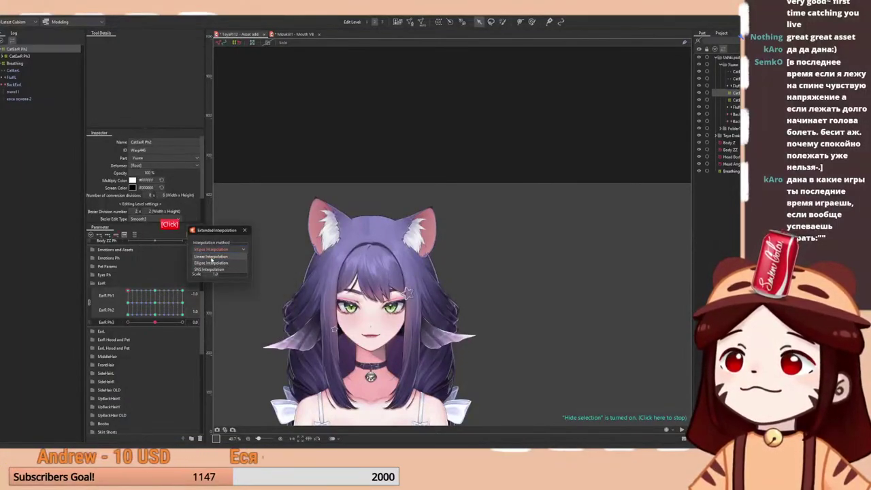
left_click(200, 258)
left_click(245, 230)
left_click_drag(139, 296, 162, 301)
left_click(89, 303)
- With EarR Ph1 at -1.0 and EarR Ph2 at 1.0, nudge the ear tip slightly upward using the deform brush
scroll(425, 206, "up", 4)
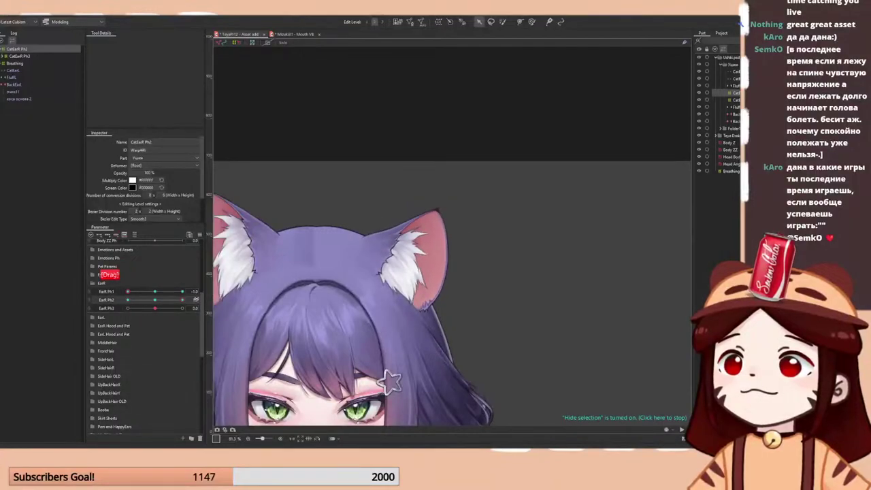
key("Escape")
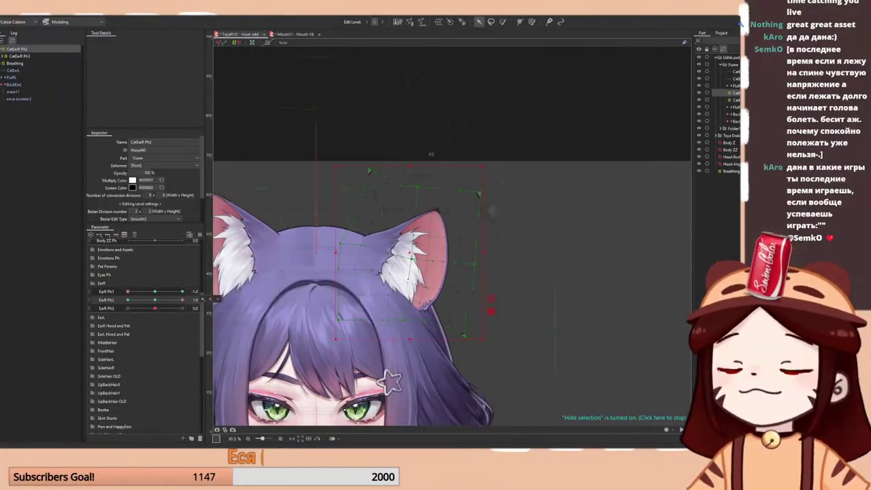
left_click(531, 21)
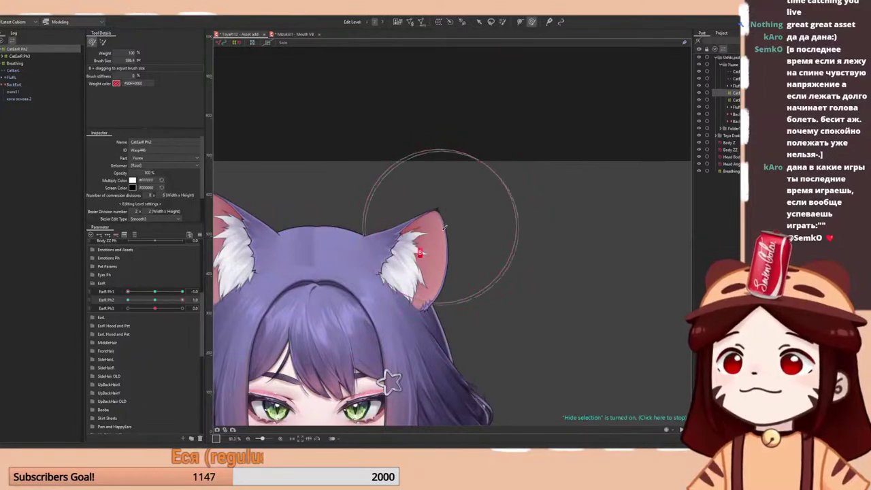
right_click(155, 294)
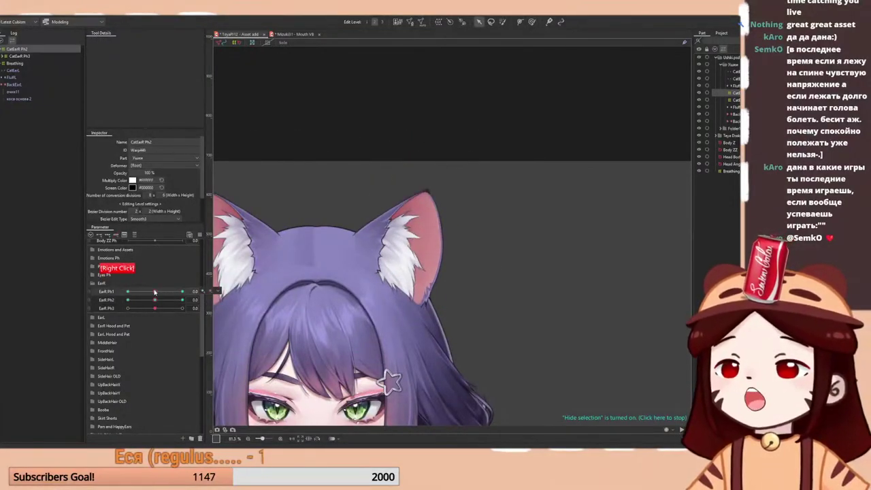
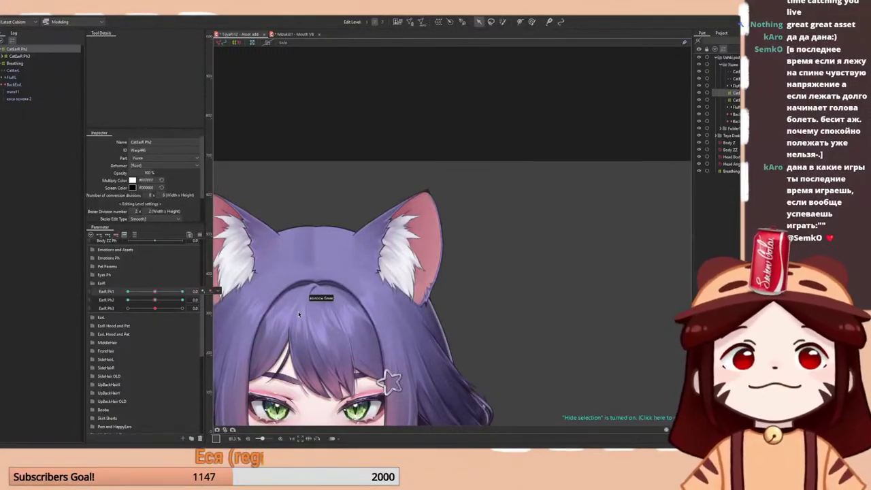
left_click_drag(157, 300, 101, 295)
left_click(156, 300)
left_click_drag(155, 300, 123, 302)
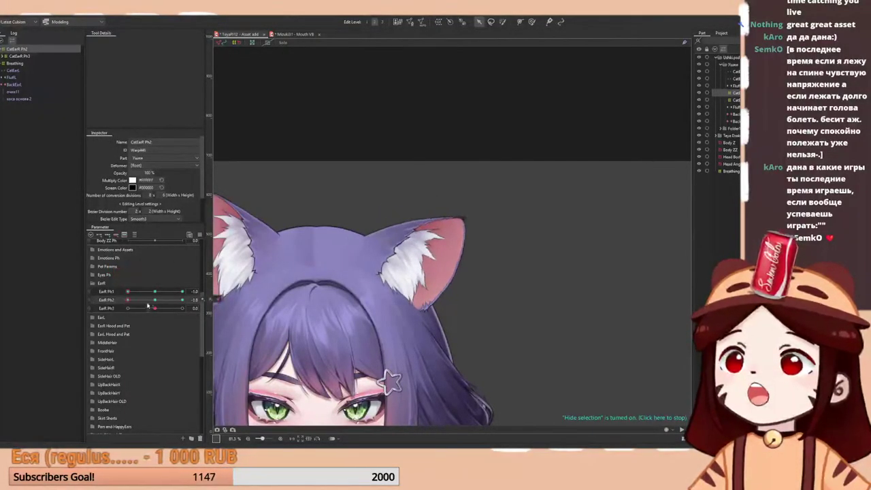
left_click(531, 23)
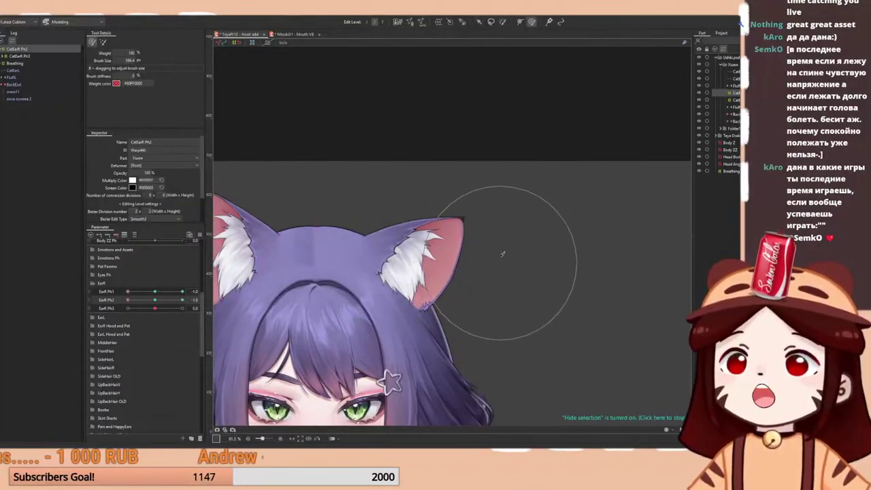
left_click_drag(154, 310, 185, 304)
left_click_drag(438, 210, 439, 205)
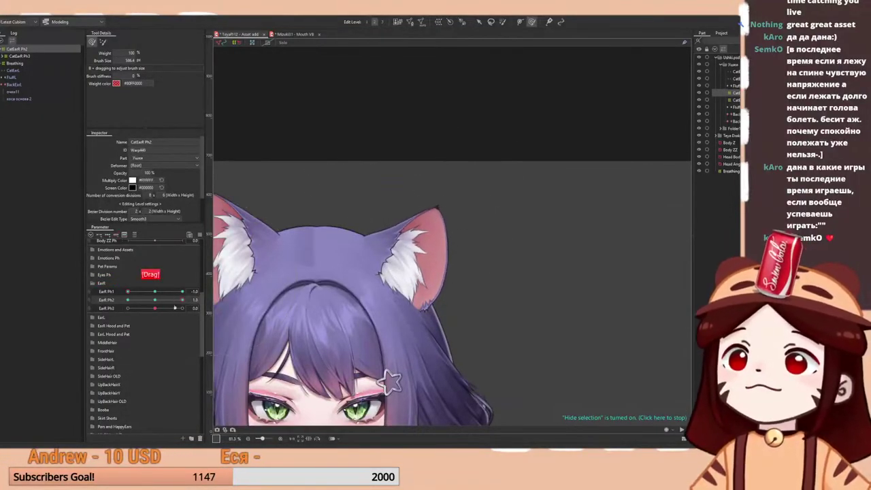
- Touch up the ear's outer side with the deform brush at EarR Ph1 -1.0 and EarR Ph2 -1.0, preview the swing, and reset both parameters
right_click(156, 293)
left_click_drag(156, 293, 124, 296)
mouse_move(182, 300)
left_mouse_down()
mouse_move(113, 310)
mouse_move(218, 308)
mouse_move(123, 304)
left_mouse_up()
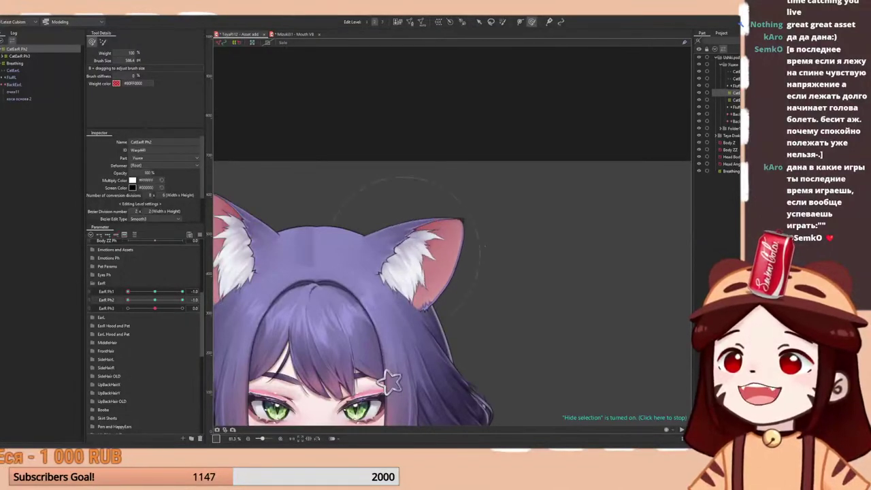
left_click_drag(506, 243, 504, 255)
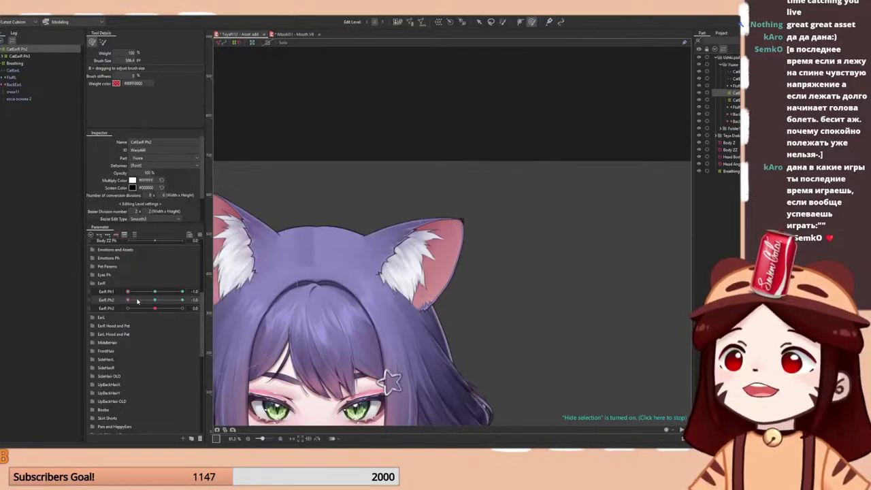
left_click_drag(146, 304, 195, 284)
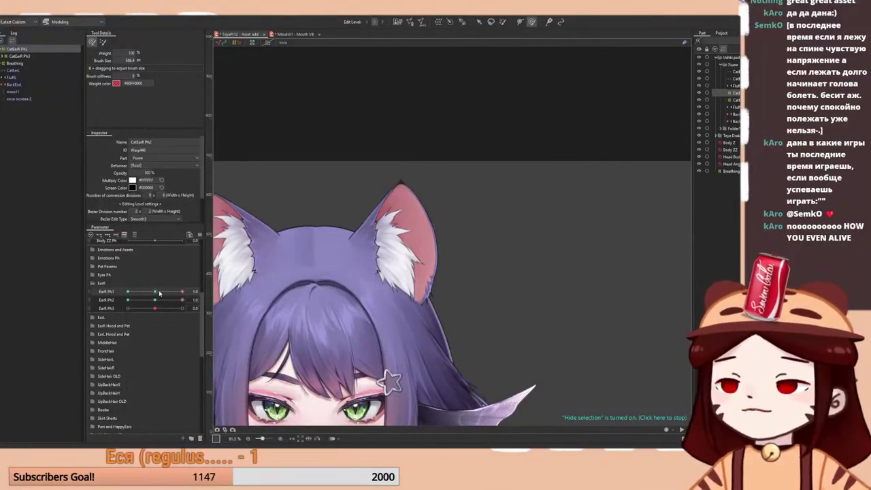
left_click(158, 292)
left_click(155, 303)
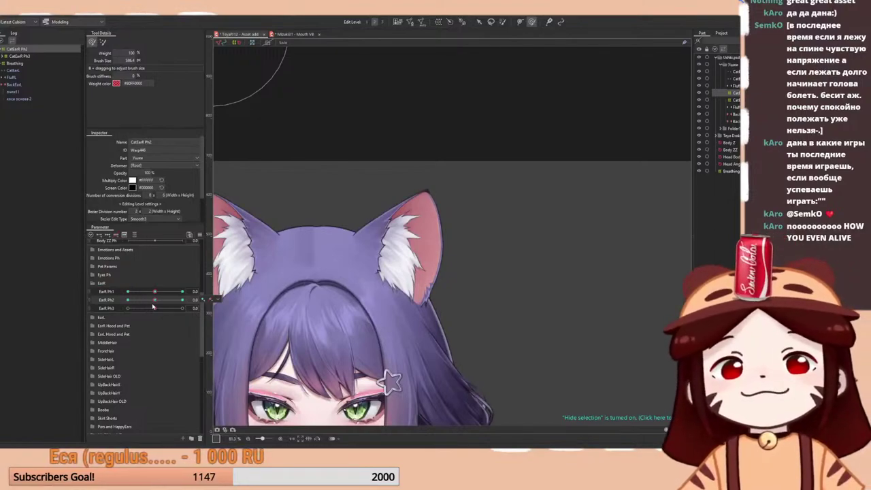
- Link EarR Ph1 and EarR Ph2 again and scrub their combined range to check the ear poses
key("a")
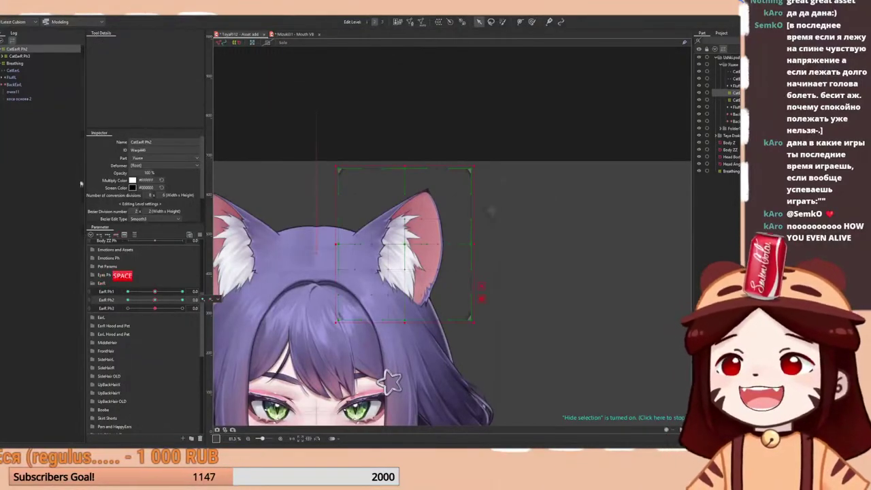
left_click(89, 297)
mouse_move(155, 304)
left_mouse_down()
mouse_move(156, 314)
mouse_move(137, 286)
mouse_move(179, 304)
mouse_move(171, 291)
left_mouse_up()
- Open the physics settings, test the ear's physics by swinging the model's head, and return to the modeling view
left_click(30, 14)
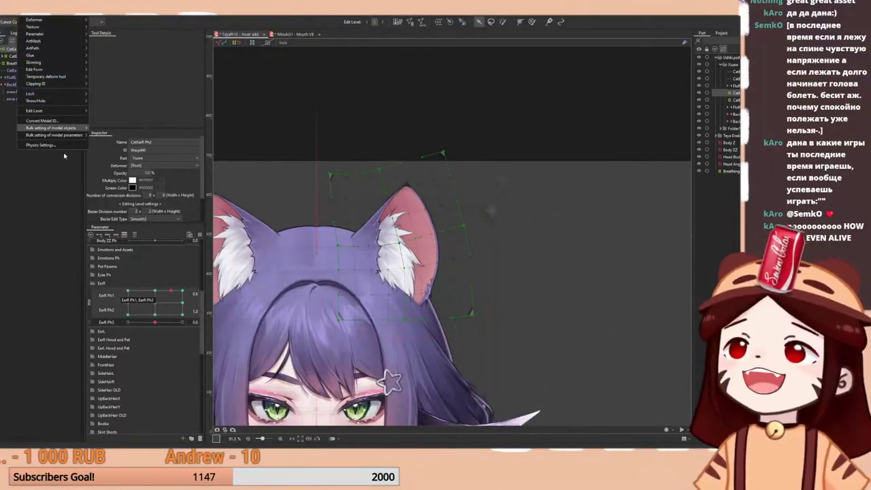
left_click(47, 145)
scroll(557, 43, "up", 5)
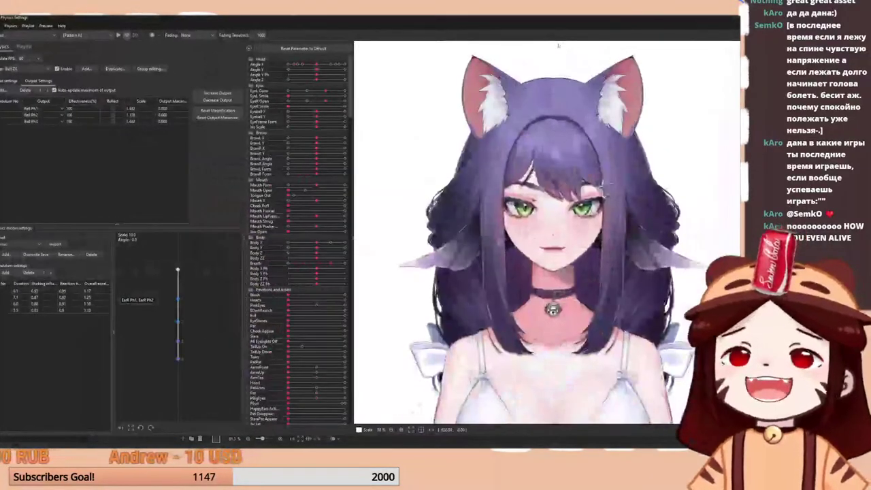
left_click_drag(601, 223, 493, 275)
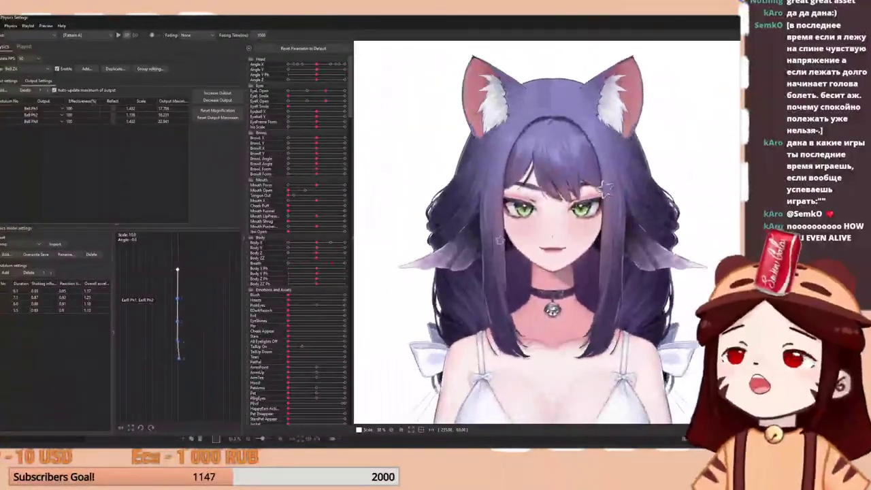
key("alt+Tab")
- Unlink the EarR parameters, replicate the EarR parameter folder, and rename the copy CatEarR
right_click(142, 307)
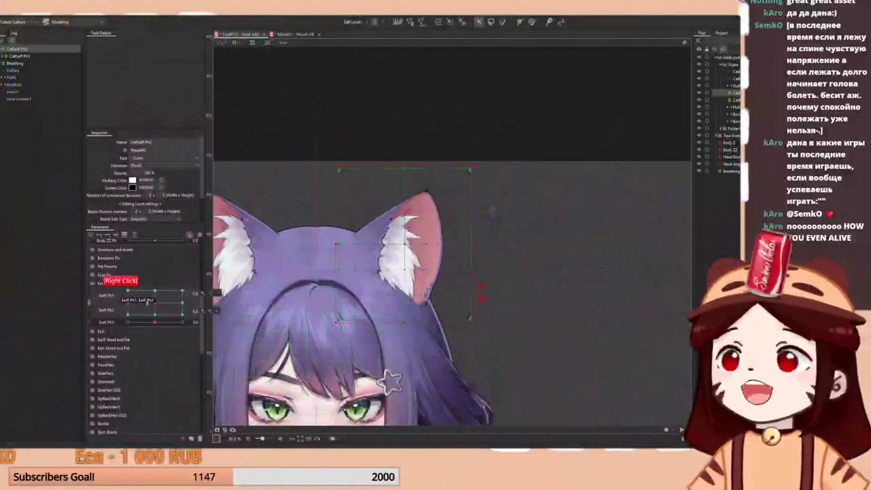
left_click(90, 303)
right_click(104, 287)
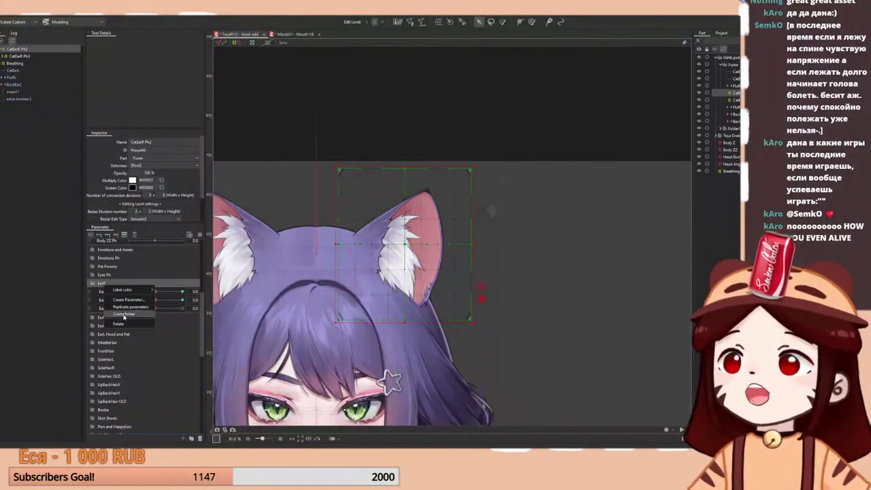
left_click(103, 318)
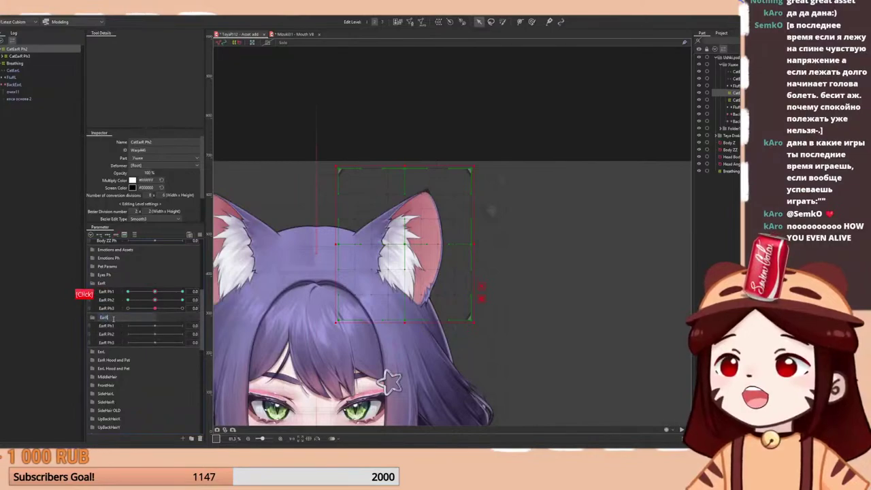
key("Caps_Lock")
type("Cat")
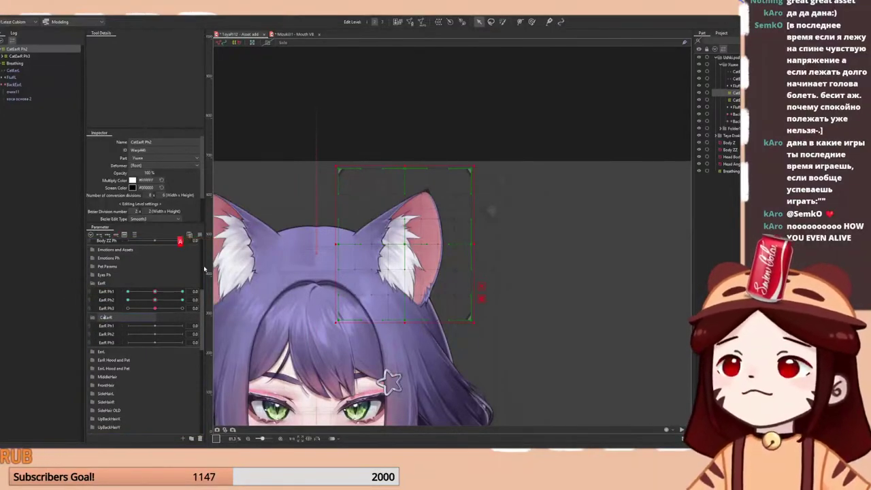
key("Return")
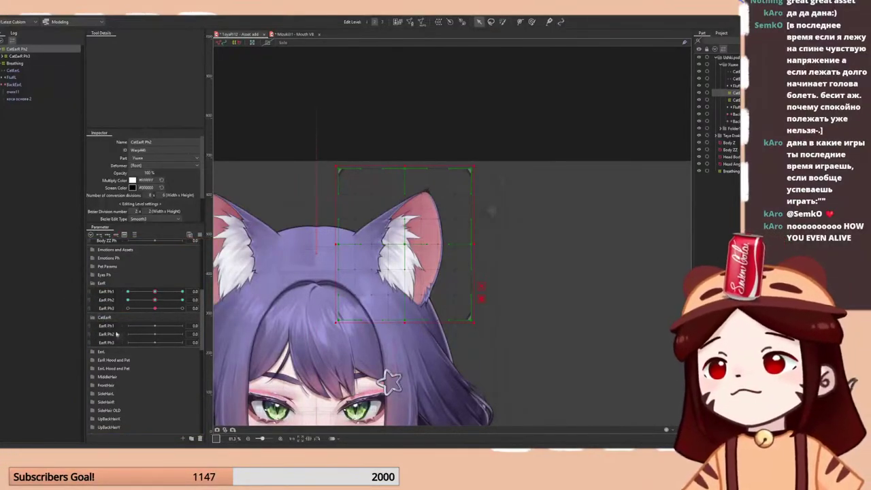
- Rename the EarR Ph1 parameter in the CatEarR folder to CatEarR Ph1
right_click(102, 327)
left_click(117, 332)
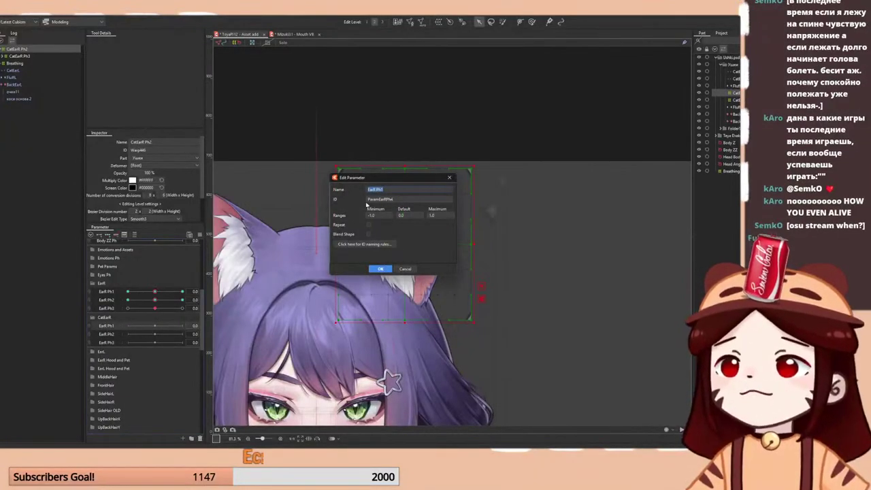
key("Home")
type("Cat")
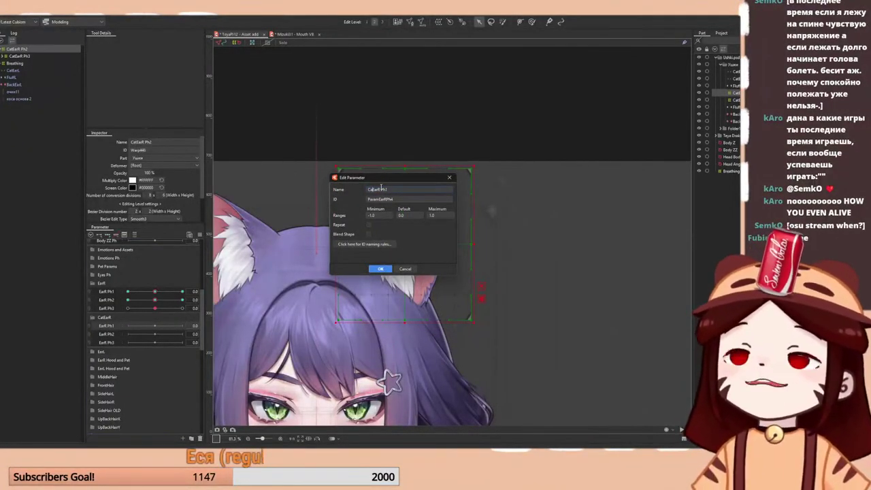
- Reuse the new name to set the CatEarR Ph1 parameter's ID to ParamCatEarRPh1 and apply the changes
key("ctrl+a")
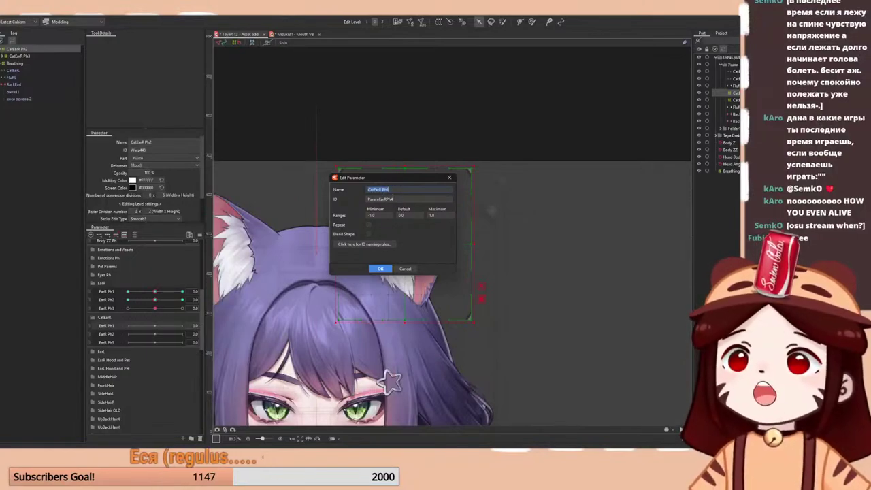
left_click(397, 200)
left_click(394, 191)
key("ctrl+c")
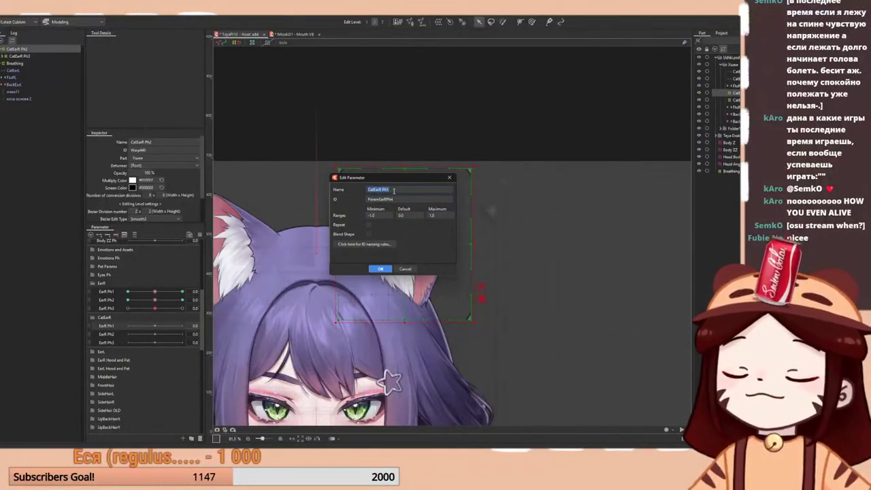
left_click(395, 200)
left_click(395, 200)
left_click_drag(395, 200, 380, 200)
key("ctrl+v")
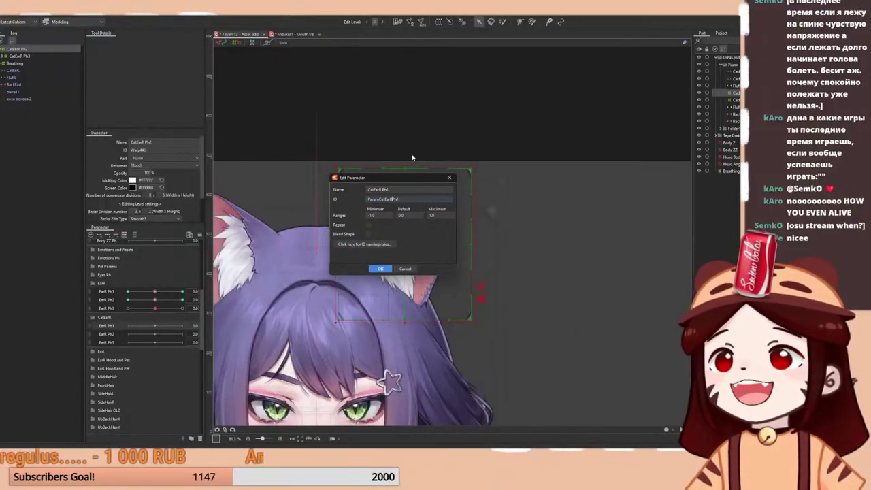
key("Return")
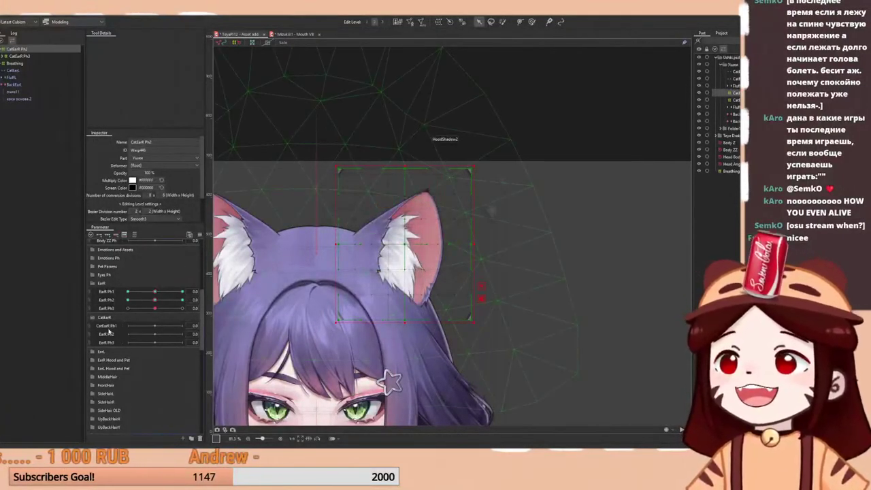
- Rename the EarR Ph2 parameter in the CatEarR folder to CatEarR Ph2 and set its ID to ParamCatEarRPh2
right_click(107, 333)
left_click(132, 341)
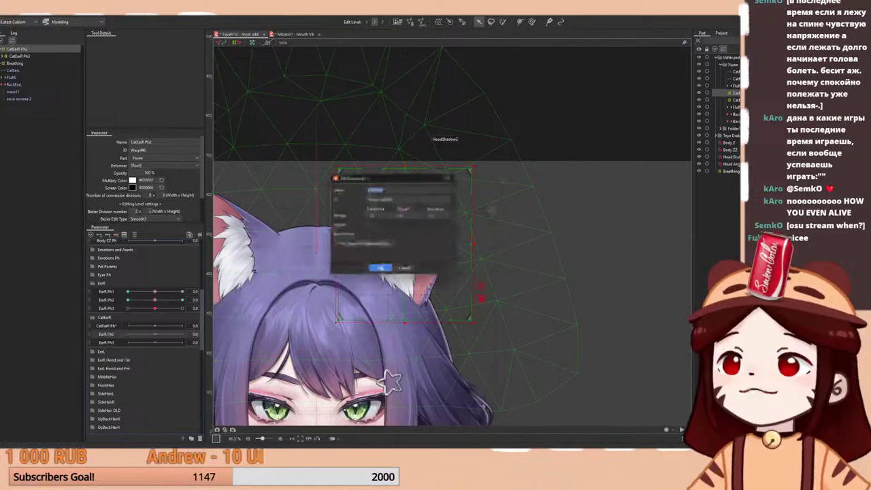
left_click(387, 187)
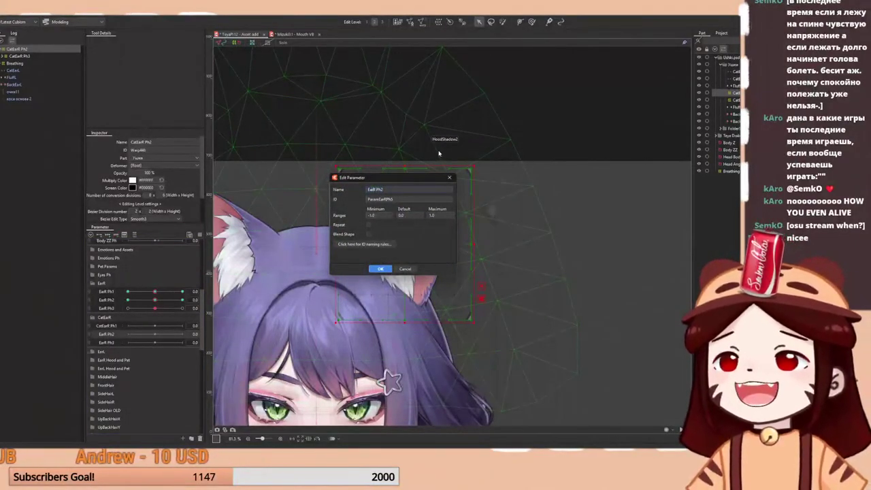
key("Home")
type("Cat")
key("ctrl+a")
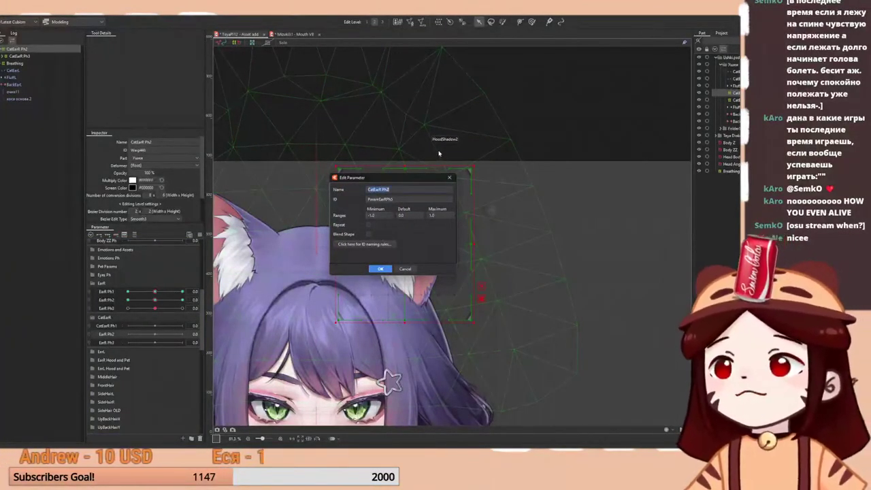
key("Tab")
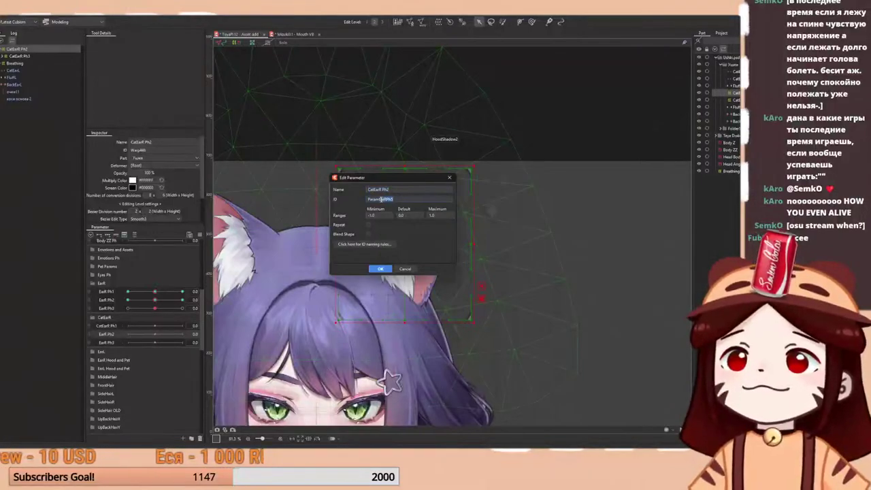
left_click(379, 198)
type("Cat")
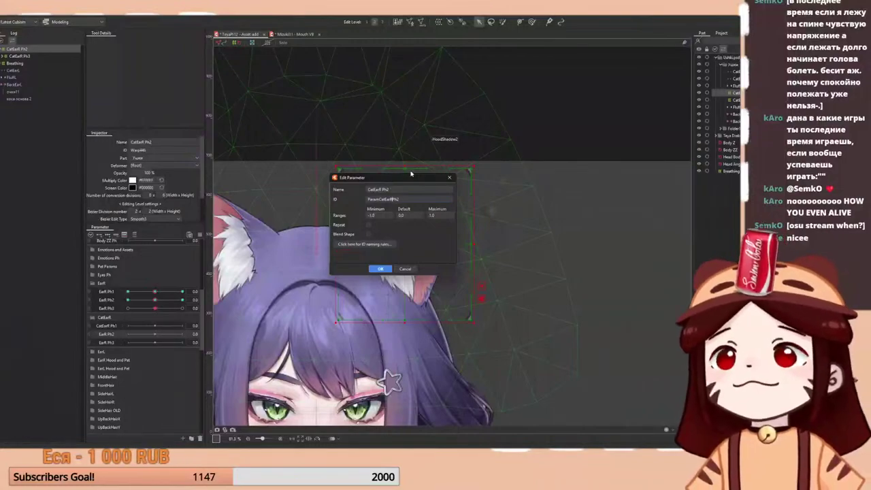
left_click(381, 269)
- Rename the EarR Ph3 parameter in the CatEarR folder to CatEarR Ph3
right_click(116, 343)
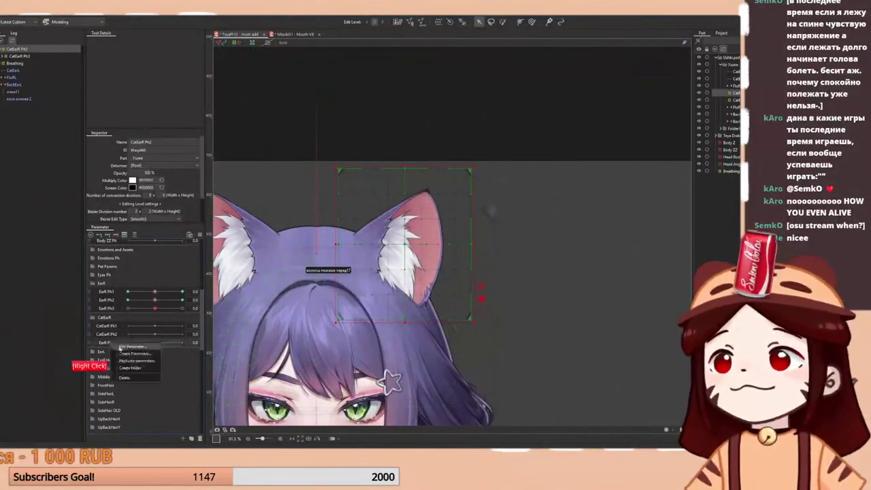
left_click(124, 348)
left_click(400, 190)
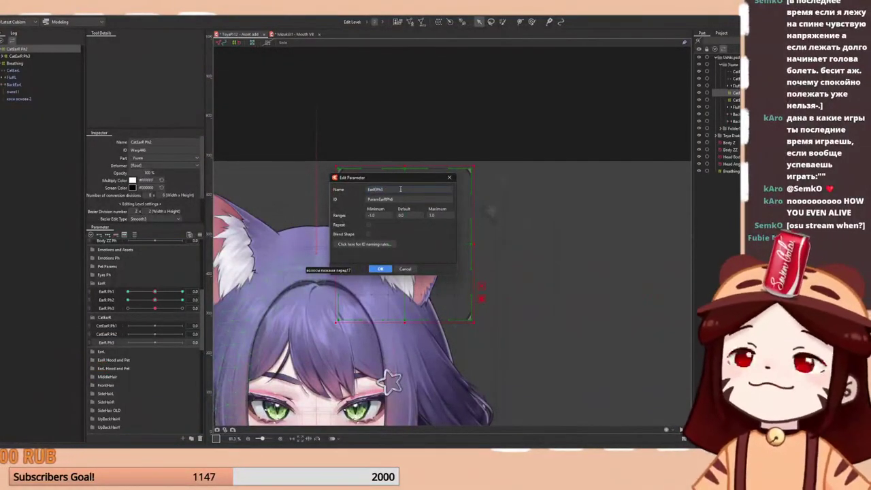
key("Left")
key("Left")
key("Left")
key("BackSpace")
key("BackSpace")
key("BackSpace")
key("BackSpace")
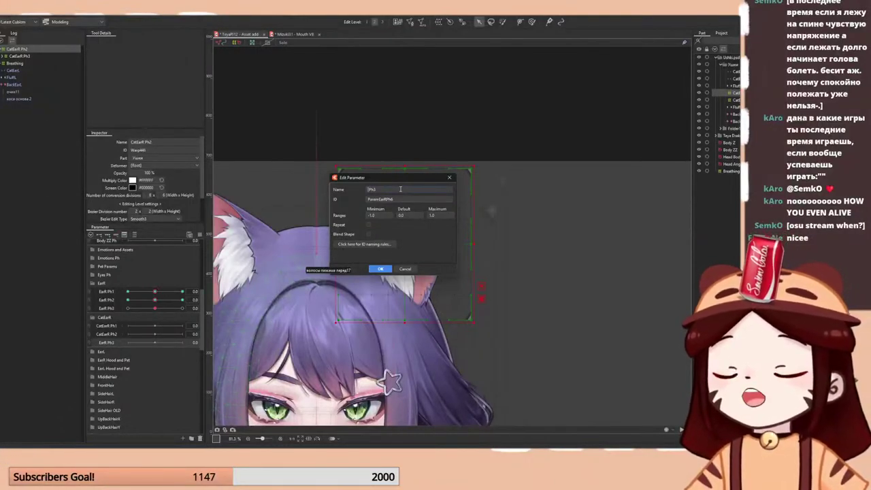
type("EarR")
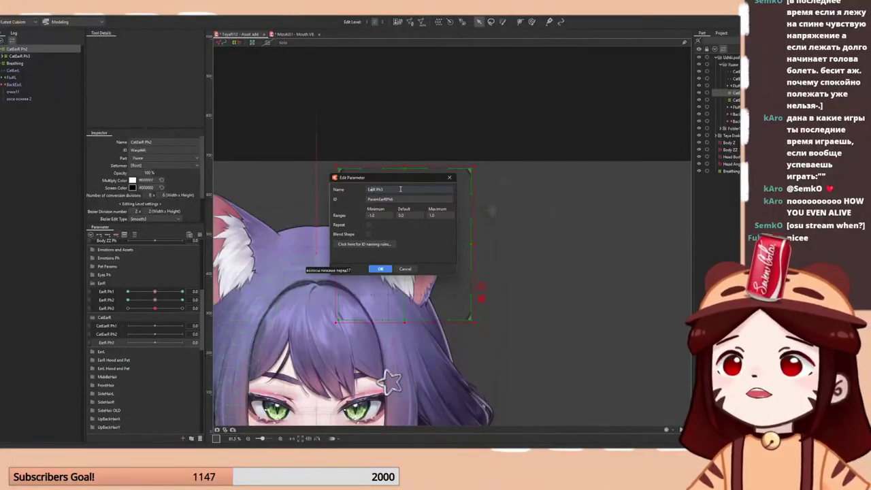
key("Home")
type("Cat")
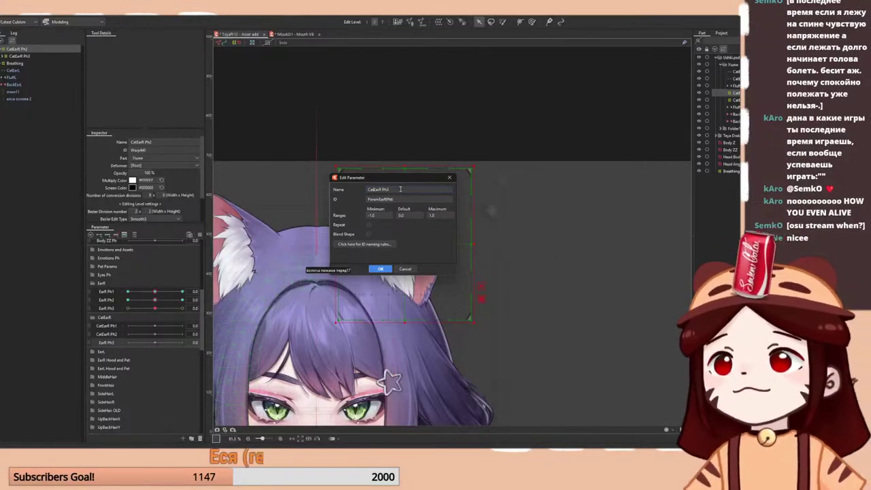
- Copy the name CatEarR Ph3 and open the same parameter's ID for editing
key("ctrl+a")
key("ctrl+c")
left_click(397, 199)
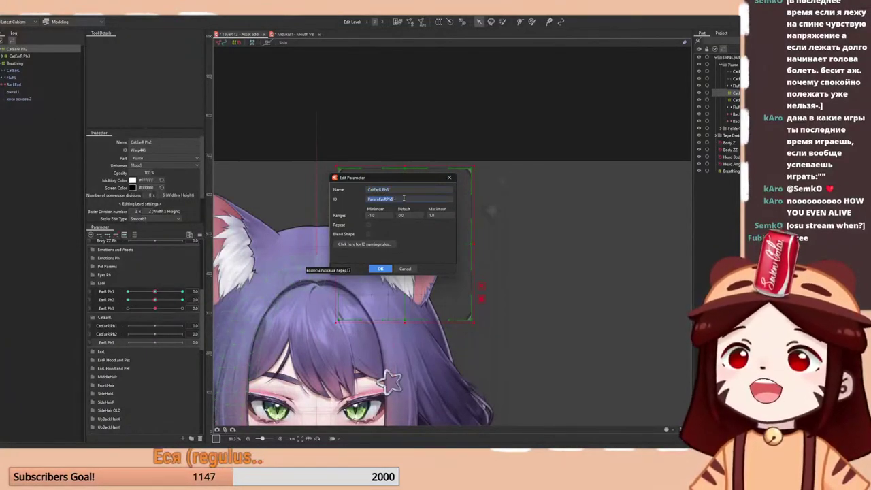
- Set the ID of the CatEarR Ph3 parameter to ParamCatEarRPh3
left_click_drag(397, 199, 381, 200)
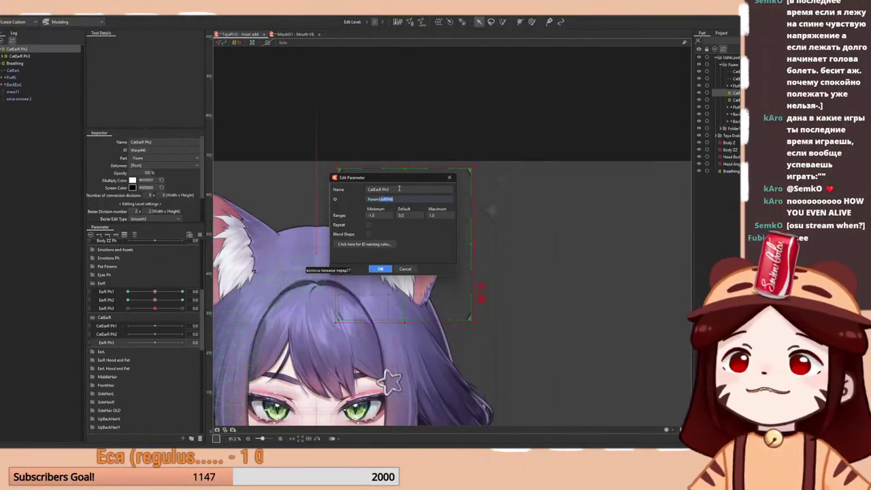
key("BackSpace")
key("ctrl+v")
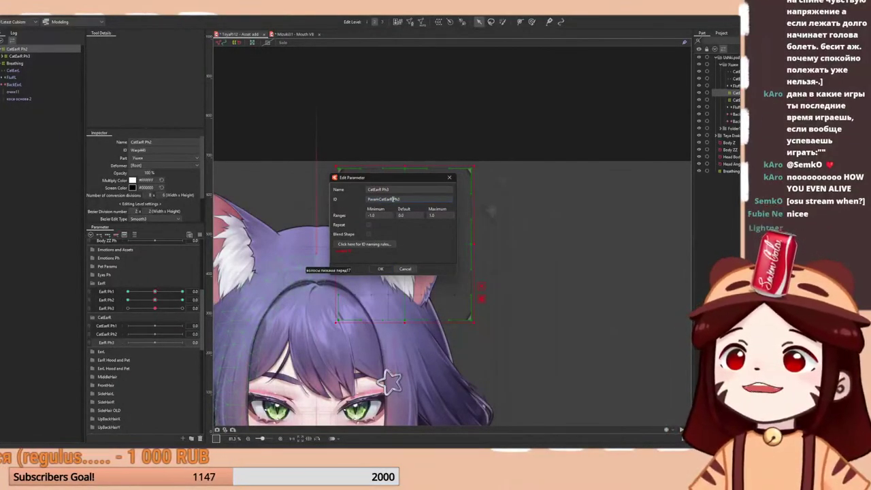
key("BackSpace")
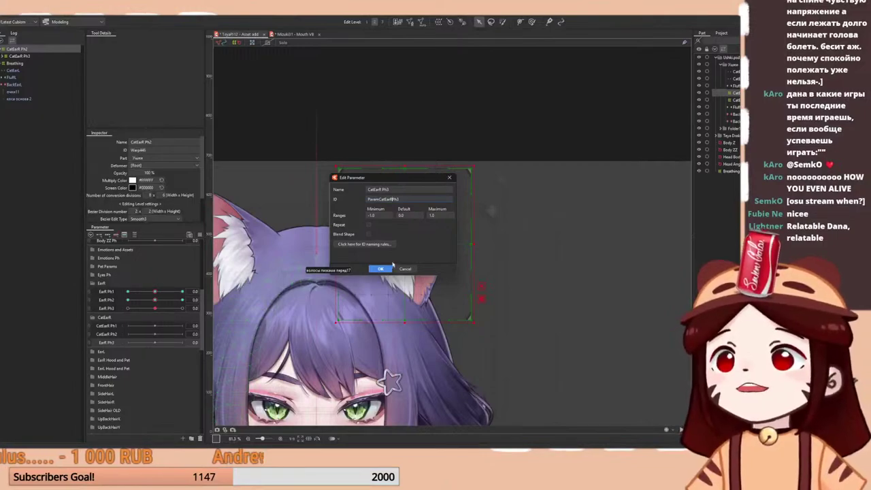
left_click(386, 268)
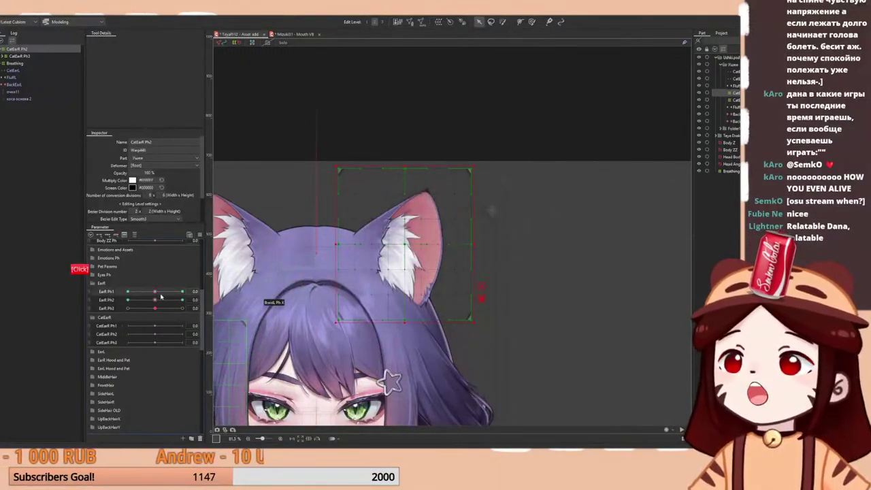
- Transfer the CatEarR Ph2 deformer's EarR Ph1 keys to the CatEarR Ph1 parameter
mouse_move(216, 291)
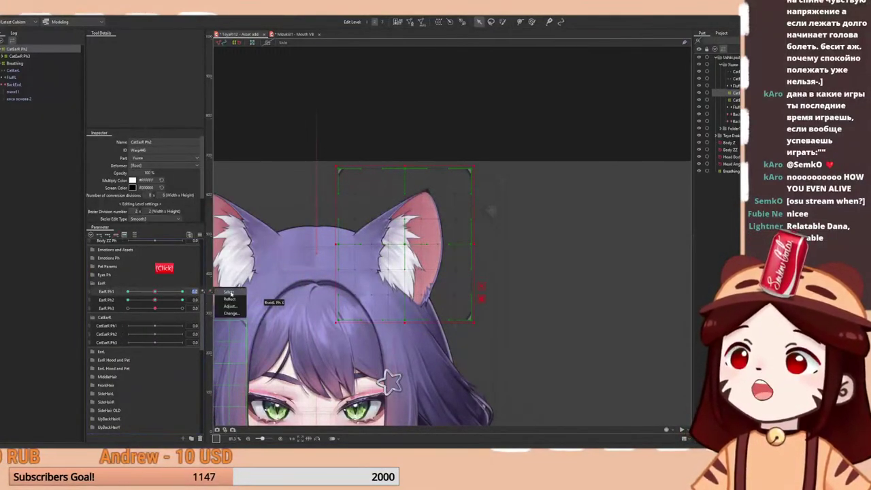
left_click(225, 314)
scroll(416, 225, "down", 4)
scroll(408, 224, "down", 10)
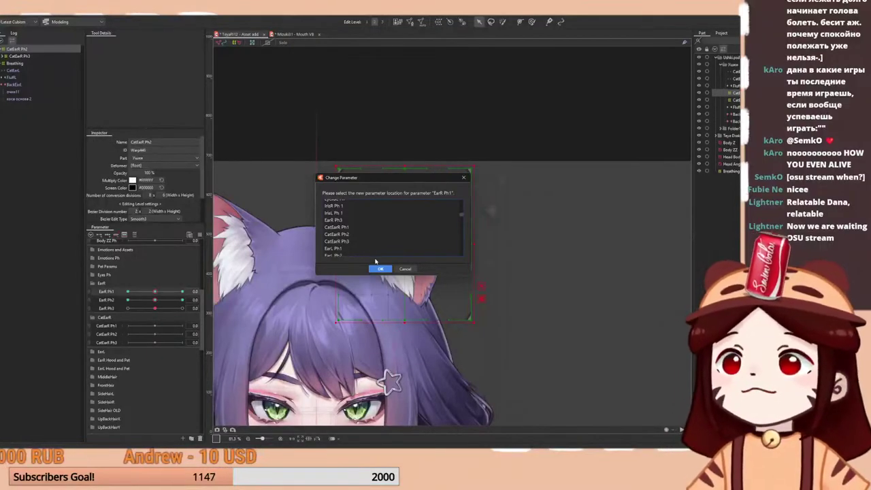
left_click(340, 227)
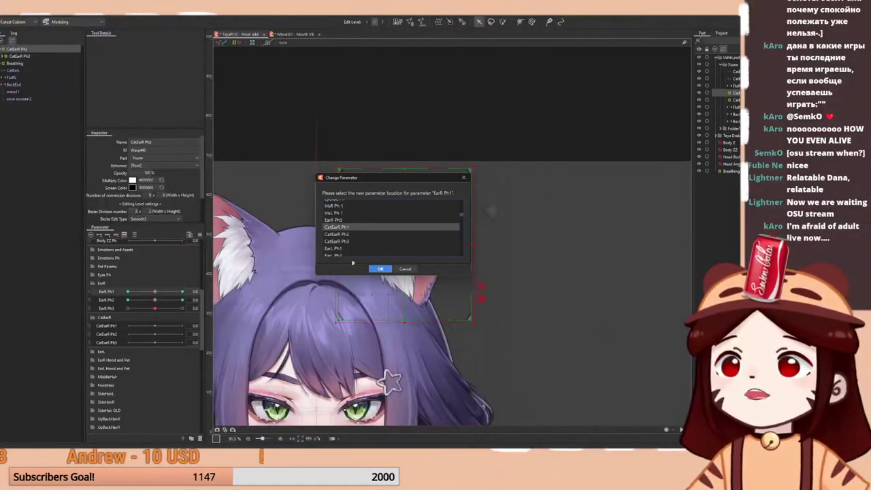
left_click(380, 269)
mouse_move(155, 328)
left_mouse_down()
mouse_move(136, 340)
mouse_move(113, 331)
mouse_move(155, 330)
left_mouse_up()
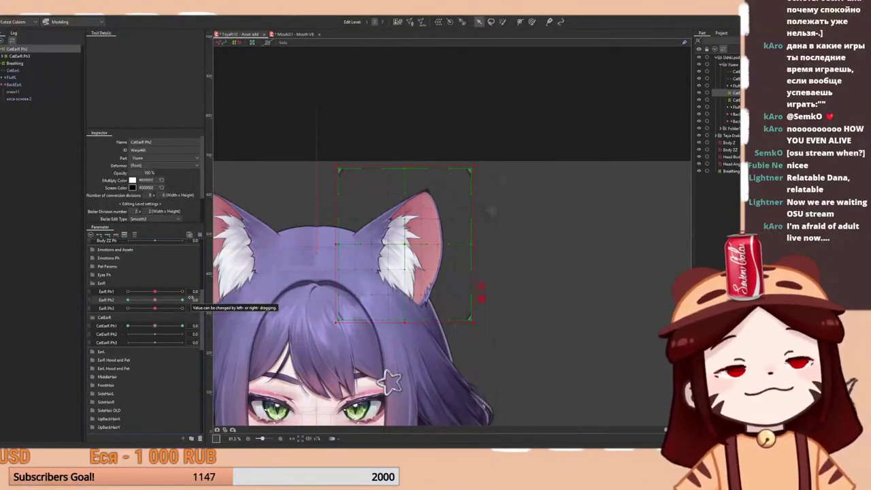
- Transfer the same deformer's EarR Ph2 keys to the CatEarR Ph2 parameter
right_click(191, 300)
left_click(230, 300)
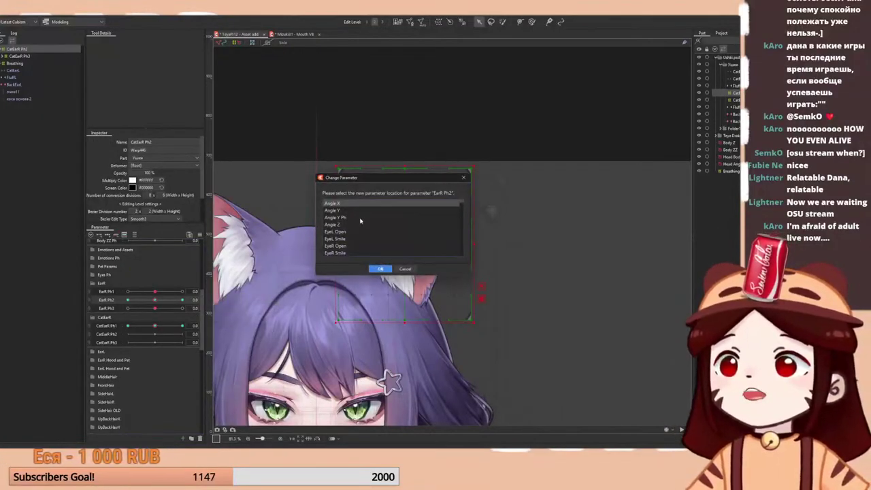
scroll(361, 220, "down", 6)
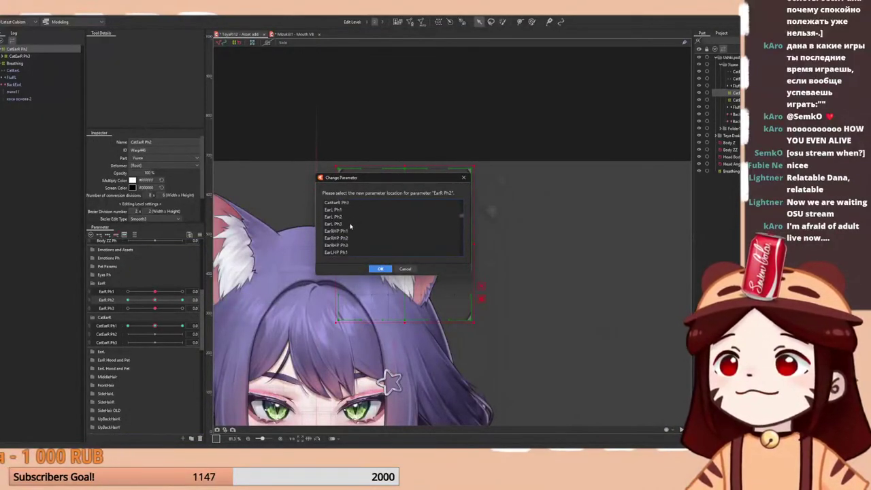
left_click(350, 222)
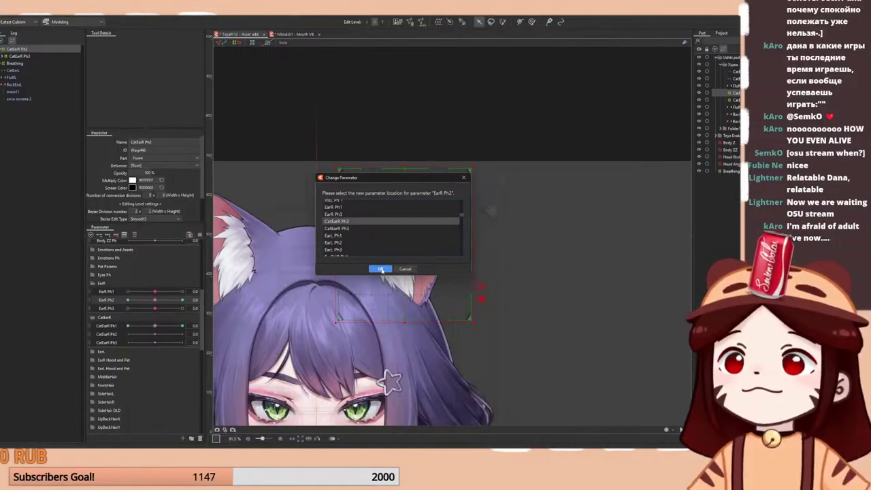
left_click(380, 269)
- Select the CatEarR Ph3 deformer and transfer its EarR Ph3 keys to the CatEarR Ph3 parameter
left_click(34, 56)
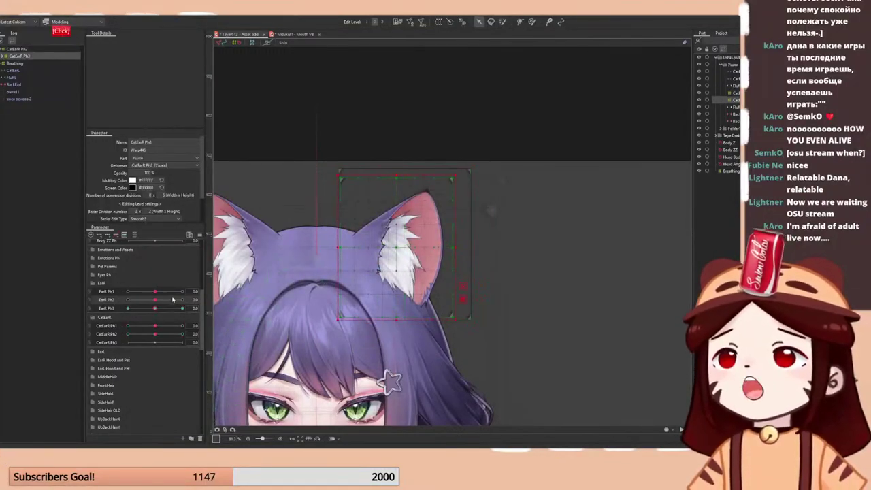
left_click(193, 308)
right_click(193, 309)
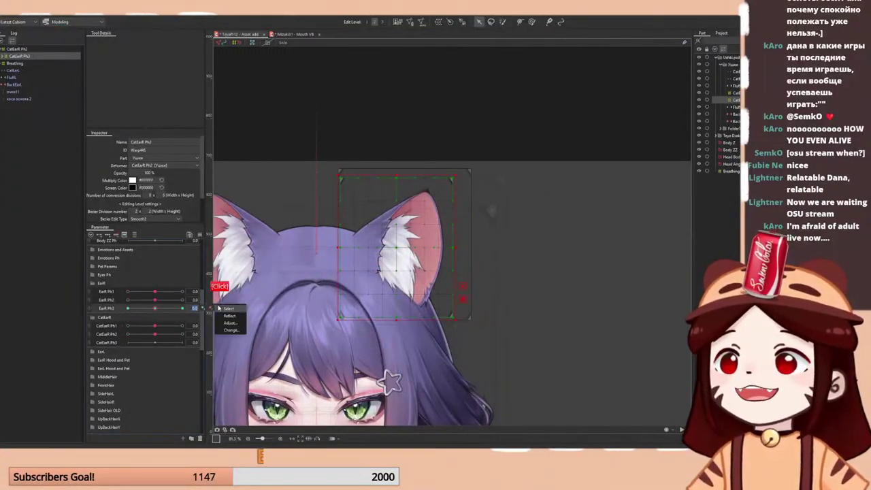
left_click(228, 330)
scroll(388, 222, "down", 10)
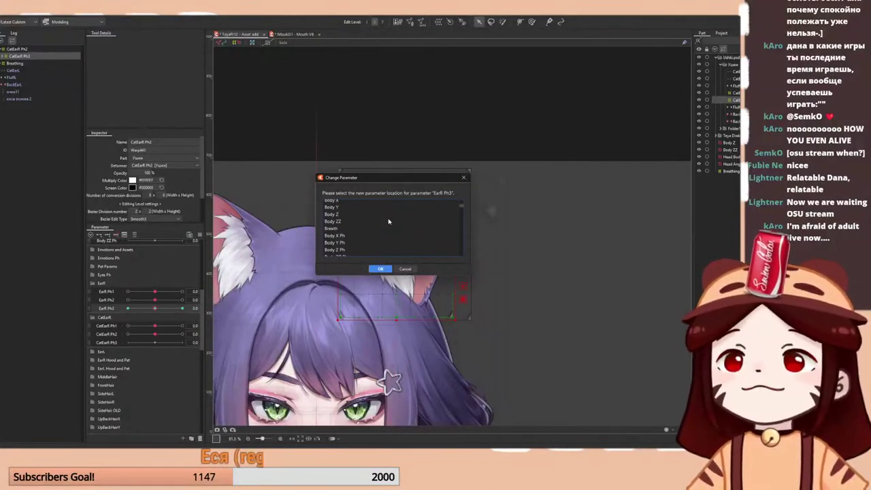
scroll(388, 221, "up", 3)
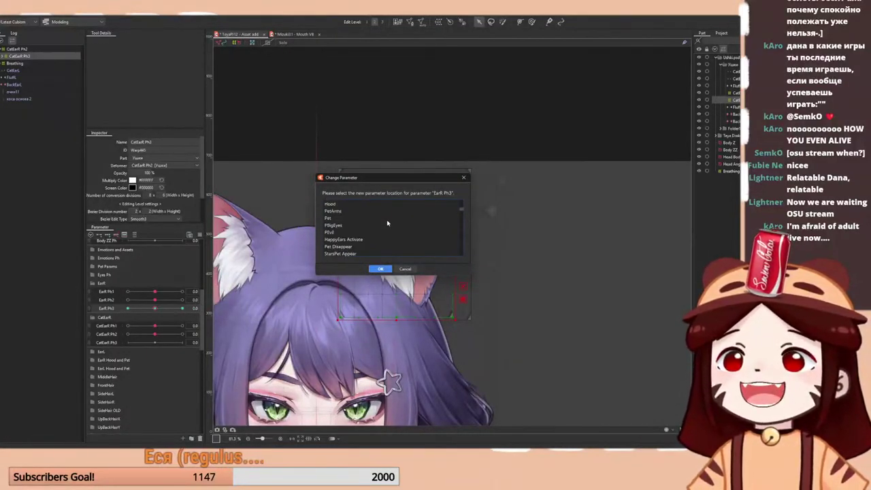
scroll(388, 223, "down", 5)
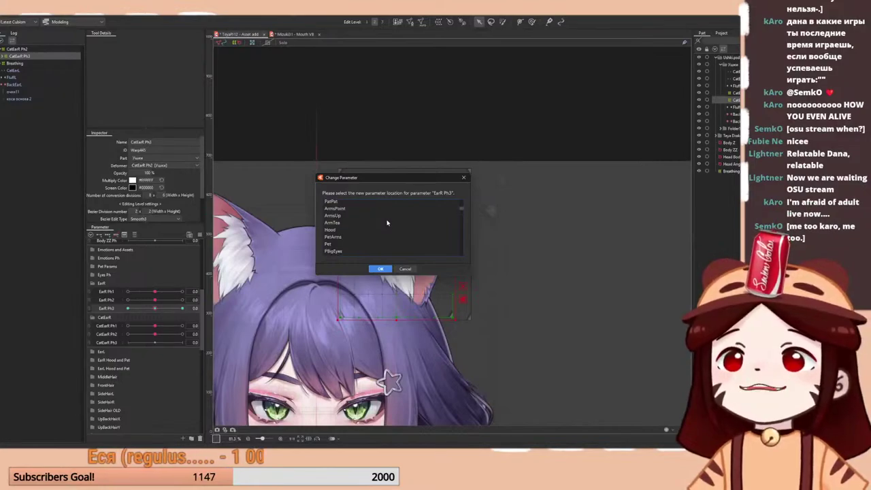
scroll(387, 223, "down", 6)
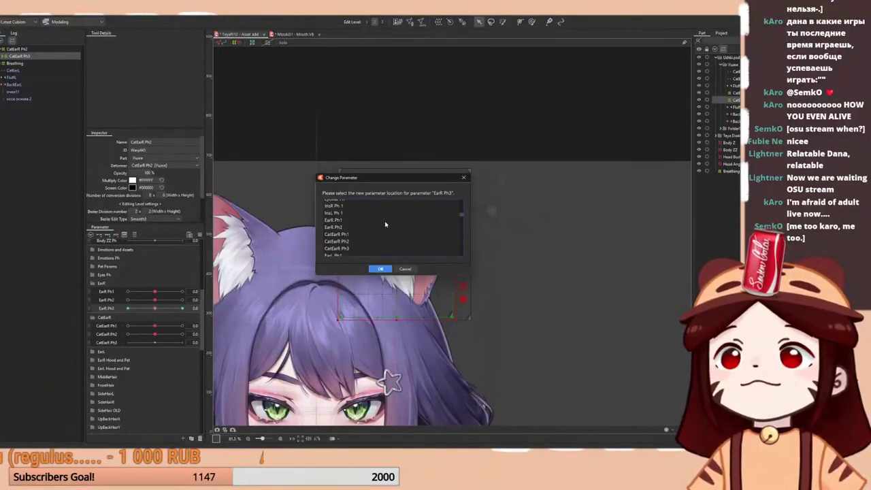
left_click(352, 251)
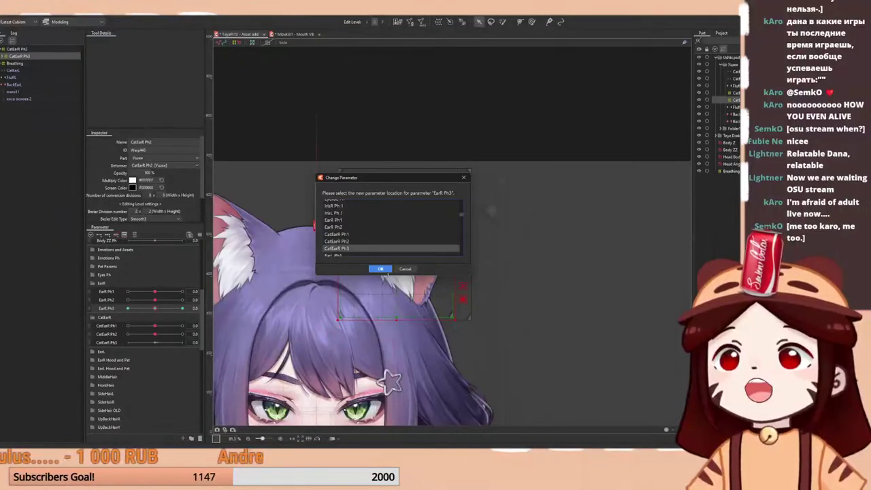
left_click(380, 269)
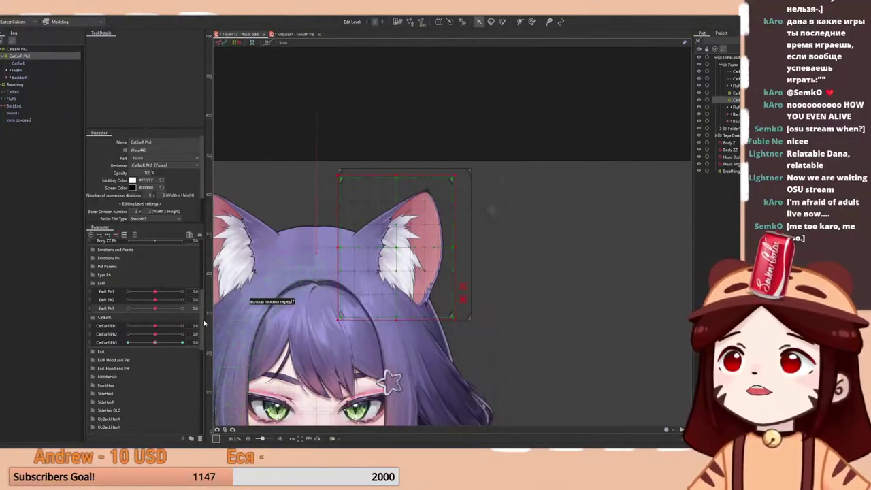
- Preview the CatEarR Ph3 parameter at -1.0 and reflect its keyed motion
left_click_drag(155, 342, 118, 346)
left_click(203, 342)
left_click(229, 350)
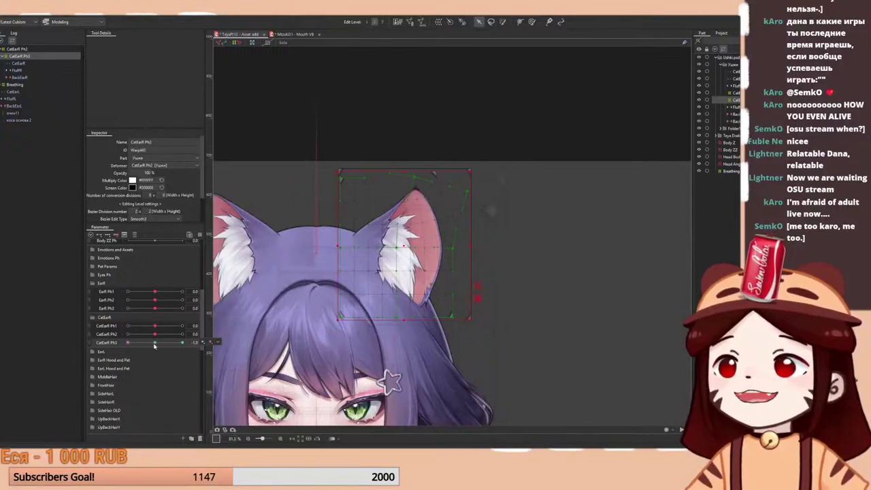
- Select the deformer keyed to CatEarR Ph2, preview it at -1.0 and reflect that parameter's motion
left_click(218, 333)
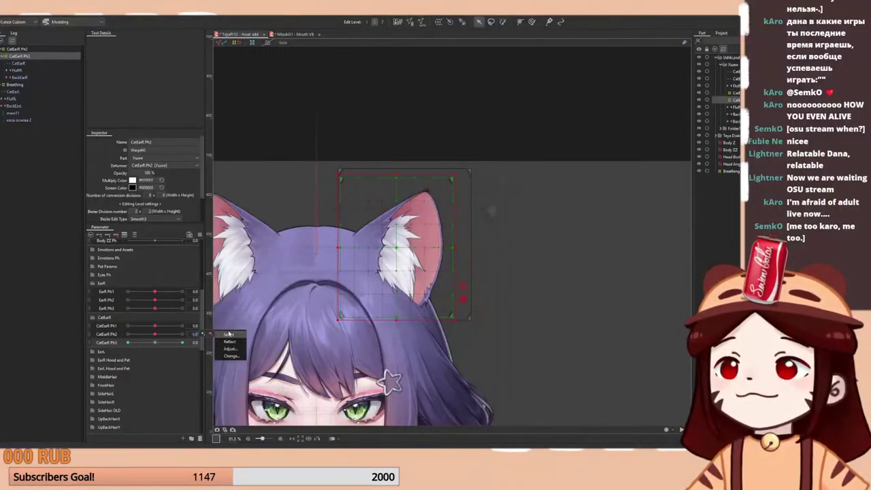
left_click(228, 334)
left_click_drag(156, 335, 123, 337)
left_click(217, 334)
left_click(230, 347)
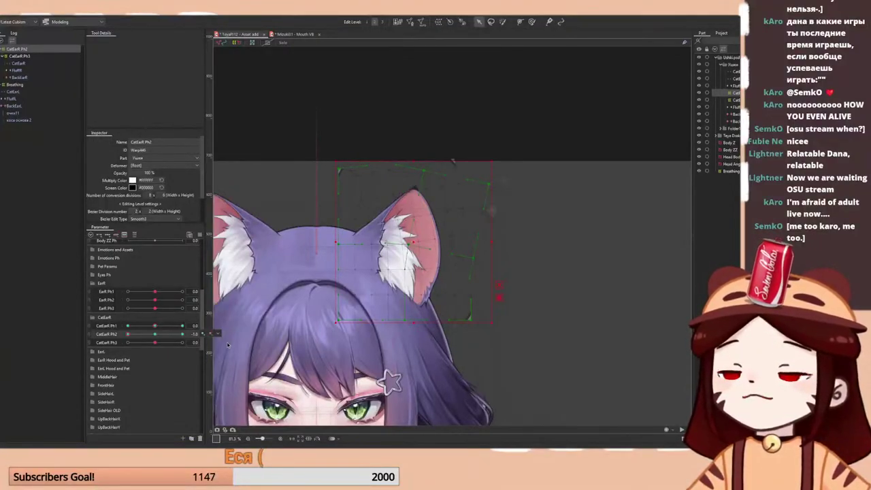
- Reflect the keyed motion of the CatEarR Ph1 parameter and return its value to 0.0
left_click_drag(154, 335, 126, 329)
left_click(156, 334)
left_click(218, 327)
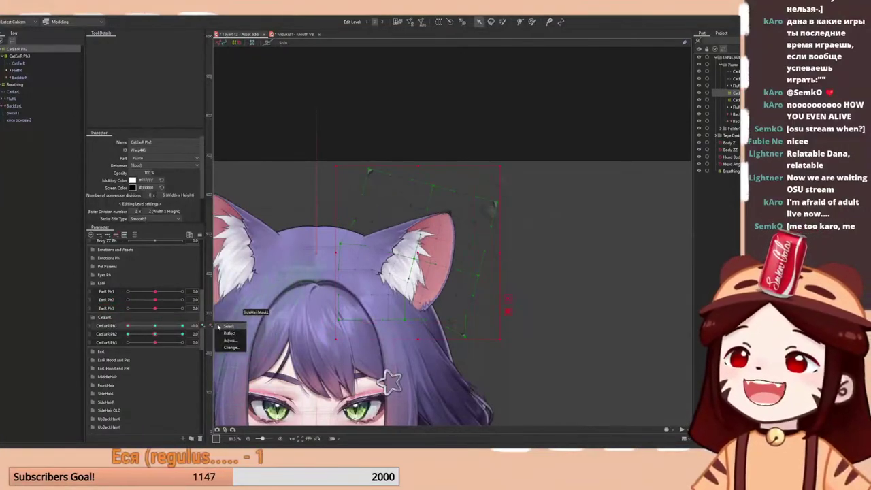
left_click(229, 333)
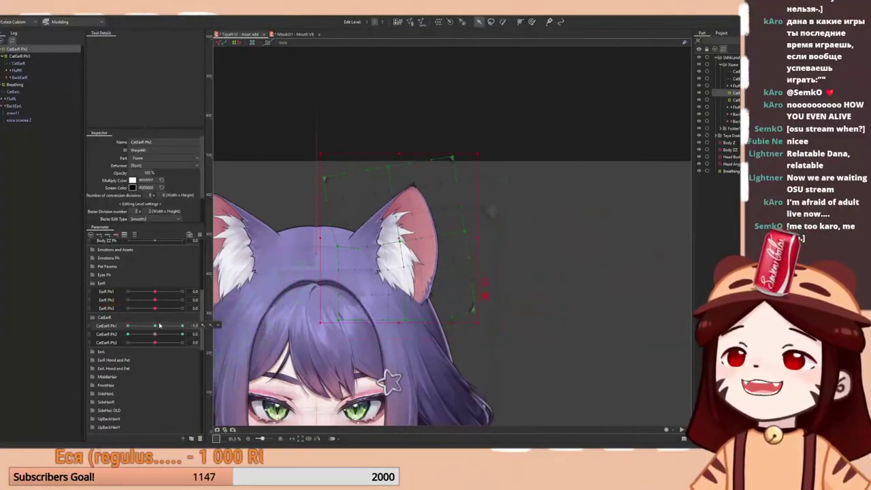
left_click(156, 326)
- Open the model's physics settings and look through the existing physics groups
left_click(28, 16)
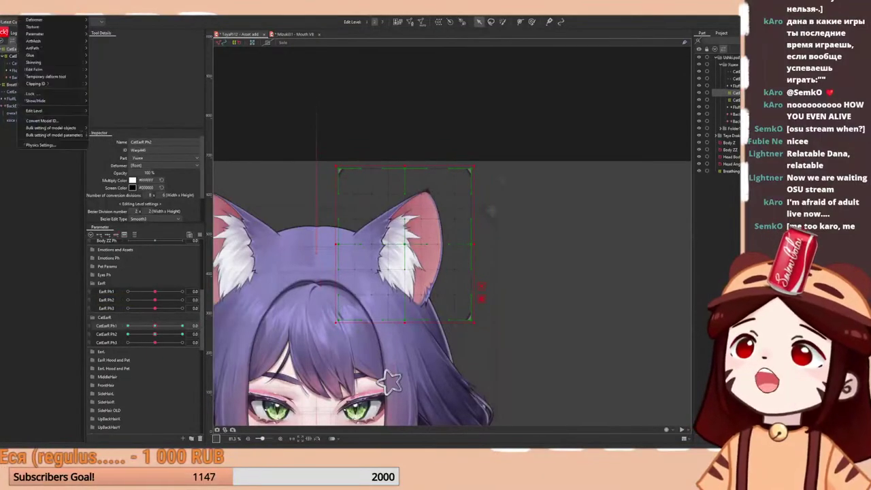
left_click(41, 145)
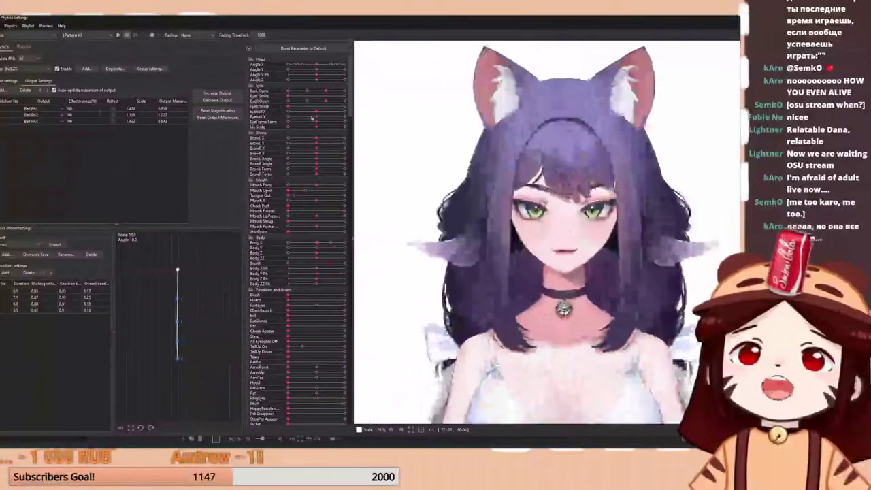
left_click(27, 69)
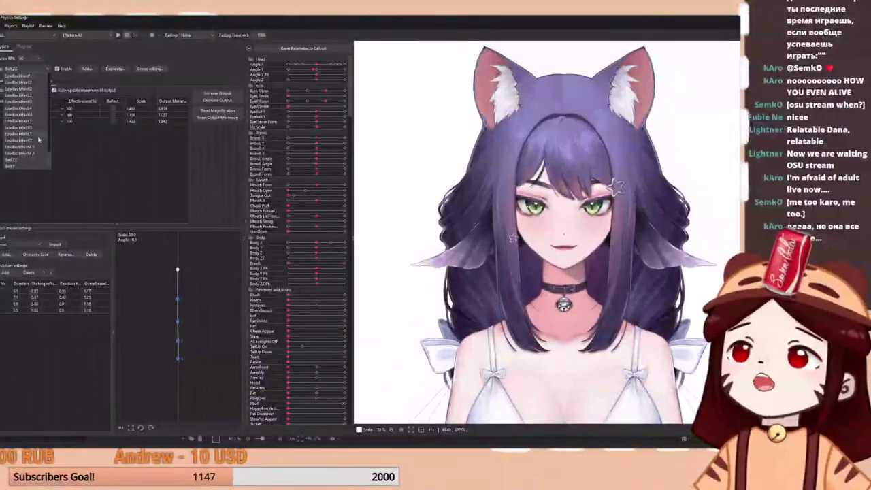
scroll(38, 136, "up", 10)
left_click(114, 75)
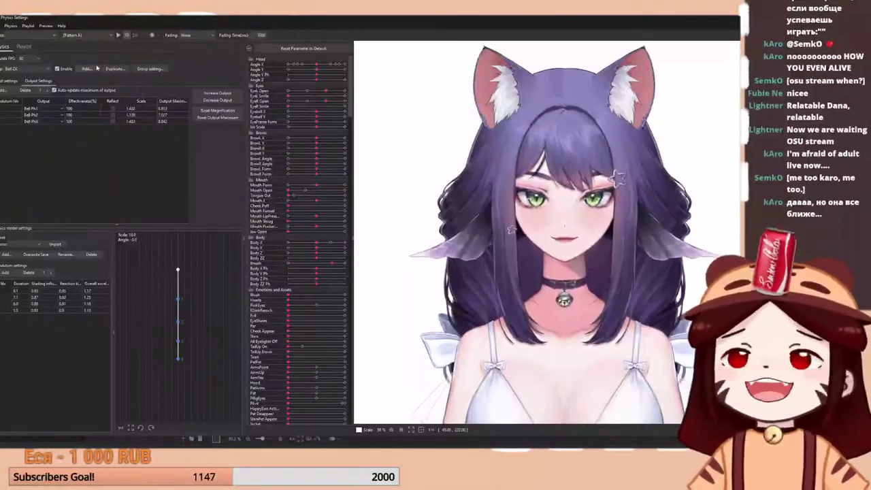
- Add a physics group named CatEarR using the EarR input preset and the EarR physics model preset
left_click(90, 69)
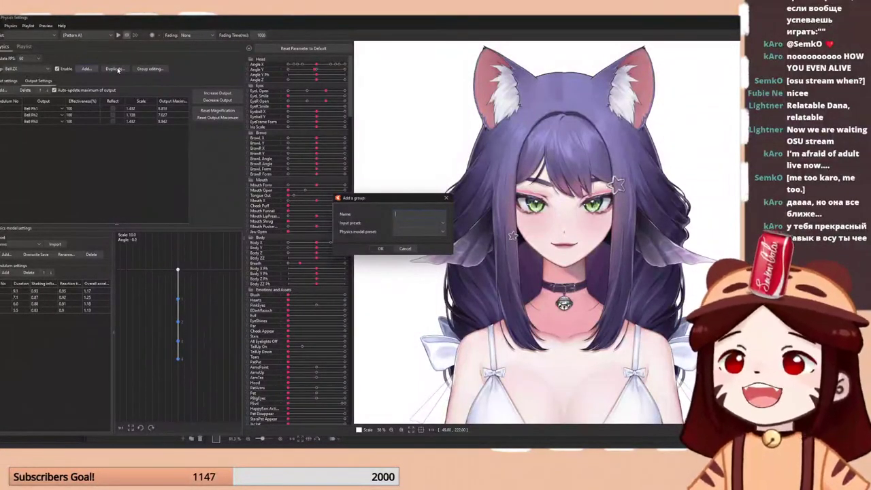
type("B")
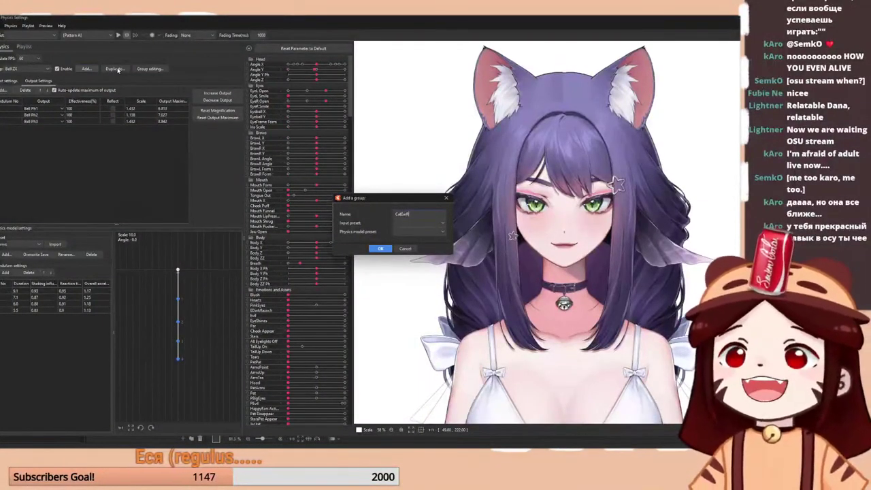
left_click(418, 233)
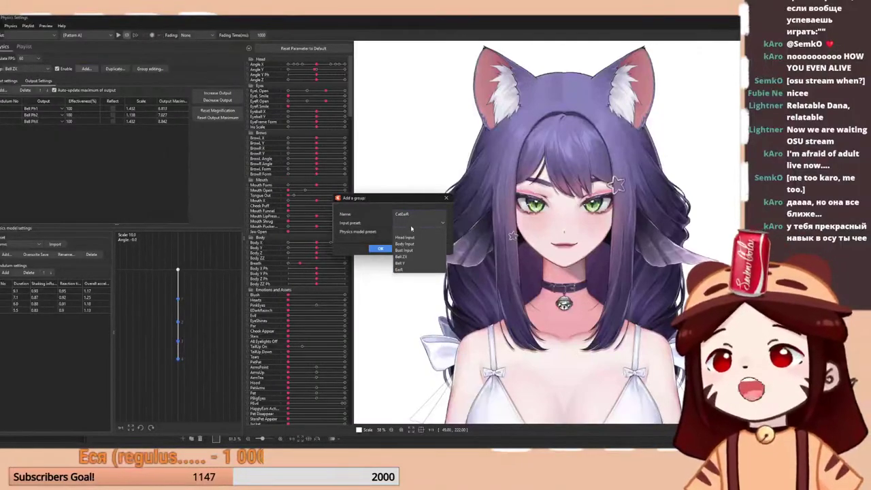
left_click(408, 271)
left_click(408, 233)
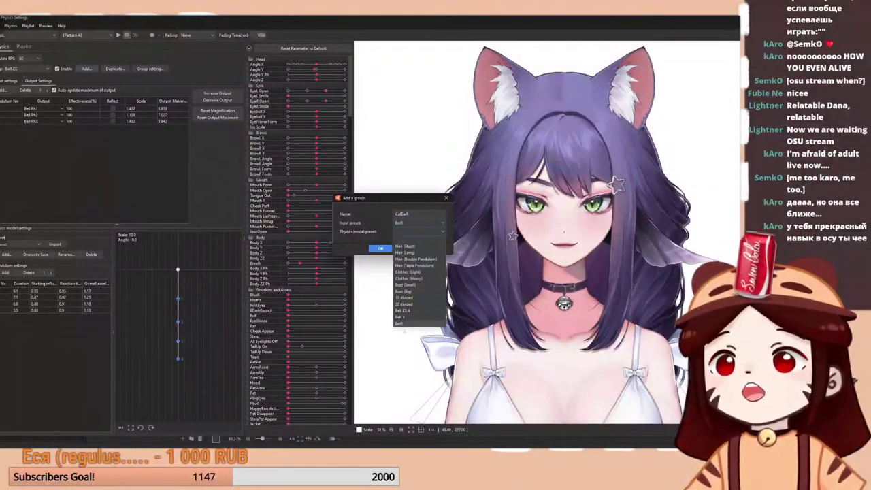
left_click(403, 324)
left_click(381, 250)
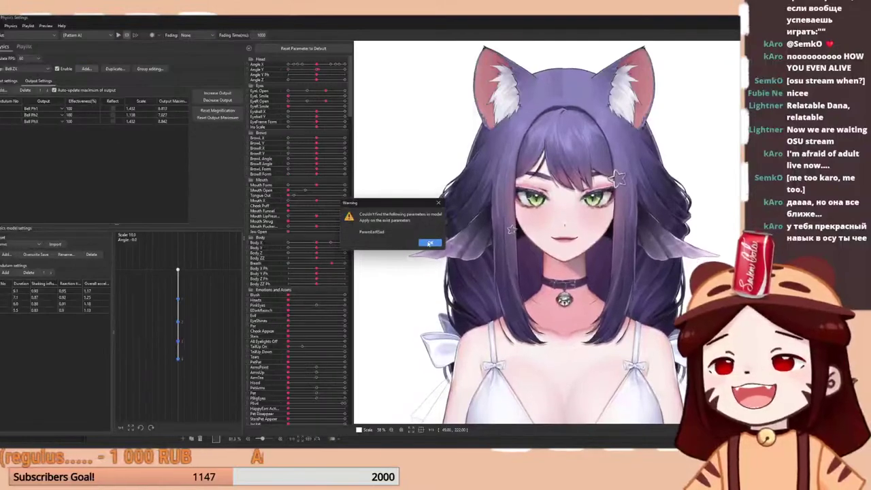
left_click(431, 243)
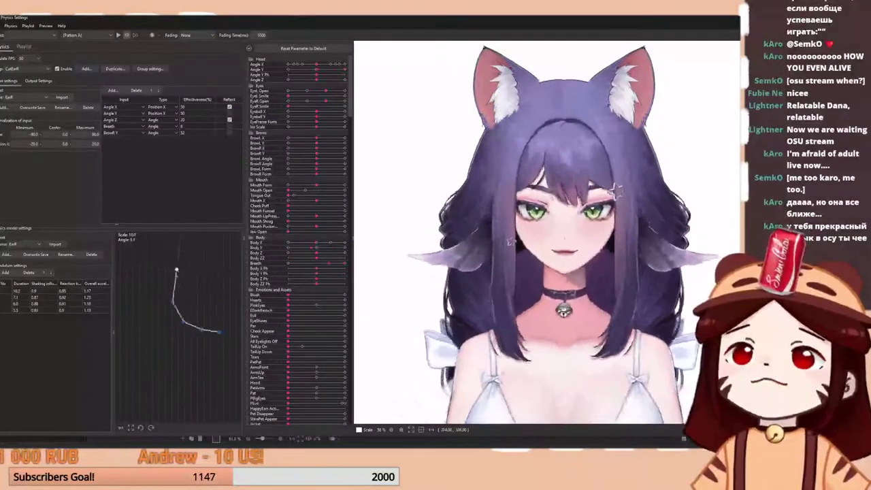
- Add CatEarR Ph1, CatEarR Ph2 and CatEarR Ph3 as output parameters of the CatEarR physics group
left_click(38, 80)
left_click(7, 90)
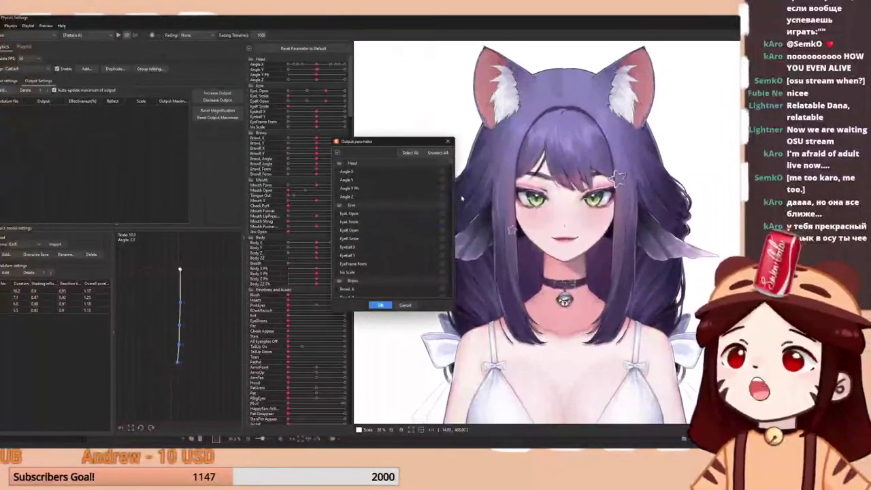
scroll(436, 214, "down", 15)
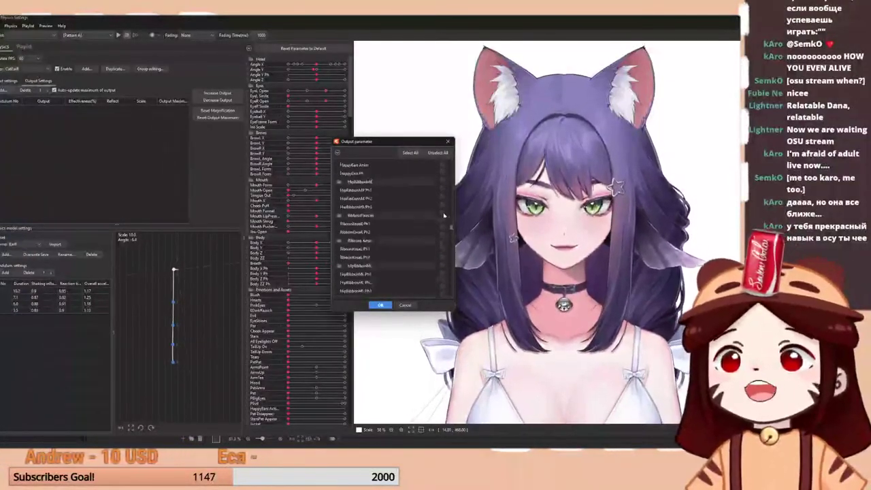
scroll(444, 216, "up", 6)
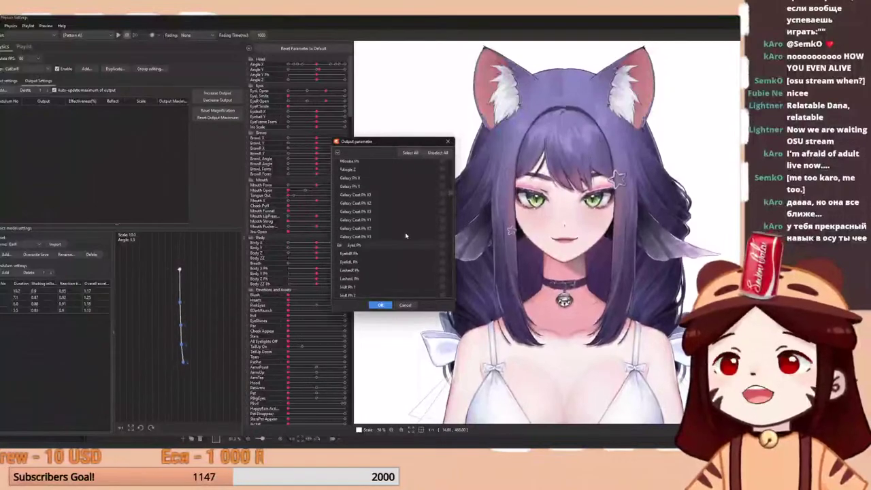
scroll(408, 231, "down", 10)
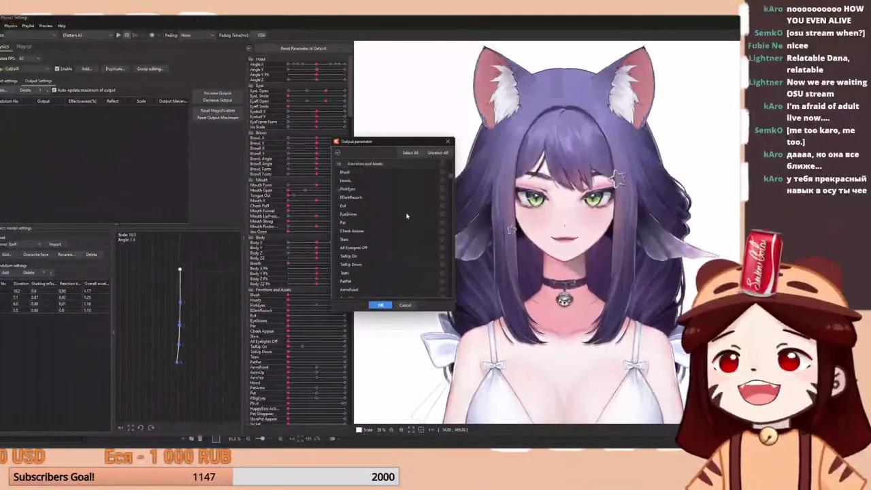
scroll(405, 217, "up", 8)
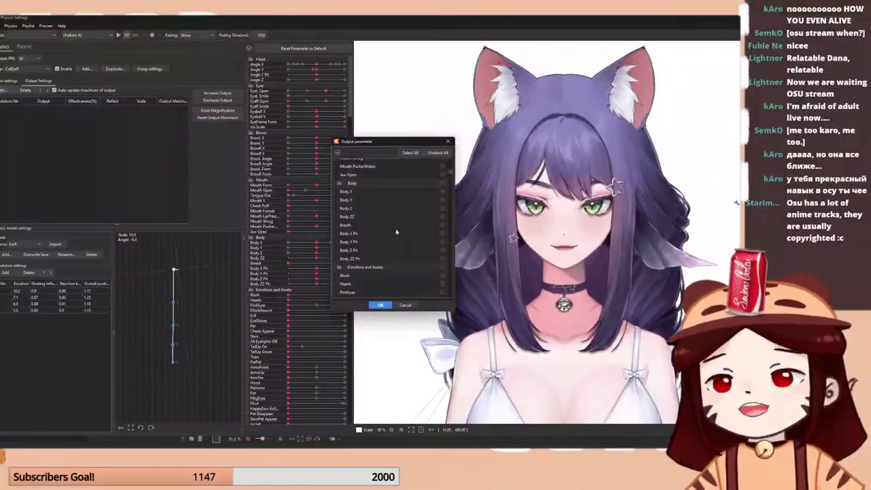
scroll(398, 218, "up", 5)
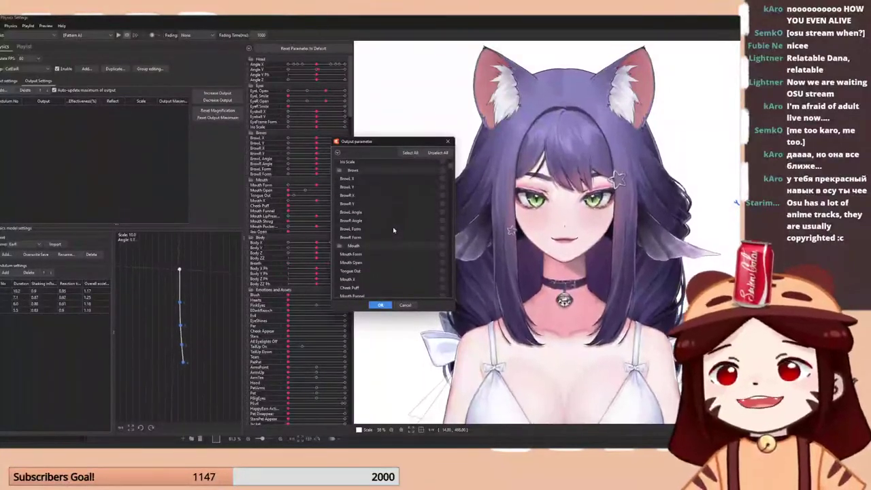
scroll(393, 227, "up", 3)
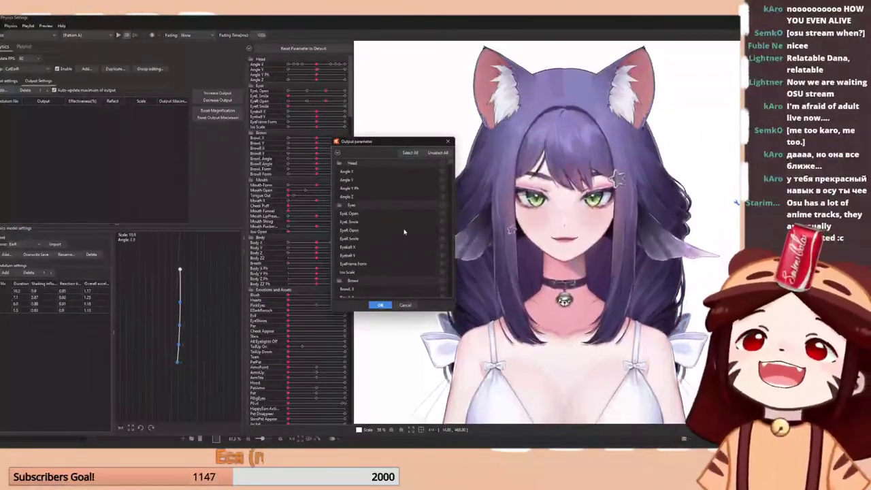
scroll(405, 216, "down", 3)
scroll(405, 216, "down", 8)
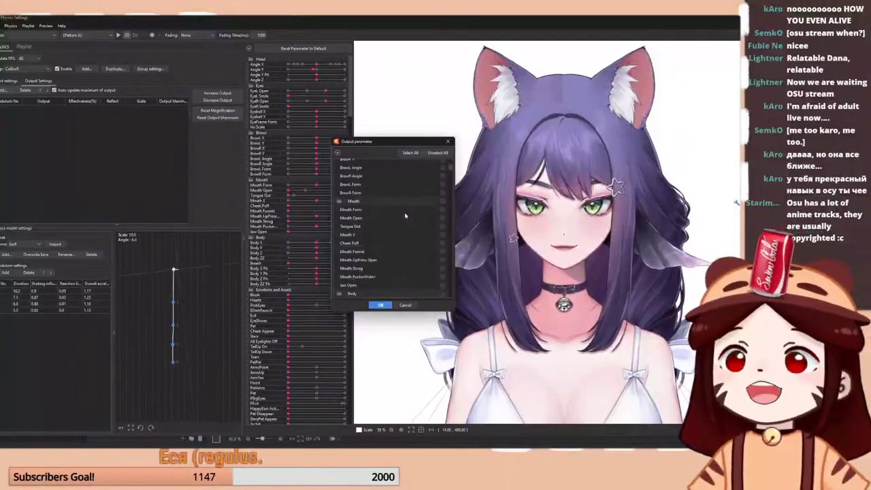
scroll(405, 215, "down", 8)
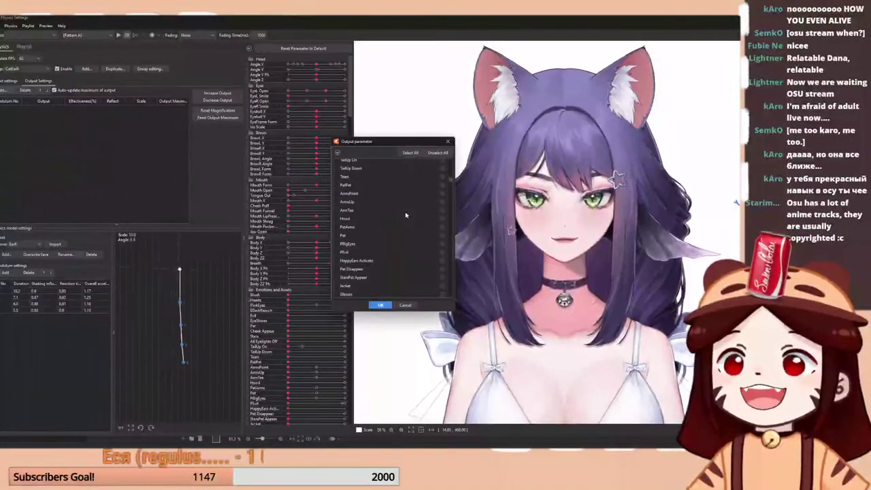
scroll(406, 215, "down", 6)
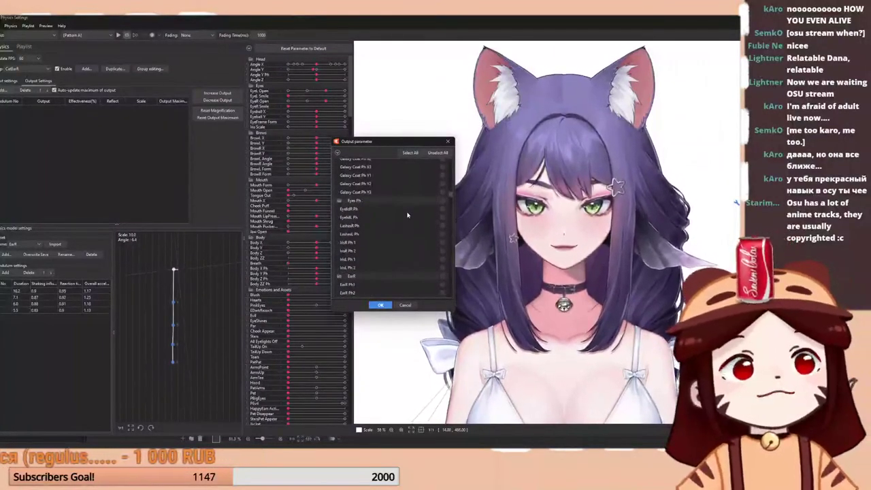
scroll(407, 216, "down", 8)
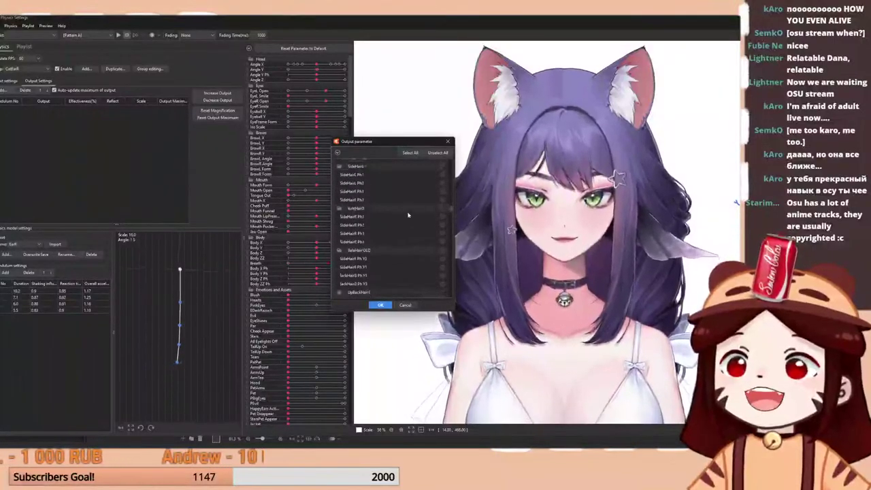
scroll(408, 218, "down", 8)
scroll(407, 218, "down", 6)
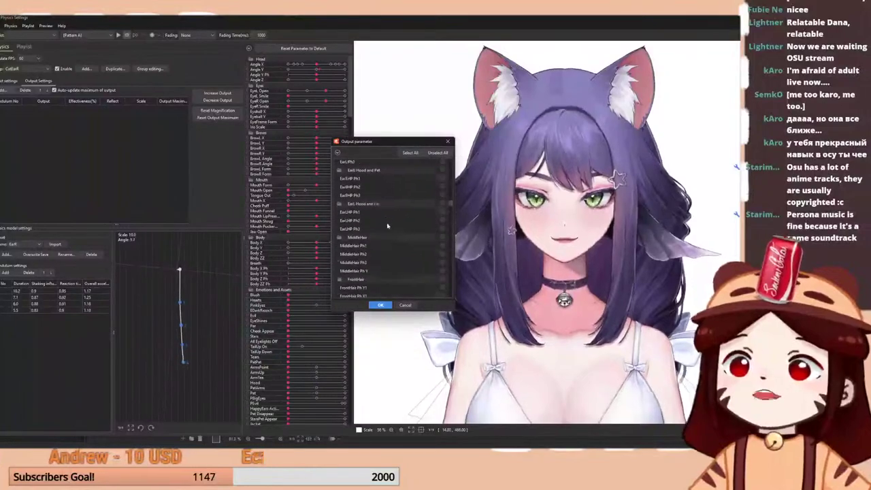
scroll(387, 226, "up", 3)
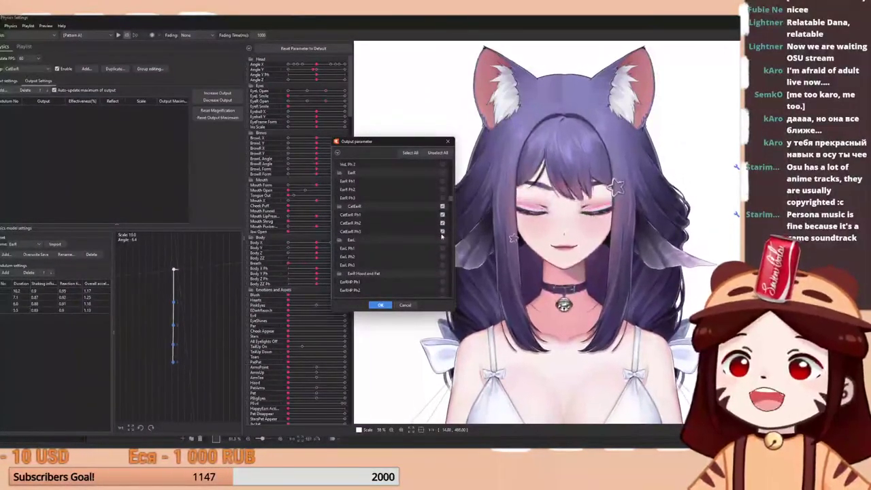
left_click(380, 305)
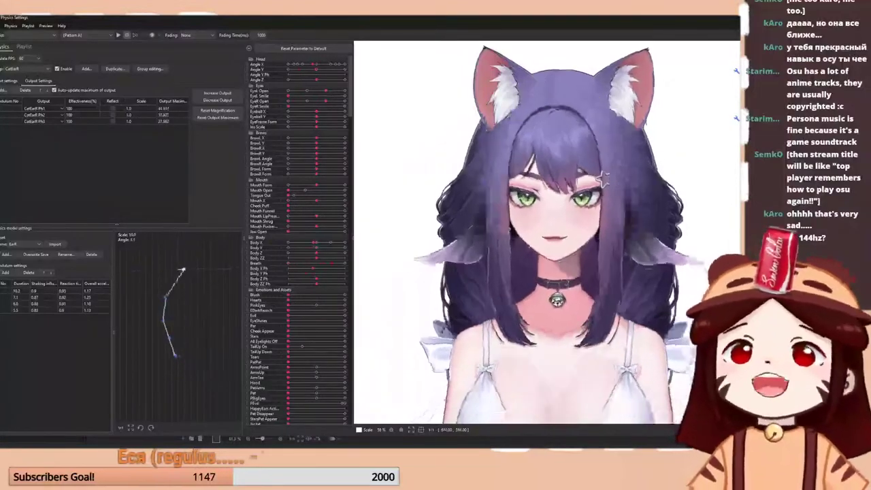
- Preview the cat ear physics on the moving model up close and return to the modeling view
scroll(611, 117, "up", 2)
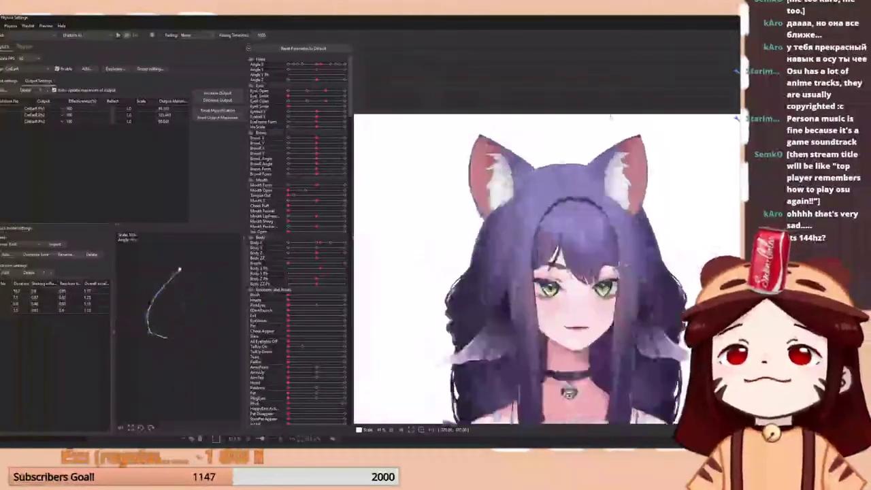
scroll(611, 117, "up", 3)
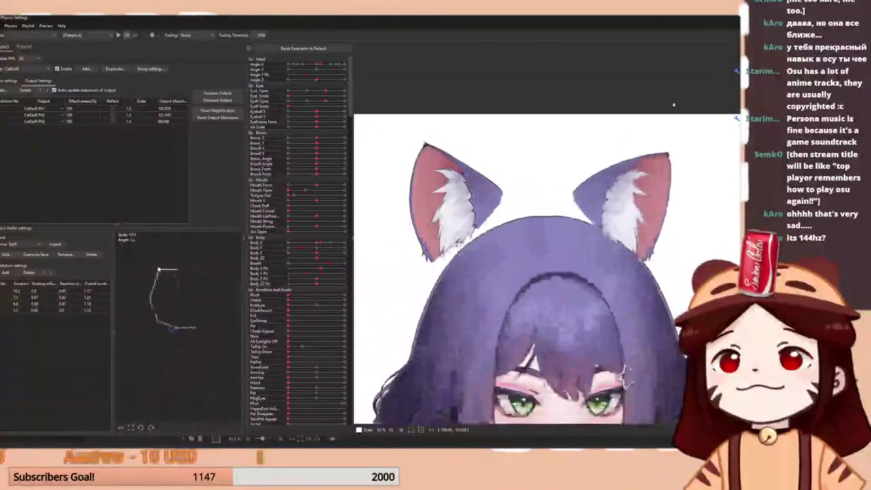
left_click(768, 18)
- Test the CatEarR Ph1 and CatEarR Ph2 parameters and check which deformer is keyed to them
scroll(386, 254, "up", 4)
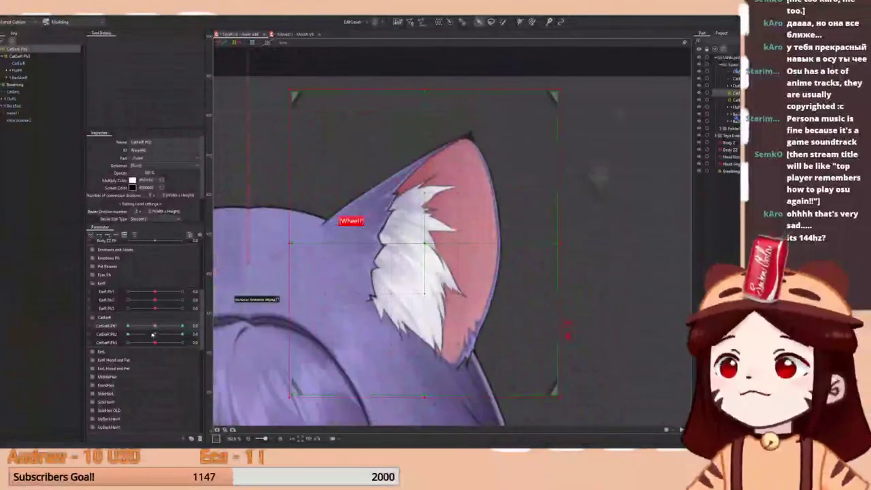
mouse_move(154, 334)
left_mouse_down()
mouse_move(126, 335)
mouse_move(183, 334)
mouse_move(184, 326)
mouse_move(142, 363)
mouse_move(105, 340)
mouse_move(116, 315)
mouse_move(173, 306)
mouse_move(190, 326)
mouse_move(186, 350)
mouse_move(166, 307)
mouse_move(136, 370)
mouse_move(182, 336)
mouse_move(113, 330)
mouse_move(167, 334)
left_mouse_up()
left_click(90, 327)
right_click(155, 337)
left_click(90, 336)
key("space")
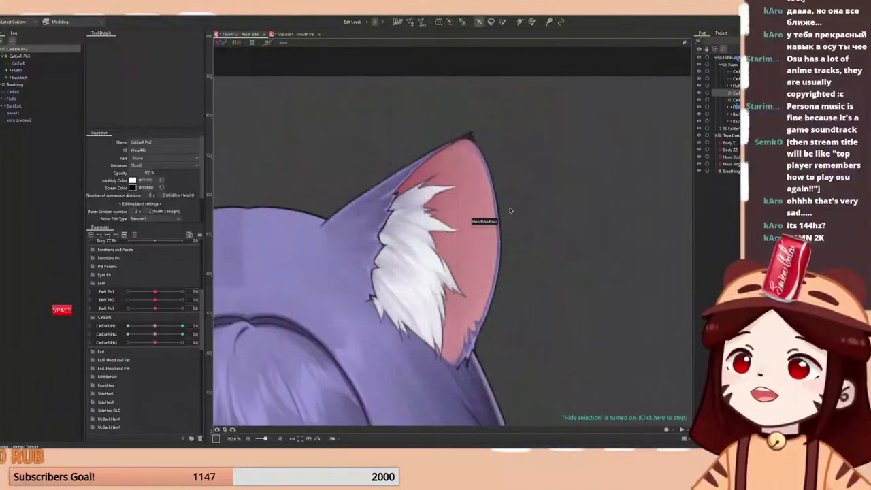
- Paste a copy of the CatEarR Ph2 deformer without its position-adjusting deformer and rename the copy CatEarR Ph1
scroll(510, 211, "down", 3)
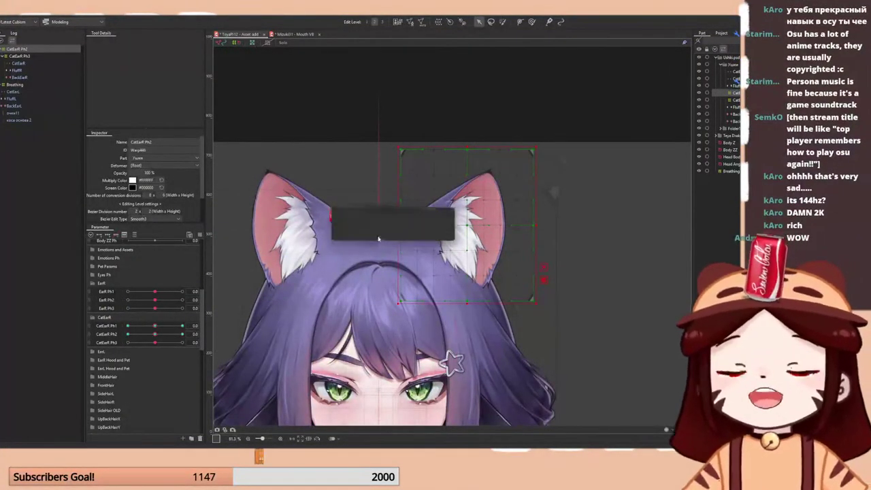
left_click(379, 238)
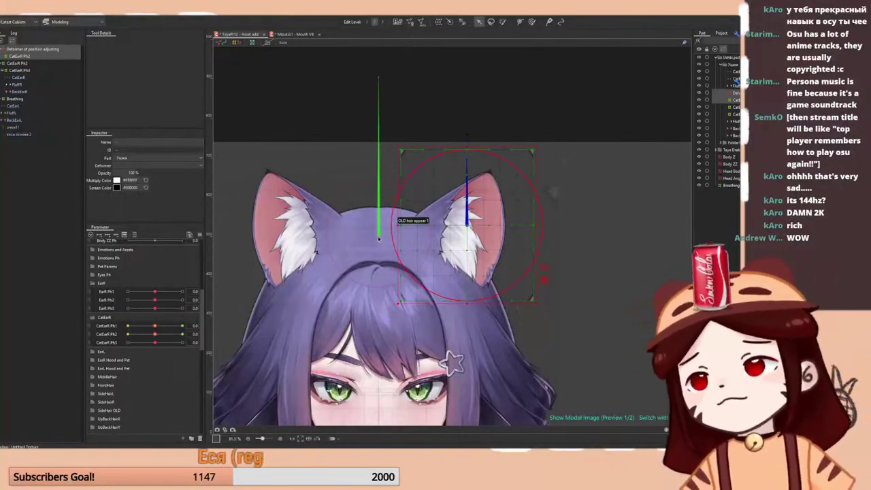
left_click(19, 49)
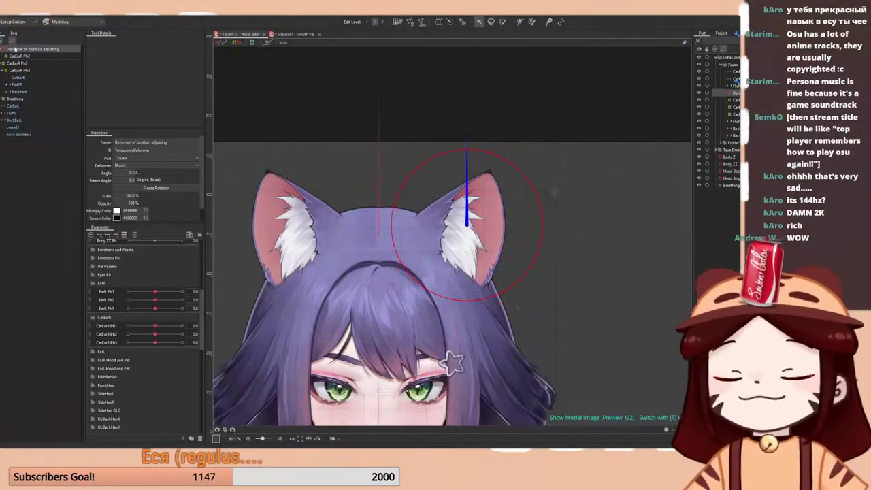
key("Delete")
left_click(19, 50)
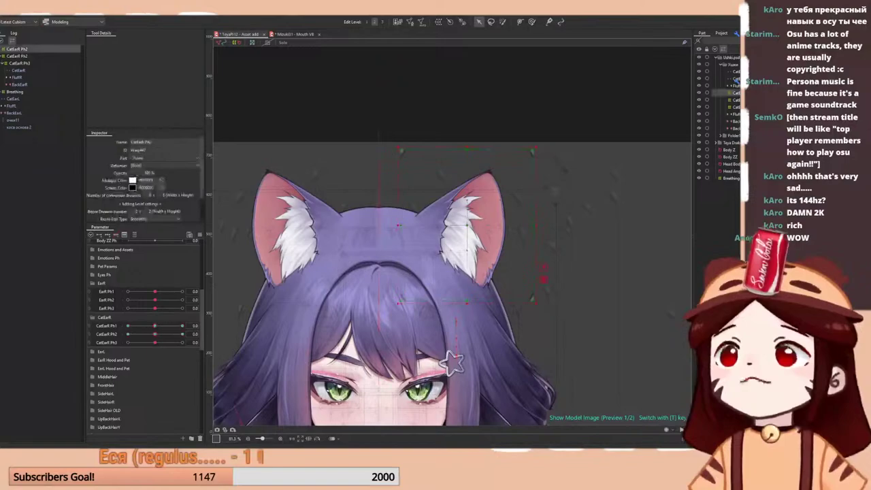
double_click(159, 143)
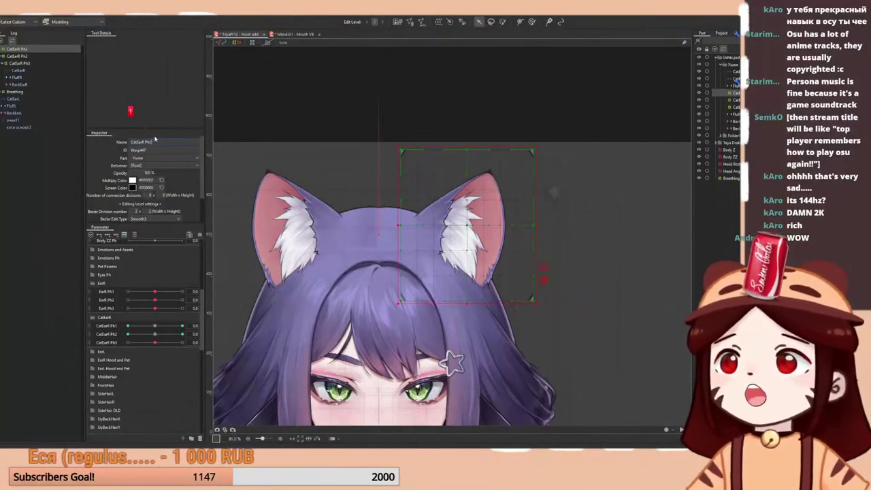
- Remove the CatEarR Ph1 keys from the CatEarR Ph2 deformer and the CatEarR Ph2 keys from the CatEarR Ph1 deformer
left_click(28, 55)
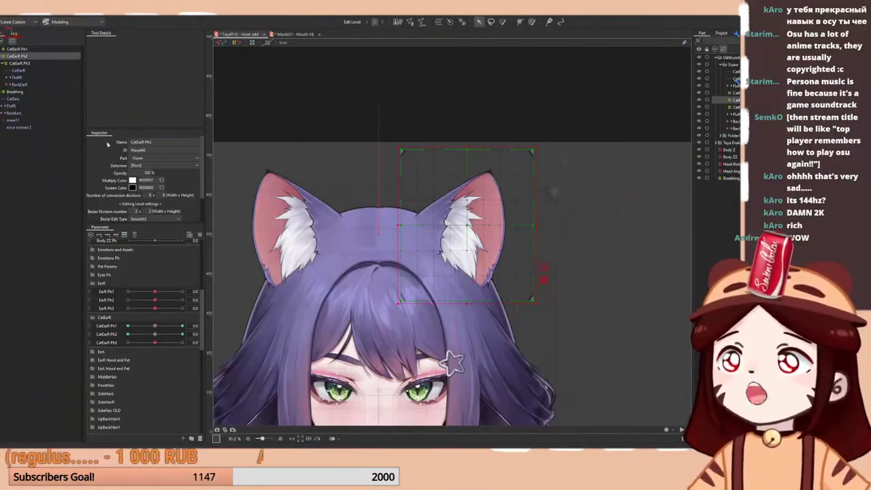
left_click(118, 327)
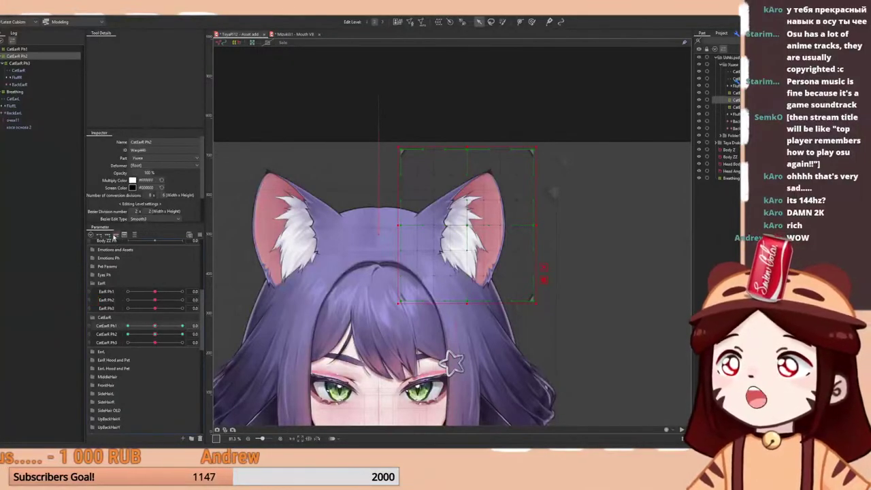
left_click(20, 57)
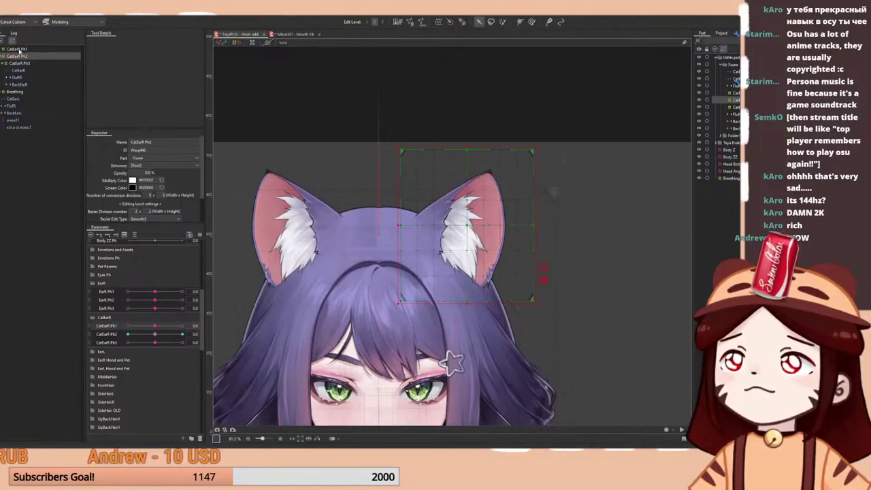
left_click(13, 49)
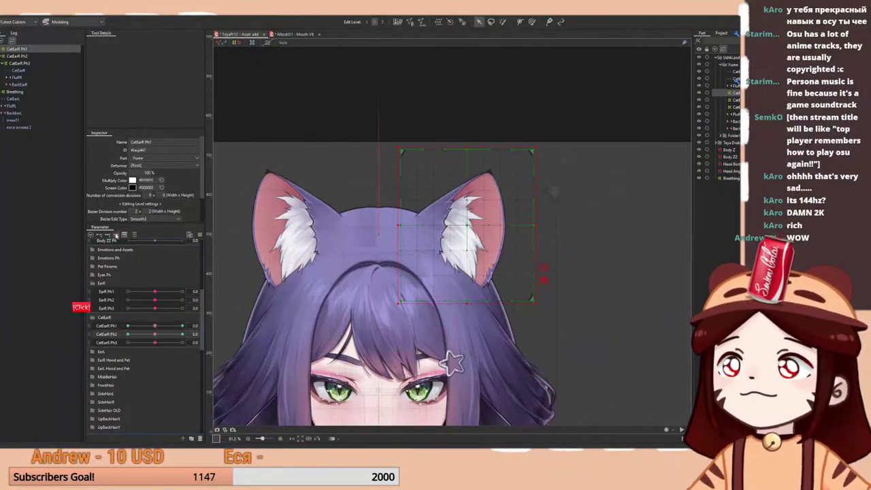
- Nest the CatEarR Ph2 deformer inside the CatEarR Ph1 deformer
left_click(25, 62)
left_click(29, 56)
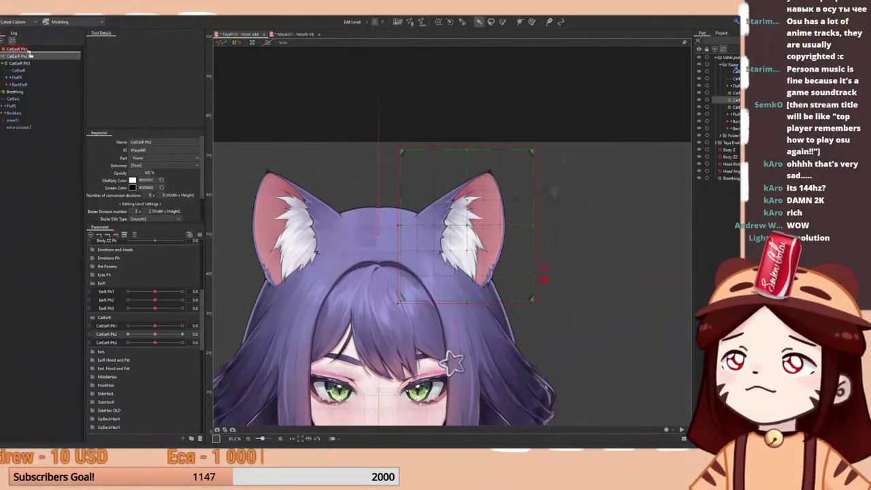
left_click_drag(23, 51, 22, 50)
left_click(21, 50)
- Preview the separated motions of the CatEarR Ph1 and CatEarR Ph2 parameters, returning each to 0.0
left_click_drag(154, 327, 107, 345)
left_click_drag(158, 328, 152, 358)
right_click(156, 326)
left_click(91, 327)
right_click(158, 339)
right_click(152, 357)
left_click(89, 336)
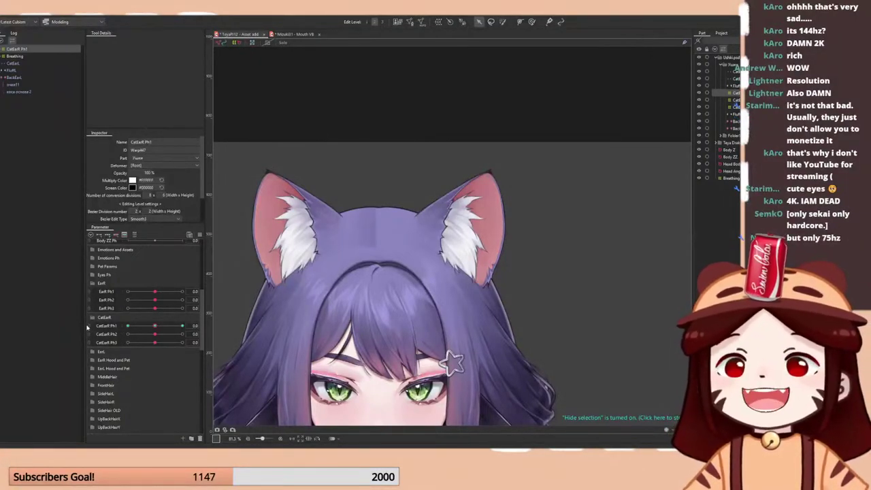
mouse_move(155, 327)
left_mouse_down()
mouse_move(121, 341)
mouse_move(185, 324)
mouse_move(156, 336)
left_mouse_up()
right_click(156, 336)
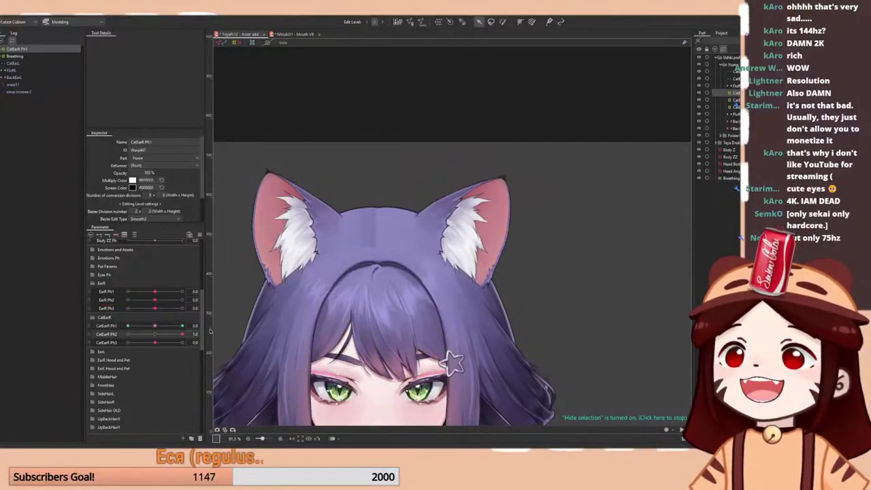
right_click(170, 327)
right_click(158, 334)
right_click(156, 328)
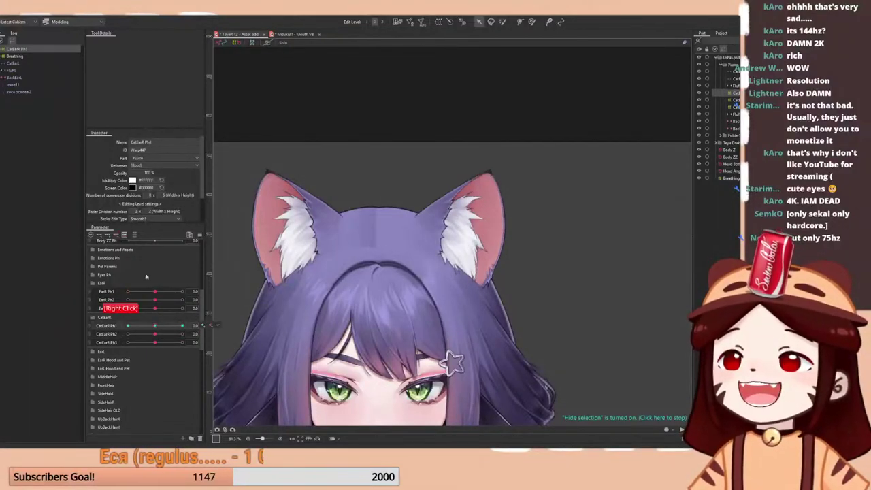
- Reopen the physics settings, preview the ear motion on the whole model and return to the modeling view
left_click(24, 15)
left_click(37, 145)
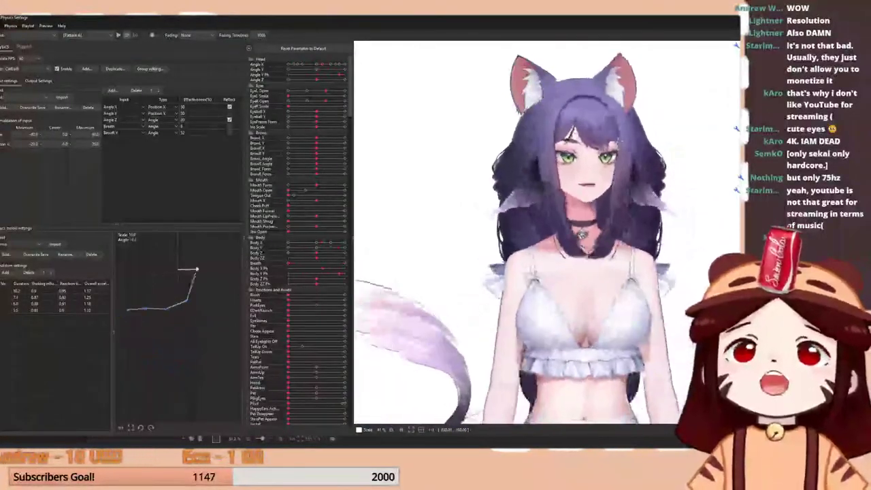
key("alt+Tab")
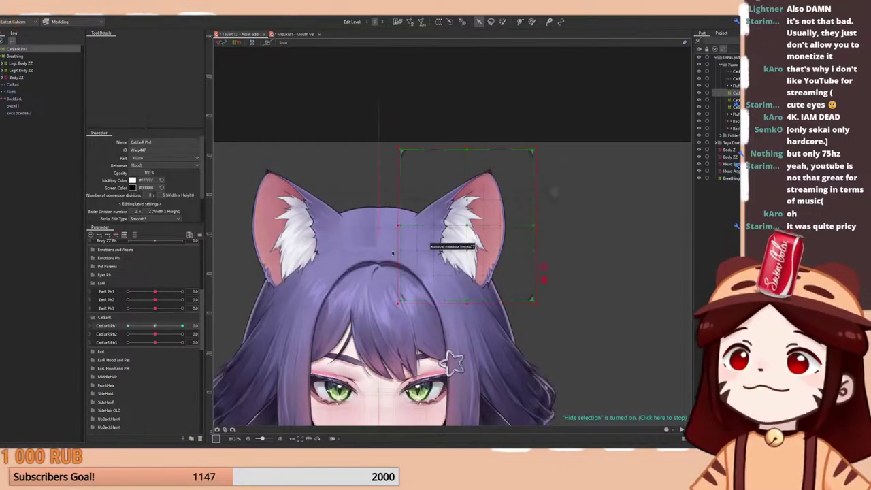
- Locate the head deformers through the hair part and parent the CatEarR Ph1 deformer to Head Angle Z
scroll(370, 211, "up", 2)
left_click(370, 211)
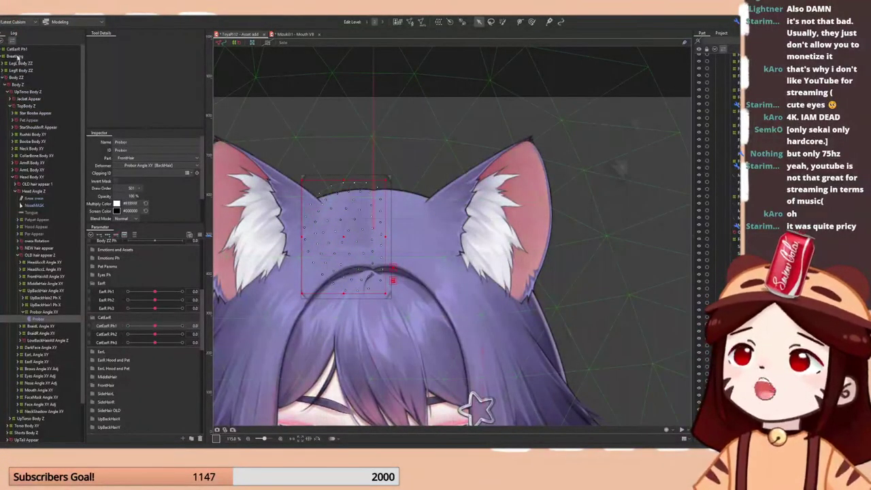
left_click_drag(20, 50, 38, 193)
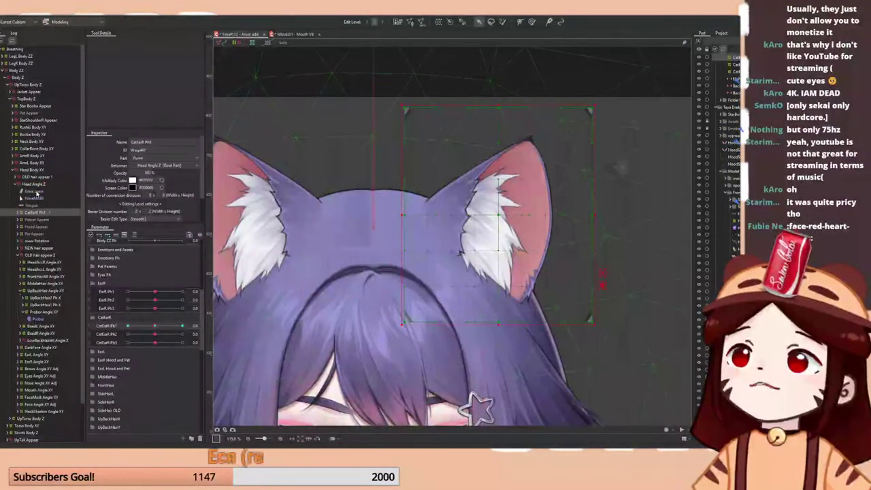
- Open the physics settings, preview how the reparented right cat ear follows the head's movement, and go back to modeling
left_click(5, 24)
mouse_move(34, 137)
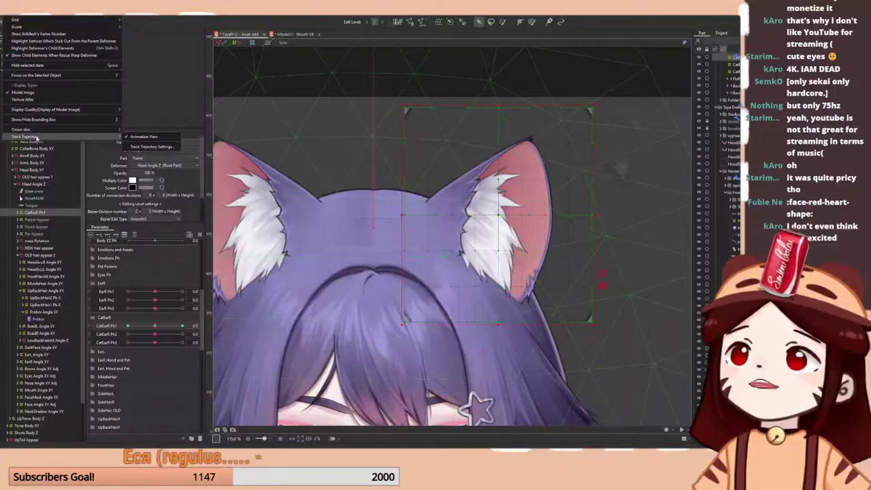
mouse_move(29, 17)
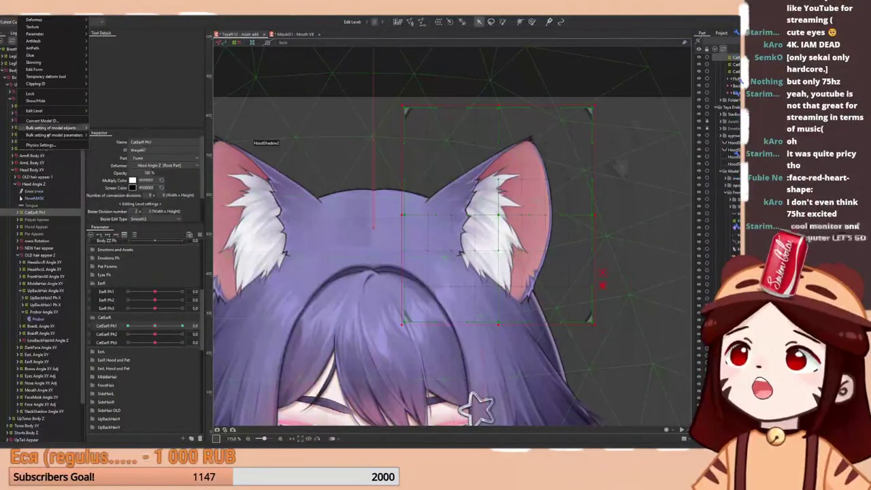
left_click(41, 145)
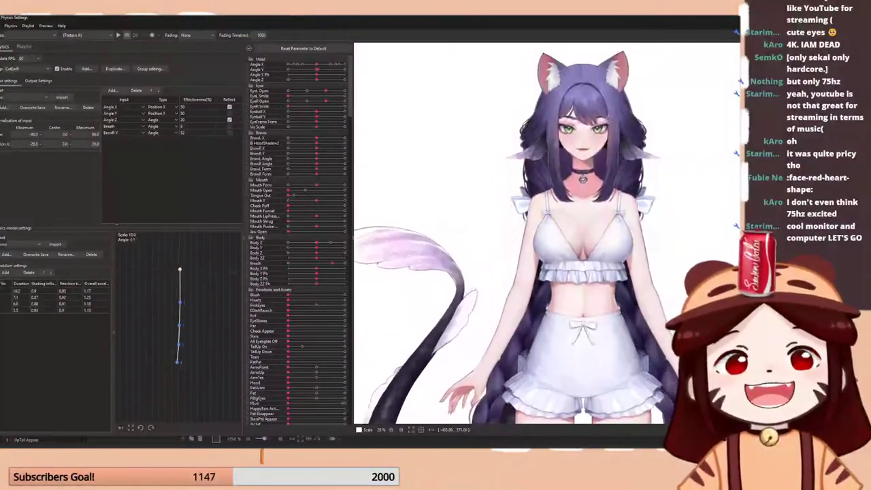
scroll(591, 76, "up", 4)
left_click_drag(591, 76, 501, 361)
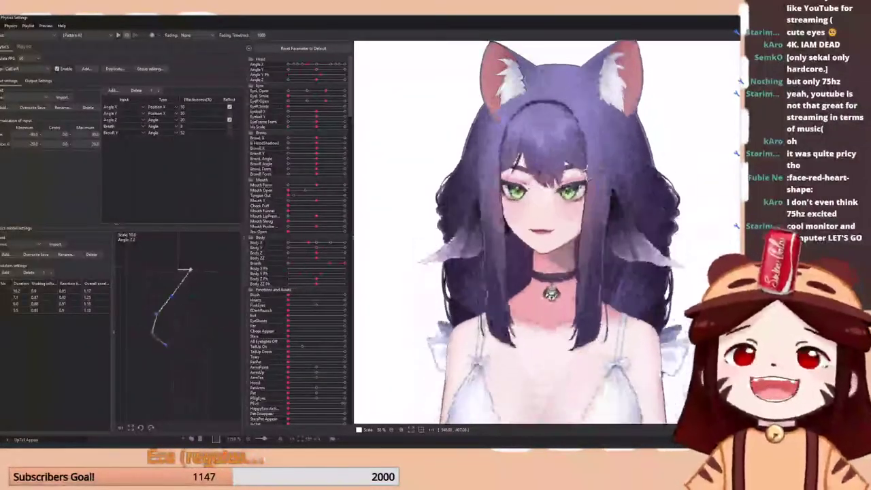
left_click_drag(504, 299, 661, 333)
scroll(599, 78, "down", 2)
scroll(599, 78, "up", 4)
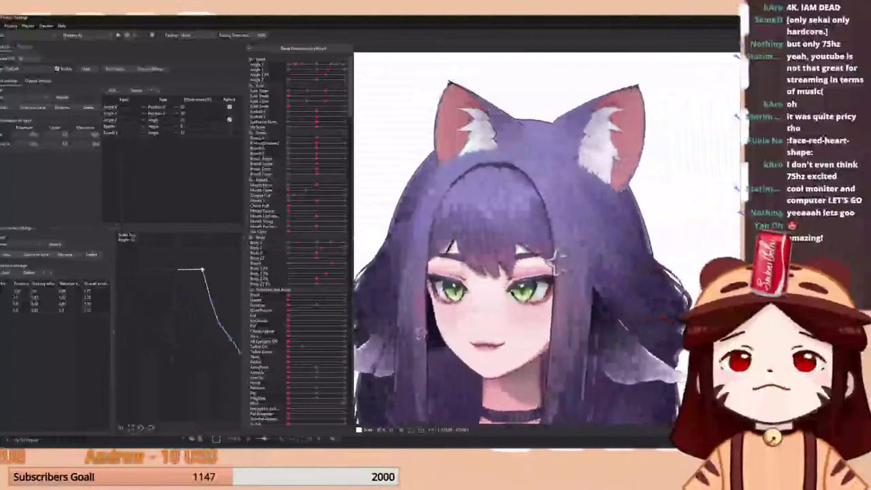
key("alt+Tab")
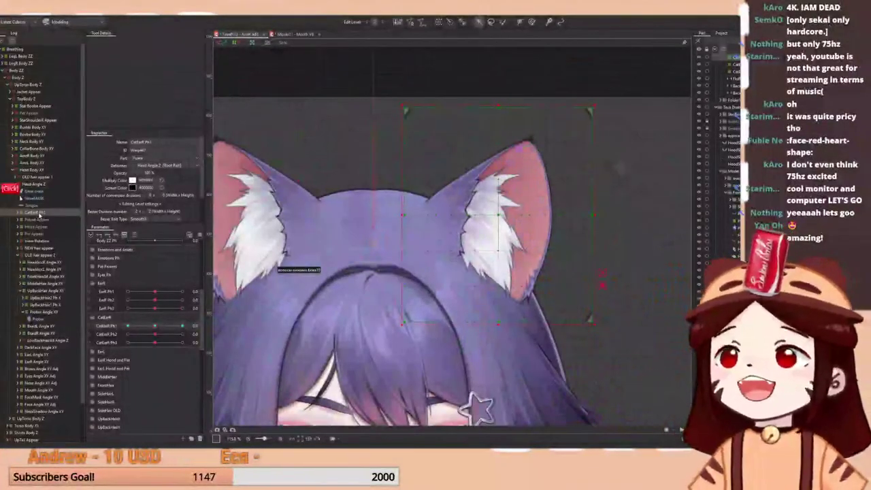
- Create a warp deformer named CatEarR Angle XY as the parent of the CatEarR Ph1 deformer
scroll(608, 165, "down", 3)
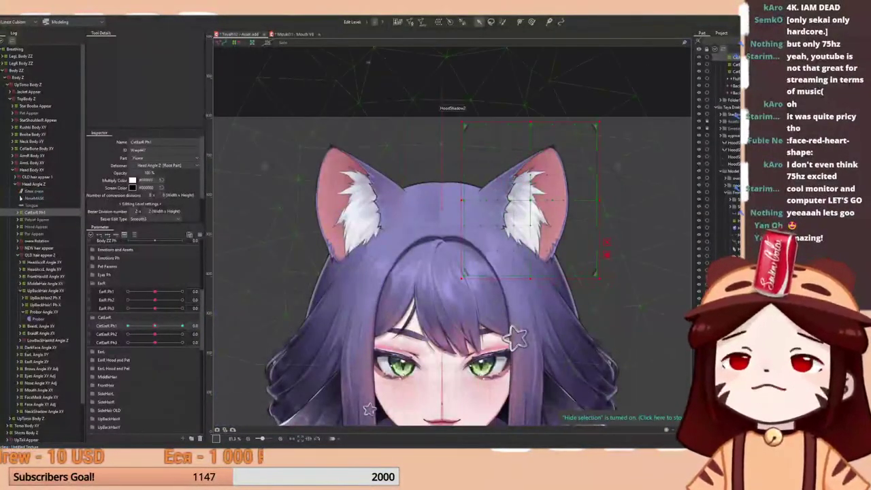
left_click(439, 21)
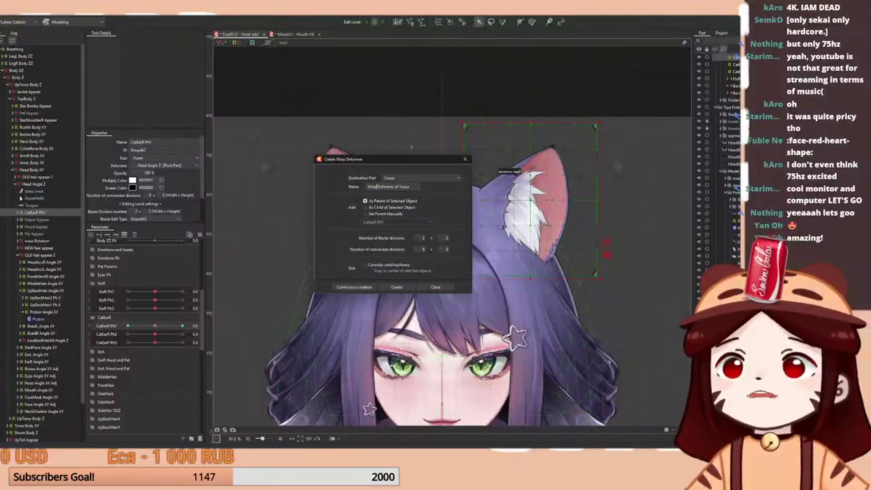
key("ctrl+a")
key("BackSpace")
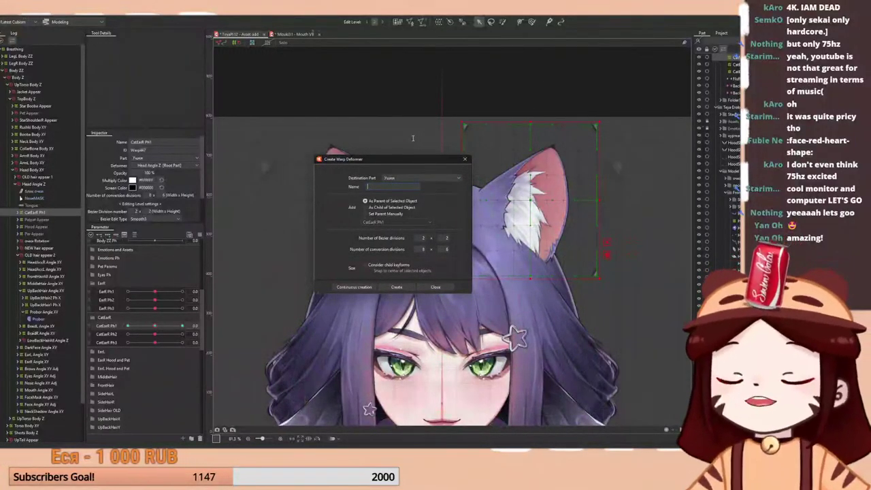
type("Hea")
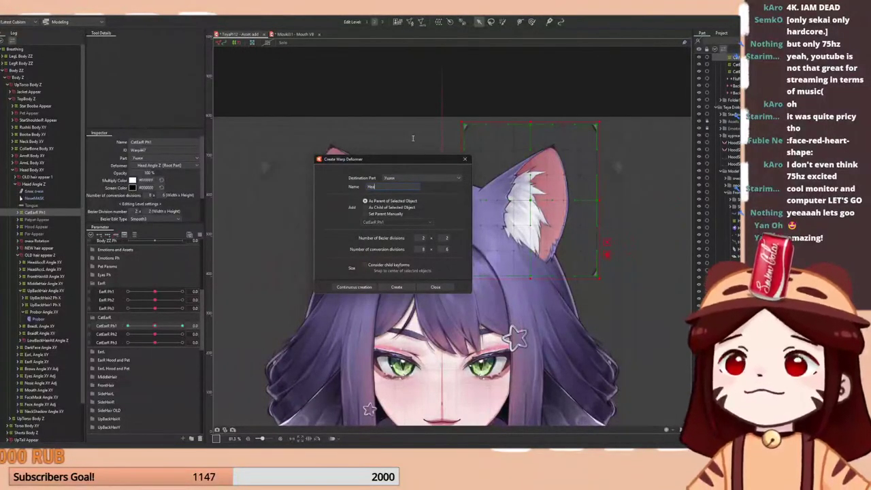
key("BackSpace")
key("BackSpace")
key("BackSpace")
type("Ca")
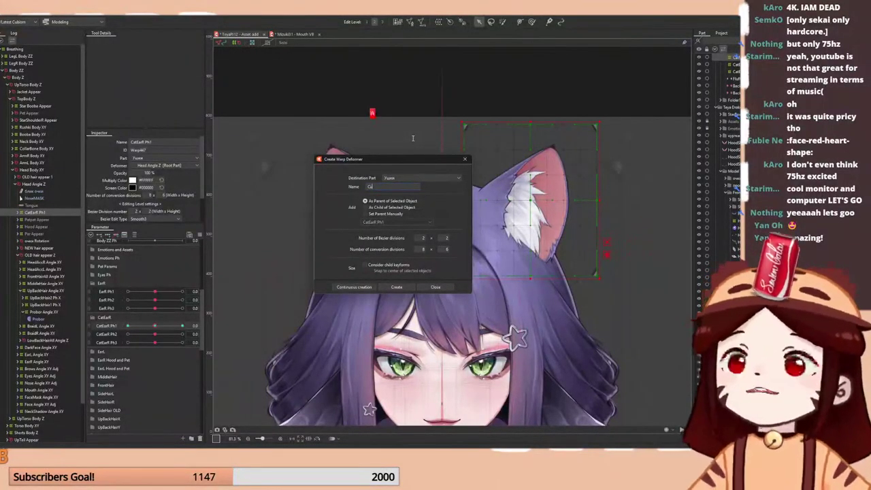
type("tE")
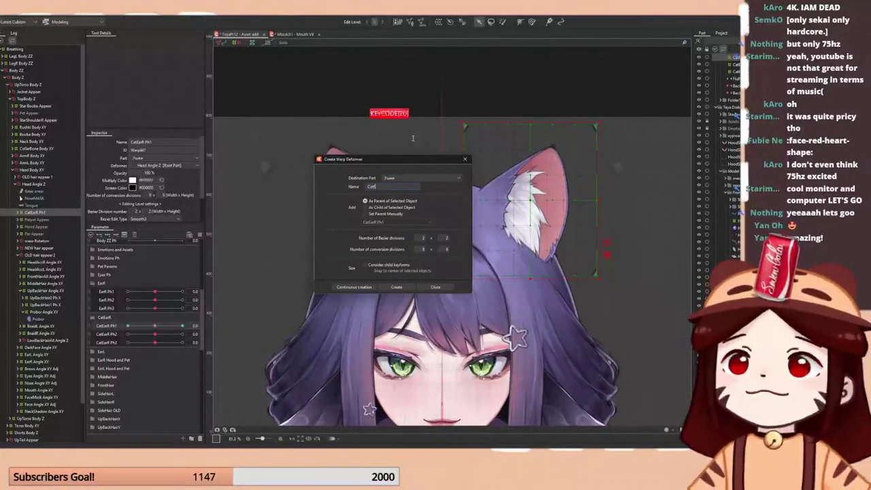
type("arR")
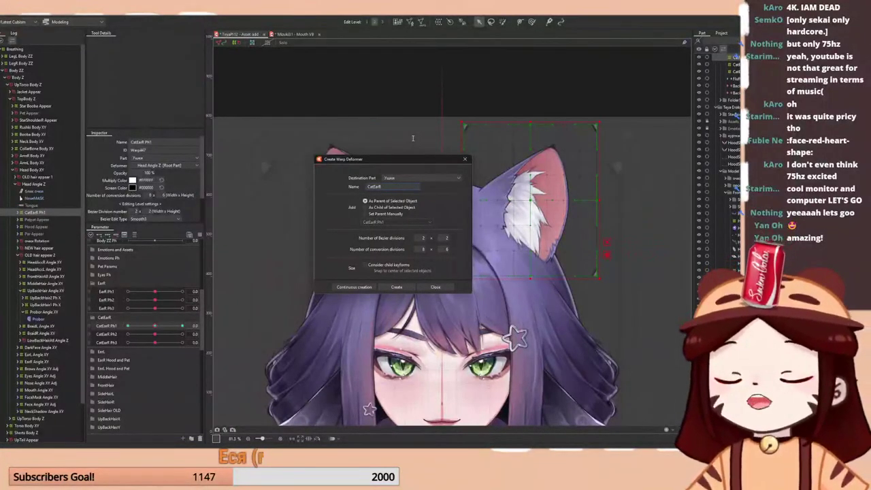
type(" SA")
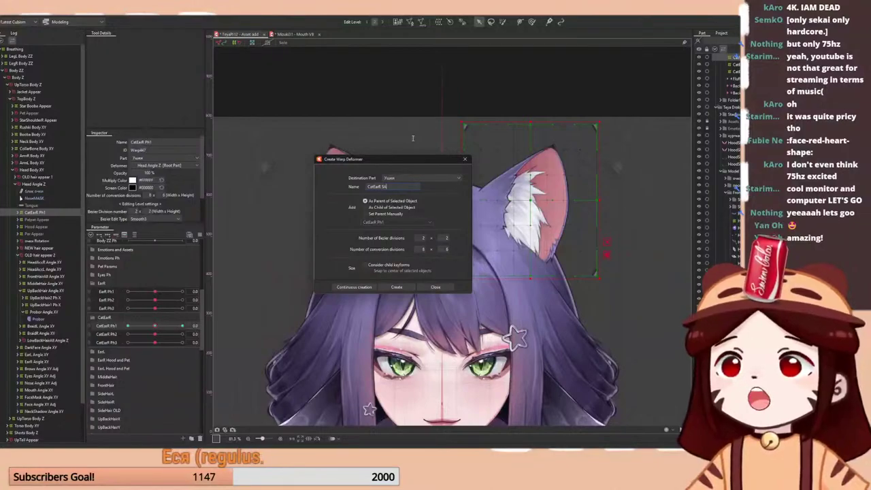
key("BackSpace")
key("BackSpace")
type("Angle")
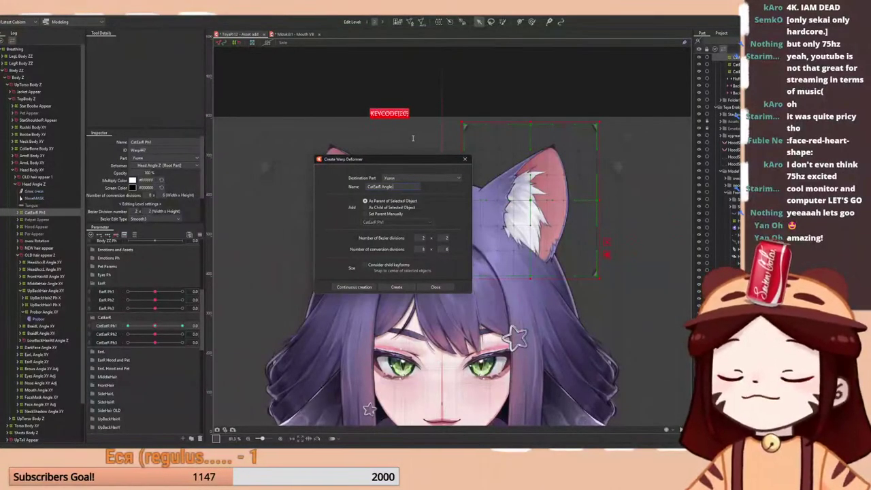
type(" Z")
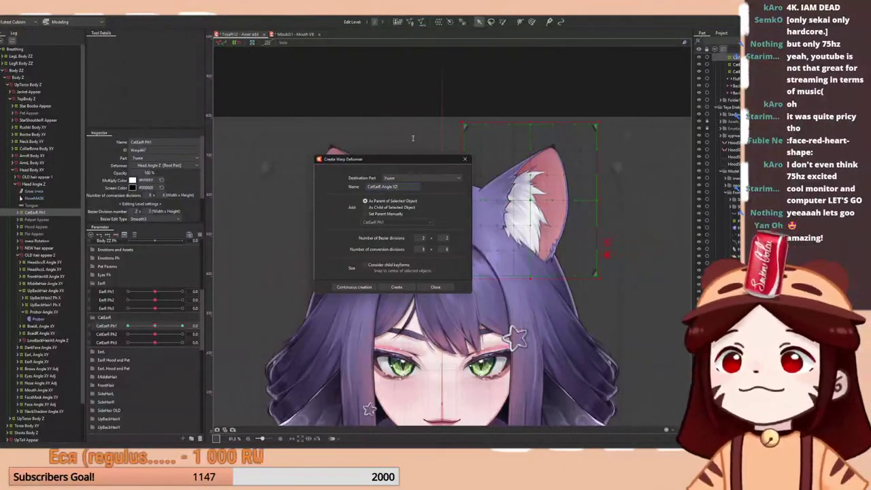
left_click(398, 287)
- Enlarge the CatEarR Angle XY deformer's frame to contain the ear at both extremes of CatEarR Ph1, restoring that parameter to 0.0
left_click(607, 114, "ctrl")
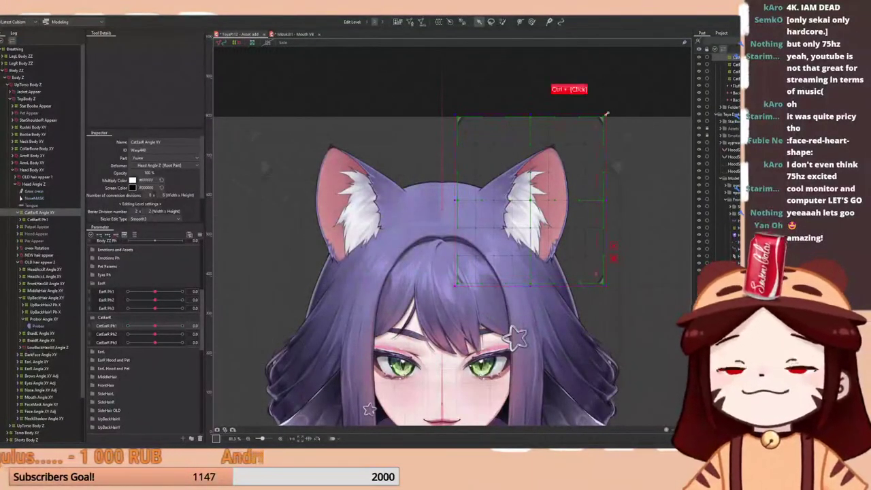
left_click(607, 114, "ctrl+shift")
left_click_drag(155, 326, 182, 326)
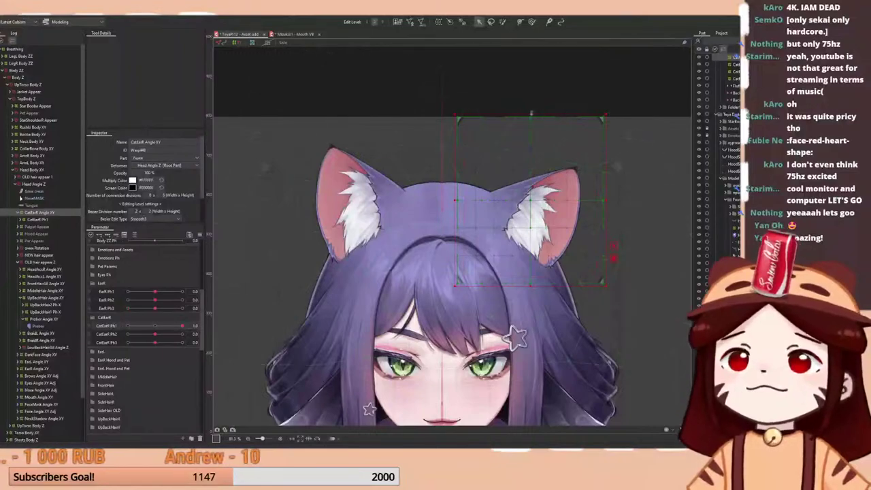
left_click_drag(608, 200, 629, 207)
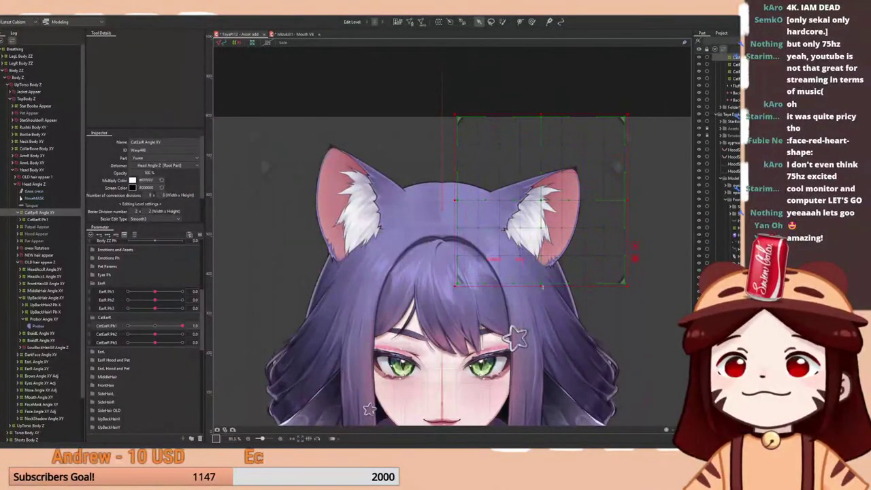
left_click_drag(543, 287, 542, 298)
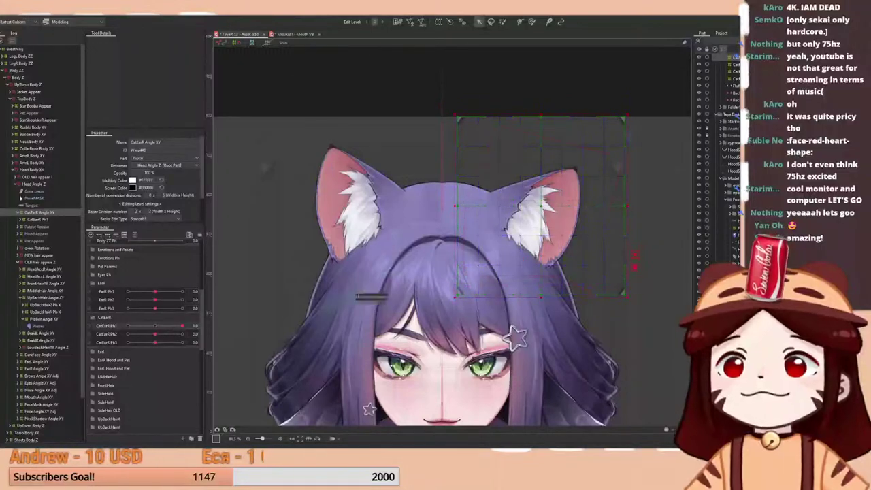
left_click_drag(169, 327, 128, 326)
left_click_drag(539, 115, 541, 109)
left_click_drag(461, 204, 446, 202)
left_click(155, 327)
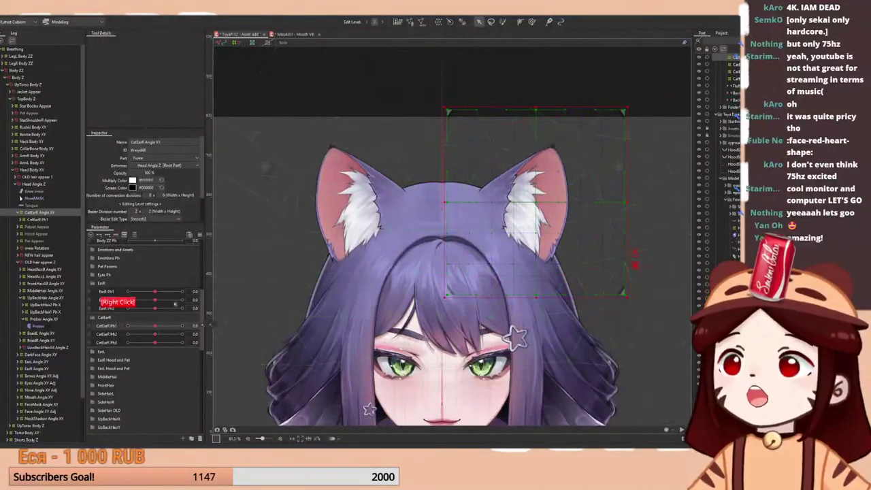
- Add three keyforms on the head's Angle X parameter to CatEarR Angle XY and set Angle X to -30.0
scroll(552, 207, "down", 2)
scroll(151, 285, "up", 5)
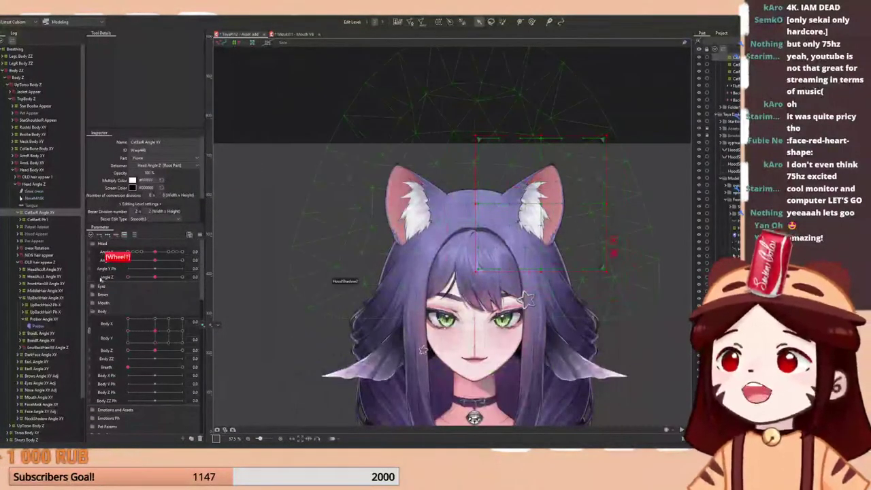
left_click_drag(133, 255, 120, 261)
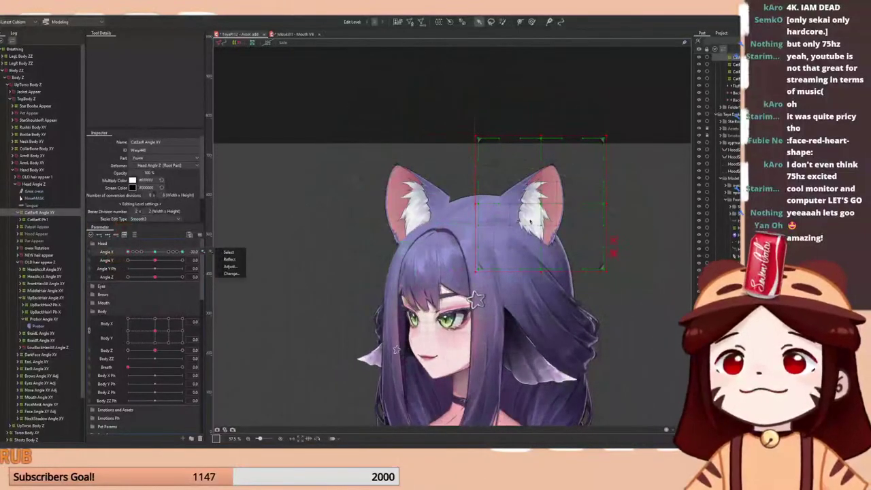
scroll(571, 218, "up", 2)
key("ctrl+t")
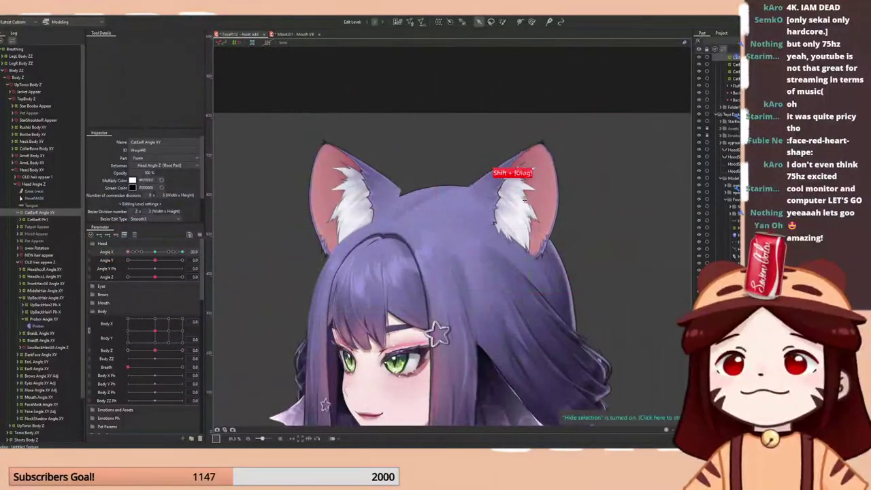
right_click(153, 252)
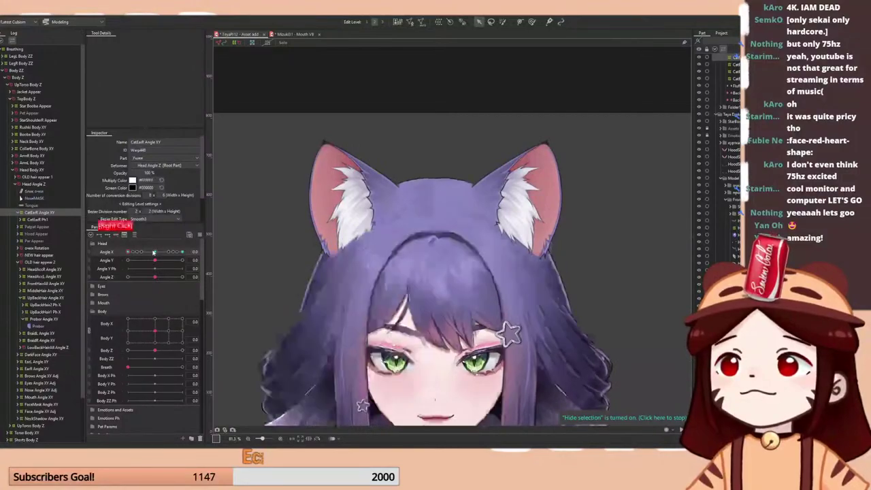
left_click_drag(154, 252, 118, 271)
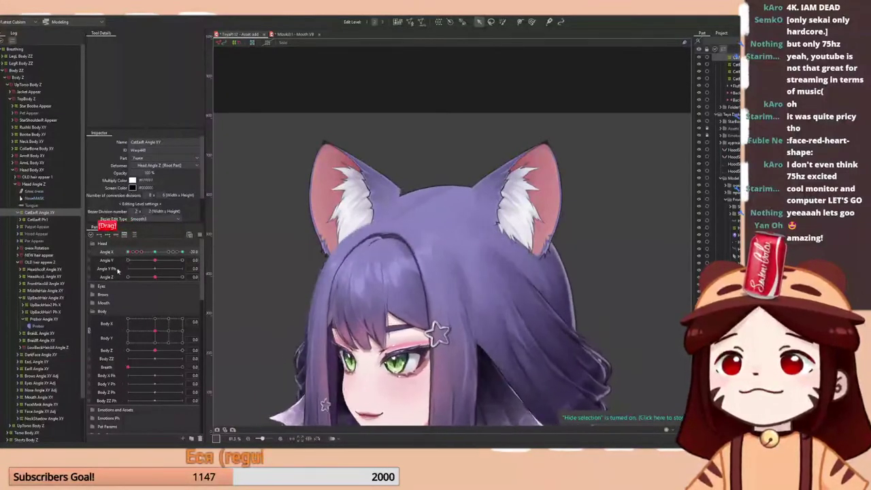
- Try shifting the right cat ear inward and slightly down at Angle X -30.0, then undo the shift
mouse_move(538, 204)
left_mouse_down()
mouse_move(519, 196)
mouse_move(527, 201)
mouse_move(512, 207)
left_mouse_up()
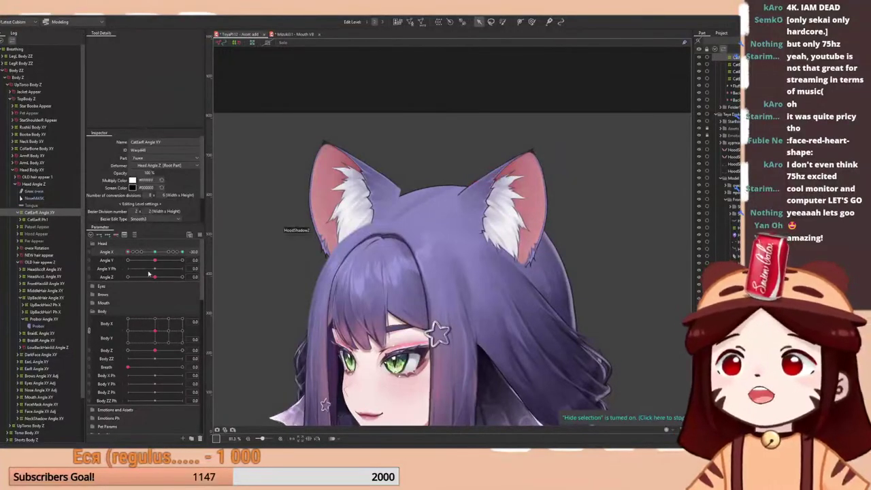
left_click_drag(156, 252, 125, 262)
key("ctrl+z")
key("ctrl+z")
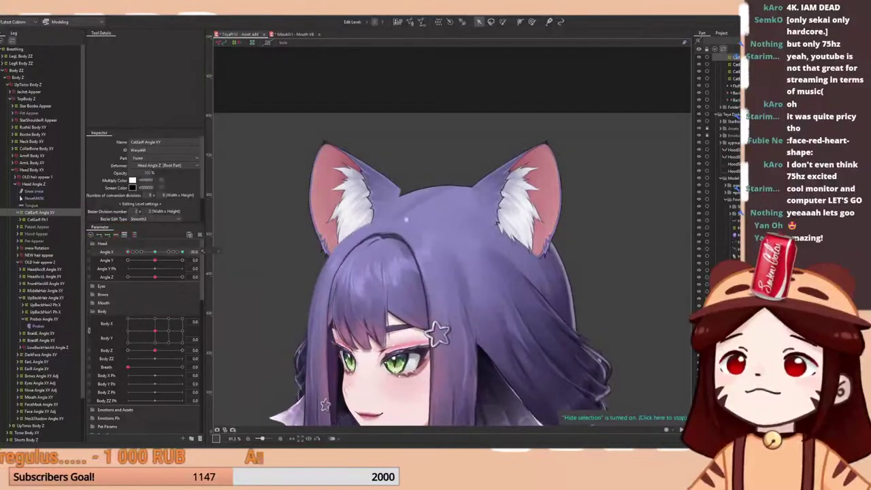
- Move the CatEarR Angle XY deformer inward and slightly down at Angle X -30.0, checking the turn from the front pose
left_click_drag(529, 195, 514, 196)
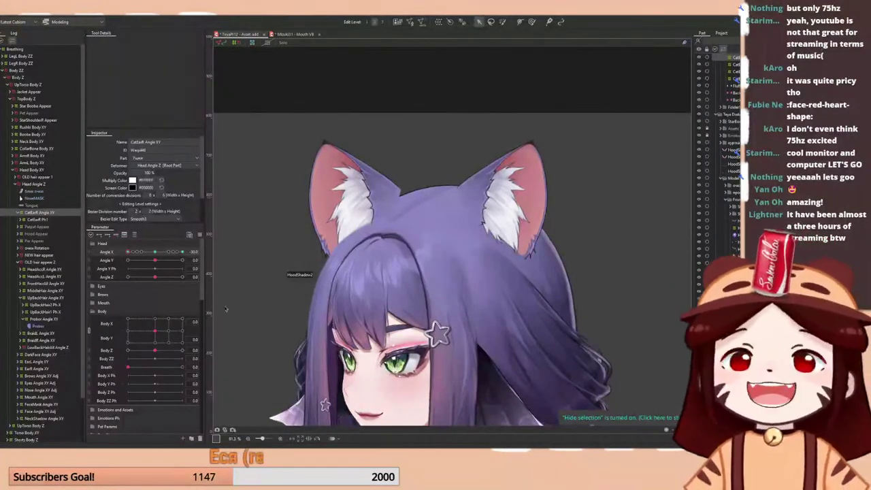
left_click_drag(155, 253, 117, 262)
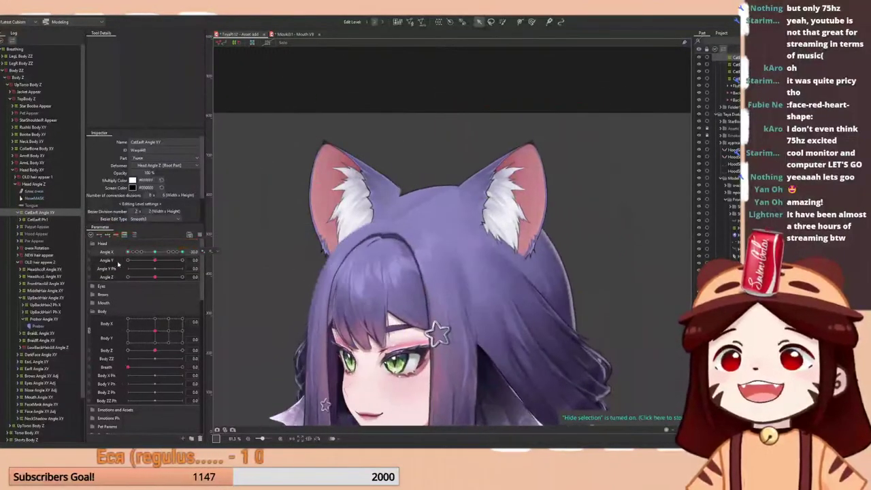
key("space")
left_click_drag(517, 200, 516, 205, "shift")
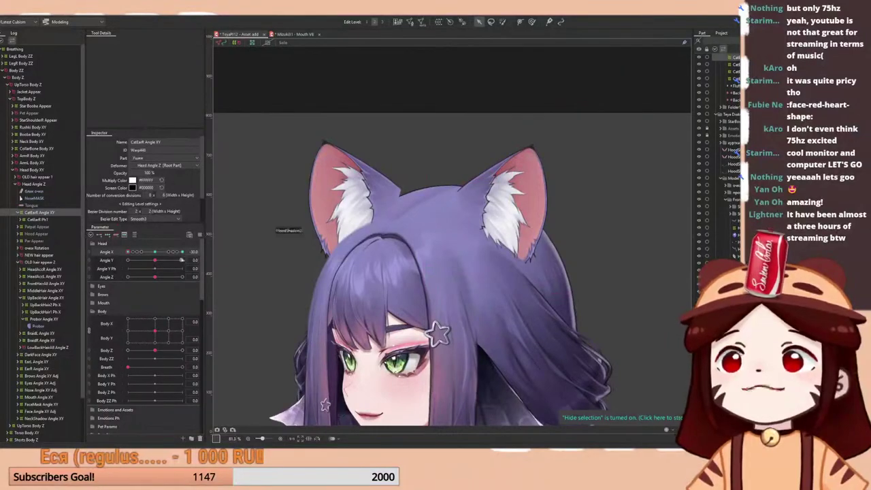
key("space")
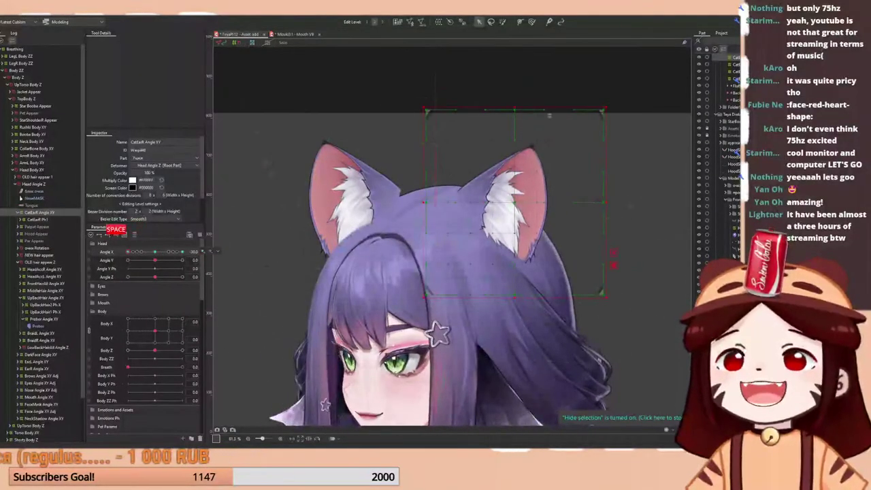
- Bend the upper and middle control points of CatEarR Angle XY inward at Angle X -30.0 and preview the head turn
left_click_drag(515, 111, 508, 114, "shift")
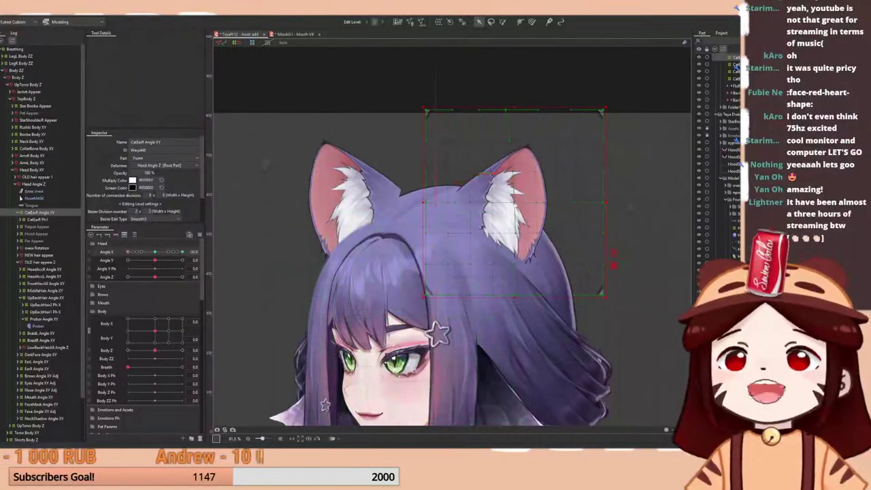
key("super")
type("z")
left_click_drag(516, 203, 510, 205, "shift")
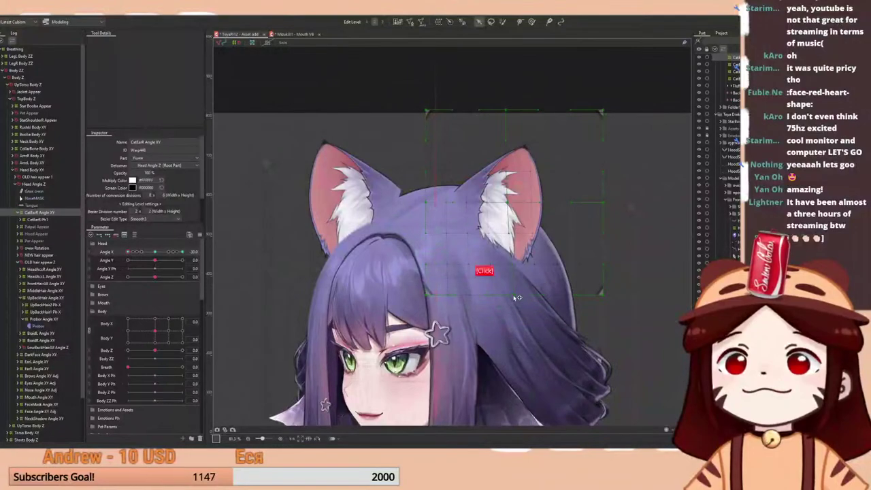
left_click_drag(182, 252, 127, 256)
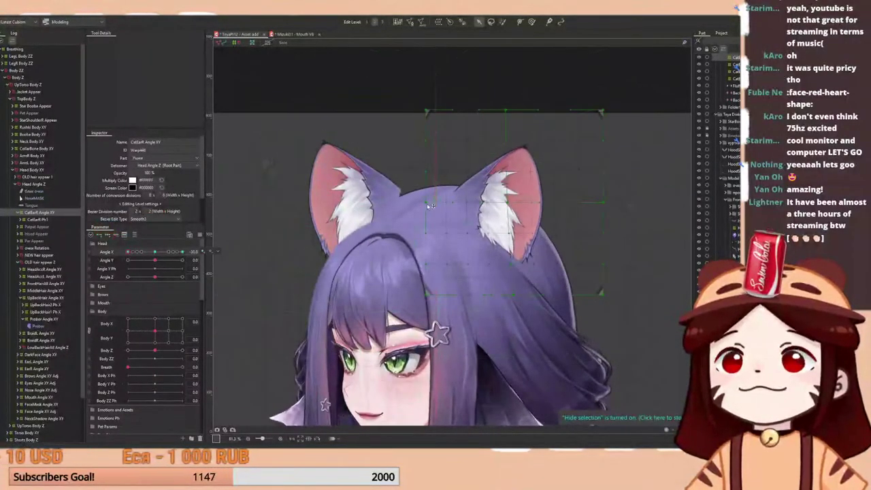
- Examine the right cat ear's motion by sweeping the head's Angle X between the front pose and -30.0
scroll(429, 205, "down", 3)
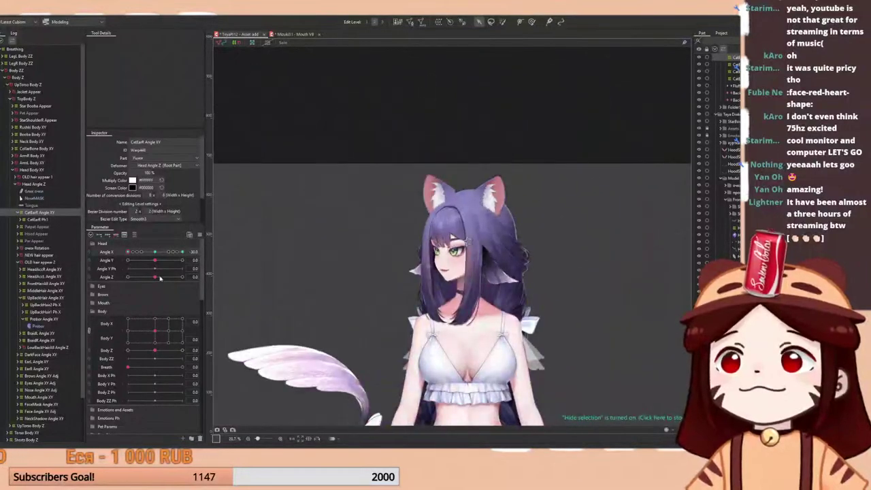
scroll(477, 198, "up", 3)
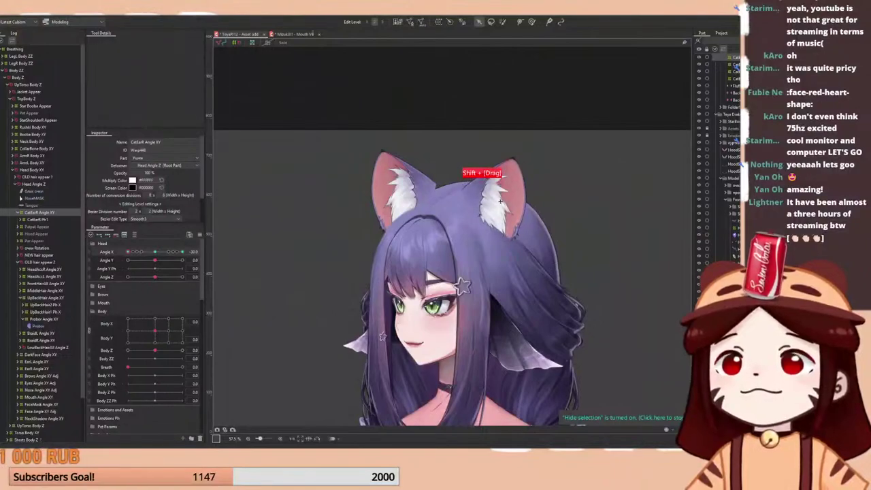
scroll(363, 228, "down", 2)
scroll(363, 228, "down", 2)
key("space")
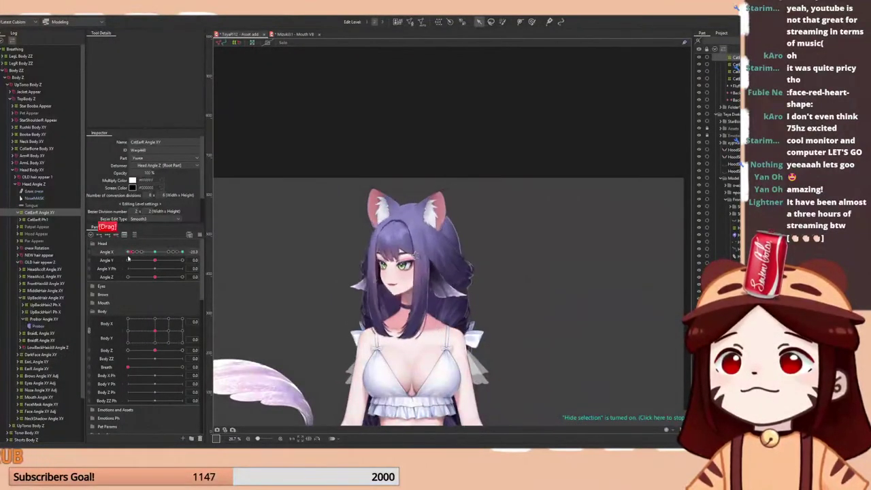
scroll(411, 211, "up", 4)
scroll(411, 211, "down", 2)
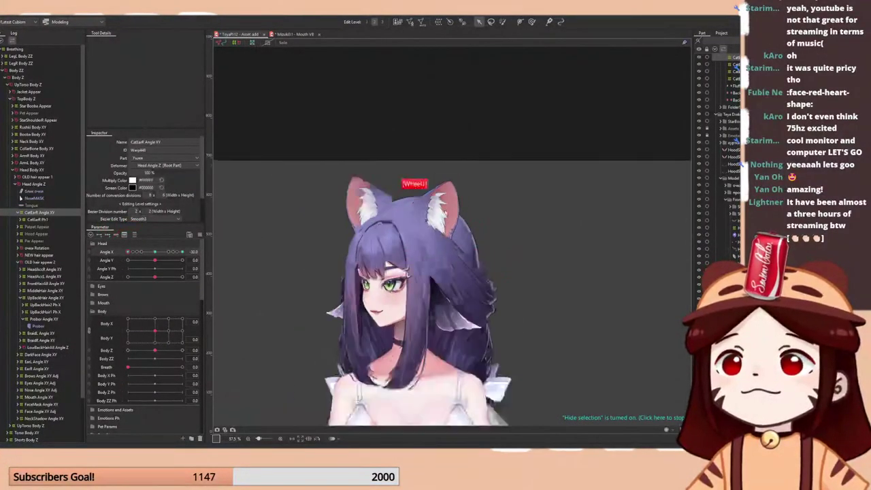
left_click(156, 252)
left_click_drag(156, 252, 128, 253)
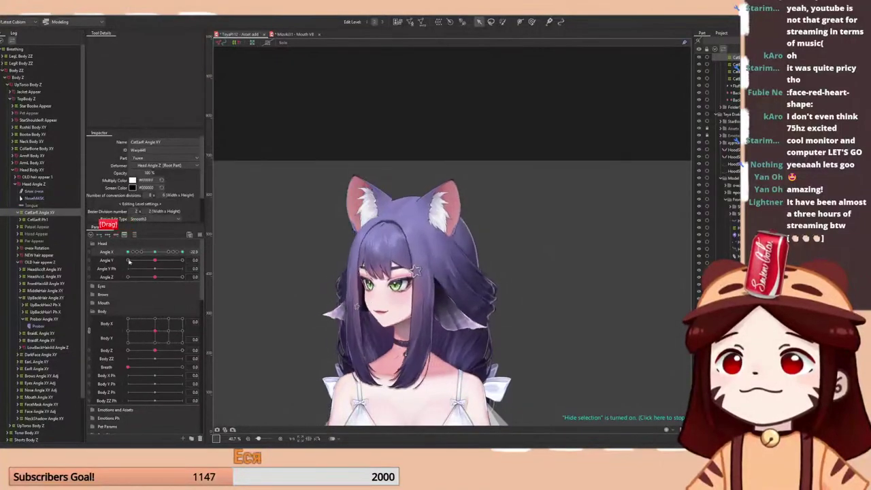
- Nudge the CatEarR Angle XY deformer slightly at Angle X -30.0 and preview the head turn
key("space")
scroll(450, 198, "up", 2)
left_click_drag(442, 209, 443, 209)
scroll(441, 208, "down", 2)
left_click_drag(156, 260, 121, 266)
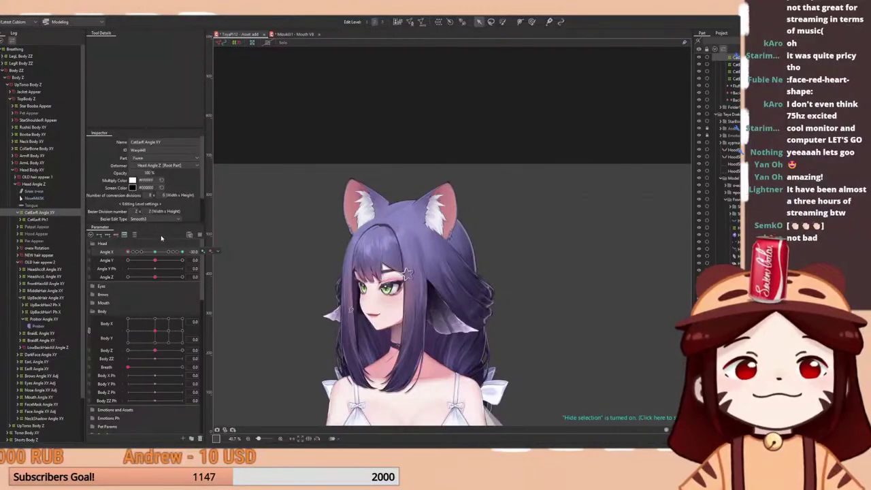
left_click_drag(153, 252, 126, 268)
- Adjust the top-middle, upper inner and middle inner control points of CatEarR Angle XY at Angle X -30.0 and preview the turn
scroll(441, 191, "up", 4)
key("ctrl+t")
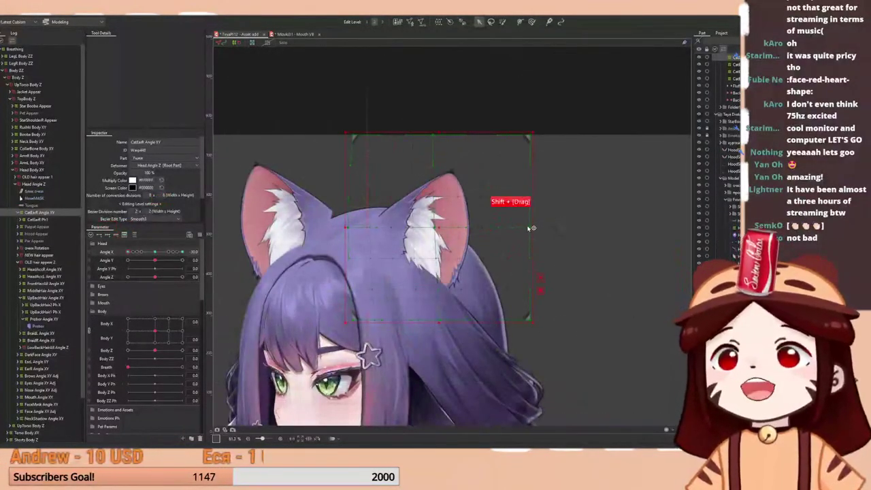
left_click_drag(434, 139, 435, 138)
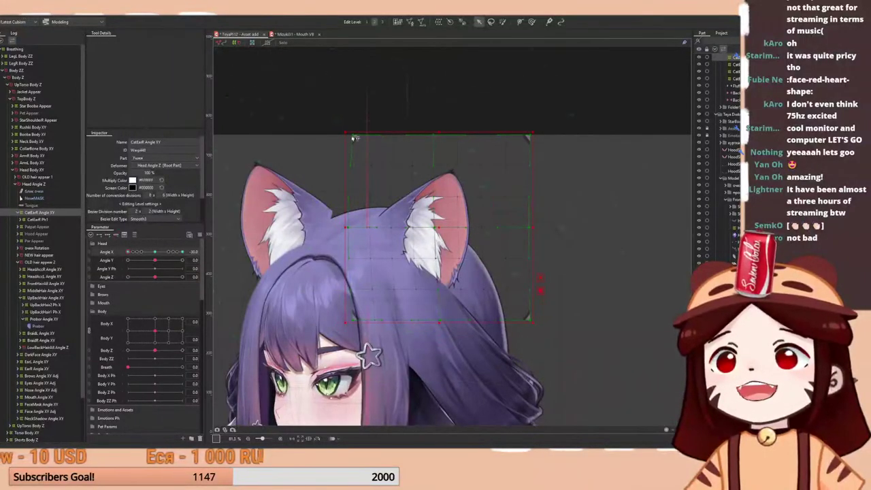
left_click_drag(353, 138, 352, 137)
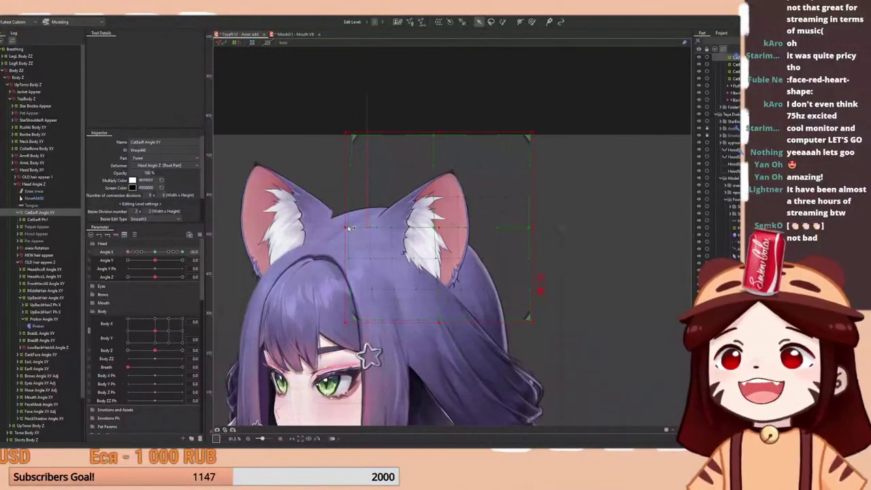
left_click_drag(350, 229, 352, 228)
left_click_drag(354, 139, 352, 138)
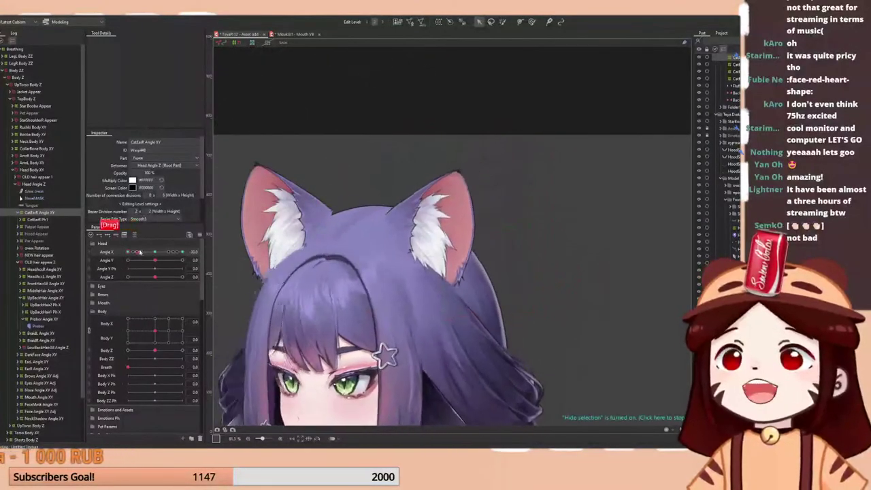
scroll(416, 173, "down", 4)
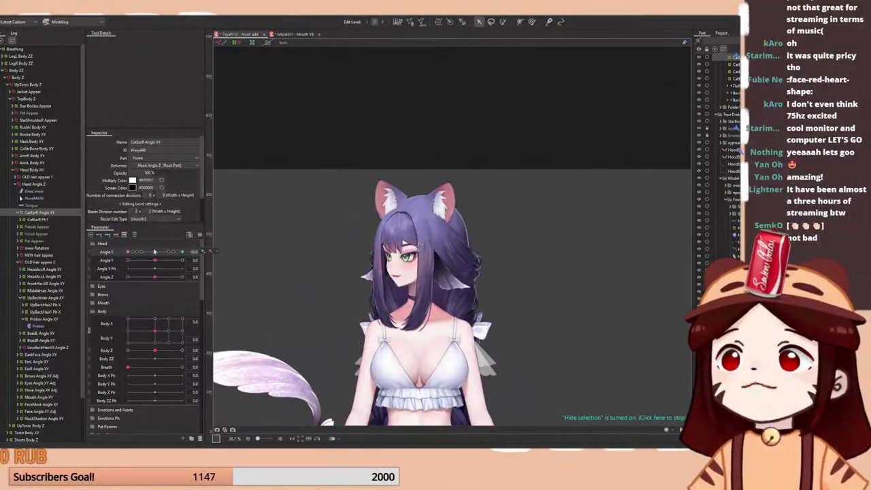
left_click_drag(155, 251, 128, 252)
- Shift the central and top-middle control points of CatEarR Angle XY slightly outward at Angle X -30.0 and replay the turn
scroll(419, 214, "up", 4)
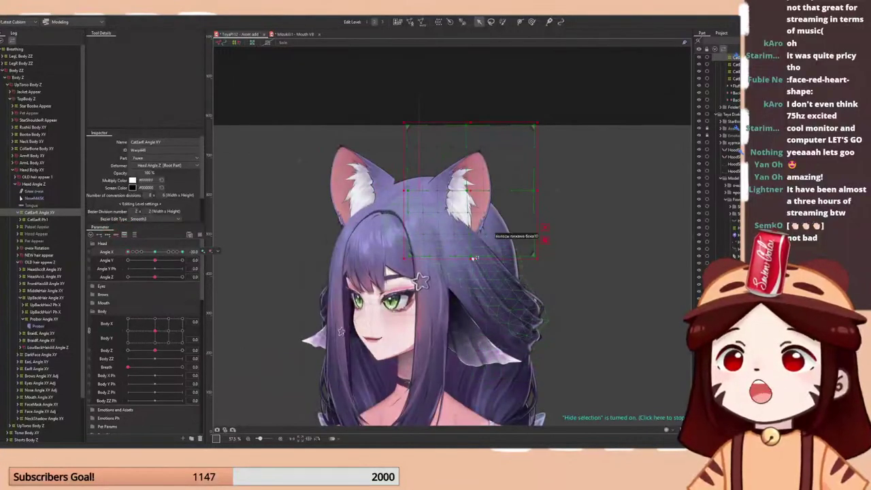
left_click(475, 258, "shift")
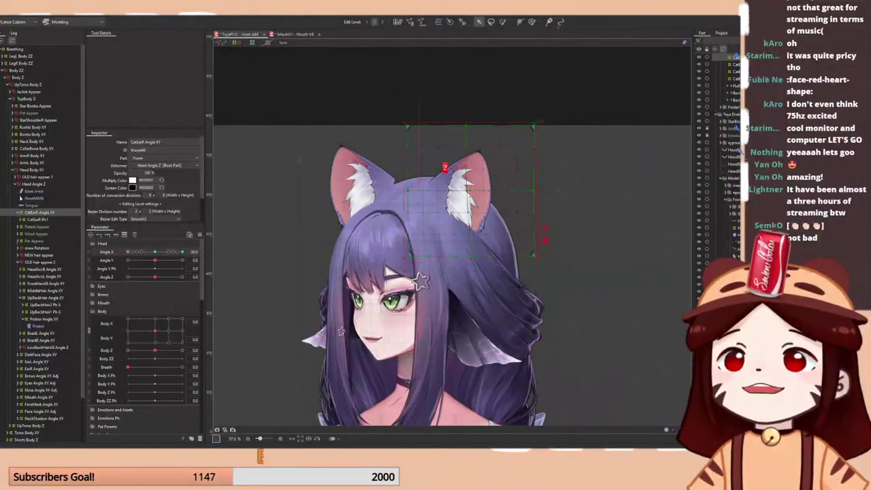
left_click_drag(469, 191, 475, 194)
left_click_drag(469, 127, 471, 127)
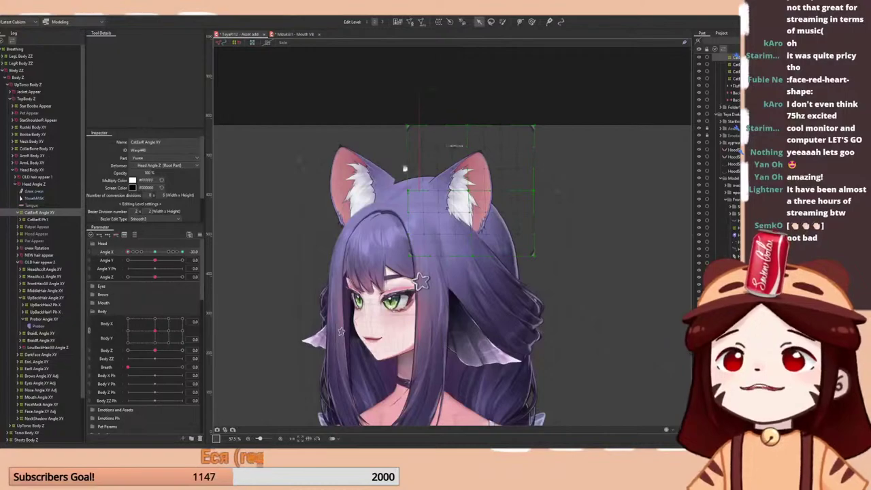
key("ctrl+t")
scroll(364, 202, "down", 3)
left_click_drag(155, 252, 108, 259)
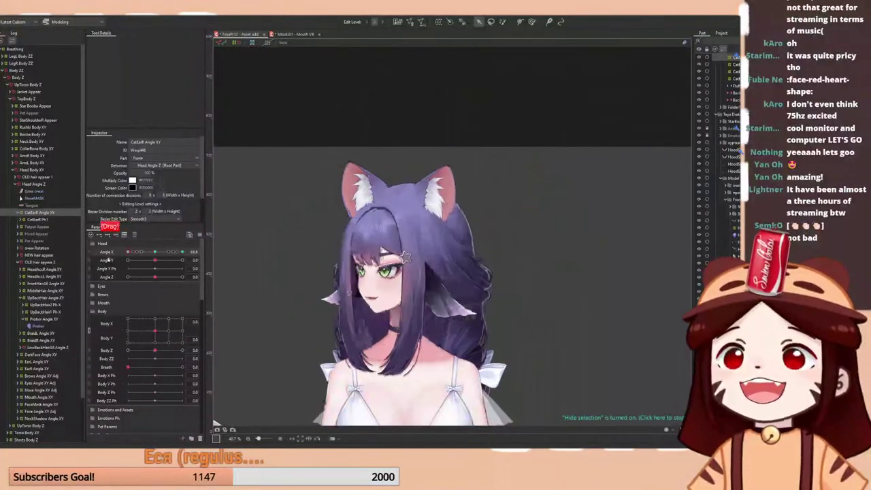
- Fine-tune the right cat ear's position at Angle X -30.0, comparing it across the head's turn range
scroll(366, 278, "up", 2)
left_click_drag(365, 270, 366, 273)
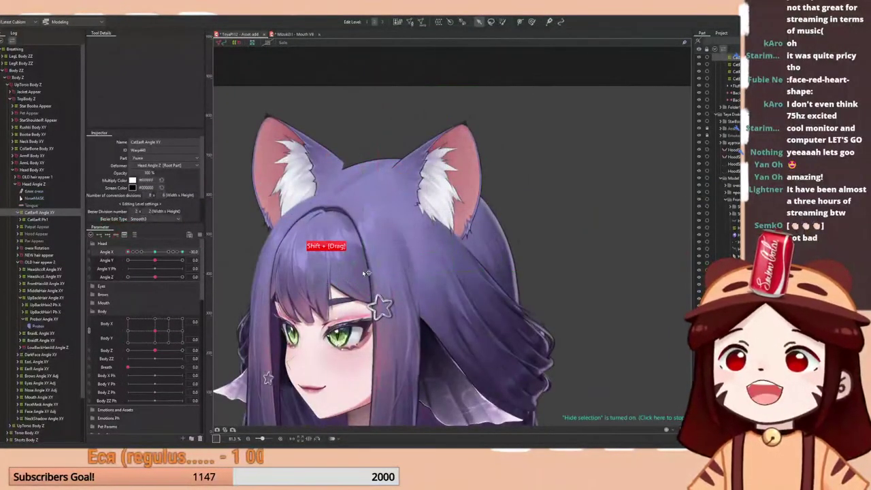
key("space")
scroll(366, 210, "down", 3)
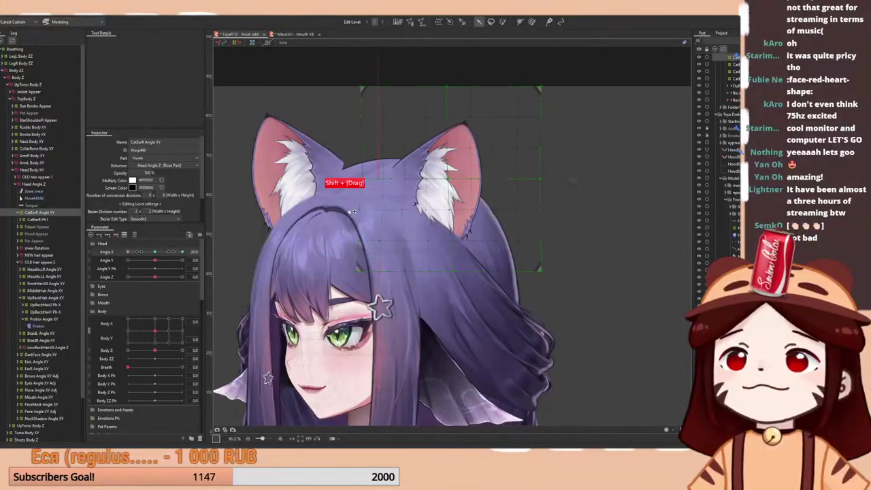
left_click_drag(162, 257, 128, 256)
left_click_drag(462, 189, 460, 185)
left_click_drag(156, 256, 181, 252)
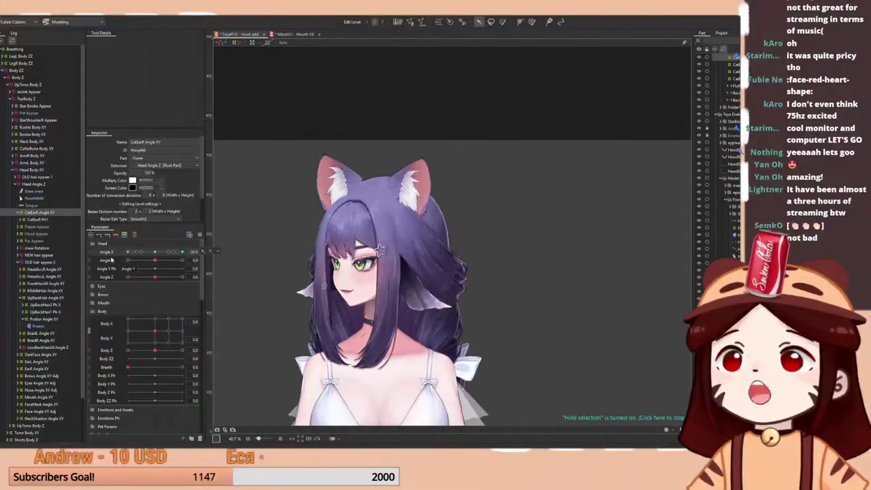
- Raise the outer upper corner of CatEarR Angle XY slightly, adjust its top-middle point and check the head turn
scroll(460, 172, "up", 3)
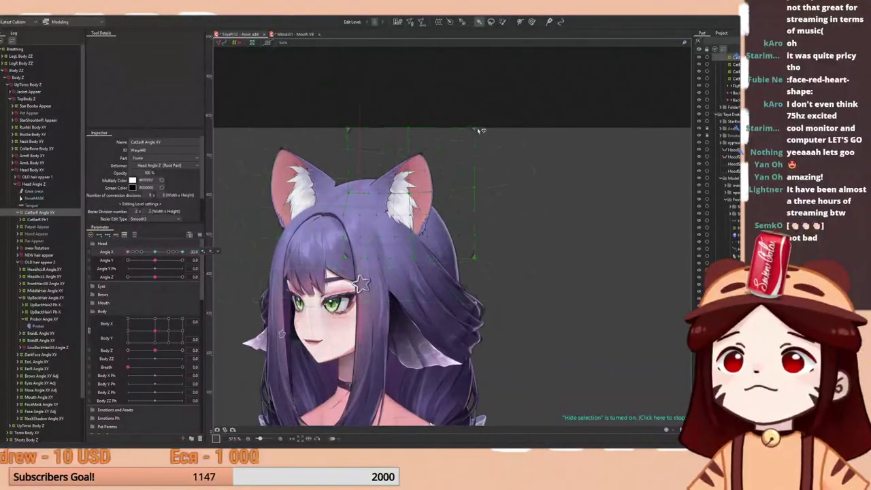
left_click_drag(480, 130, 480, 129, "shift")
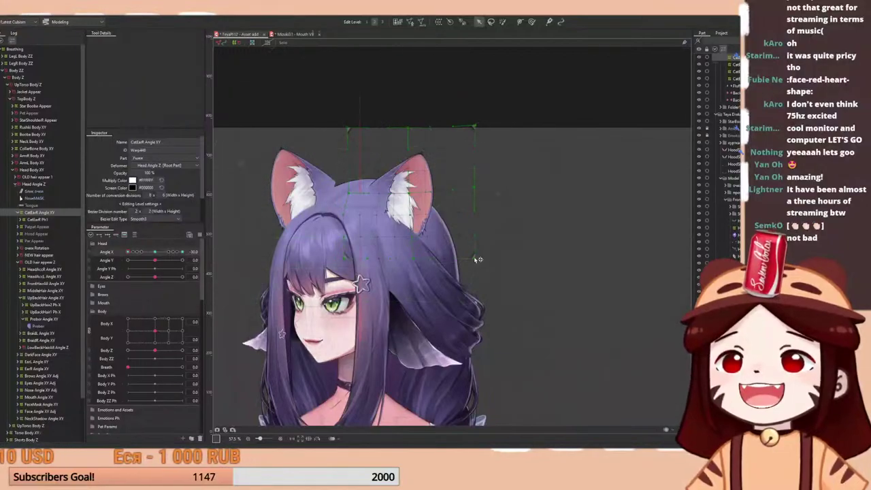
left_click_drag(411, 128, 411, 128, "shift")
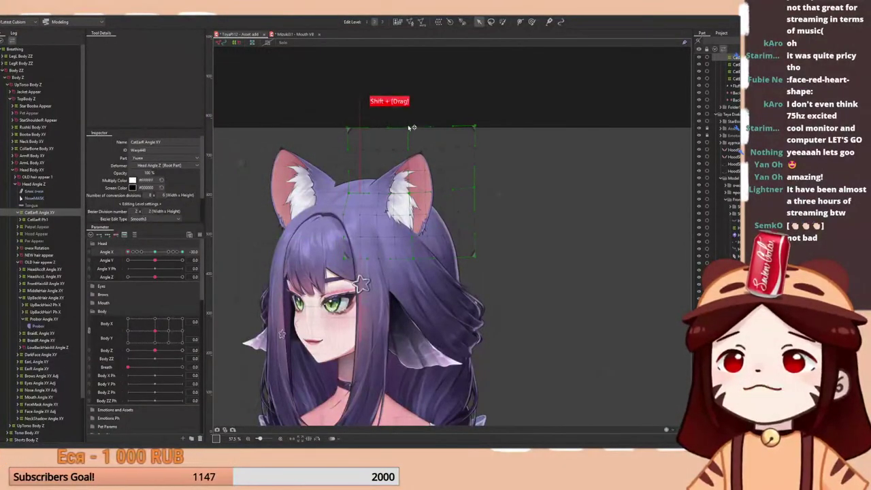
left_click_drag(158, 252, 124, 259)
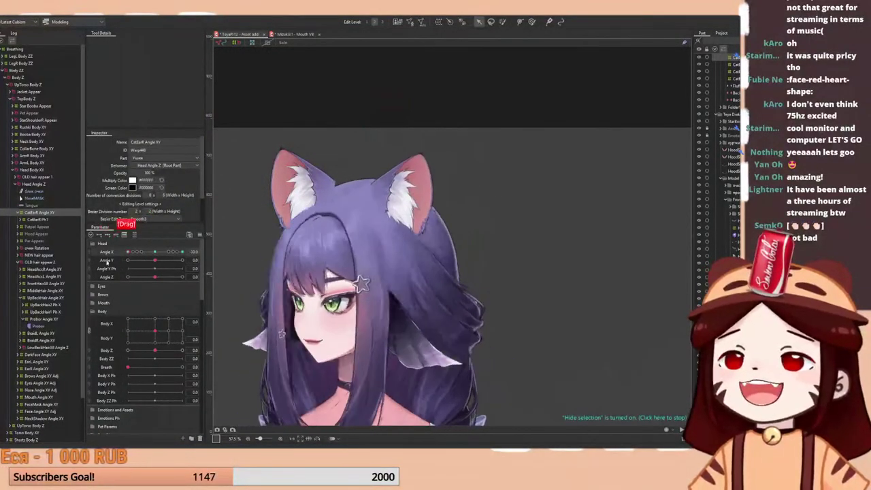
key("space")
key("space")
key("space")
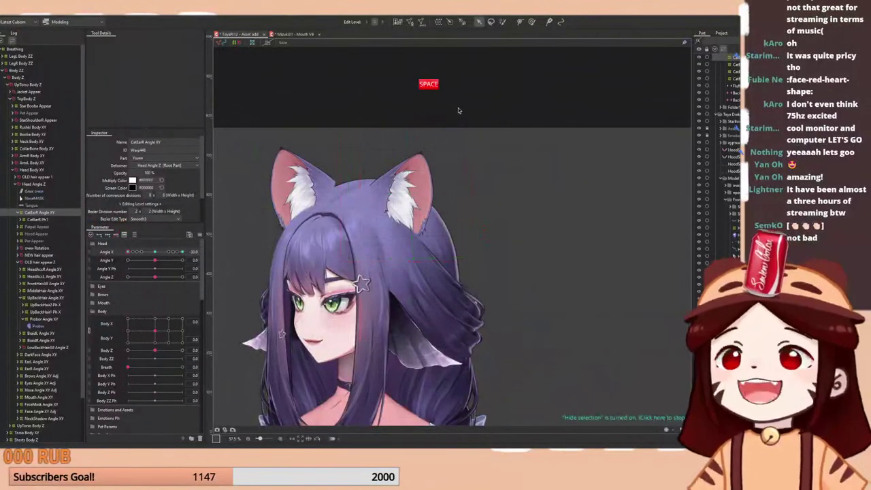
left_click_drag(158, 252, 129, 253)
- Move the middle control point on the inner edge of CatEarR Angle XY toward the ear and preview Angle X down to -30.0
key("ctrl+t")
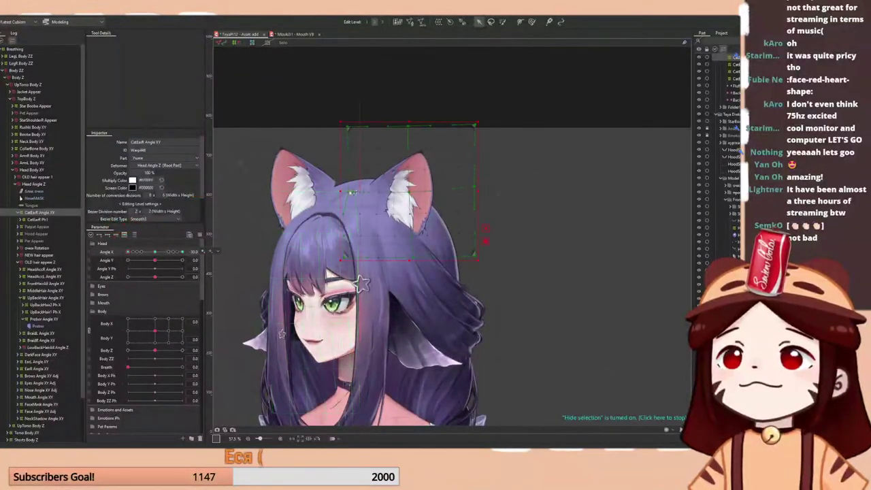
left_click_drag(346, 212, 357, 192)
key("ctrl+t")
scroll(361, 190, "down", 2)
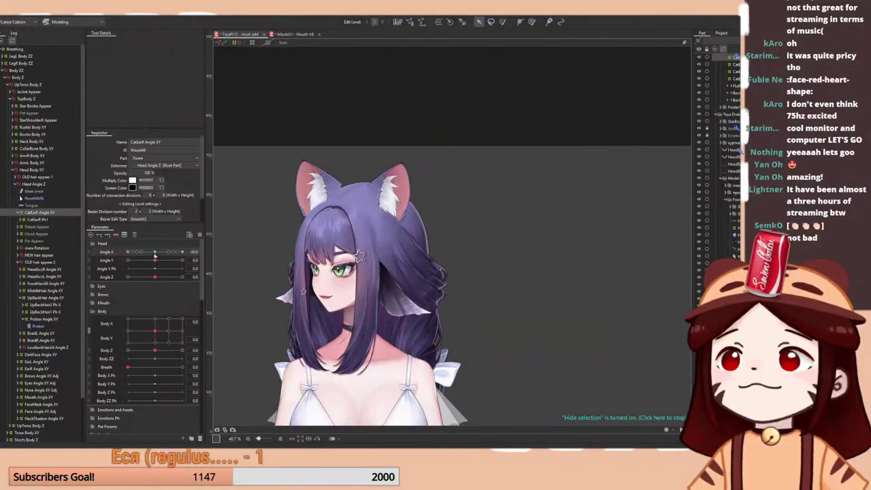
left_click_drag(155, 254, 126, 254)
- Reshape the upper part of the right cat ear with a deform brush at Angle X -30.0 and preview the turn
left_click(533, 22)
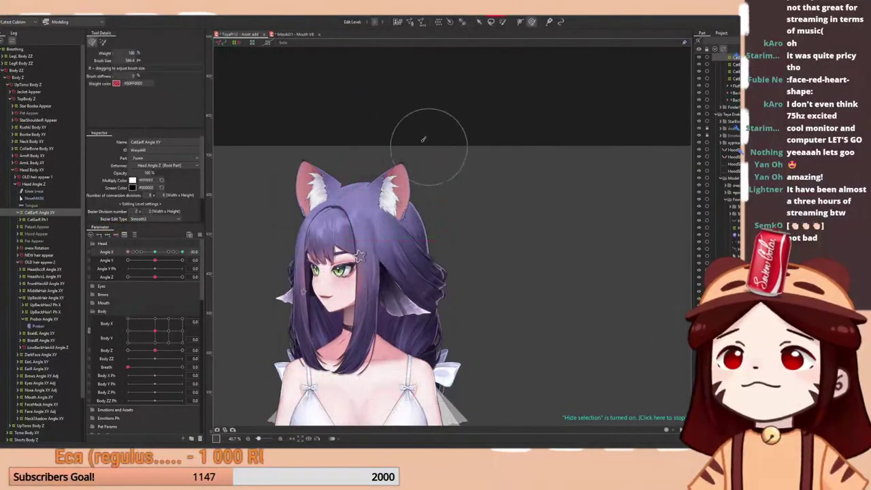
left_click_drag(385, 131, 407, 132)
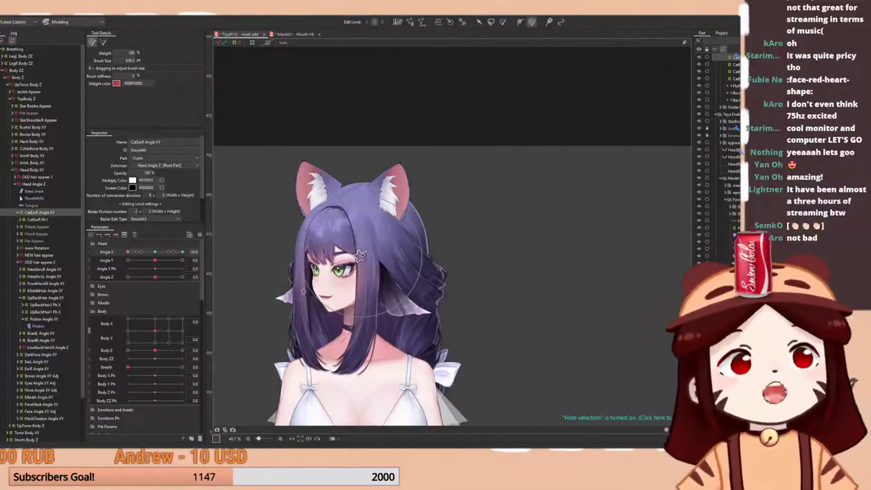
left_click_drag(155, 253, 128, 252)
scroll(376, 203, "up", 3)
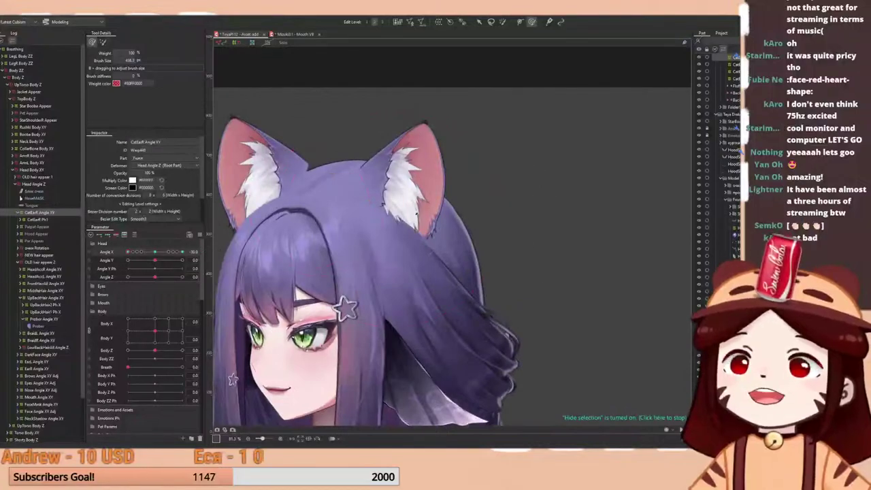
scroll(376, 210, "down", 3)
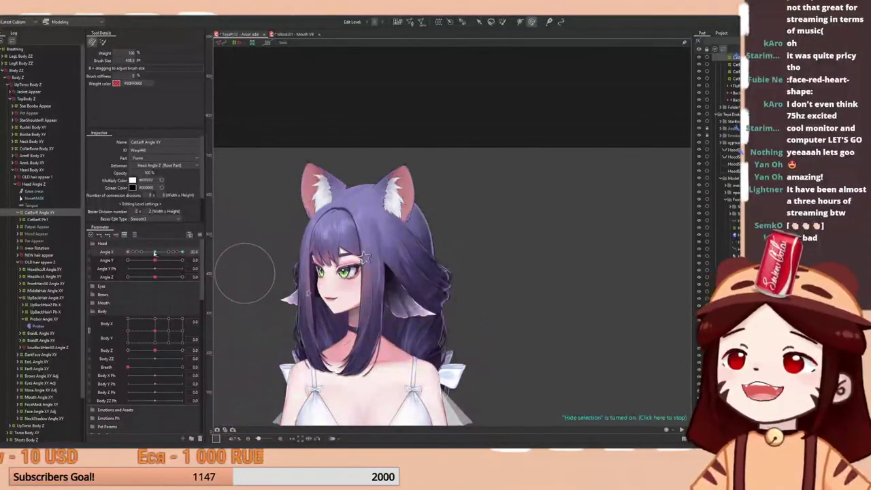
left_click_drag(155, 253, 117, 259)
- Refine the right cat ear's outer side and inner base with a resized deform brush at Angle X -30.0
scroll(393, 164, "up", 2)
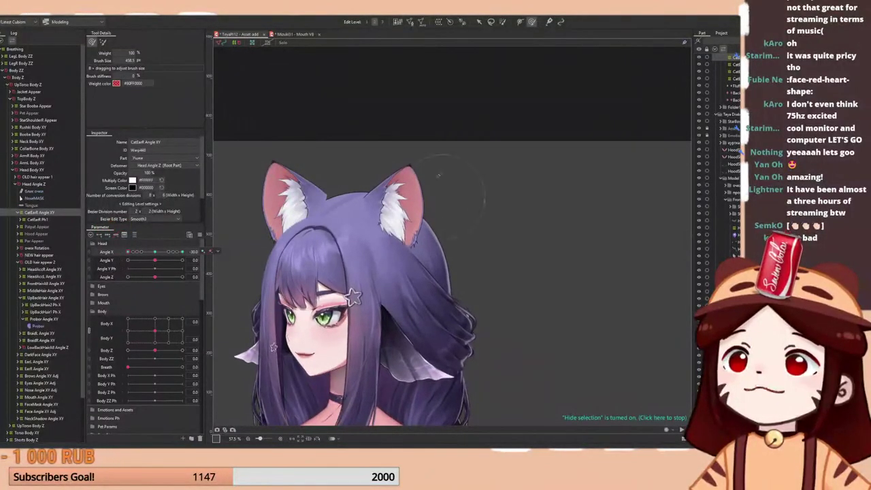
left_click_drag(486, 223, 485, 222, "shift")
mouse_move(128, 252)
left_mouse_down()
mouse_move(155, 252)
mouse_move(122, 256)
left_mouse_up()
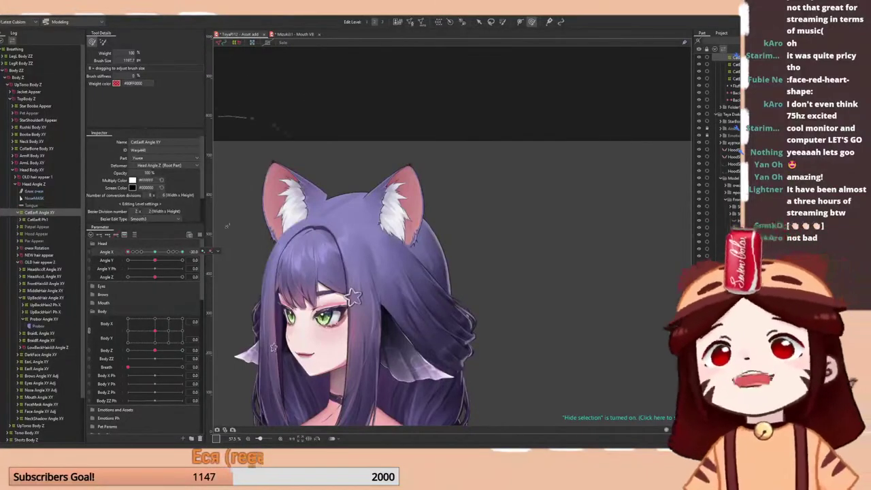
left_click(218, 252)
left_click_drag(156, 254, 128, 260)
left_click_drag(374, 237, 362, 234)
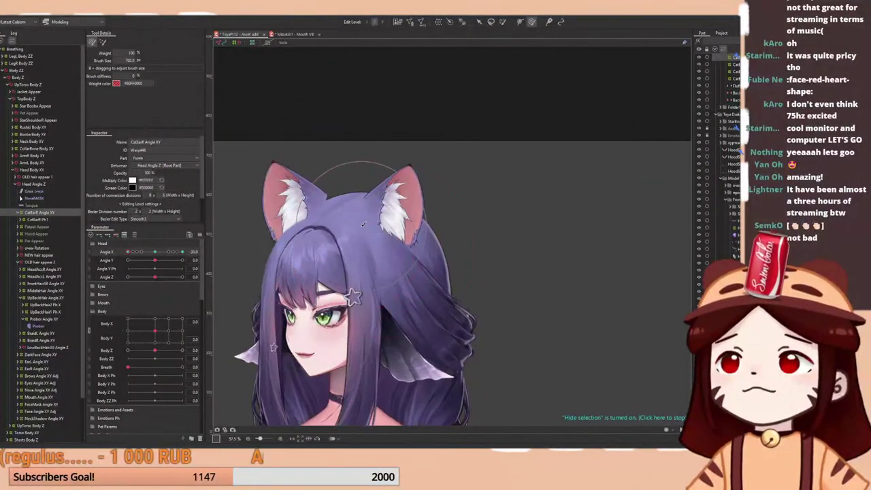
- Reselect the CatEarR Angle XY deformer, reduce the deform brush size and preview Angle X down to -30.0
left_click(39, 220)
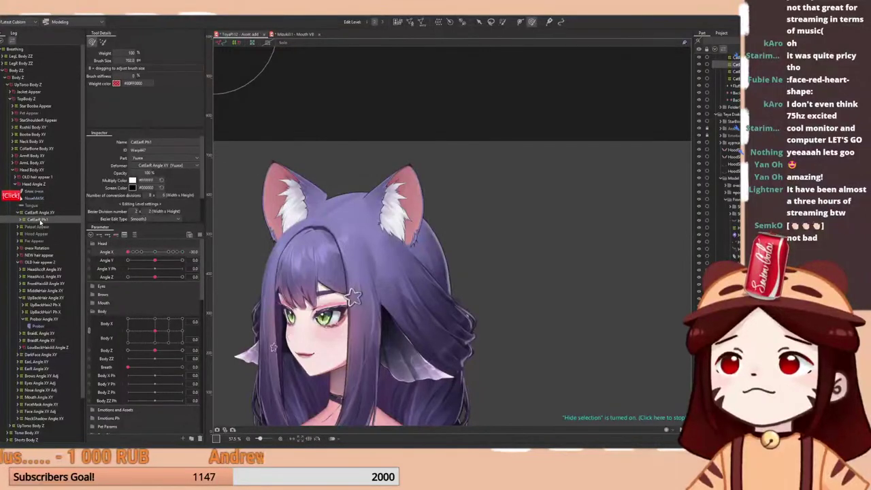
left_click(34, 213)
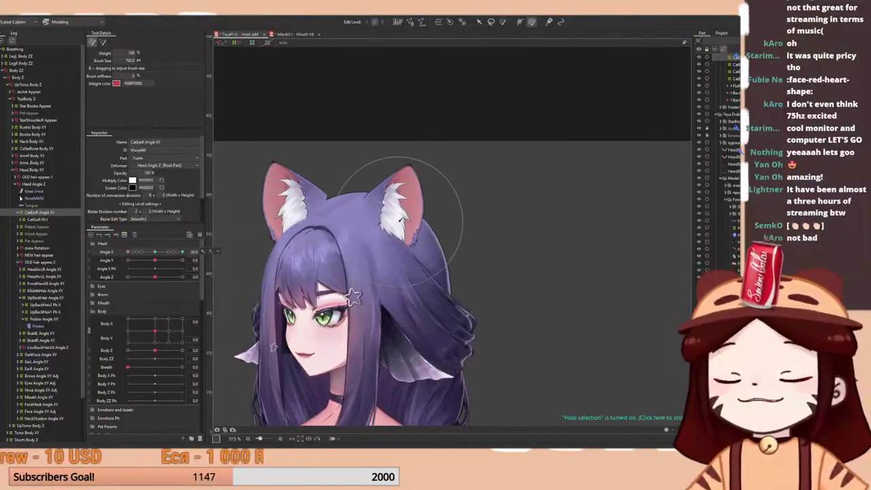
scroll(366, 174, "up", 4)
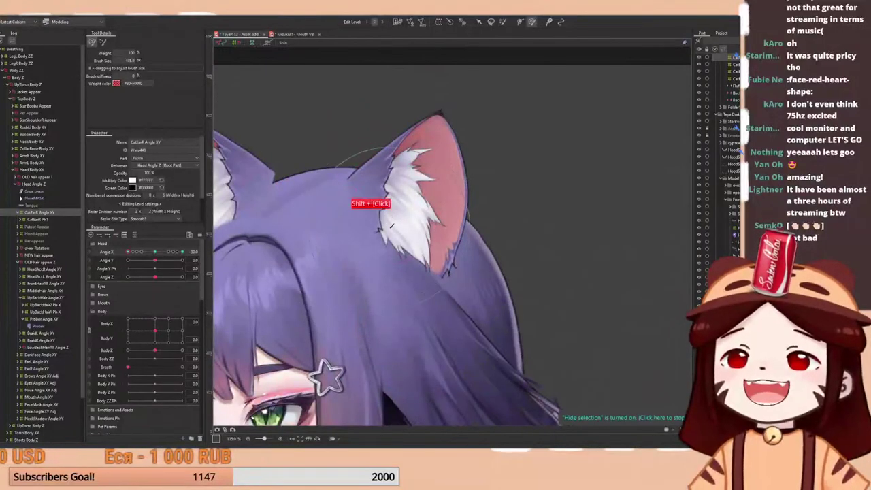
scroll(354, 153, "down", 4)
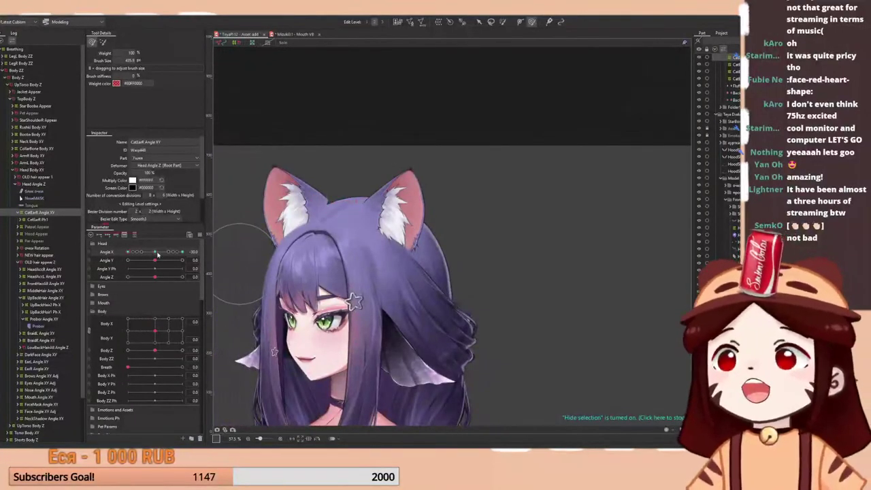
mouse_move(128, 252)
left_mouse_down()
mouse_move(139, 254)
mouse_move(127, 254)
left_mouse_up()
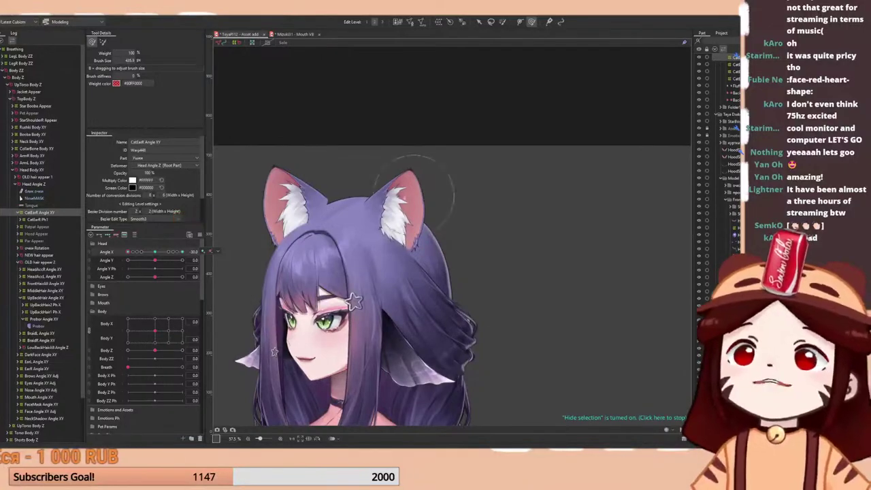
- Examine how the right cat ear follows the head as Angle X moves between 0.0 and -30.0
scroll(361, 178, "up", 3)
scroll(361, 176, "down", 1)
scroll(361, 176, "down", 2)
right_click(156, 252)
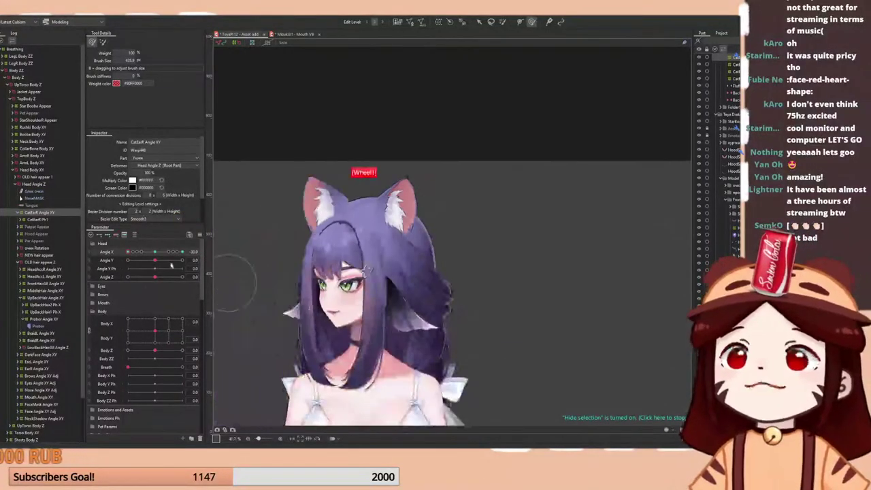
left_click_drag(157, 253, 127, 253)
scroll(401, 166, "up", 2)
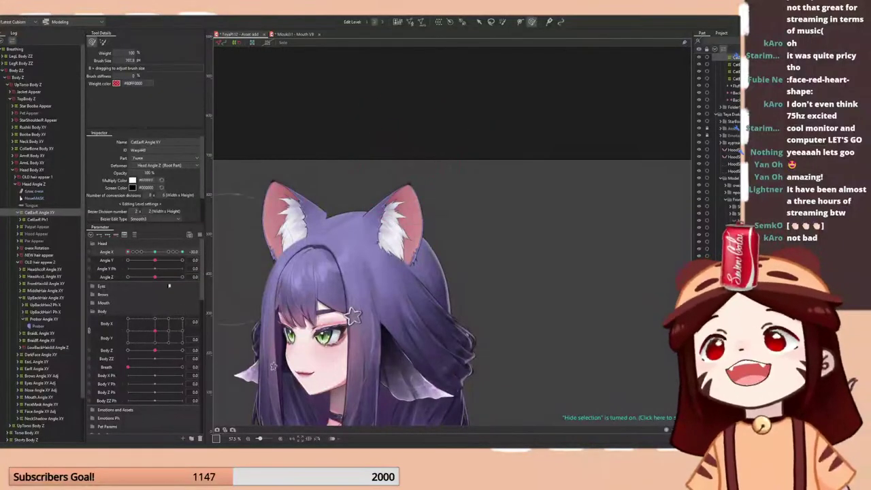
right_click(158, 252)
key("Escape")
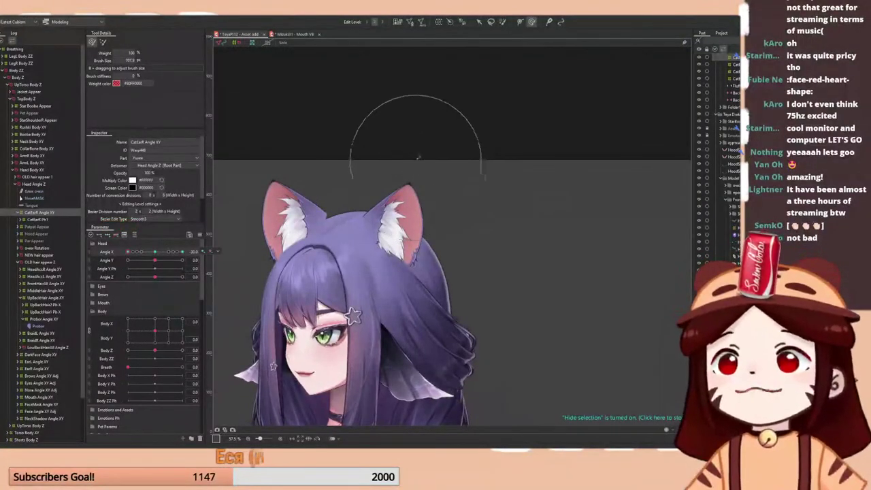
- Retouch the right cat ear's outer side with the deform brush, undoing a stray stroke, and preview the head turn
left_click(460, 164)
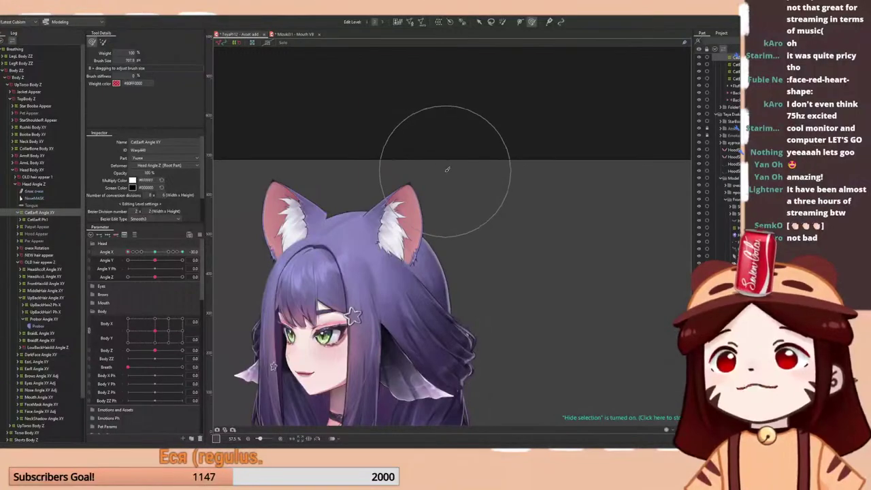
key("ctrl+z")
left_click_drag(445, 289, 450, 291)
scroll(410, 225, "down", 2)
mouse_move(154, 252)
left_mouse_down()
mouse_move(127, 252)
mouse_move(155, 252)
mouse_move(124, 266)
mouse_move(140, 261)
mouse_move(129, 258)
left_mouse_up()
scroll(323, 198, "down", 3)
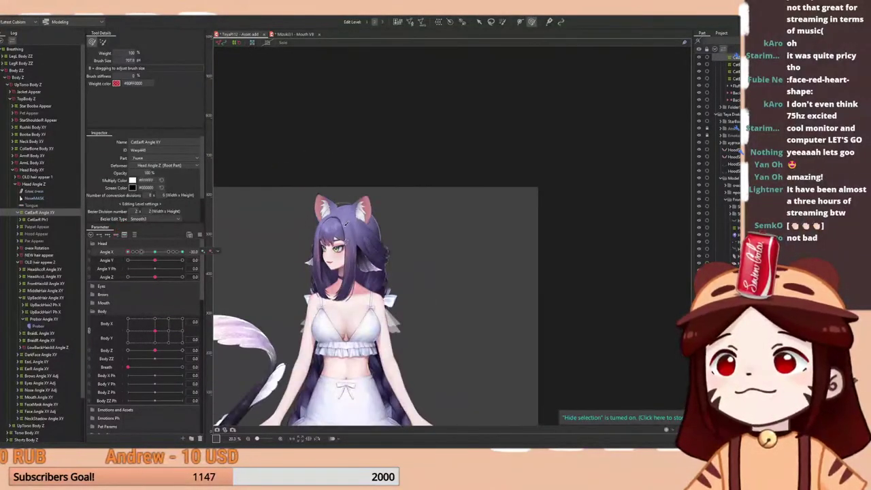
- Try adjusting the right cat ear with an enlarged deform brush at Angle X -30.0 and undo the last change
scroll(354, 224, "up", 4)
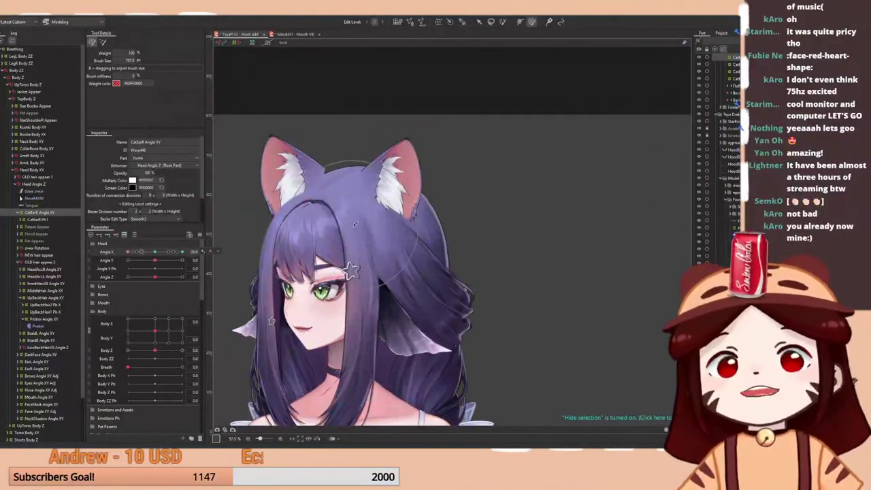
left_click_drag(379, 219, 356, 147)
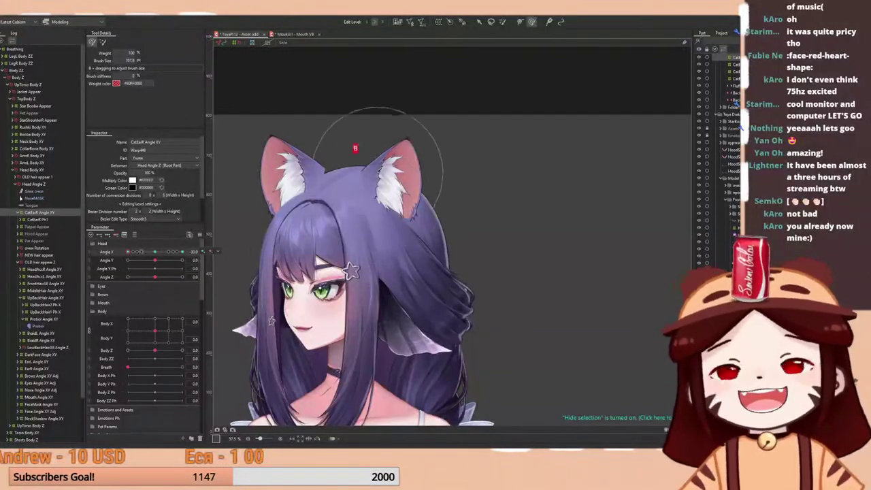
mouse_move(128, 252)
left_mouse_down()
mouse_move(153, 252)
mouse_move(127, 259)
left_mouse_up()
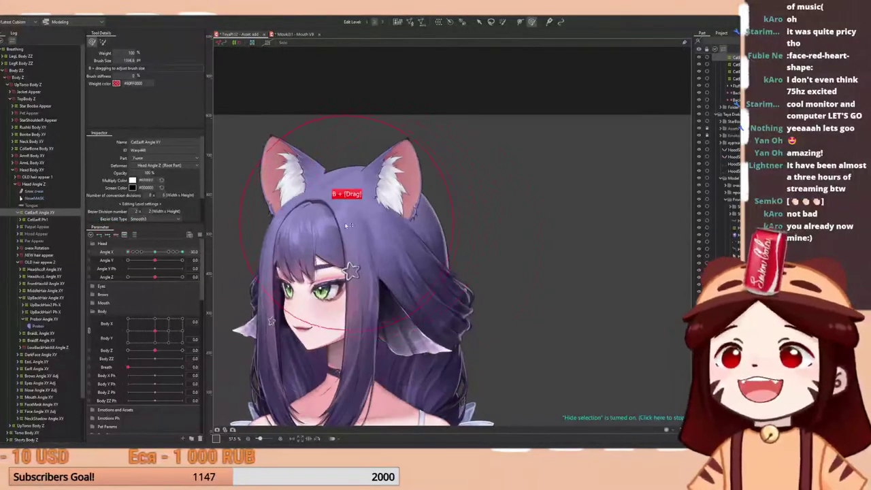
left_click_drag(358, 214, 420, 258)
key("ctrl+z")
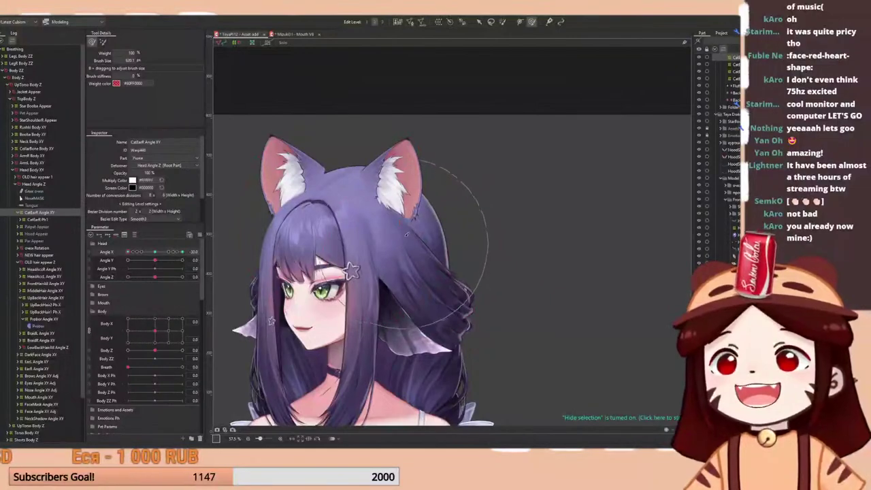
- Nudge the upper part of the right cat ear with a large deform brush at Angle X -30.0 and preview the turn
scroll(444, 195, "down", 3)
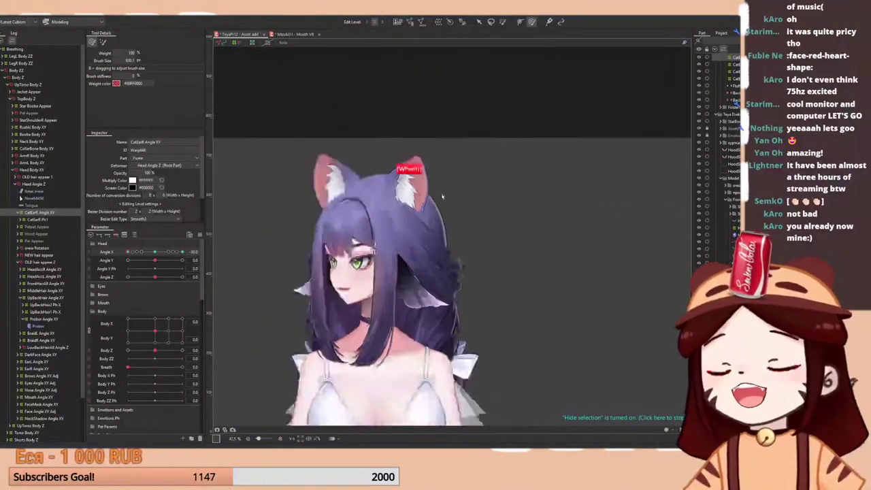
mouse_move(137, 252)
left_mouse_down()
mouse_move(156, 256)
mouse_move(125, 254)
left_mouse_up()
scroll(450, 187, "up", 3)
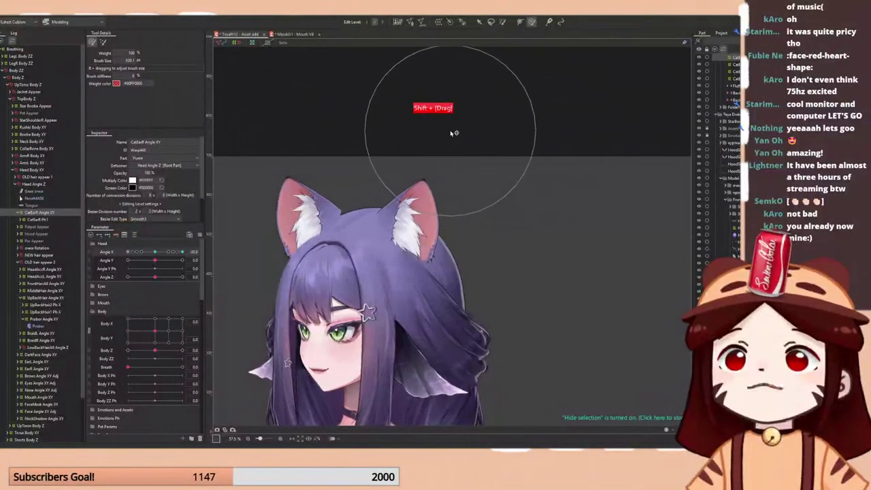
scroll(452, 123, "down", 3)
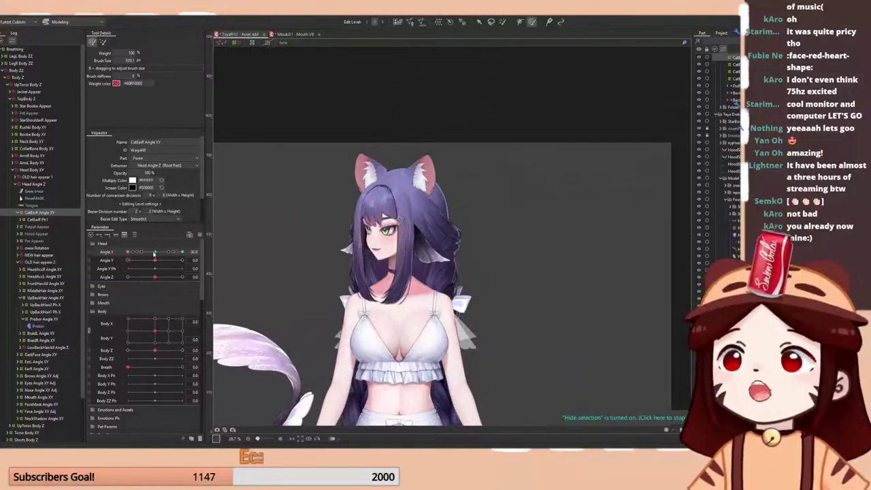
left_click_drag(155, 253, 112, 259)
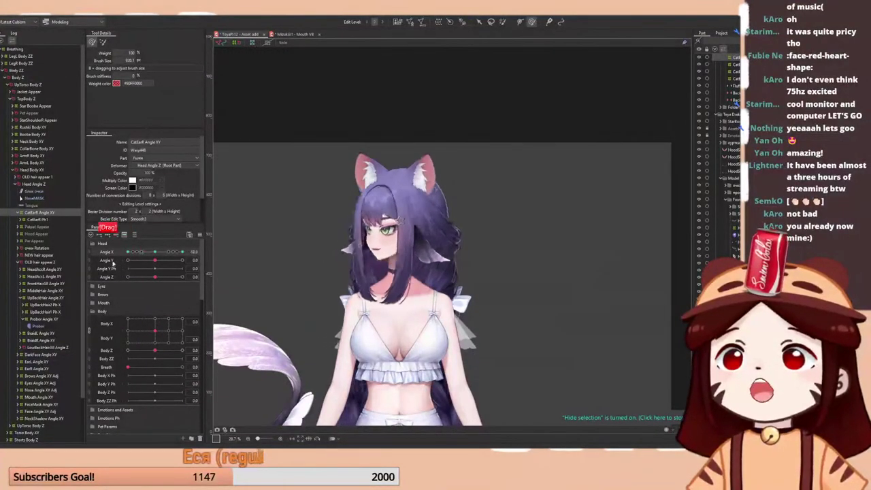
- Reduce the deform brush to about 550, refine the right cat ear at Angle X -30.0 and recheck the turn
scroll(409, 193, "up", 3)
mouse_move(440, 230)
left_mouse_down()
mouse_move(377, 203)
mouse_move(378, 191)
mouse_move(388, 196)
left_mouse_up()
scroll(380, 195, "down", 3)
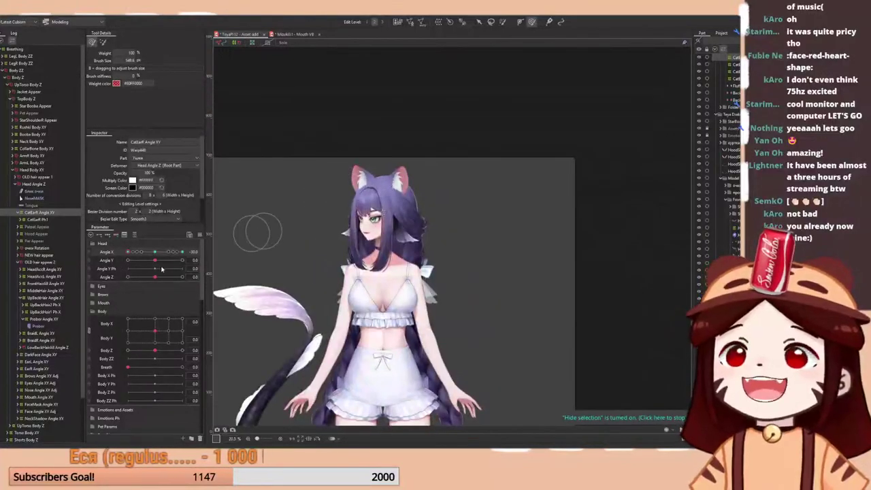
right_click(159, 251)
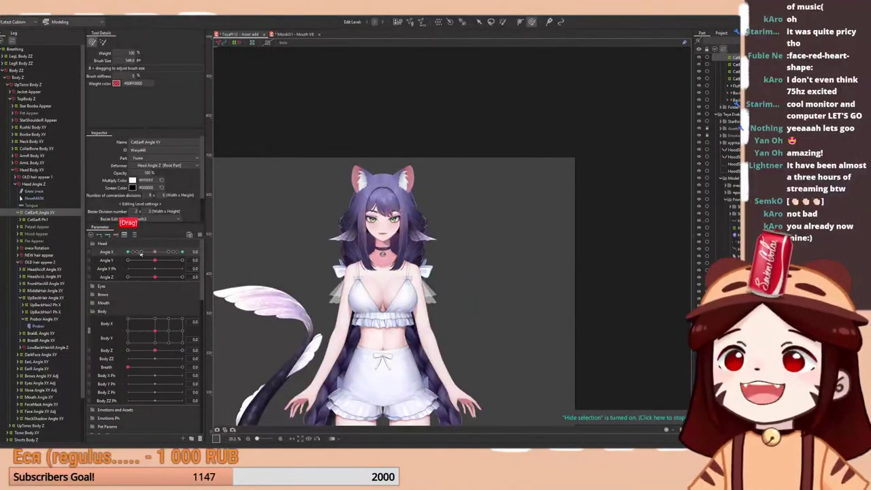
mouse_move(125, 257)
left_mouse_down()
mouse_move(182, 252)
mouse_move(153, 265)
mouse_move(125, 261)
left_mouse_up()
- Adjust the right cat ear's tip with an enlarged deform brush at Angle X -30.0 and preview the head turn
scroll(410, 166, "up", 5)
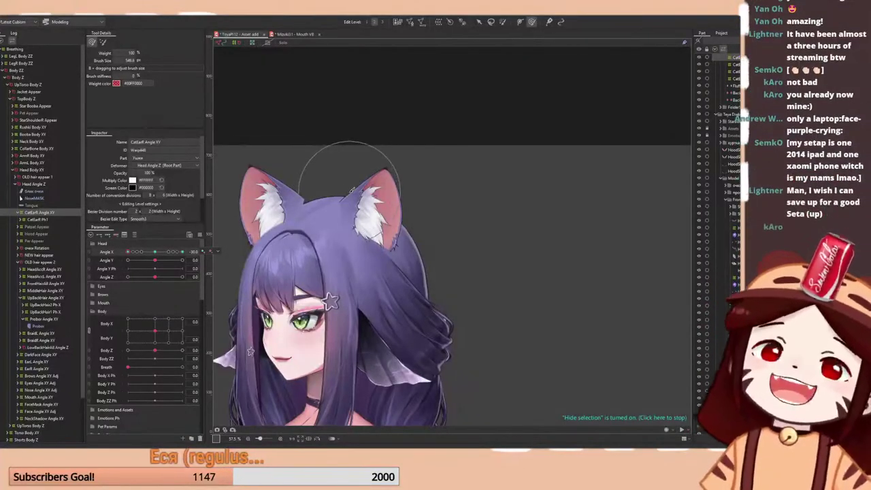
left_click(202, 252)
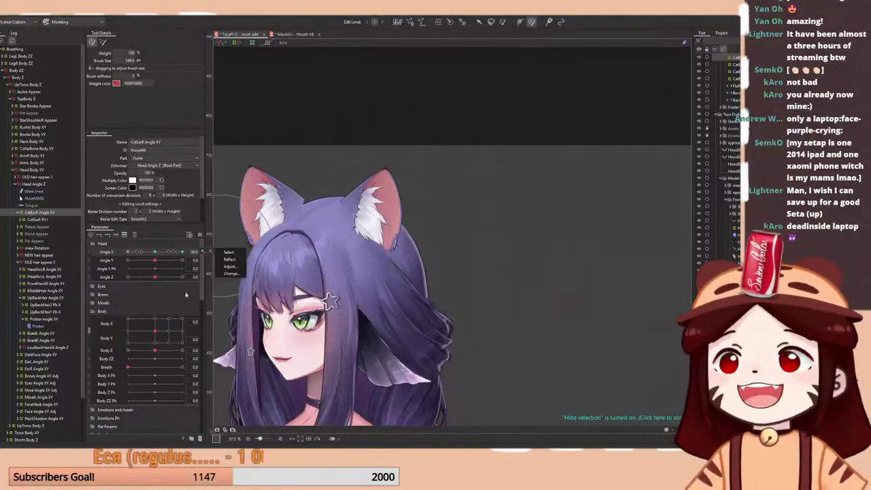
left_click_drag(155, 253, 128, 254)
left_click_drag(372, 117, 395, 111)
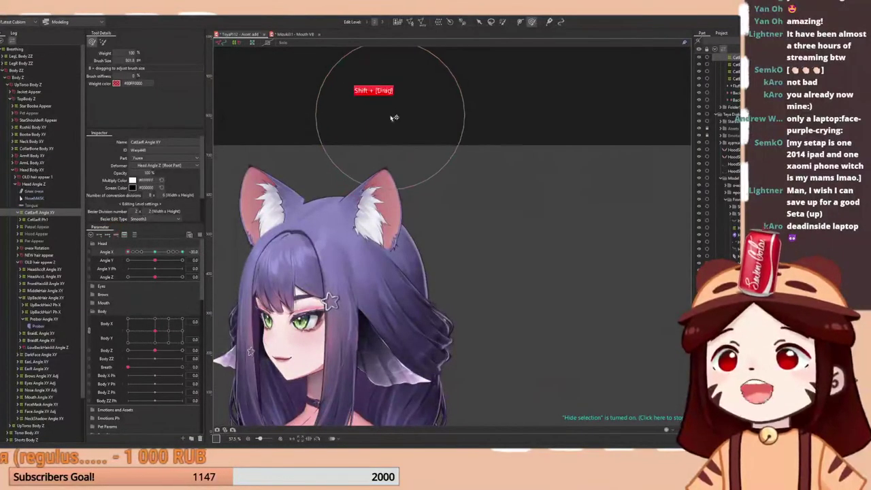
left_click_drag(152, 253, 128, 253)
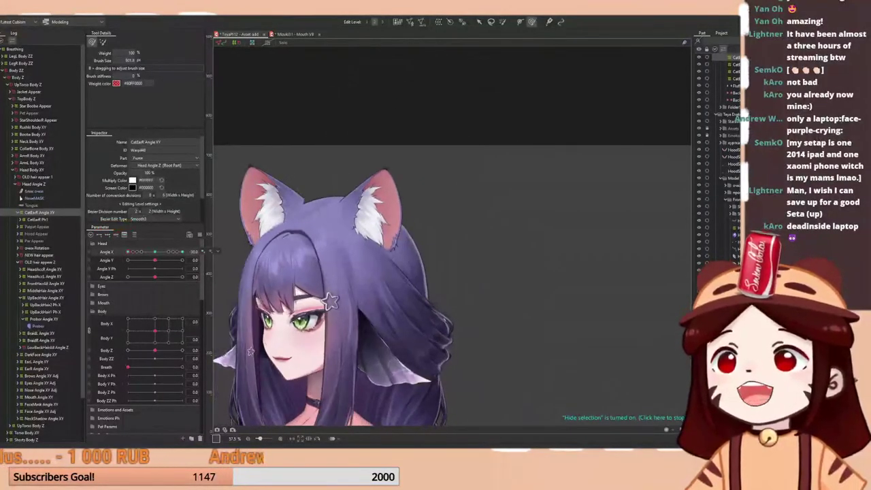
- Try a smaller deform brush on the right cat ear's inner side, undo the last change and compare the turn
scroll(329, 208, "up", 4)
mouse_move(329, 207)
left_mouse_down()
mouse_move(310, 187)
mouse_move(322, 207)
left_mouse_up()
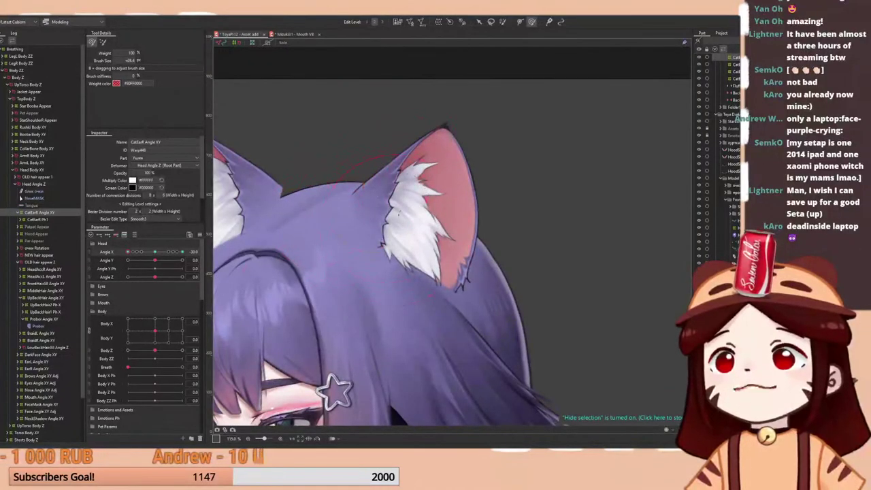
key("ctrl+z")
scroll(395, 202, "down", 5)
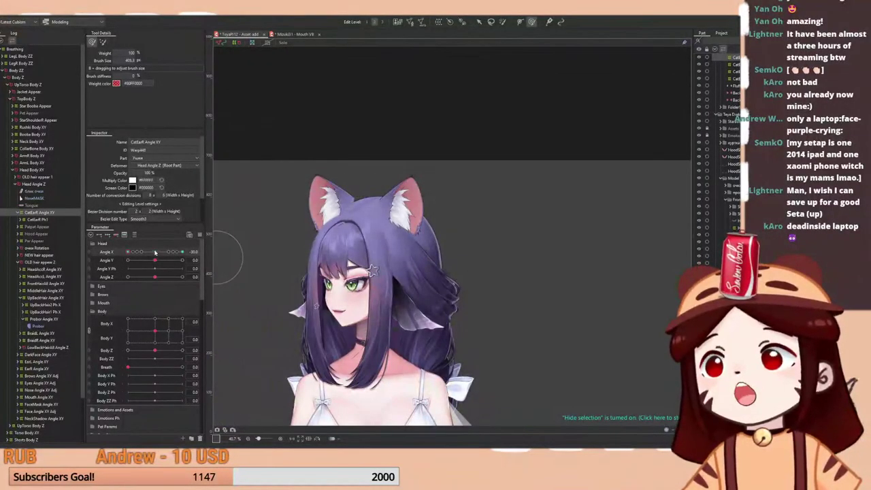
left_click_drag(156, 252, 114, 265)
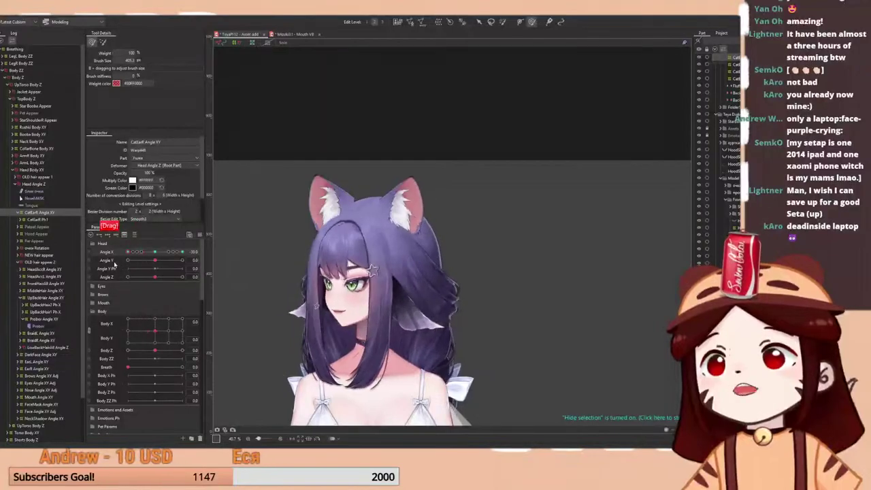
- Push the upper inner edge of the right cat ear slightly upward with a smaller deform brush and preview Angle X to -30.0
scroll(391, 218, "up", 3)
left_click(405, 189, "shift")
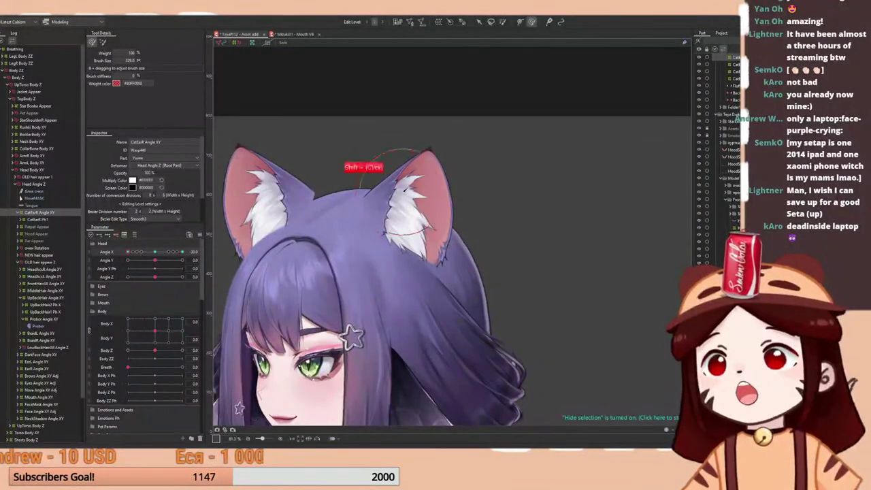
left_click_drag(406, 189, 406, 185)
scroll(405, 173, "down", 4)
left_click_drag(156, 254, 108, 269)
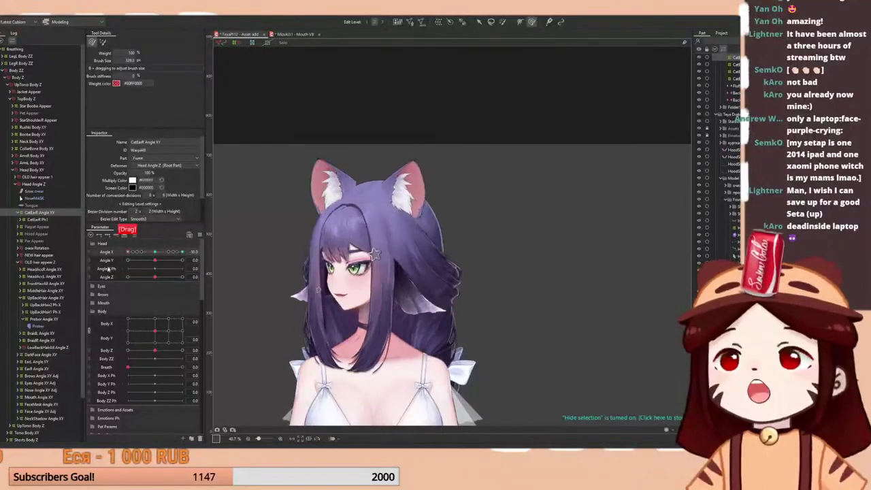
- Recheck the ears between Angle X 0.0 and -30.0 and shrink the deform brush to about 248 for finer ear adjustments
left_click(155, 253)
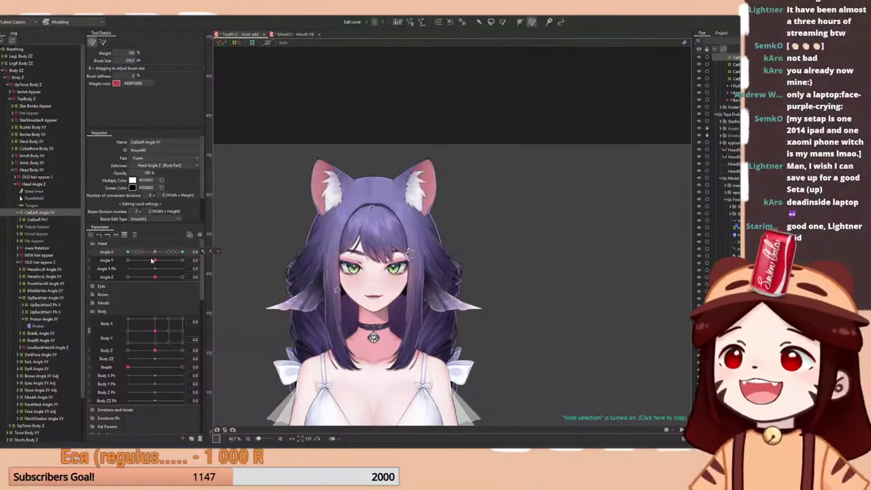
left_click_drag(155, 252, 128, 254)
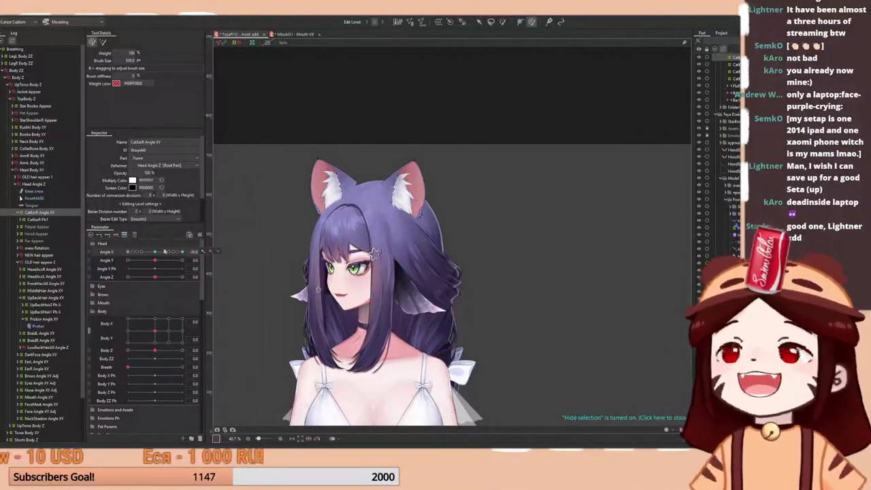
right_click(157, 250)
left_click_drag(156, 252, 117, 250)
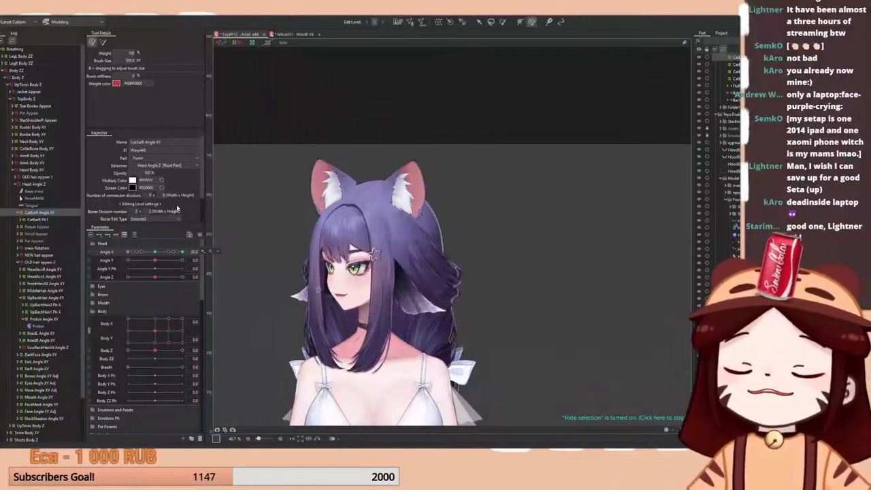
scroll(387, 170, "up", 2)
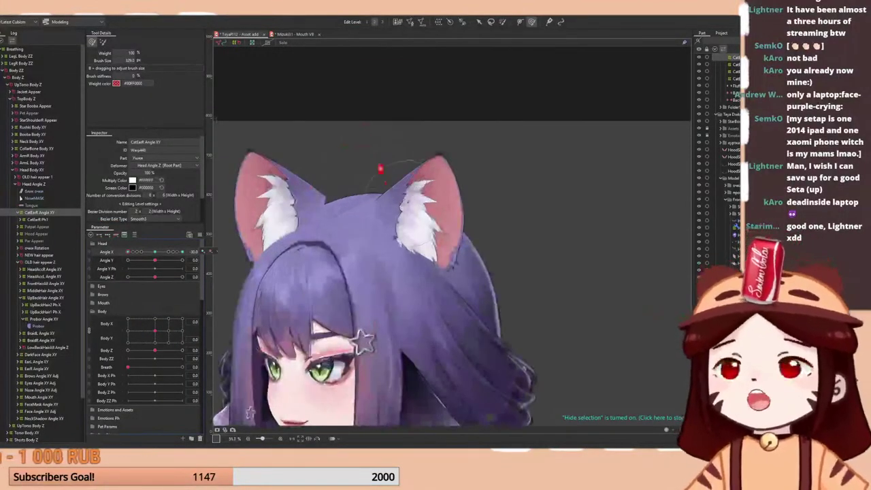
left_click_drag(413, 194, 391, 194)
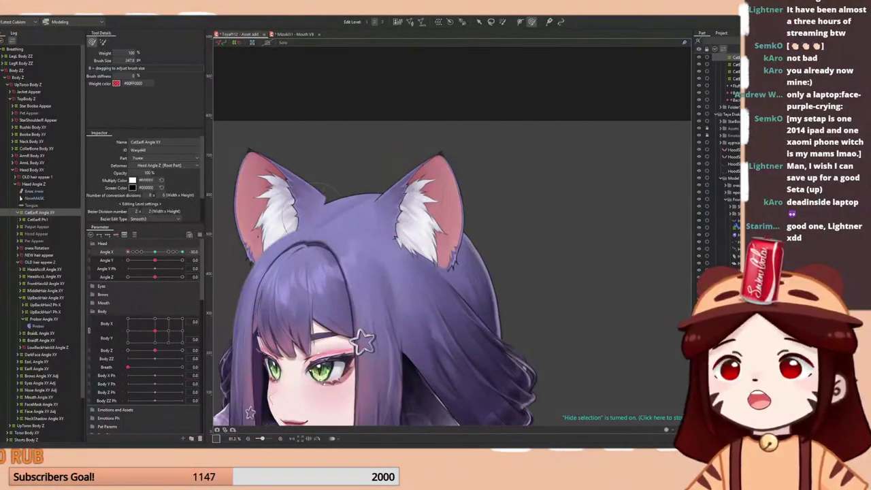
left_click_drag(154, 251, 125, 252)
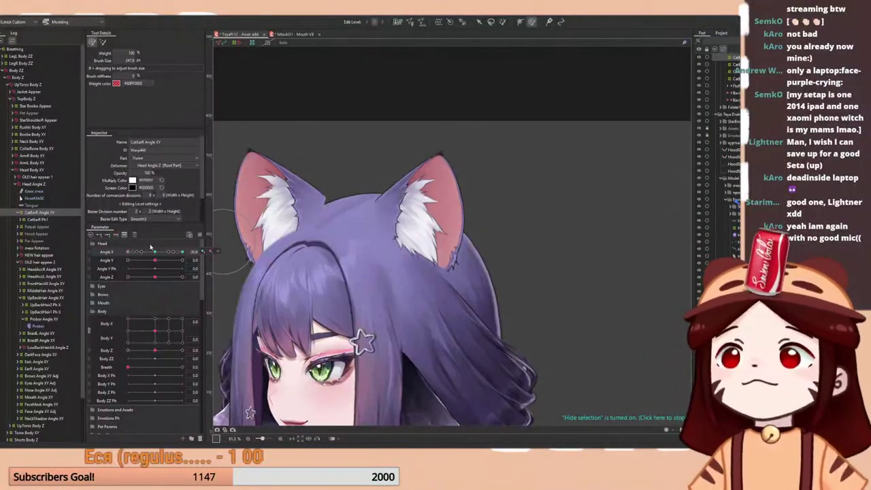
- Compare both cat ears while turning Angle X between 0.0 and -30.0, close up and with the whole head in view
left_click_drag(155, 252, 127, 253)
scroll(415, 135, "down", 4)
right_click(157, 253)
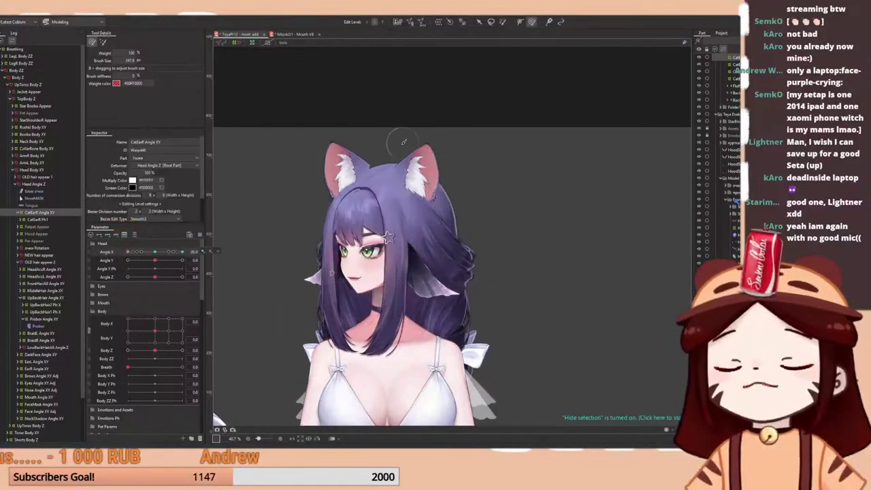
scroll(401, 145, "up", 4)
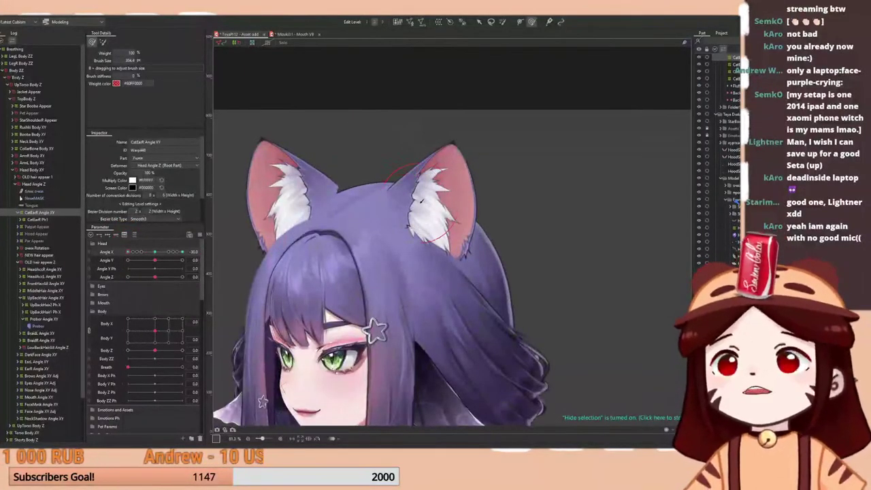
scroll(379, 145, "down", 2)
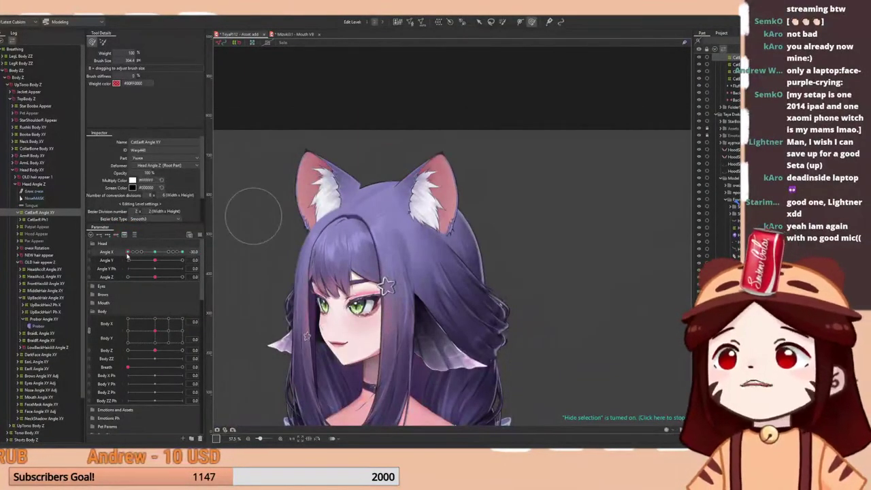
right_click(156, 253)
left_click_drag(157, 256, 122, 265)
scroll(426, 172, "down", 3)
right_click(156, 254)
scroll(425, 158, "up", 2)
right_click(156, 255)
scroll(388, 180, "up", 2)
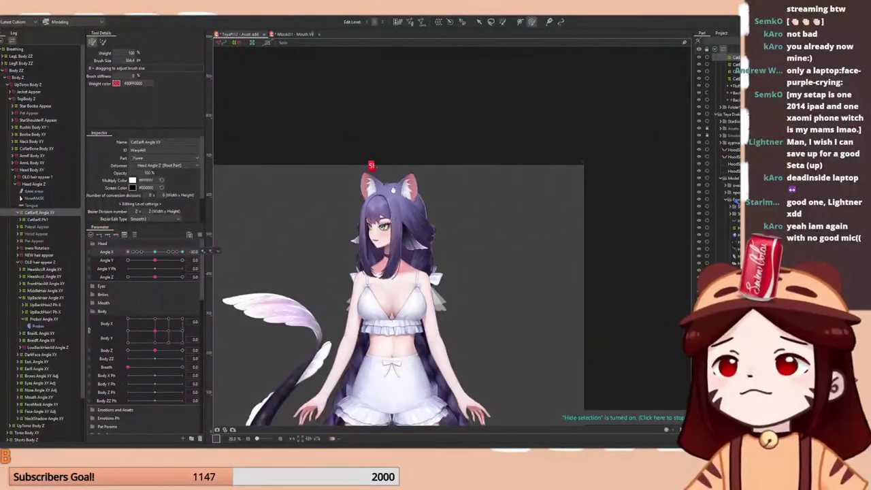
scroll(393, 191, "down", 2)
- Shift the right cat ear slightly toward the head's centre at Angle X -30.0 and preview the turn
key("v")
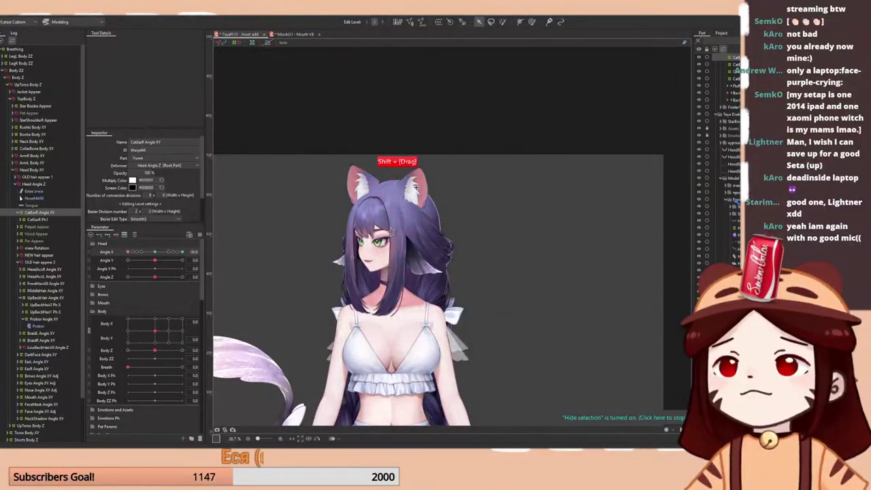
left_click_drag(417, 190, 412, 189)
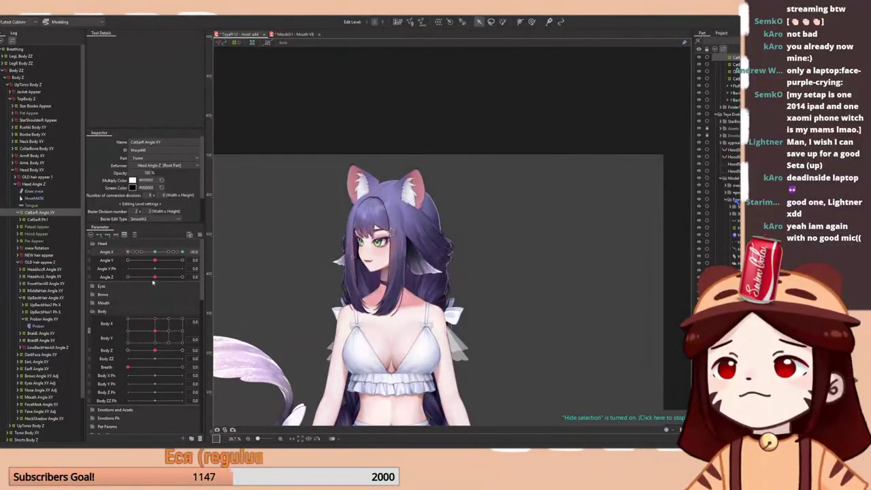
left_click_drag(153, 253, 114, 262)
key("ctrl+z")
key("ctrl+z")
key("ctrl+z")
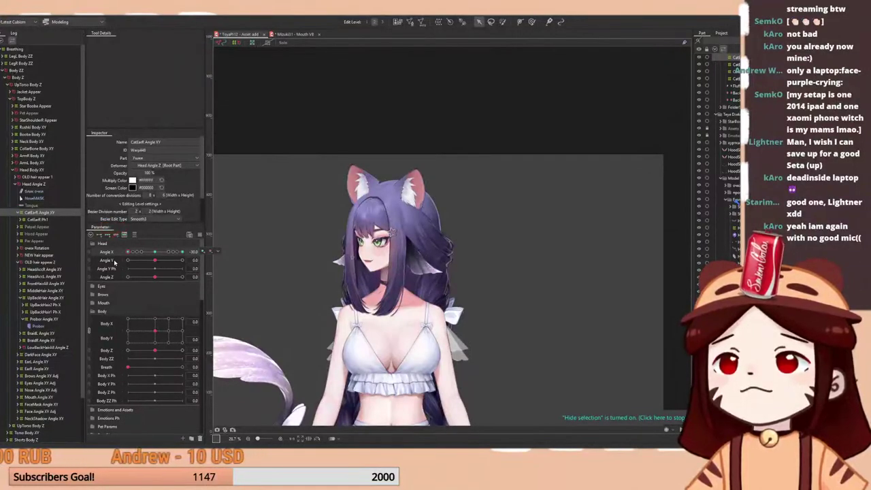
key("shift+Left")
key("shift+Left")
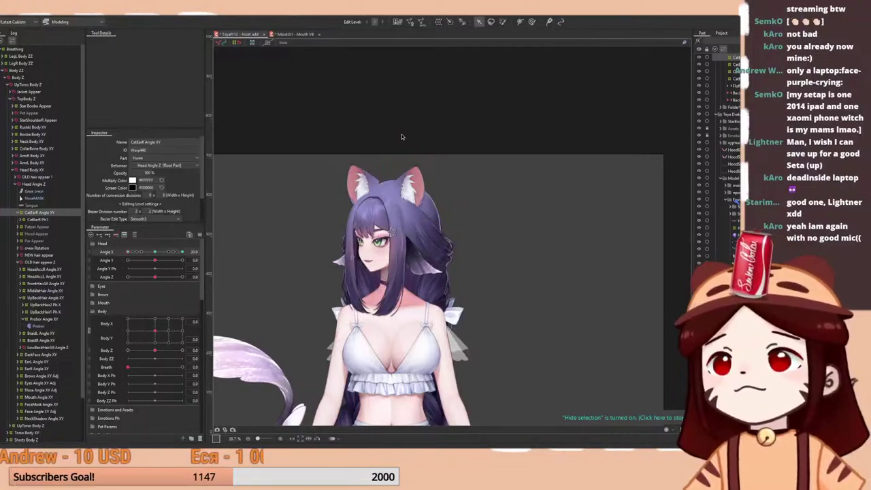
mouse_move(130, 252)
left_mouse_down()
mouse_move(151, 248)
mouse_move(121, 249)
left_mouse_up()
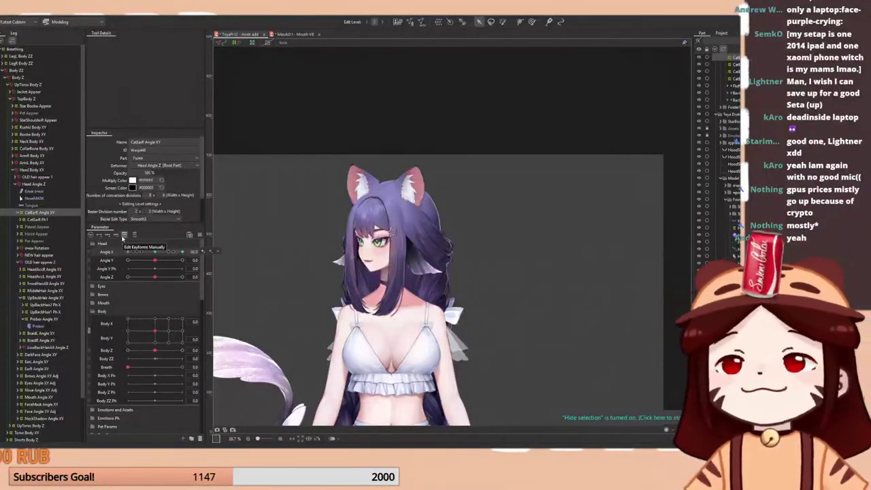
- Recheck how the right cat ear follows the head as Angle X turns repeatedly from 0.0 to -30.0
left_click_drag(151, 252, 119, 262)
right_click(155, 253)
right_click(156, 251)
right_click(155, 254)
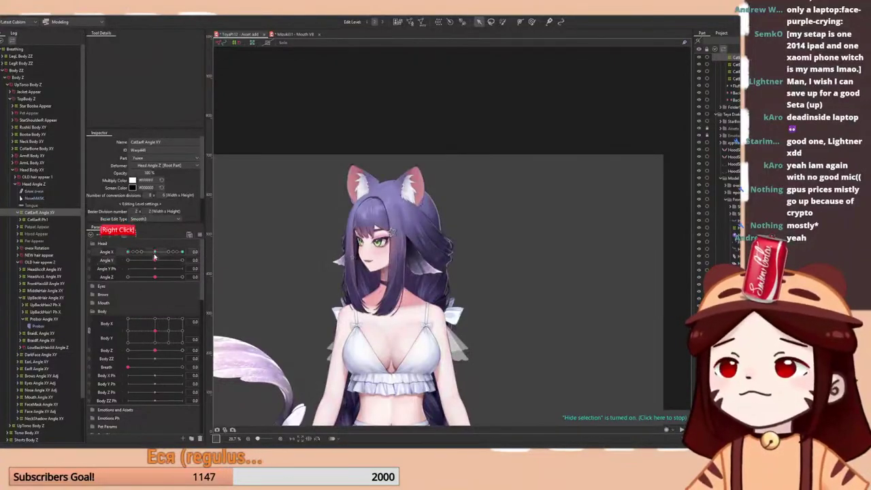
left_click_drag(156, 254, 122, 261)
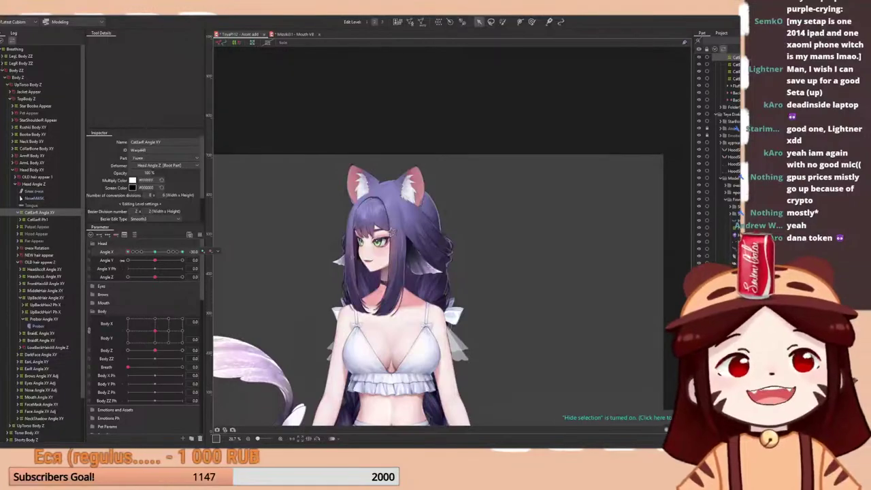
right_click(153, 253)
left_click_drag(154, 252, 122, 263)
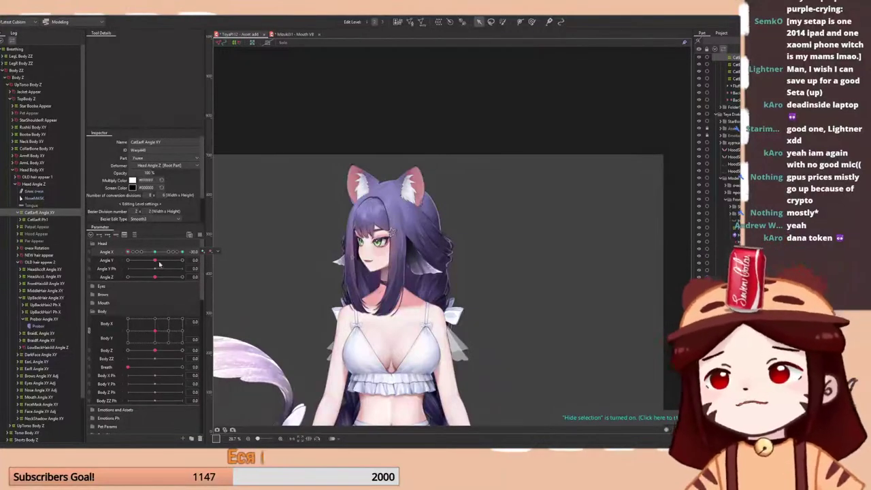
left_click_drag(156, 253, 117, 280)
- Reflect the CatEarR Angle XY deformer's Angle X motion horizontally and compare the turns at 30.0 and -30.0
scroll(416, 197, "up", 3)
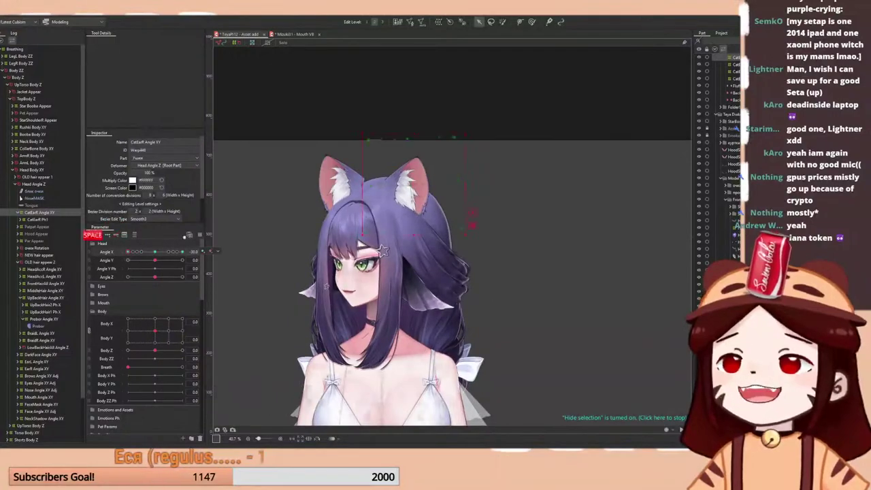
left_click(200, 235)
left_click(230, 298)
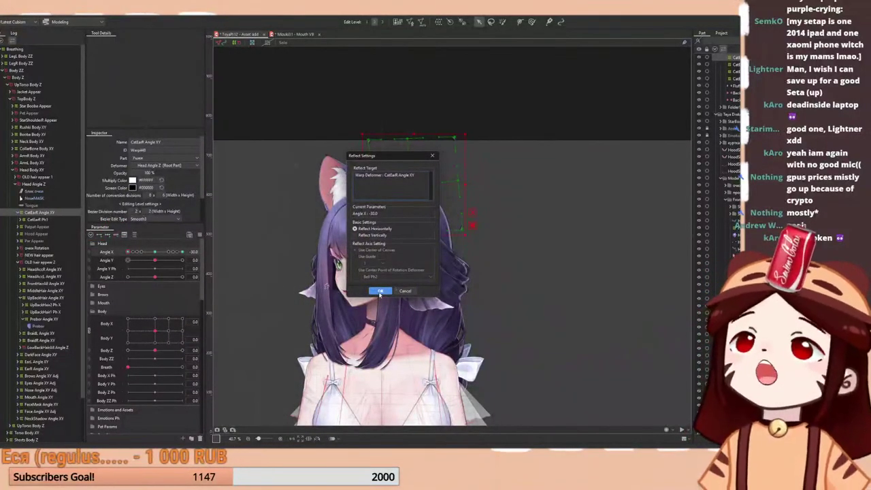
left_click(380, 291)
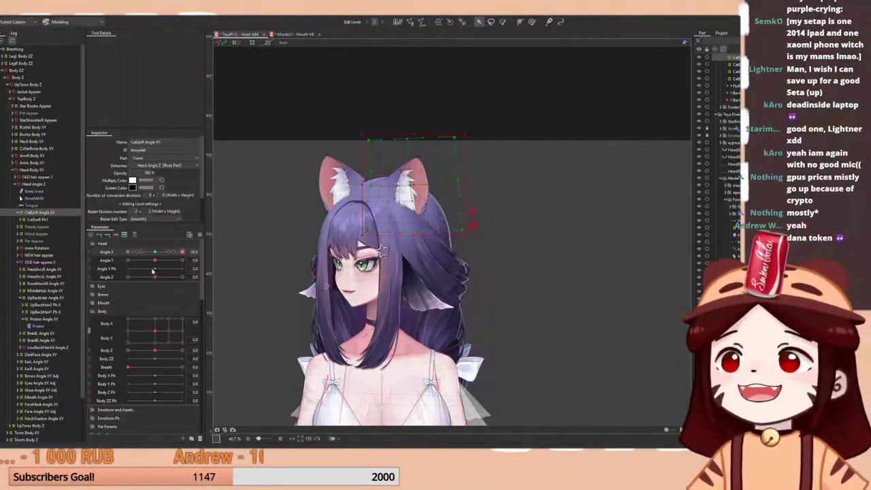
left_click_drag(137, 254, 190, 248)
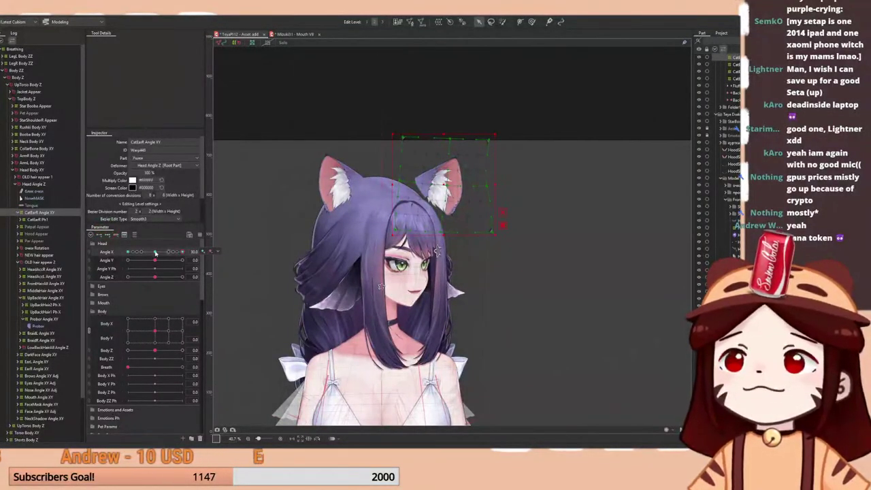
left_click(127, 252)
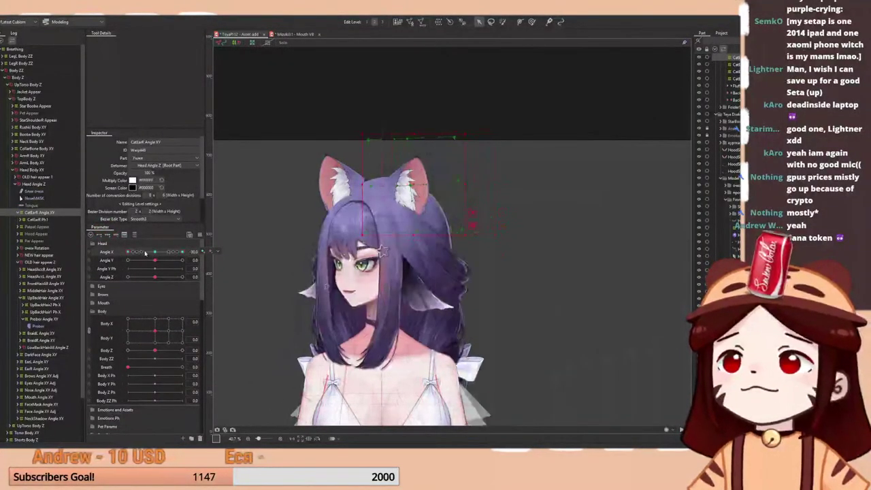
- Try extended interpolation on the CatEarR Angle XY deformer's Angle X with Ellipse Interpolation, 5 points and scale 5.0
right_click(198, 245)
left_click(249, 325)
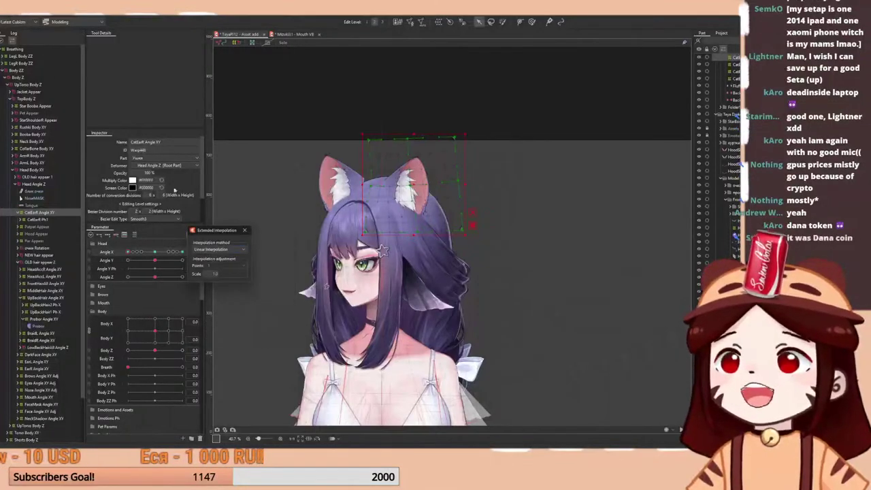
left_click(230, 251)
left_click(213, 269)
left_click_drag(198, 232, 107, 170)
left_click_drag(136, 253, 169, 254)
mouse_move(129, 213)
left_mouse_down()
mouse_move(163, 213)
mouse_move(93, 213)
mouse_move(116, 214)
left_mouse_up()
left_click_drag(129, 213, 127, 213)
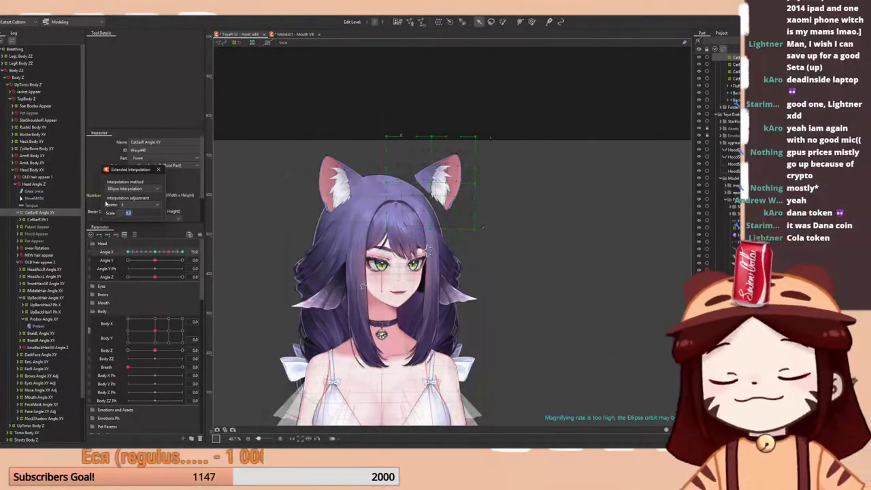
key("Return")
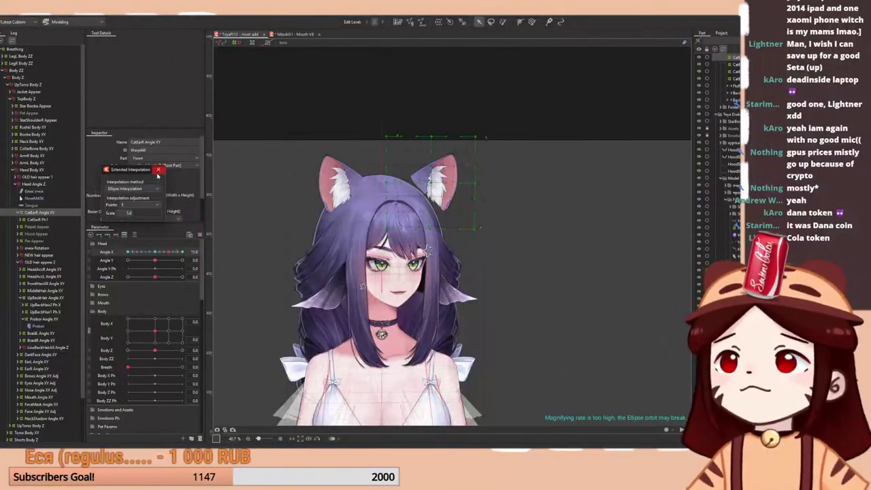
left_click(158, 169)
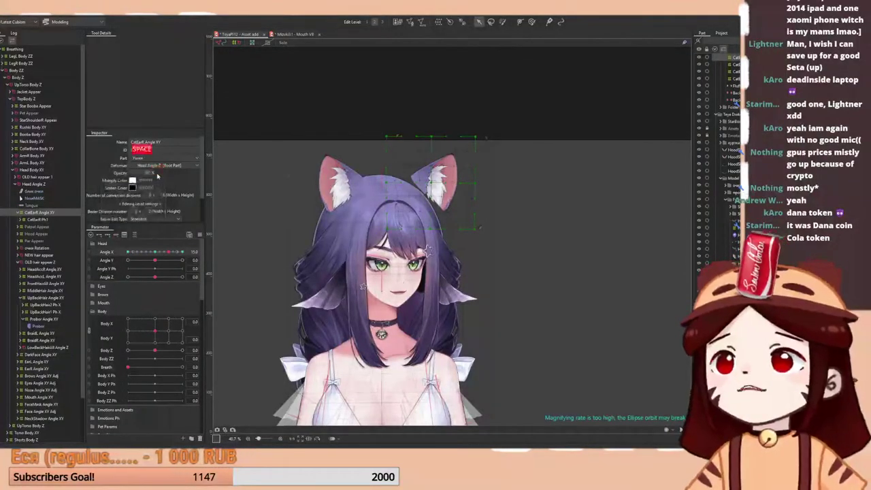
- Check the right cat ear at Angle X 30.0 and switch the deformer's extended interpolation back to Linear Interpolation
key("ctrl+h")
left_click_drag(170, 253, 181, 252)
left_click(199, 235)
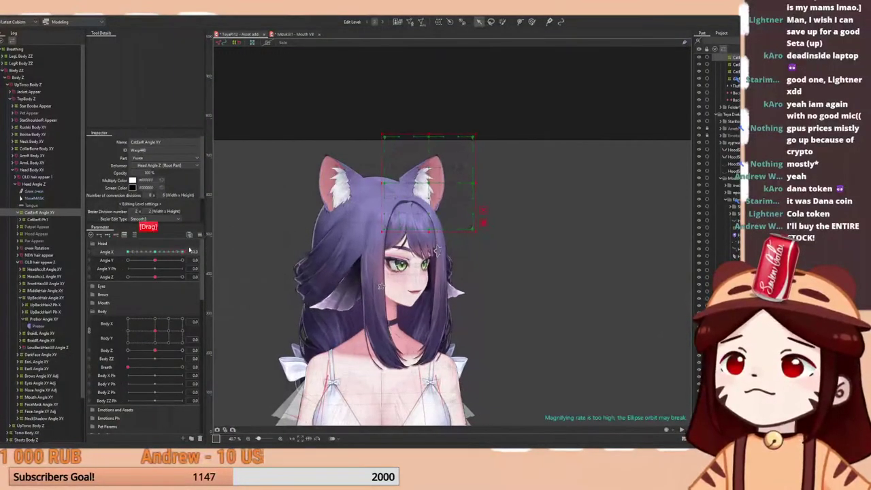
left_click(199, 234)
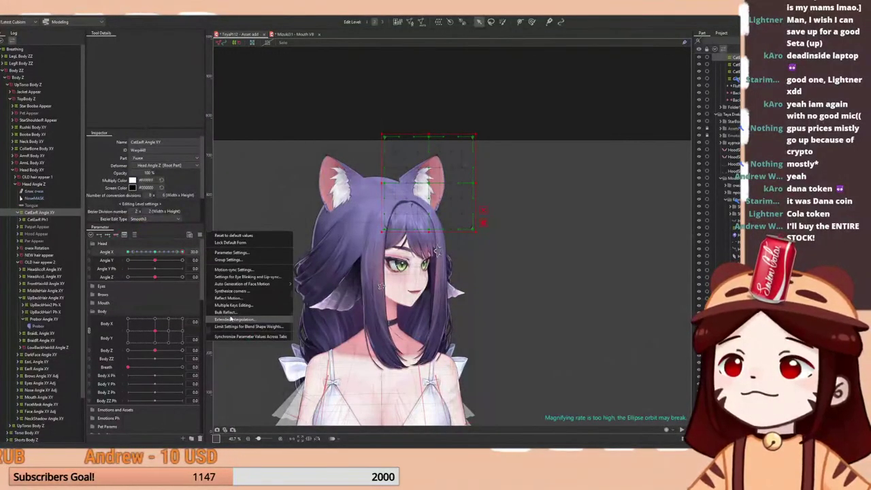
left_click(238, 319)
left_click(133, 188)
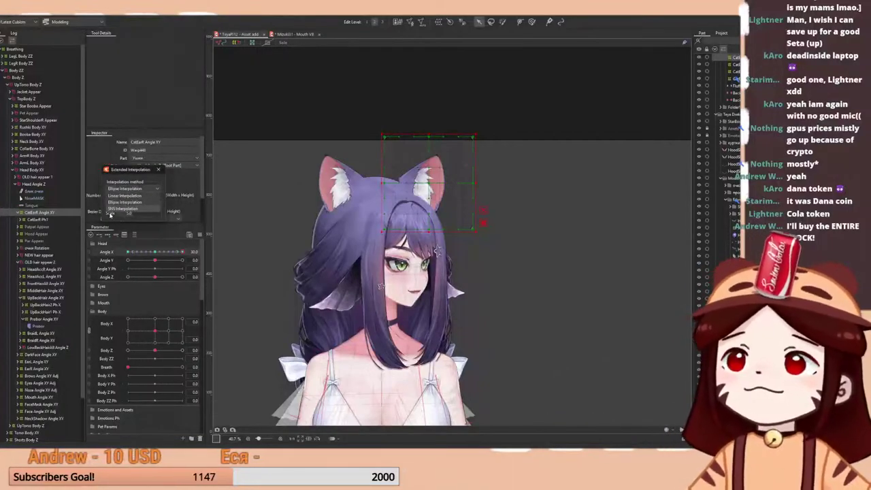
left_click(114, 197)
left_click(159, 170)
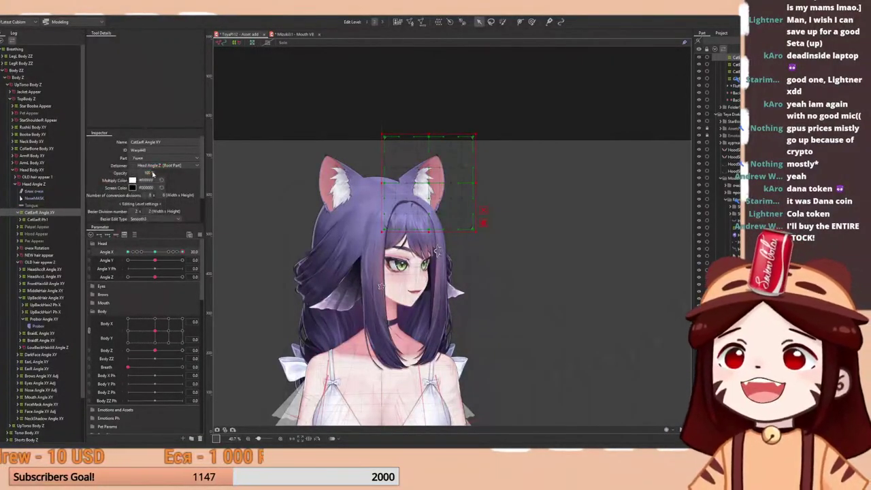
- Try pasting the copied form onto the right ear deformer at Angle X 30.0, preview the turn, and undo it
key("ctrl+z")
key("ctrl+z")
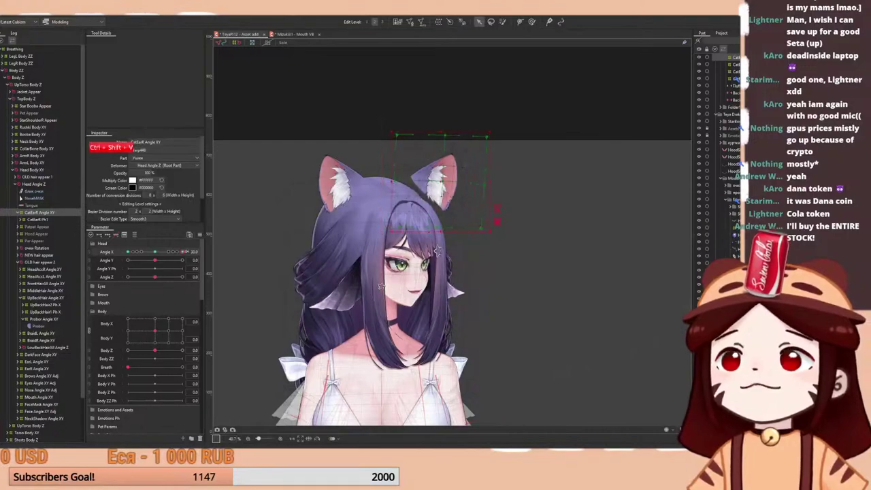
left_click_drag(181, 253, 196, 252)
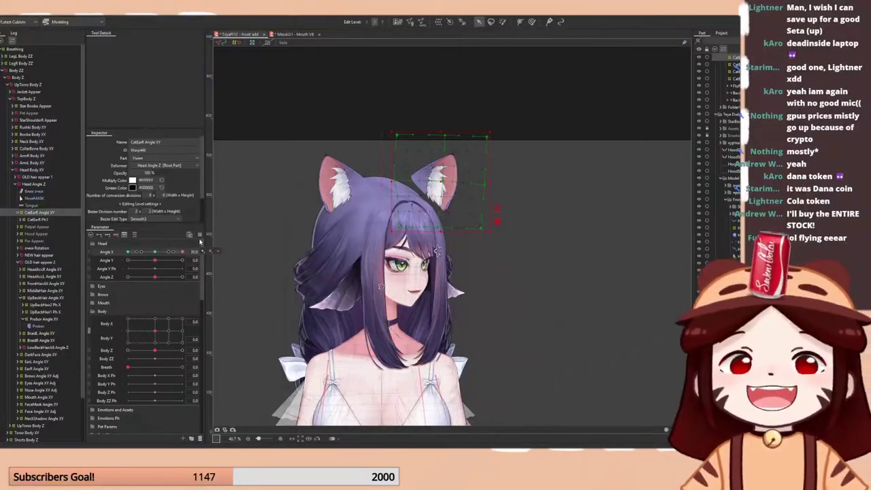
left_click_drag(155, 253, 211, 252)
key("space")
scroll(430, 177, "up", 3)
key("ctrl+z")
key("ctrl+z")
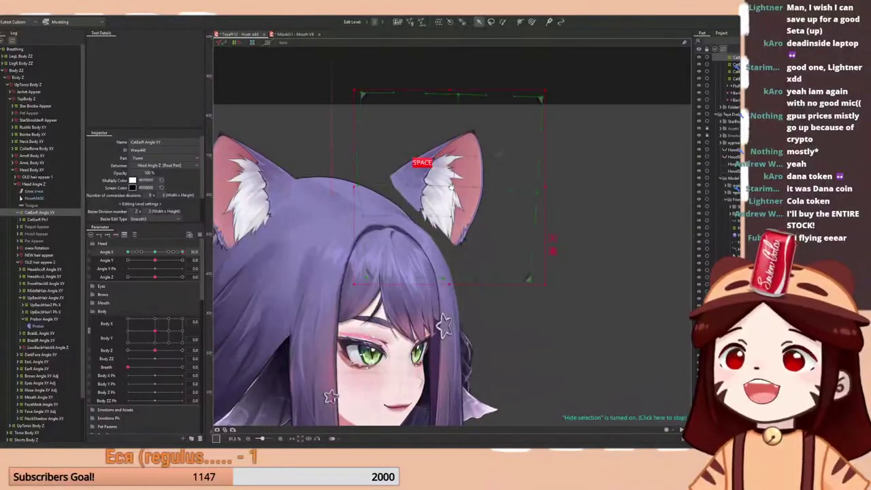
key("ctrl+z")
key("ctrl+z")
- Preview the turn toward Angle X 30.0, move the right cat ear inward at that key, and check the turn again
scroll(396, 170, "down", 4)
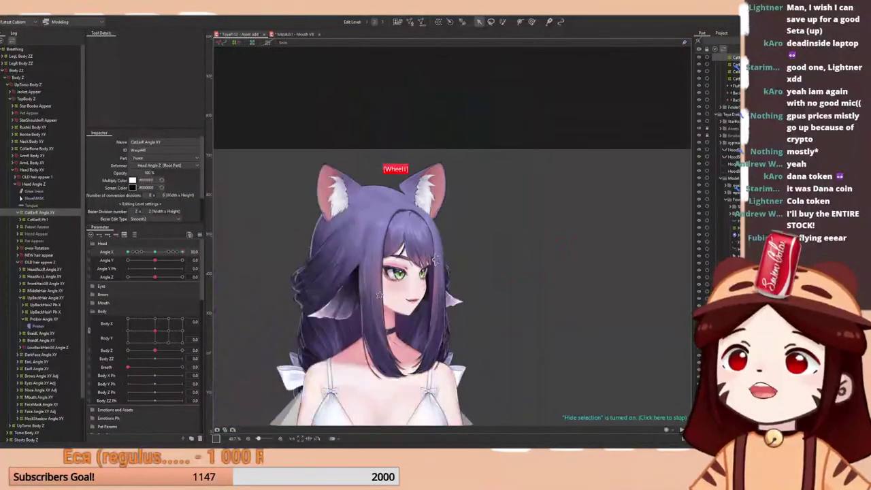
right_click(155, 252)
left_click(154, 253)
right_click(156, 253)
left_click_drag(156, 253, 185, 250)
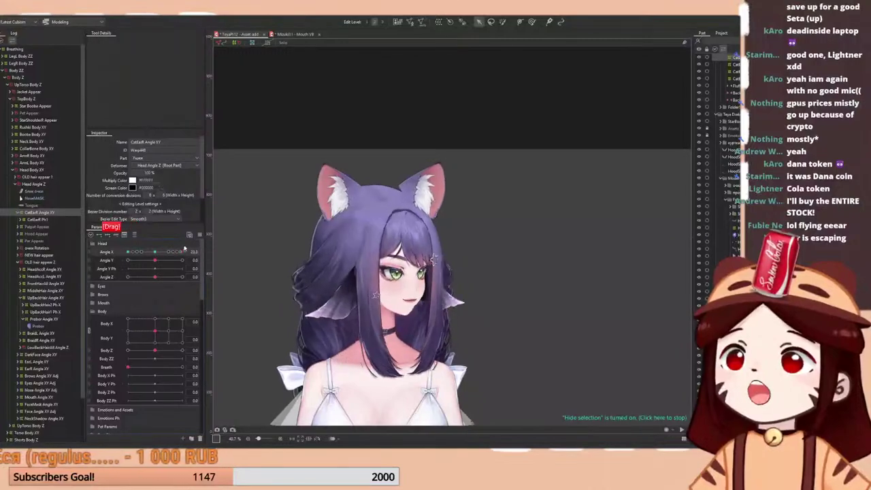
key("space")
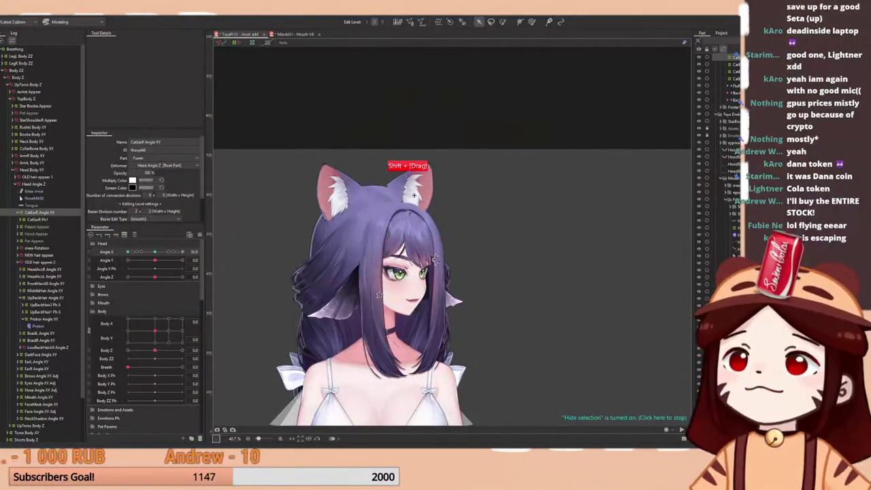
left_click_drag(157, 252, 183, 250)
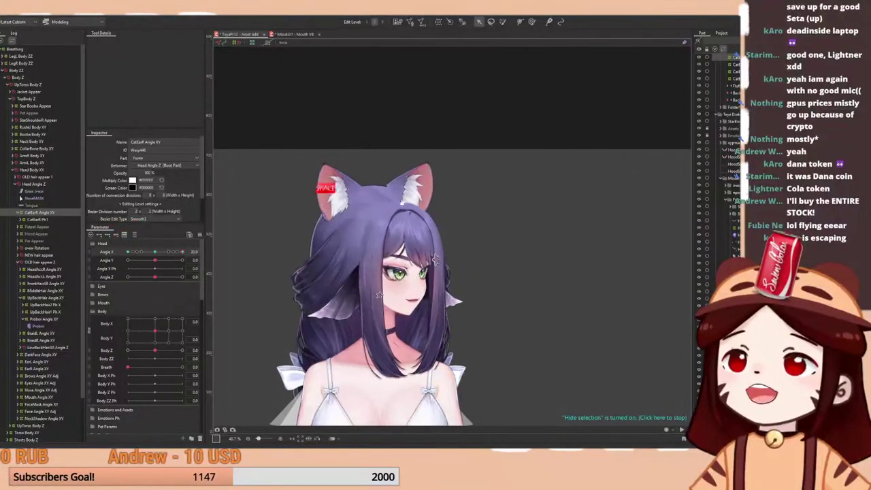
- Move the right cat ear slightly outward at Angle X 30.0, preview the turn, and nudge the ear slightly upward
left_click_drag(416, 195, 430, 191)
key("space")
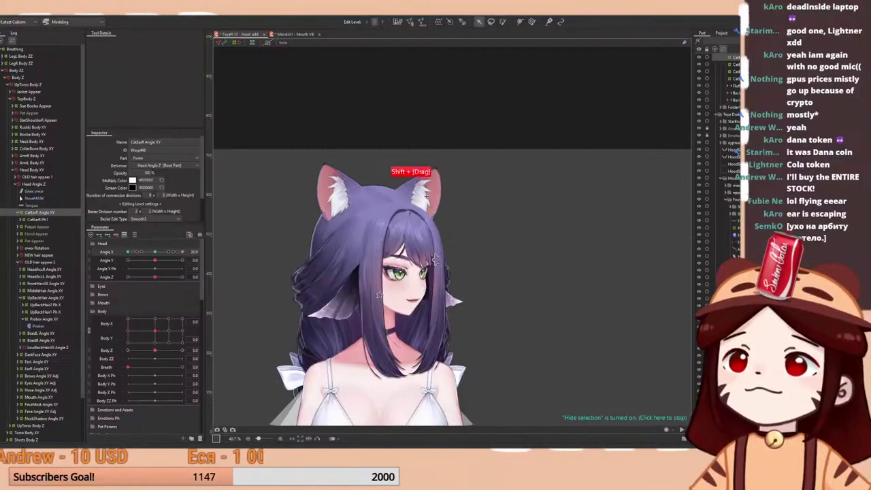
left_click_drag(157, 253, 183, 255)
scroll(424, 177, "up", 2)
key("ctrl+t")
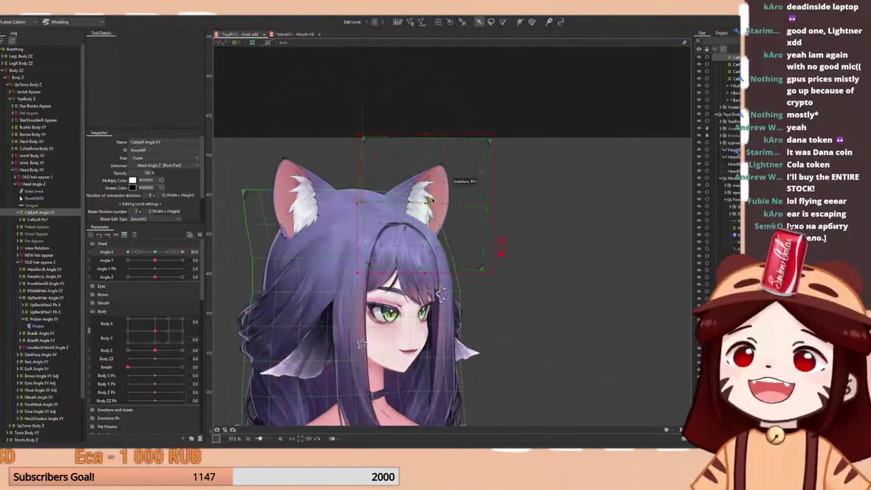
left_click_drag(432, 200, 430, 196)
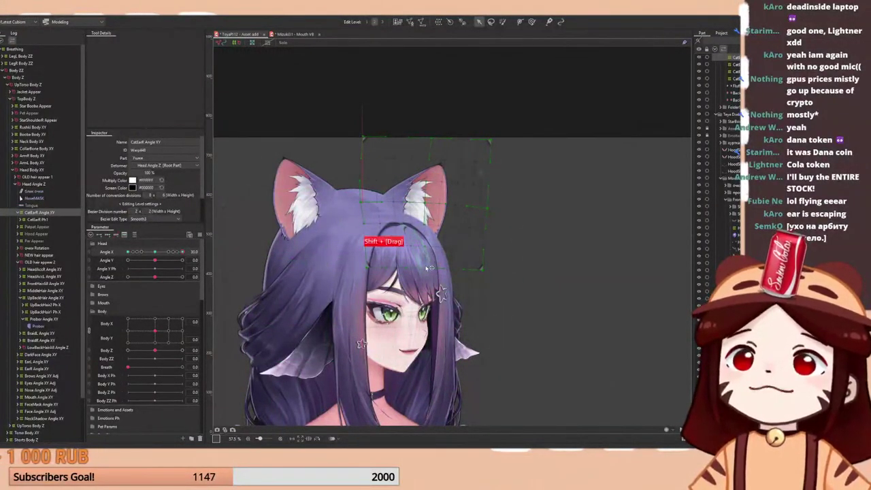
- Nudge the upper middle grid point of the CatEarR Angle XY deformer inward at Angle X 30.0 and preview the head turn
left_click_drag(434, 142, 433, 142)
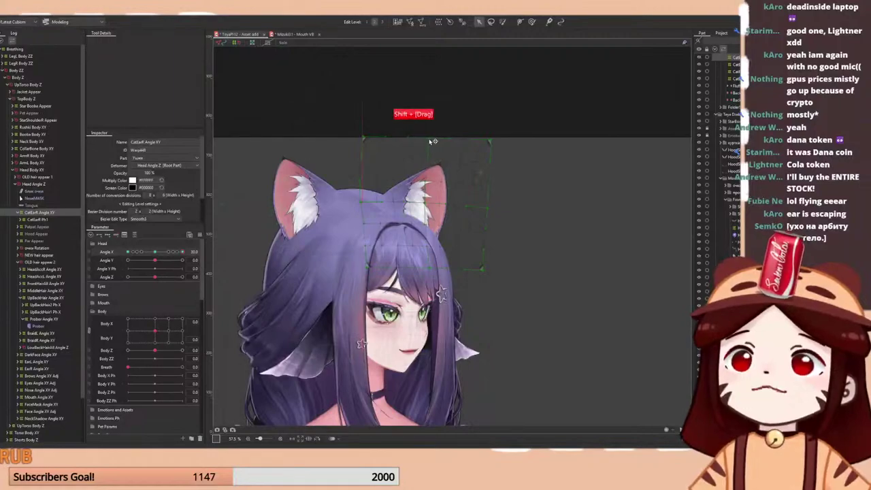
key("ctrl+t")
left_click_drag(154, 251, 352, 235)
key("ctrl+t")
- Pull the outer edge points of the right ear deformer grid slightly inward at Angle X 30.0
left_click(487, 210)
left_click_drag(488, 210, 489, 209)
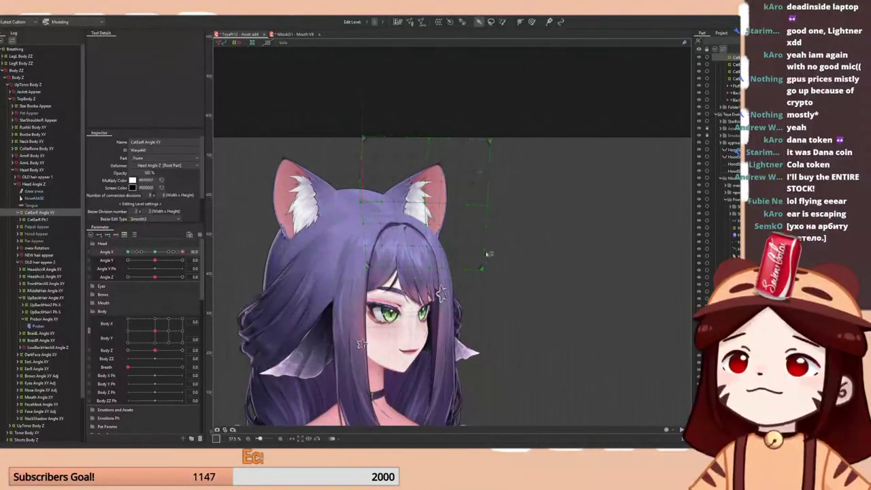
left_click_drag(483, 270, 483, 267)
left_click_drag(488, 208, 484, 206)
left_click_drag(495, 139, 488, 142)
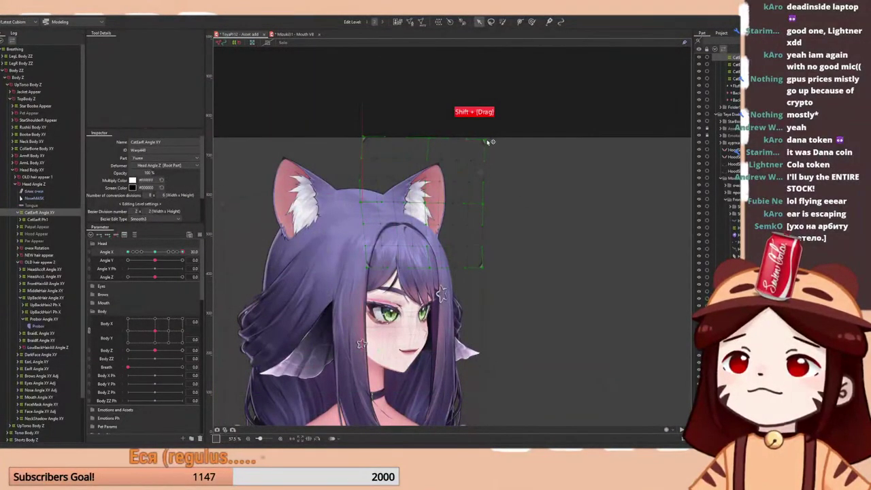
- Check how the right cat ear follows the head turn toward Angle X 30.0 with the deformer grid hidden
key("ctrl+t")
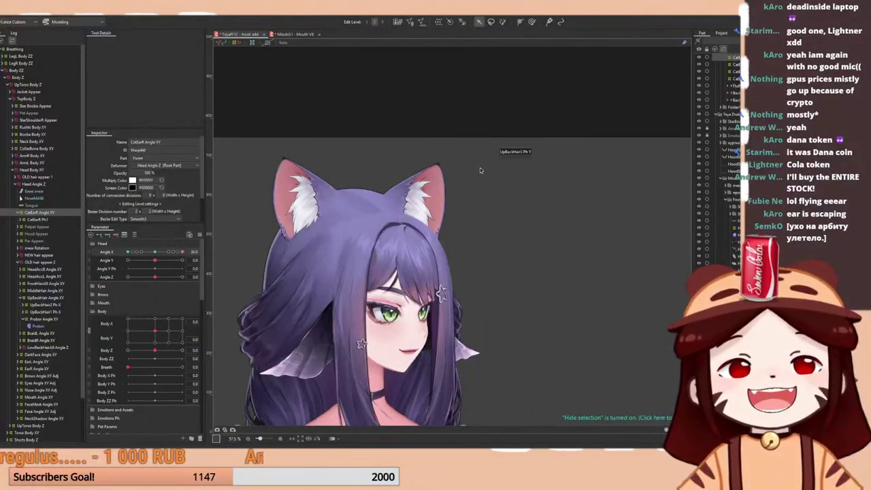
left_click_drag(155, 256, 184, 254)
key("ctrl+t")
key("space")
key("ctrl+t")
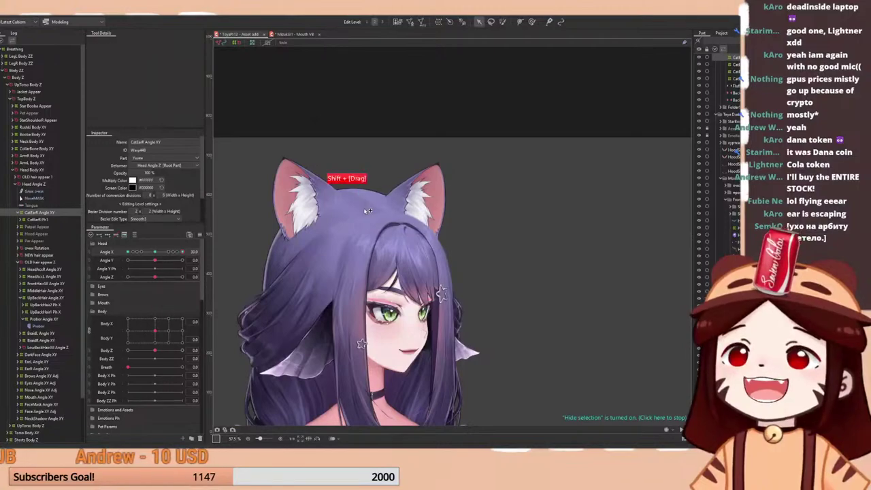
key("Escape")
left_click_drag(155, 255, 183, 255)
scroll(440, 148, "down", 2)
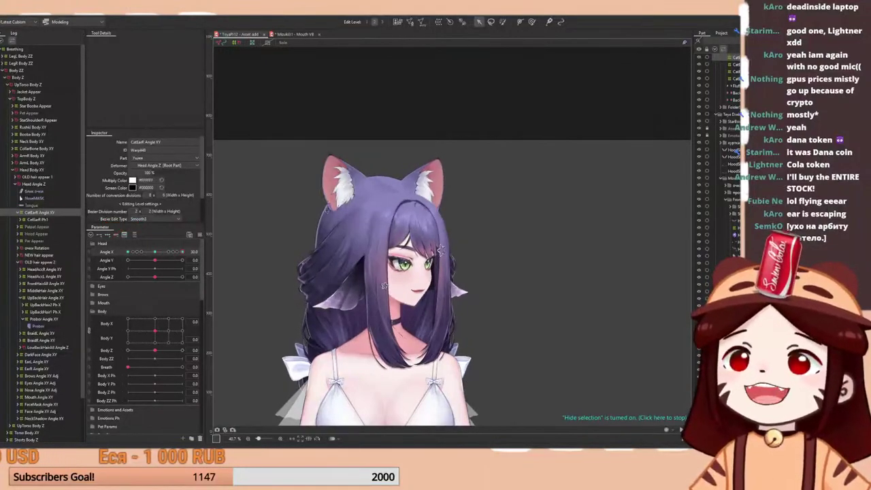
scroll(423, 186, "up", 2)
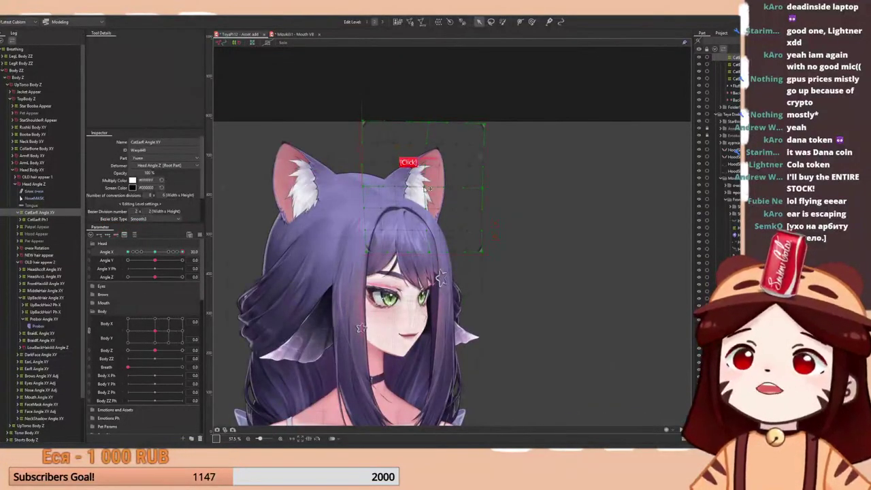
- Shift the upper and central middle points of the right ear grid slightly outward at Angle X 30.0 and preview the turn
left_click_drag(430, 127, 434, 126)
left_click_drag(428, 190, 435, 193)
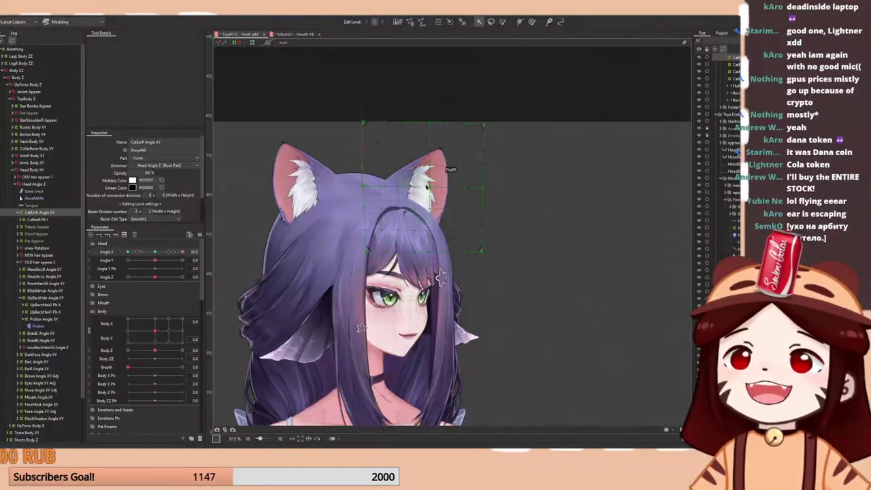
left_click_drag(155, 253, 180, 252)
key("ctrl+t")
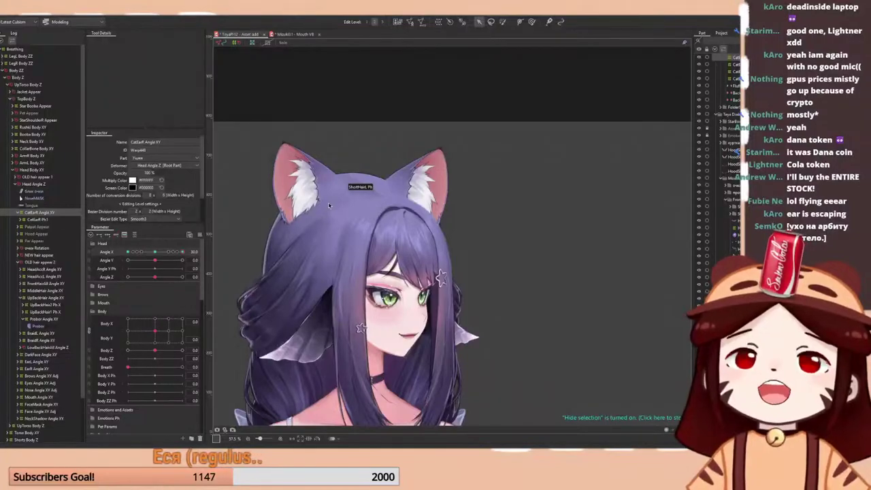
left_click_drag(156, 253, 183, 252)
key("ctrl+t")
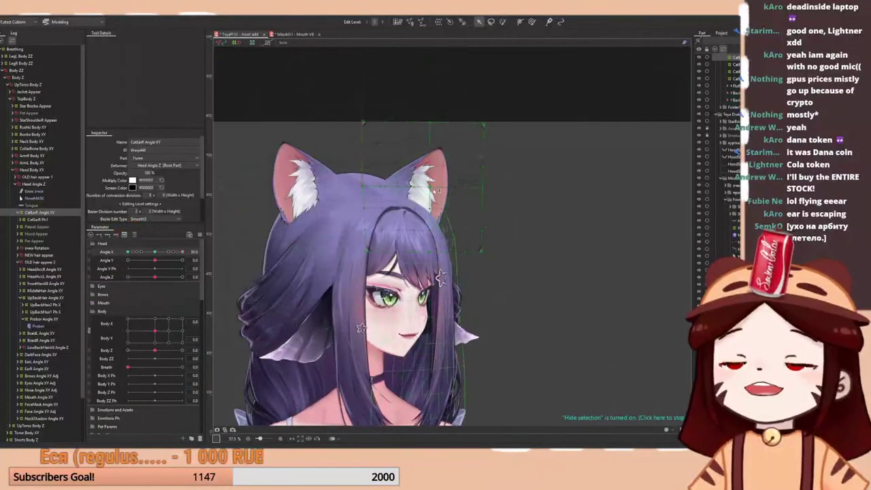
- Nudge the lower middle point of the right ear grid slightly outward at Angle X 30.0 and check the turn with the grid hidden
left_click_drag(431, 255, 433, 256)
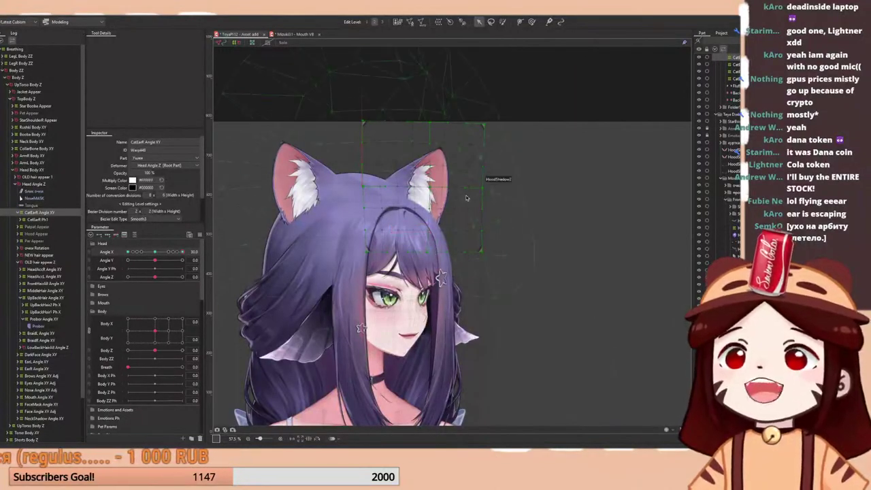
left_click_drag(155, 253, 184, 257)
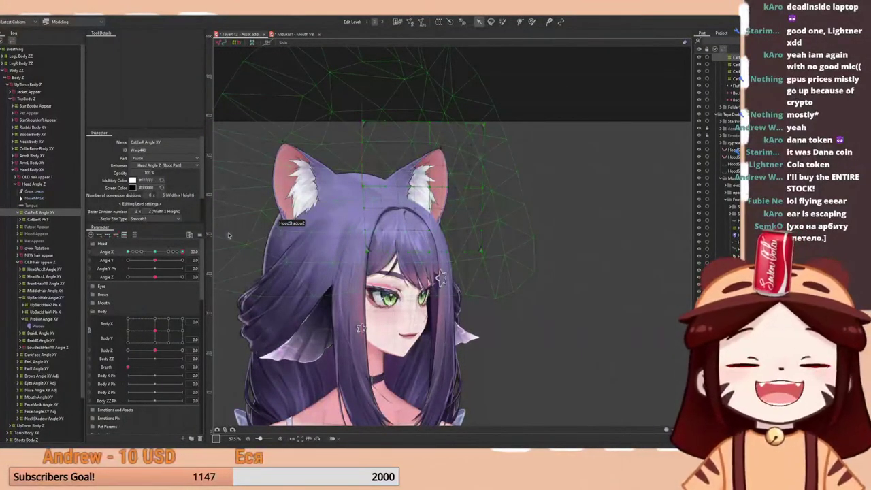
left_click_drag(156, 253, 423, 192)
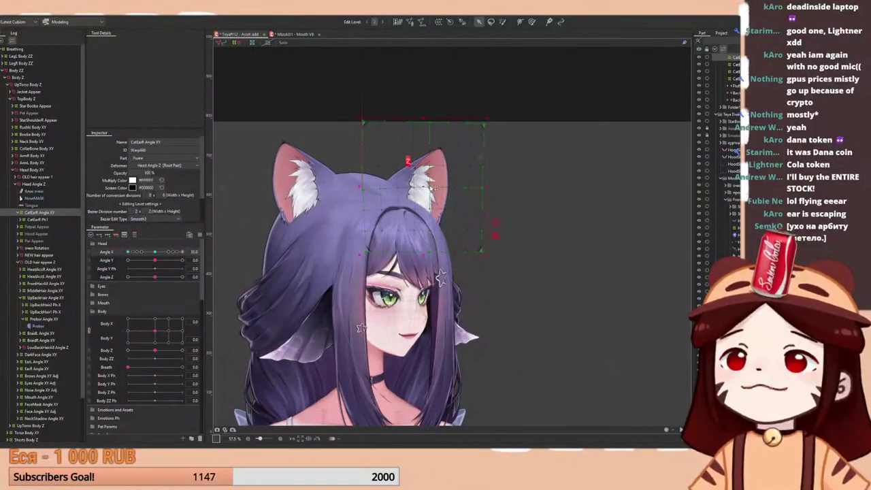
left_click_drag(181, 252, 199, 251)
left_click(433, 191)
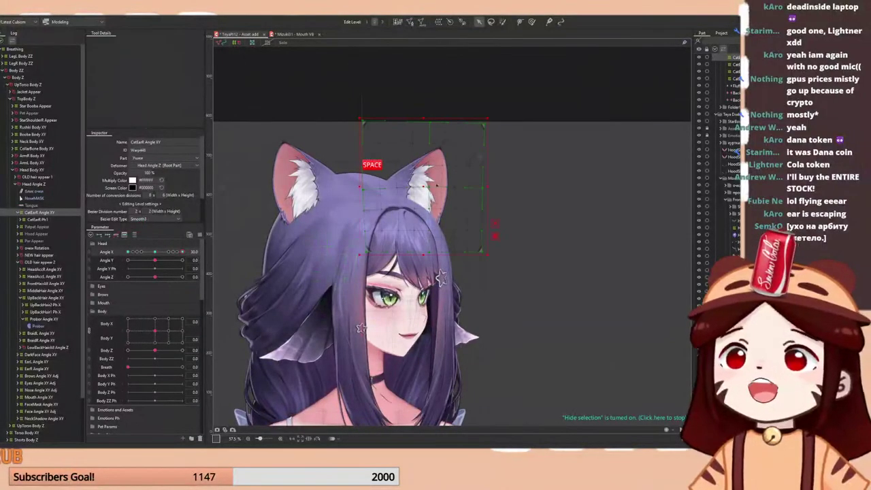
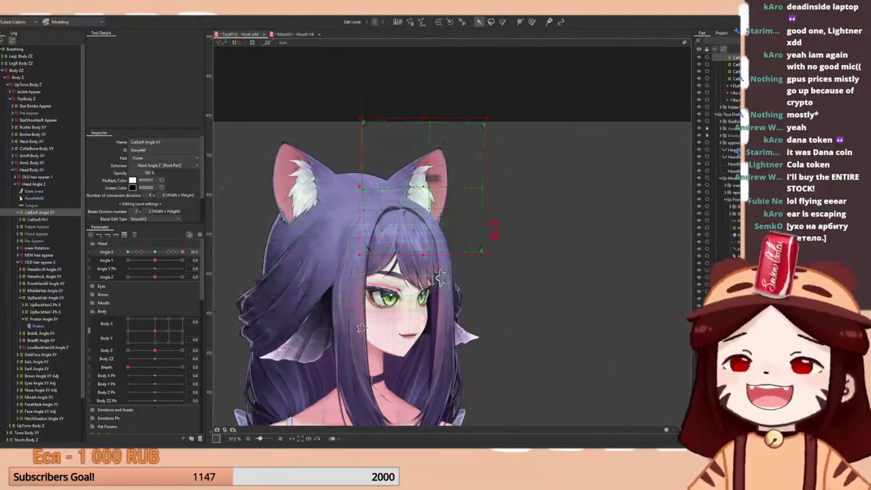
left_click_drag(159, 251, 193, 249)
key("ctrl+h")
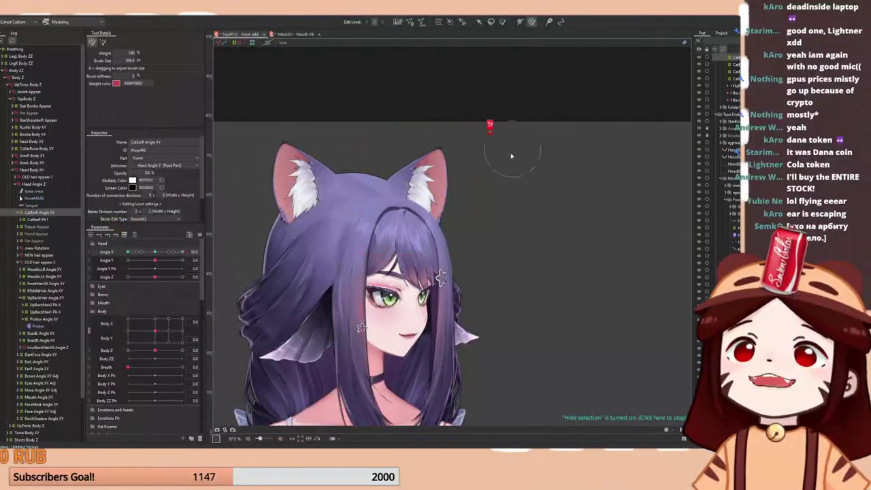
left_click(503, 21)
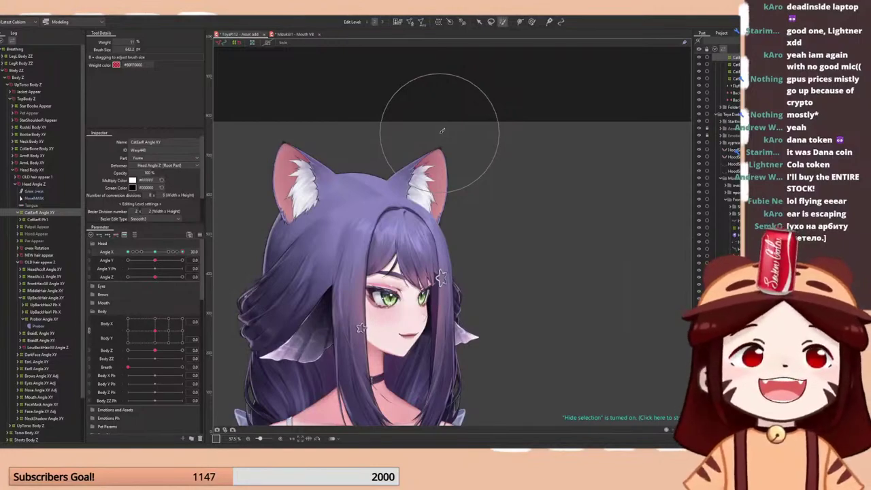
key("space")
key("space")
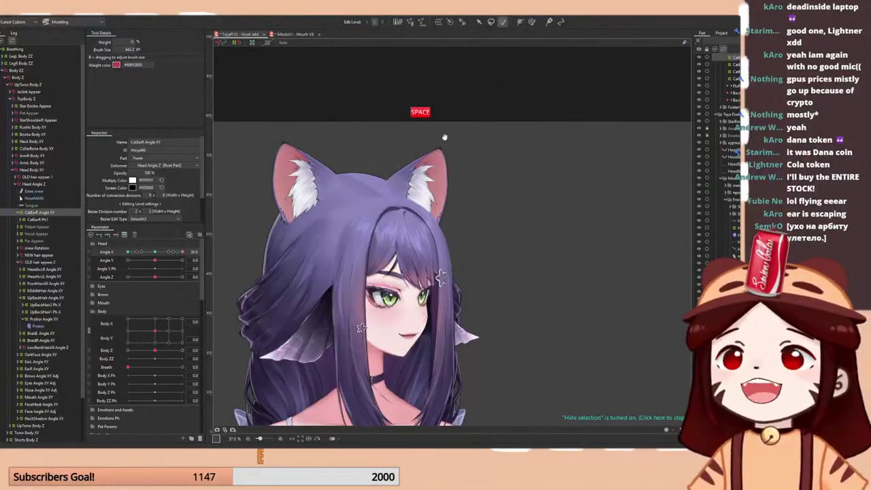
left_click(531, 21)
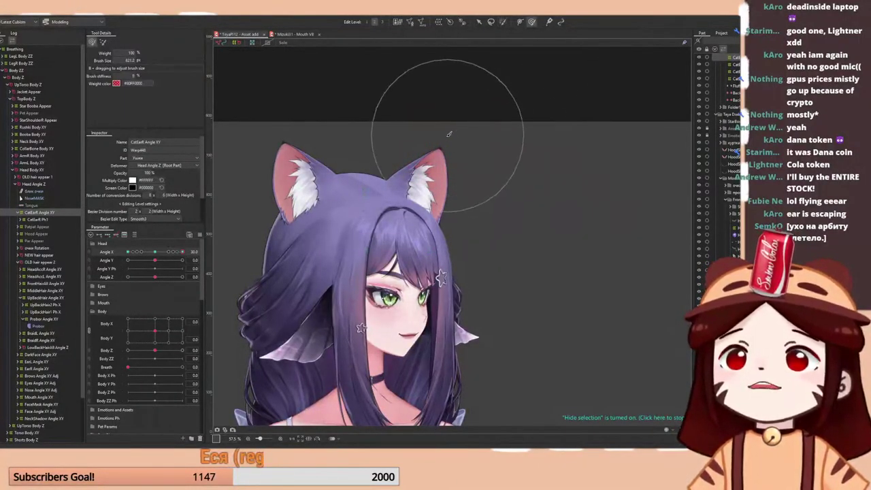
scroll(448, 134, "down", 3)
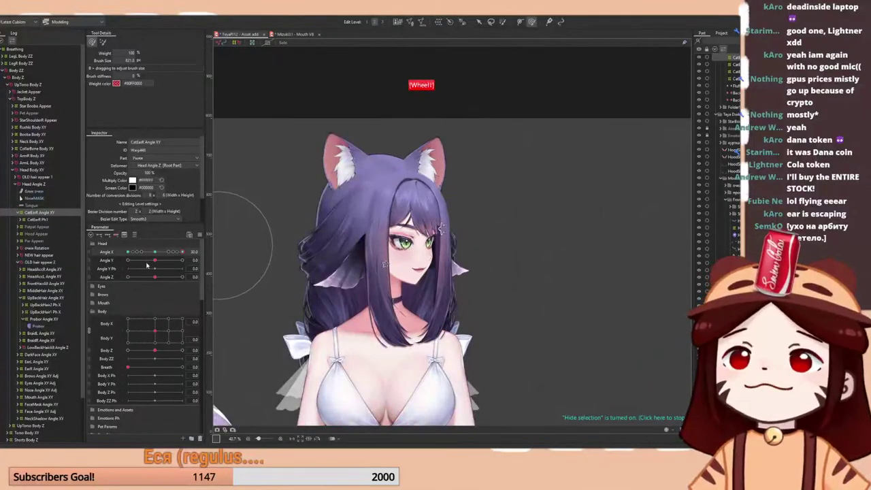
- Move the whole right cat ear deformer slightly inward at Angle X 30.0 and preview the turn
left_click_drag(164, 253, 191, 252)
key("v")
left_click(413, 190)
left_click(428, 164, "shift")
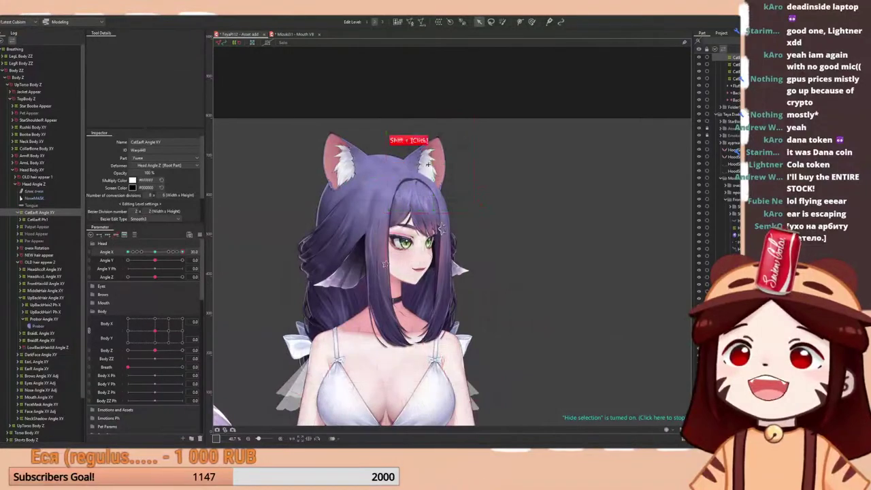
left_click_drag(428, 164, 426, 164)
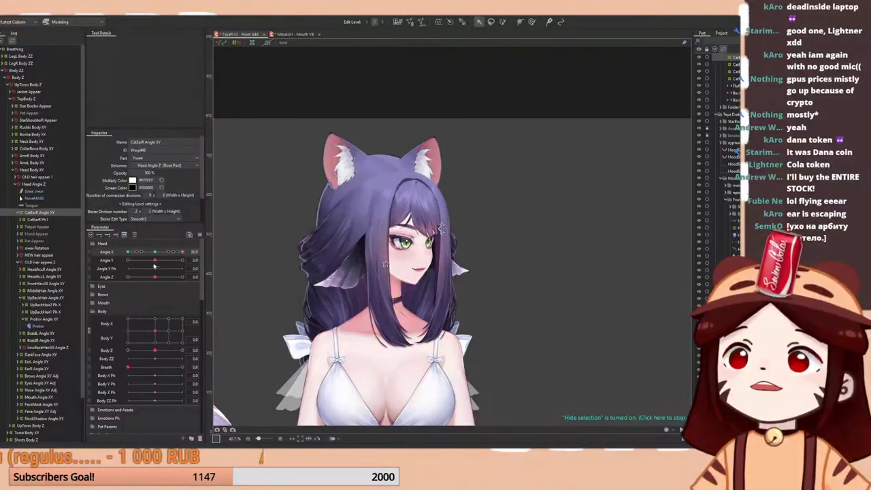
mouse_move(155, 252)
left_mouse_down()
mouse_move(140, 253)
mouse_move(174, 252)
mouse_move(146, 252)
mouse_move(156, 253)
left_mouse_up()
- Compare the right cat ear between the neutral pose and Angle X 30.0, including a closer look at the turned head
key("space")
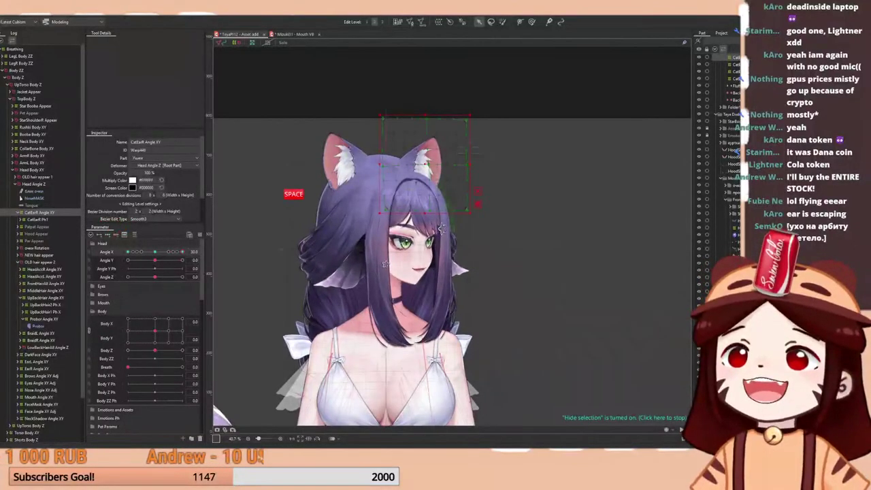
right_click(159, 254)
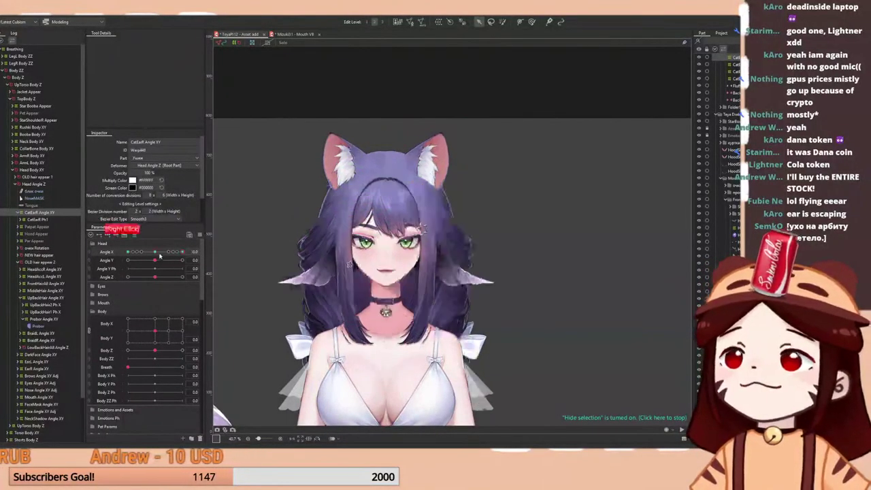
left_click_drag(158, 253, 184, 255)
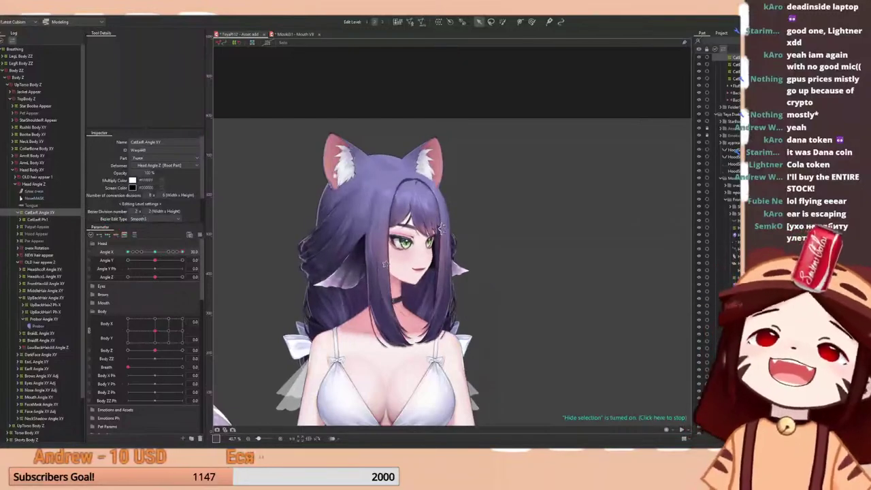
key("space")
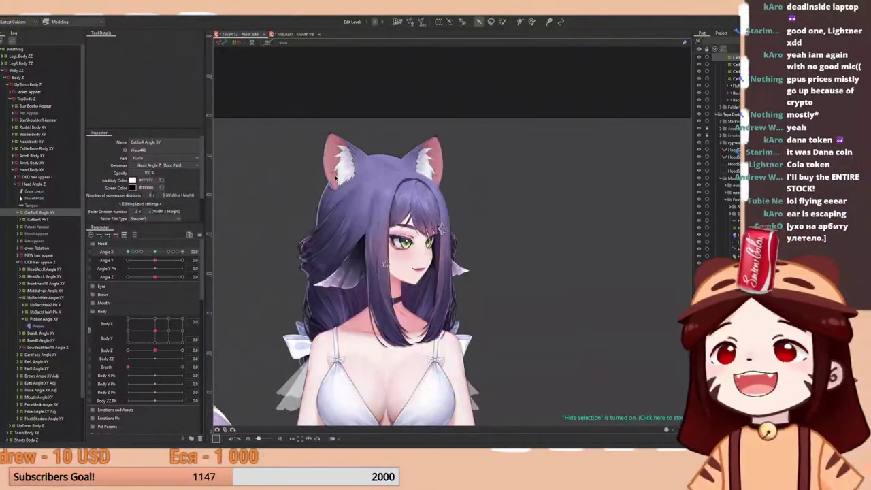
right_click(160, 252)
left_click_drag(160, 252, 197, 240)
scroll(439, 139, "up", 2)
key("space")
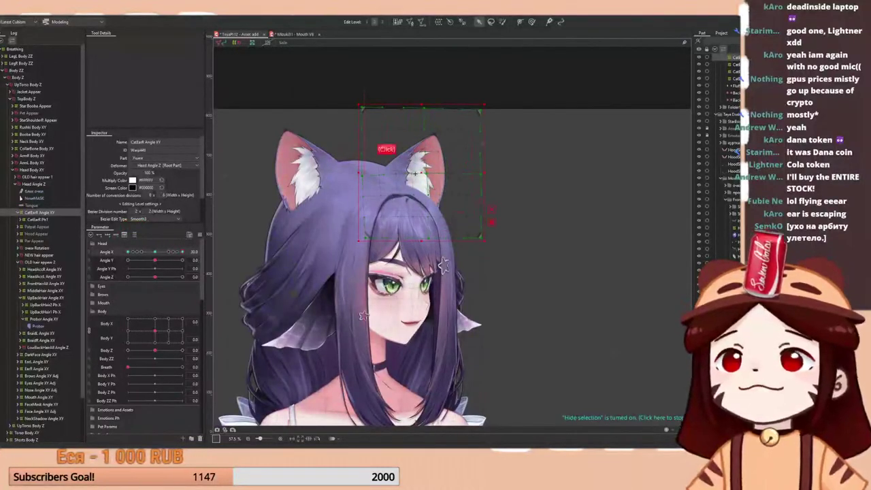
key("t")
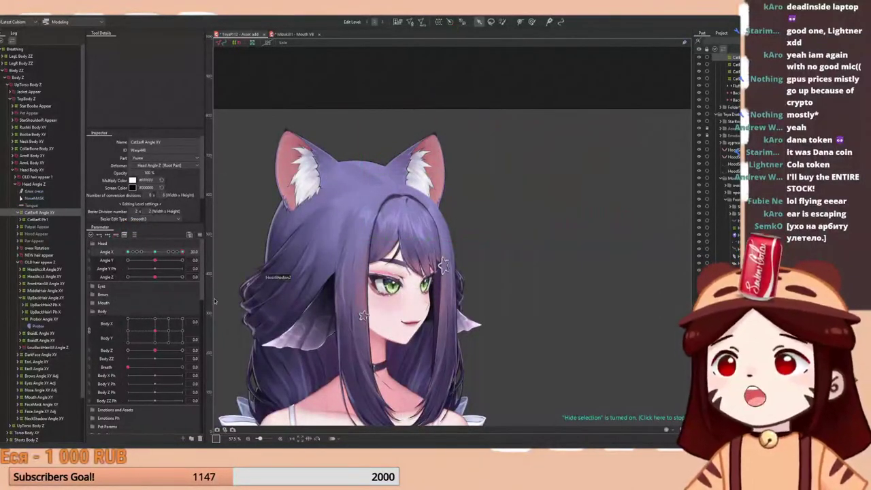
- Check the right cat ear at Angle X -30.0 and through the full turn back to Angle X 30.0
left_click_drag(157, 251, 127, 253)
scroll(393, 145, "down", 4)
key("space")
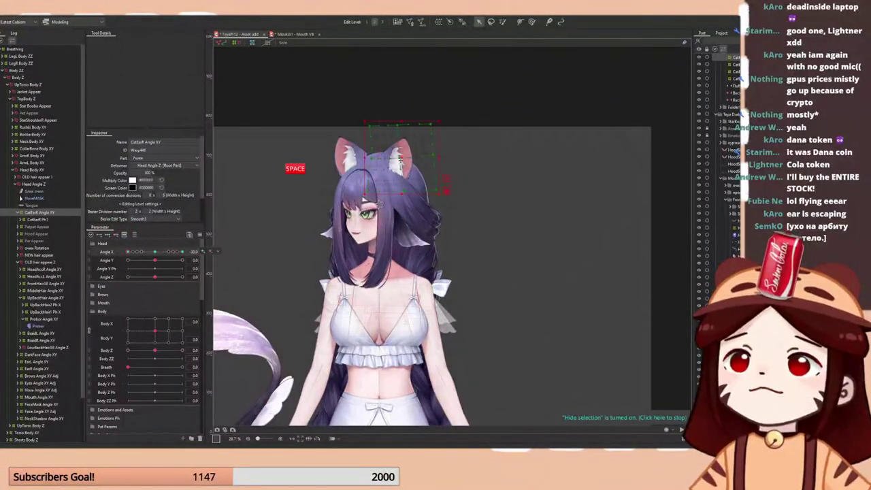
key("space")
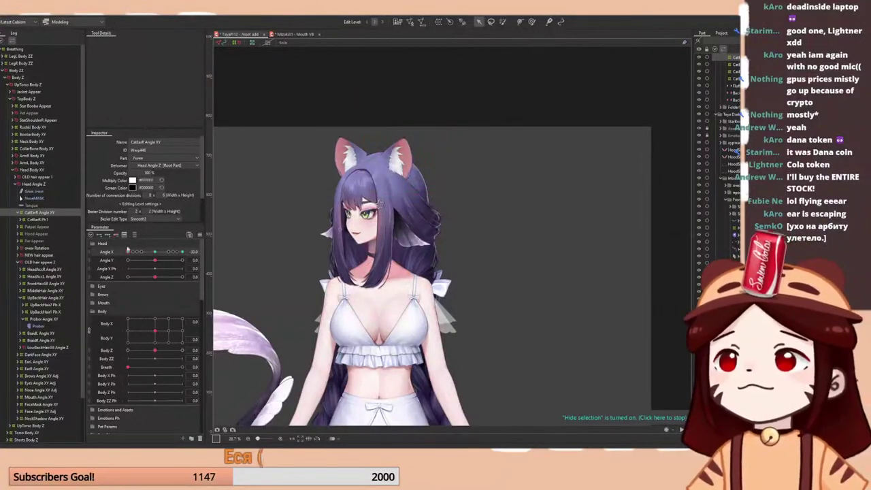
mouse_move(127, 251)
left_mouse_down()
mouse_move(134, 256)
mouse_move(120, 261)
left_mouse_up()
left_click_drag(119, 260, 187, 240)
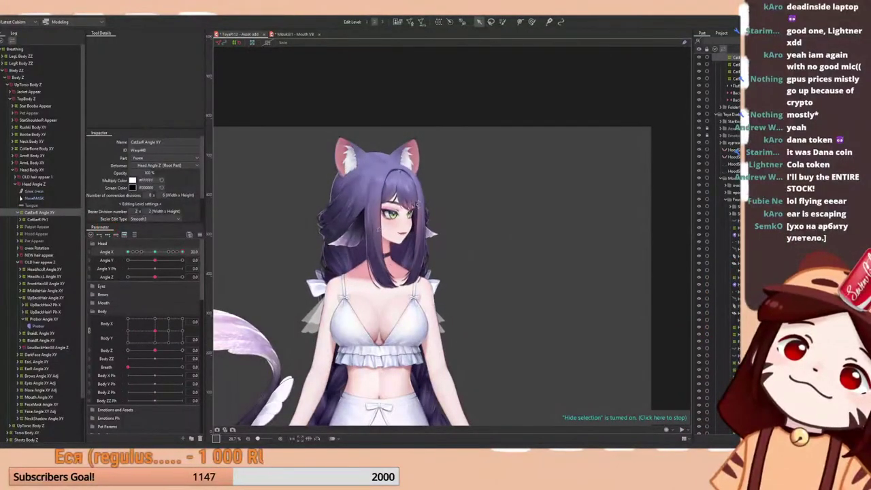
- Reshape the right cat ear slightly at Angle X 30.0 with the Deform Brush, reducing the brush size to about 324 px
scroll(384, 131, "up", 3)
left_click(533, 23)
key("space")
mouse_move(527, 144)
left_mouse_down()
mouse_move(553, 140)
mouse_move(522, 156)
mouse_move(539, 147)
mouse_move(536, 163)
left_mouse_up()
left_click_drag(529, 116, 526, 120)
scroll(422, 125, "down", 1)
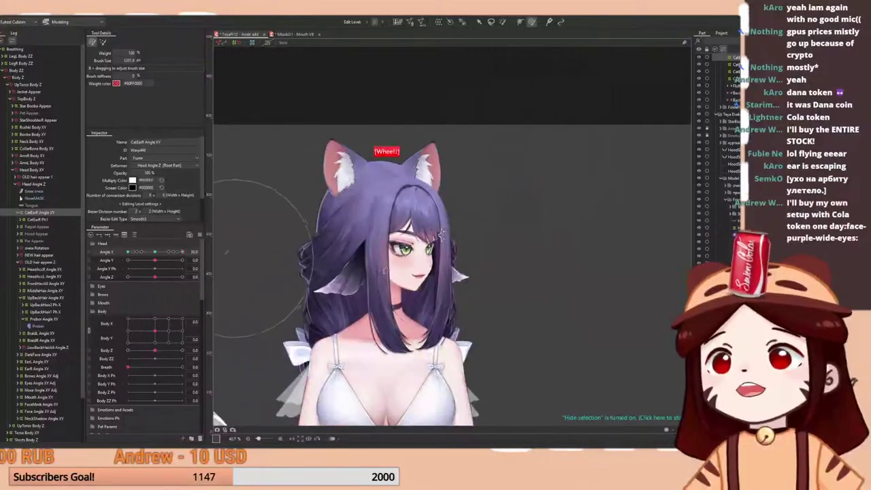
mouse_move(183, 253)
left_mouse_down()
mouse_move(171, 263)
mouse_move(187, 260)
left_mouse_up()
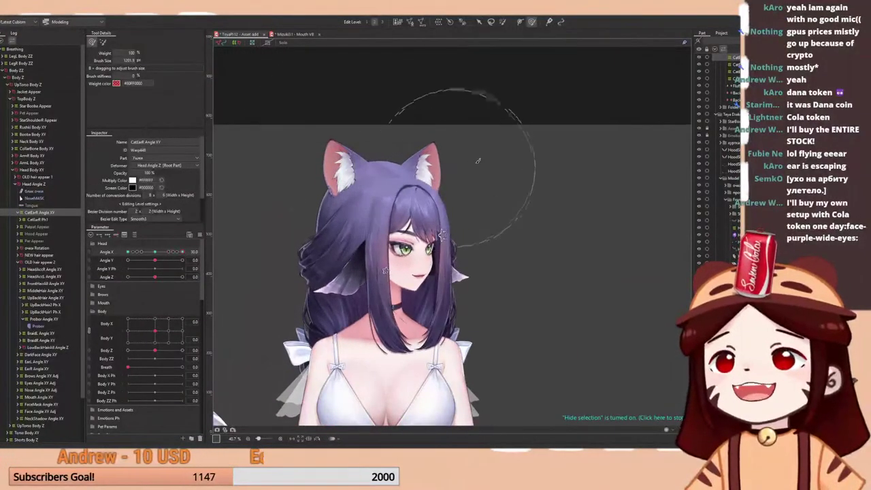
left_click_drag(456, 170, 438, 170)
scroll(438, 184, "up", 1)
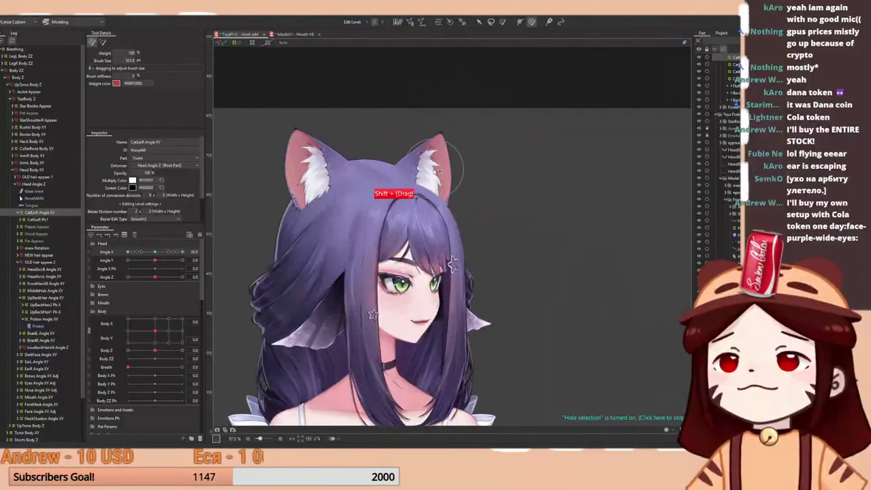
scroll(440, 171, "down", 4)
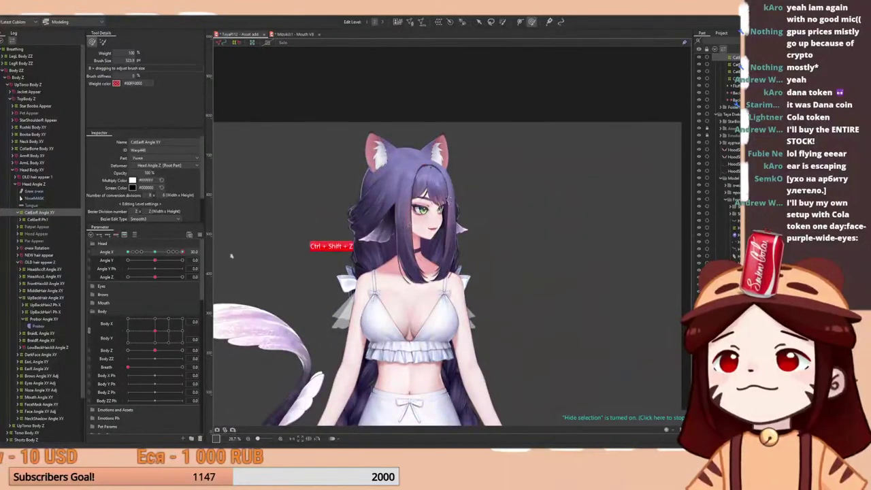
- Check the right cat ear through the head turn around Angle X 30.0, in both the normal and mirrored canvas views
mouse_move(183, 252)
left_mouse_down()
mouse_move(163, 261)
mouse_move(188, 253)
left_mouse_up()
key("space")
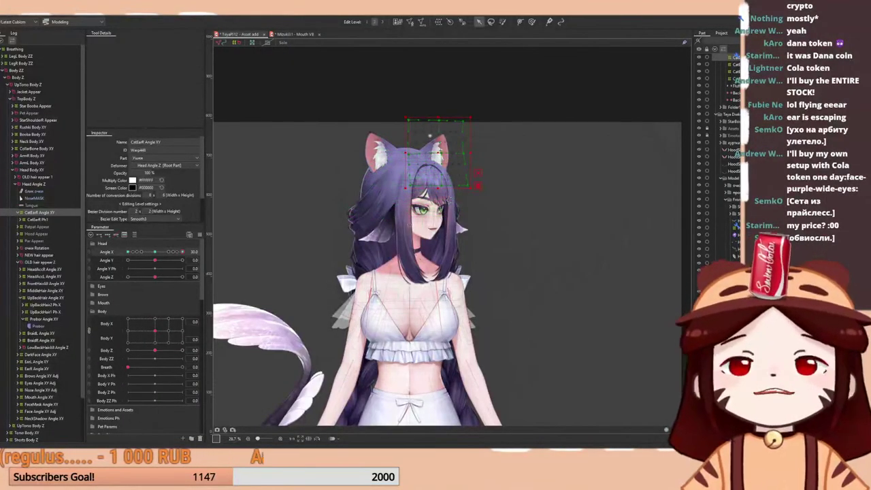
scroll(444, 134, "up", 4)
key("space")
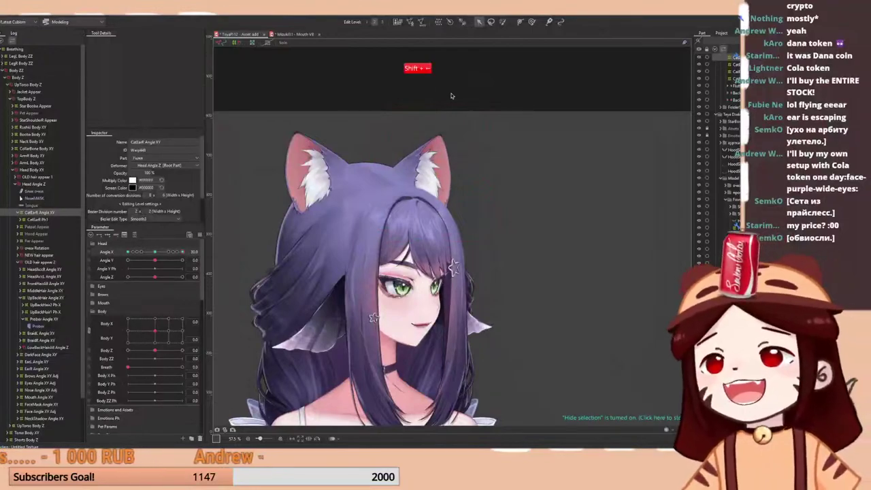
scroll(443, 129, "down", 2)
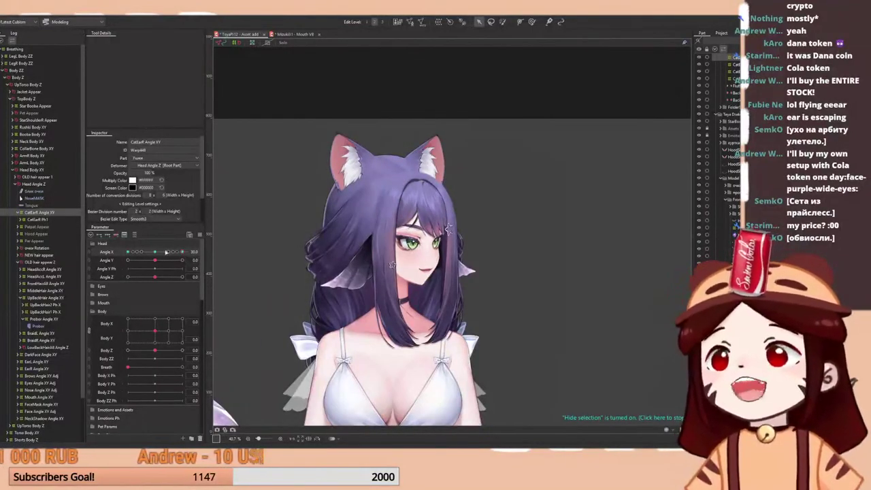
left_click_drag(166, 252, 181, 253)
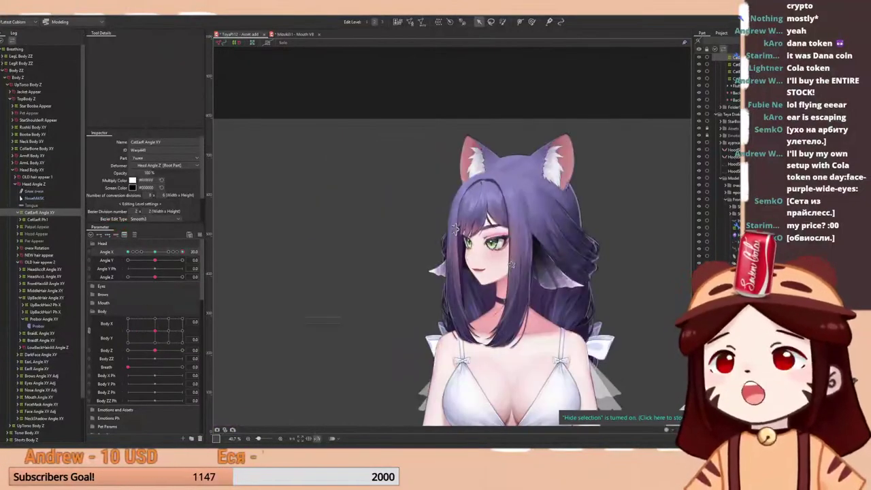
scroll(592, 245, "down", 1)
left_click_drag(164, 254, 183, 252)
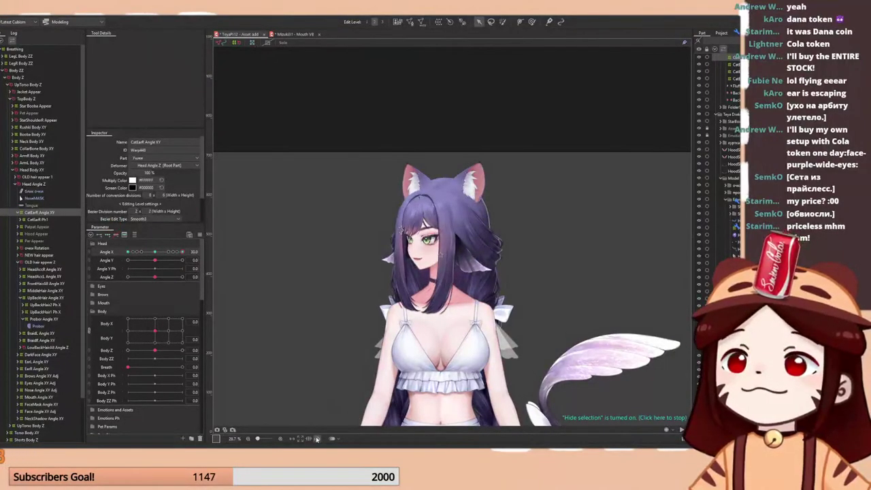
scroll(468, 164, "up", 5)
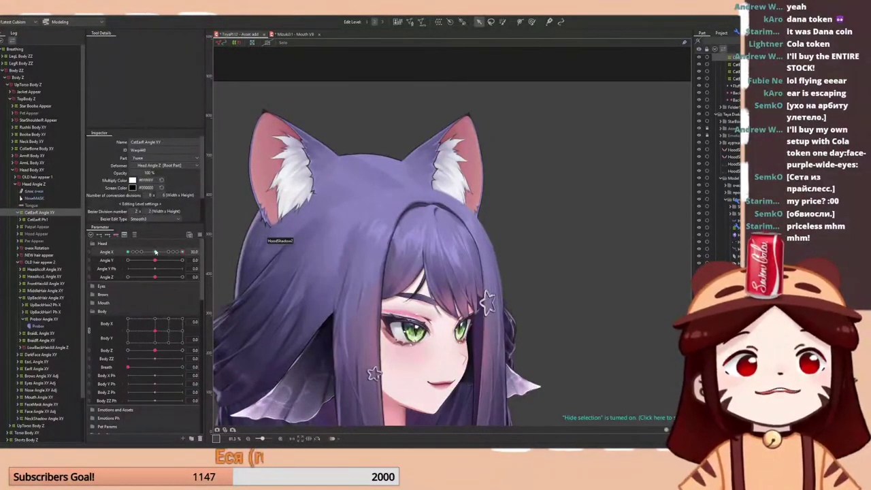
- Reshape the right cat ear slightly at Angle X -30.0 with the Deform Brush at a size of about 512 px
left_click_drag(155, 252, 124, 257)
scroll(450, 140, "down", 3)
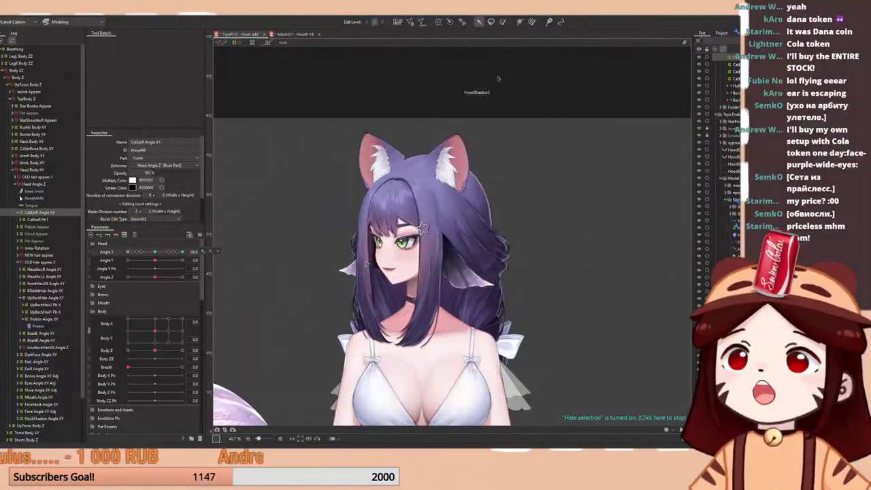
left_click(532, 22)
scroll(399, 117, "up", 3)
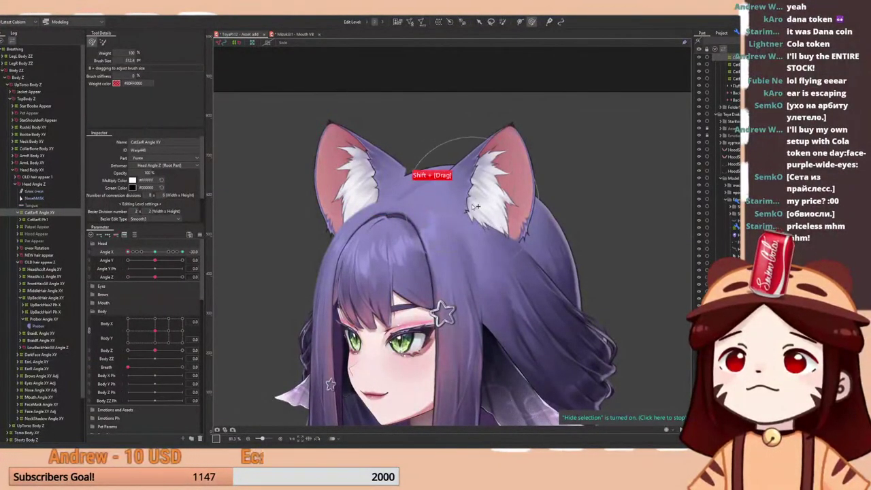
scroll(406, 180, "down", 2)
- Adjust the right cat ear at Angle X 30.0 with the Deform Brush enlarged to about 1236 px, and preview the turn
mouse_move(156, 253)
left_mouse_down()
mouse_move(126, 256)
mouse_move(184, 262)
left_mouse_up()
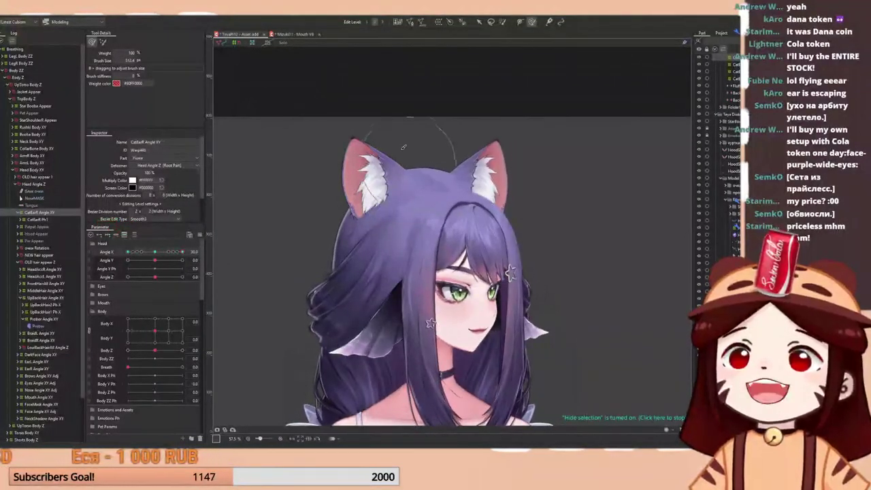
mouse_move(367, 165)
left_mouse_down()
mouse_move(418, 164)
mouse_move(361, 177)
left_mouse_up()
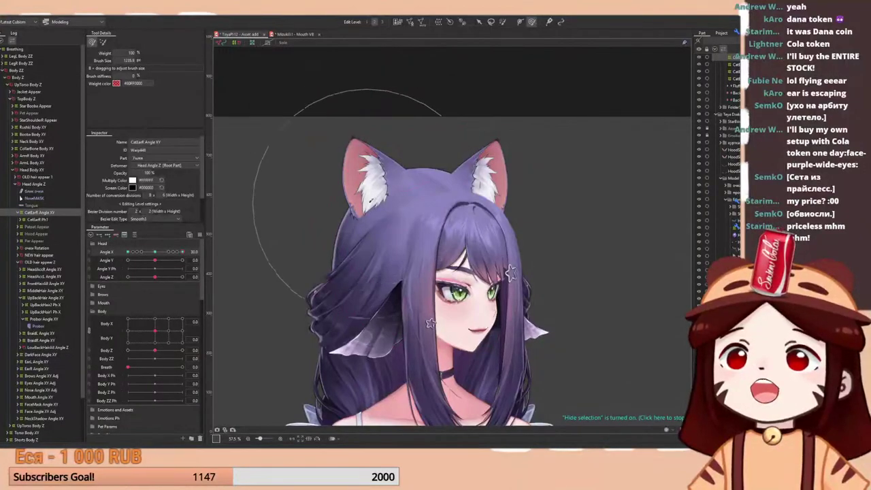
scroll(371, 208, "down", 2)
left_click_drag(157, 255, 211, 253)
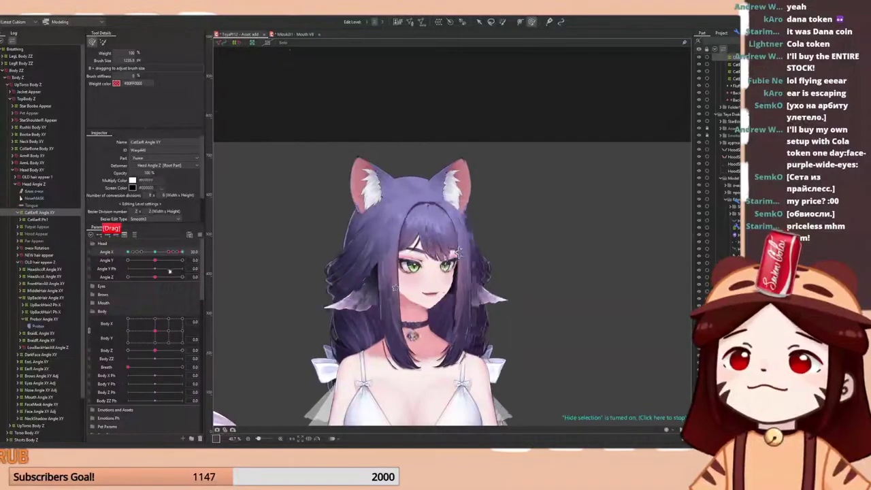
left_click_drag(455, 275, 458, 277)
scroll(424, 208, "down", 2)
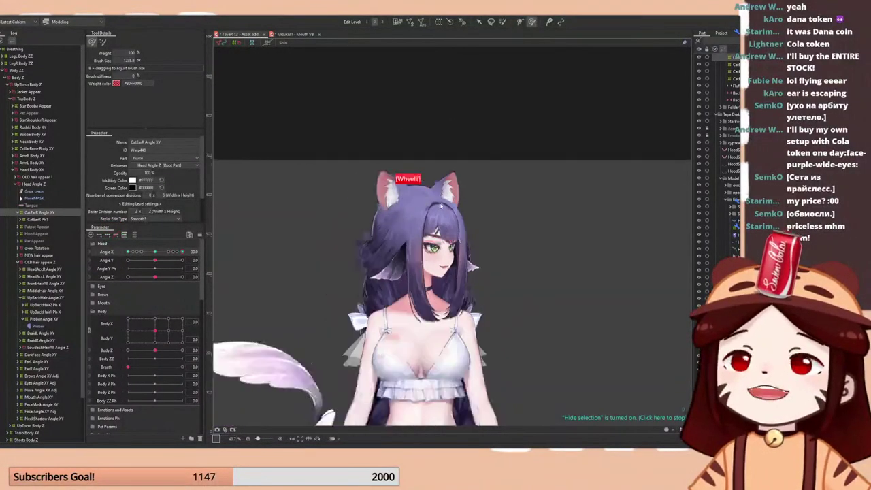
mouse_move(159, 254)
left_mouse_down()
mouse_move(157, 262)
mouse_move(189, 249)
mouse_move(174, 259)
mouse_move(184, 257)
left_mouse_up()
scroll(441, 181, "up", 4)
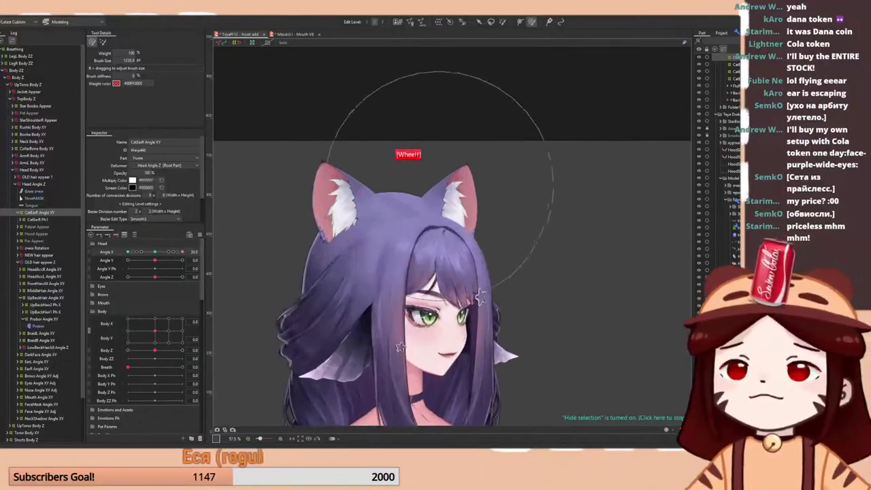
- Create a warp deformer named BackCatEarR Body XY as parent of the right ear's back mesh, with the head in neutral pose
right_click(159, 252)
key("Escape")
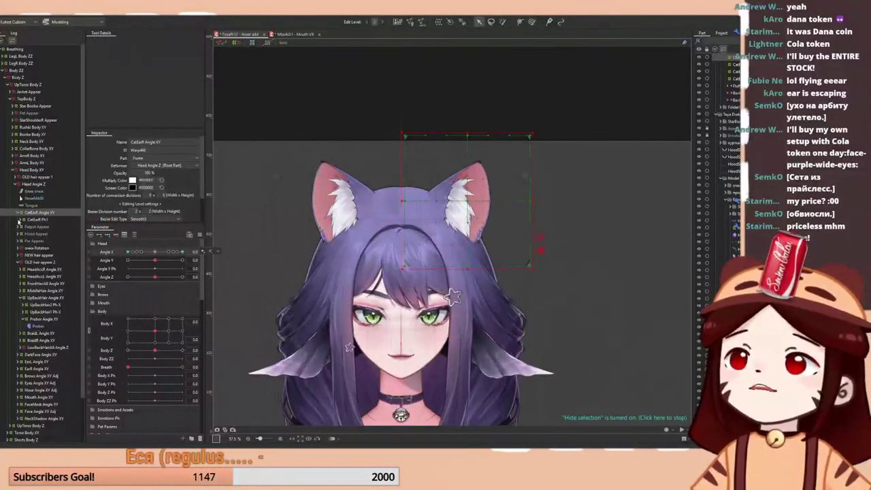
left_click(23, 221)
scroll(502, 203, "up", 4)
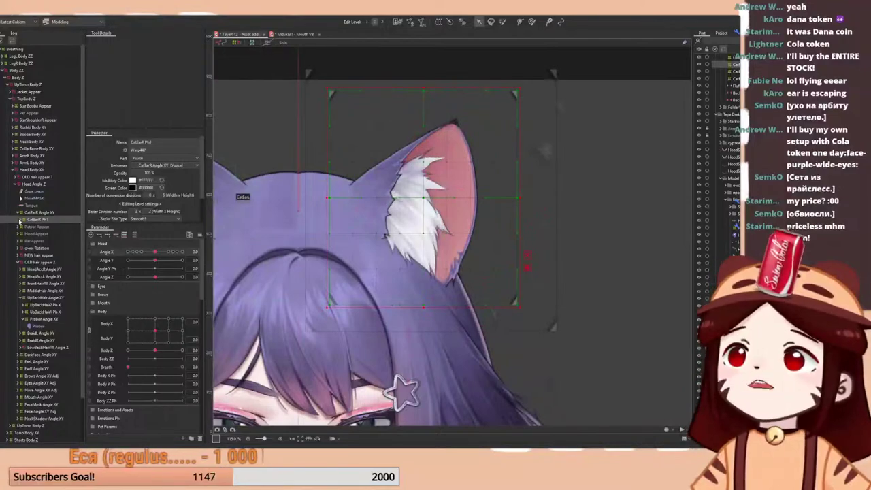
left_click(21, 220)
left_click(28, 234)
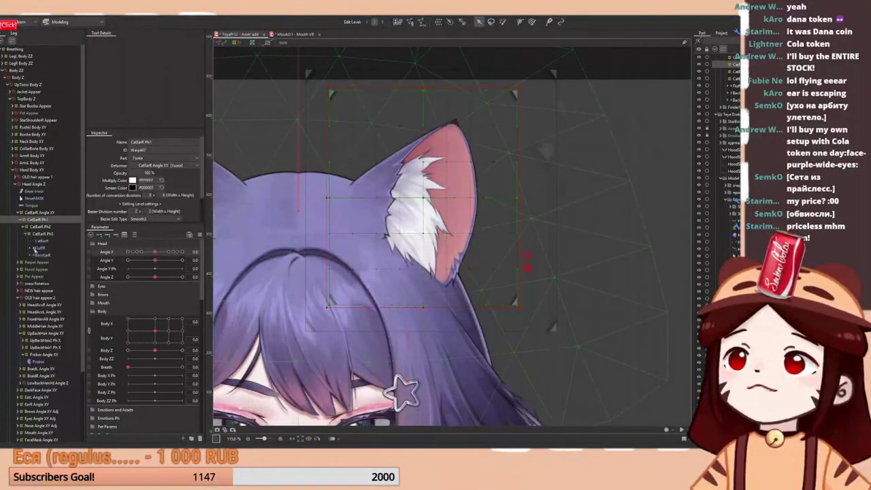
left_click(32, 256)
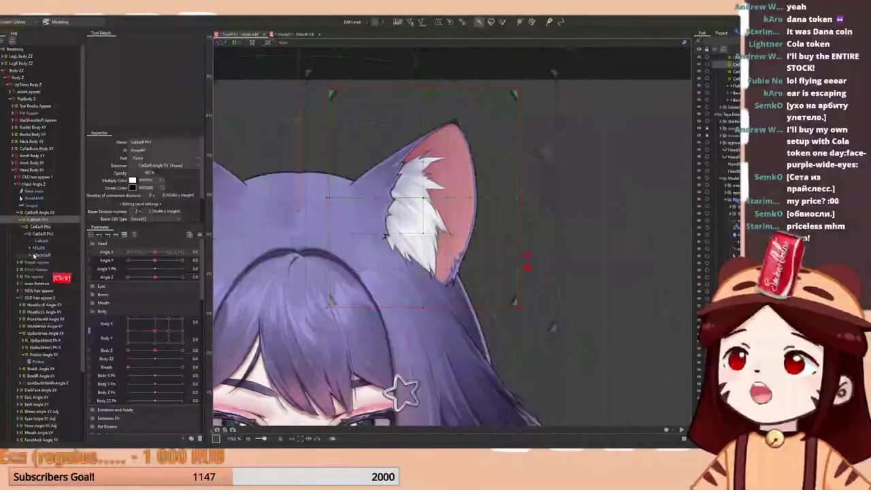
left_click(439, 22)
key("ctrl+a")
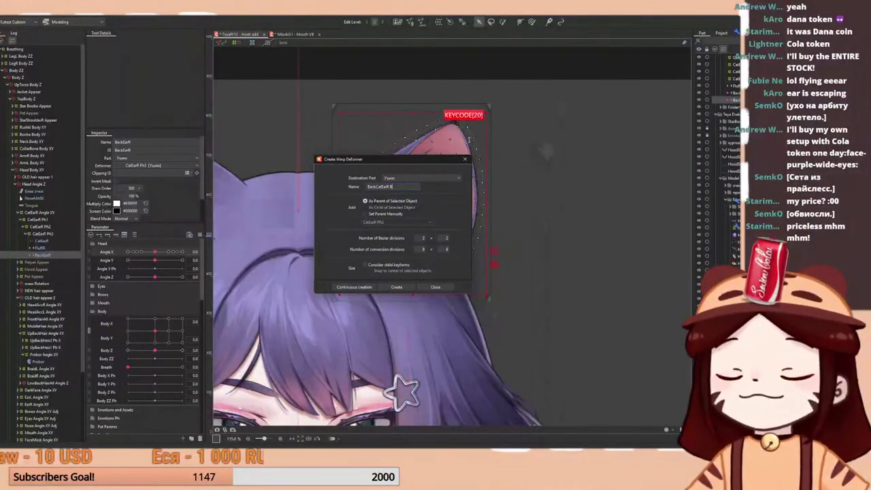
type("ody XY")
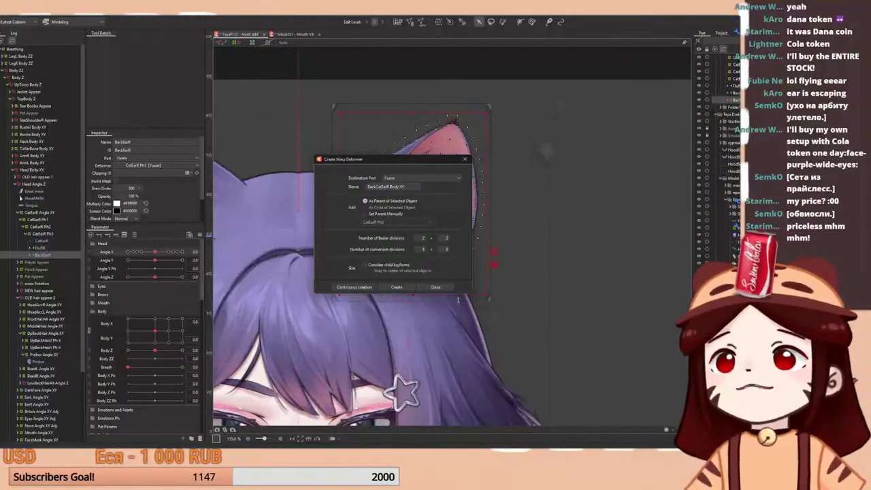
key("Return")
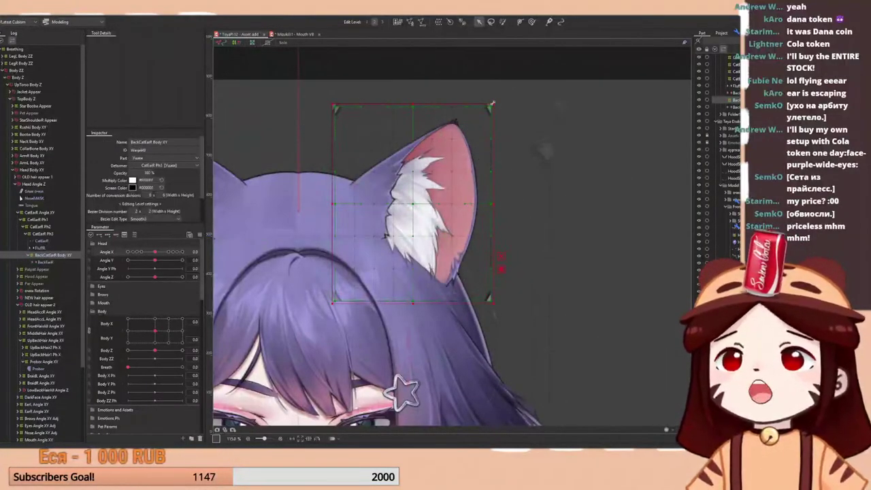
- Add three keys on Angle X to the BackCatEarR Body XY deformer and check the pose at Angle Y 30.0
left_click(492, 104, "ctrl")
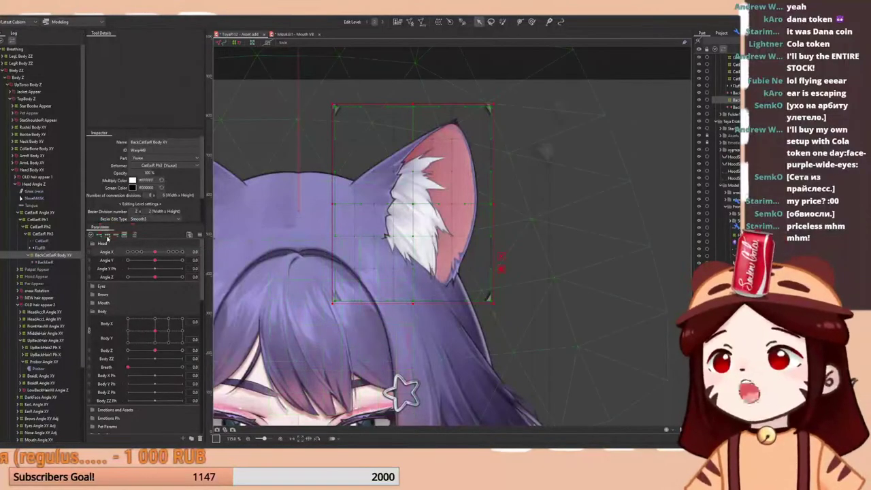
left_click_drag(155, 260, 233, 246)
right_click(156, 260)
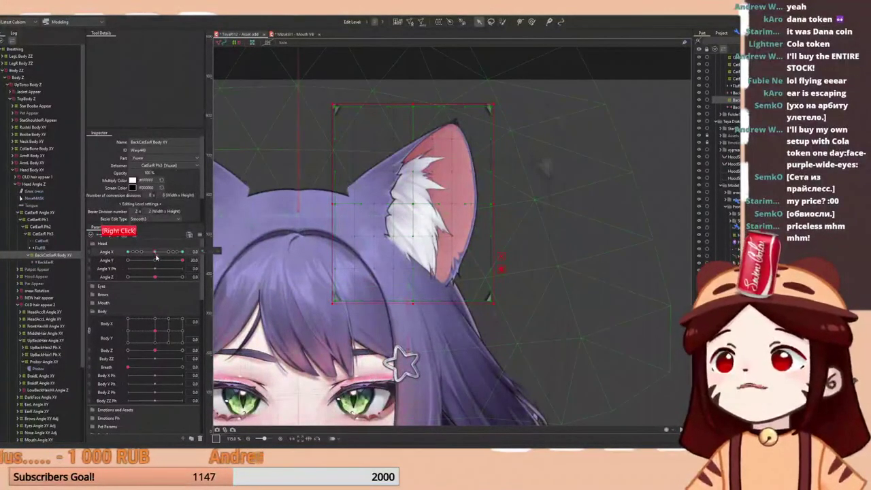
- Reshape the back of the right cat ear at Angle X -30.0 with the Deform Brush, enlarging the brush to about 621 px
left_click_drag(155, 252, 124, 262)
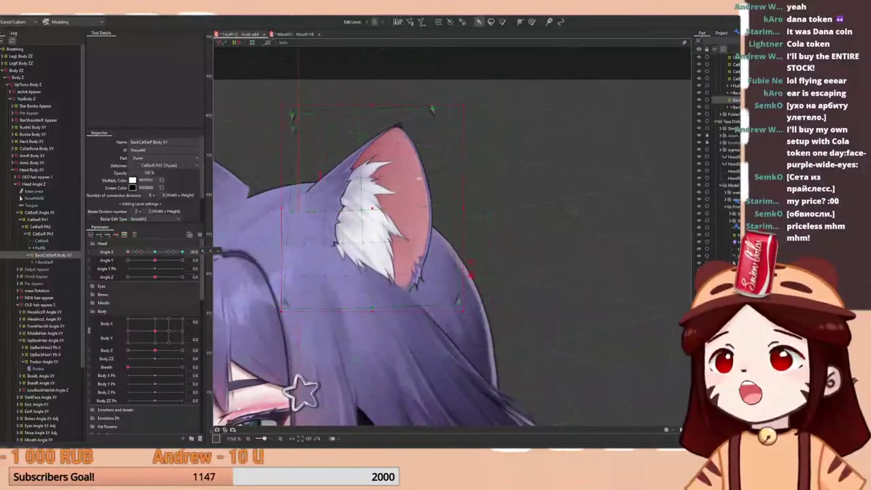
scroll(423, 169, "down", 3)
key("ctrl+t")
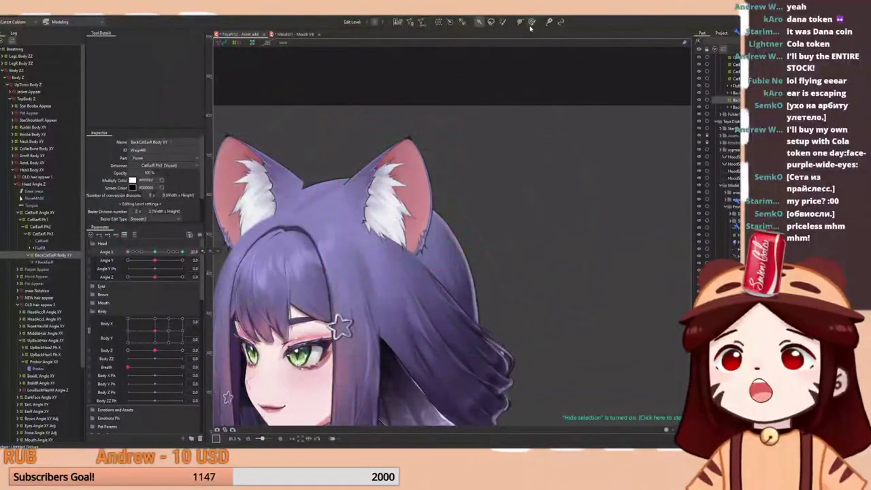
left_click(531, 21)
right_click(156, 253)
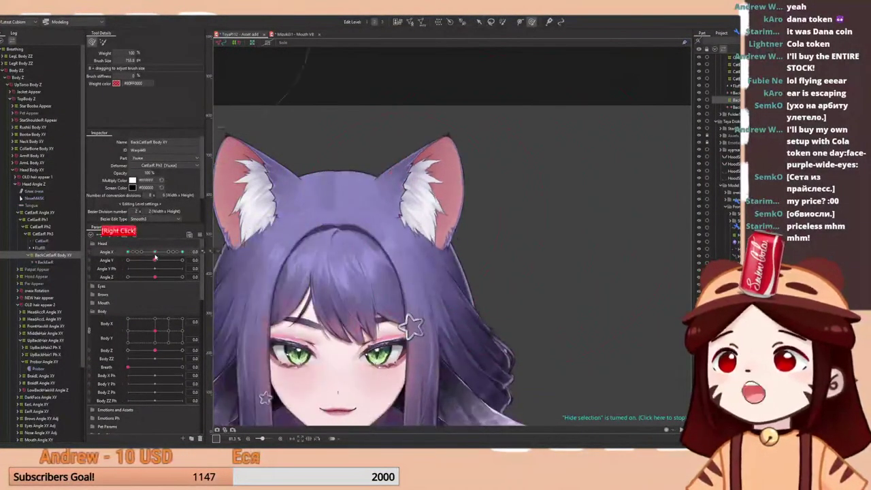
right_click(128, 252)
key("b")
left_click_drag(429, 203, 385, 191)
key("b")
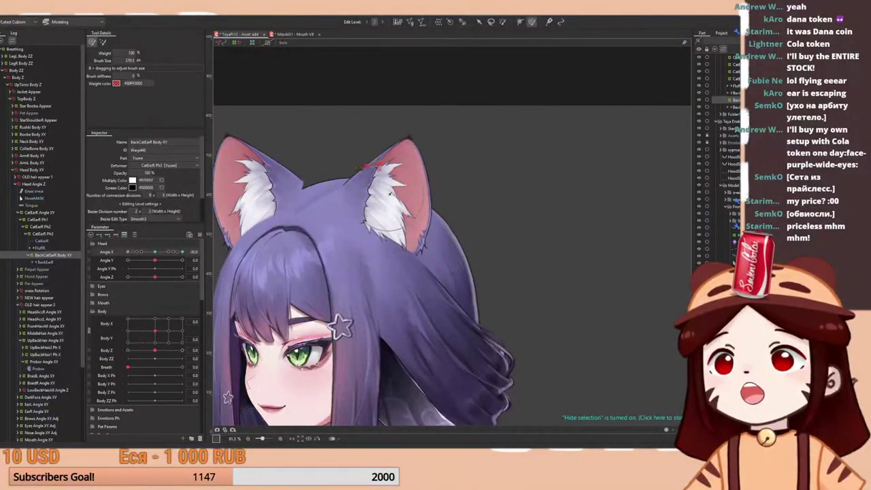
left_click_drag(435, 195, 452, 197)
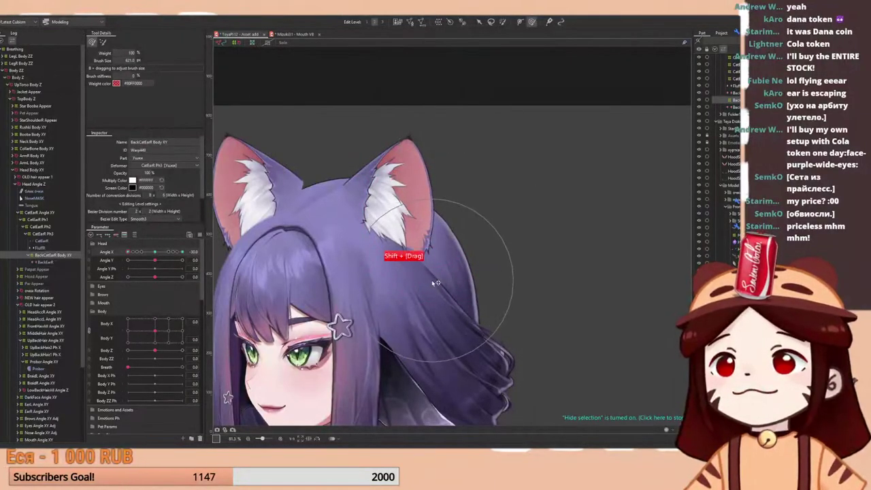
- Refine the back of the right cat ear at Angle X -30.0 and compare it with the neutral pose
scroll(463, 231, "down", 3)
scroll(463, 228, "up", 2)
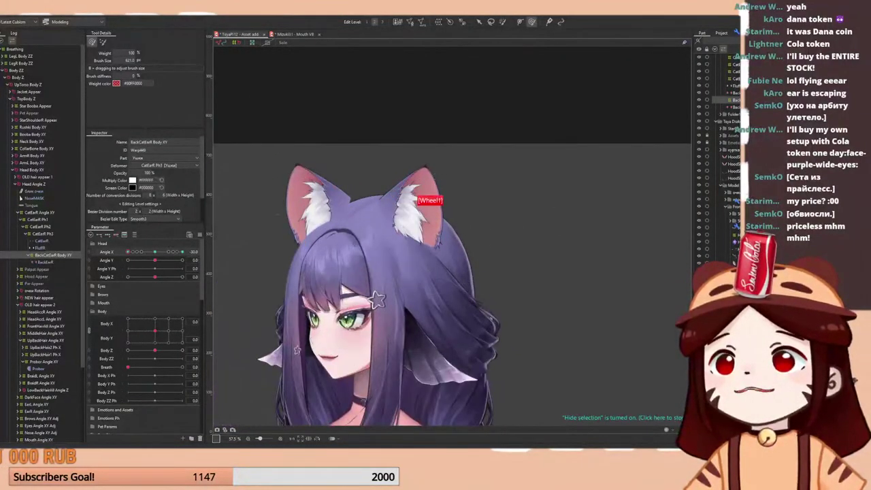
left_click_drag(148, 257, 122, 265)
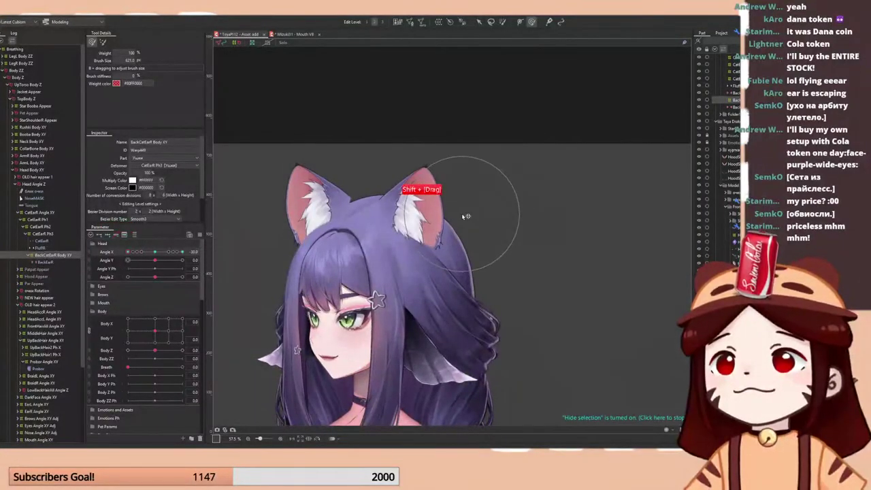
left_click_drag(464, 217, 450, 245)
scroll(374, 191, "down", 2)
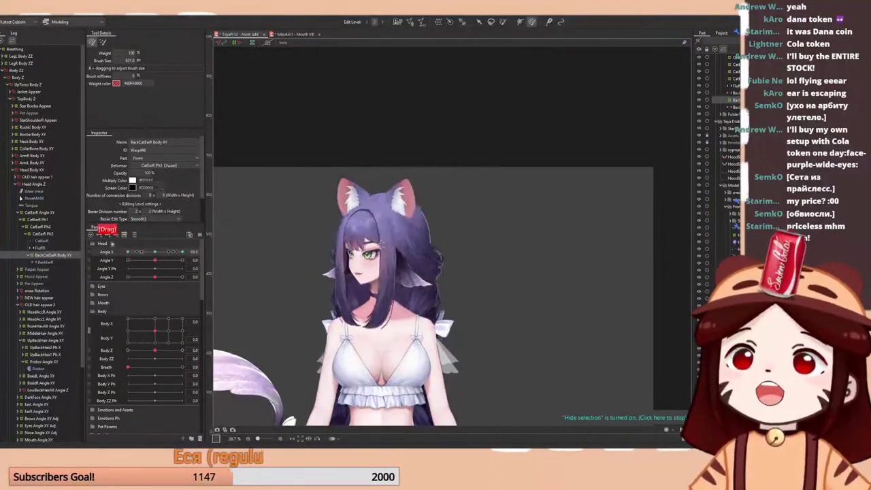
scroll(431, 193, "up", 1)
right_click(155, 252)
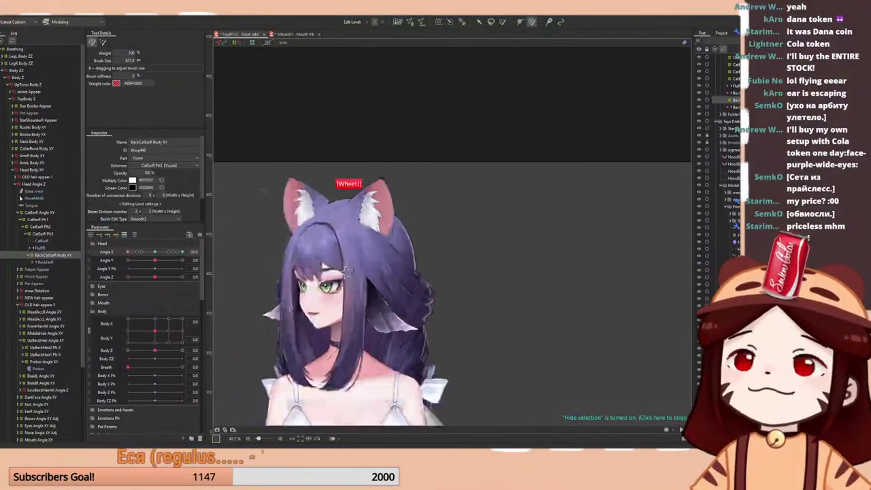
right_click(128, 253)
scroll(408, 198, "up", 1)
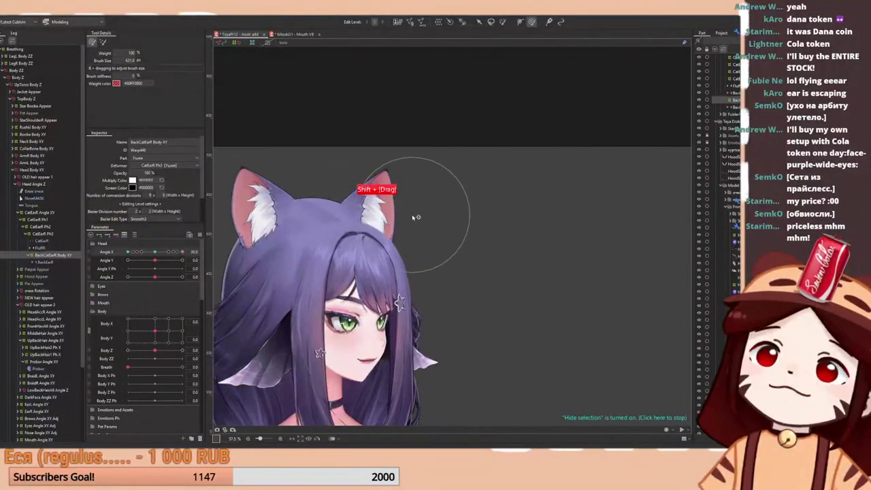
left_click_drag(407, 222, 376, 192)
scroll(378, 200, "up", 3)
key("ctrl+z")
scroll(444, 173, "down", 2)
key("ctrl+z")
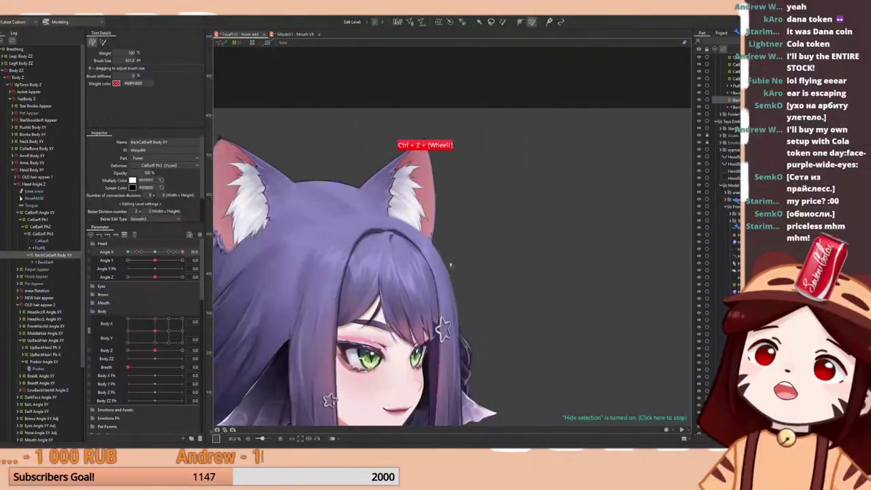
- Reshape the back of the right cat ear slightly inward at Angle X 30.0 with the Deform Brush
left_click_drag(452, 239, 445, 233)
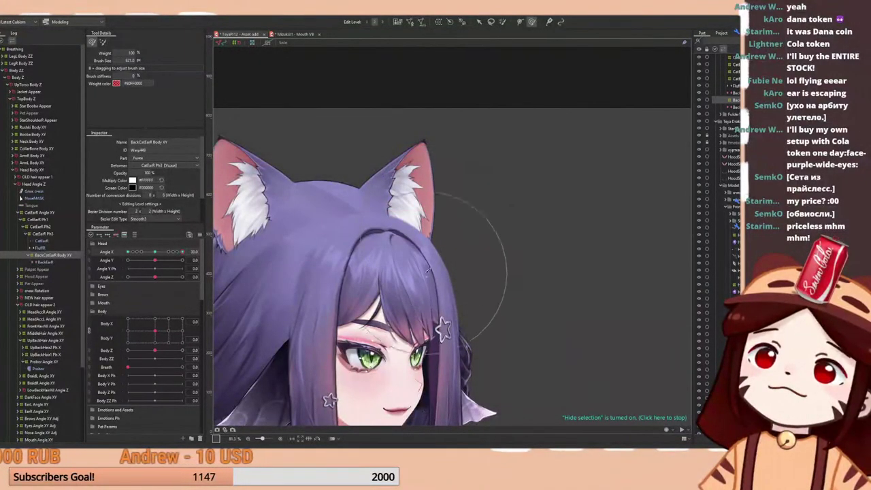
key("f")
left_click_drag(423, 280, 419, 281)
scroll(430, 226, "down", 3)
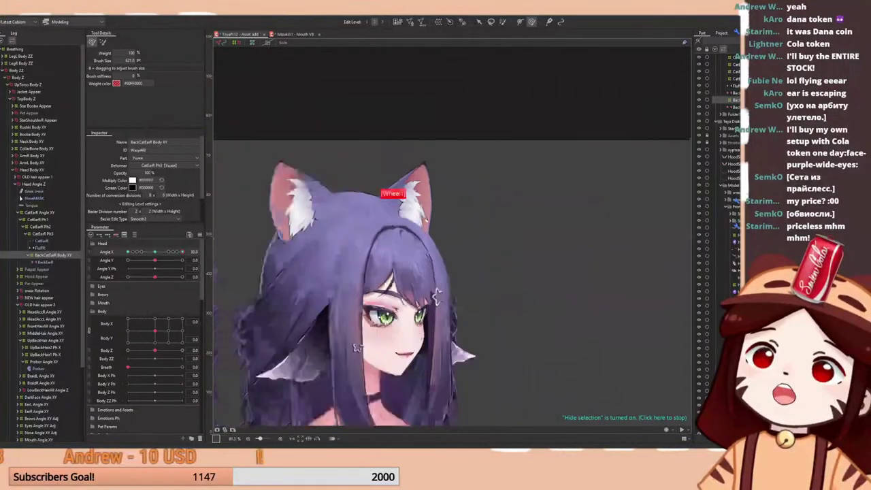
- Compare the right cat ear's shape between the neutral pose and Angle X 30.0
right_click(156, 252)
left_click_drag(156, 251, 184, 252)
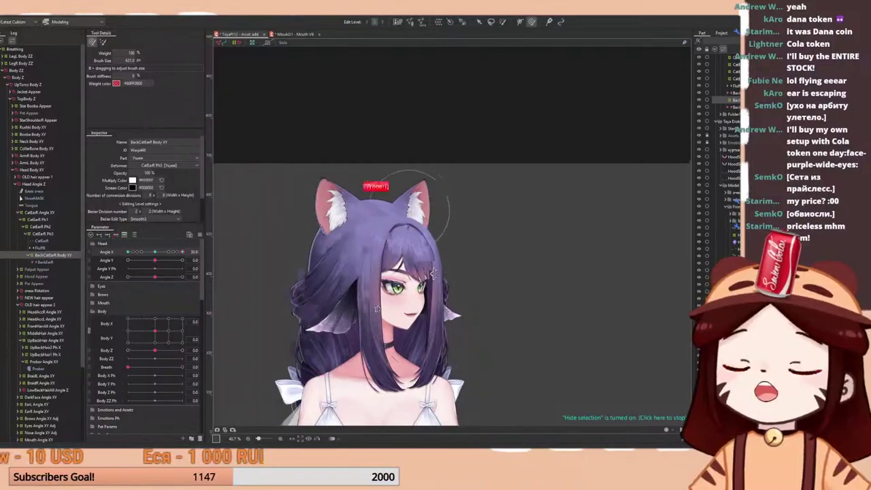
scroll(446, 235, "up", 2)
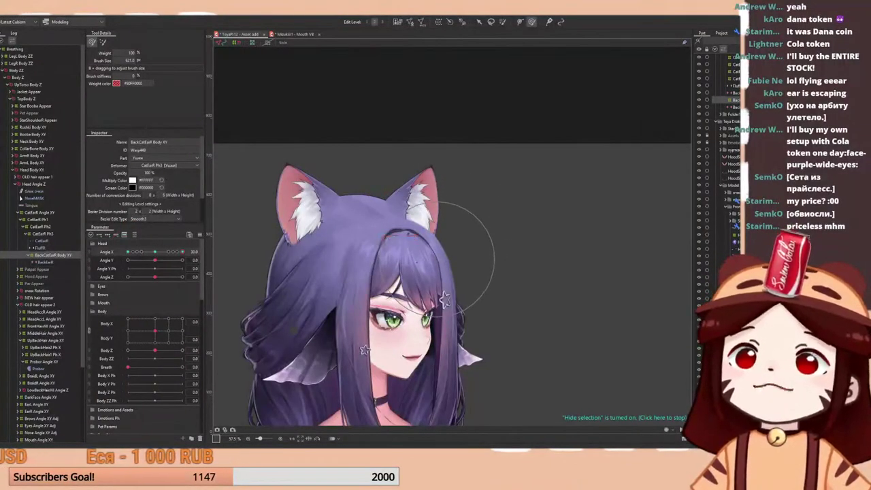
left_click_drag(156, 252, 184, 252)
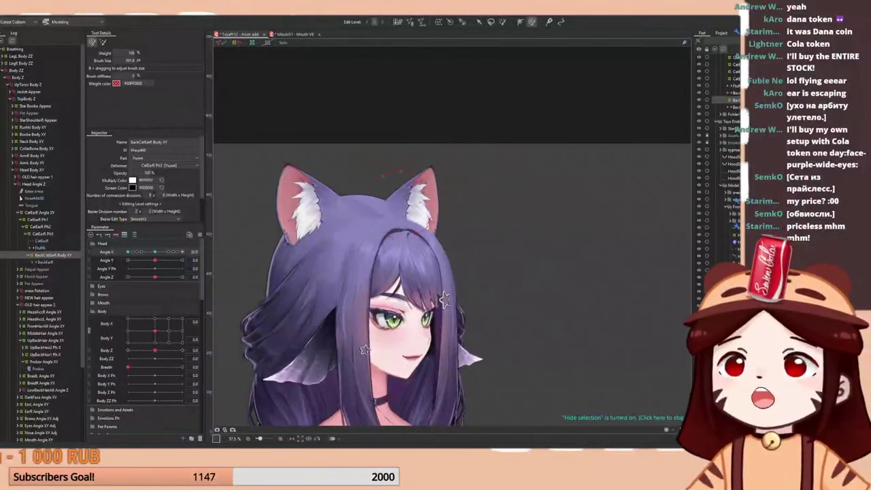
- Adjust the back of the right cat ear at Angle X 30.0 with a Deform Brush of about 240 px, comparing before and after
scroll(422, 209, "up", 4)
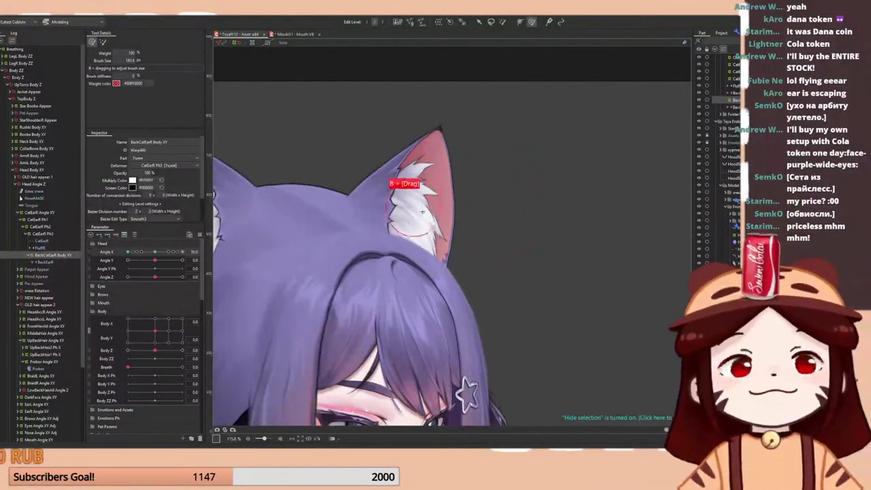
mouse_move(423, 212)
left_mouse_down()
mouse_move(413, 202)
mouse_move(422, 208)
left_mouse_up()
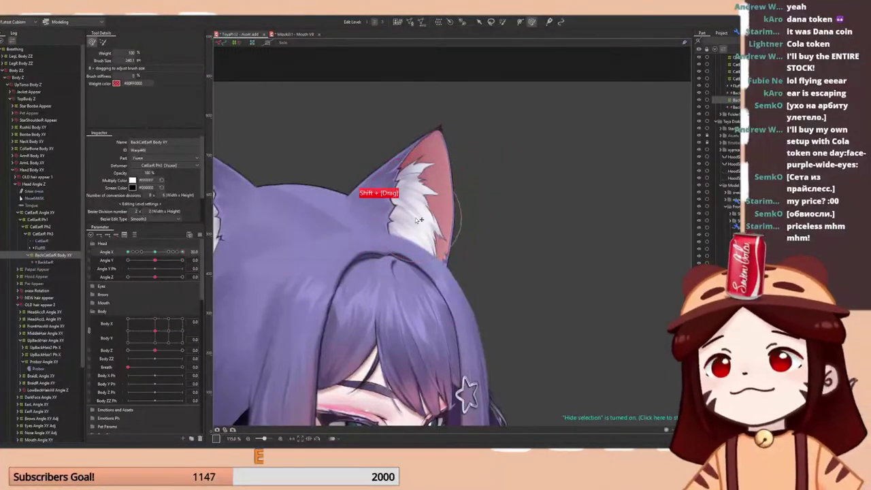
key("ctrl+z")
key("ctrl+z")
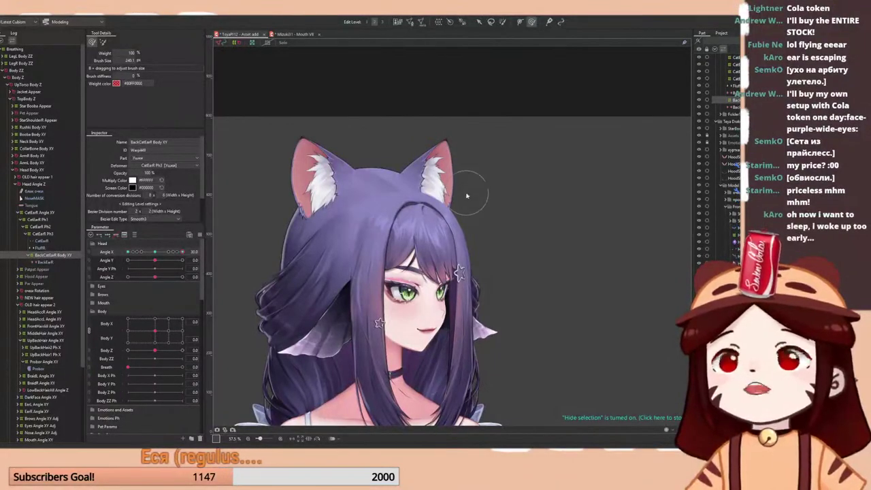
key("ctrl+shift+z")
left_click_drag(154, 256, 183, 247)
- Try to shift the back of the right cat ear at Angle X 30.0 with the Deform Brush enlarged to about 1071 px
left_click_drag(442, 170, 458, 191)
mouse_move(481, 253)
left_mouse_down()
mouse_move(441, 250)
mouse_move(449, 250)
left_mouse_up()
left_click_drag(454, 200, 457, 205)
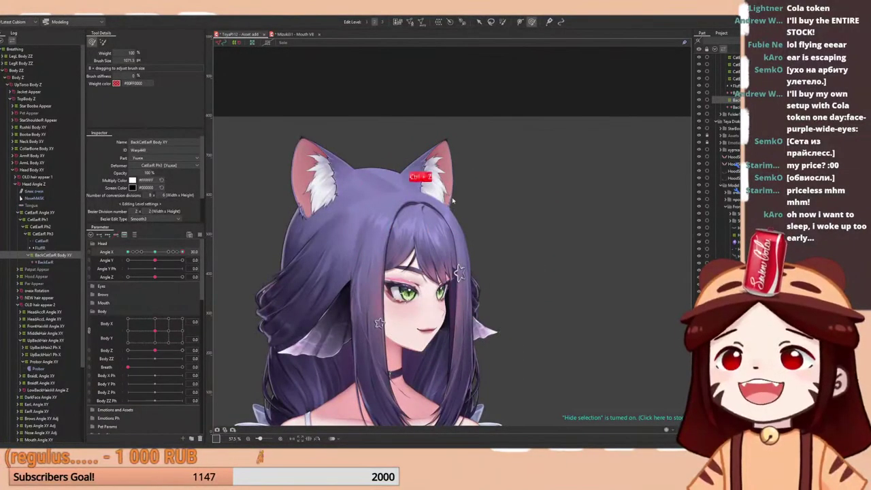
- Check the head turn from neutral to Angle X 30.0 and refine the right ear's back edge with a Deform Brush of about 335 px
scroll(466, 171, "down", 2)
right_click(157, 253)
left_click_drag(157, 255, 221, 250)
scroll(421, 151, "up", 2)
mouse_move(536, 173)
left_mouse_down()
mouse_move(441, 165)
mouse_move(443, 172)
left_mouse_up()
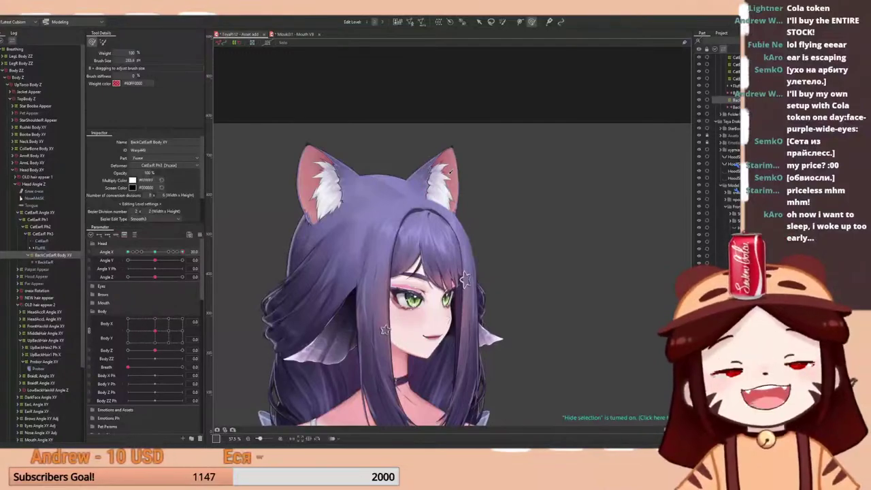
scroll(419, 173, "up", 2)
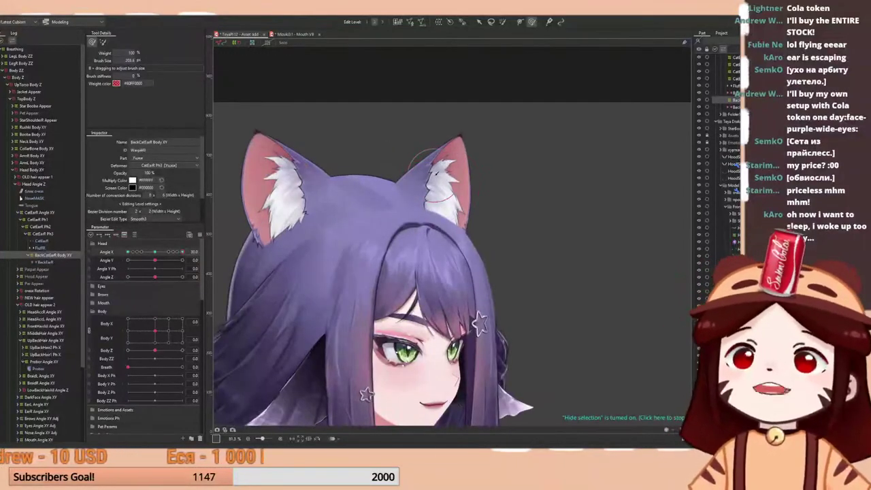
left_click_drag(438, 173, 444, 180)
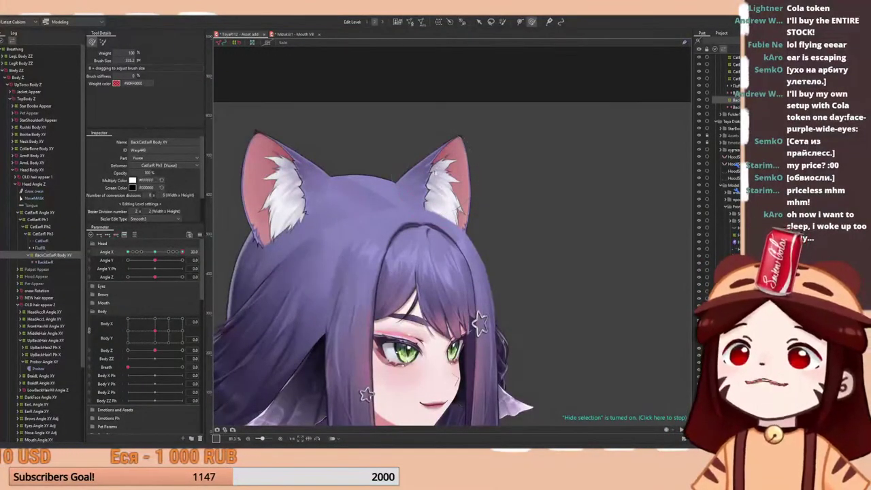
- Check the ear just below full Angle X and smooth its back at Angle X 30.0 with a Deform Brush of about 470 px
scroll(423, 145, "down", 2)
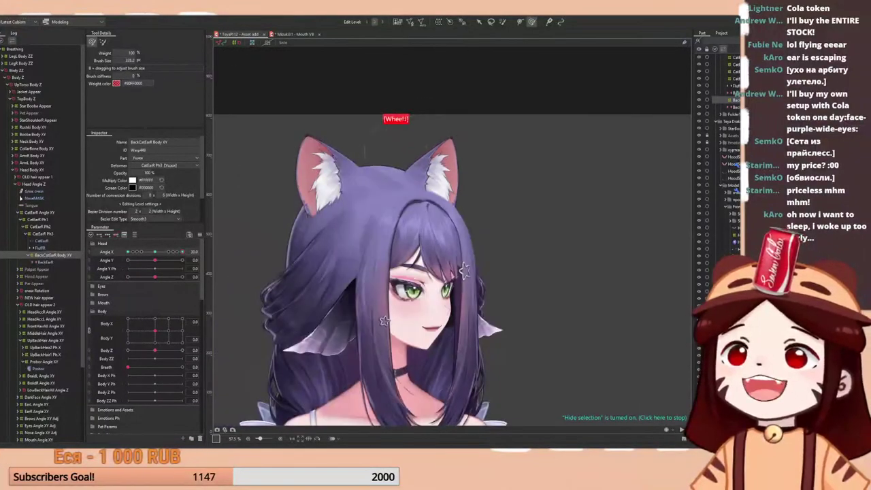
mouse_move(181, 252)
left_mouse_down()
mouse_move(157, 252)
mouse_move(179, 252)
left_mouse_up()
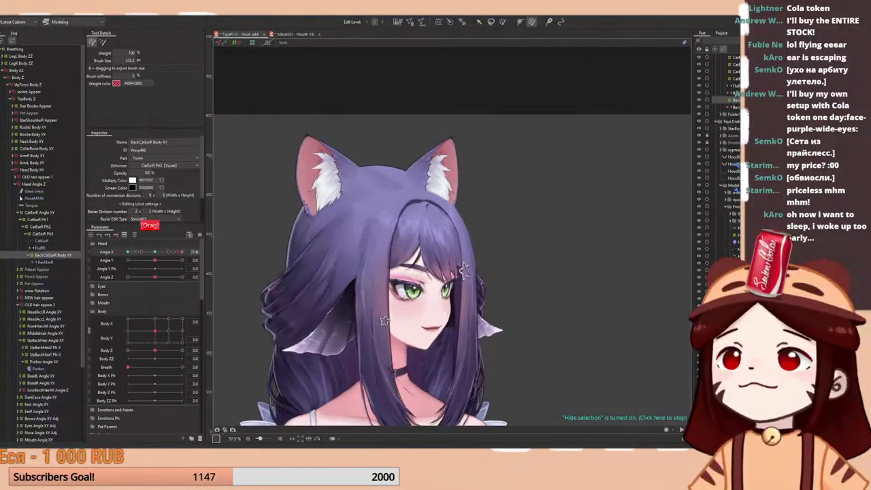
left_click_drag(409, 143, 421, 168)
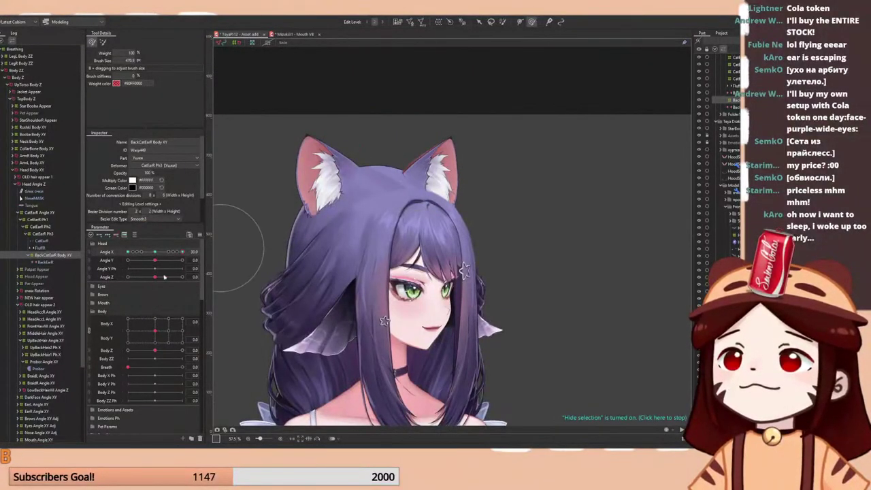
- Reshape the BackCatEarR Body XY warp deformer with the deform brush at Angle X -30
left_click(179, 252)
key("ctrl+t")
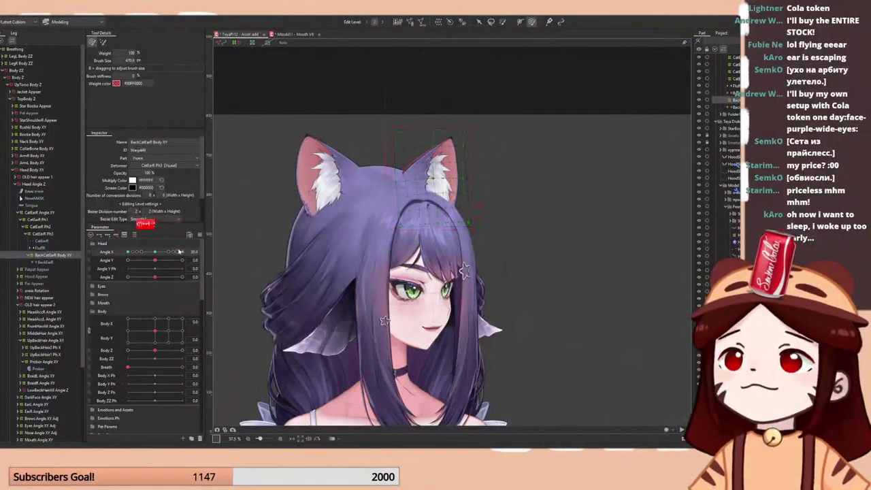
left_click_drag(180, 252, 126, 253)
scroll(440, 165, "up", 2)
key("ctrl+t")
key("ctrl+t")
key("space")
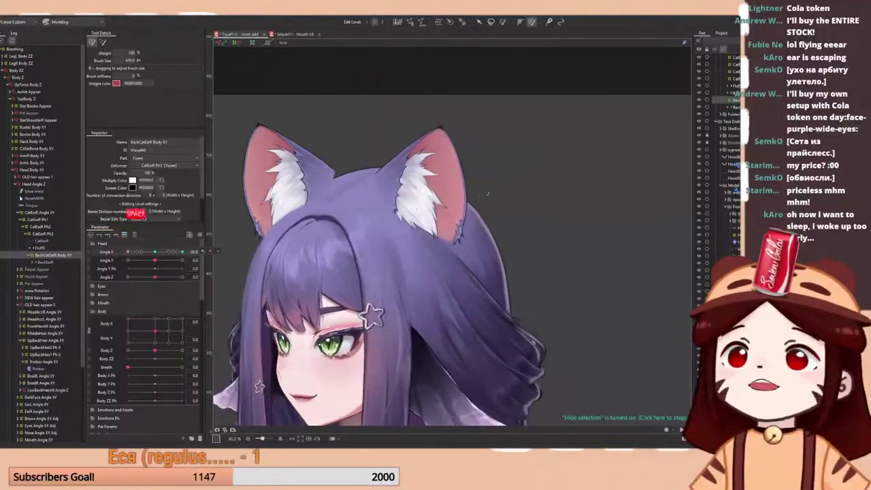
key("b")
left_click_drag(436, 163, 385, 194)
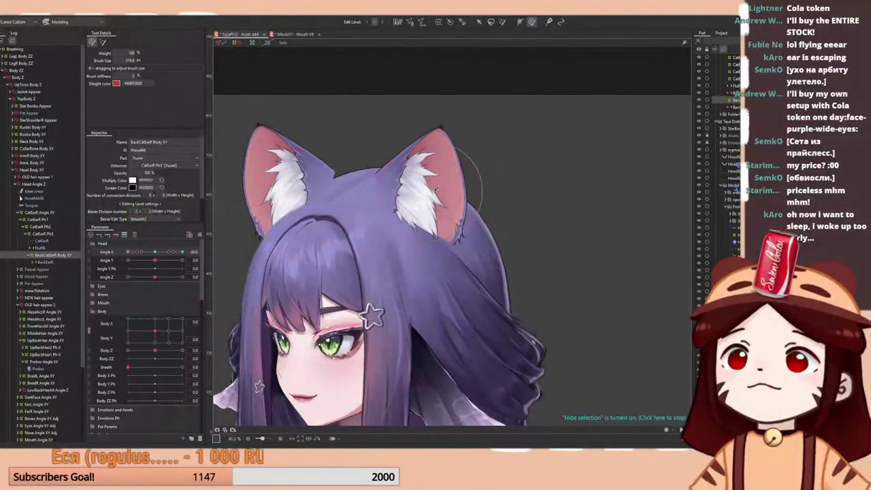
left_click_drag(437, 189, 443, 193)
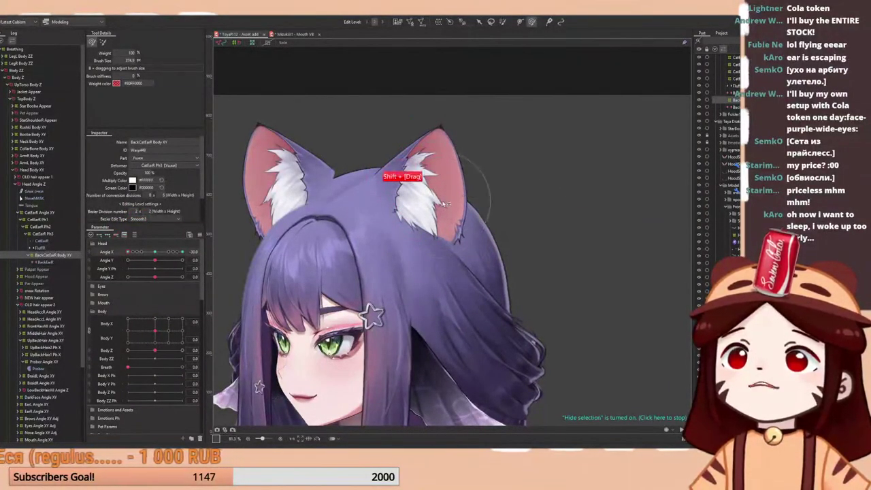
scroll(442, 137, "down", 2)
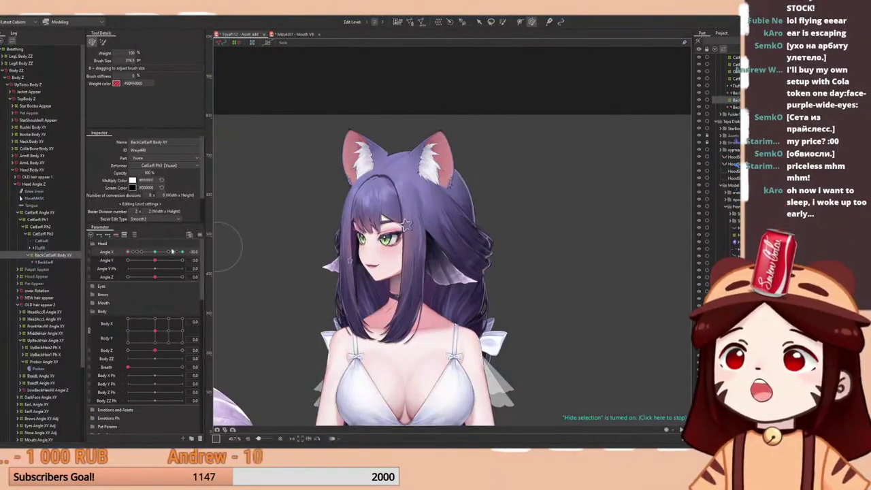
- Compare the shape of the ear controlled by BackCatEarR Body XY at Angle X 0 and 30
mouse_move(172, 252)
left_mouse_down()
mouse_move(156, 252)
mouse_move(184, 254)
mouse_move(128, 258)
mouse_move(184, 259)
left_mouse_up()
key("ctrl+z")
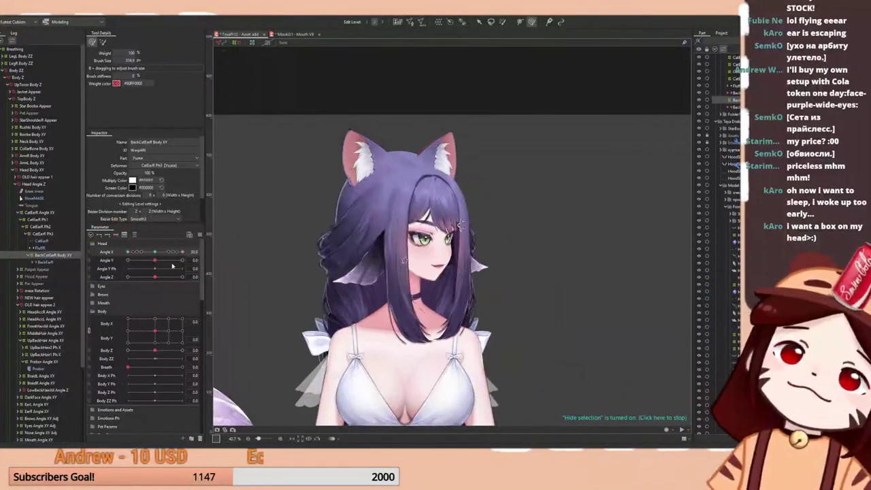
left_click(155, 253)
key("Escape")
scroll(403, 137, "up", 3)
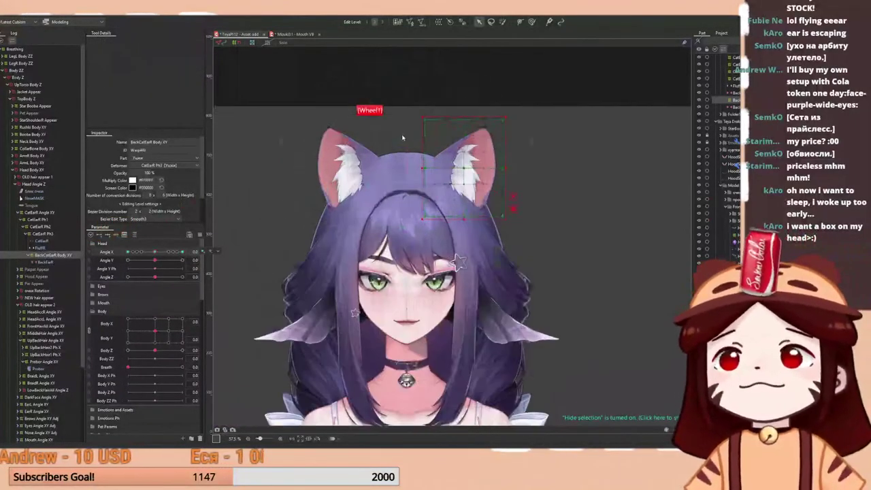
scroll(460, 155, "up", 2)
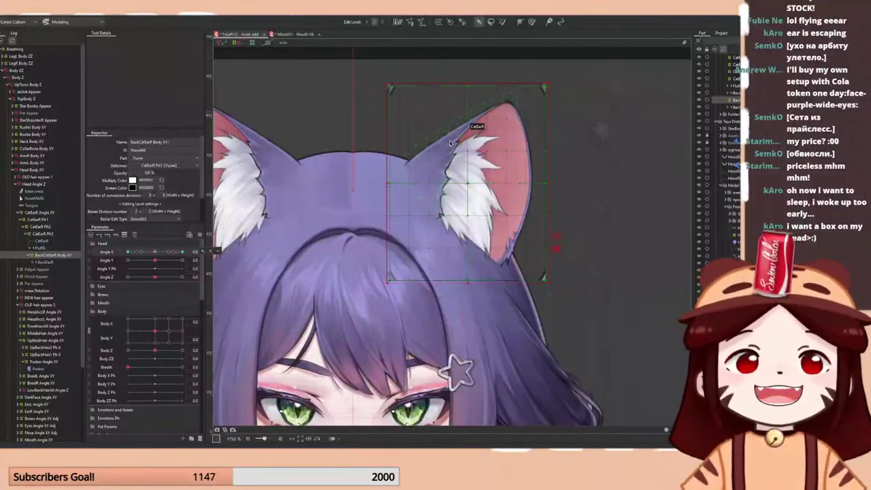
mouse_move(155, 253)
left_mouse_down()
mouse_move(121, 260)
mouse_move(158, 253)
left_mouse_up()
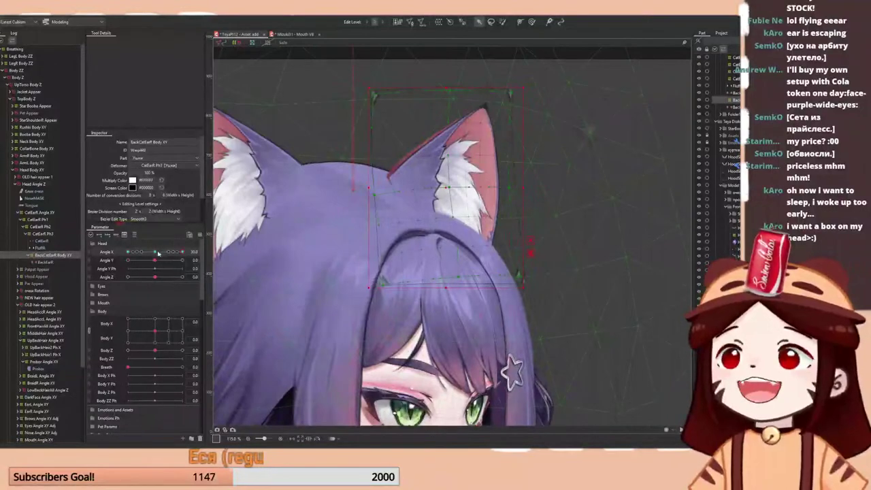
left_click(158, 252)
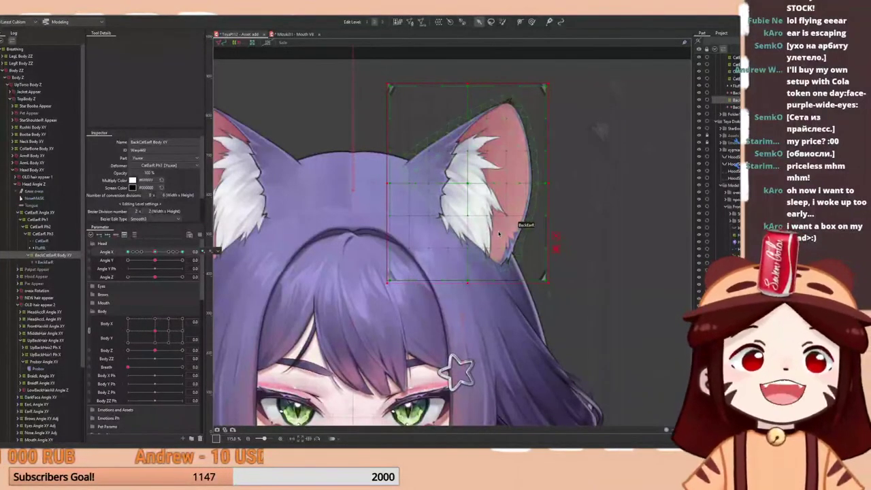
scroll(499, 233, "down", 4)
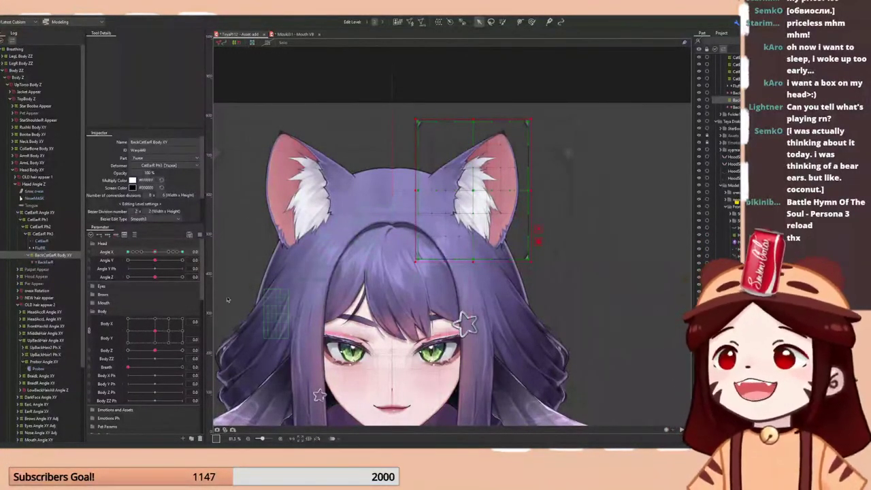
left_click_drag(155, 252, 183, 253)
key("ctrl+t")
scroll(563, 145, "down", 3)
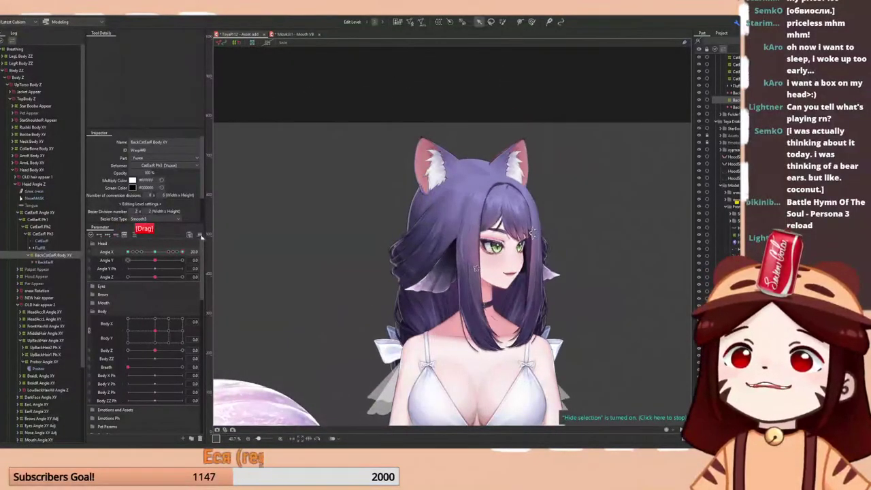
scroll(505, 145, "up", 3)
scroll(505, 146, "up", 3)
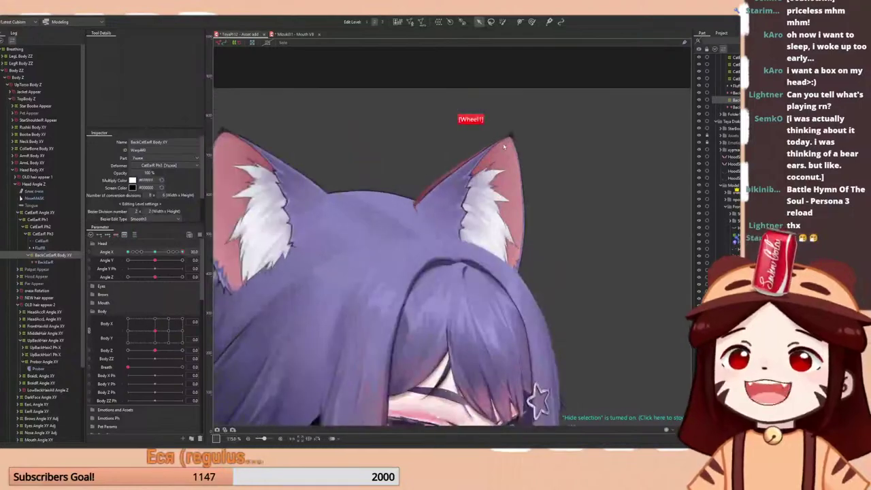
- With Angle X at 0, create a warp deformer named "FrontCatEarR Angle XY" as parent of the CatEarR mesh
left_click(467, 185)
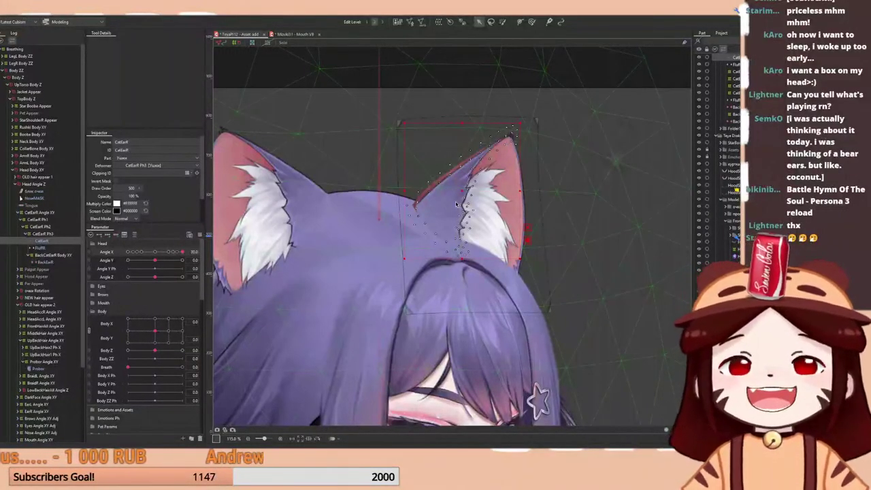
right_click(155, 253)
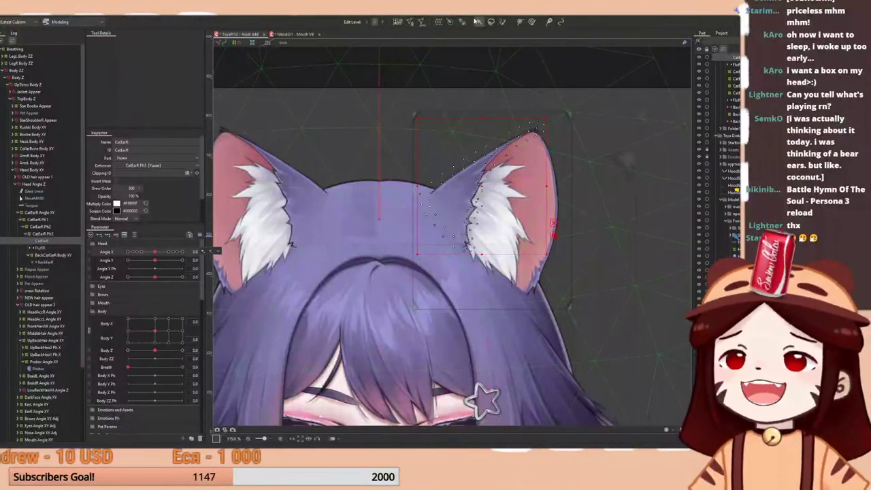
left_click(503, 22)
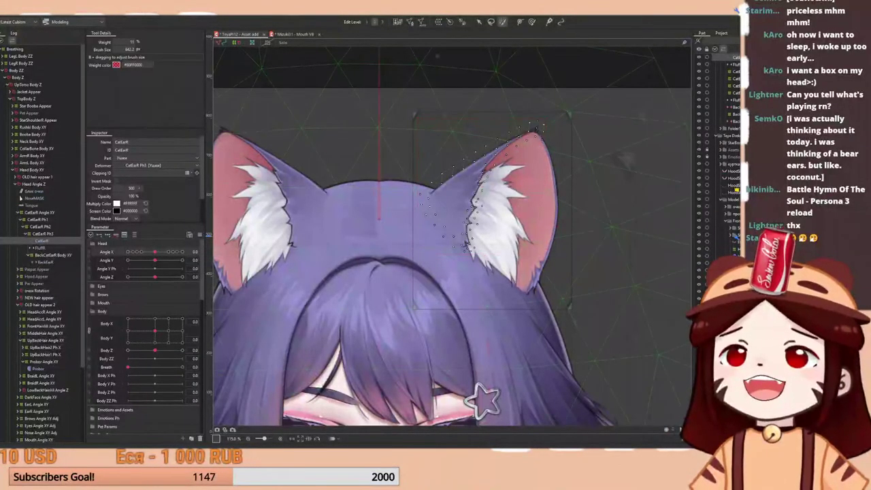
left_click(438, 23)
key("ctrl+a")
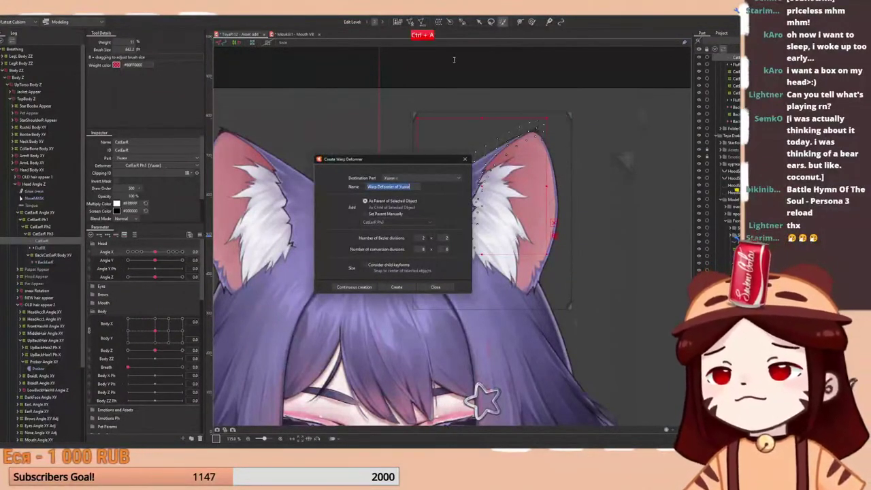
key("BackSpace")
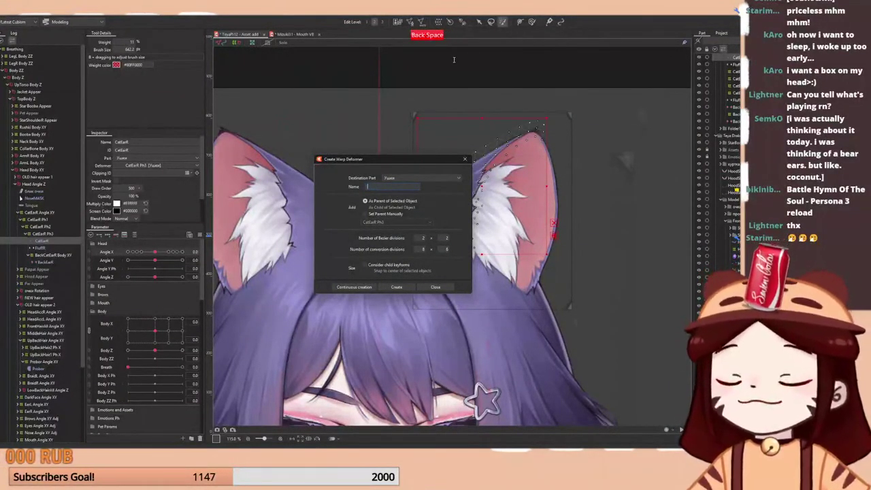
key("Caps_Lock")
type("Ca")
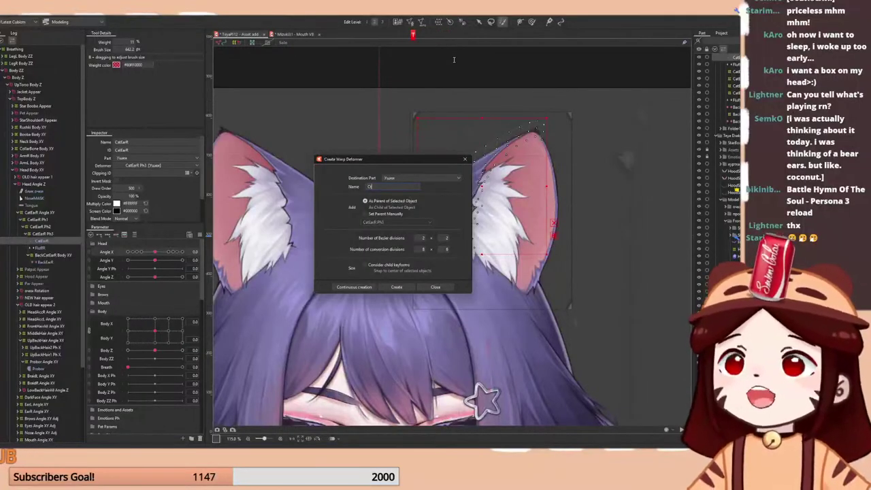
type("tEarR")
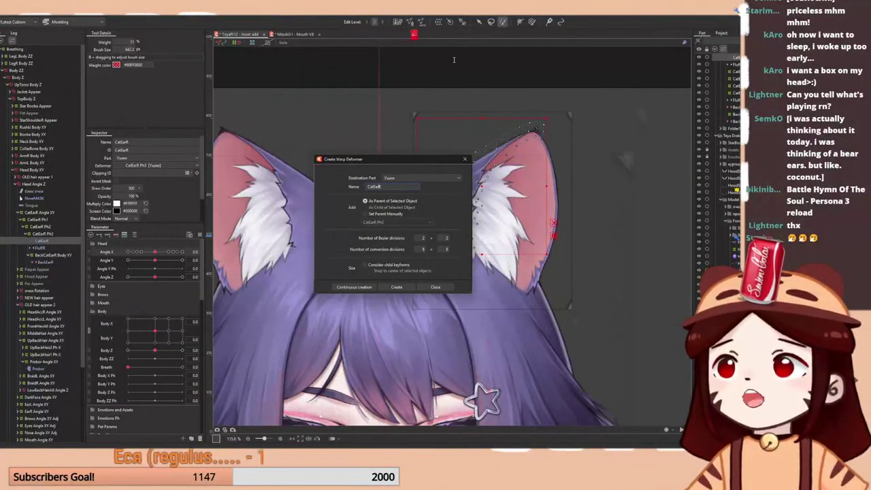
key("Caps_Lock")
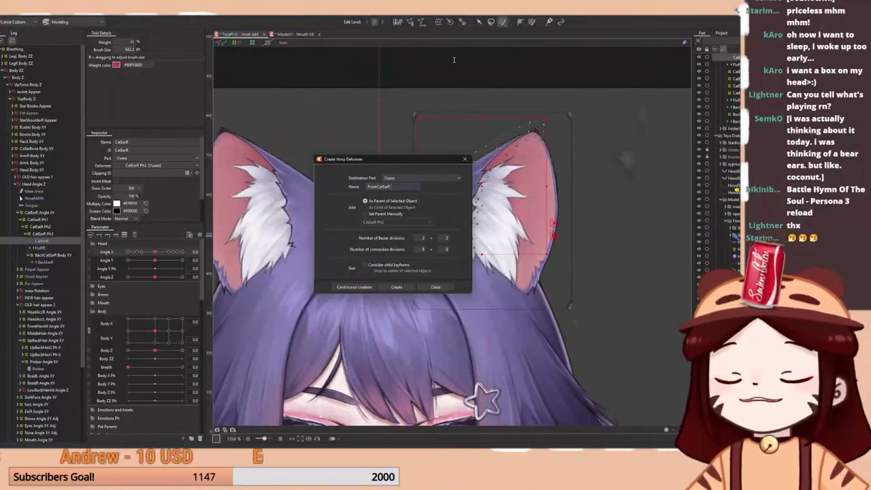
type("Body")
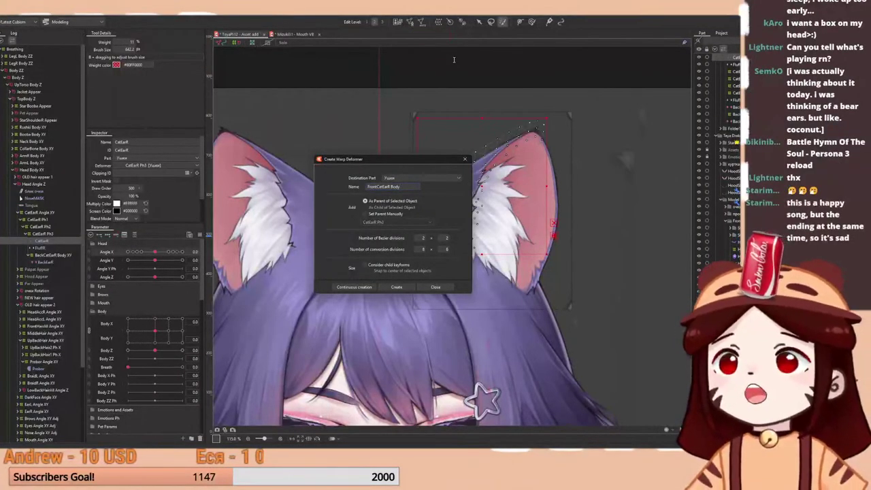
key("BackSpace")
key("BackSpace")
type("Angle ")
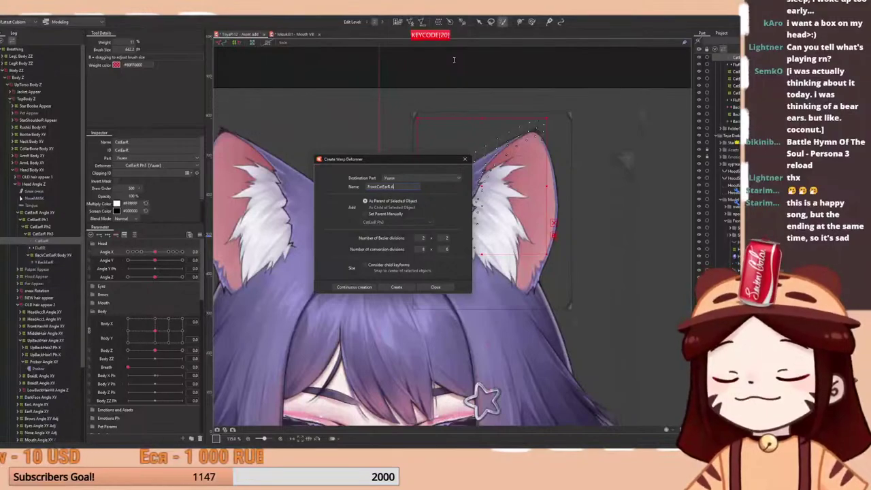
type("XY")
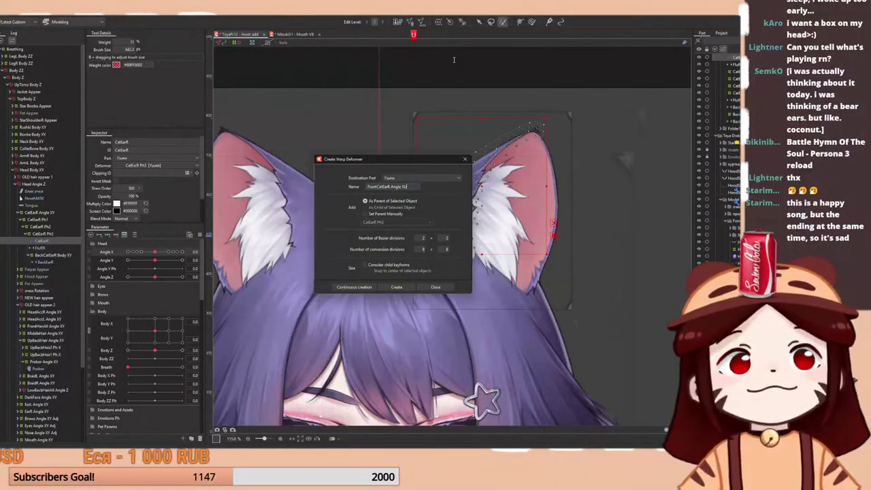
type("U")
key("BackSpace")
type("Y")
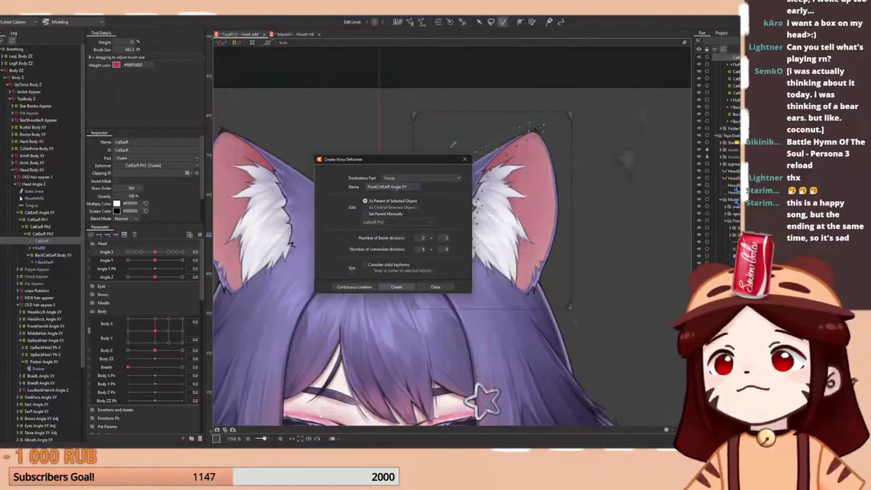
left_click(406, 287)
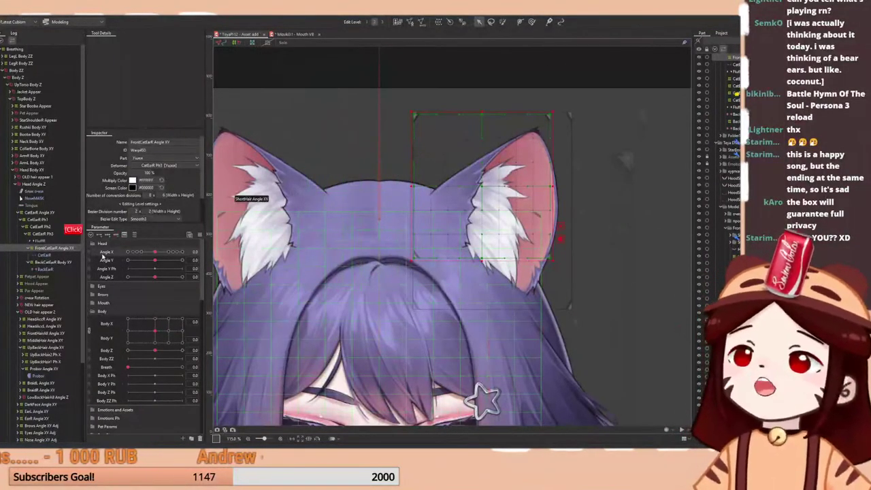
- Add Angle X keys to the FrontCatEarR Angle XY deformer and reshape the front ear with the deform brush at Angle X -30
left_click_drag(155, 252, 127, 253)
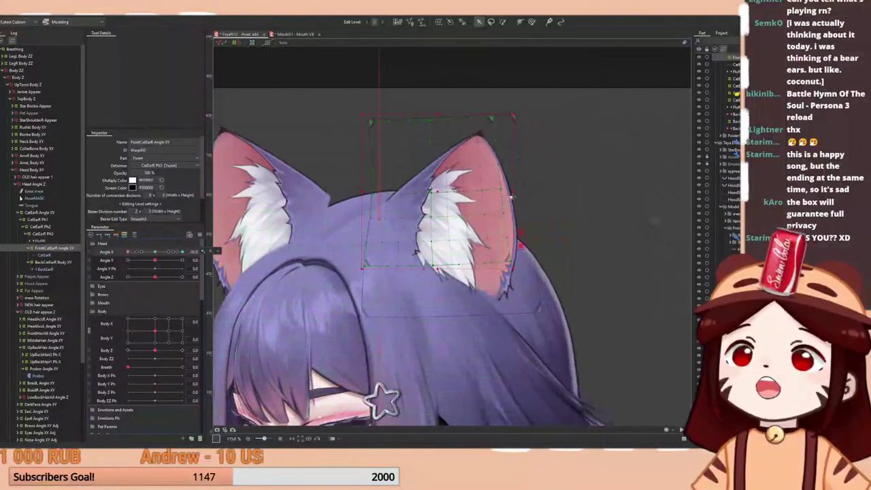
left_click(532, 22)
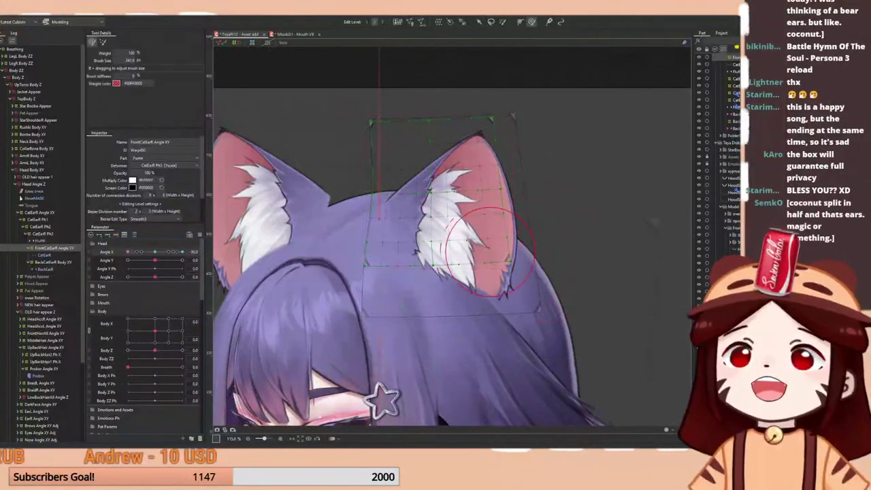
key("space")
left_click_drag(461, 246, 445, 255)
scroll(447, 255, "down", 3)
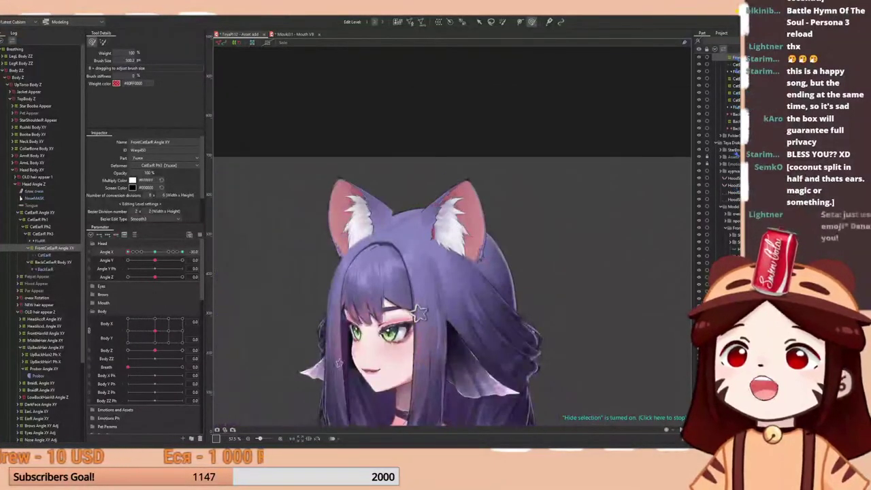
scroll(459, 247, "up", 2)
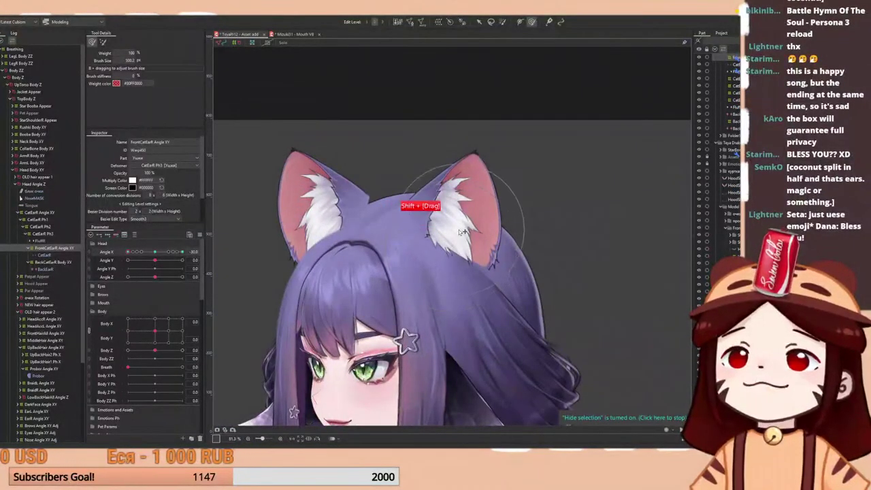
scroll(449, 245, "down", 2)
- Refine the base of the front ear at Angle X -30 while checking its motion toward Angle X 0
right_click(155, 253)
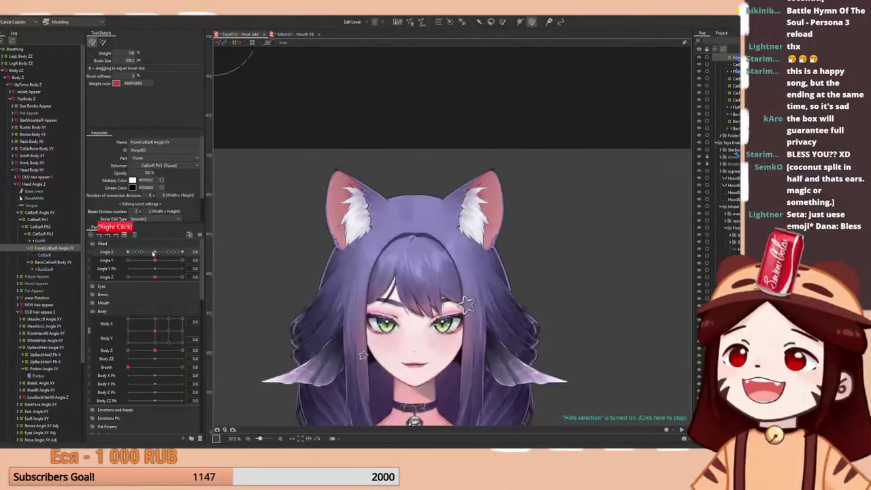
left_click_drag(155, 252, 128, 261)
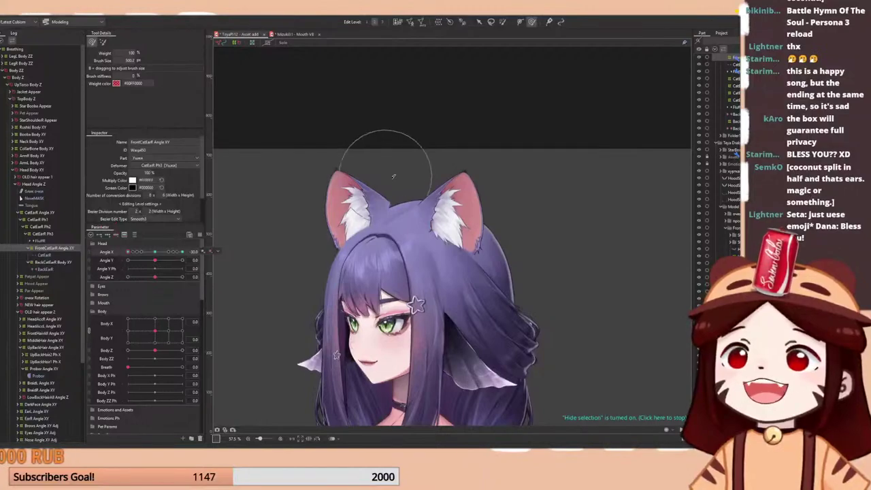
left_click_drag(395, 176, 399, 182)
scroll(399, 178, "down", 2, "ctrl")
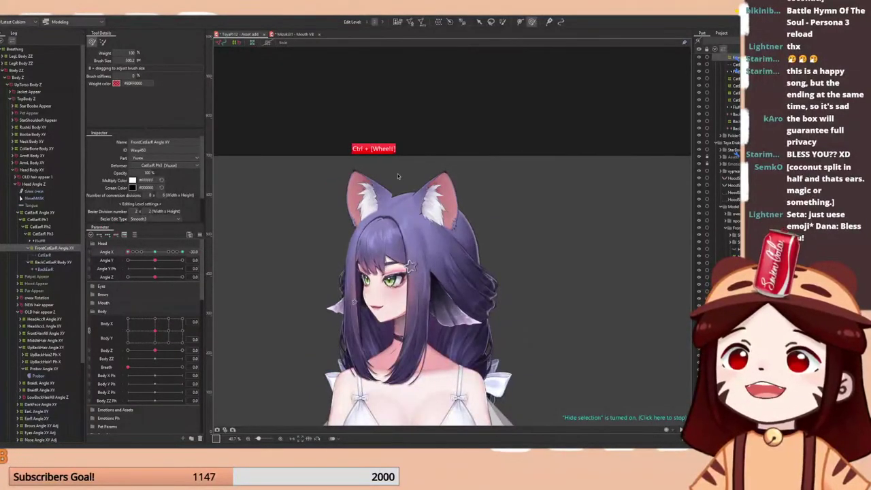
left_click_drag(128, 252, 107, 277)
left_click_drag(379, 230, 388, 230)
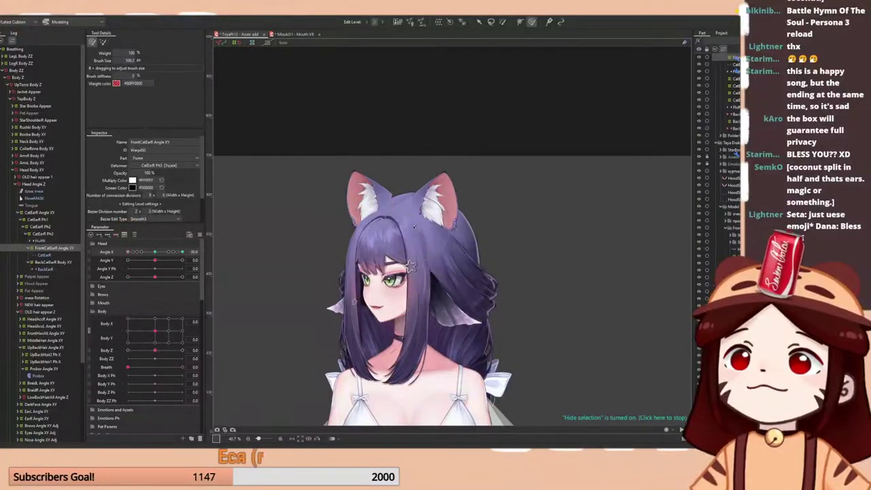
left_click_drag(140, 252, 106, 266)
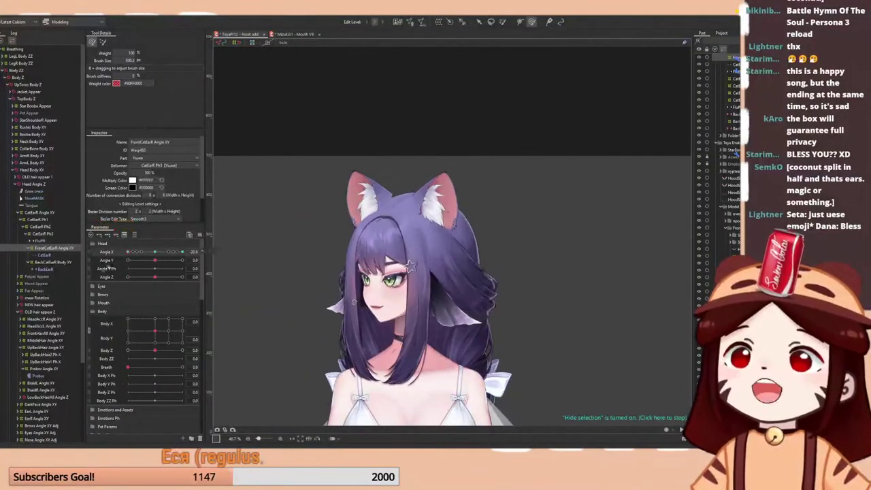
- Set Angle X to 30 and reshape the outline of the front ear with the deform brush
scroll(429, 203, "up", 5)
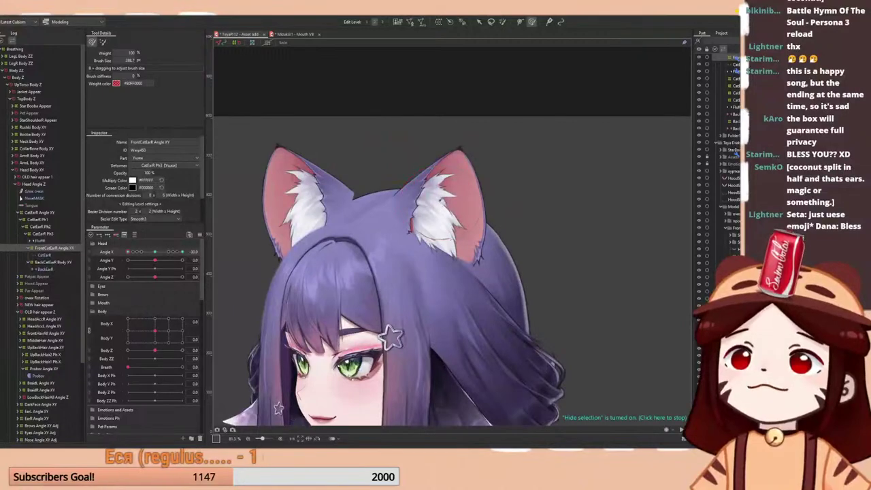
scroll(423, 194, "down", 5)
left_click_drag(129, 253, 184, 254)
scroll(414, 176, "up", 6)
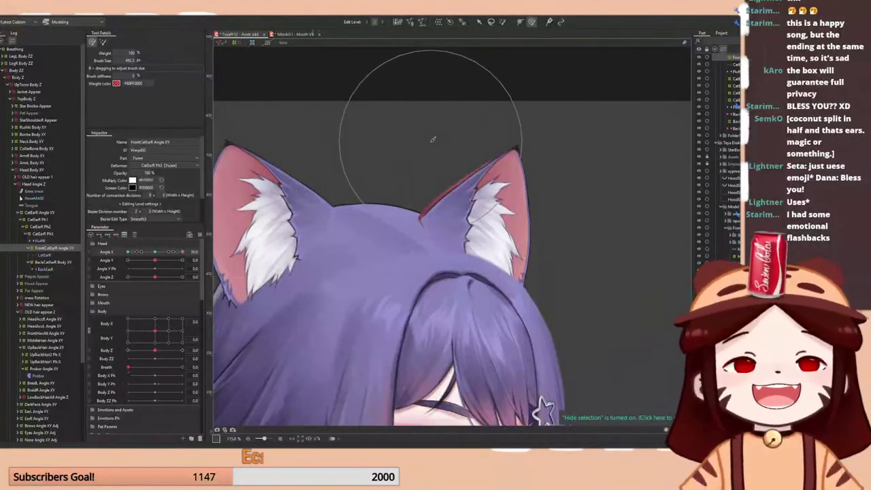
key("ctrl+h")
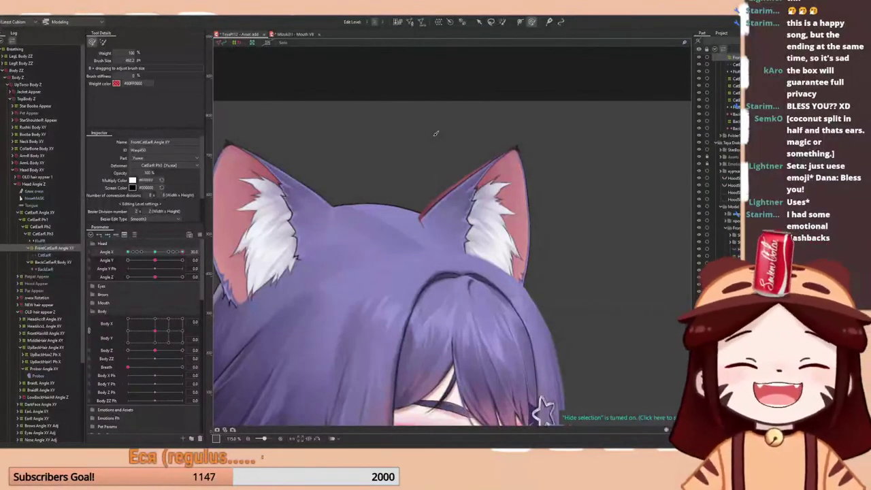
scroll(436, 133, "up", 2)
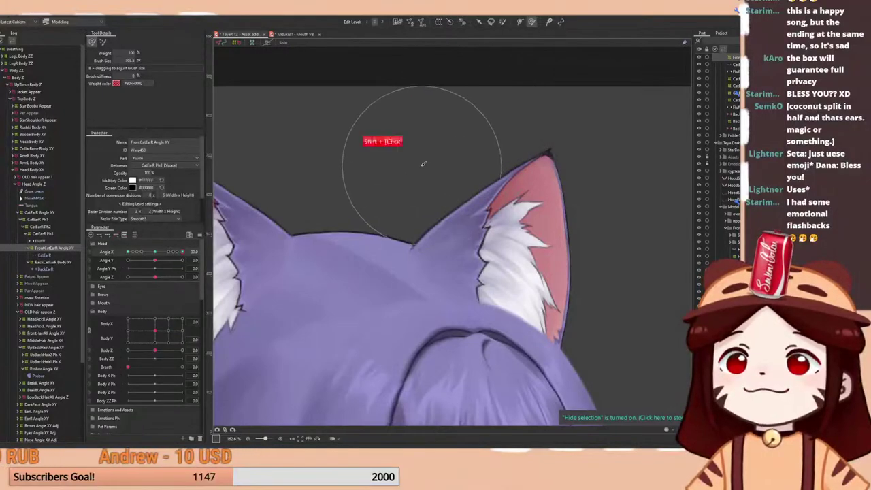
scroll(438, 168, "down", 3)
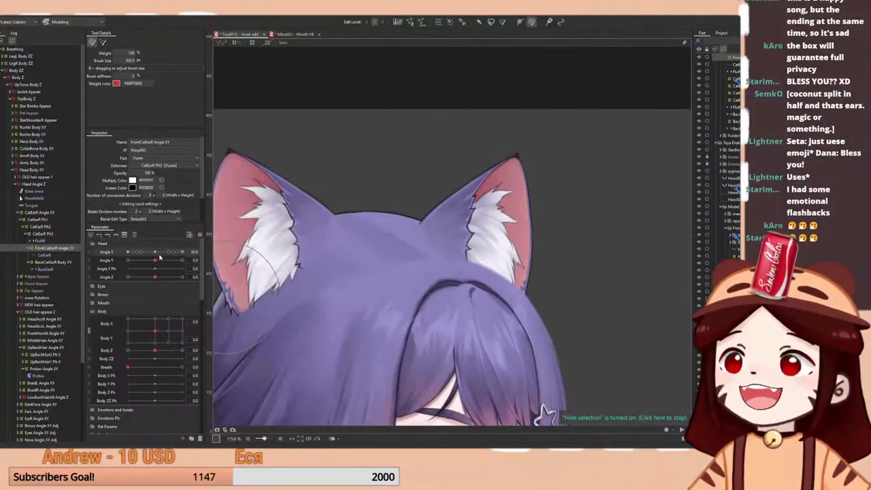
- Try narrowing the furry inner side of the front ear at Angle X 30, comparing its motion with Angle X 0
right_click(159, 256)
right_click(157, 253)
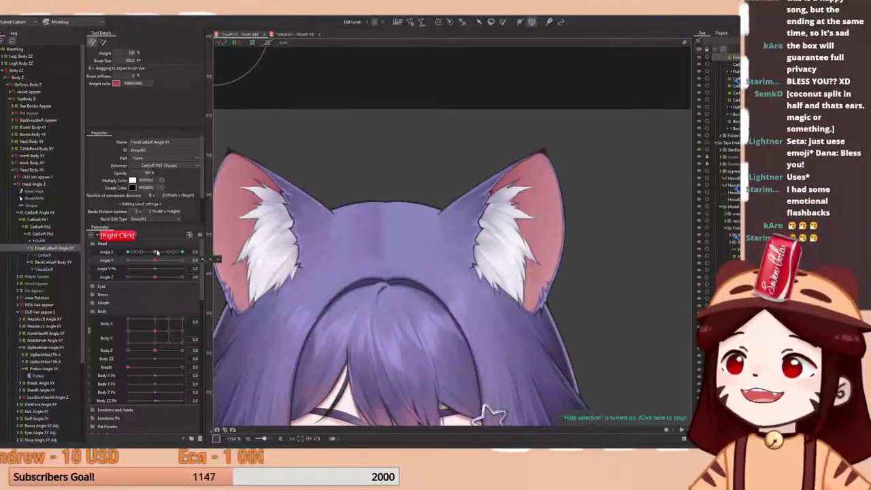
left_click_drag(158, 253, 187, 267)
key("b")
mouse_move(499, 281)
left_mouse_down()
mouse_move(503, 267)
mouse_move(478, 257)
mouse_move(492, 265)
left_mouse_up()
key("b")
left_click_drag(535, 239, 501, 222)
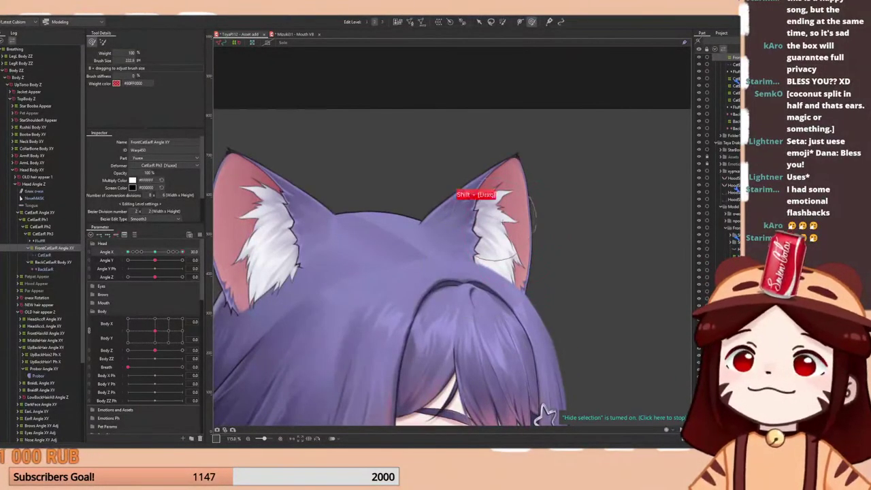
key("ctrl+z")
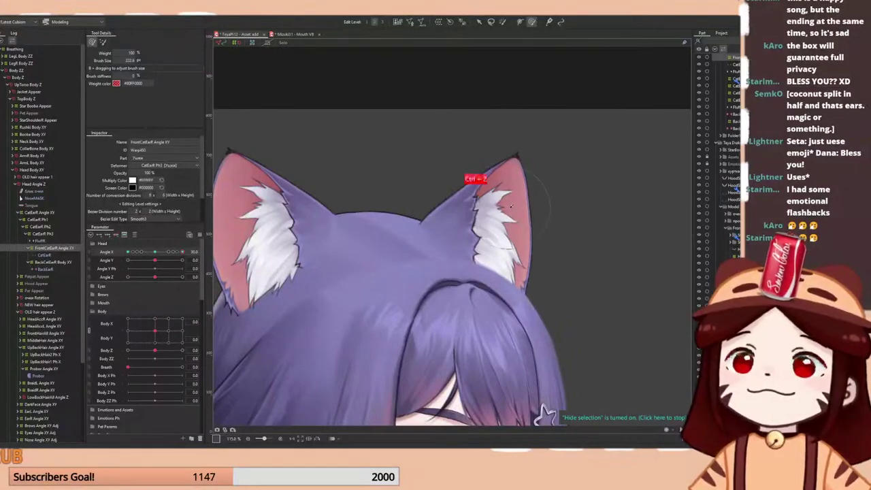
- Compare the whole head at Angle X 30 and 0, and undo the recent brush changes to the front ear
scroll(490, 195, "down", 3)
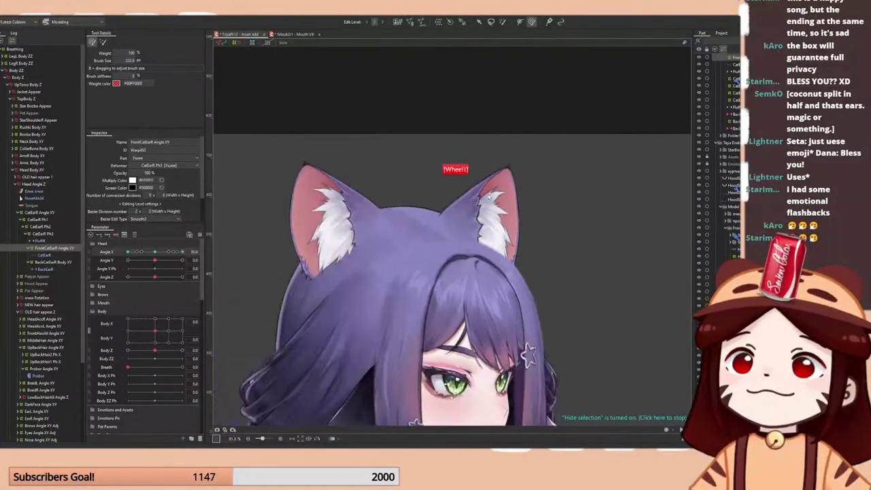
key("Escape")
scroll(421, 173, "down", 3)
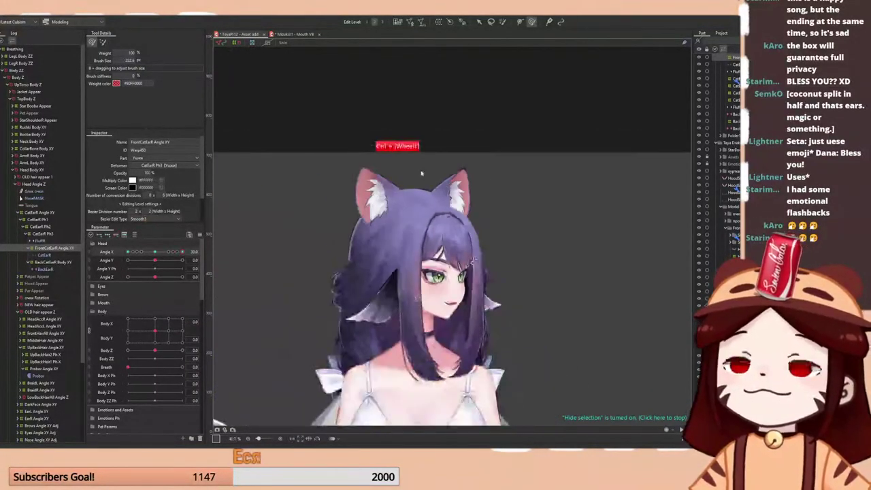
left_click(155, 253)
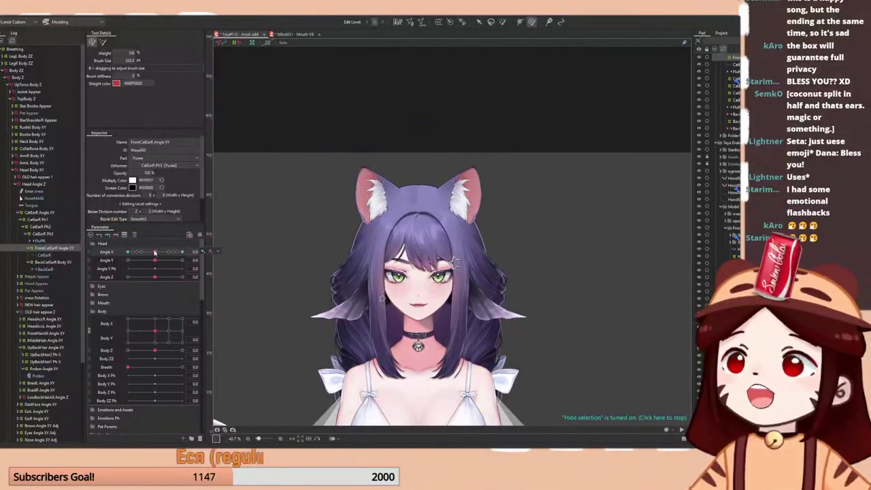
key("ctrl+z")
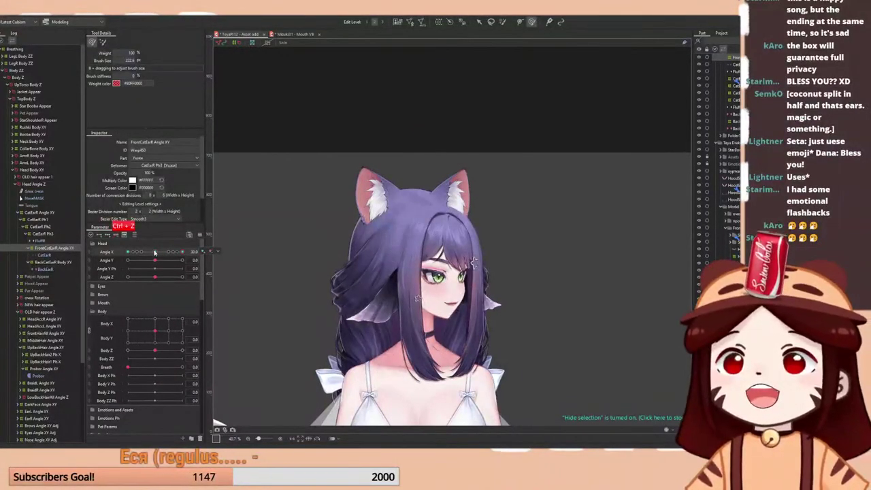
- Rework the front ear's inner side at Angle X 30 with the deform brush, checking its motion from Angle X 0
scroll(419, 163, "up", 3)
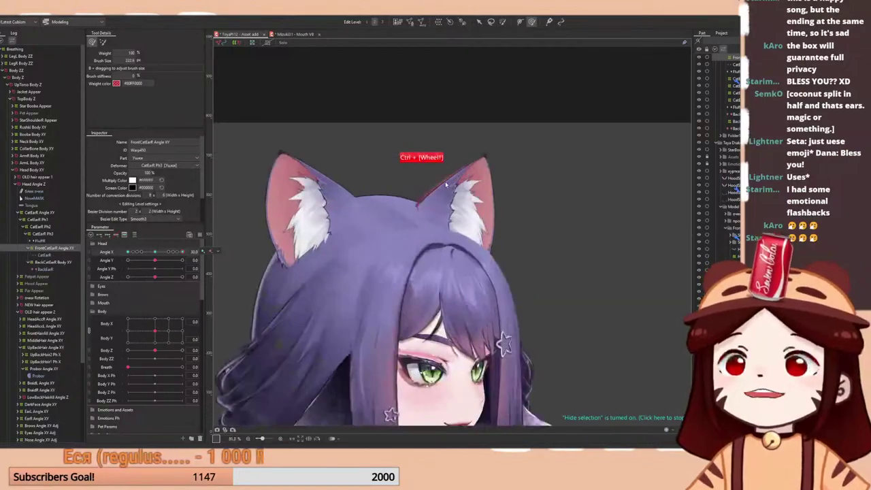
mouse_move(181, 252)
left_mouse_down()
mouse_move(154, 252)
mouse_move(183, 252)
left_mouse_up()
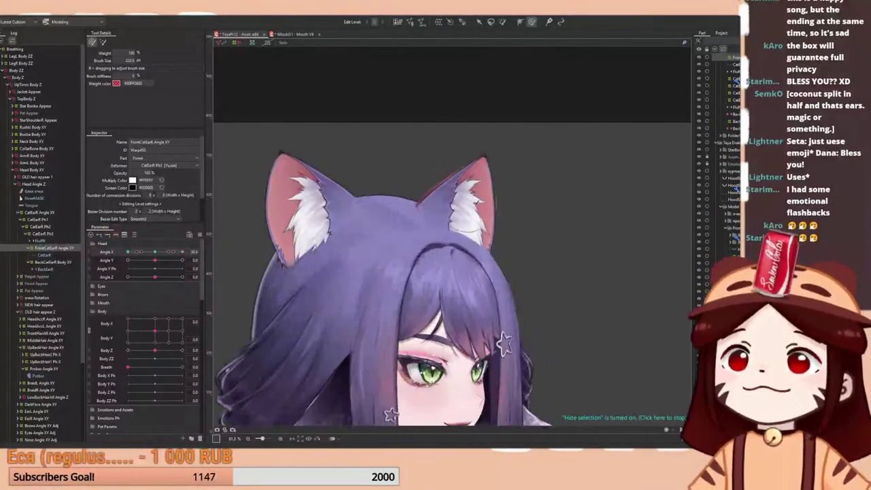
mouse_move(478, 198)
left_mouse_down()
mouse_move(511, 224)
mouse_move(531, 217)
mouse_move(506, 218)
left_mouse_up()
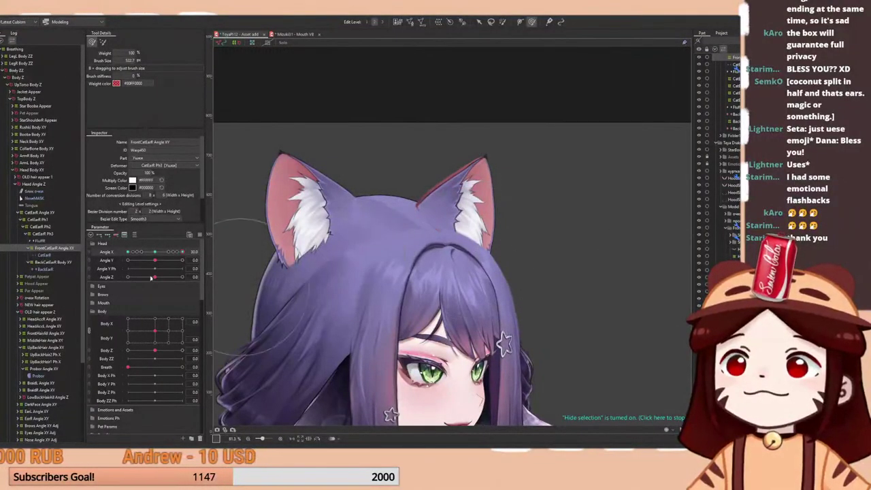
left_click_drag(156, 252, 186, 260)
left_click_drag(417, 275, 415, 273)
left_click_drag(394, 241, 395, 239)
scroll(366, 235, "down", 2)
- Push the front ear's outline into place at Angle X 30 and check it between Angle X 0 and 30
mouse_move(184, 252)
left_mouse_down()
mouse_move(159, 255)
mouse_move(188, 249)
left_mouse_up()
scroll(434, 168, "up", 2)
key("b")
mouse_move(436, 195)
left_mouse_down()
mouse_move(382, 194)
mouse_move(418, 191)
mouse_move(431, 178)
left_mouse_up()
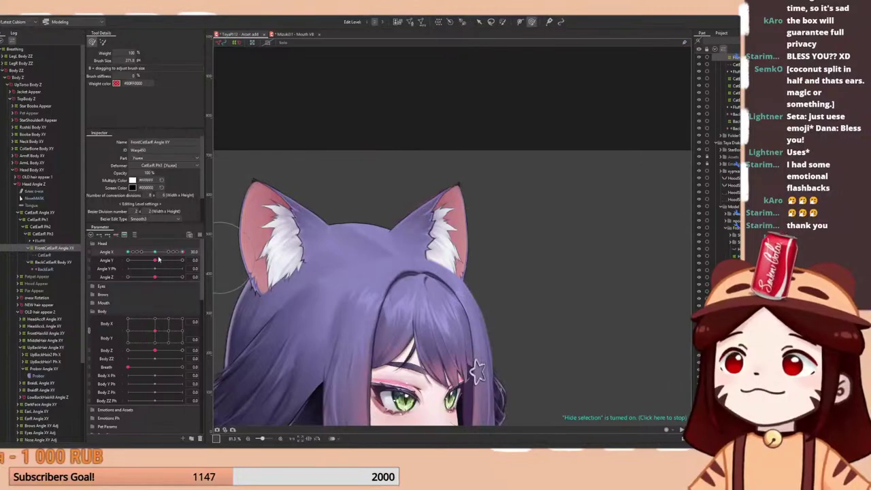
left_click_drag(158, 254, 185, 250)
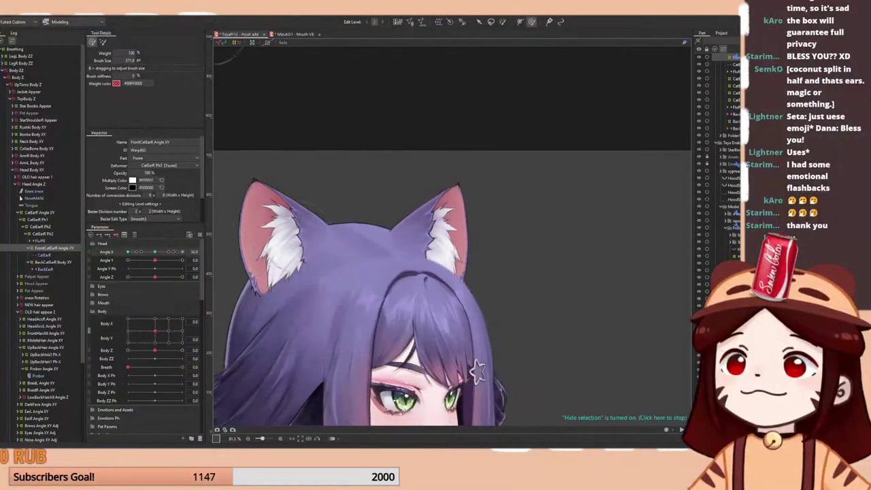
- Refine the inner fur area and the upper edge of the front ear at Angle X 30 with smaller brush sizes
scroll(449, 227, "up", 3)
mouse_move(456, 251)
left_mouse_down()
mouse_move(476, 250)
mouse_move(435, 255)
left_mouse_up()
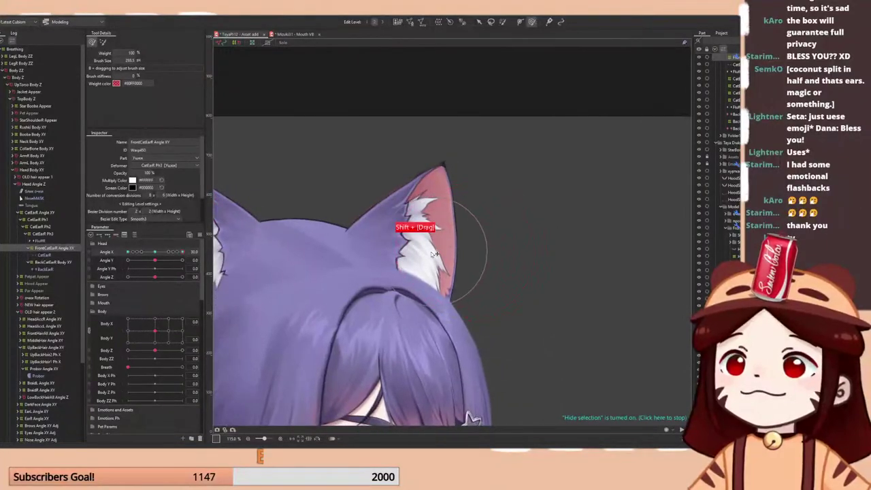
left_click_drag(433, 206, 406, 193)
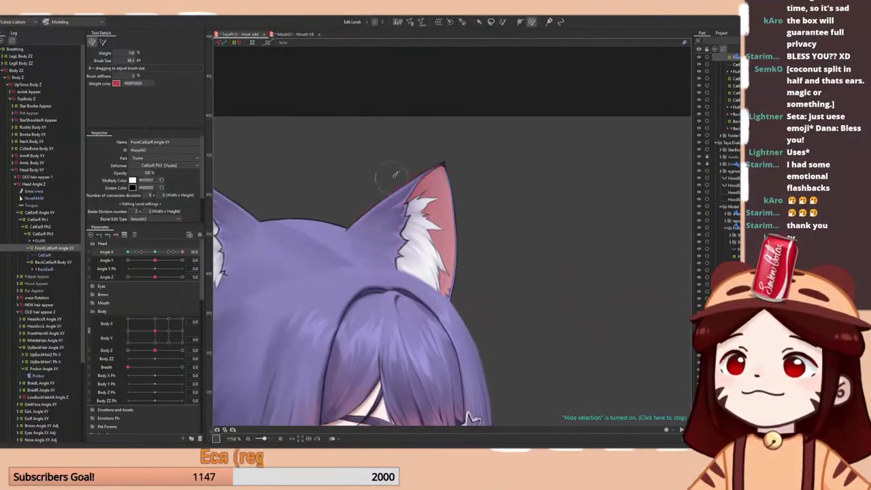
scroll(395, 174, "up", 2)
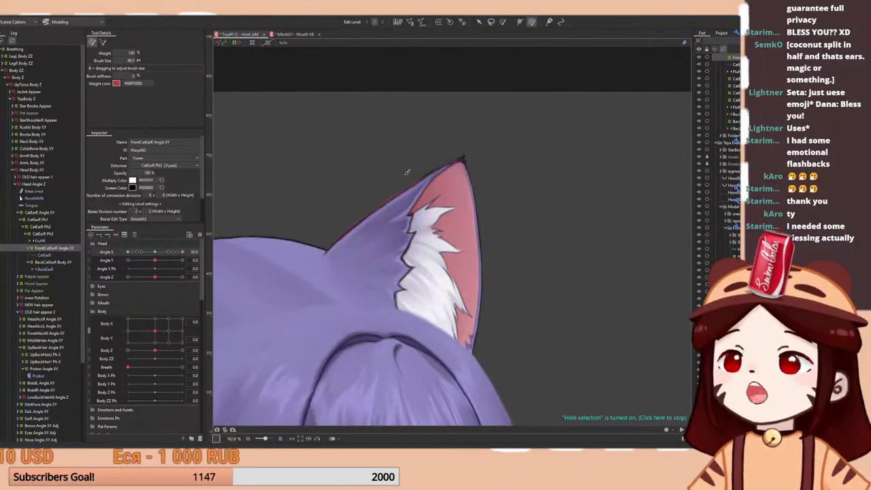
mouse_move(158, 253)
left_mouse_down()
mouse_move(140, 254)
mouse_move(183, 256)
left_mouse_up()
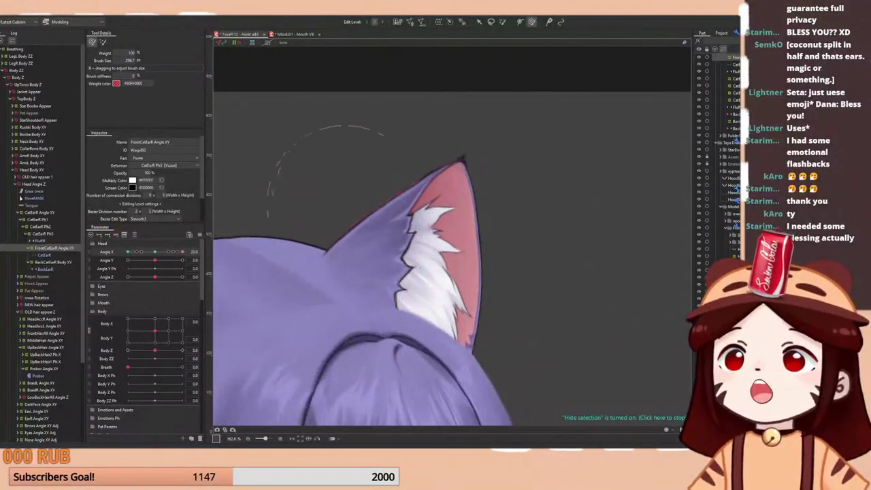
- Smooth the upper edge and tip of the front ear at Angle X 30 with the deform brush
key("b")
left_click_drag(426, 174, 402, 176)
scroll(441, 193, "up", 3)
mouse_move(458, 186)
left_mouse_down()
mouse_move(443, 185)
mouse_move(459, 179)
left_mouse_up()
scroll(456, 132, "down", 3)
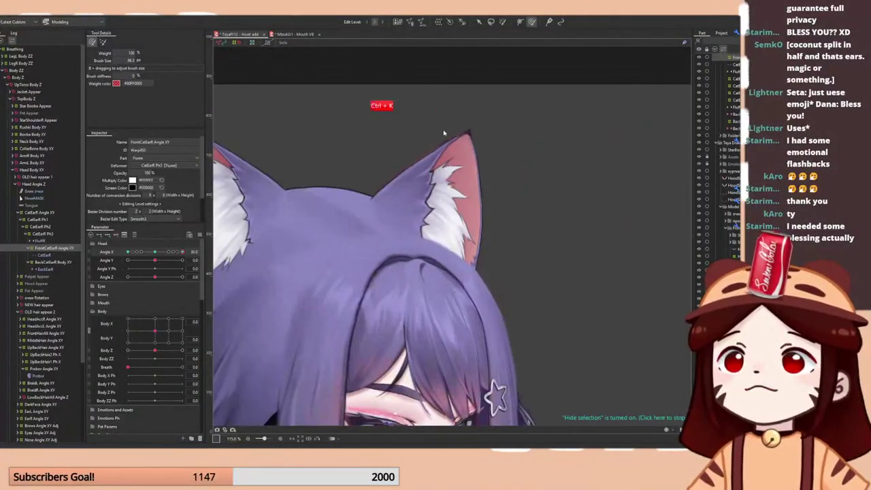
scroll(444, 142, "up", 1)
left_click_drag(432, 132, 437, 133)
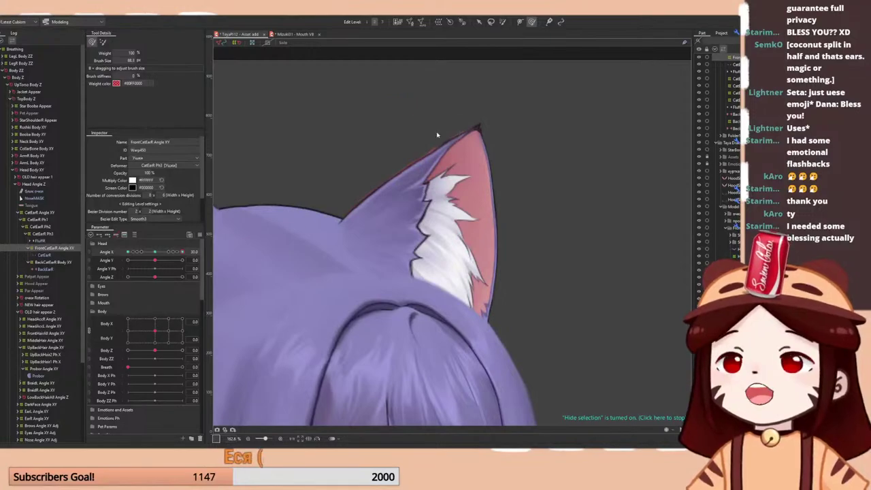
scroll(425, 140, "up", 2)
- Try adjusting the FrontCatEarR Angle XY warp's control points directly near the ear tip at Angle X 30
key("a")
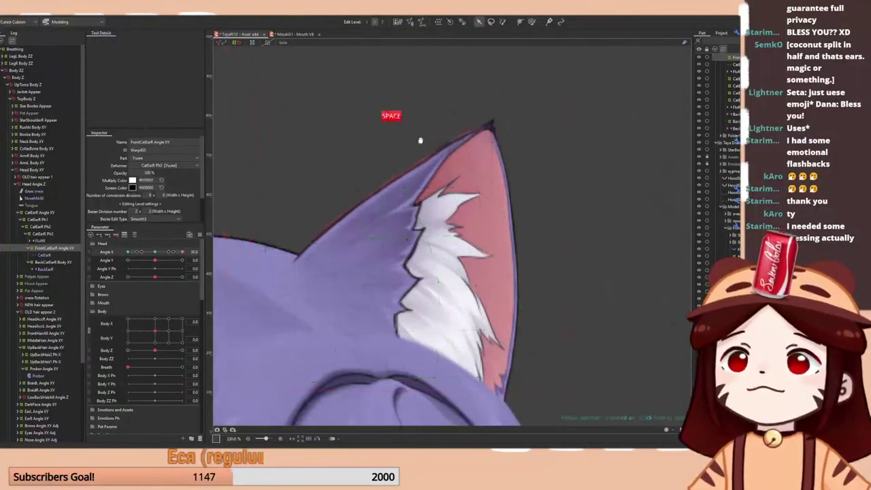
left_click_drag(420, 140, 470, 143)
scroll(465, 140, "up", 1)
key("ctrl+z")
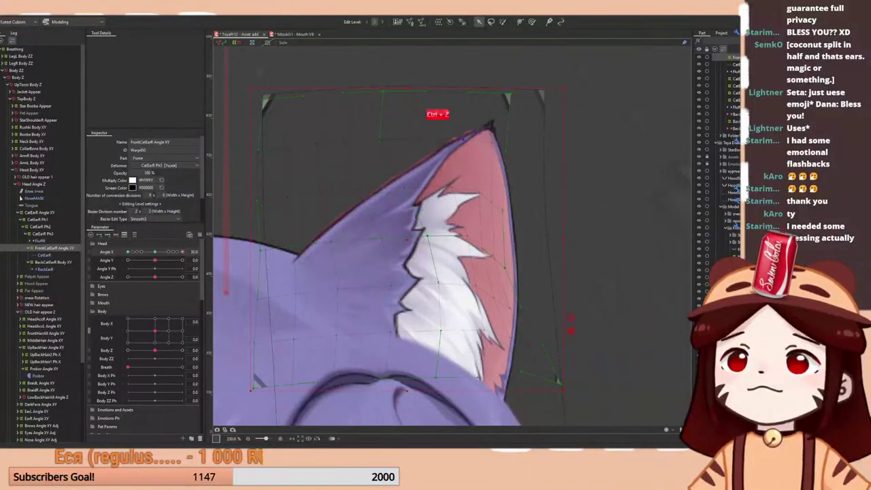
left_click_drag(452, 186, 450, 187)
scroll(452, 140, "down", 2)
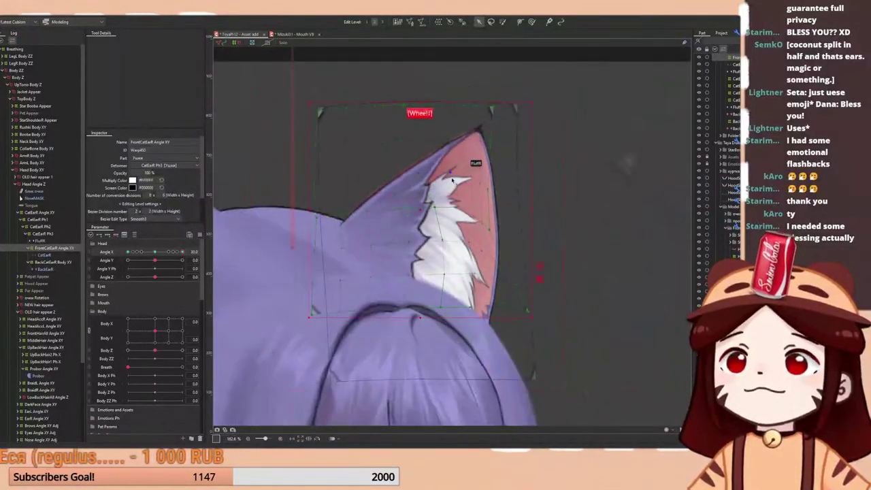
key("a")
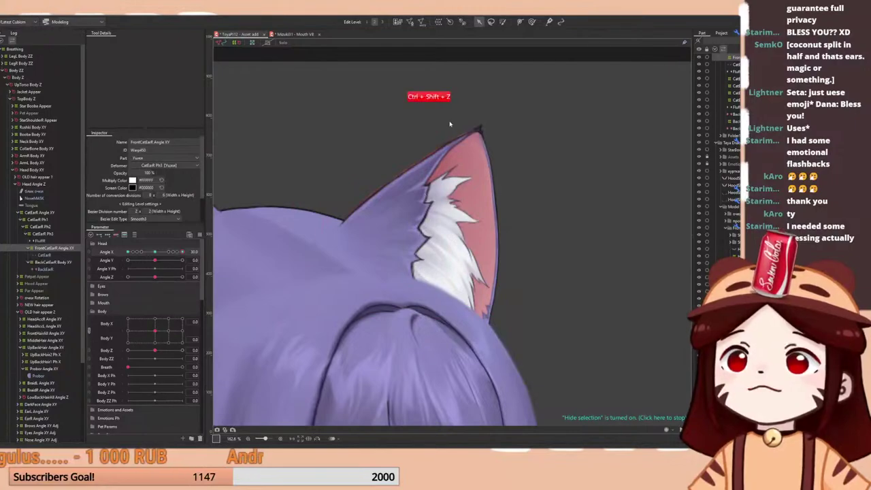
- Reshape the outer edge of the back ear at Angle X 30 through the BackCatEarR Body XY deformer with the deform brush
scroll(449, 124, "down", 1)
left_click(49, 262)
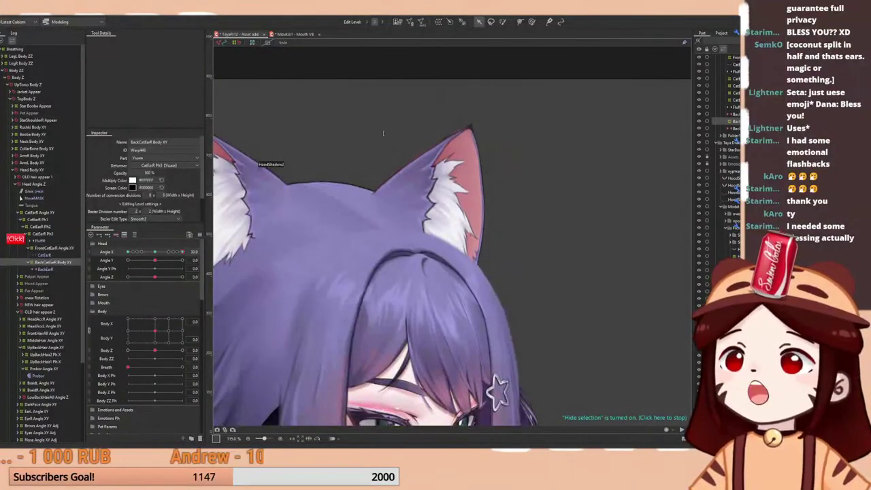
left_click(532, 21)
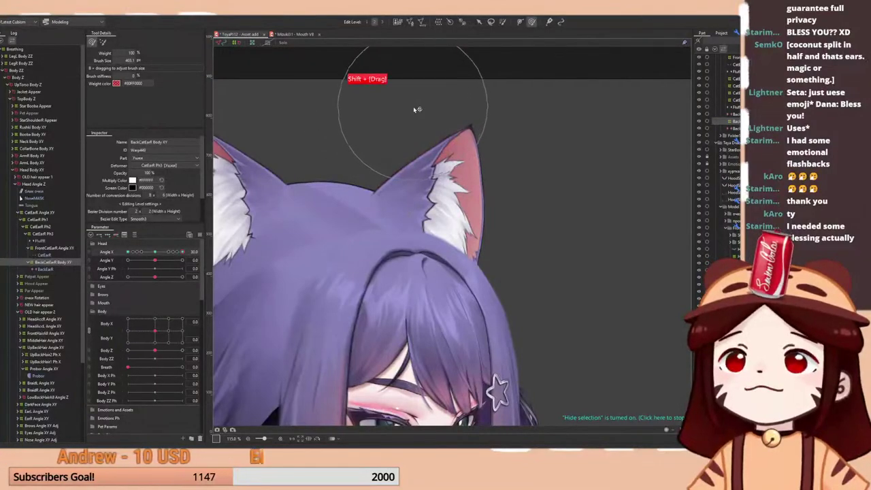
scroll(478, 135, "up", 4)
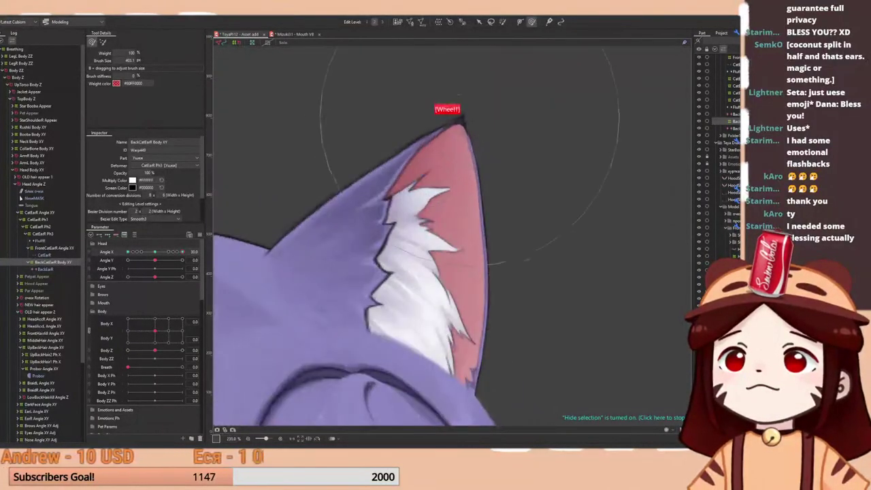
key("ctrl+z")
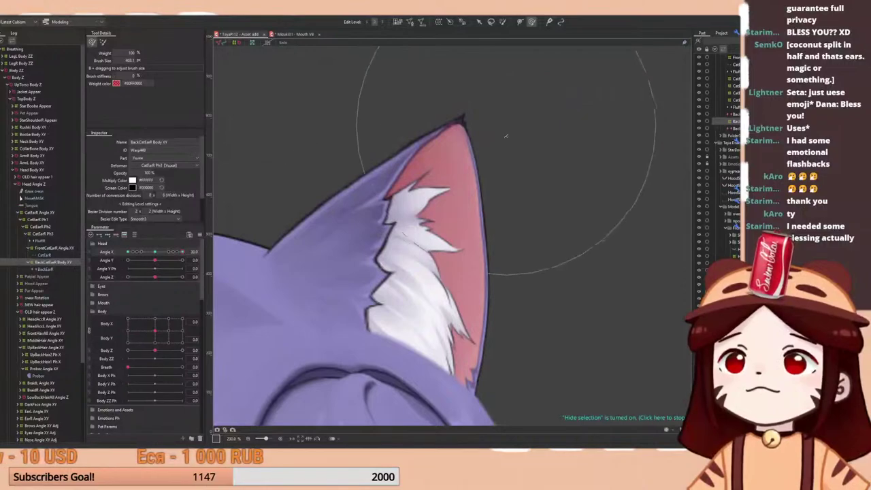
scroll(521, 122, "down", 2)
mouse_move(472, 272)
left_mouse_down()
mouse_move(430, 283)
mouse_move(452, 286)
left_mouse_up()
left_click_drag(462, 252, 452, 252)
left_click_drag(463, 217, 454, 217)
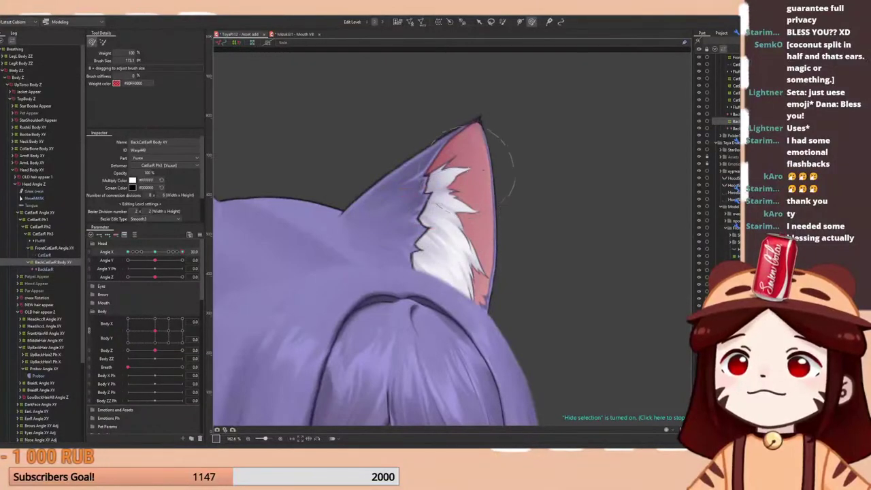
left_click_drag(466, 170, 456, 169)
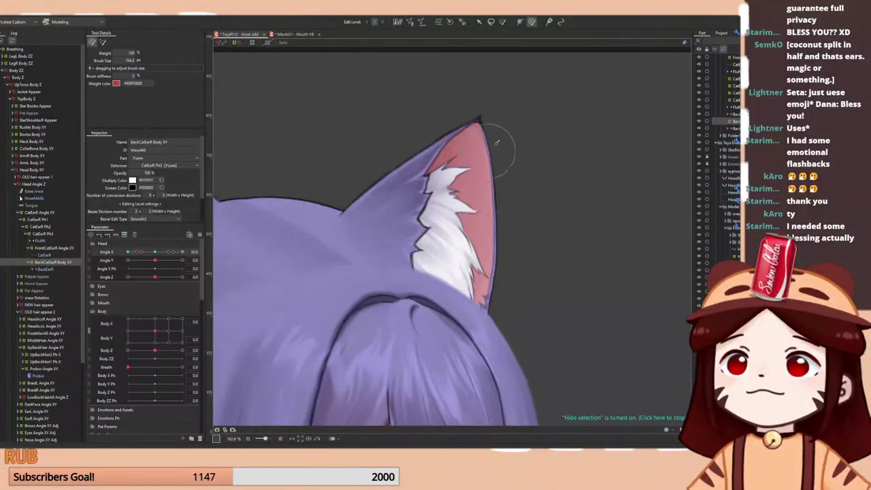
- Check the ear's motion up to Angle X 30 and select the CatEarR Ph3 deformer
scroll(476, 147, "down", 3)
mouse_move(176, 253)
left_mouse_down()
mouse_move(155, 253)
mouse_move(178, 253)
mouse_move(131, 268)
mouse_move(182, 255)
left_mouse_up()
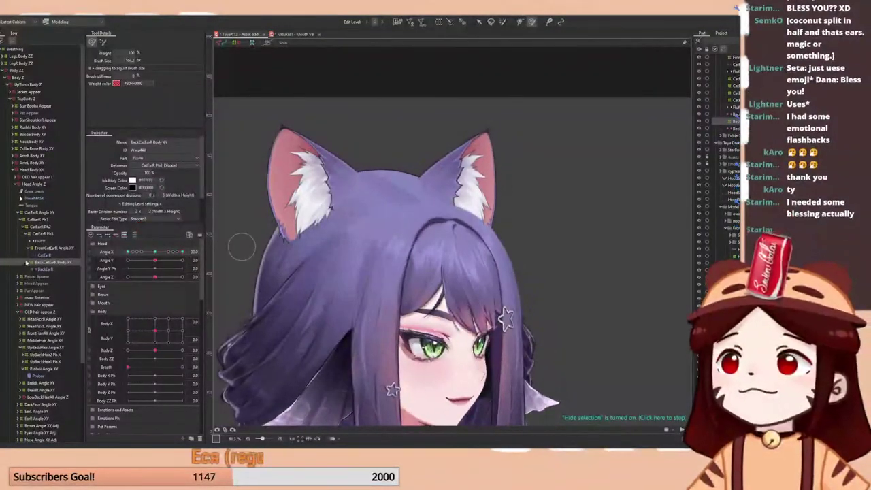
left_click(42, 233)
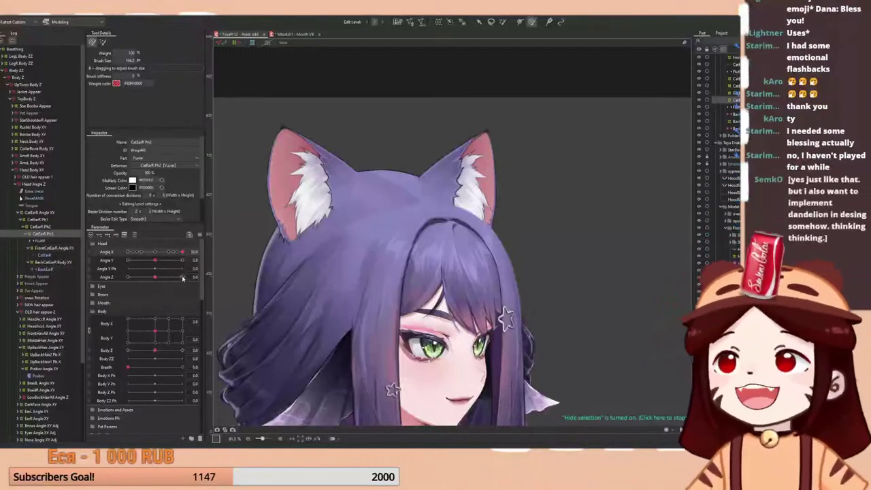
- Adjust the front ear at Angle X 30 through the FrontCatEarR Angle XY warp with the deform brush
mouse_move(182, 252)
left_mouse_down()
mouse_move(158, 254)
mouse_move(189, 252)
left_mouse_up()
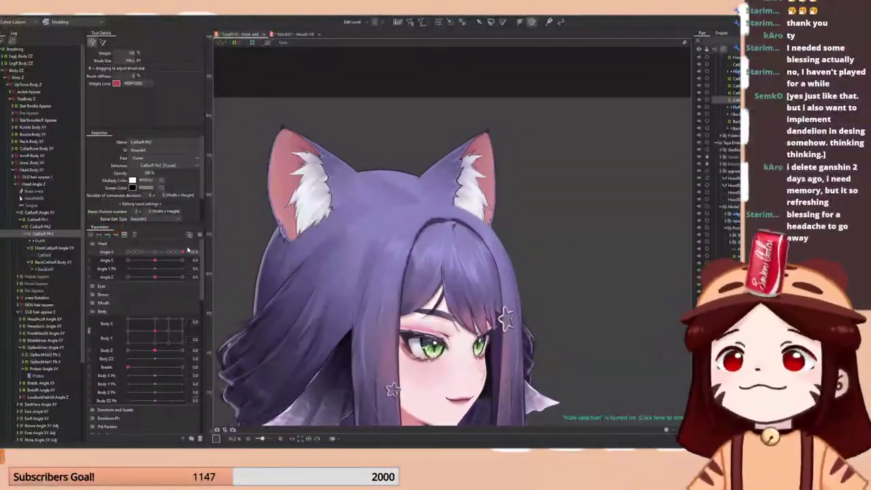
left_click(48, 248)
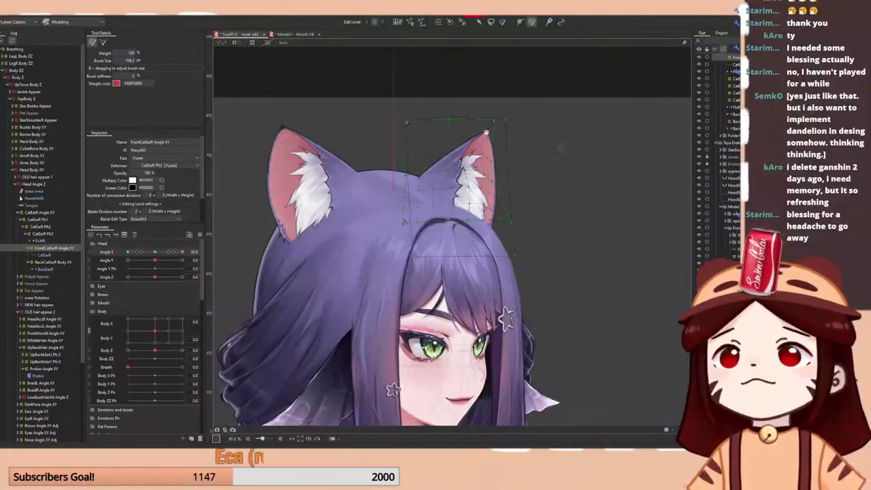
left_click_drag(376, 207, 410, 209)
mouse_move(439, 249)
left_mouse_down()
mouse_move(441, 242)
mouse_move(447, 254)
left_mouse_up()
mouse_move(183, 252)
left_mouse_down()
mouse_move(171, 252)
mouse_move(193, 249)
left_mouse_up()
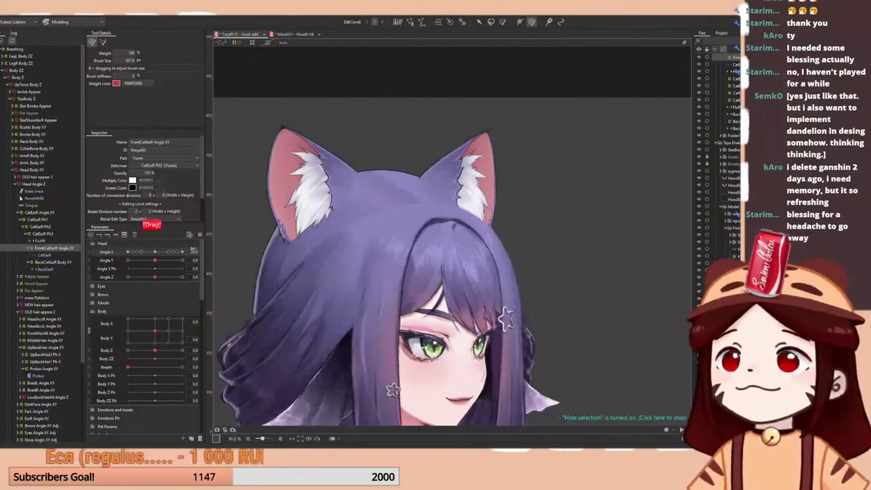
mouse_move(503, 203)
left_mouse_down()
mouse_move(479, 199)
mouse_move(477, 165)
left_mouse_up()
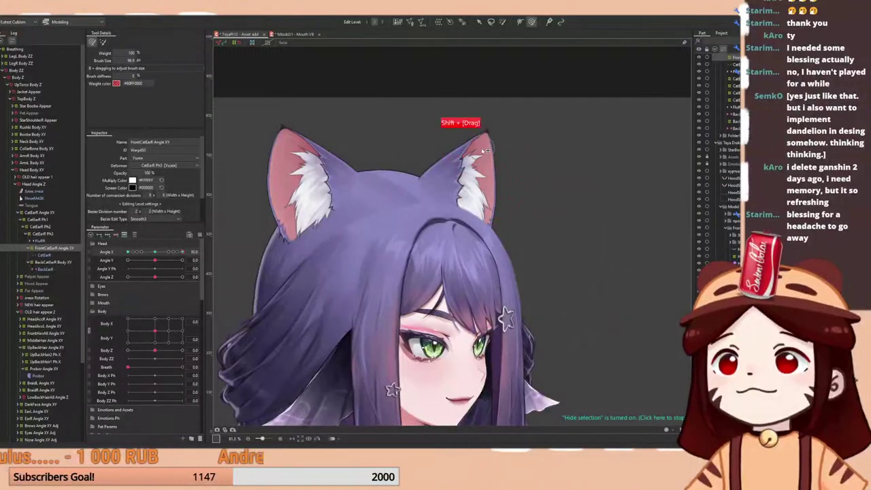
- Set the FrontCatEarR Angle XY warp's conversion divisions to 10 x 10 and check the ear's motion around Angle X 30
scroll(481, 148, "up", 2)
scroll(483, 159, "up", 1)
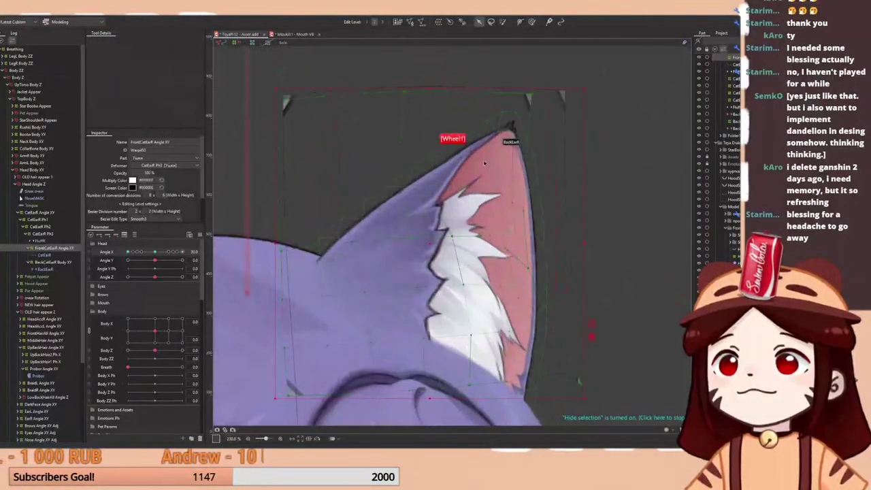
left_click_drag(146, 195, 158, 196)
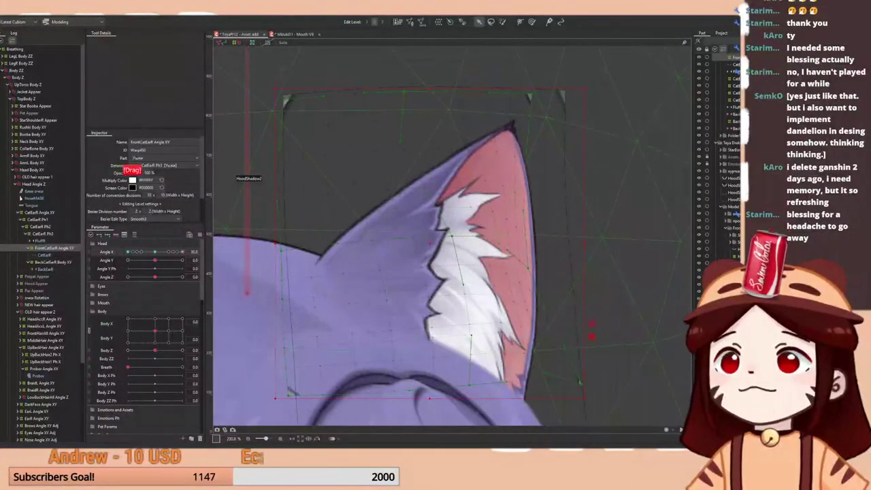
scroll(431, 202, "down", 2)
scroll(431, 203, "down", 2)
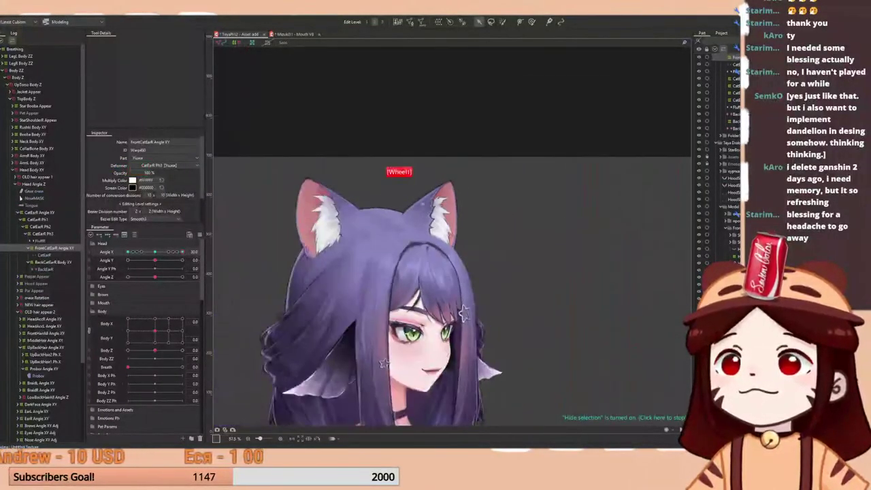
mouse_move(181, 253)
left_mouse_down()
mouse_move(129, 253)
mouse_move(194, 251)
left_mouse_up()
scroll(405, 191, "down", 2)
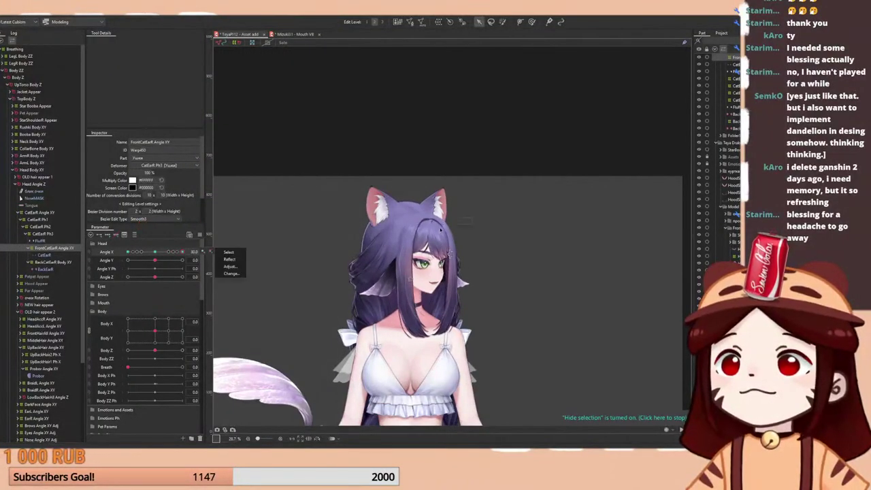
scroll(444, 204, "up", 2)
- Nudge the whole ear at Angle X 30 through the CatEarR Angle XY warp with an enlarged deform brush and check its motion
left_click(39, 216)
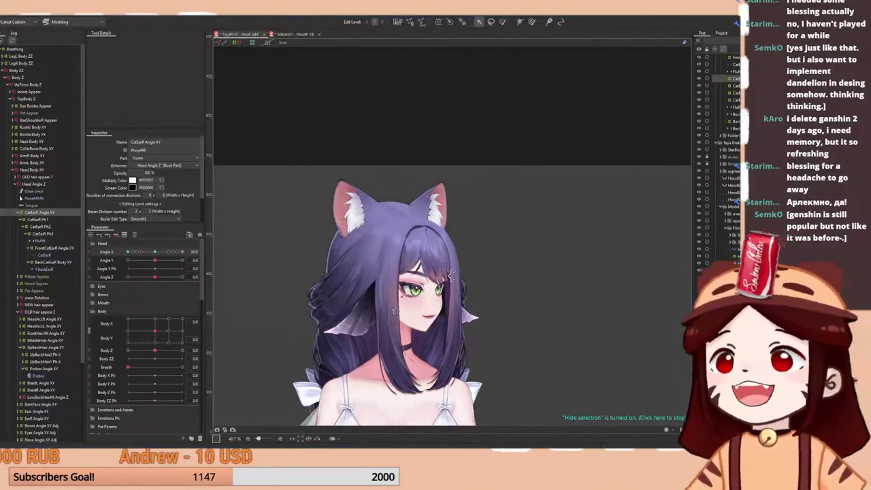
mouse_move(180, 256)
left_mouse_down()
mouse_move(156, 252)
mouse_move(184, 252)
left_mouse_up()
scroll(419, 148, "up", 4)
left_click(532, 22)
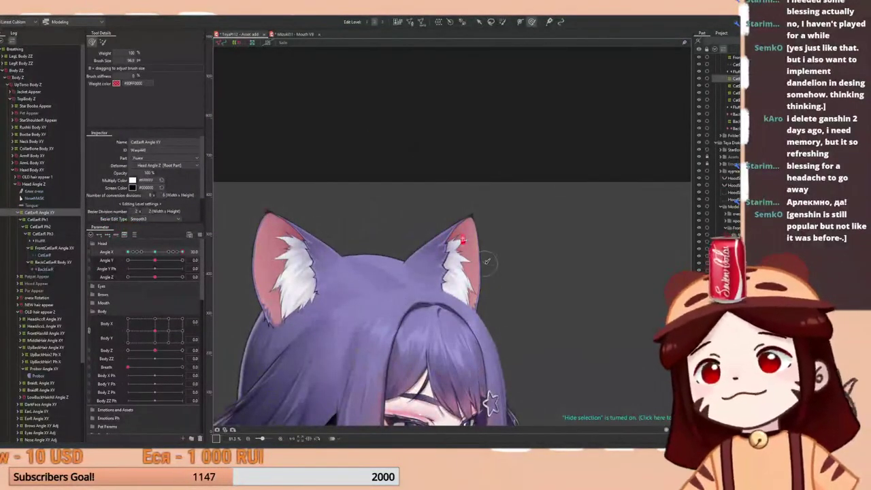
scroll(448, 235, "up", 2)
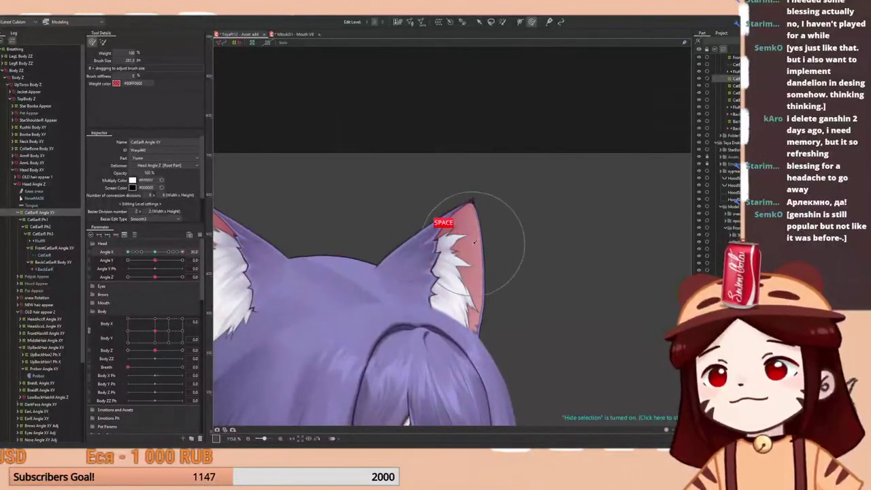
left_click_drag(476, 247, 484, 247)
scroll(475, 235, "down", 2)
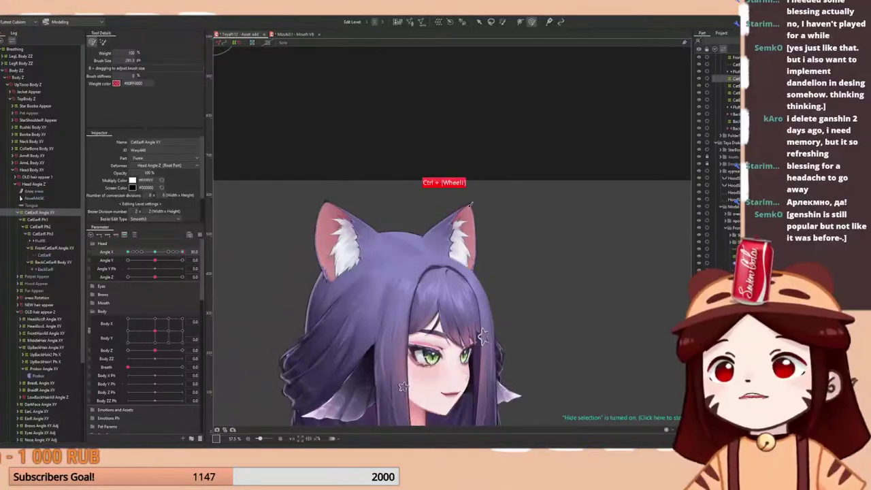
scroll(471, 204, "down", 2)
mouse_move(182, 252)
left_mouse_down()
mouse_move(161, 253)
mouse_move(189, 253)
left_mouse_up()
scroll(446, 244, "up", 2)
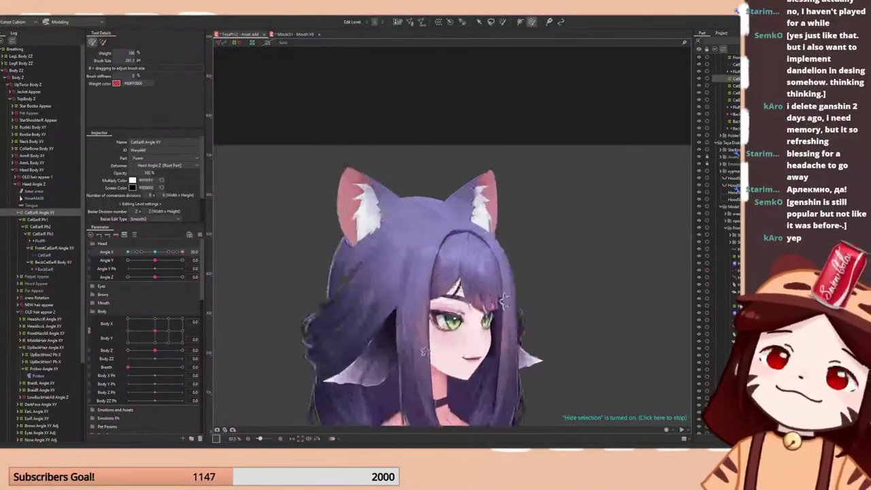
- Select the FrontCatEarR Angle XY warp and check the front ear's motion around Angle X 30
left_click(49, 248)
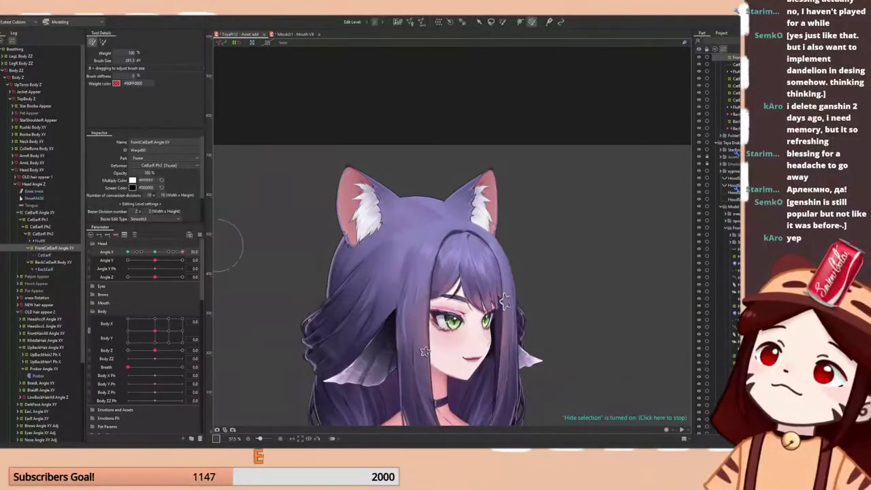
left_click_drag(523, 277, 518, 271)
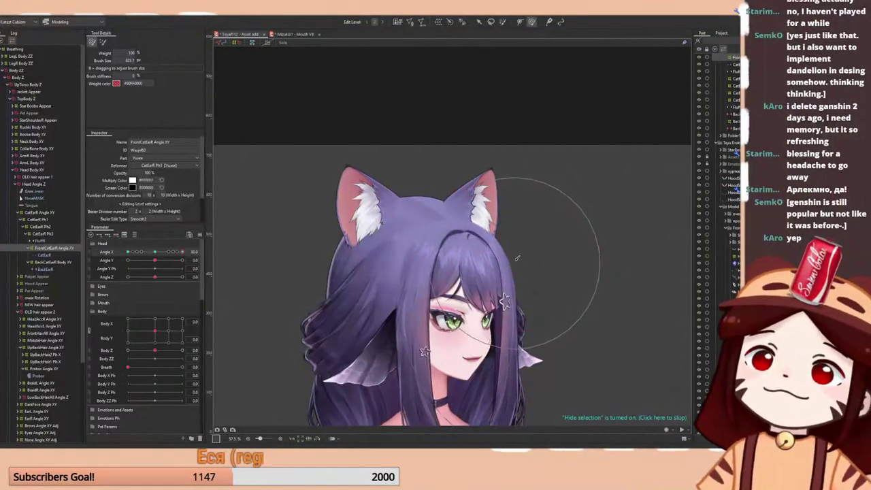
mouse_move(176, 257)
left_mouse_down()
mouse_move(162, 257)
mouse_move(184, 256)
left_mouse_up()
left_click(503, 22)
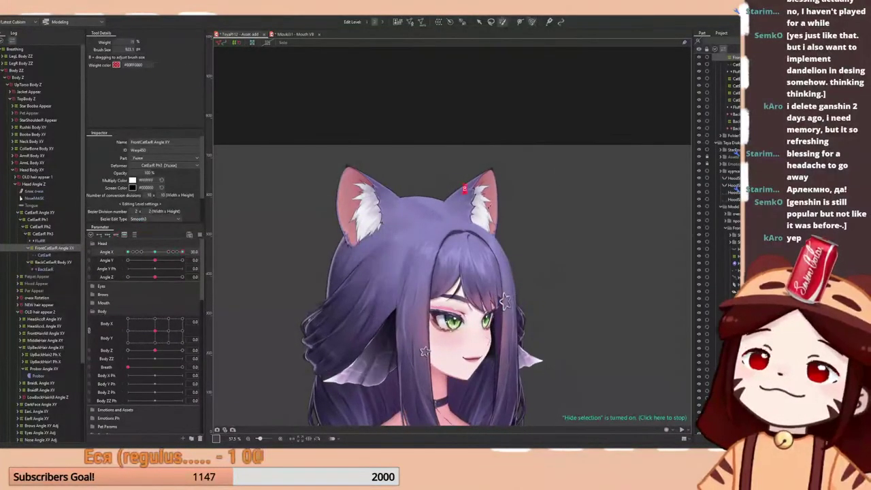
scroll(480, 209, "up", 4)
mouse_move(535, 218)
left_mouse_down()
mouse_move(408, 201)
mouse_move(436, 201)
mouse_move(422, 204)
mouse_move(431, 215)
left_mouse_up()
left_click(447, 218, "shift")
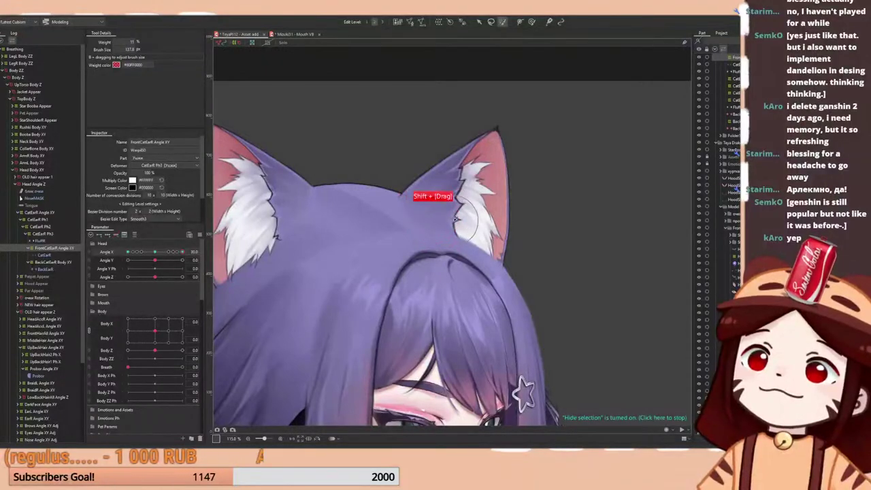
- Refine the front ear at Angle X 30 with a large deform brush and compare its motion between Angle X 0 and 30
left_click(532, 24)
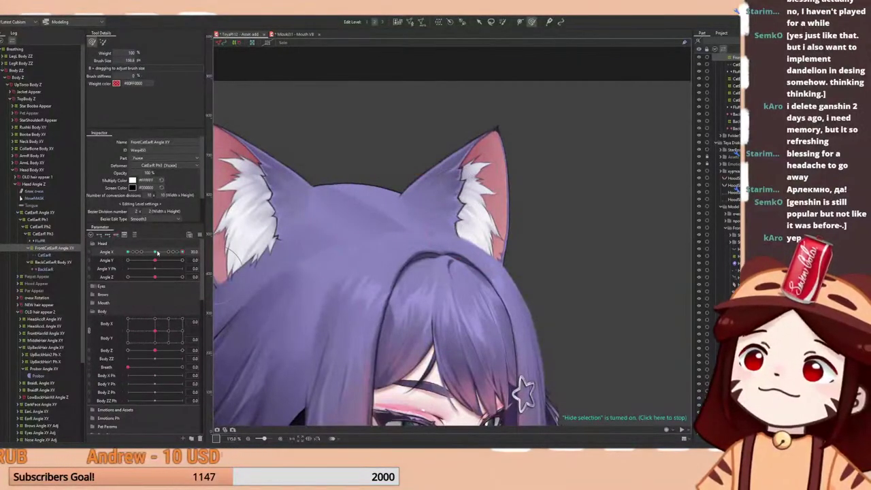
left_click_drag(157, 251, 184, 250)
left_click_drag(386, 219, 452, 287)
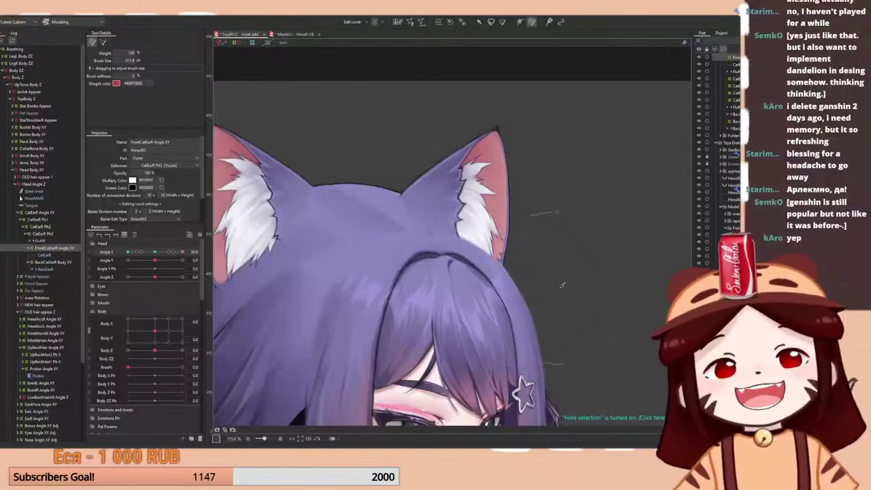
scroll(515, 263, "down", 3)
left_click_drag(156, 258, 193, 299)
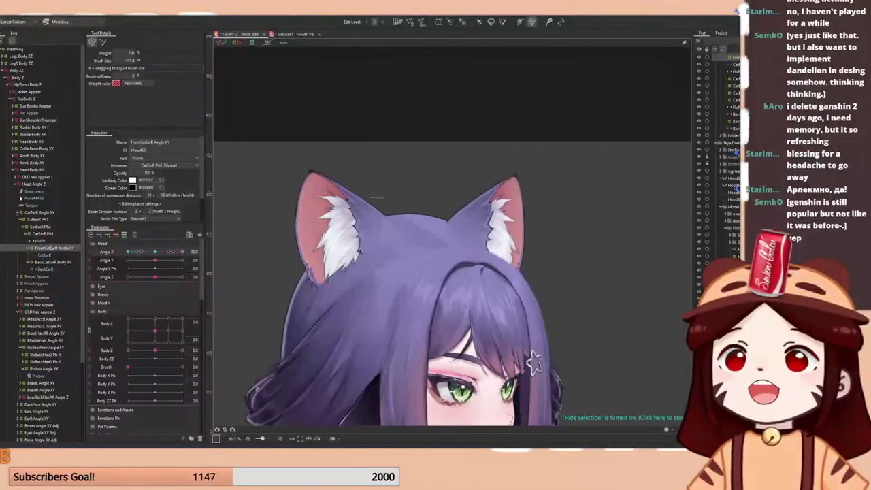
scroll(508, 194, "up", 6)
left_click_drag(156, 252, 184, 252)
scroll(593, 171, "up", 1)
scroll(595, 168, "down", 4)
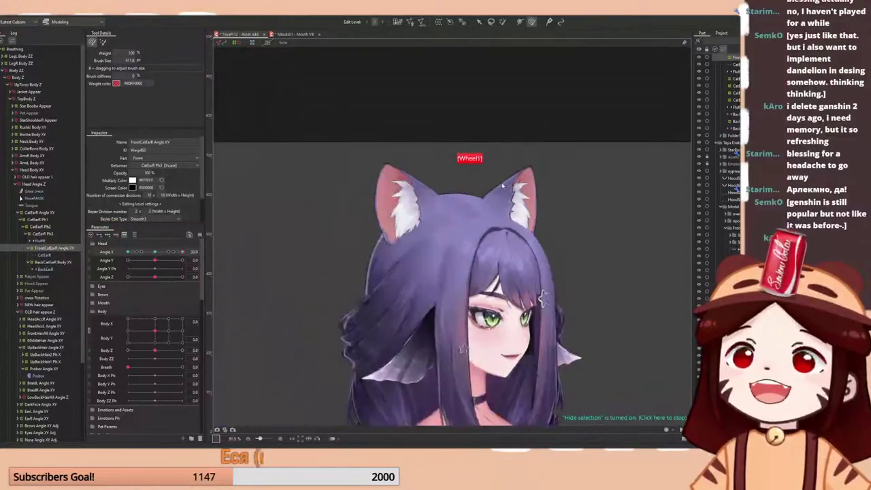
scroll(502, 174, "up", 2)
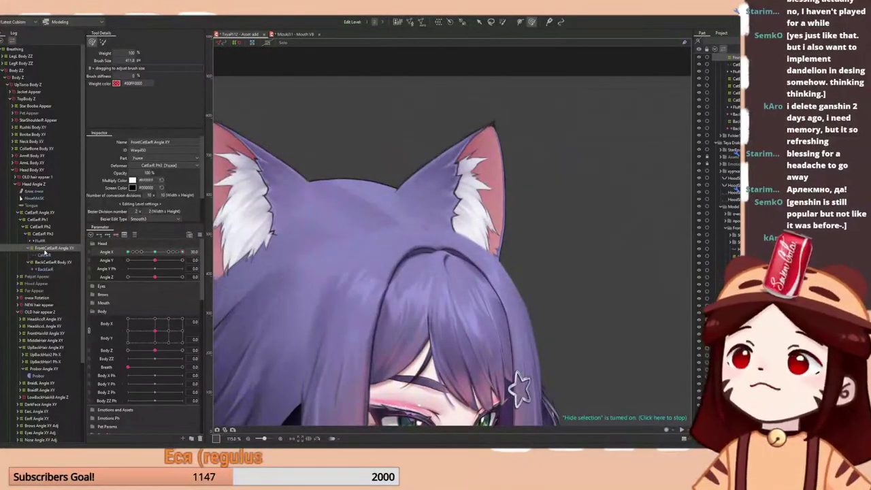
- Adjust the back ear at Angle X 30 through the BackCatEarR Body XY deformer with the deform brush and check its motion
left_click(44, 262)
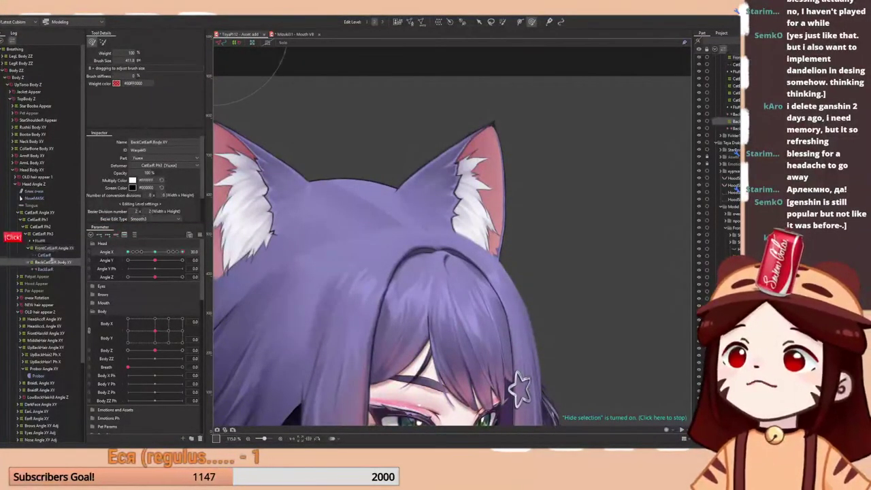
left_click(409, 264, "shift")
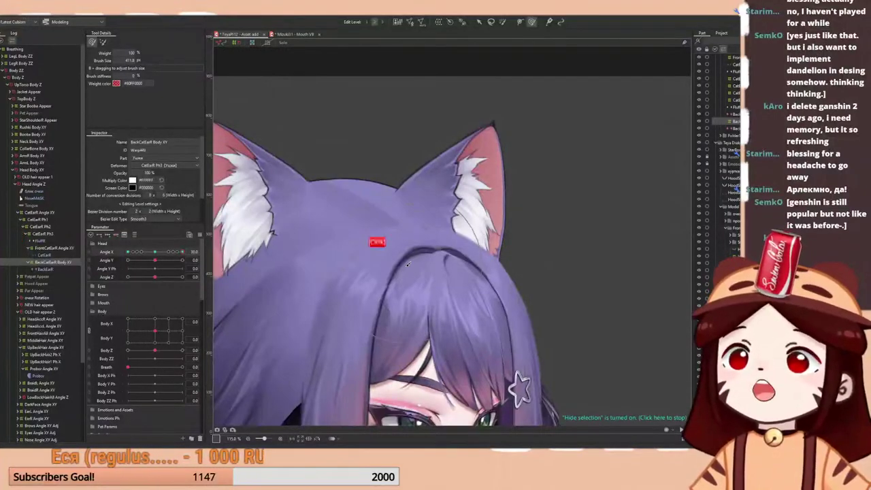
left_click(438, 284, "shift")
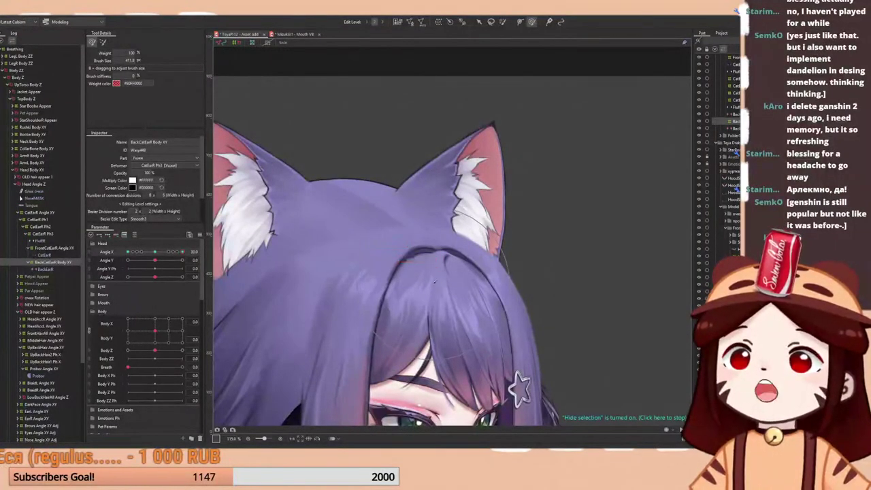
mouse_move(181, 253)
left_mouse_down()
mouse_move(171, 260)
mouse_move(184, 257)
left_mouse_up()
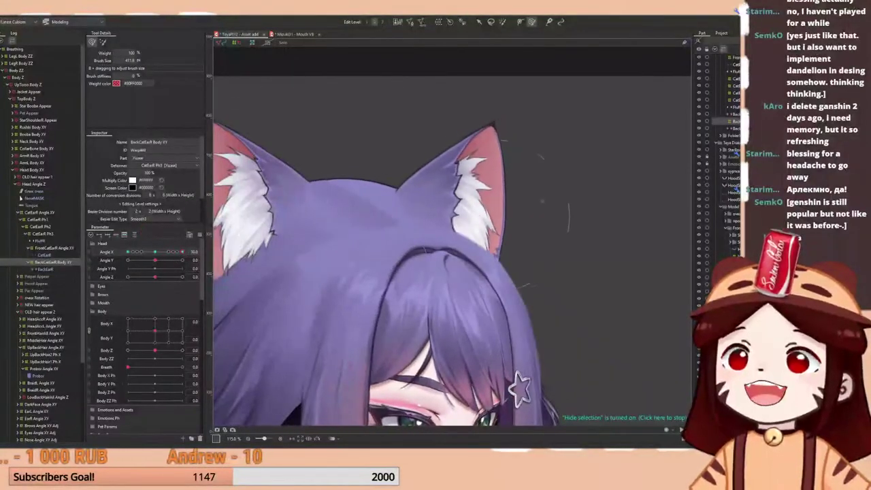
scroll(545, 201, "down", 3)
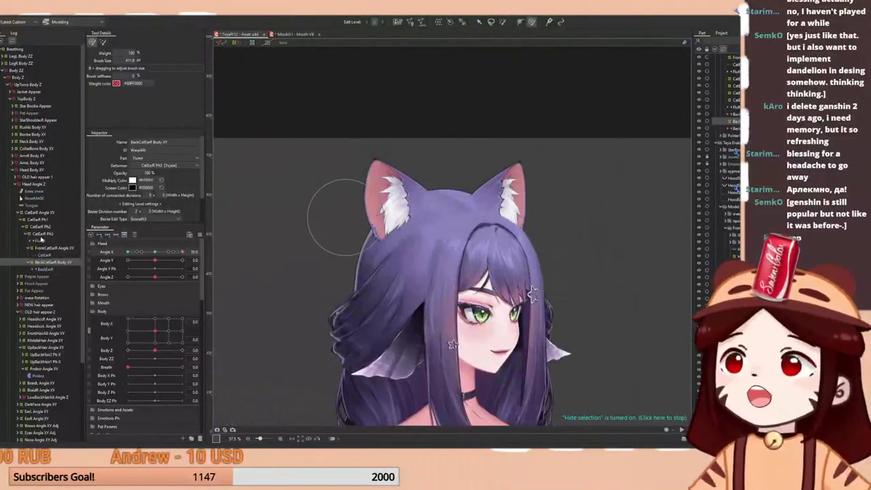
- Adjust the ear's overall shape at Angle X 30 through the CatEarR Angle XY warp with the deform brush and check its motion from 0
left_click(42, 213)
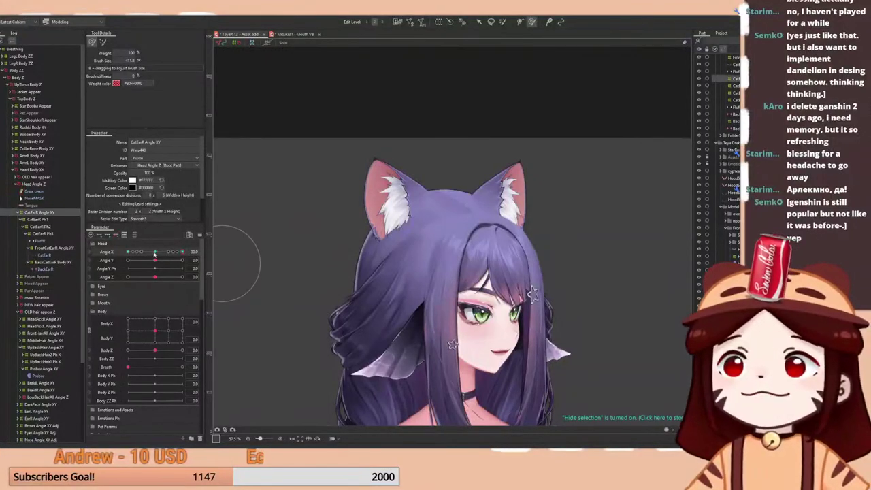
left_click_drag(154, 253, 184, 253)
scroll(496, 167, "up", 1)
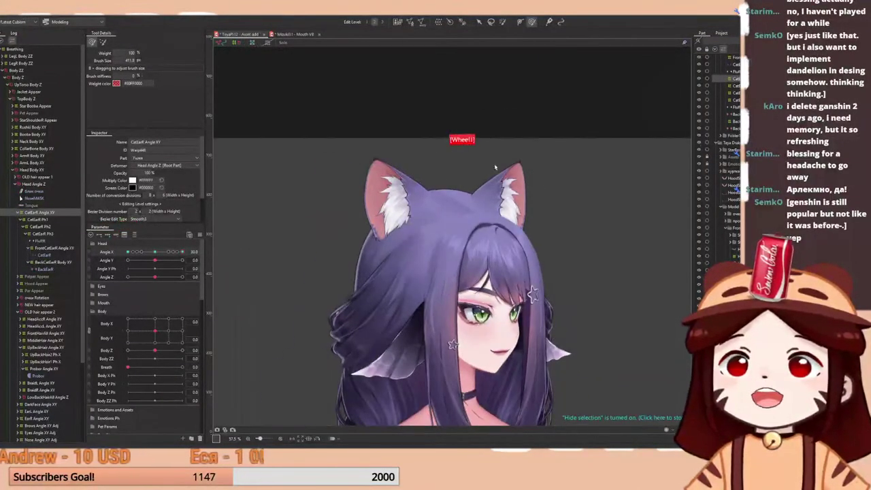
mouse_move(495, 168)
left_mouse_down()
mouse_move(506, 167)
mouse_move(519, 200)
left_mouse_up()
scroll(506, 168, "up", 3)
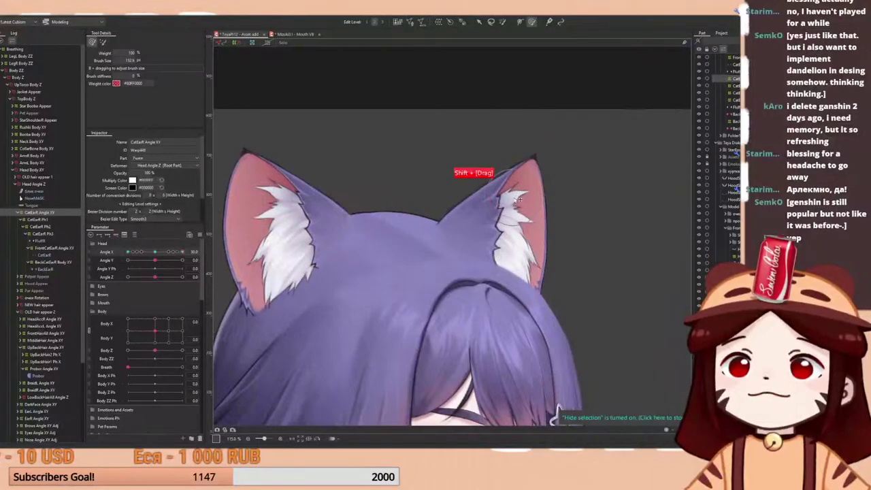
mouse_move(498, 97)
left_mouse_down()
mouse_move(555, 140)
mouse_move(566, 107)
left_mouse_up()
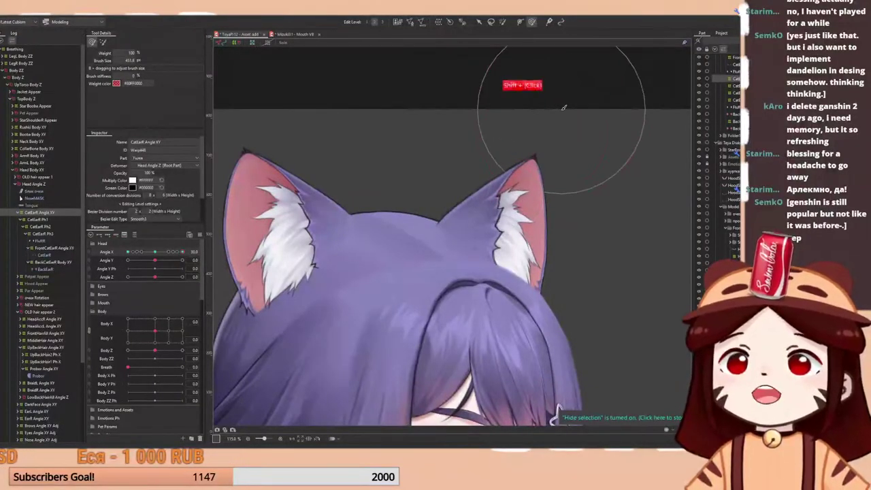
scroll(532, 122, "down", 3)
mouse_move(182, 253)
left_mouse_down()
mouse_move(162, 260)
mouse_move(193, 260)
left_mouse_up()
scroll(547, 163, "up", 2)
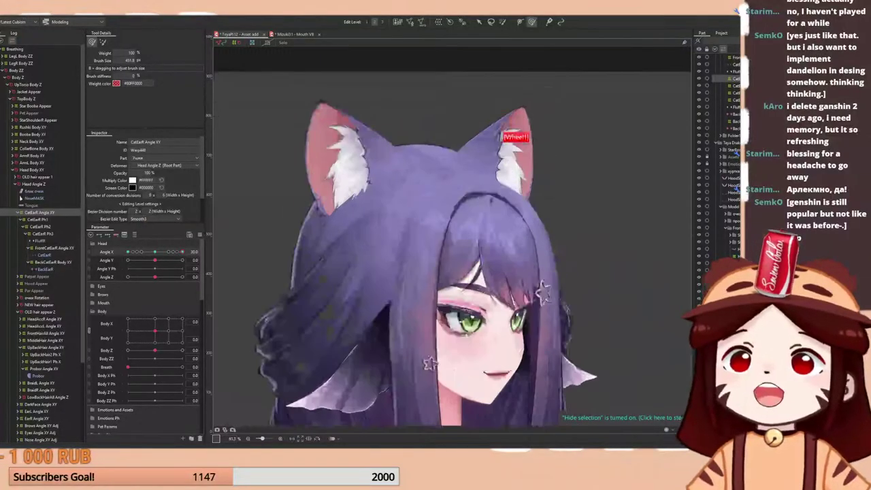
- Refine the front ear at Angle X 30 through the FrontCatEarR Angle XY warp with a smaller deform brush and inspect the ear tip closely
left_click(51, 247)
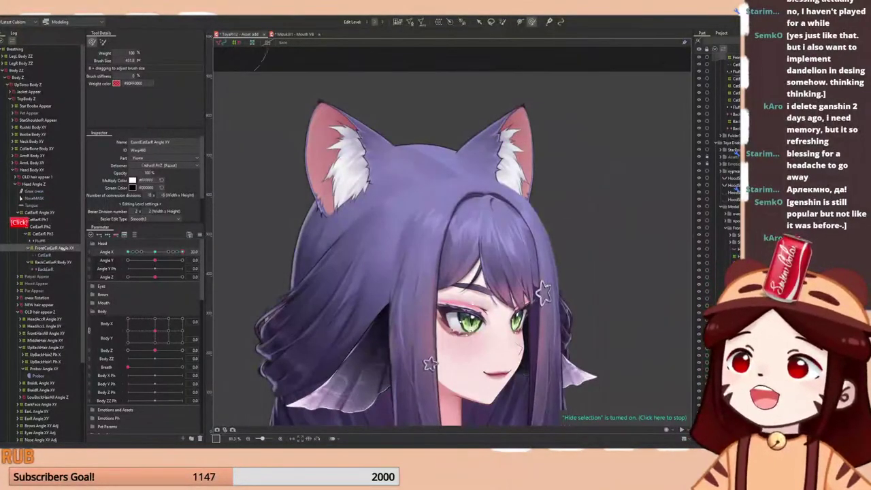
key("space")
left_click_drag(538, 167, 514, 161)
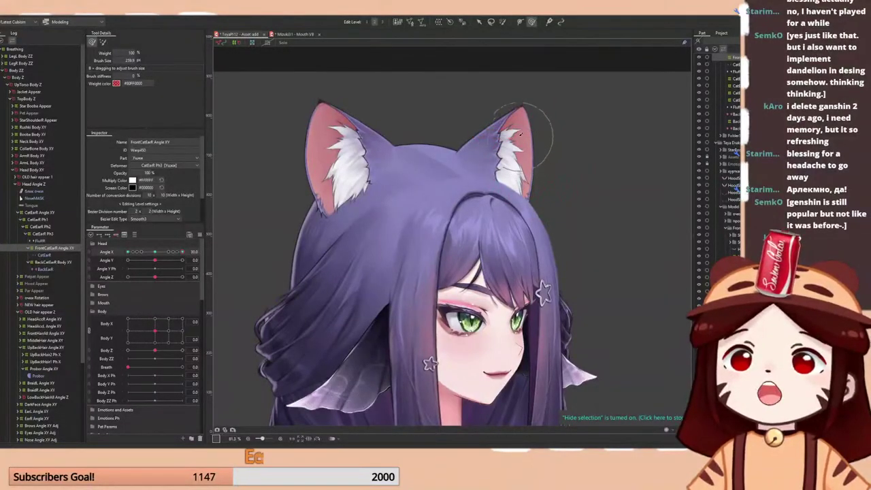
scroll(518, 136, "up", 2)
scroll(510, 145, "up", 2)
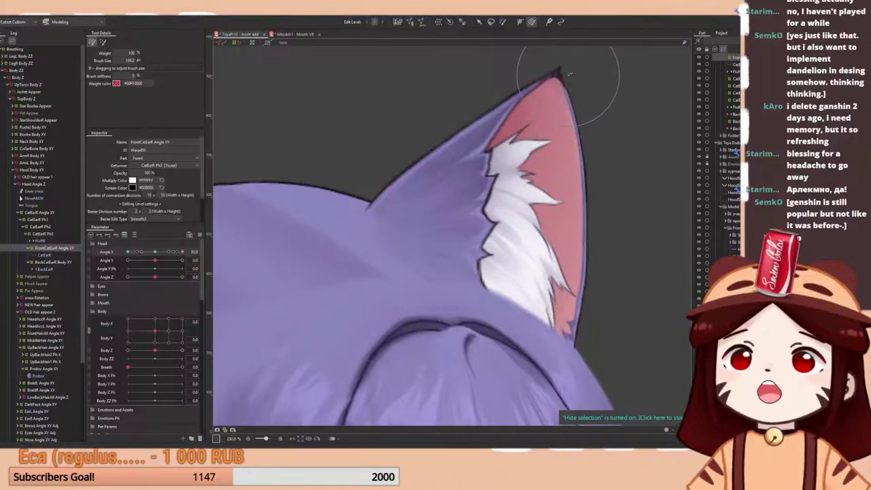
scroll(603, 65, "down", 2)
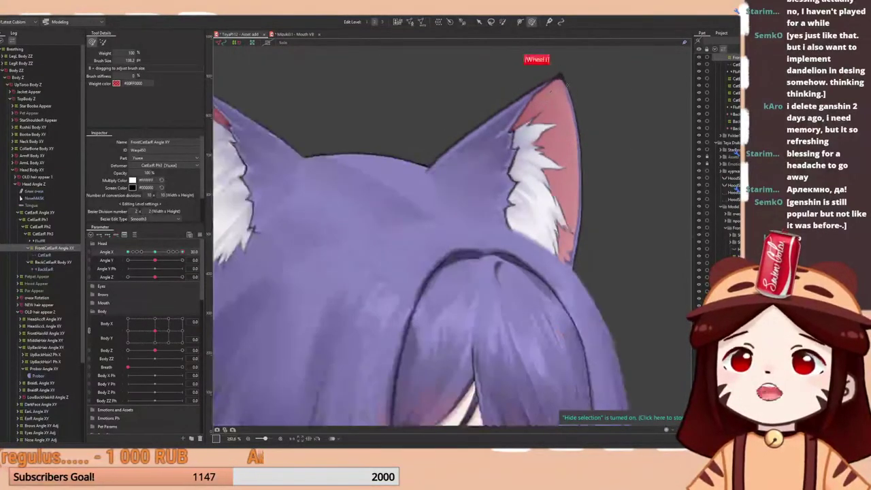
scroll(504, 112, "down", 3)
- Check the finished ear's motion between Angle X 0 and 30, up close and on the whole character
left_click_drag(154, 253, 169, 278)
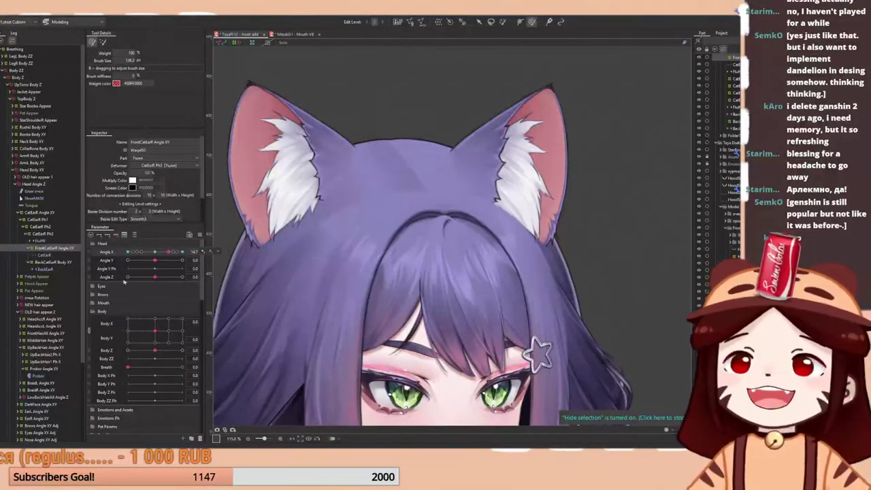
left_click_drag(169, 252, 199, 229)
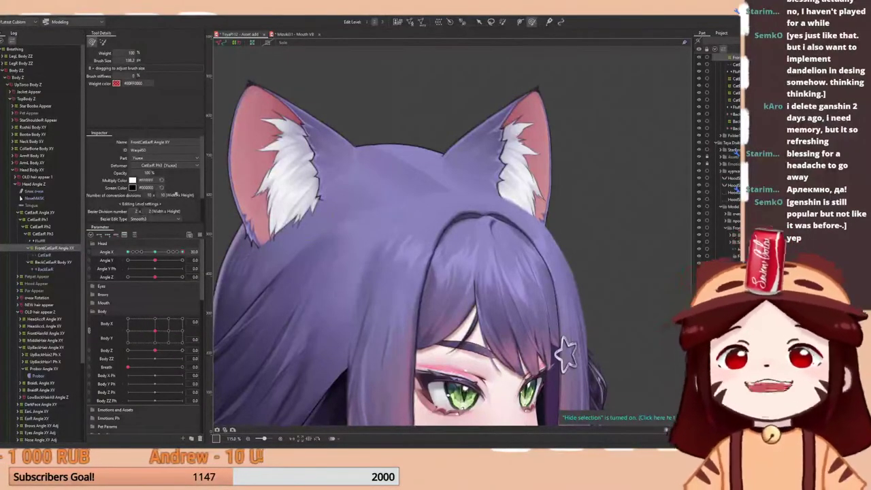
mouse_move(182, 252)
left_mouse_down()
mouse_move(156, 252)
mouse_move(192, 237)
mouse_move(162, 249)
mouse_move(184, 248)
left_mouse_up()
scroll(434, 185, "down", 5)
left_click_drag(178, 253, 209, 252)
scroll(380, 165, "down", 2)
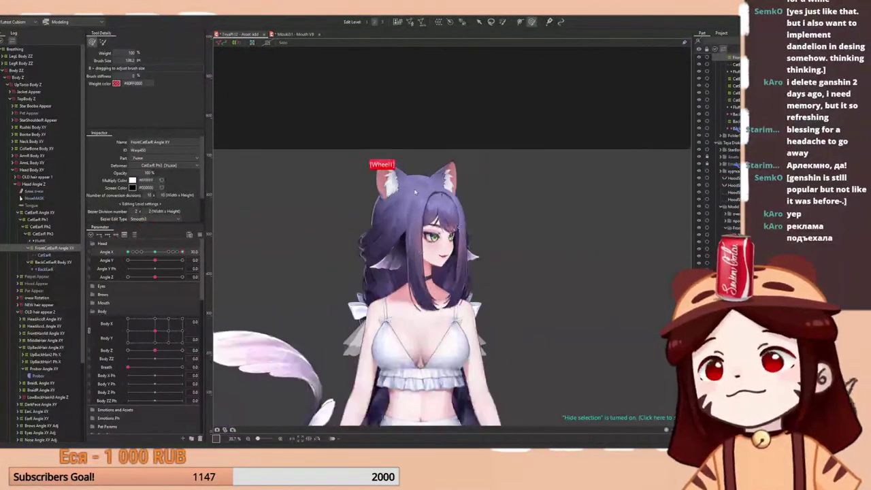
- Mirror the canvas view, check the ears from Angle X 30 toward 0, and return Angle X to 0
scroll(380, 165, "up", 2)
left_click(316, 439)
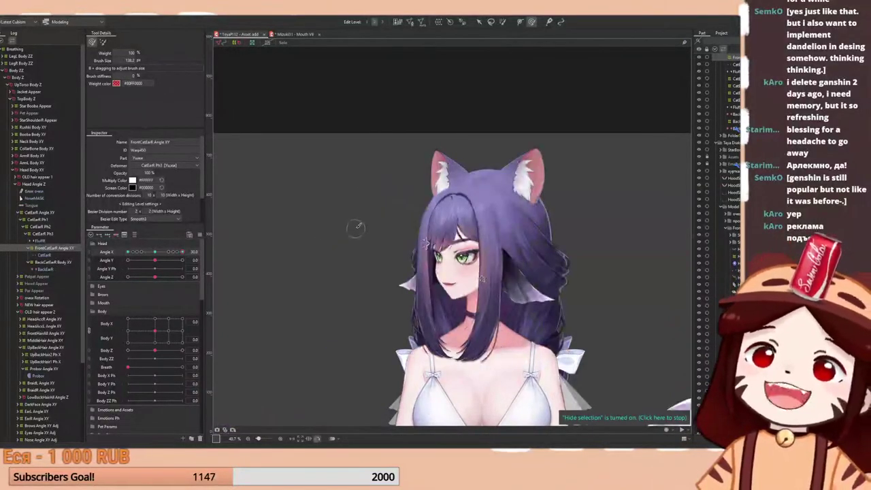
scroll(356, 230, "down", 2)
mouse_move(181, 253)
left_mouse_down()
mouse_move(122, 272)
mouse_move(184, 250)
mouse_move(168, 249)
left_mouse_up()
left_click(155, 251)
- Open the Physics Settings and preview how the cat ears react to head movement
left_click(18, 13)
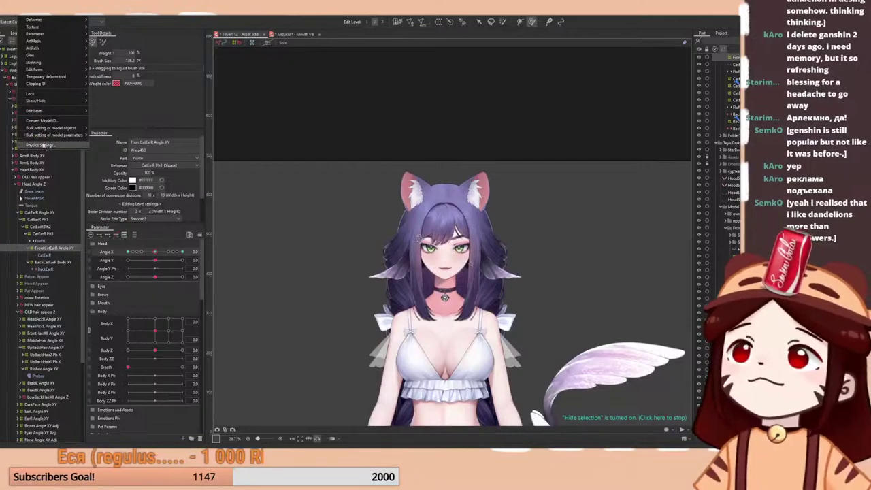
left_click(44, 146)
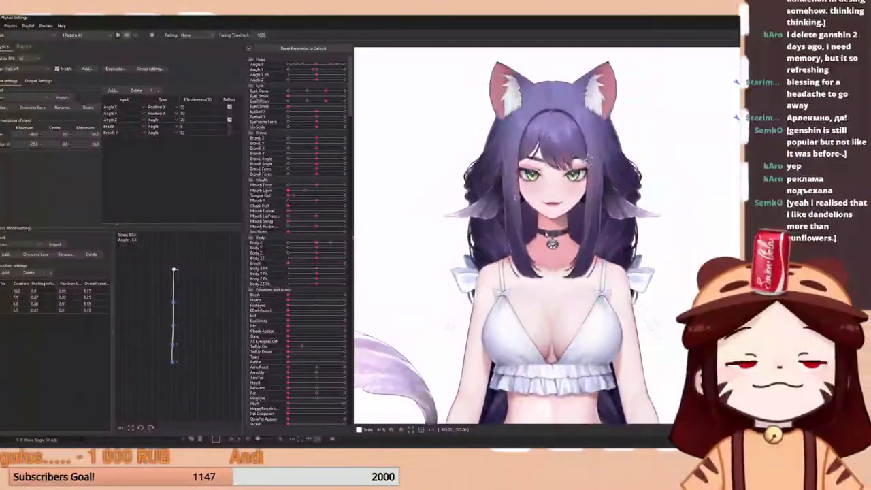
mouse_move(572, 226)
left_mouse_down()
mouse_move(711, 228)
mouse_move(449, 228)
mouse_move(643, 228)
mouse_move(579, 228)
left_mouse_up()
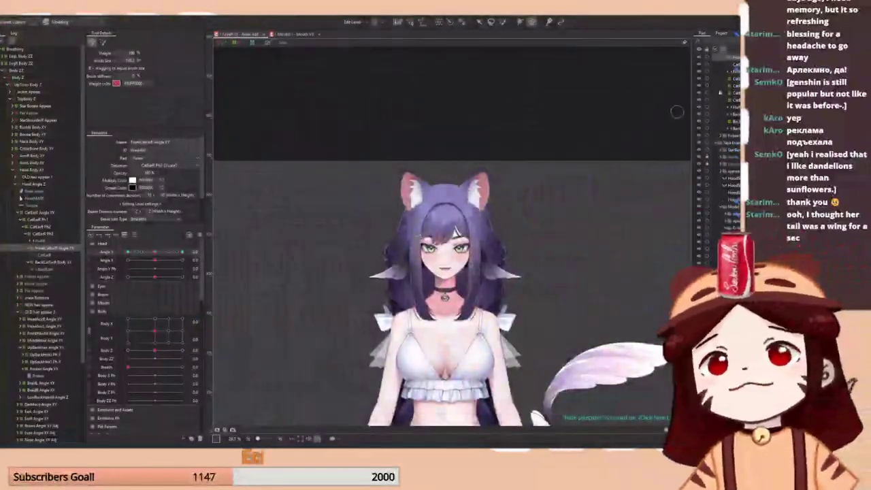
- Hide the back ear, fluff and front ear meshes of the rigged cat ear, leaving only the unrigged ear shown
scroll(417, 224, "up", 3)
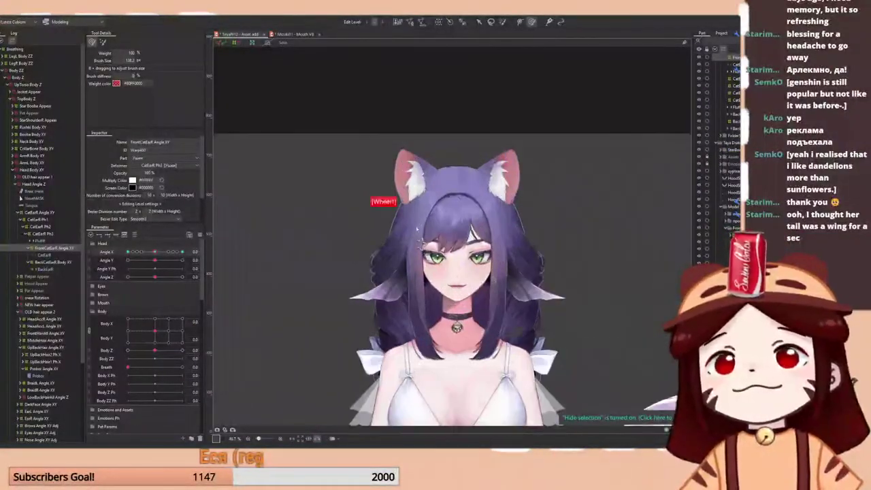
left_click(699, 75)
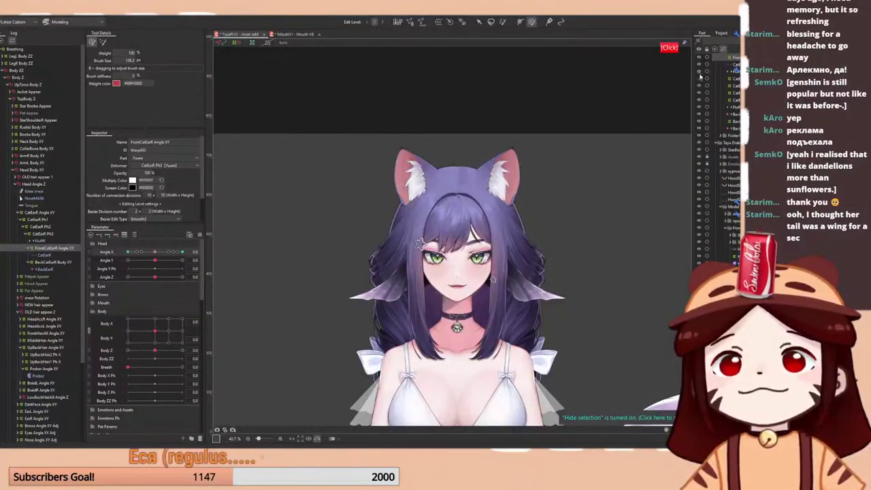
left_click(700, 131)
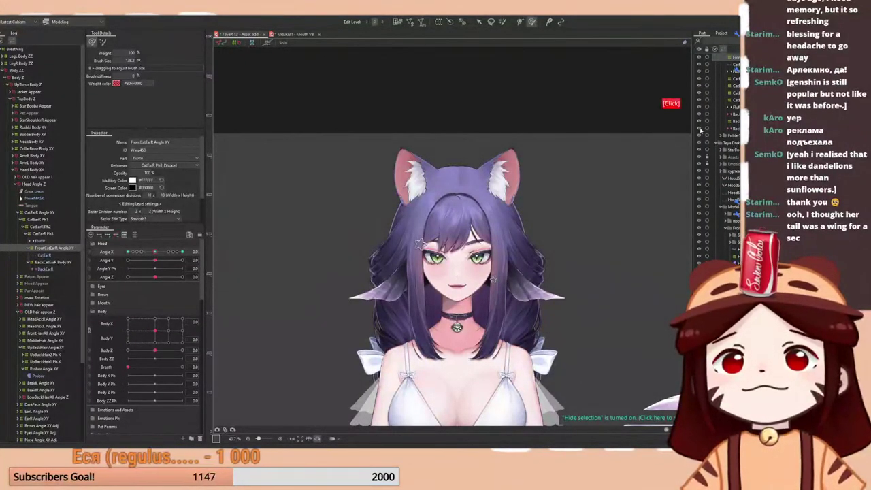
left_click(699, 117)
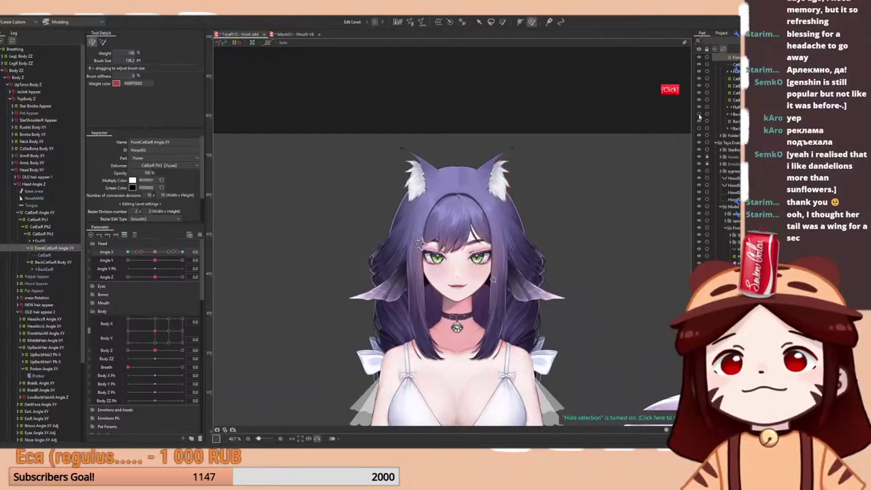
left_click(700, 116)
left_click(699, 108)
left_click(699, 72)
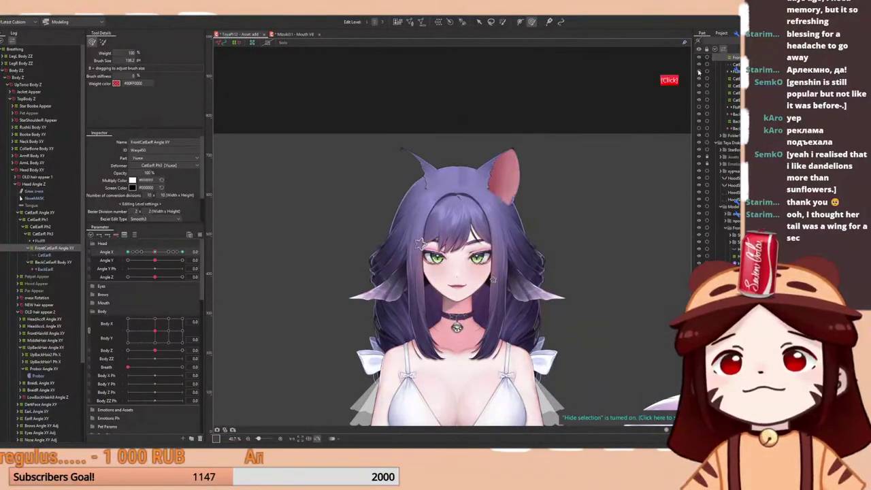
left_click(699, 72)
left_click(701, 65)
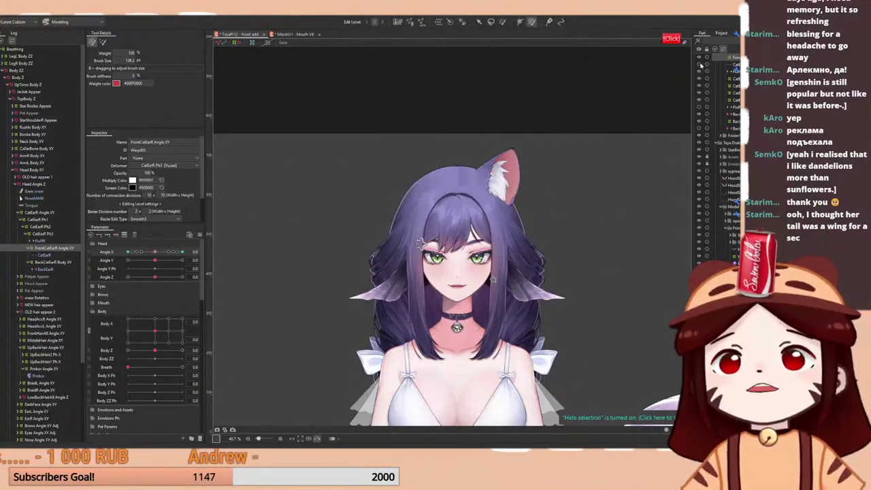
- Rename the unrigged ear's FluffL mesh to FluffR and try to give it the matching ID FluffR
left_click(733, 70)
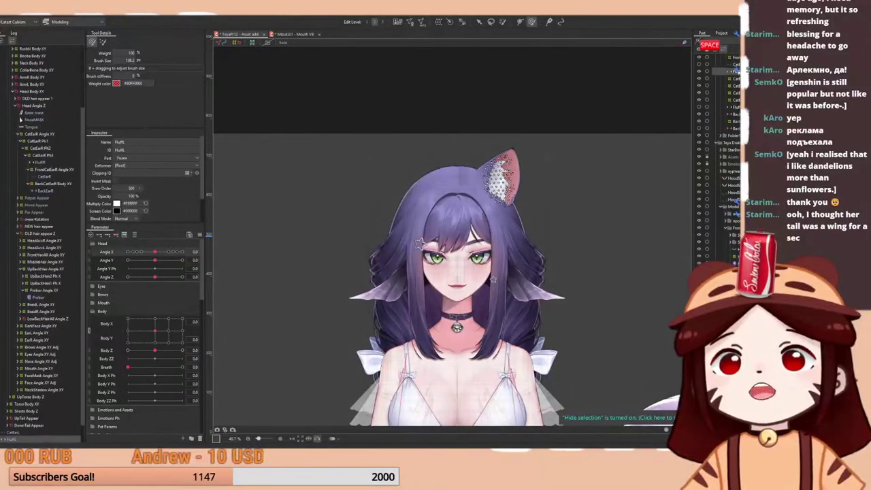
left_click(735, 107)
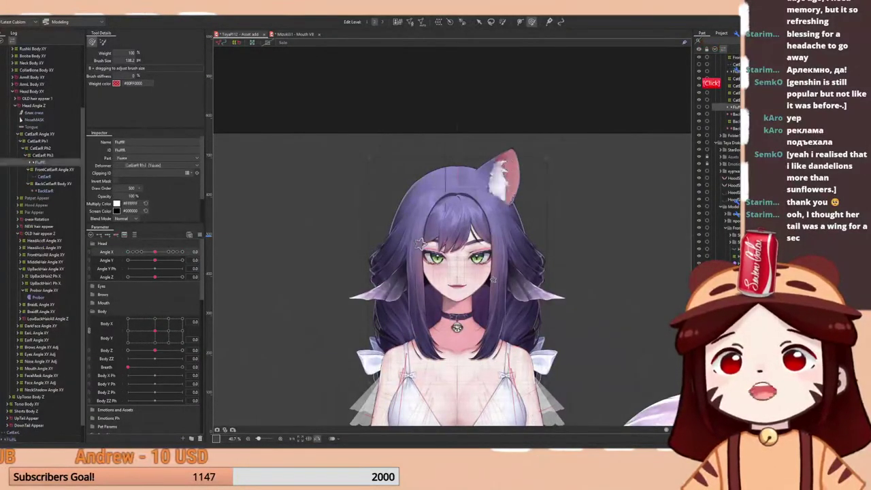
left_click(736, 114)
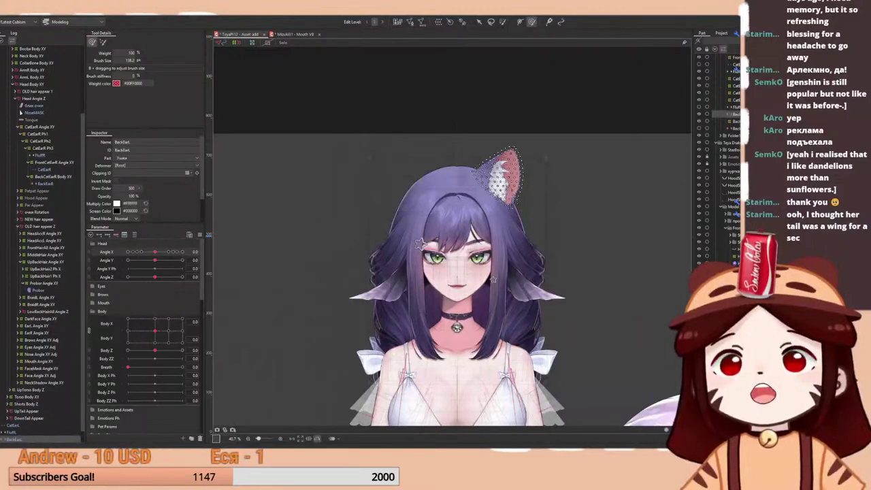
left_click(141, 142)
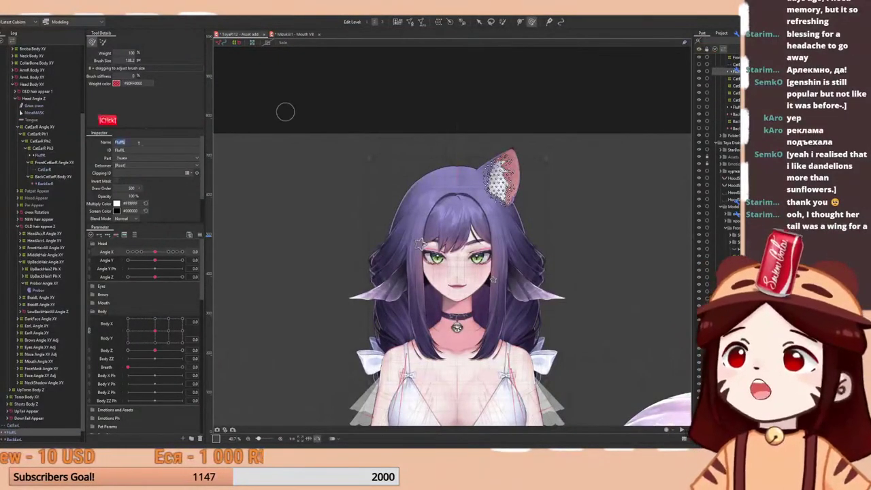
key("Right")
key("BackSpace")
type("R")
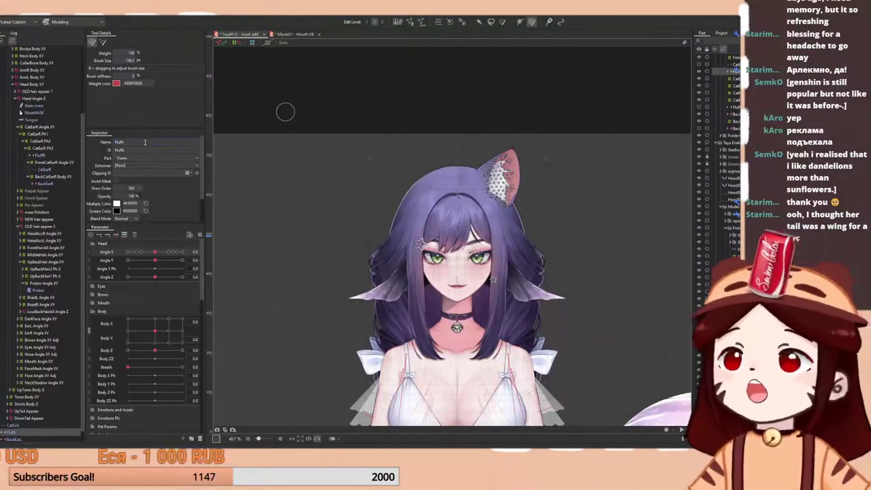
key("BackSpace")
type("R")
left_click(131, 153)
key("BackSpace")
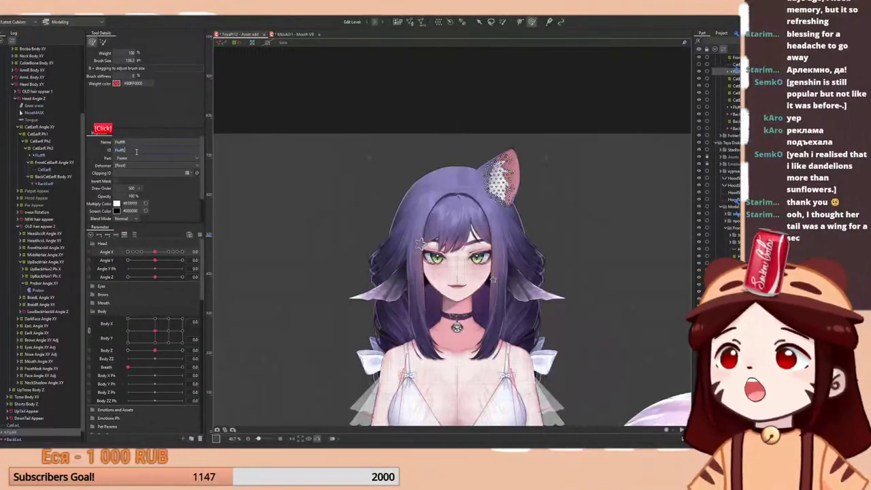
type("R")
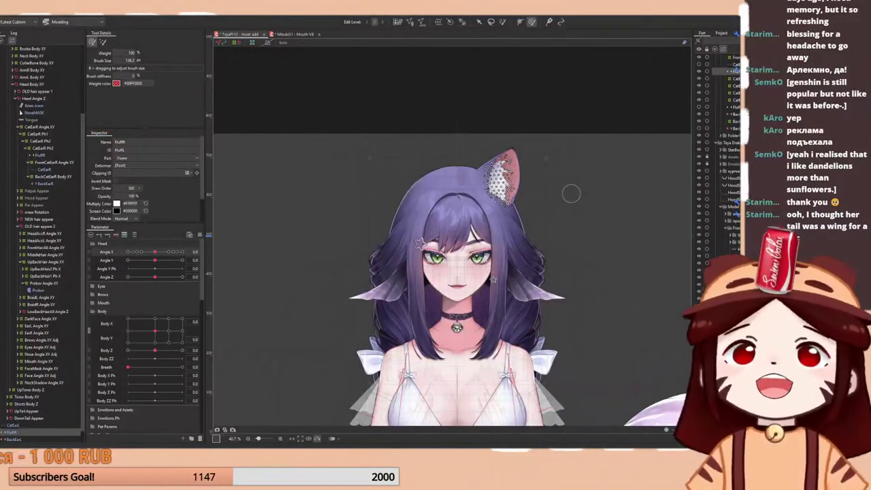
- Swap the fluff meshes' IDs, giving the unrigged ear's fluff the ID FluffR and the rigged ear's fluff FluffL
left_click(738, 107)
double_click(137, 150)
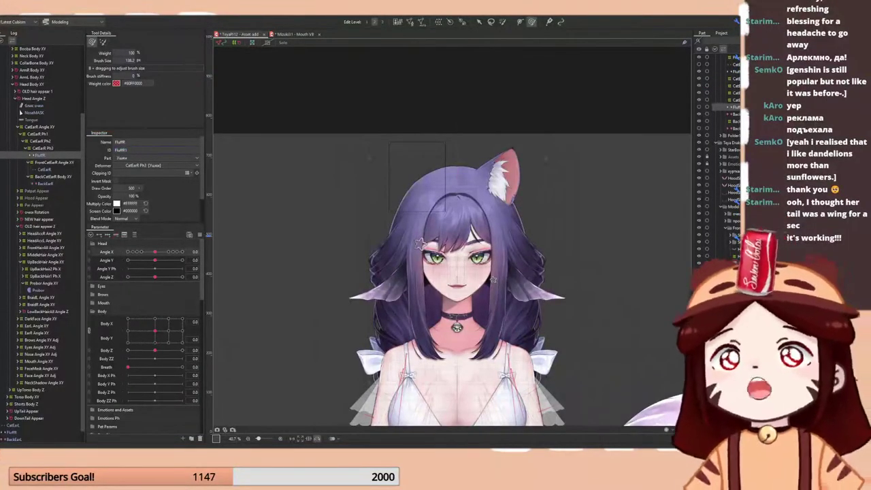
left_click(738, 72)
left_click(134, 150)
left_click(142, 148)
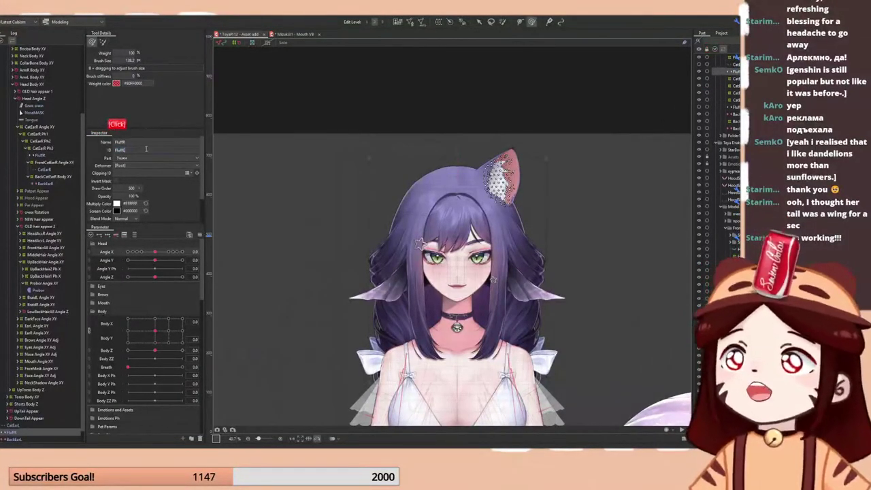
key("Return")
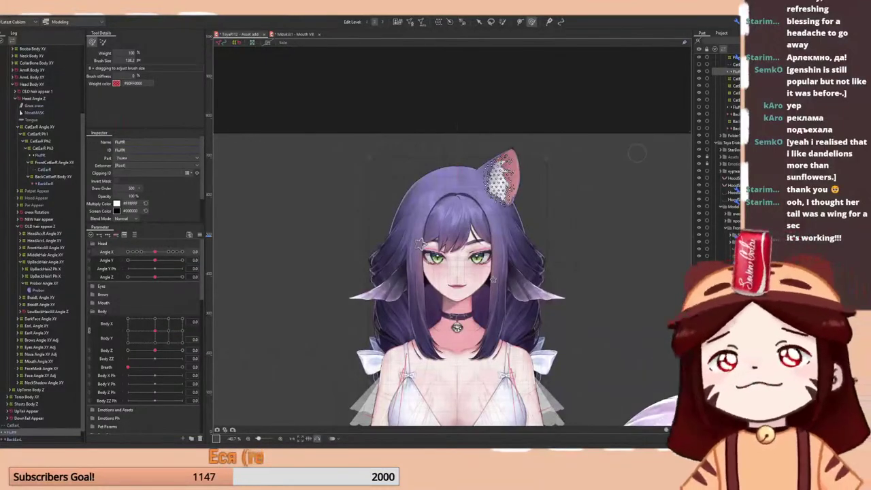
left_click(738, 107)
double_click(142, 148)
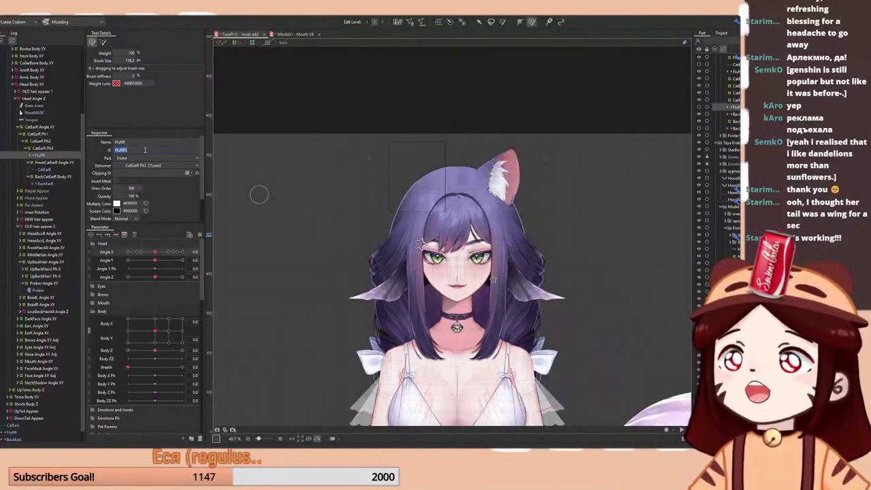
key("ctrl+v")
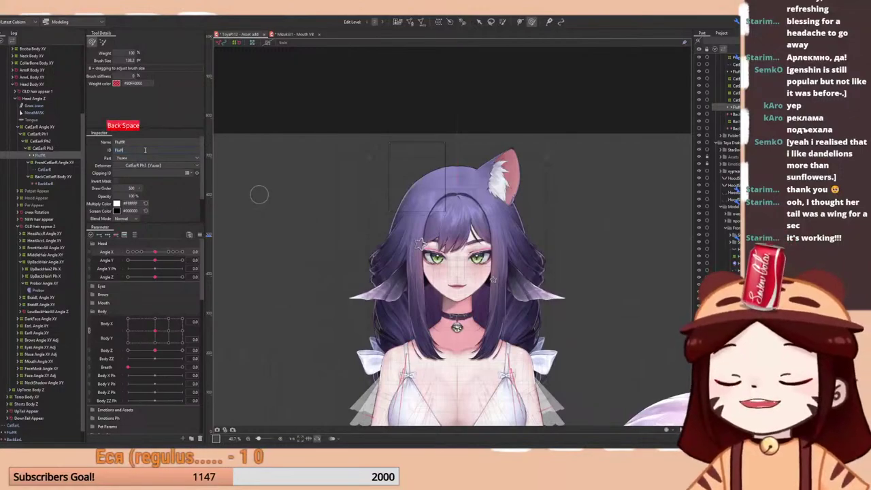
key("Return")
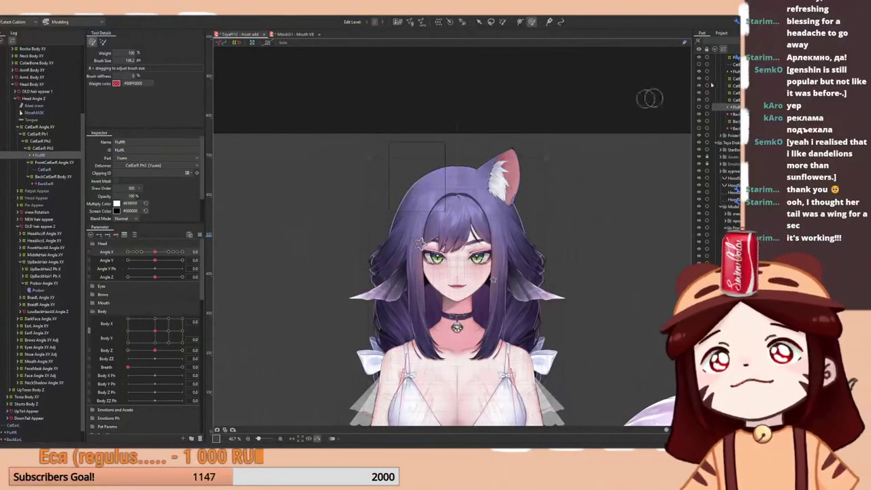
- Select the rigged ear's CatEarR Angle XY warp and look at its physics in the Physics Settings
left_click(734, 79)
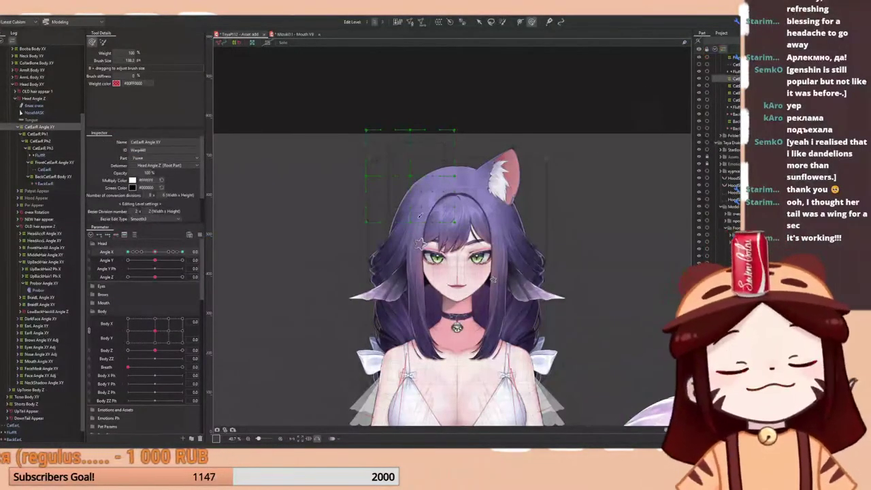
left_click(419, 218)
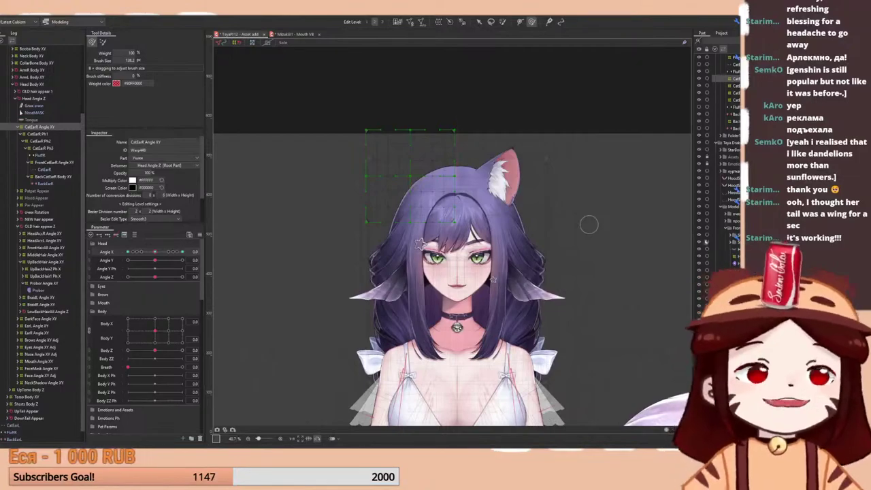
left_click(30, 15)
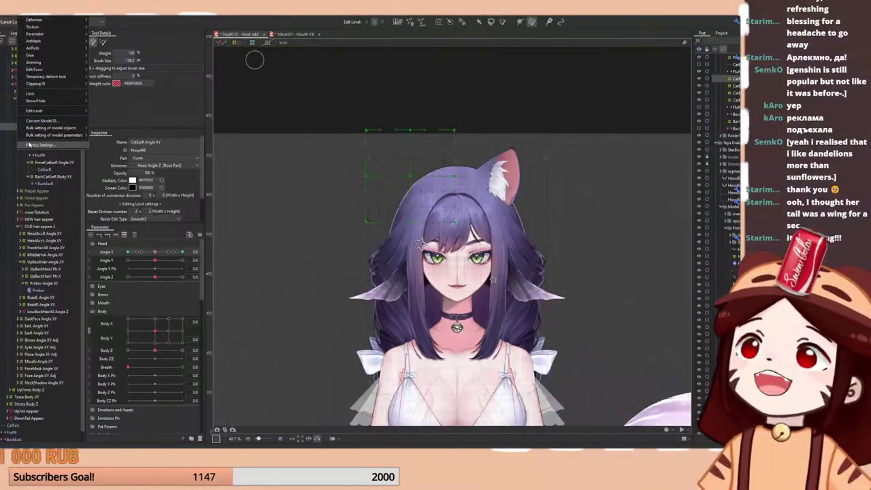
left_click(39, 145)
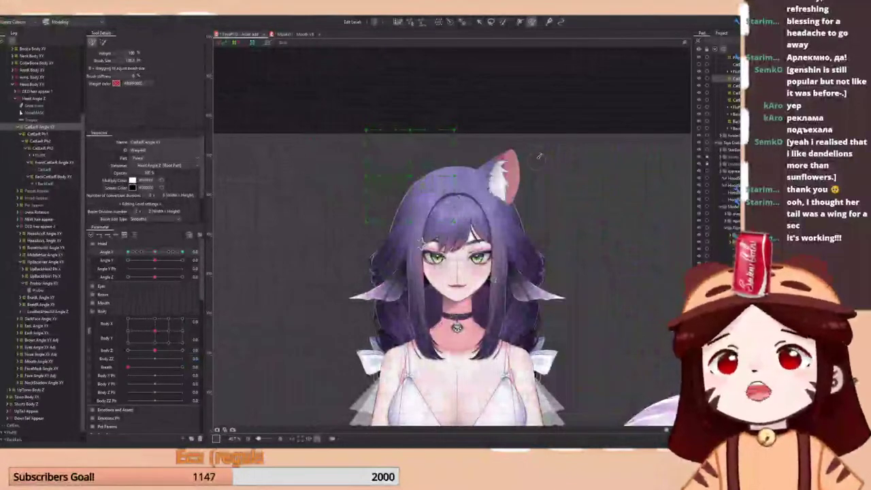
- Undo the fluff mesh renaming and ID swap, restoring FluffL on the unrigged ear and FluffR on the rigged ear
scroll(539, 159, "up", 2)
key("ctrl+z")
scroll(548, 156, "down", 2)
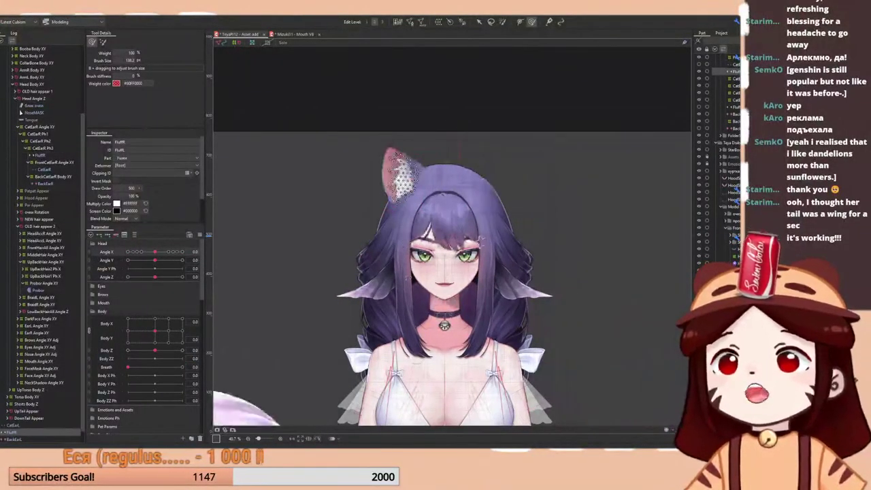
scroll(481, 157, "up", 2)
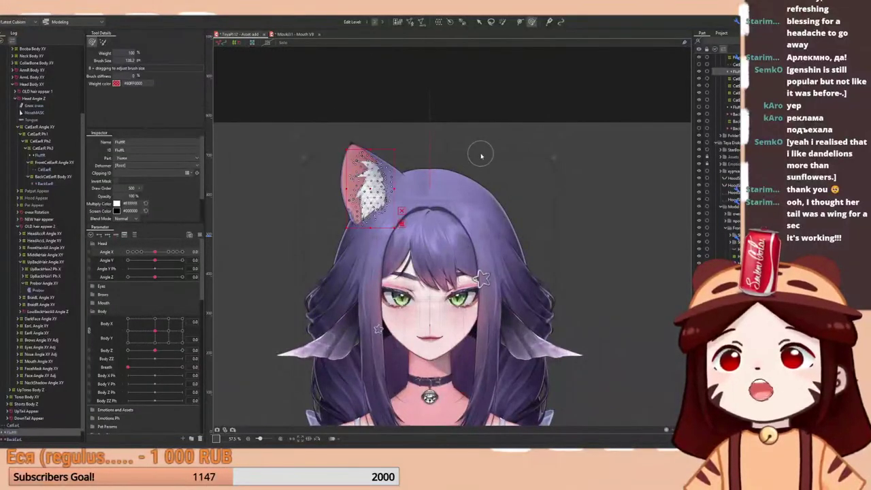
key("ctrl+shift+z")
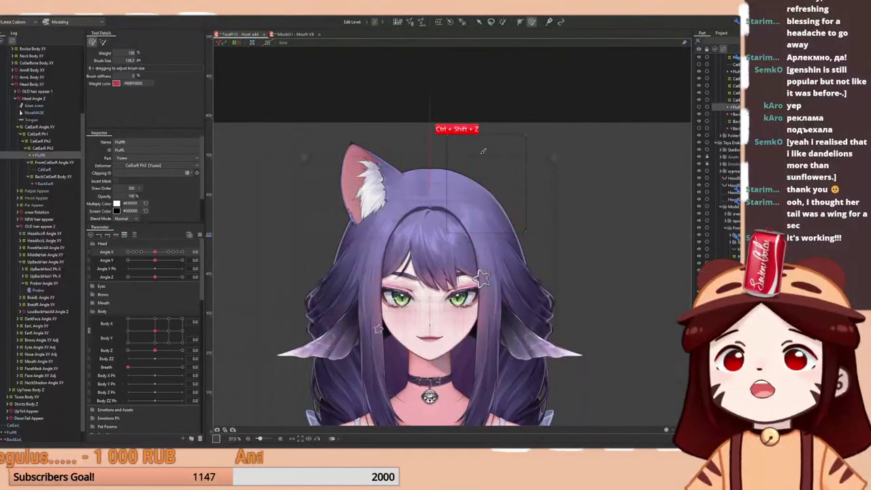
key("ctrl+z")
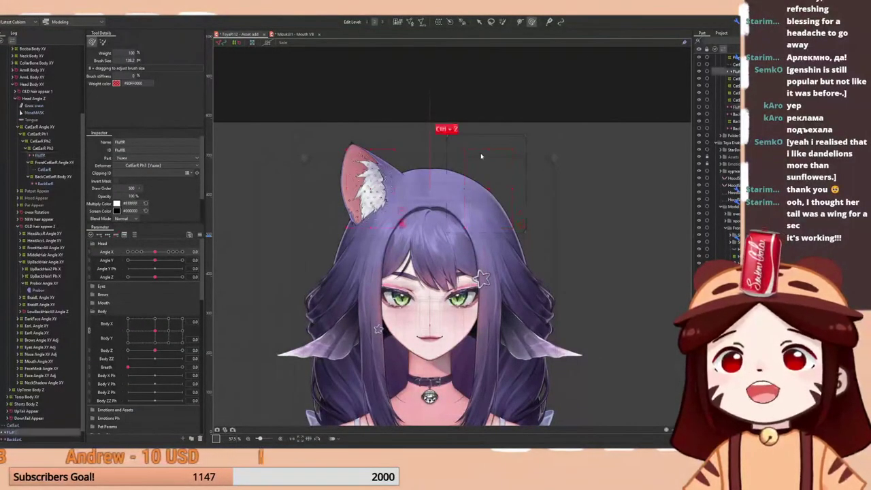
left_click(482, 151)
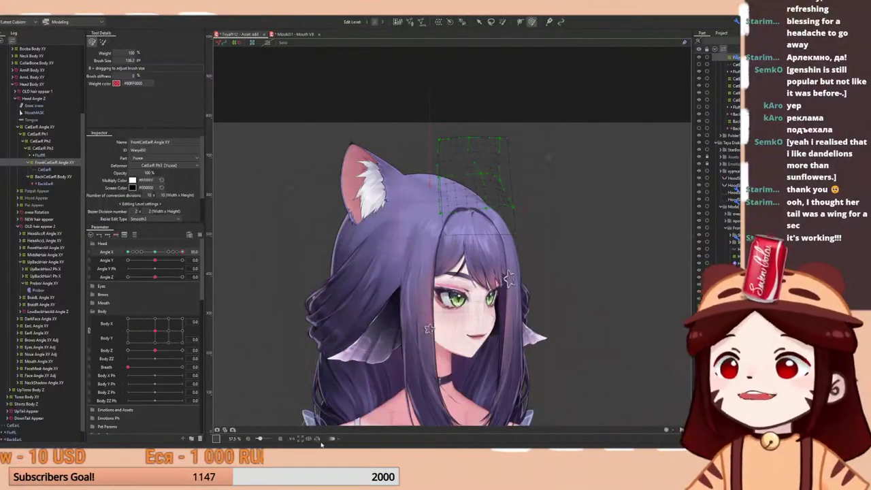
key("ctrl+shift+z")
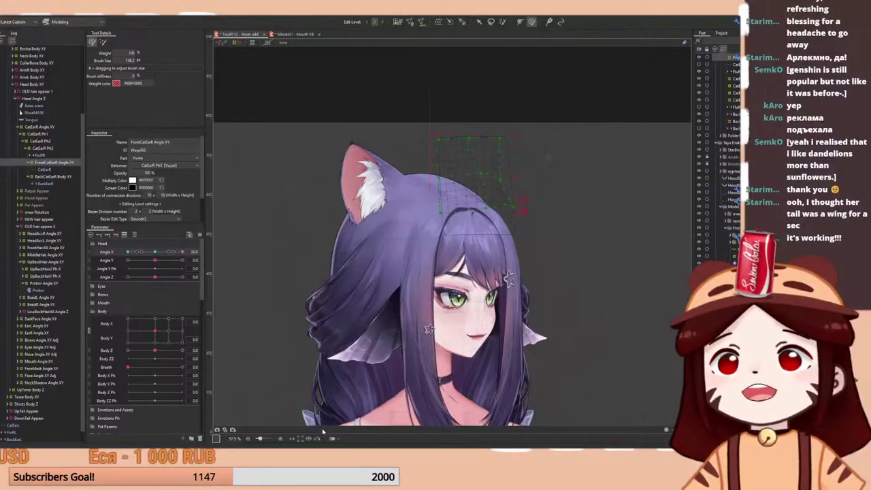
key("ctrl+shift+z")
key("ctrl+shift+z")
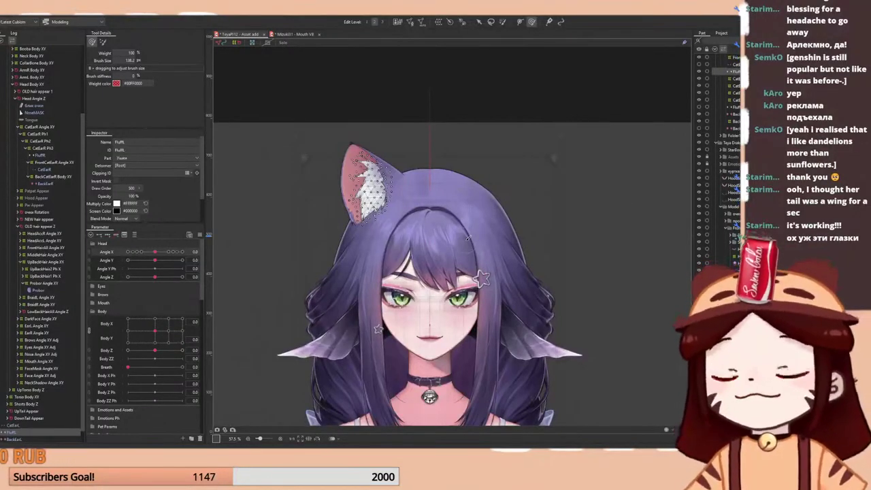
- Show the rigged ear's hidden front ear, fluff and back ear meshes again
left_click(480, 22)
scroll(714, 88, "up", 1)
left_click(700, 85)
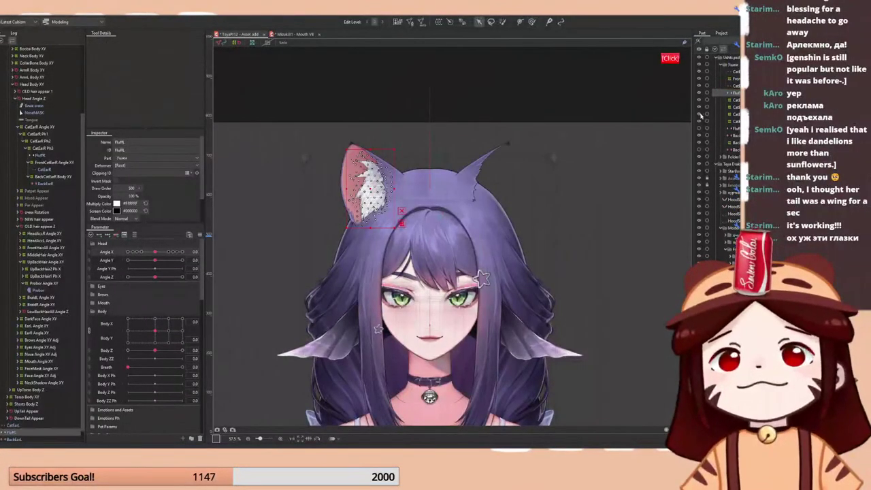
left_click(701, 130)
left_click(700, 150)
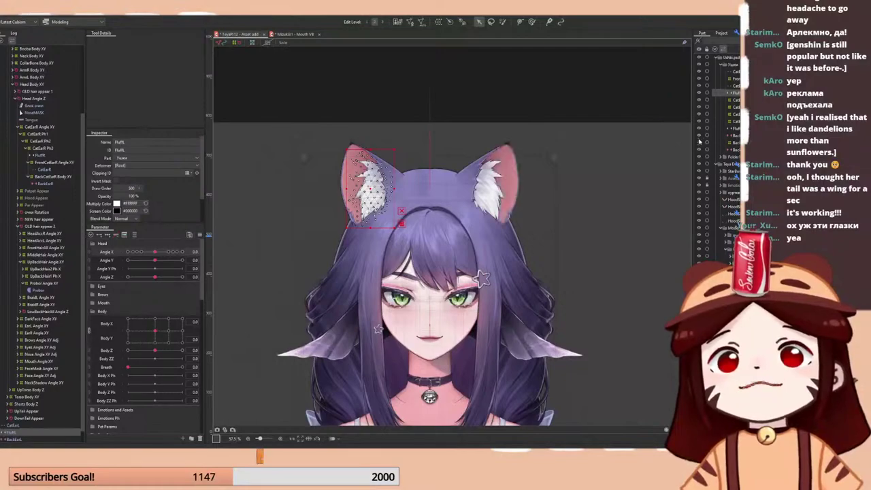
- Move the unrigged ear's CatEarL, FluffL and BackEarL meshes together below the rigged ear's objects in the part order
left_click(738, 135)
left_click(738, 129, "ctrl")
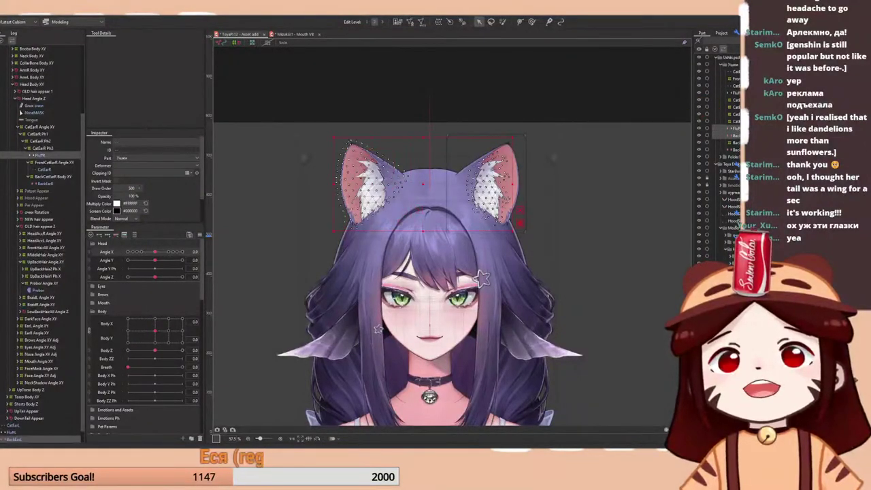
left_click(738, 136)
left_click(737, 94, "ctrl")
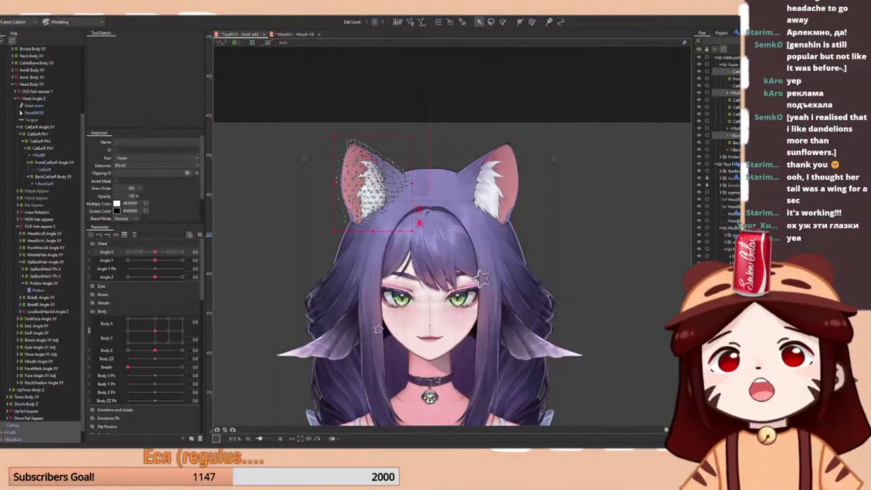
left_click(735, 142)
left_click_drag(733, 154, 734, 153)
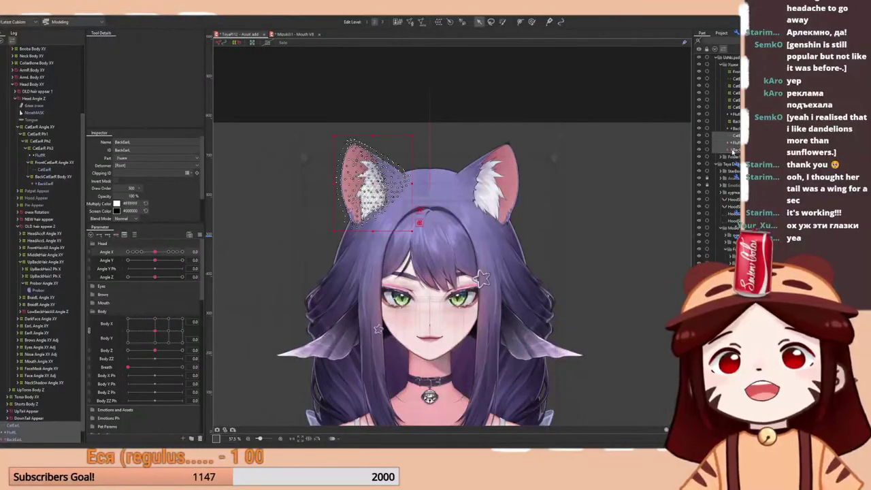
- Group all the rigged ear's meshes and warp deformers into a new part named CatEarR and collapse it
left_click(734, 129)
left_click(736, 72, "shift")
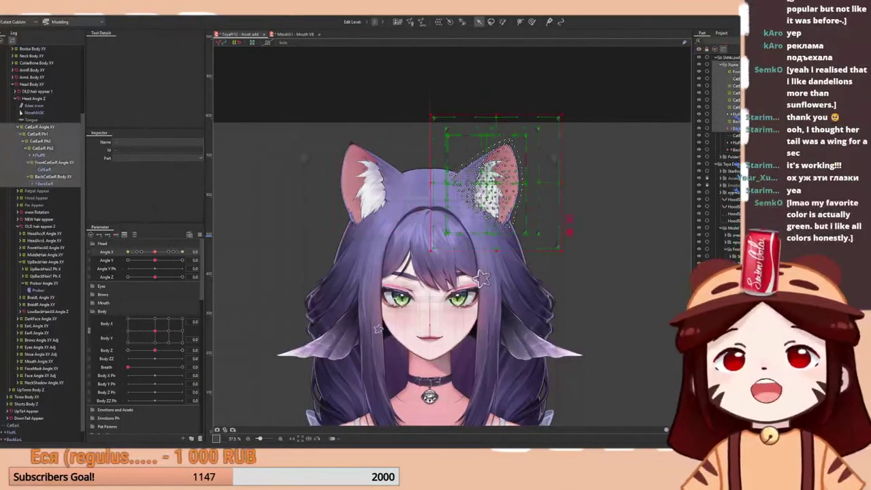
left_click(736, 72)
left_click(733, 129, "shift")
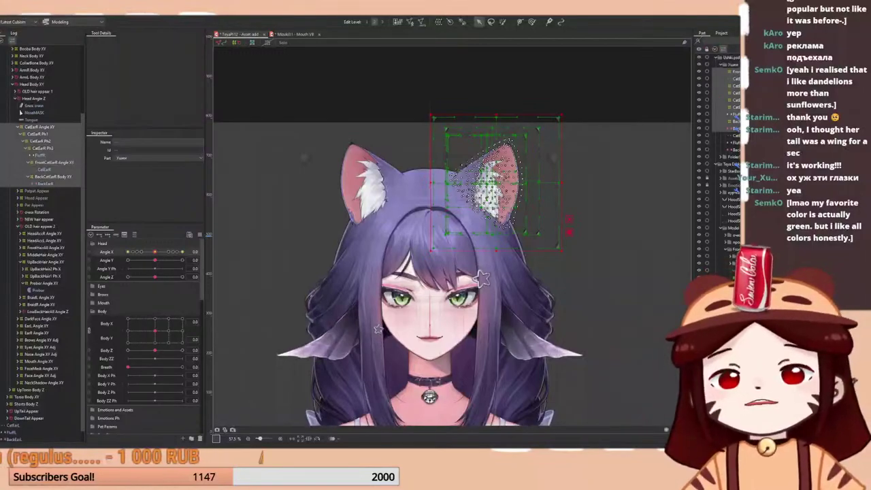
left_click(798, 440)
type("e")
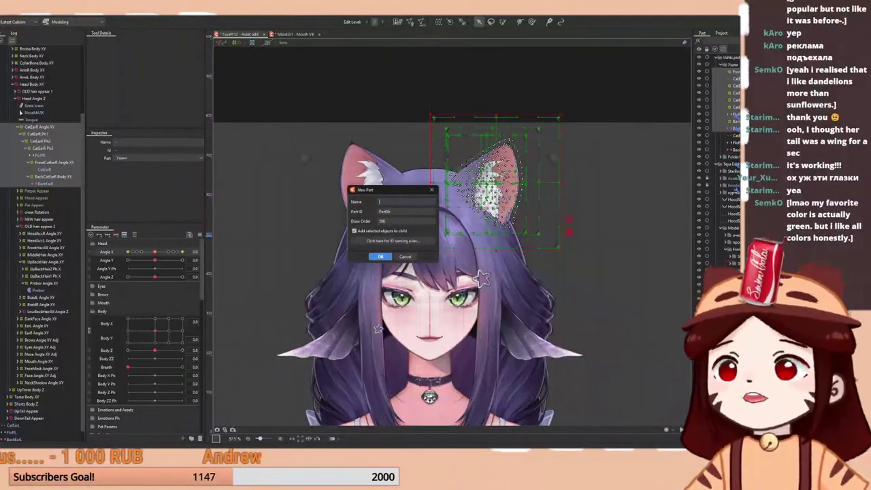
type("CatE")
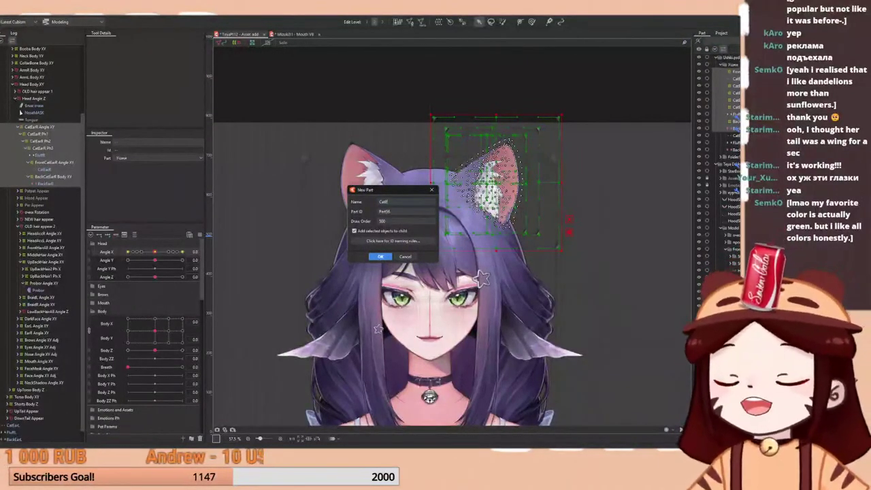
type("arR")
key("Return")
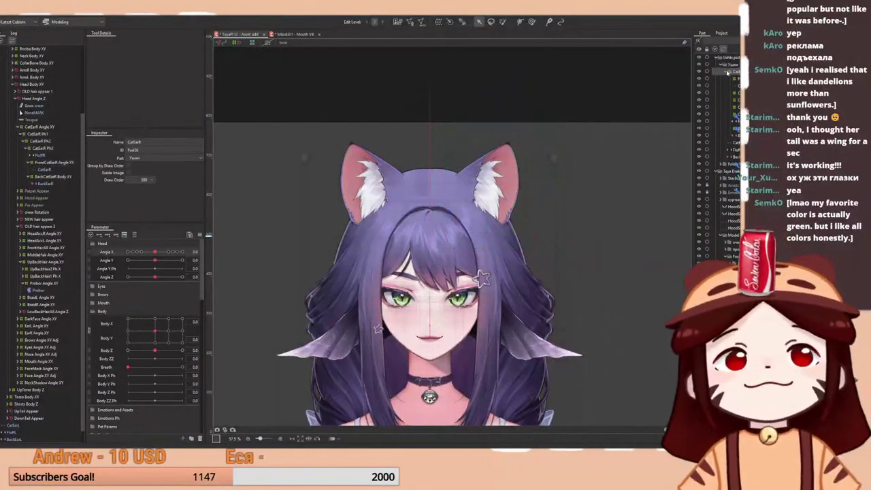
left_click(727, 71)
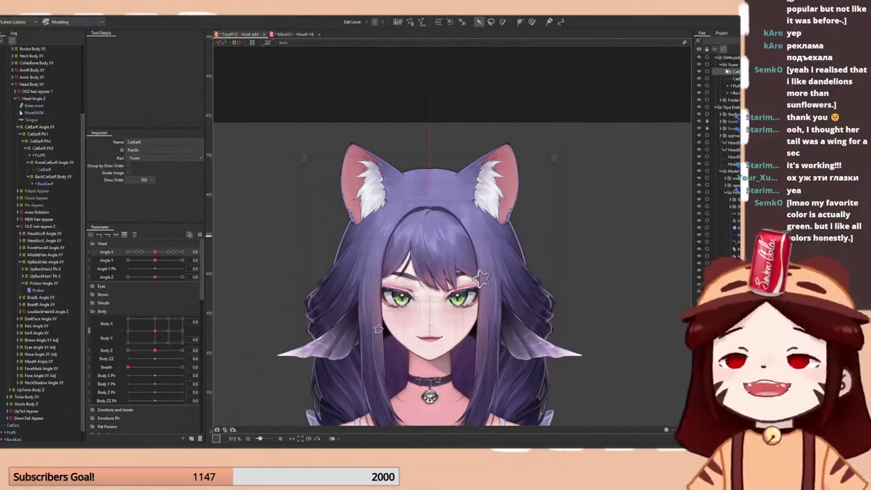
- Group the unrigged ear's three meshes into a new part named CatEarL
left_click(371, 179)
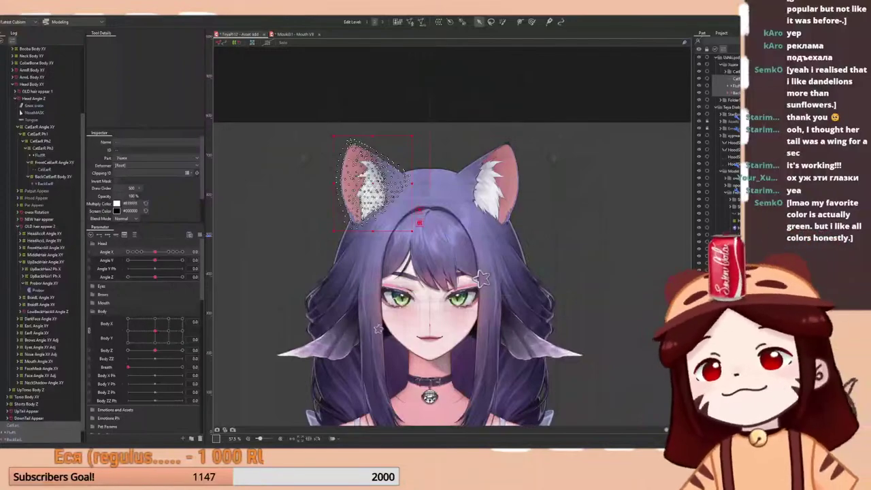
left_click(723, 440)
type("eA")
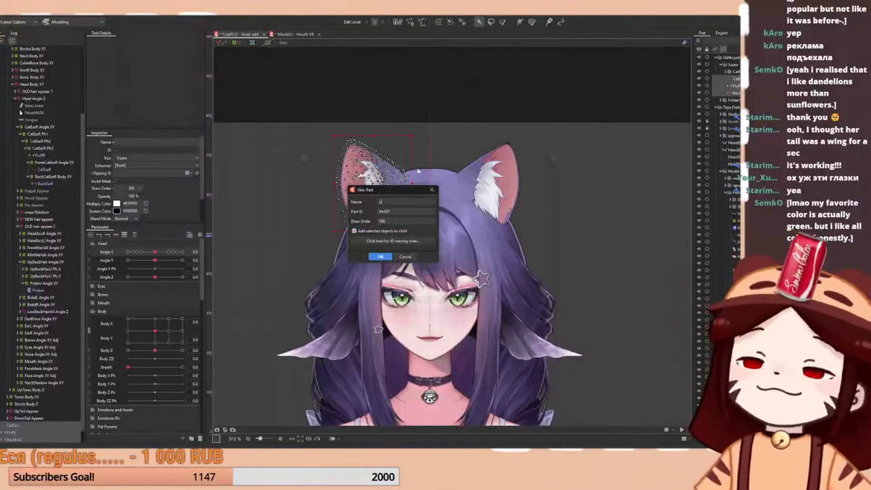
type("atE")
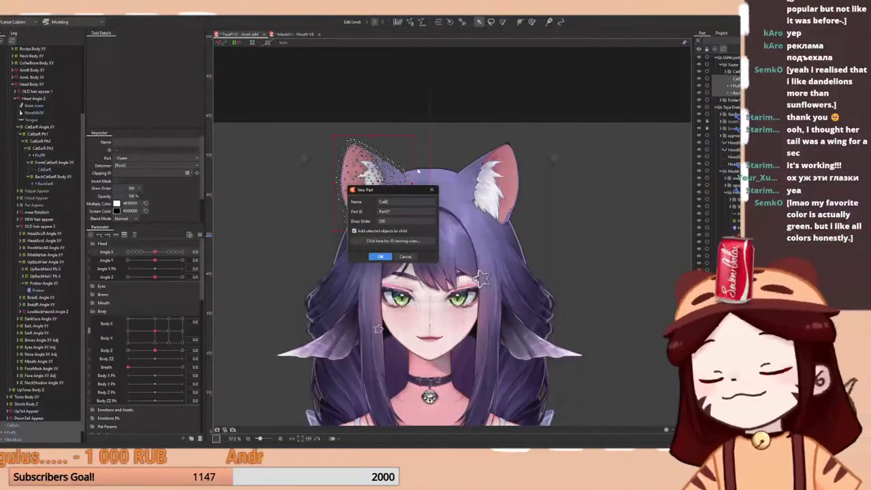
type("arL")
key("Return")
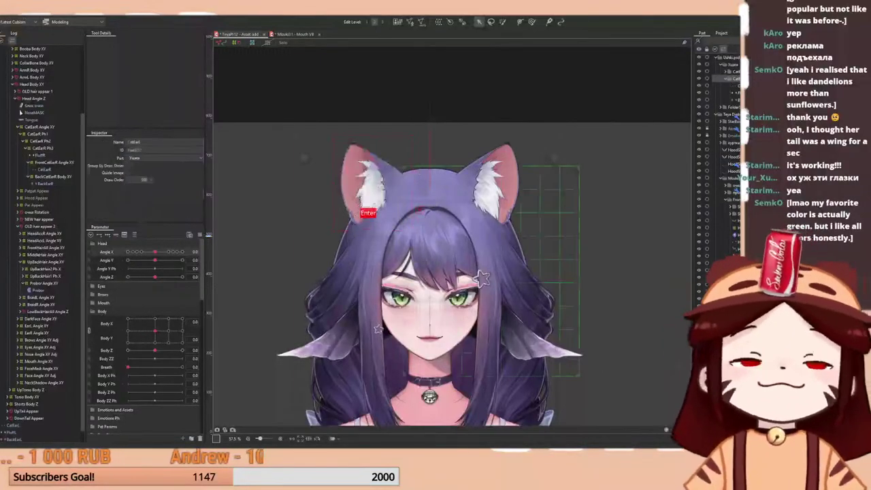
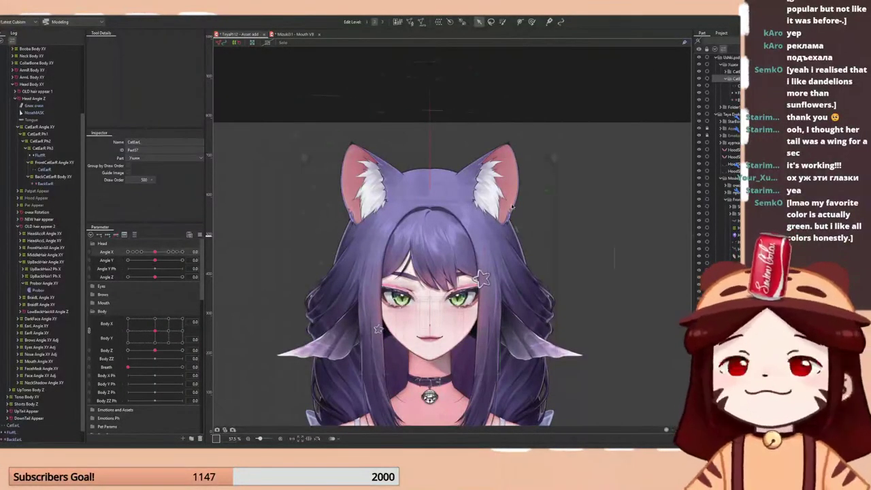
- At Angle X 30, refine the FrontCatEarR Angle XY warp with the deform brush where the ear's inner base meets the head
left_click_drag(155, 254, 183, 252)
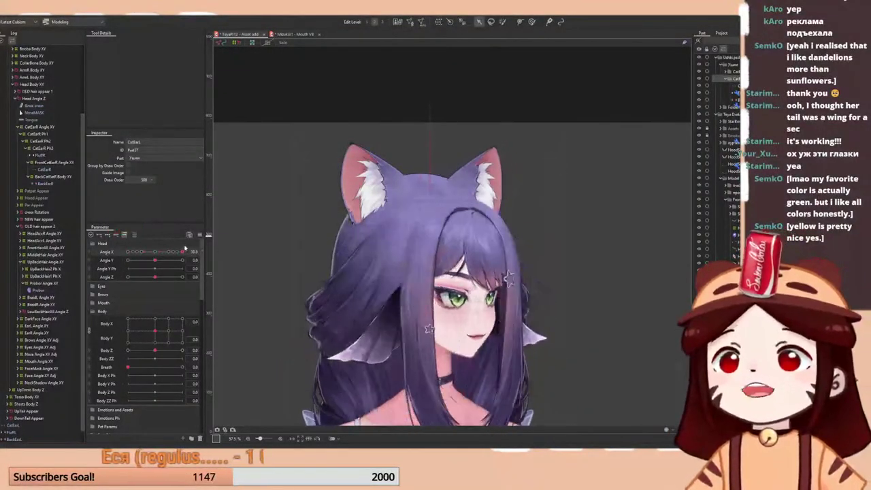
key("space")
scroll(439, 168, "up", 5)
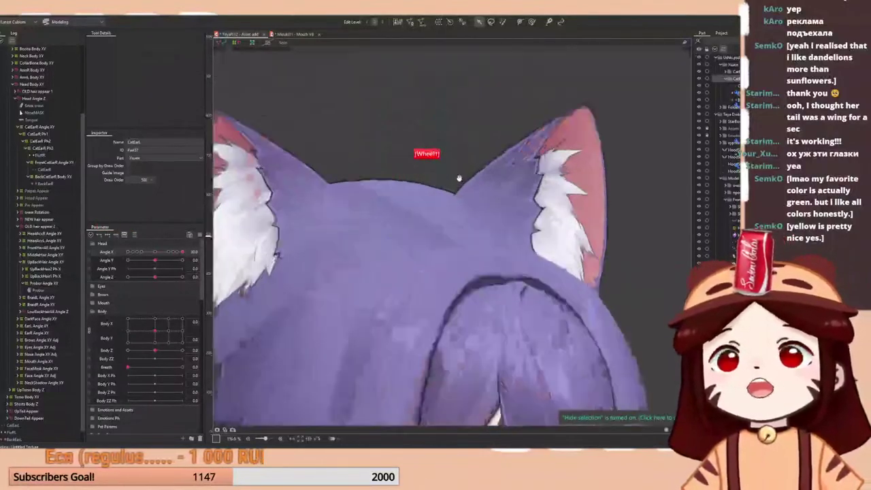
left_click(436, 178)
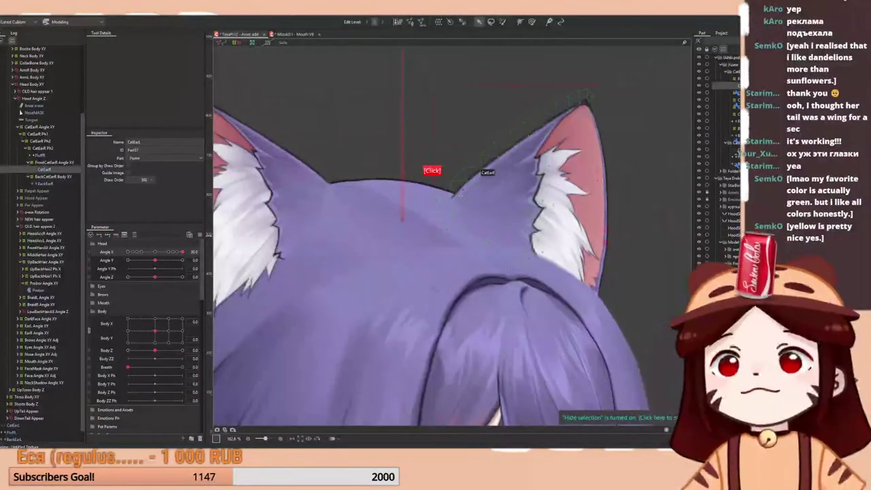
left_click(41, 162)
key("space")
left_click(532, 22)
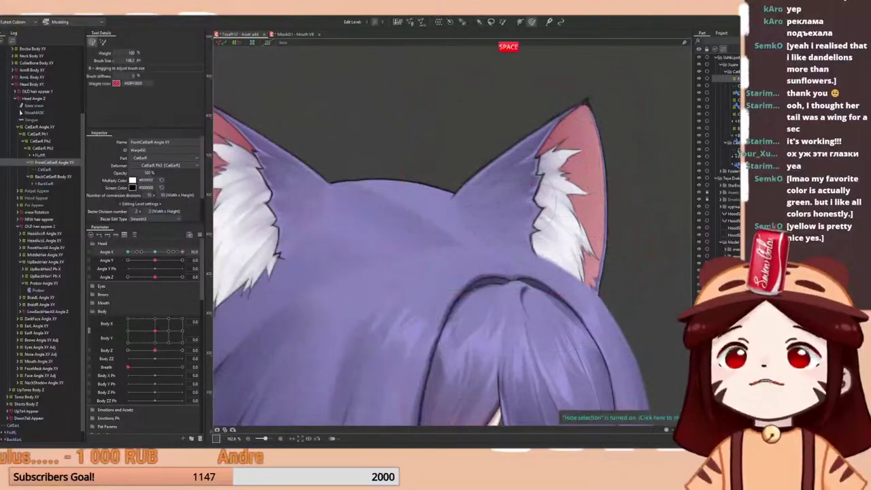
left_click_drag(402, 215, 422, 218)
left_click_drag(434, 252, 435, 257)
scroll(447, 208, "down", 3)
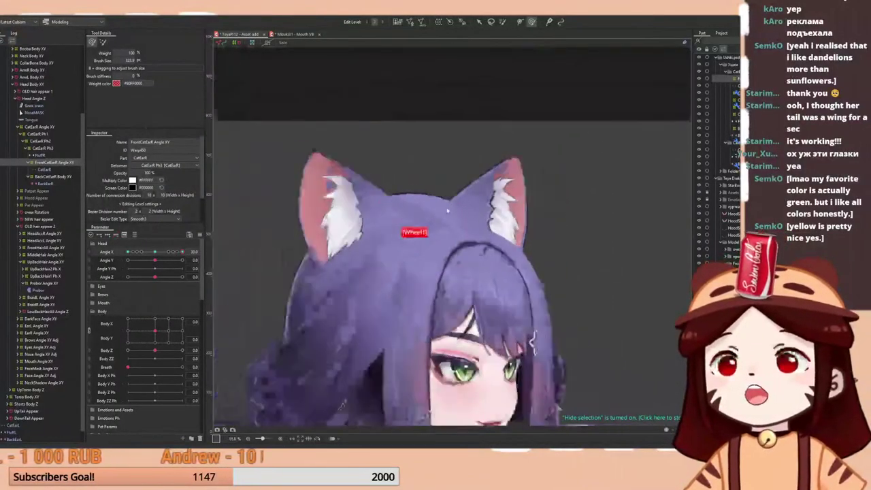
- Return Angle X to 0 and inspect the rigged ear's front warp against its fluff
mouse_move(182, 252)
left_mouse_down()
mouse_move(167, 251)
mouse_move(200, 244)
mouse_move(117, 267)
mouse_move(190, 250)
mouse_move(140, 260)
mouse_move(155, 257)
left_mouse_up()
scroll(540, 210, "up", 3)
key("a")
left_click(537, 206)
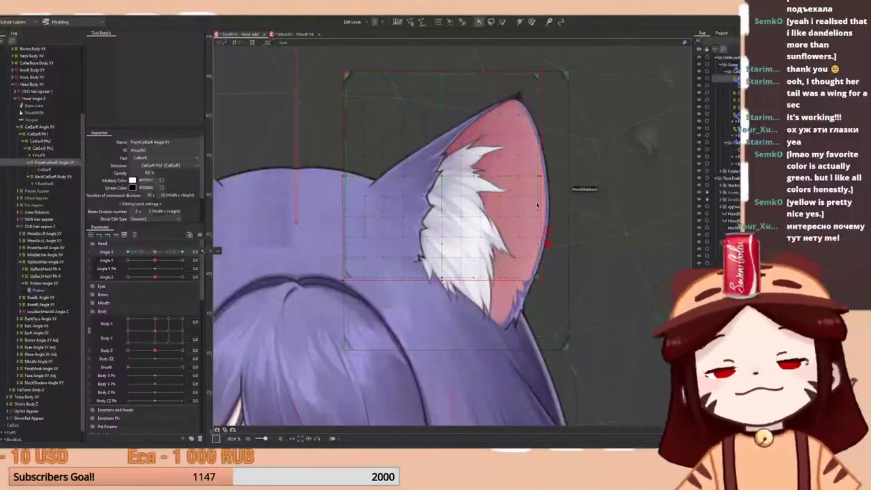
scroll(539, 204, "down", 3)
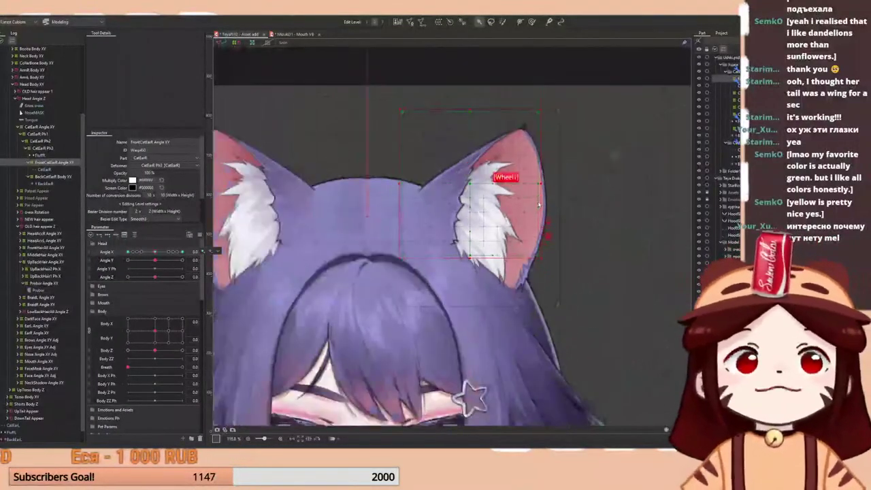
scroll(524, 189, "up", 3)
- Create a warp deformer named FluffR Ph as the parent of the rigged ear's fluff mesh and adjust its bounds
left_click(468, 253)
scroll(524, 189, "down", 3)
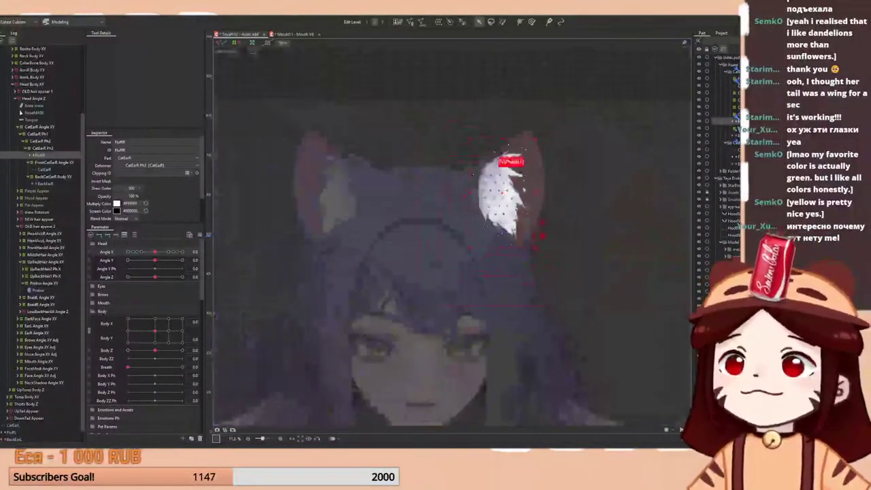
left_click(438, 22)
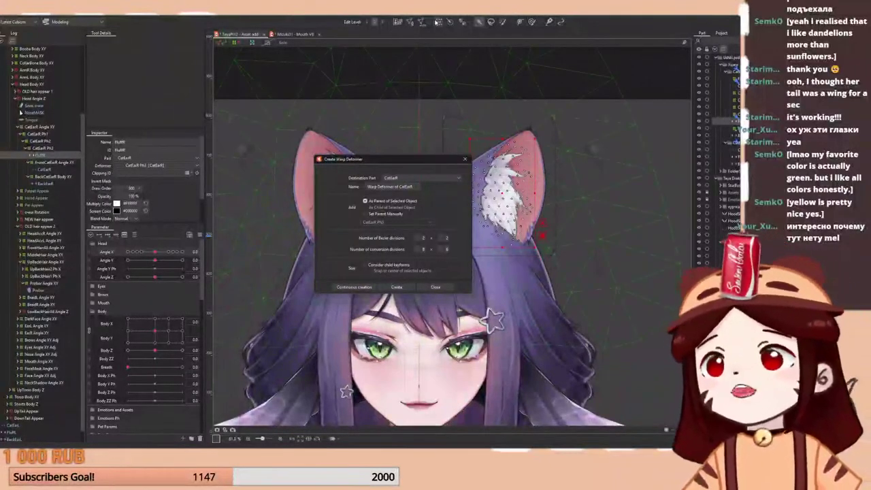
triple_click(389, 186)
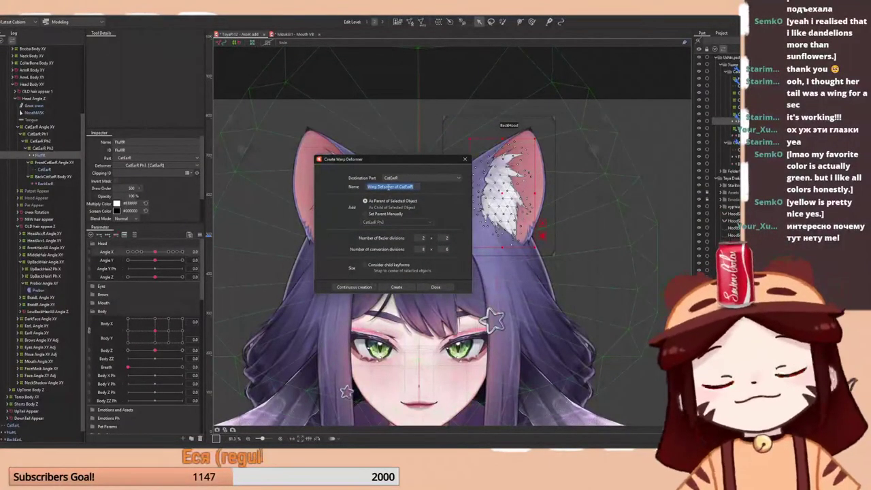
type("Fl")
key("BackSpace")
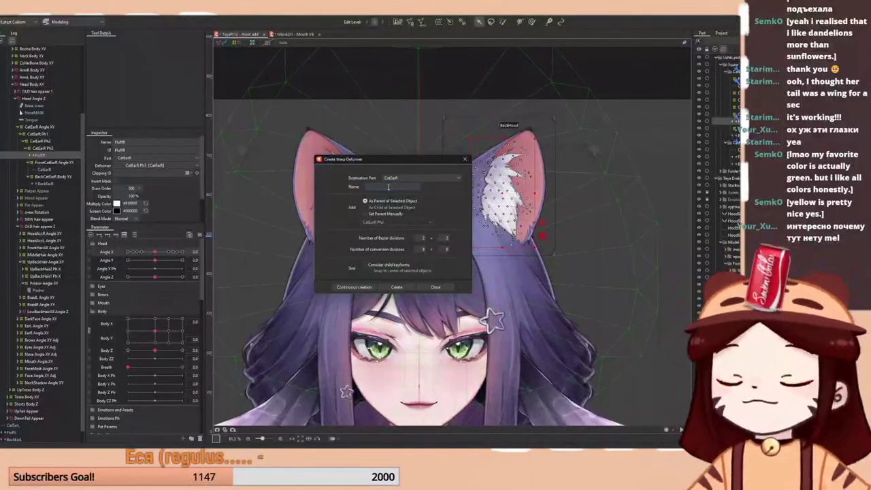
type("Flufff")
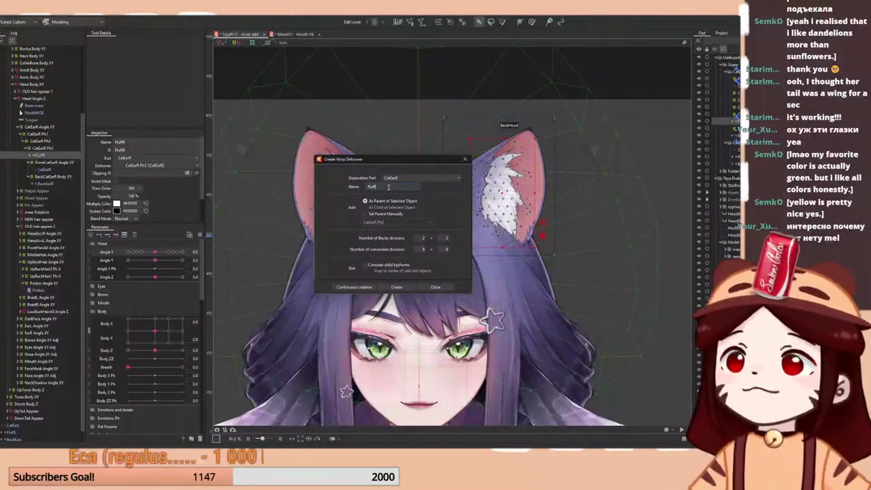
type("R Ph")
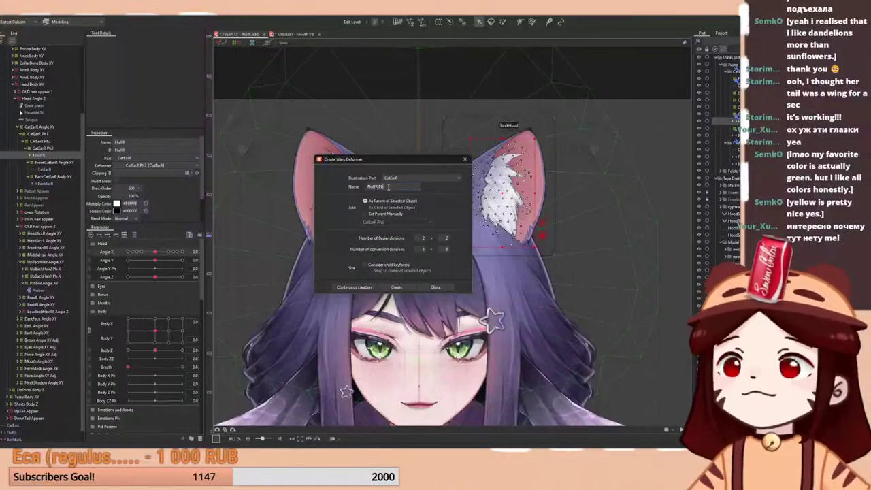
left_click(407, 287)
scroll(517, 139, "up", 3)
left_click(541, 128, "ctrl")
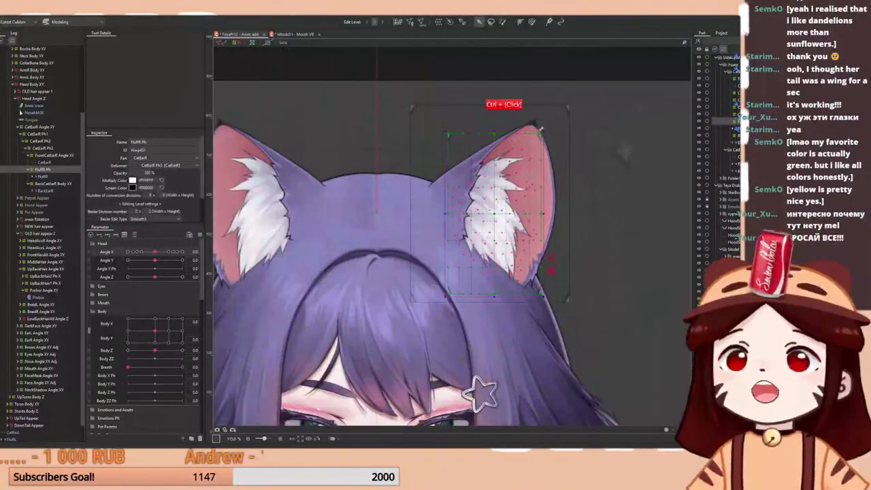
- Create another warp deformer named FluffR Angle XY as the parent of the FluffR Ph warp
left_click(440, 21)
key("ctrl+a")
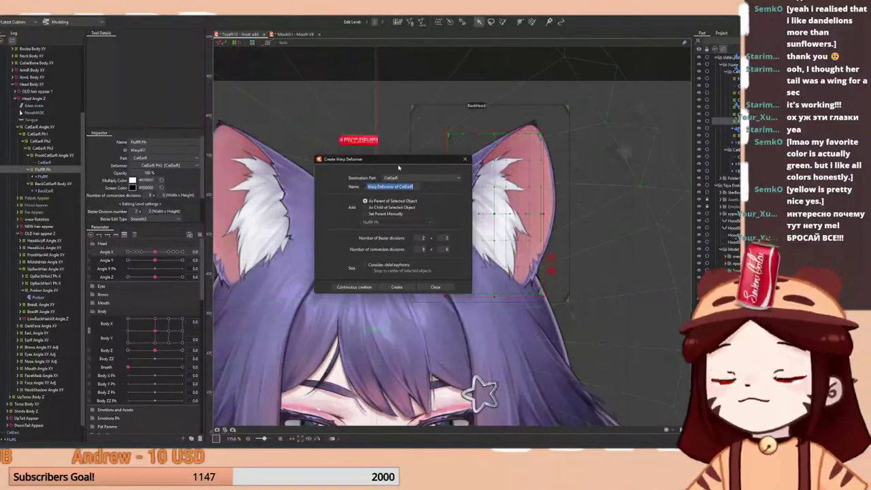
type("Fluff R")
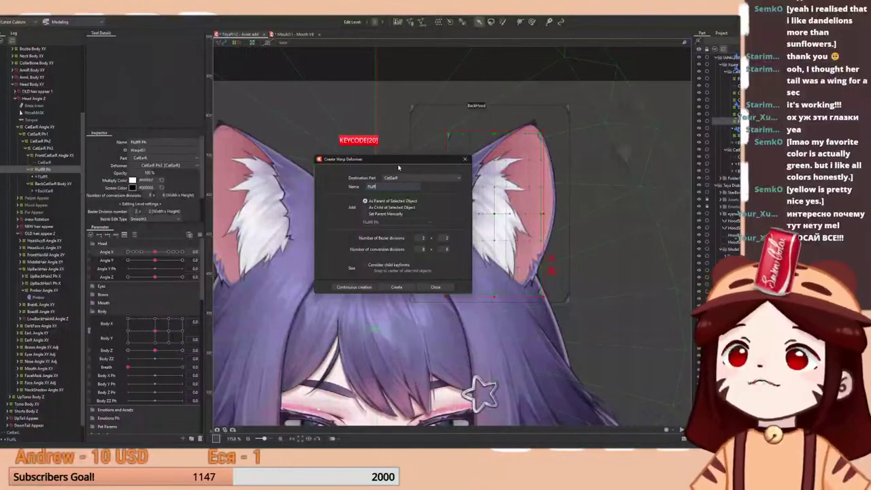
key("Caps_Lock")
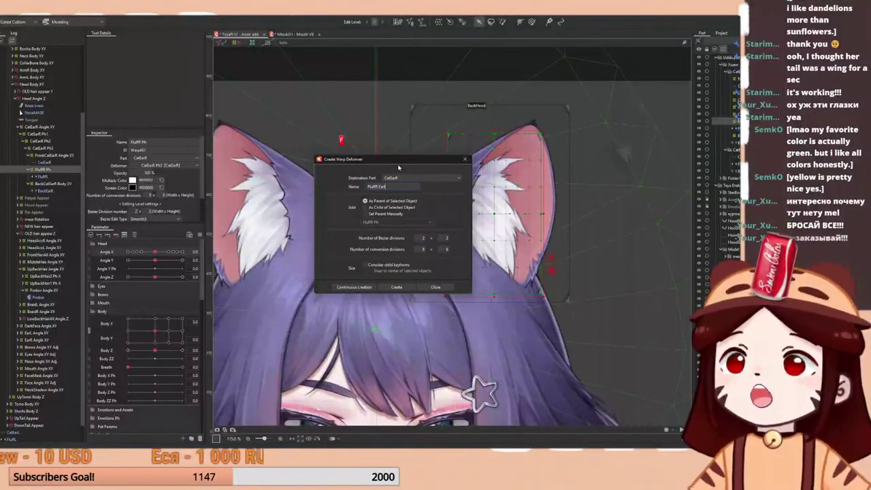
key("BackSpace")
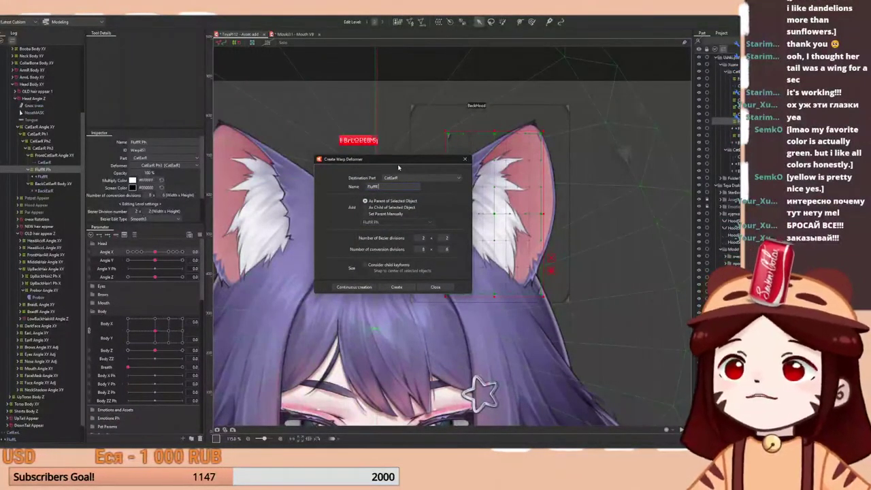
type("Angle XY")
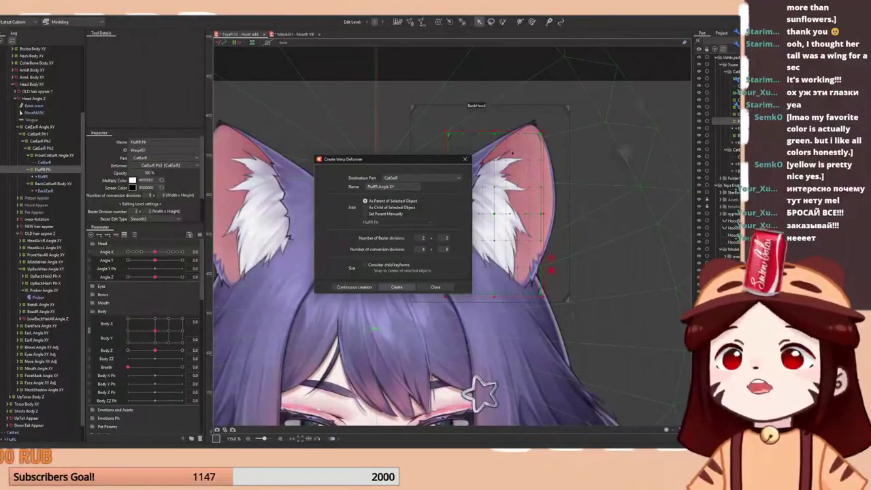
left_click(396, 286)
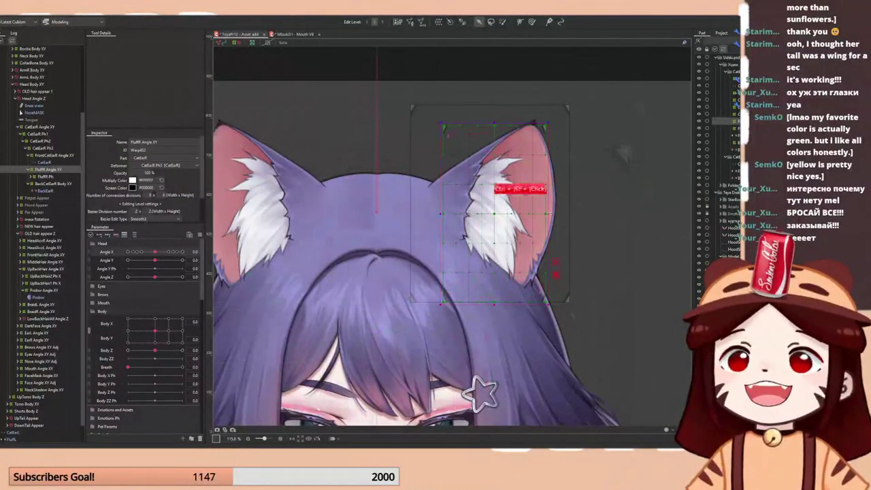
- Resize the FluffR Angle XY warp's bounds without moving the fluff so it surrounds the ear with some extra width
left_click_drag(549, 214, 553, 213)
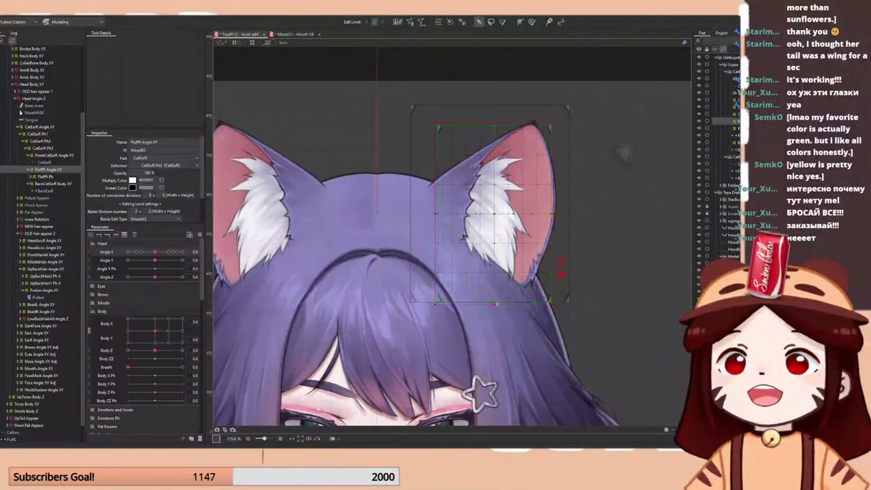
left_click_drag(496, 305, 496, 303)
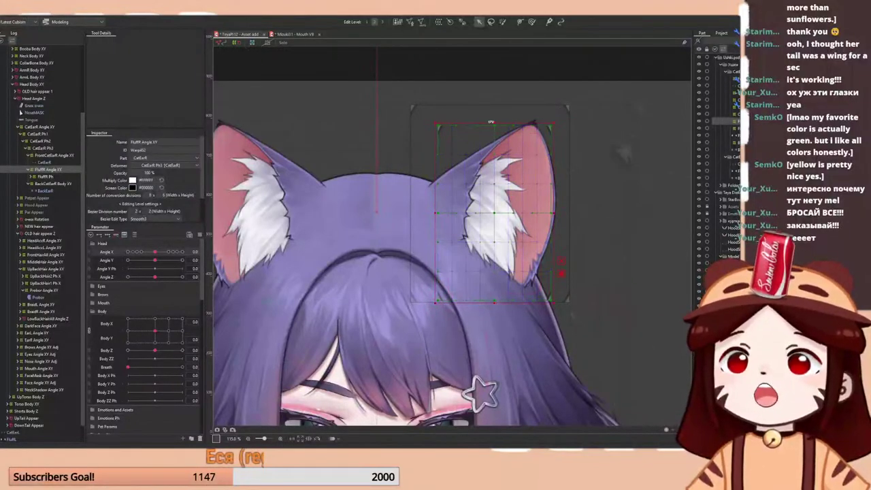
left_click(496, 123, "ctrl")
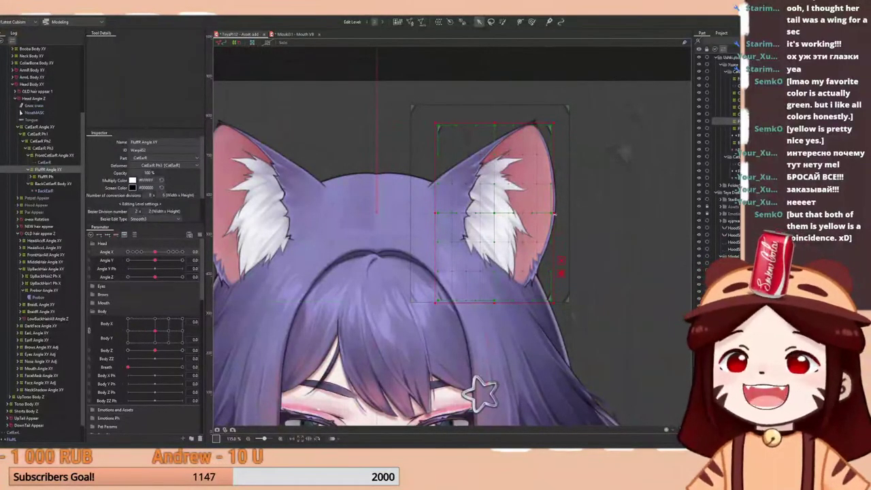
left_click_drag(555, 214, 558, 214)
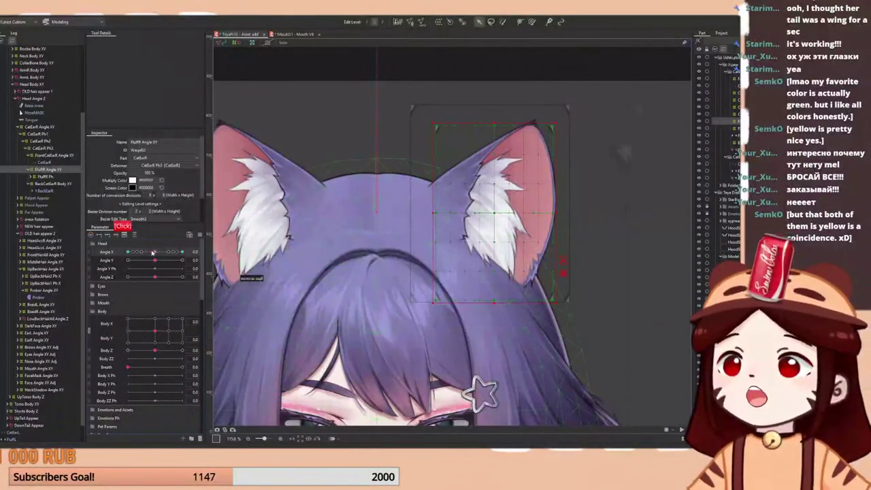
- At Angle X -30, hide the selection outlines and use the deform brush to fit the fluff to the ear's inner edge
left_click_drag(155, 252, 128, 252)
key("ctrl+h")
key("space")
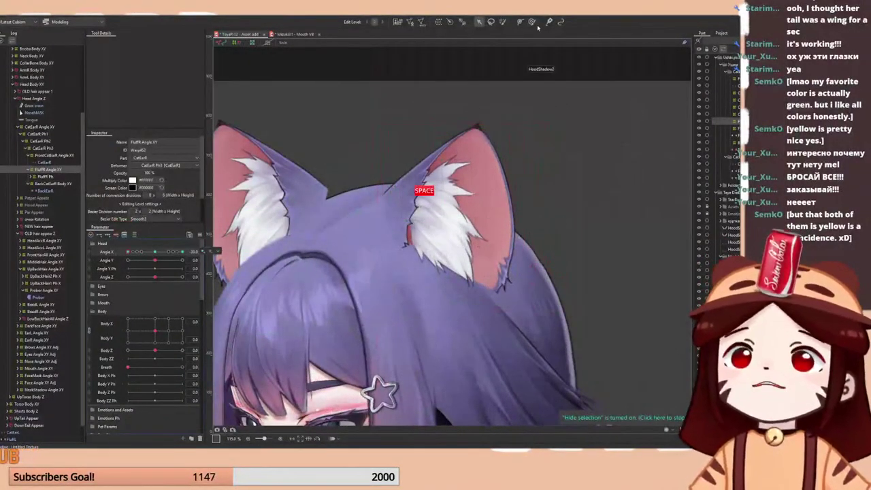
left_click(532, 21)
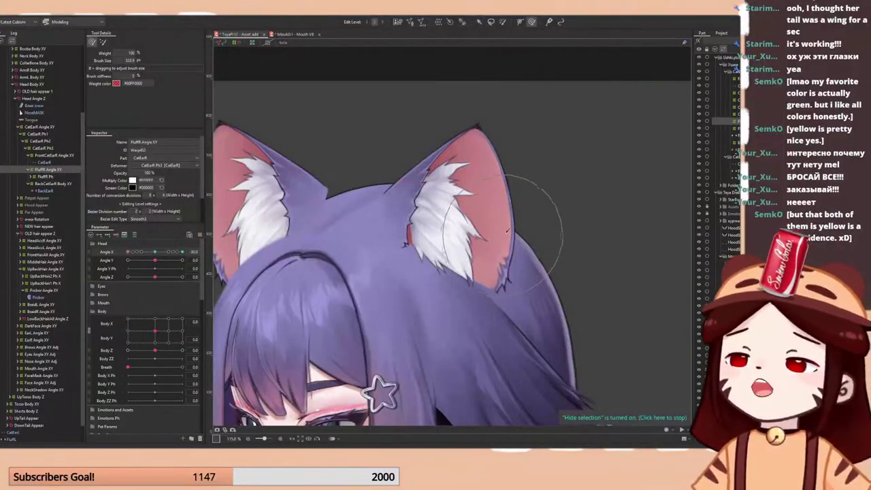
mouse_move(523, 226)
left_mouse_down()
mouse_move(480, 224)
mouse_move(489, 228)
left_mouse_up()
key("b")
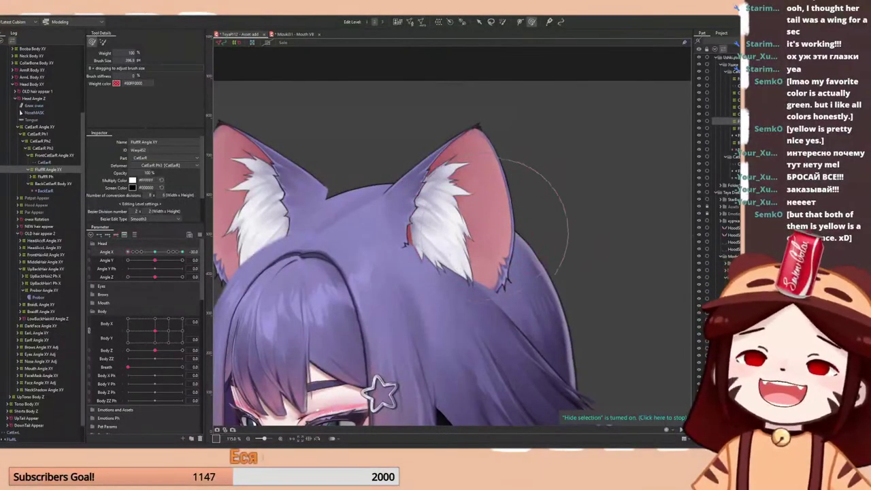
key("ctrl+z")
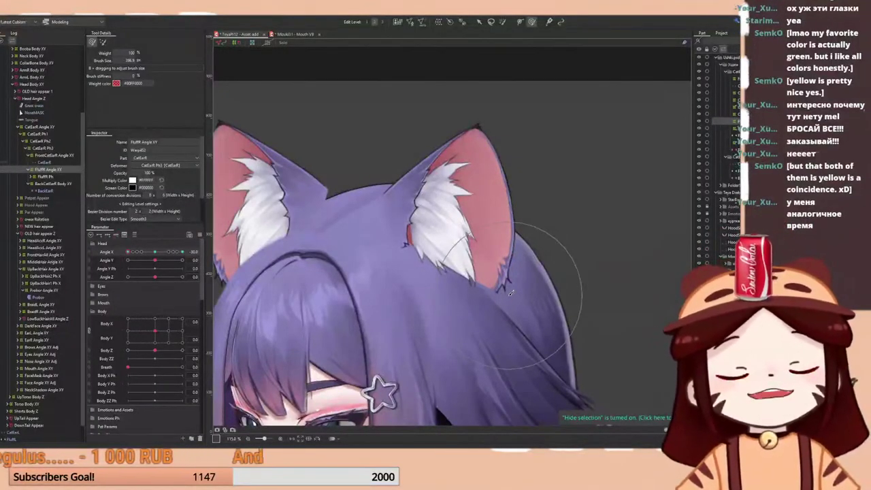
key("b")
mouse_move(441, 238)
left_mouse_down()
mouse_move(404, 246)
mouse_move(385, 229)
left_mouse_up()
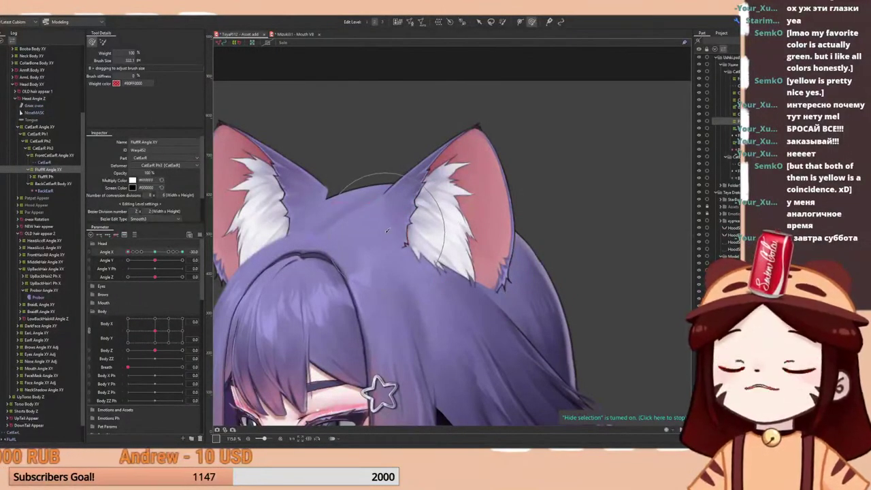
- Refine the fluff's lower part at Angle X -30 with a larger deform brush, checking the turn from 0
left_click_drag(156, 253, 119, 261)
left_click_drag(396, 271, 446, 282)
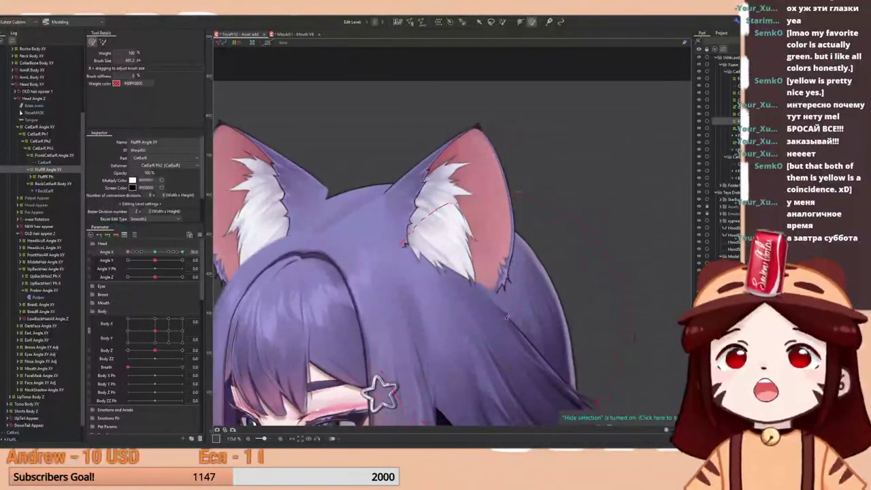
left_click_drag(479, 310, 472, 311)
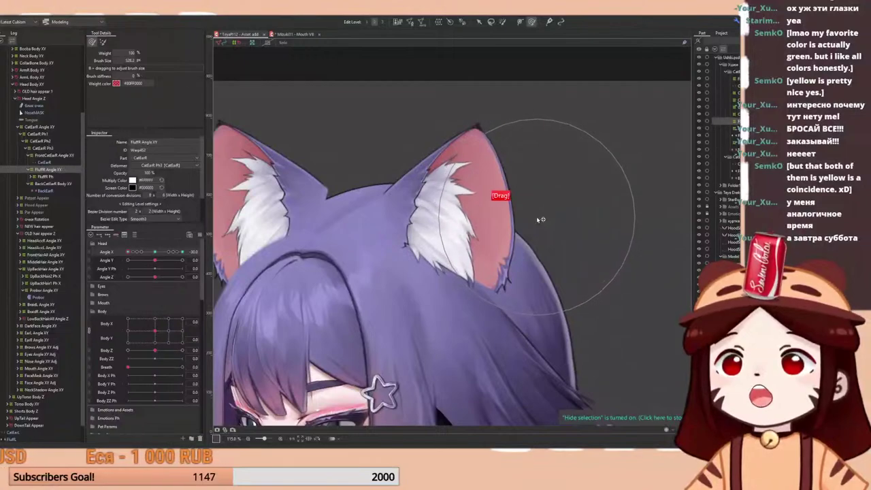
scroll(499, 194, "down", 3)
mouse_move(135, 265)
left_mouse_down()
mouse_move(150, 253)
mouse_move(128, 252)
left_mouse_up()
scroll(480, 140, "up", 3)
scroll(439, 148, "down", 3)
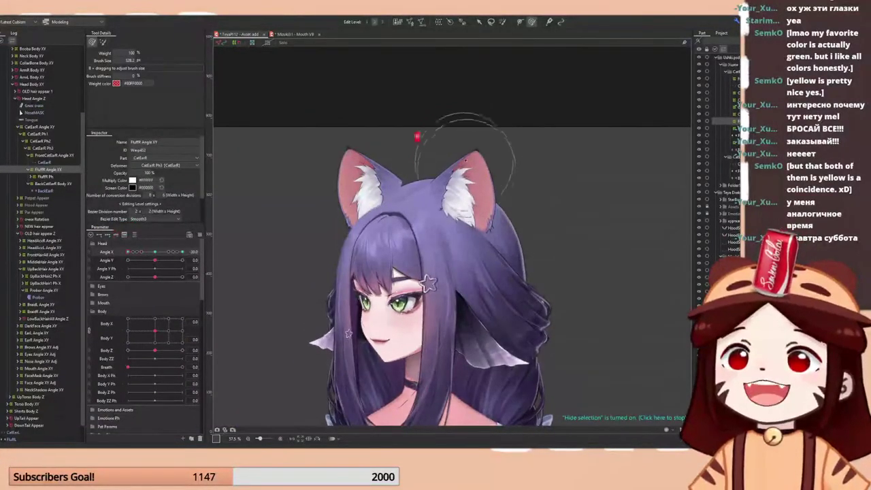
- Undo the last brush change and touch up the fluff's outer side at Angle X -30 with a smaller deform brush
key("e")
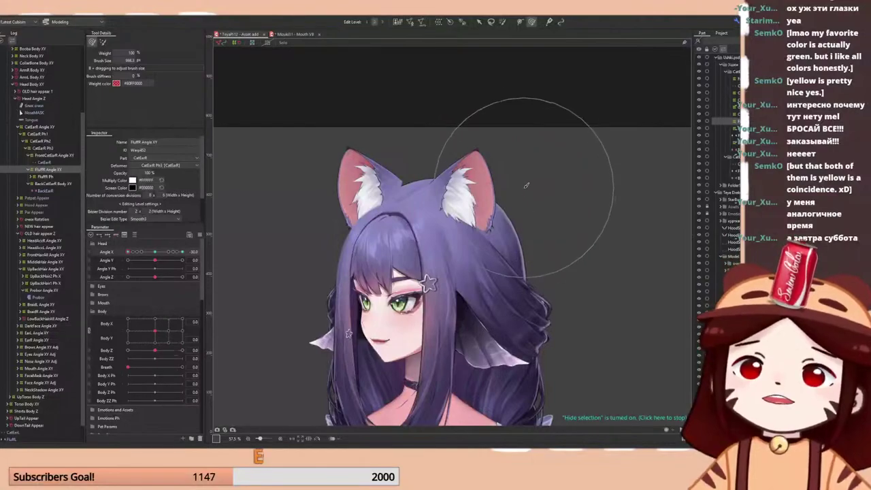
key("ctrl+z")
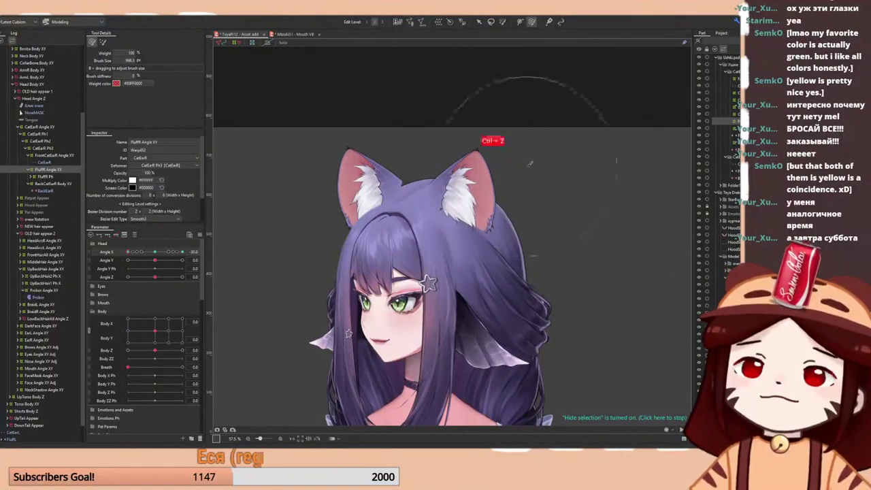
key("ctrl+space")
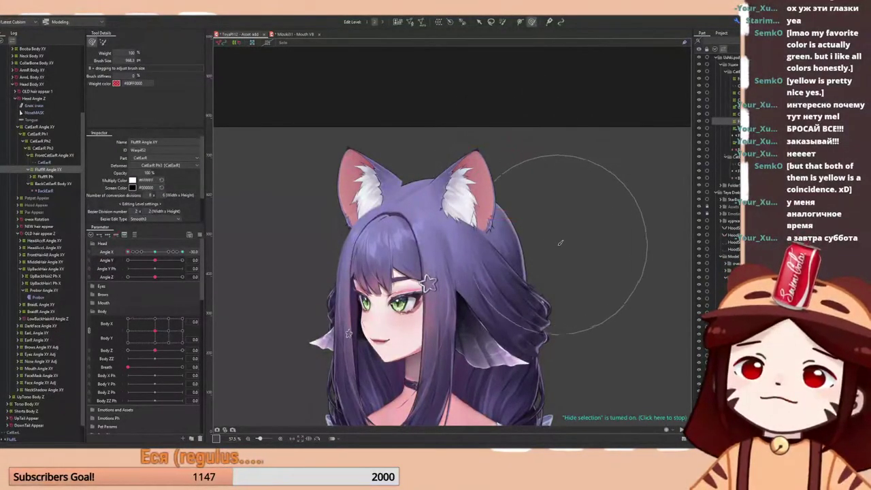
key("ctrl+space")
scroll(529, 229, "up", 2)
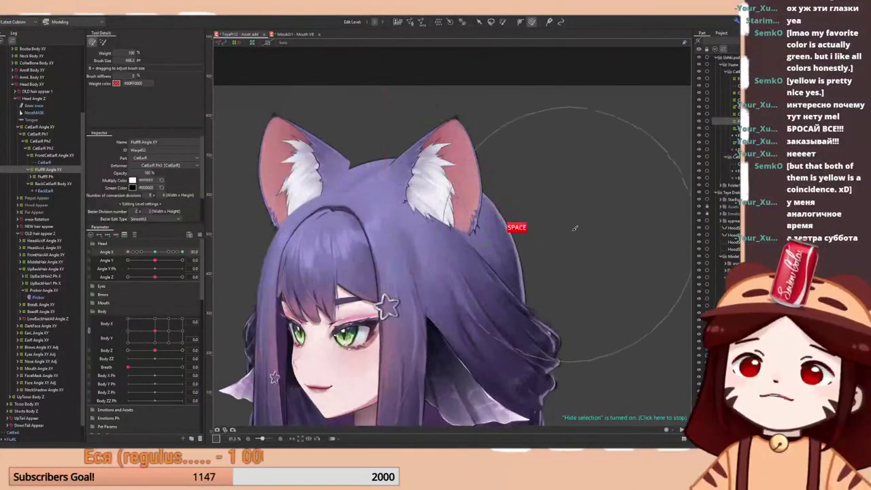
mouse_move(512, 194)
left_mouse_down()
mouse_move(475, 196)
mouse_move(490, 194)
left_mouse_up()
key("space")
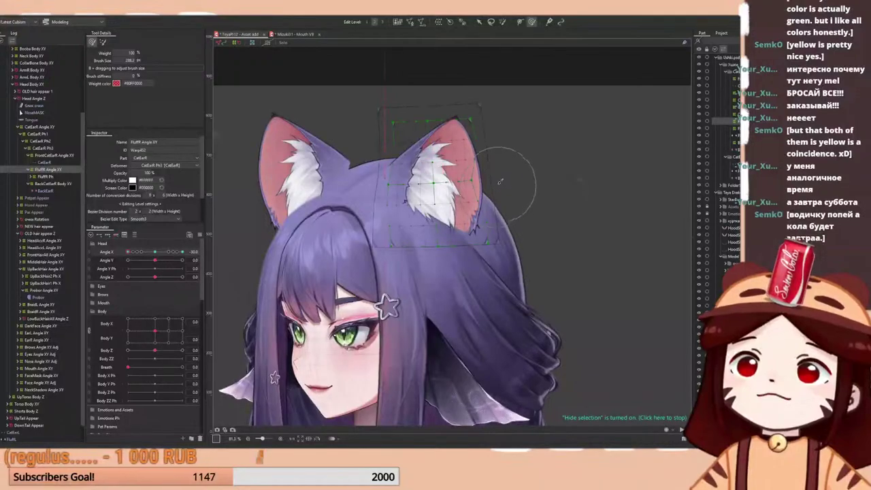
left_click(500, 181, "shift")
key("space")
- Fine-tune the FluffR Angle XY warp at Angle X -30 with the deform brush and check the fluff's movement between 0 and -30
scroll(487, 181, "down", 4)
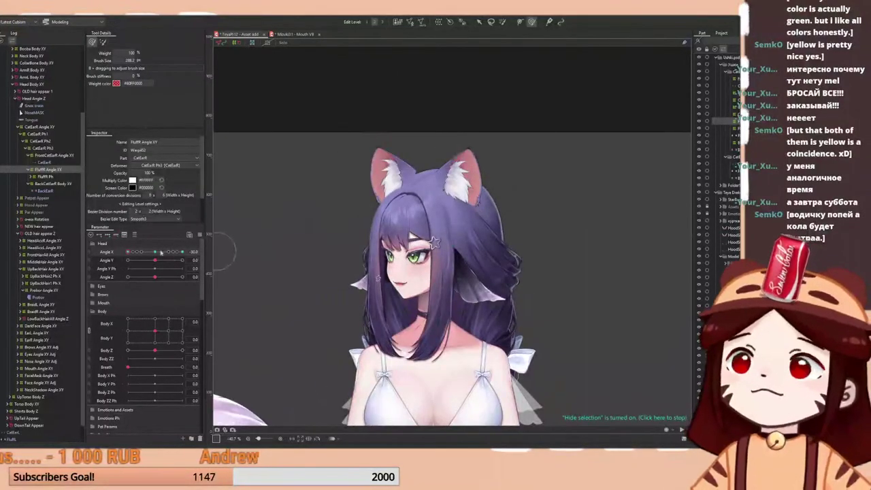
left_click_drag(161, 253, 109, 262)
key("space")
left_click_drag(470, 175, 471, 162)
scroll(476, 194, "up", 4)
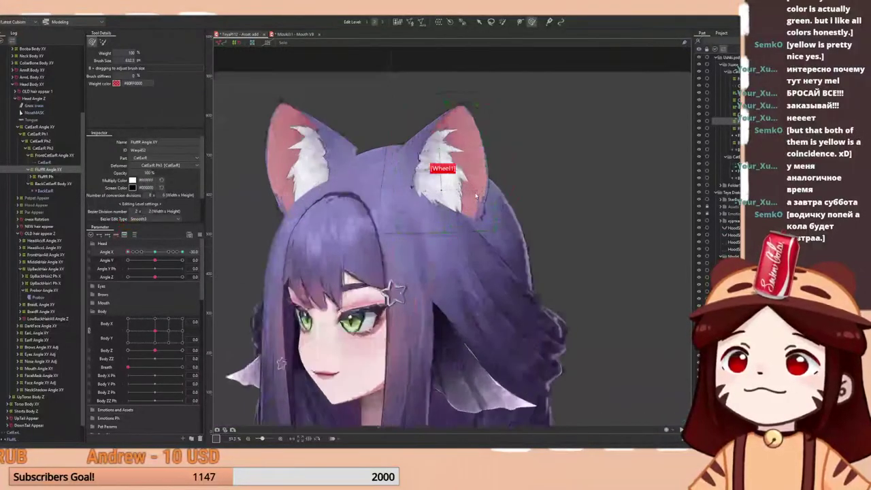
left_click(501, 189, "shift")
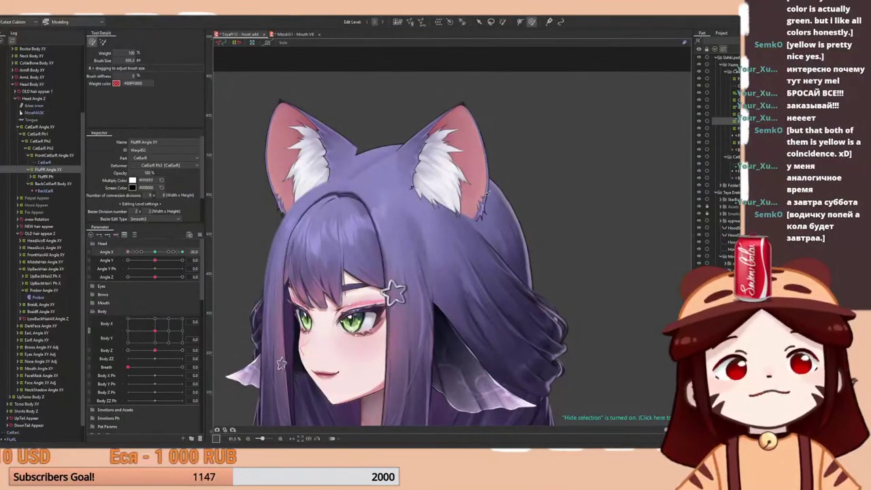
scroll(485, 194, "down", 2)
left_click_drag(162, 252, 108, 253)
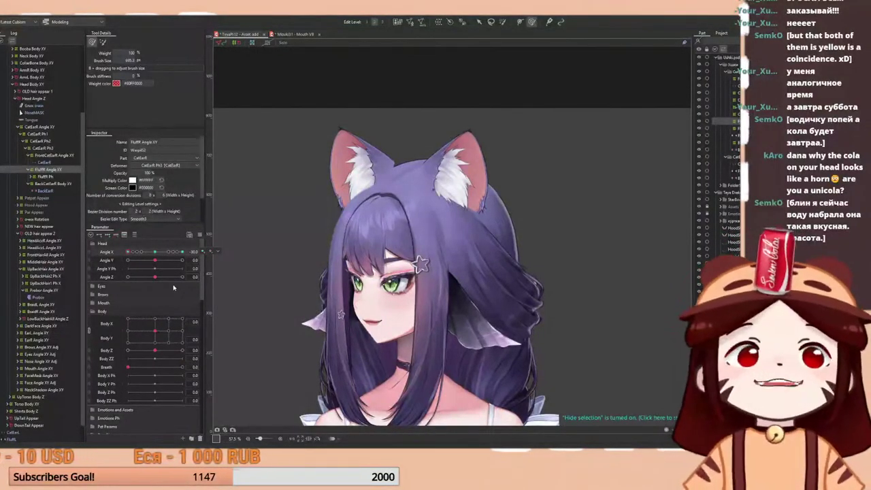
left_click_drag(154, 257, 124, 261)
scroll(482, 173, "up", 2)
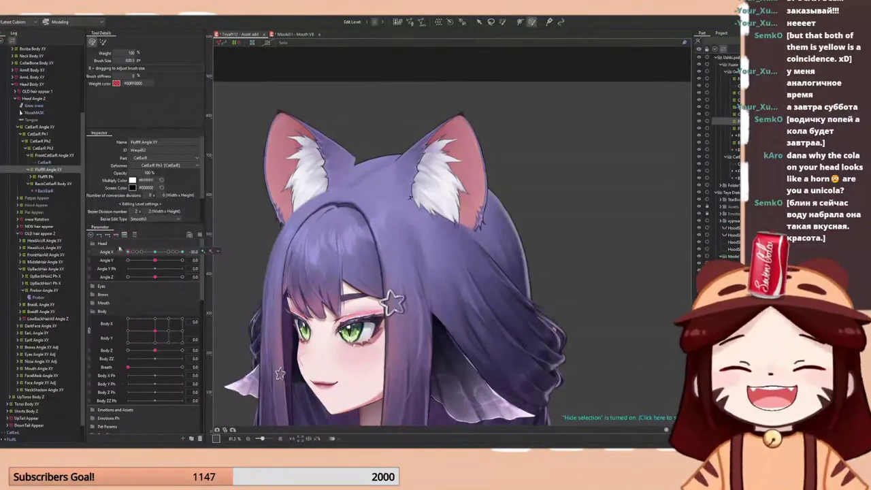
- Touch up the fluff at Angle X -30 with a larger deform brush and check its turn from 0
left_click_drag(155, 255, 123, 263)
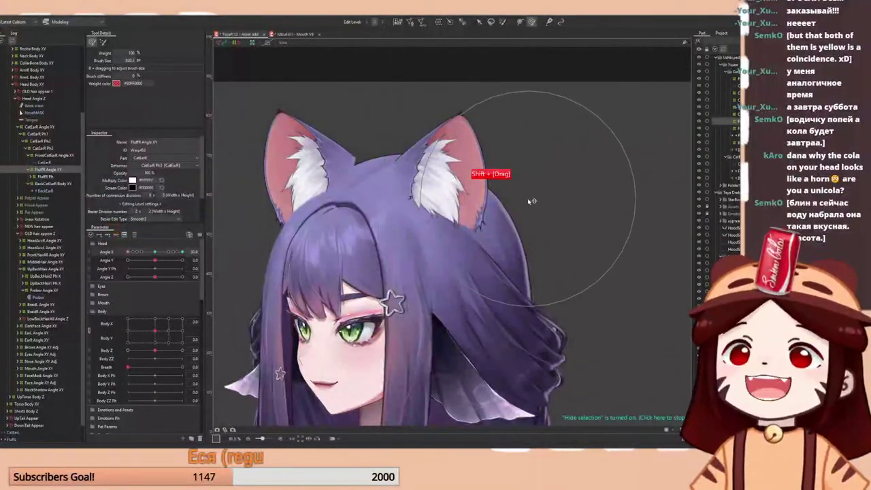
left_click_drag(154, 252, 137, 263)
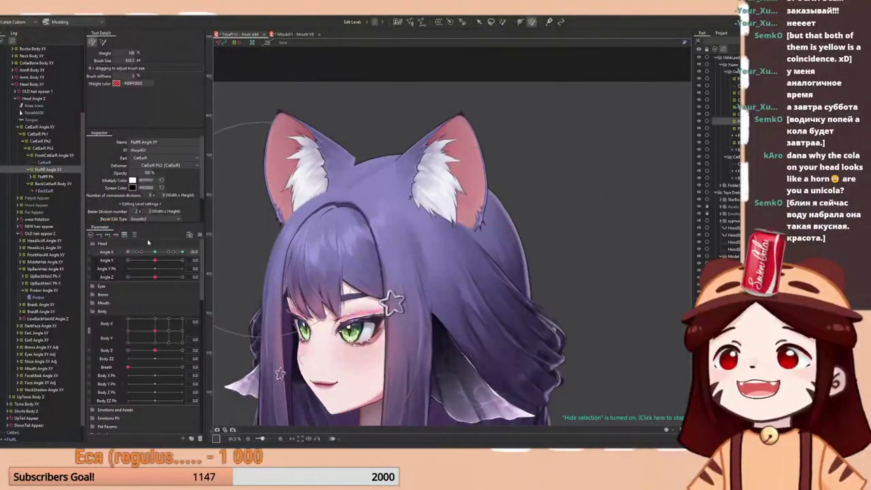
left_click_drag(524, 219, 509, 220)
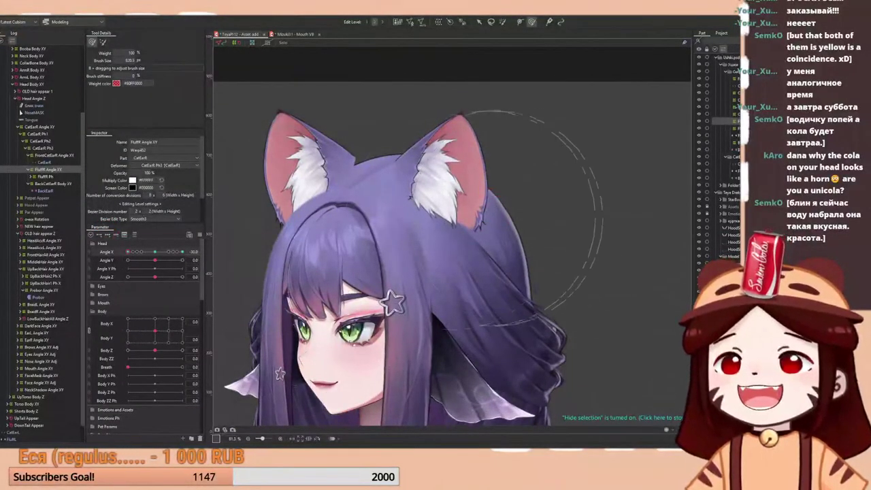
- Turn Angle X to 30 and reshape the FluffR Angle XY warp with the deform brush to fit the narrowed ear
scroll(396, 235, "down", 5)
left_click_drag(128, 253, 185, 253)
scroll(366, 185, "up", 1)
scroll(404, 215, "up", 4)
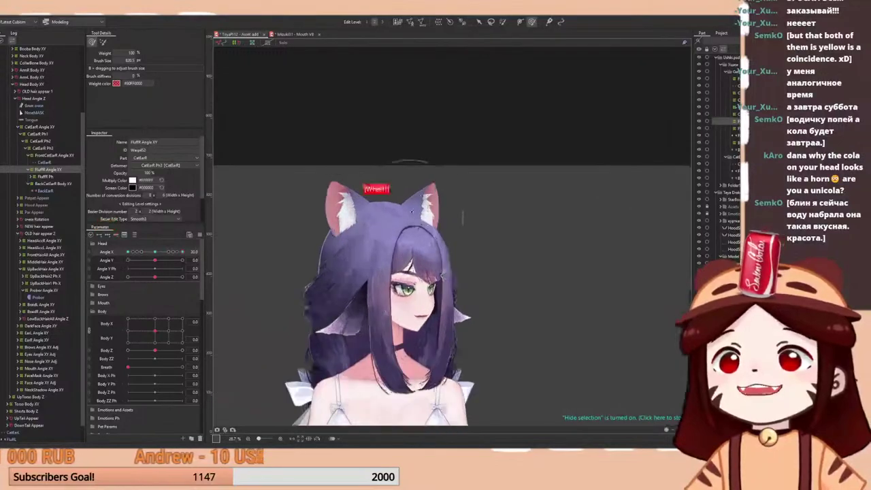
key("space")
left_click_drag(506, 235, 478, 230, "shift")
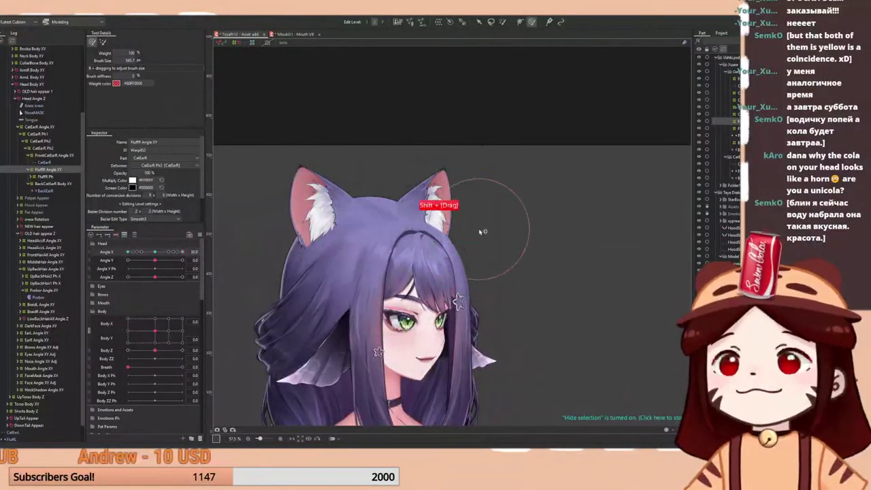
scroll(490, 230, "up", 2)
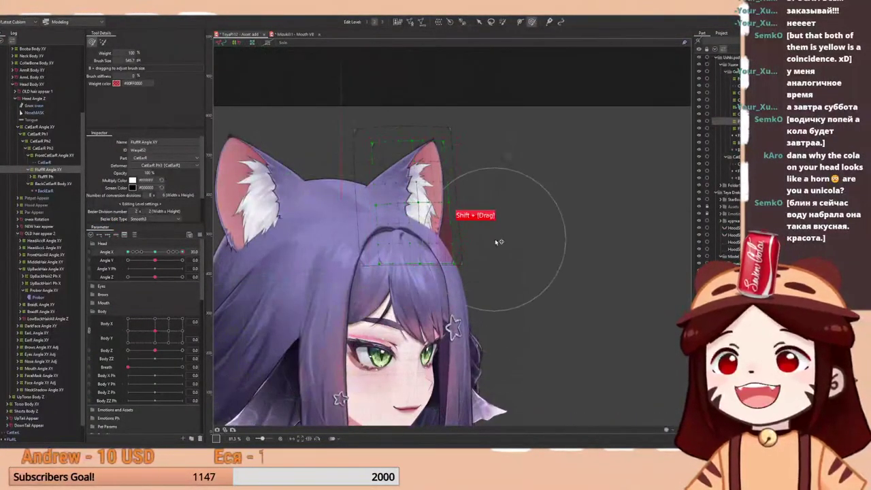
left_click_drag(495, 231, 486, 249)
left_click_drag(491, 205, 482, 195)
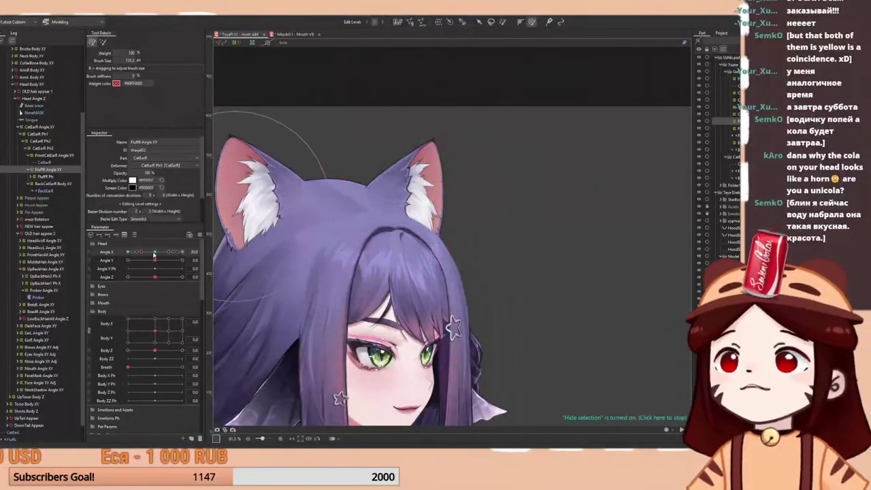
- Check the fluff's turn from 0 to 30 and refine its lower part at Angle X 30 with a smaller deform brush
right_click(154, 254)
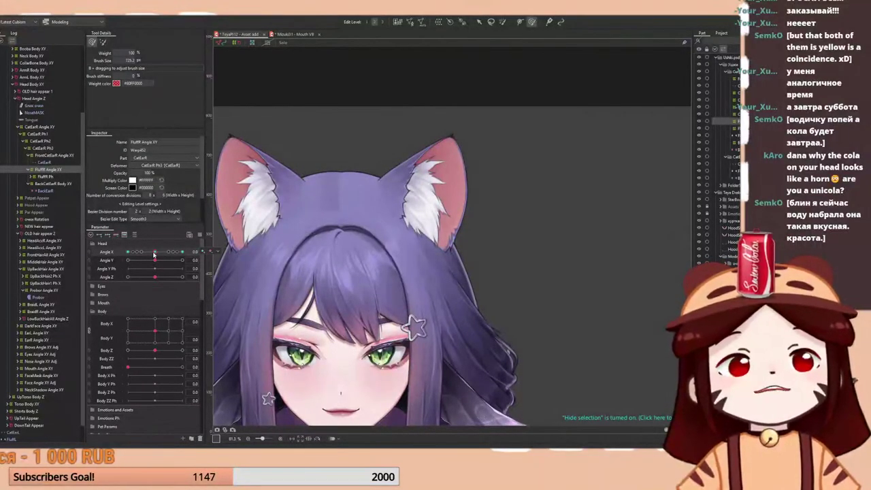
left_click_drag(154, 253, 183, 252)
left_click(428, 130, "shift")
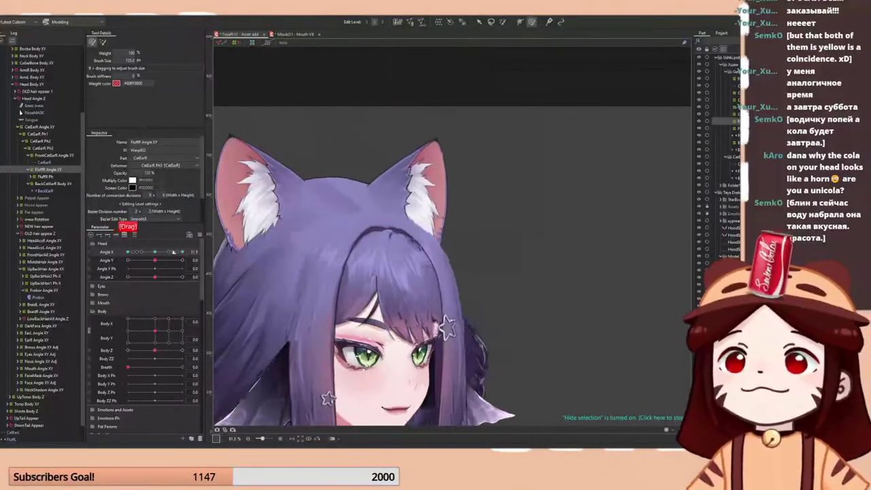
scroll(354, 185, "up", 2)
scroll(421, 202, "down", 2)
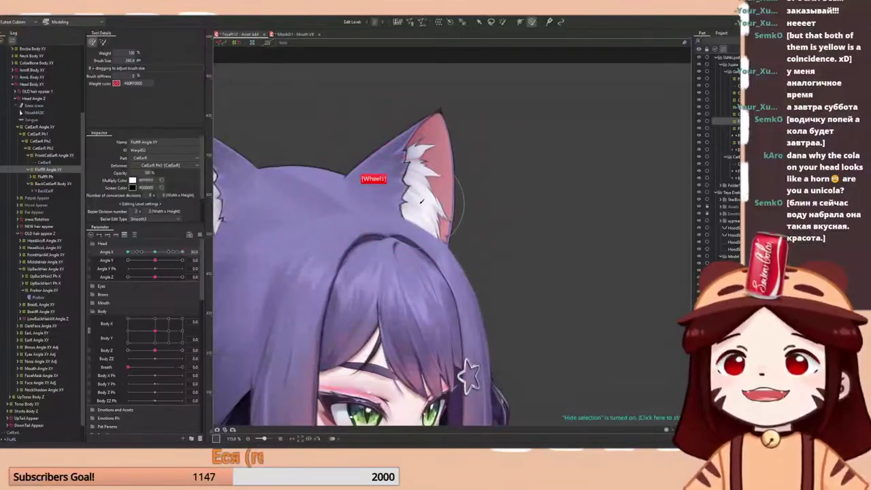
left_click_drag(417, 202, 415, 207)
scroll(412, 206, "down", 2)
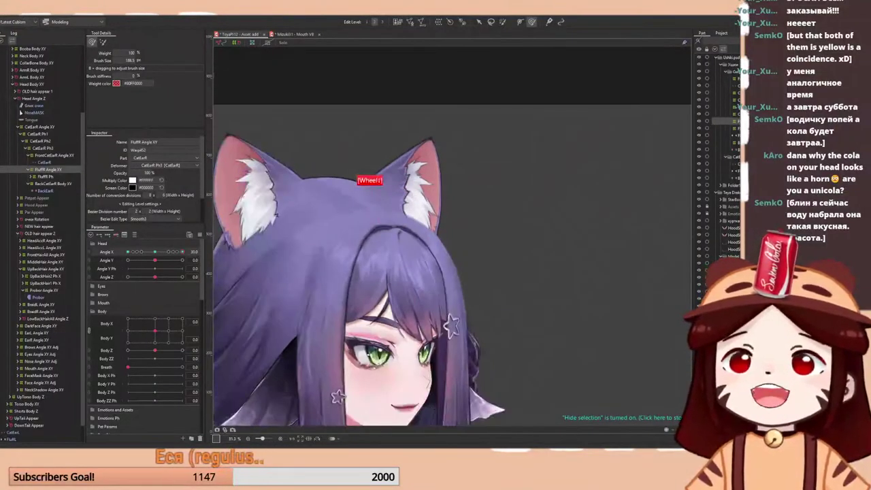
- Adjust the fluff's inner side at Angle X 30 with the deform brush, enlarging the brush for the broader shape
left_click_drag(156, 252, 182, 258)
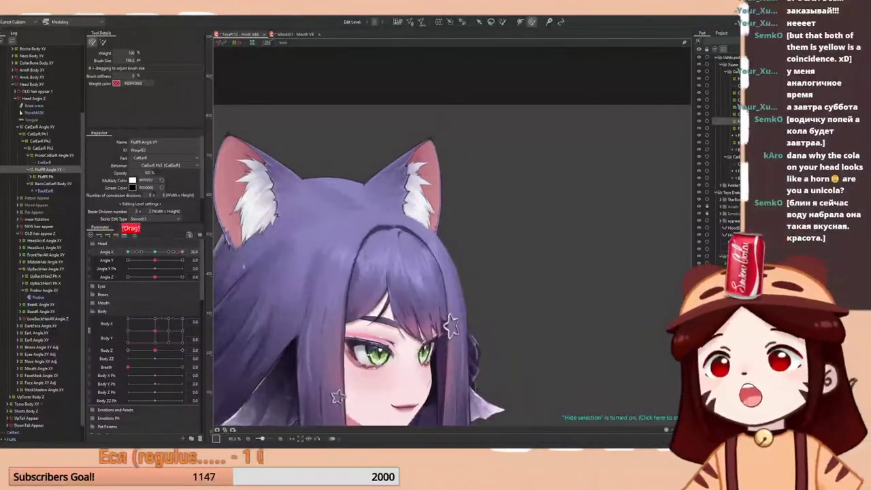
left_click_drag(373, 164, 417, 216)
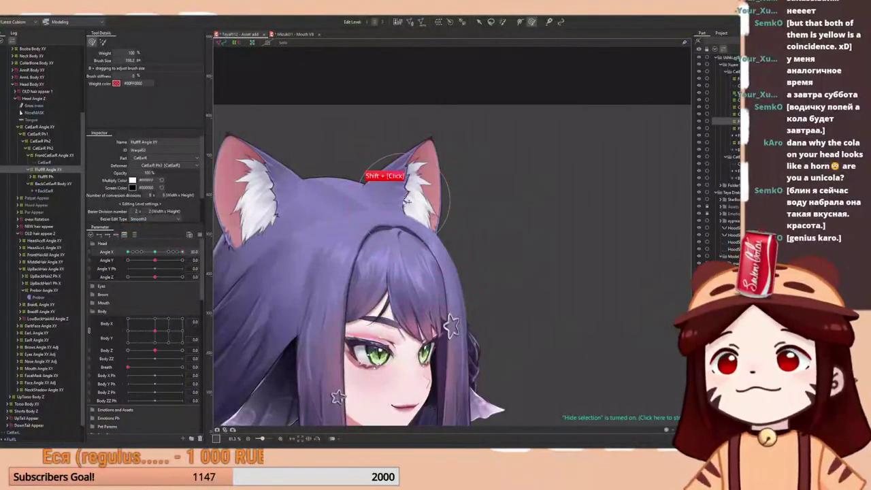
scroll(403, 201, "down", 2)
mouse_move(181, 252)
left_mouse_down()
mouse_move(157, 252)
mouse_move(179, 255)
left_mouse_up()
left_click_drag(456, 271, 461, 246)
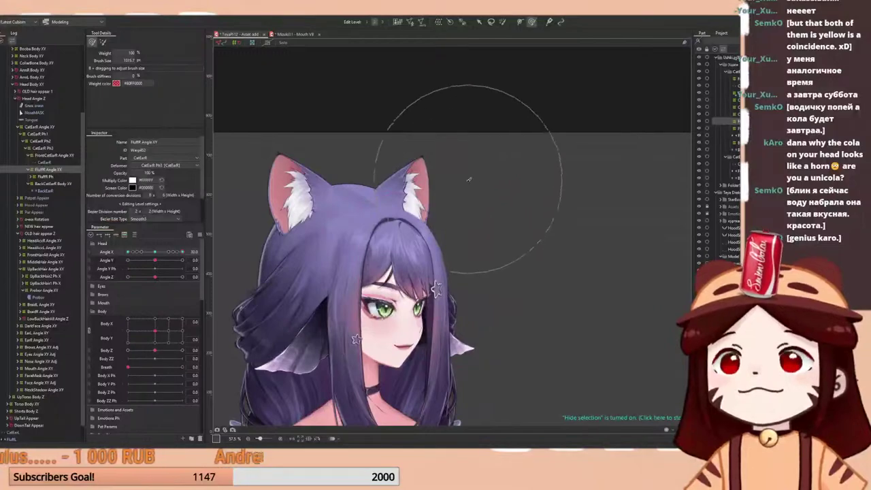
key("shift")
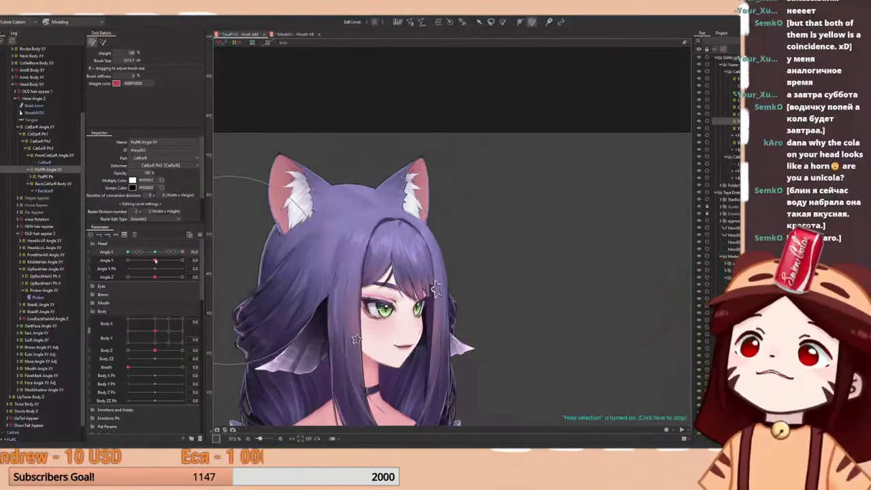
- Preview the turn from 0 to 30 and nudge the fluff's overall shape at Angle X 30 with a large deform brush
right_click(158, 252)
left_click_drag(158, 252, 184, 264)
scroll(468, 249, "up", 2)
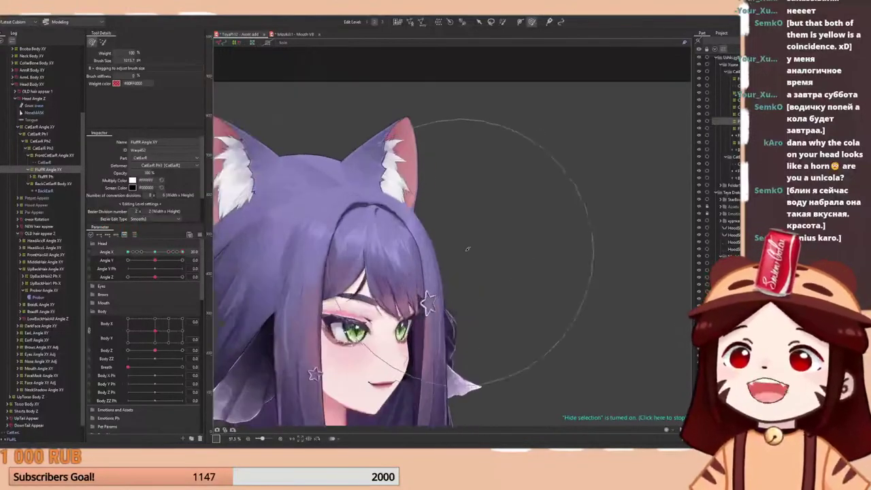
mouse_move(468, 239)
left_mouse_down()
mouse_move(515, 237)
mouse_move(478, 227)
mouse_move(496, 221)
mouse_move(494, 213)
mouse_move(492, 238)
left_mouse_up()
left_click_drag(486, 161, 484, 161)
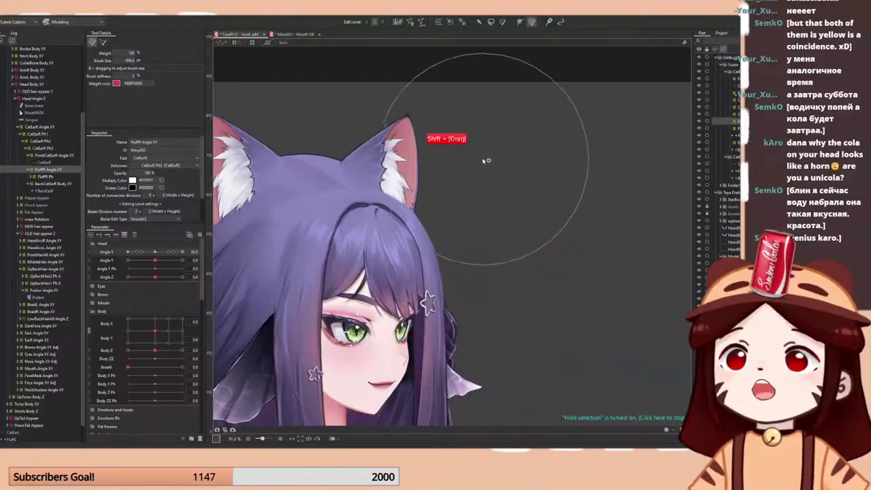
scroll(484, 161, "down", 2)
- Compare the fluff at Angle X 0 and 30 and fine-tune it at 30 with a smaller deform brush
mouse_move(155, 252)
left_mouse_down()
mouse_move(194, 243)
mouse_move(157, 255)
left_mouse_up()
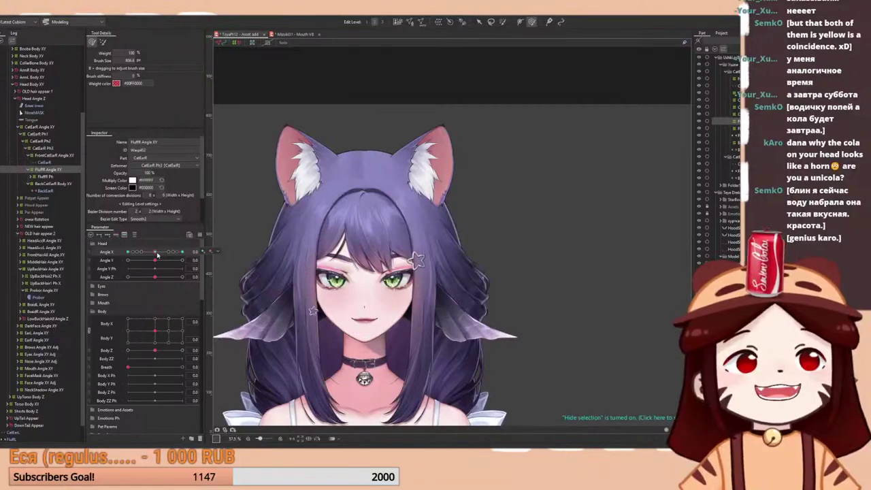
left_click_drag(155, 253, 188, 250)
scroll(419, 160, "up", 3)
key("b")
left_click_drag(502, 191, 495, 247)
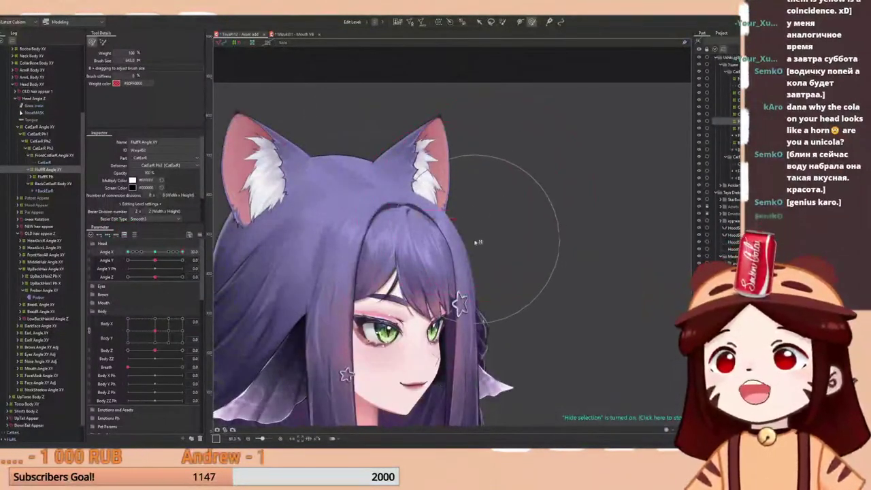
- Examine the fluff's movement between Angle X 0 and 30 close up and with the whole head in view
left_click_drag(159, 252, 196, 259)
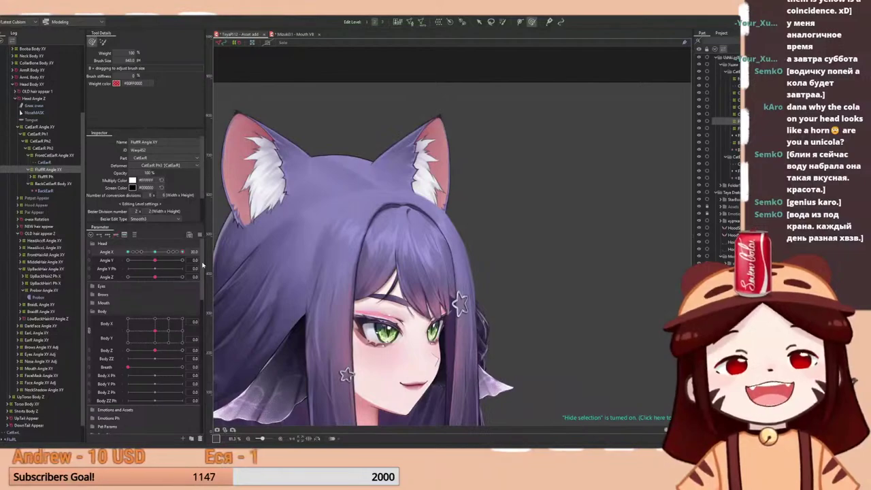
left_click_drag(161, 254, 187, 253)
right_click(158, 252)
right_click(158, 252)
left_click_drag(170, 256, 182, 253)
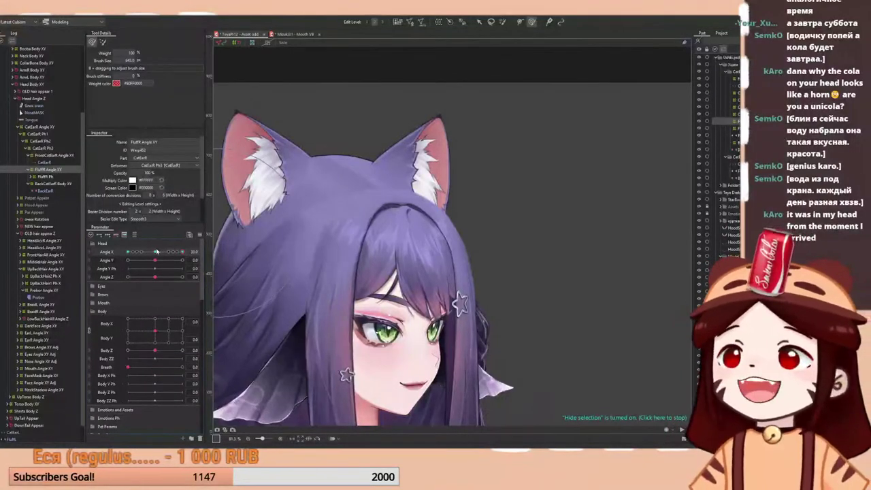
left_click(156, 252)
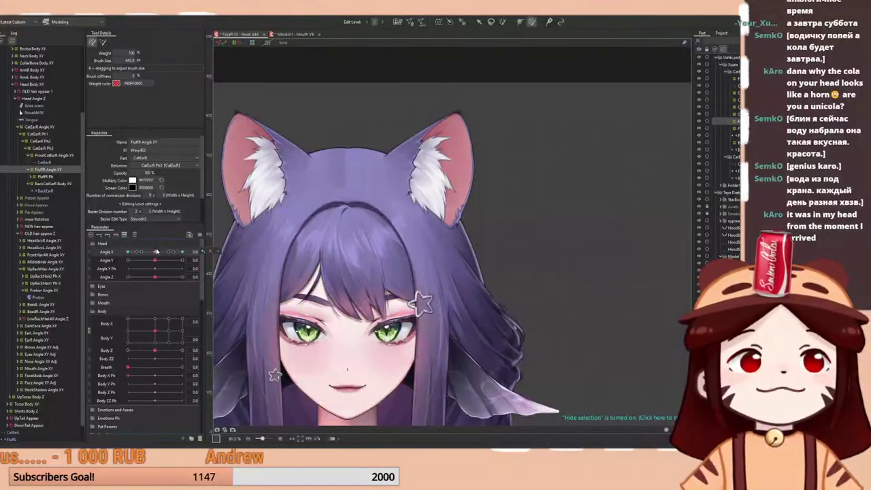
left_click_drag(156, 252, 184, 252)
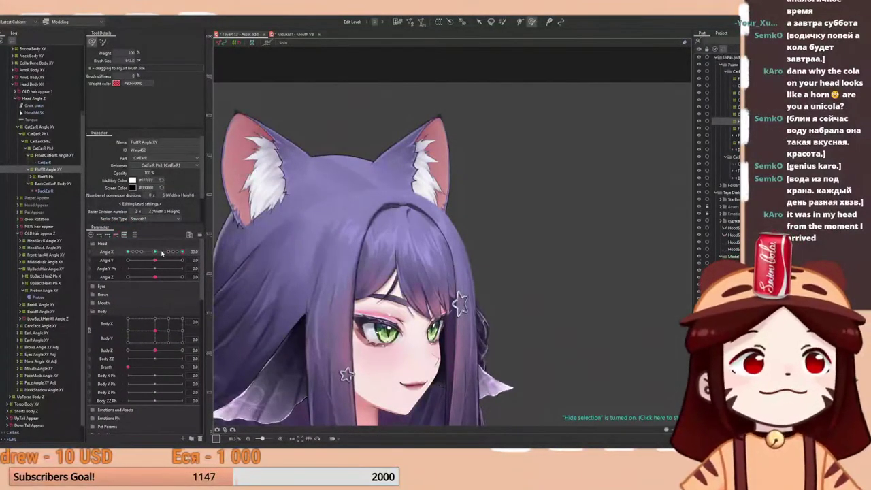
mouse_move(158, 252)
left_mouse_down()
mouse_move(188, 251)
mouse_move(132, 265)
mouse_move(188, 242)
mouse_move(108, 259)
mouse_move(188, 240)
mouse_move(136, 258)
mouse_move(172, 245)
left_mouse_up()
scroll(355, 204, "down", 4)
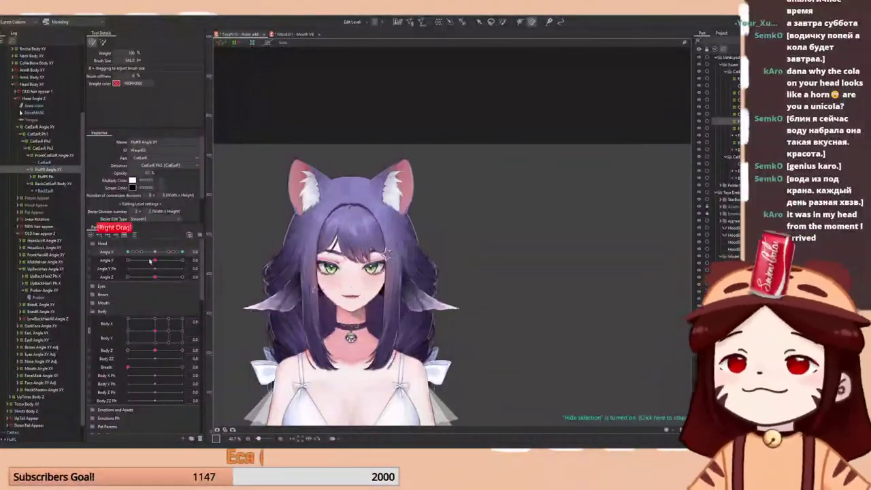
- Select the CatEarR Angle XY warp and adjust the ear at Angle X -30 with the deform brush, hiding the selection outlines
scroll(264, 193, "up", 2)
key("v")
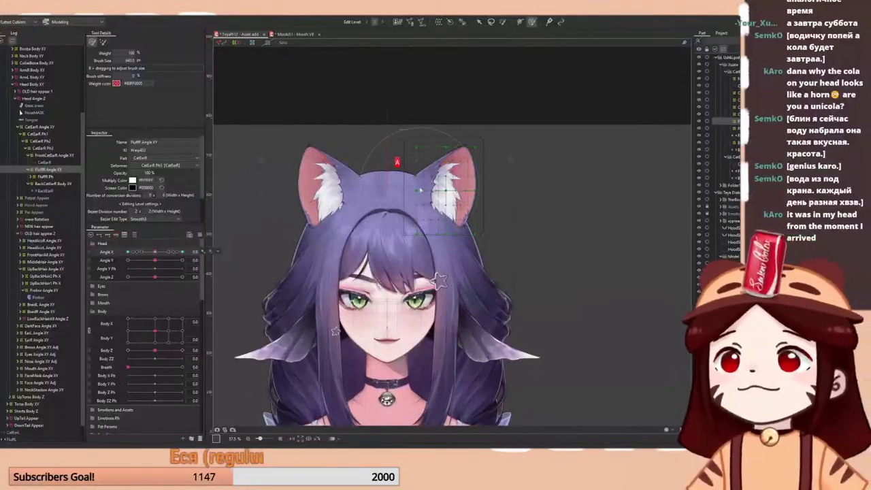
scroll(452, 172, "up", 3)
left_click(45, 151)
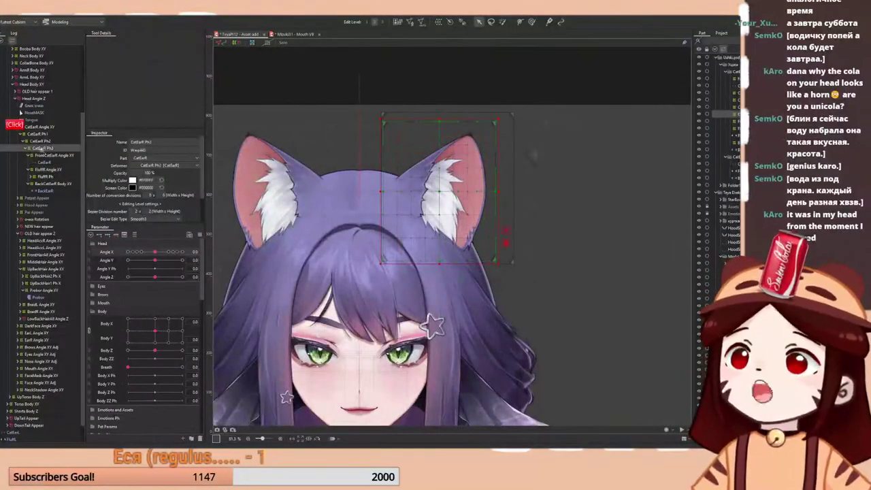
left_click(44, 141)
left_click(46, 135)
left_click(55, 129)
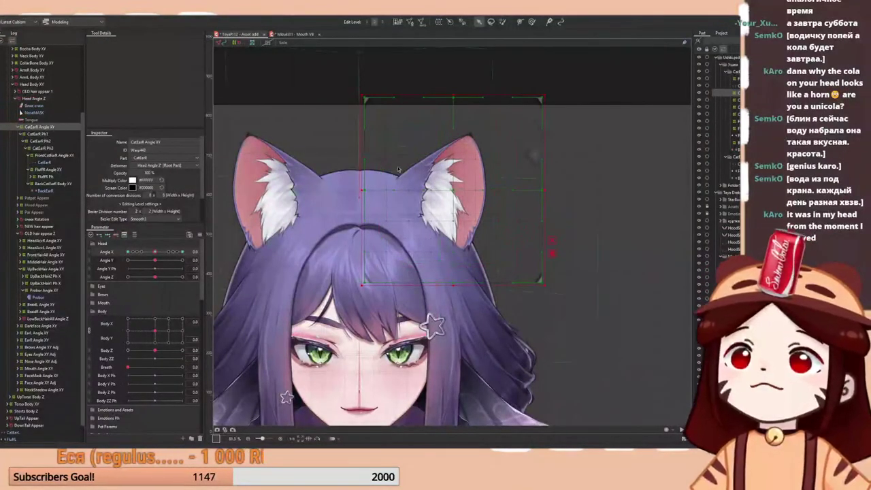
left_click_drag(155, 252, 136, 252)
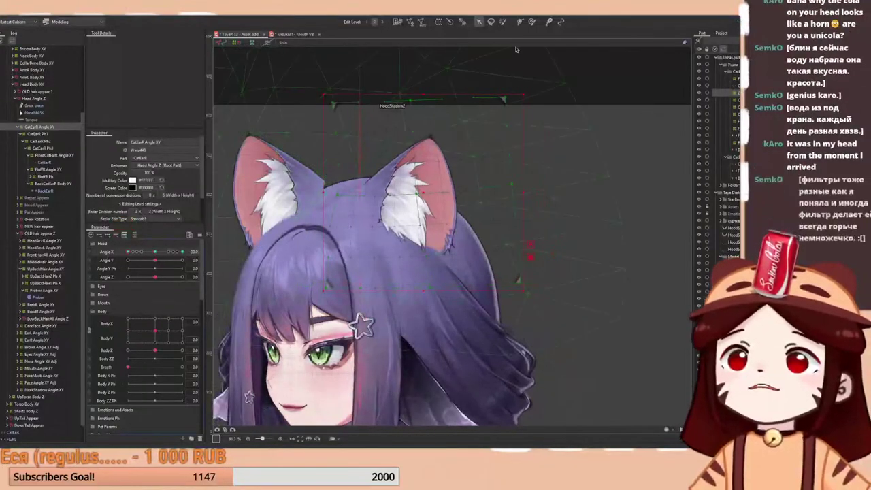
left_click(532, 21)
key("h")
left_click_drag(548, 176, 533, 161)
scroll(504, 160, "down", 5)
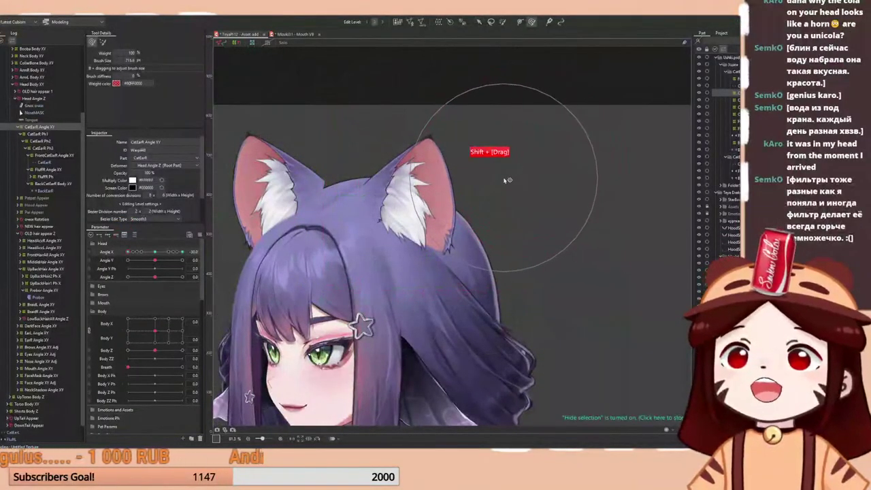
- Check the ear and fluff through the full head turn between Angle X 30 and -30
left_click_drag(154, 252, 184, 259)
scroll(411, 216, "down", 2)
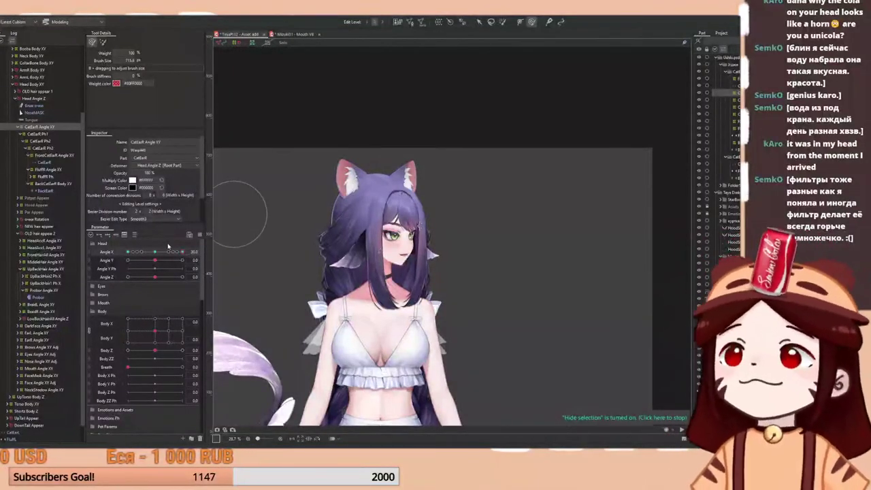
left_click_drag(181, 252, 125, 279)
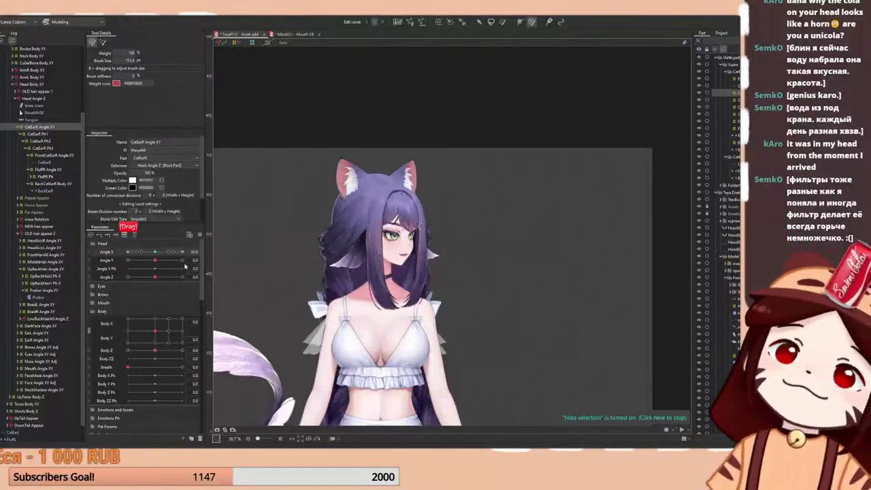
scroll(253, 260, "up", 3)
left_click_drag(182, 253, 127, 260)
- Add three keys on Angle Y to the CatEarR Angle XY warp and set Angle Y to -30
key("Escape")
left_click(108, 260)
key("space")
left_click_drag(483, 187, 484, 202)
key("space")
right_click(159, 261)
left_click_drag(155, 261, 122, 278)
- Reposition the CatEarR Angle XY warp at Angle Y -30 with the temporary deform tool, tilting its inner side lower than its outer side
key("space")
key("ctrl+t")
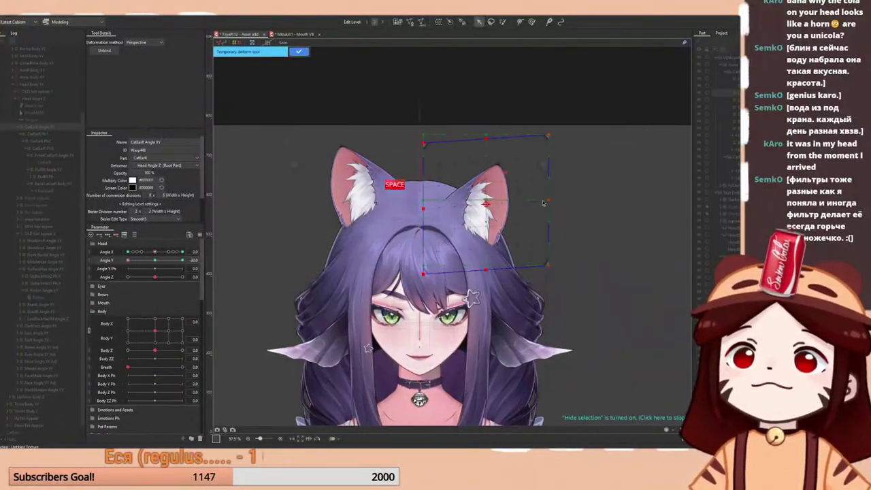
left_click_drag(548, 201, 551, 195)
left_click_drag(161, 272, 132, 270)
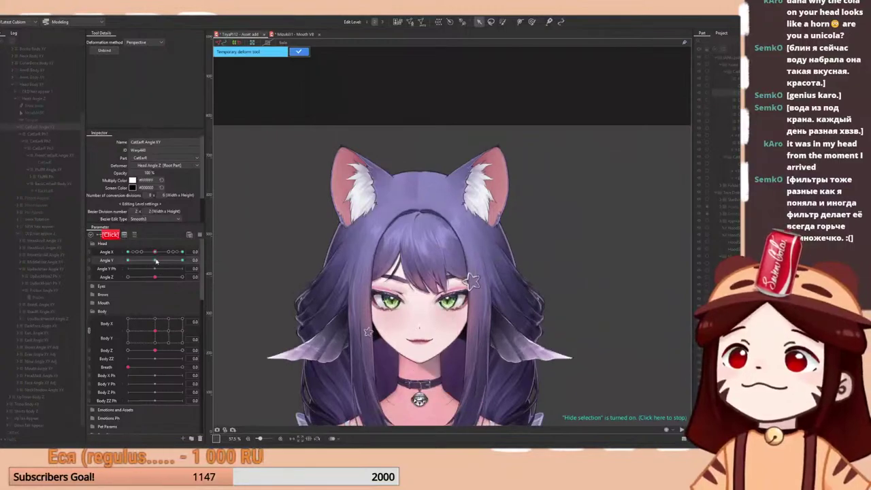
left_click(428, 213)
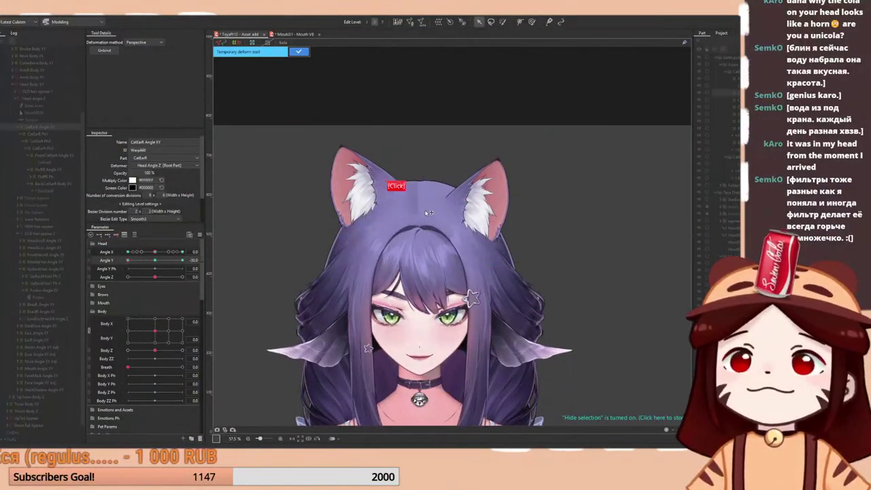
left_click_drag(164, 261, 133, 266)
left_click_drag(423, 205, 424, 204)
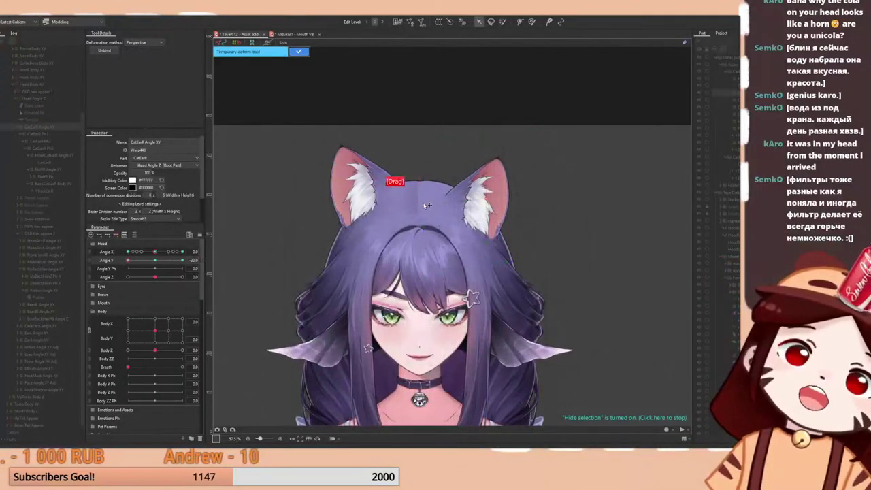
mouse_move(151, 260)
left_mouse_down()
mouse_move(128, 267)
mouse_move(147, 264)
left_mouse_up()
left_click_drag(549, 192, 557, 196)
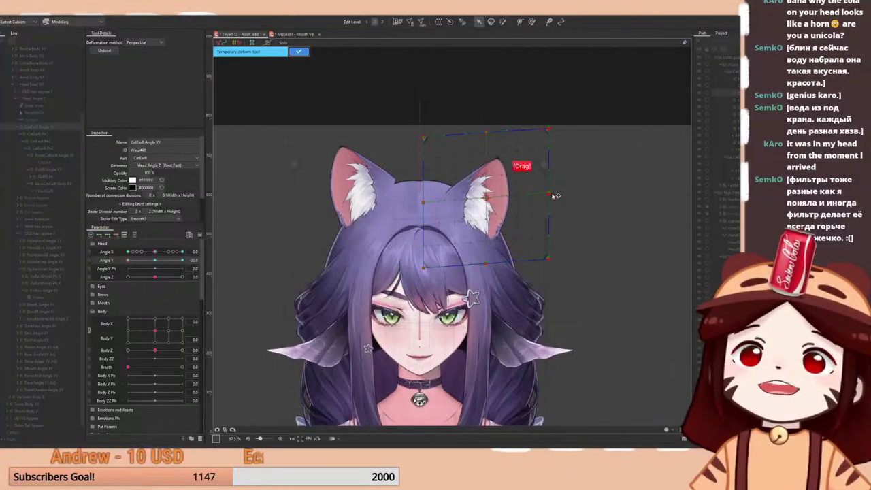
- Check the ear's vertical motion from Angle Y -30 to 30 in the mirrored view and apply the temporary deformation
key("space")
mouse_move(129, 262)
left_mouse_down()
mouse_move(130, 274)
mouse_move(151, 262)
mouse_move(119, 269)
left_mouse_up()
left_click(130, 262)
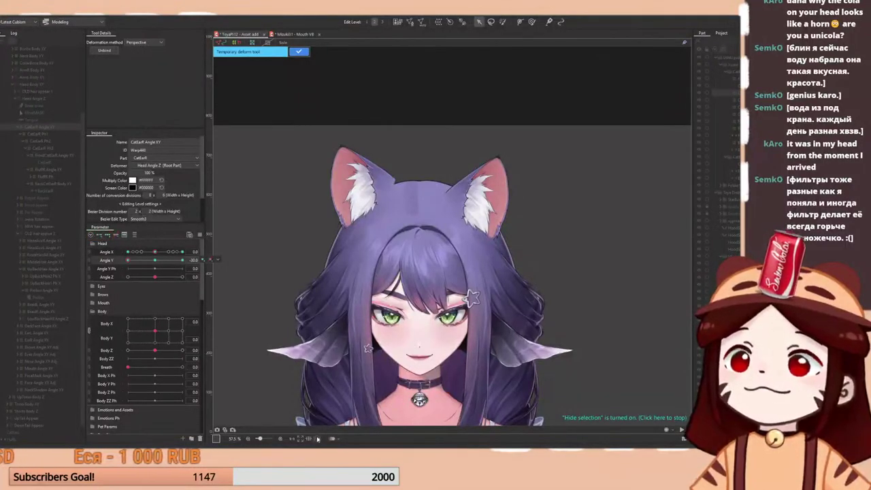
scroll(561, 412, "down", 3)
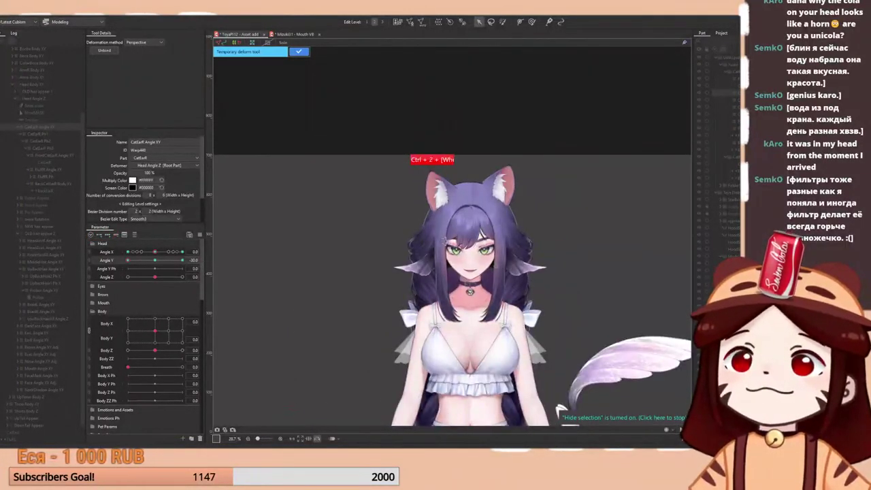
left_click_drag(129, 261, 186, 264)
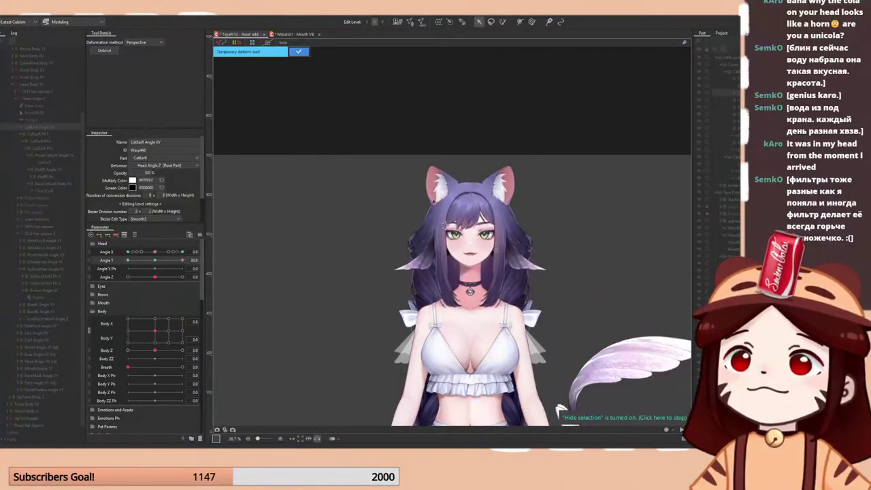
scroll(463, 180, "up", 3)
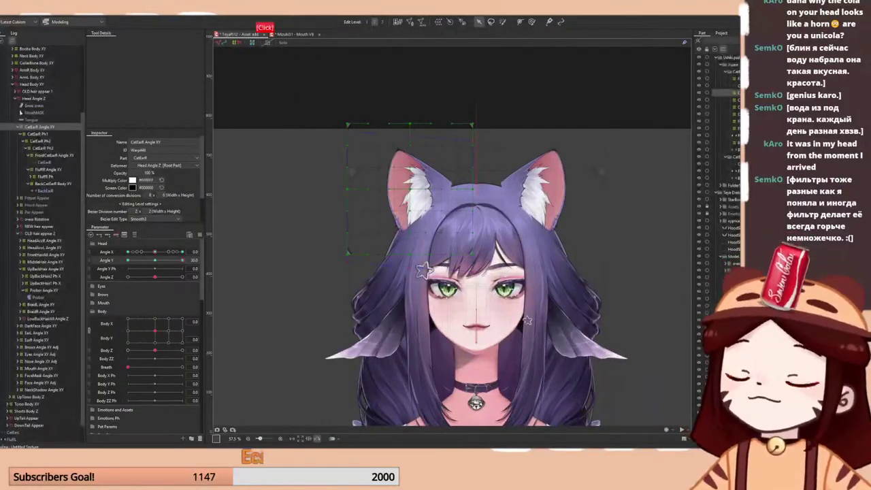
- Unmirror the view, then lower the ear warp at Angle Y 30 with the temporary deform tool, its outer side further down, and apply it
left_click(319, 441)
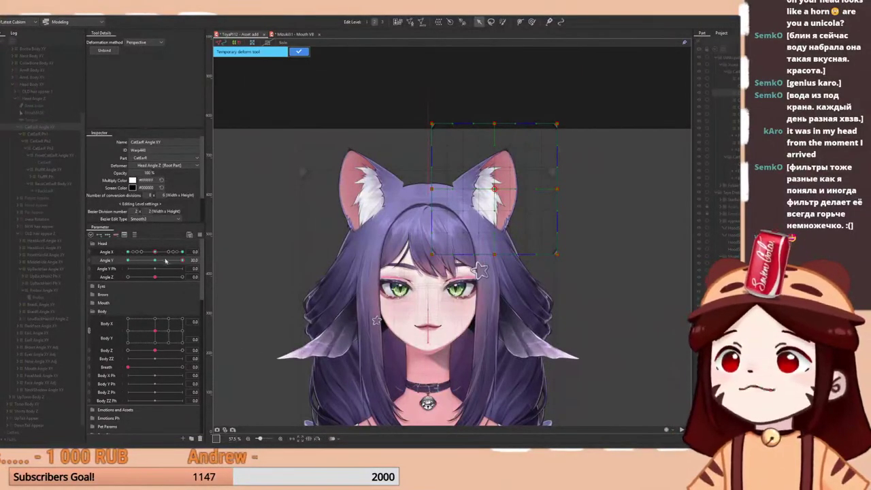
scroll(460, 201, "up", 3)
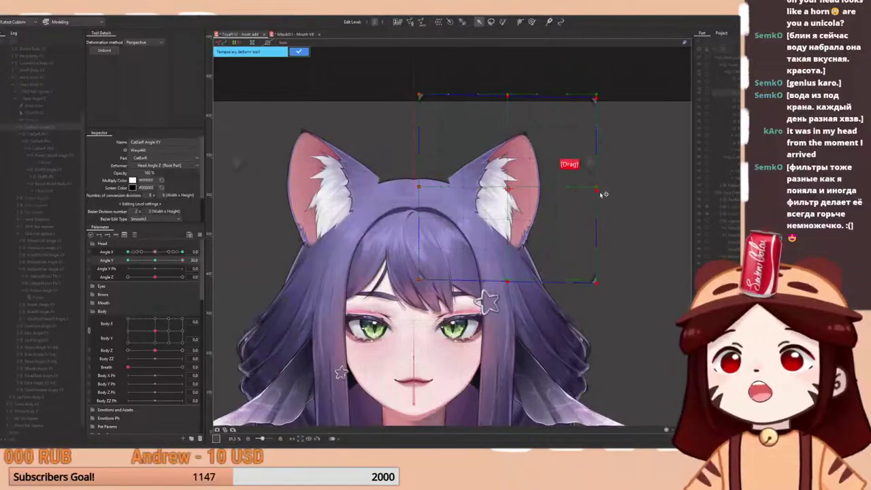
left_click_drag(419, 187, 421, 196)
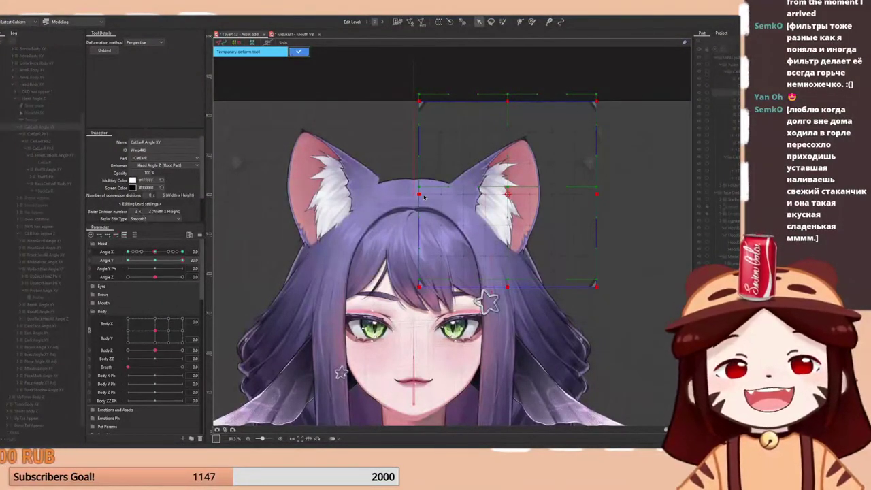
left_click_drag(157, 264, 184, 263)
left_click_drag(600, 195, 599, 204)
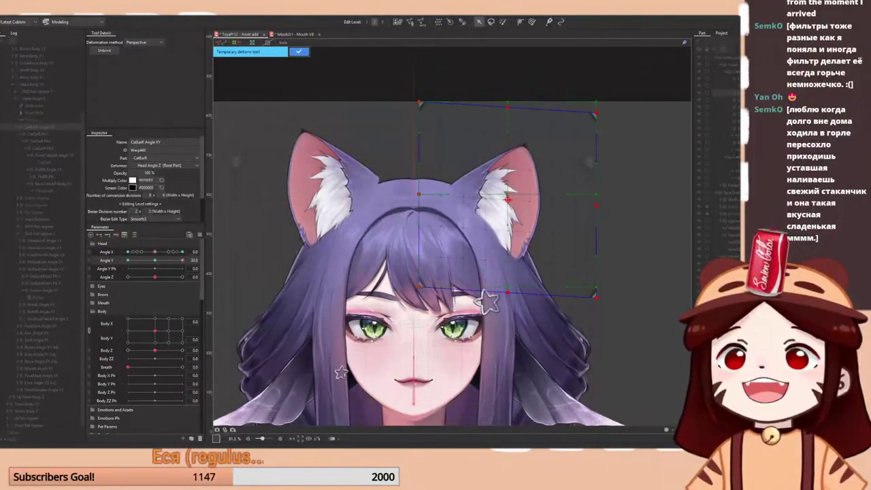
left_click_drag(156, 263, 185, 259)
scroll(493, 150, "down", 4)
key("space")
left_click(299, 52)
- Examine the ear close up at Angle Y 30 with the selection outlines shown and hidden
scroll(507, 179, "up", 3)
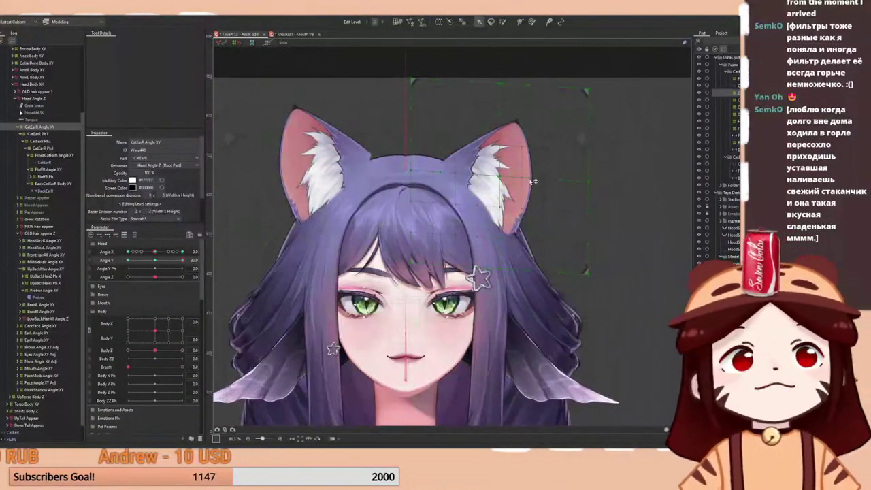
key("space")
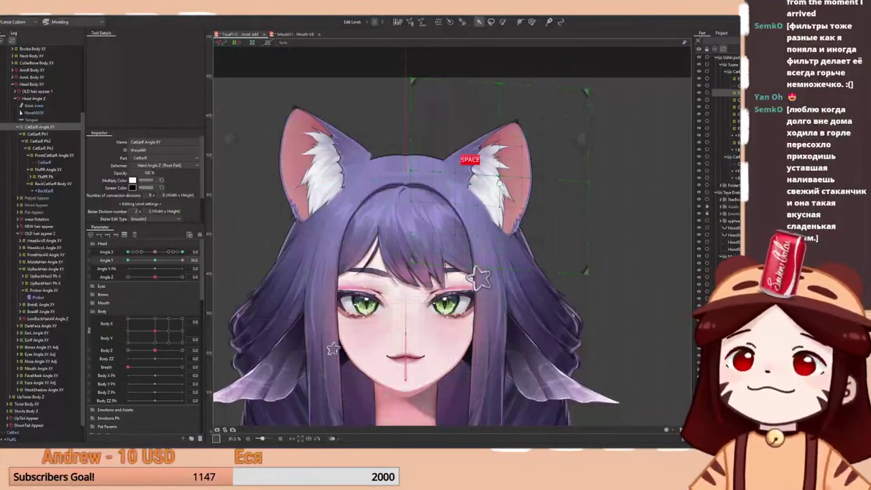
key("space")
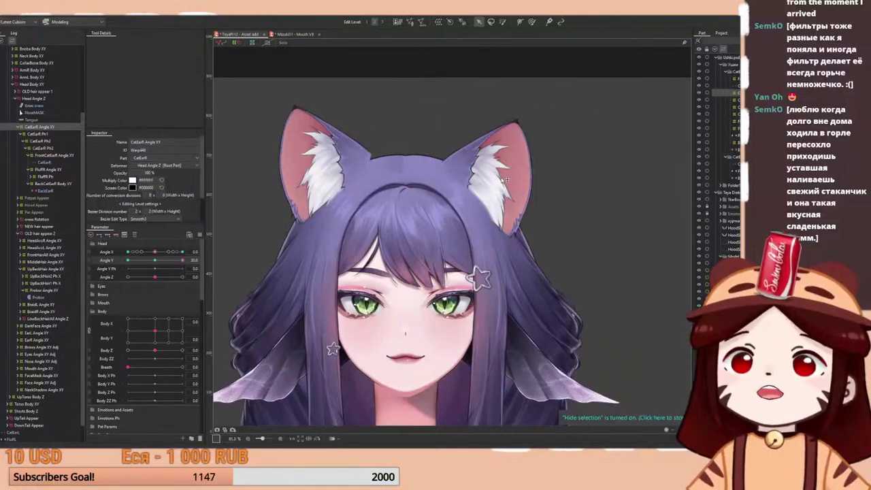
key("space")
key("ctrl+t")
key("space")
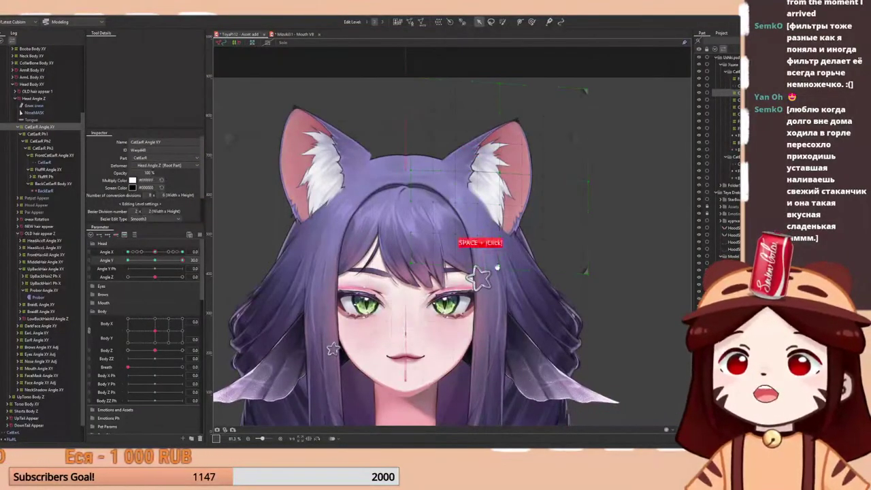
left_click_drag(498, 268, 499, 263)
key("ctrl+t")
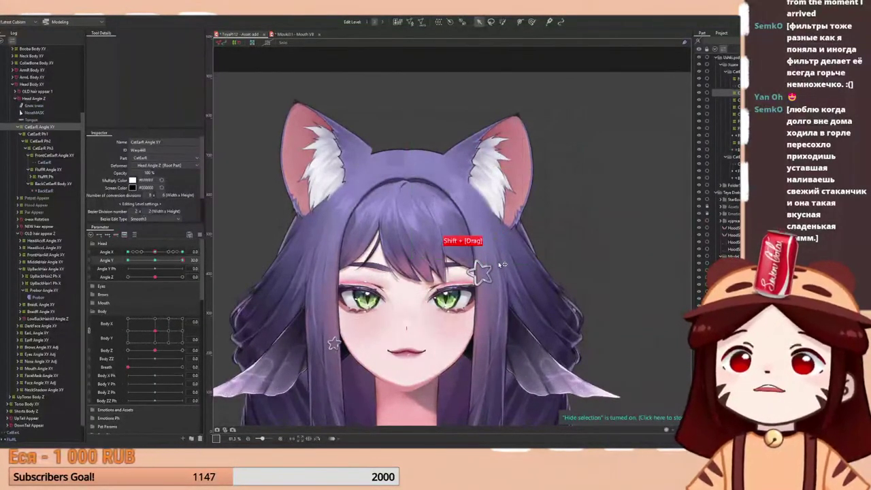
mouse_move(178, 262)
left_mouse_down()
mouse_move(160, 272)
mouse_move(184, 267)
left_mouse_up()
key("ctrl+t")
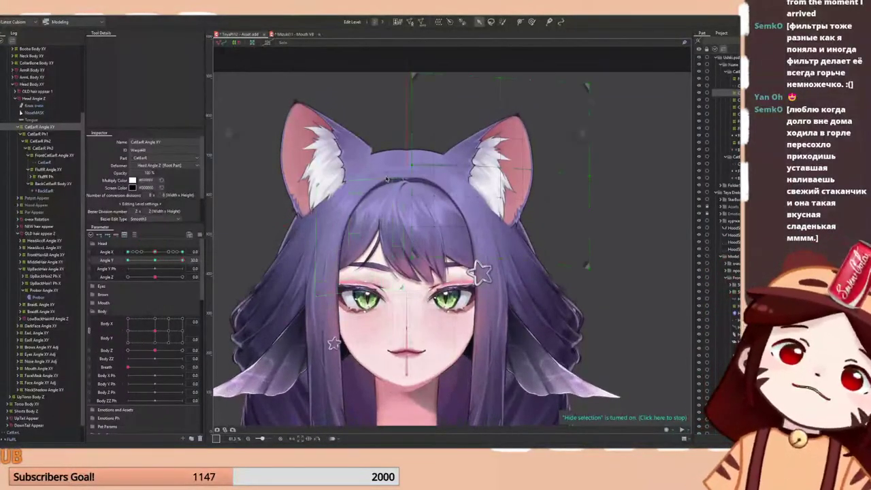
- Nudge the middle control point on the ear warp's inner edge down at Angle Y 30 and check the pose without selection outlines
left_click_drag(169, 261, 182, 260)
left_click_drag(414, 166, 415, 171)
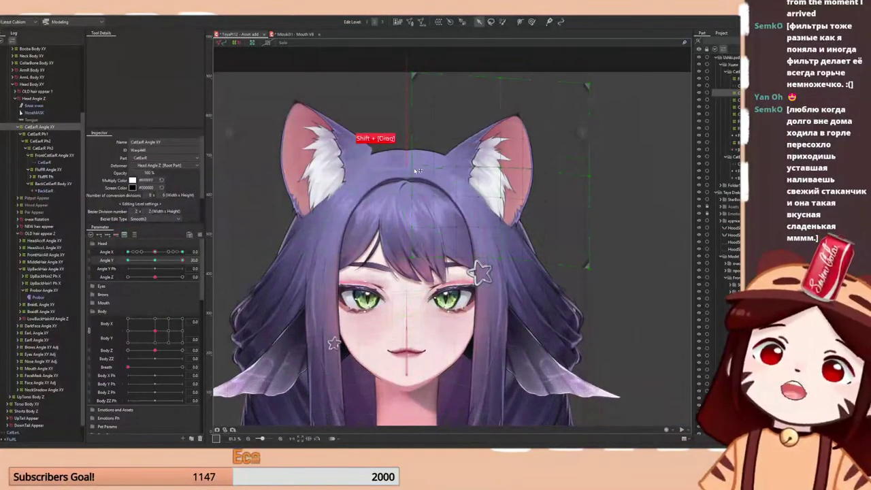
key("ctrl+h")
scroll(439, 173, "down", 2)
right_click(170, 262)
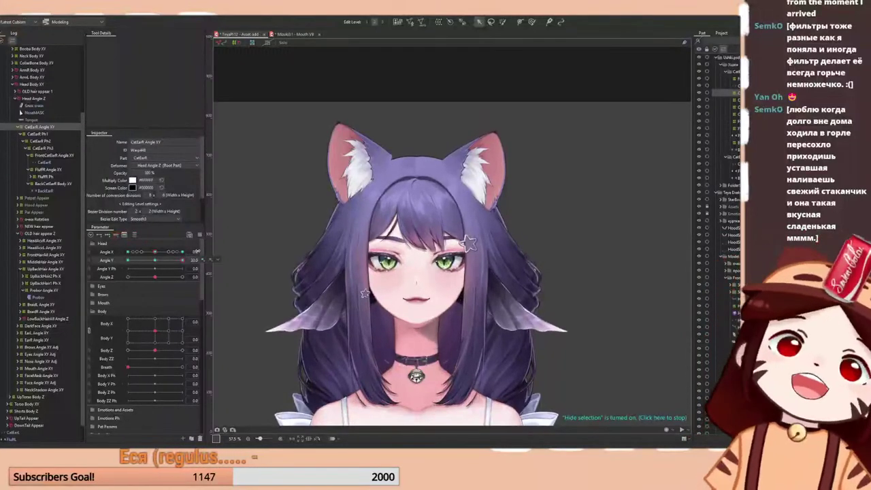
mouse_move(182, 261)
left_mouse_down()
mouse_move(166, 261)
mouse_move(183, 259)
left_mouse_up()
- Lower the middle control points on the ear warp's inner and outer edges slightly at Angle Y 30 and review the head's tilt
scroll(442, 162, "up", 2)
left_click_drag(414, 172, 414, 176)
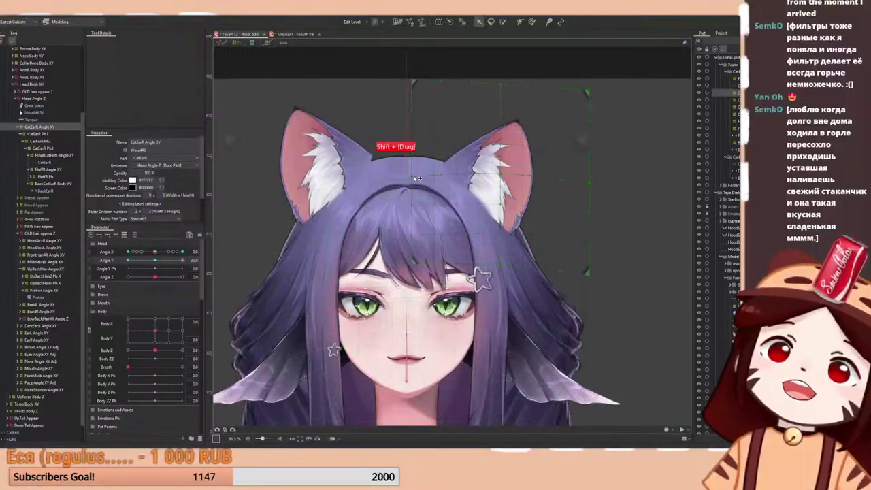
left_click_drag(590, 181, 591, 184)
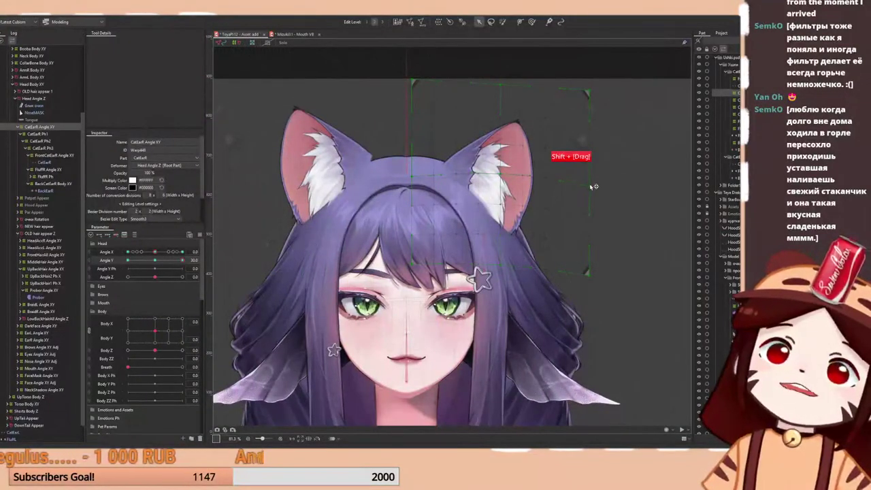
key("ctrl+t")
scroll(538, 194, "down", 2)
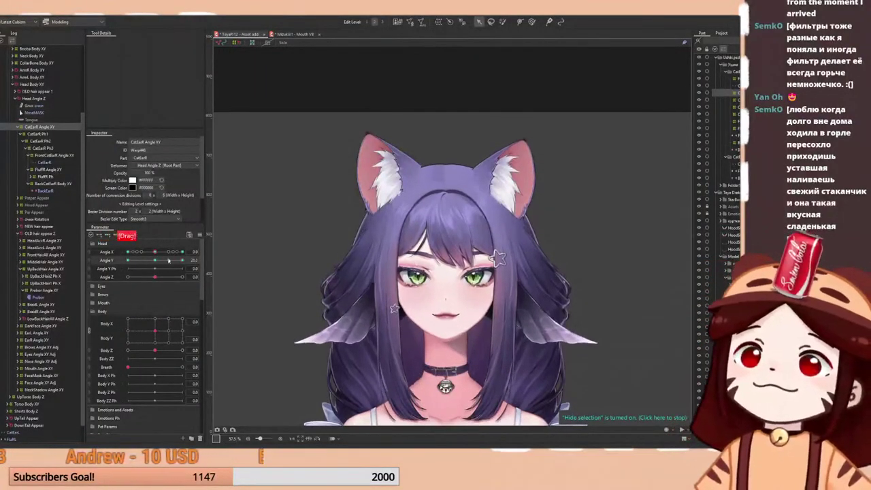
- Fine-tune the ear warp's centre control point at Angle Y 30 and check the ear with the selection outlines hidden
scroll(523, 100, "up", 2)
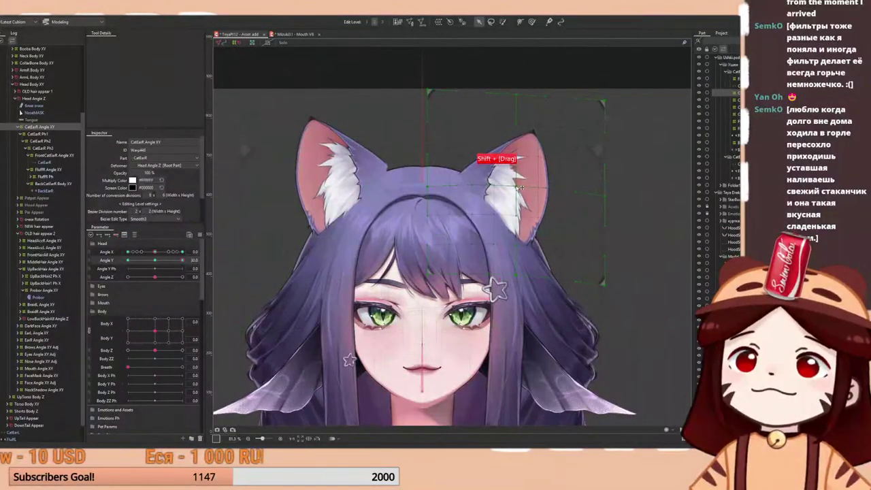
key("ctrl+t")
scroll(500, 187, "down", 2)
mouse_move(183, 260)
left_mouse_down()
mouse_move(158, 261)
mouse_move(185, 250)
mouse_move(163, 261)
mouse_move(185, 259)
left_mouse_up()
scroll(551, 194, "up", 1)
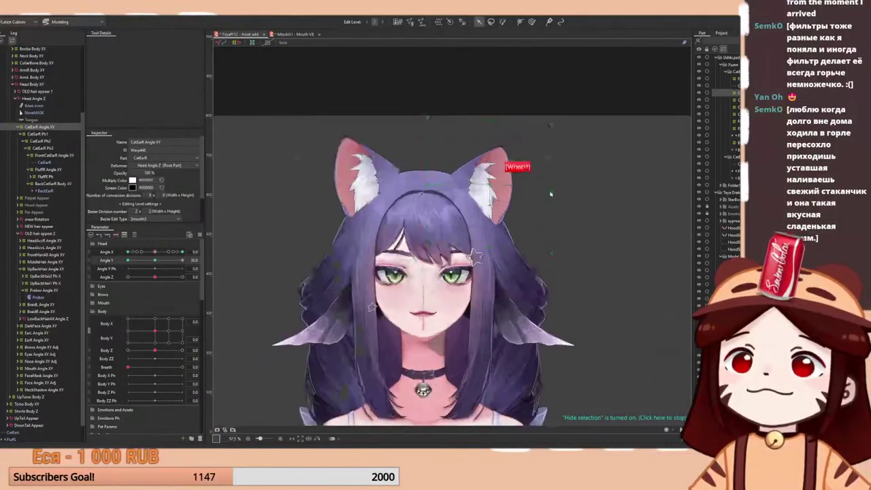
- Examine how the ear sits on the head between Angle Y 30 and -30 close up, with the selection outlines shown and hidden
scroll(551, 194, "up", 1)
left_click(162, 261)
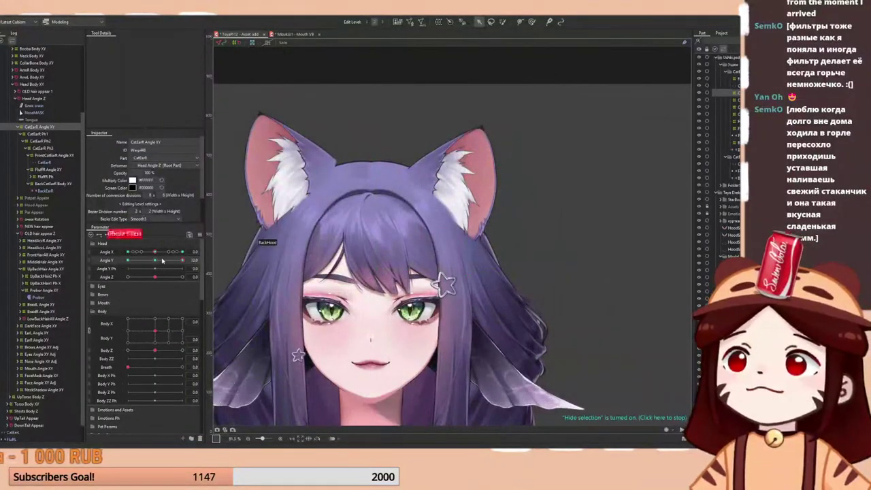
mouse_move(162, 261)
left_mouse_down()
mouse_move(173, 262)
mouse_move(147, 269)
mouse_move(133, 286)
mouse_move(165, 263)
left_mouse_up()
left_click(161, 263)
key("space")
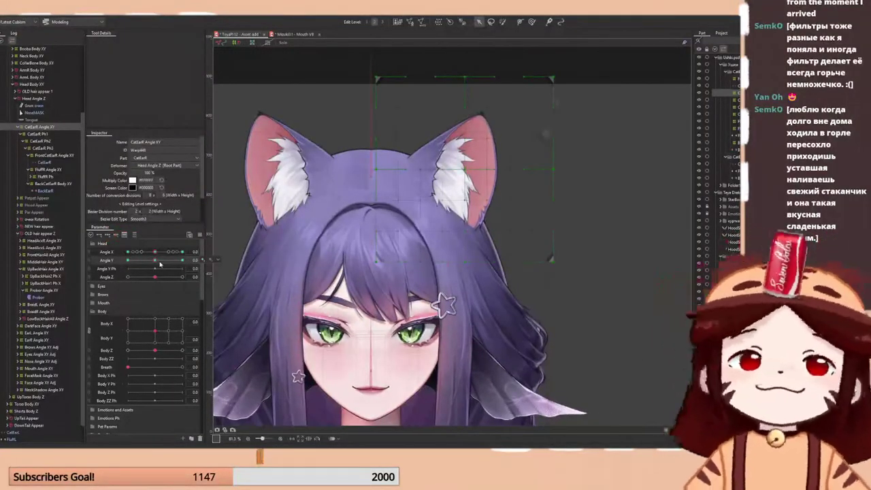
mouse_move(160, 264)
left_mouse_down()
mouse_move(153, 262)
mouse_move(181, 261)
mouse_move(172, 264)
left_mouse_up()
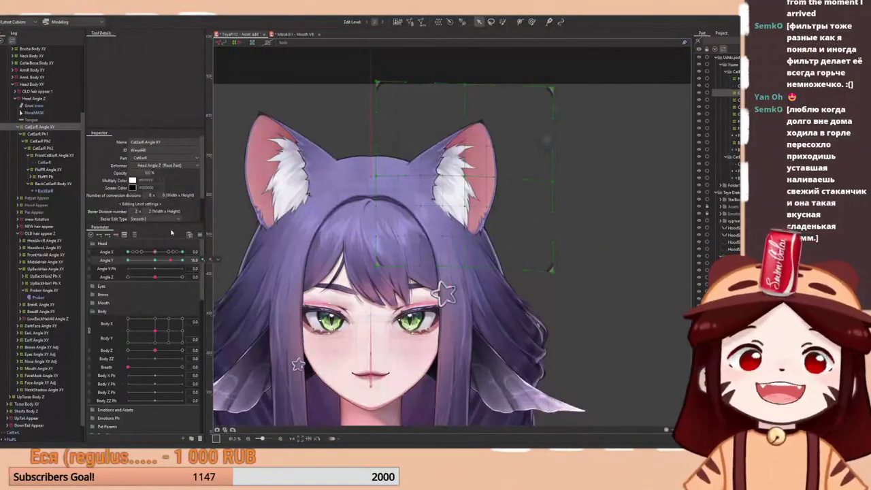
key("ctrl+t")
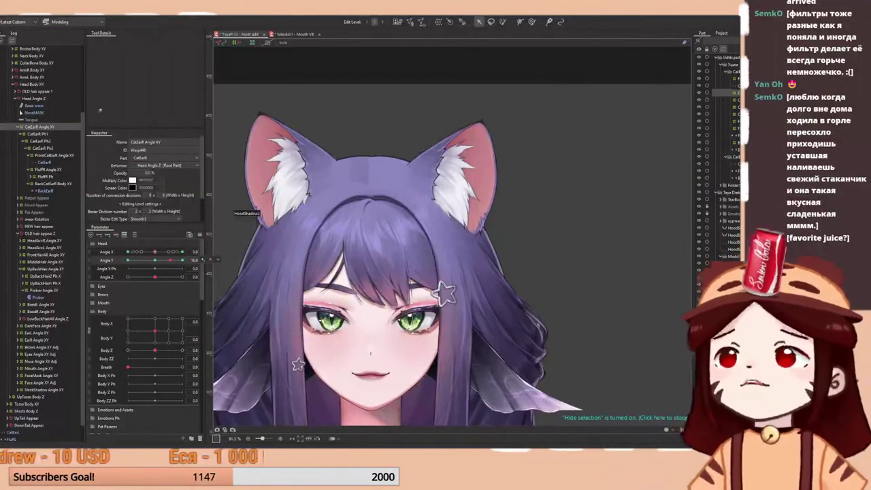
left_click_drag(170, 260, 110, 282)
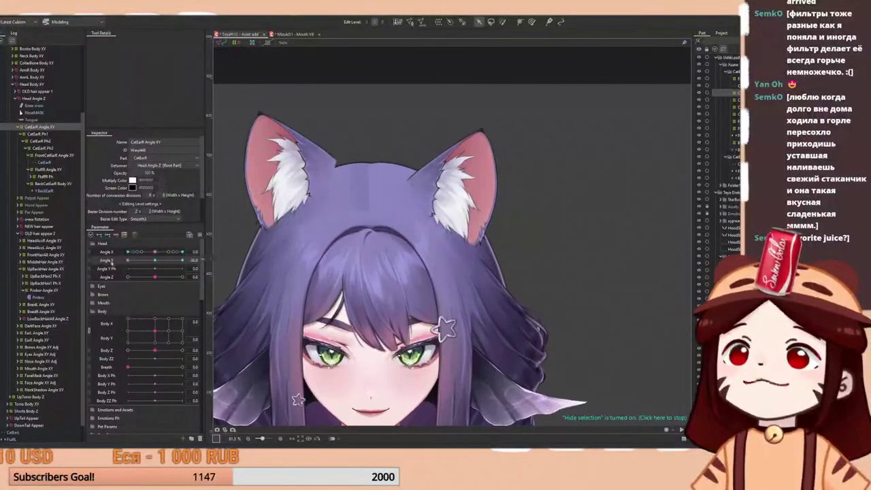
key("space")
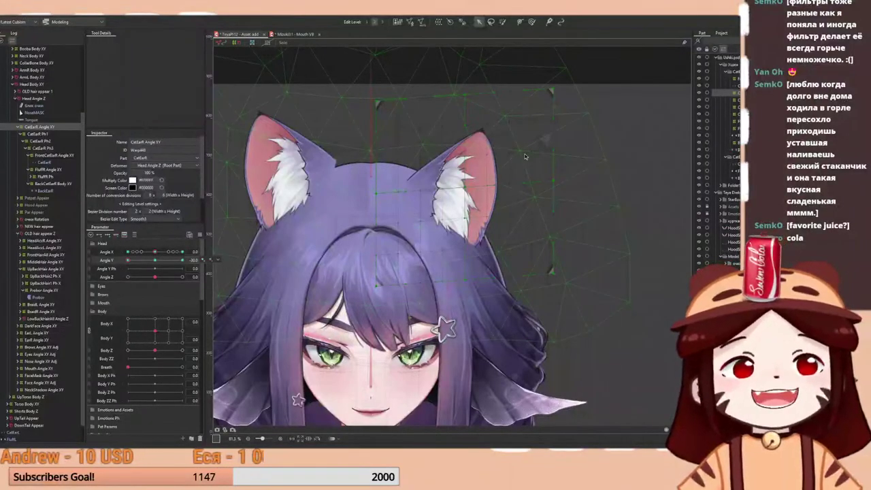
left_click_drag(156, 262, 102, 269)
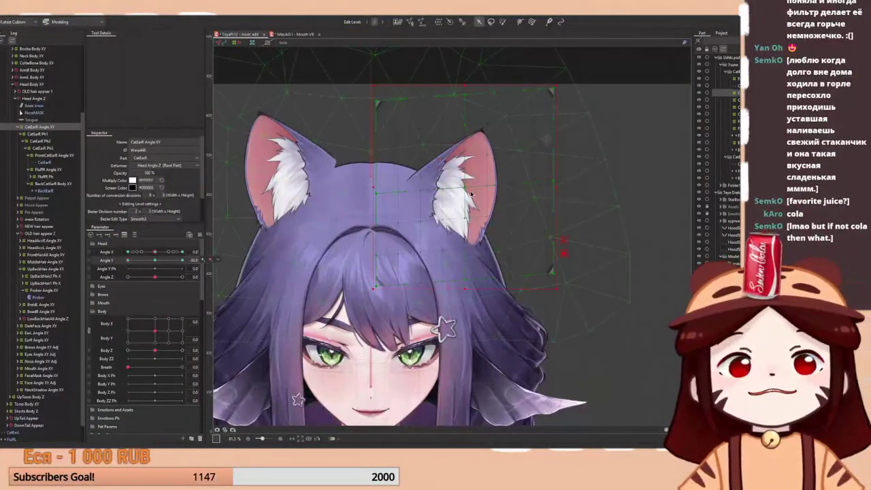
key("space")
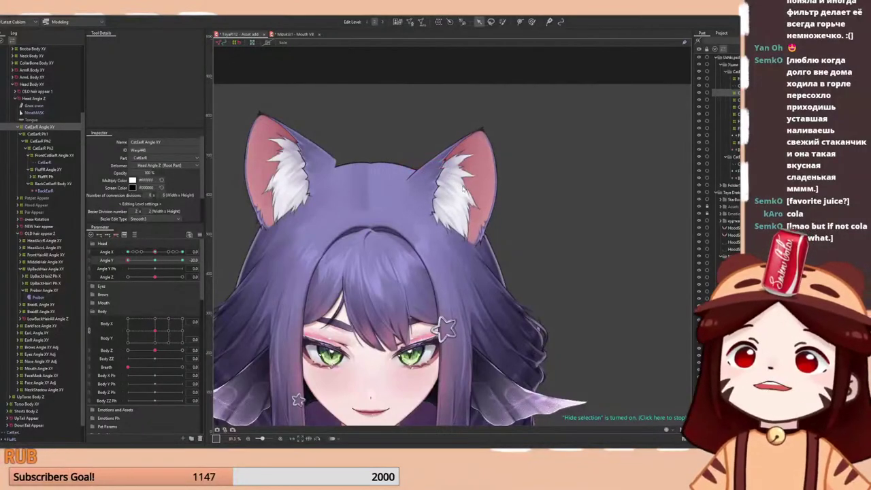
key("space")
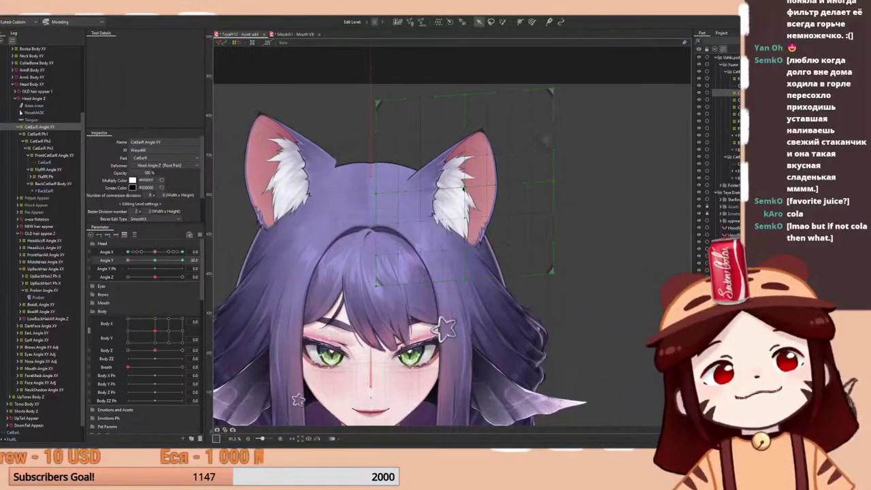
- Nudge the middle control point on the ear warp's upper edge up at Angle Y -30, save, and review the head's tilt without selection outlines
left_click_drag(166, 262, 197, 262)
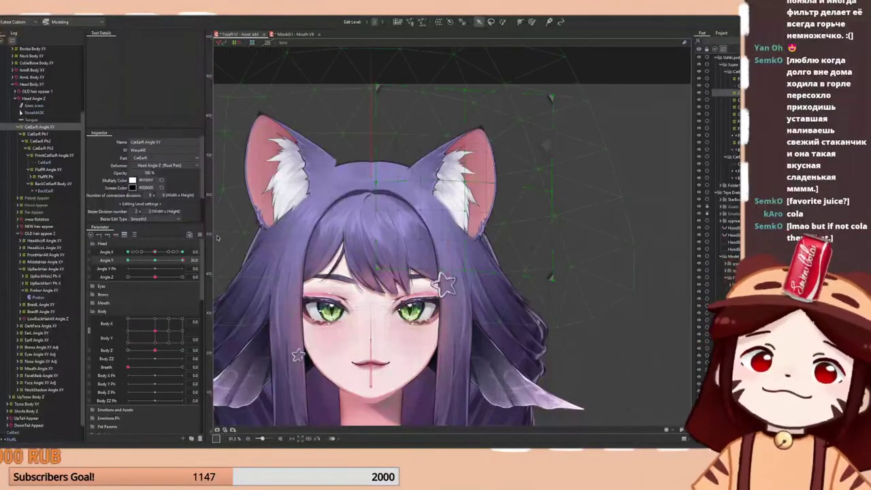
left_click(156, 263)
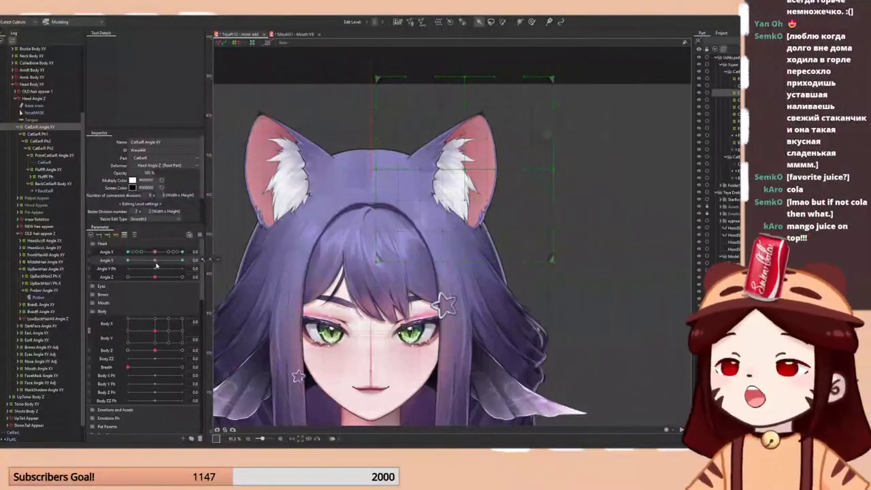
left_click_drag(156, 265, 113, 273)
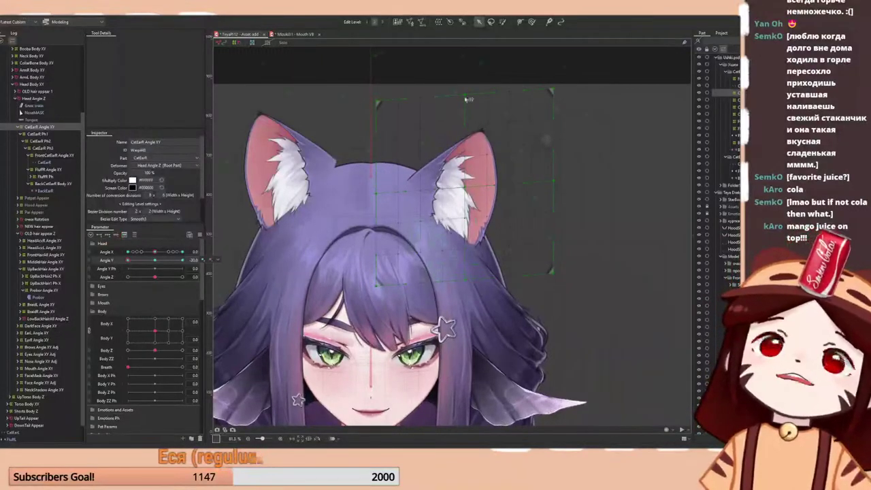
left_click_drag(467, 100, 469, 97)
key("ctrl+t")
scroll(466, 149, "down", 3)
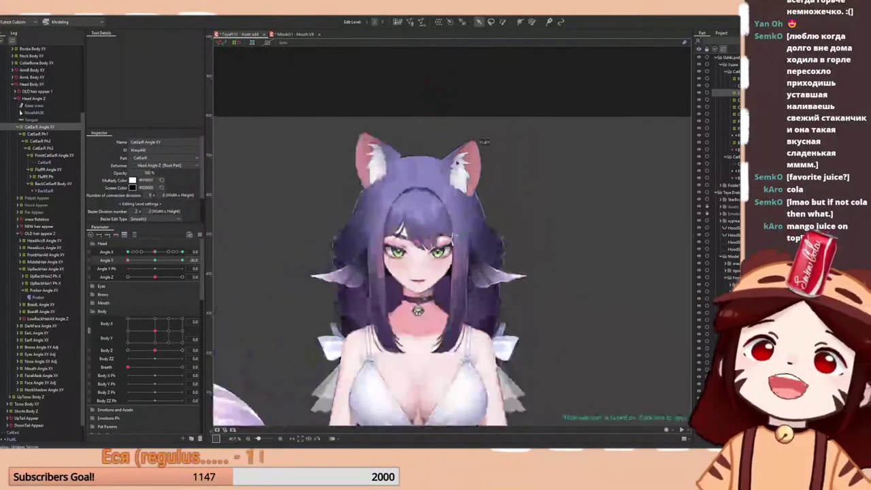
key("ctrl+s")
left_click_drag(154, 263, 253, 243)
key("space")
scroll(486, 170, "up", 1)
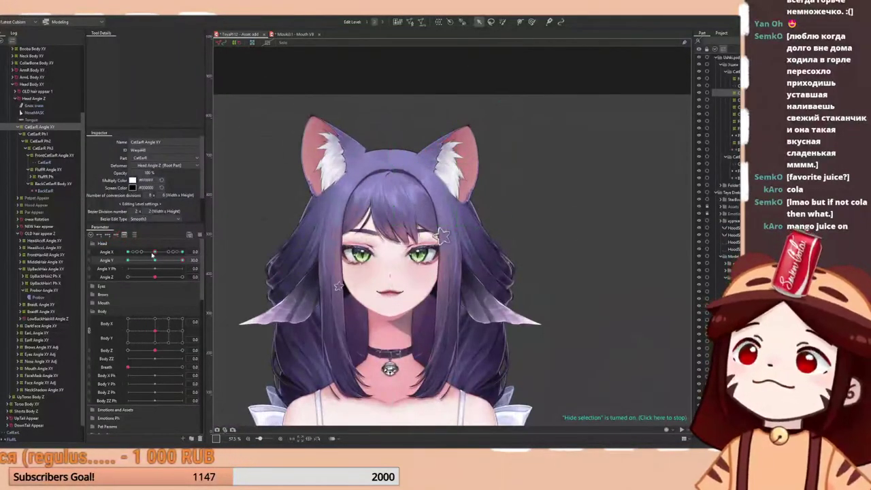
- Preview the head's turn, reset Angle X and Angle Y to their defaults, and synthesize the corner forms for the ear warp
left_click_drag(155, 261, 172, 250)
right_click(155, 253)
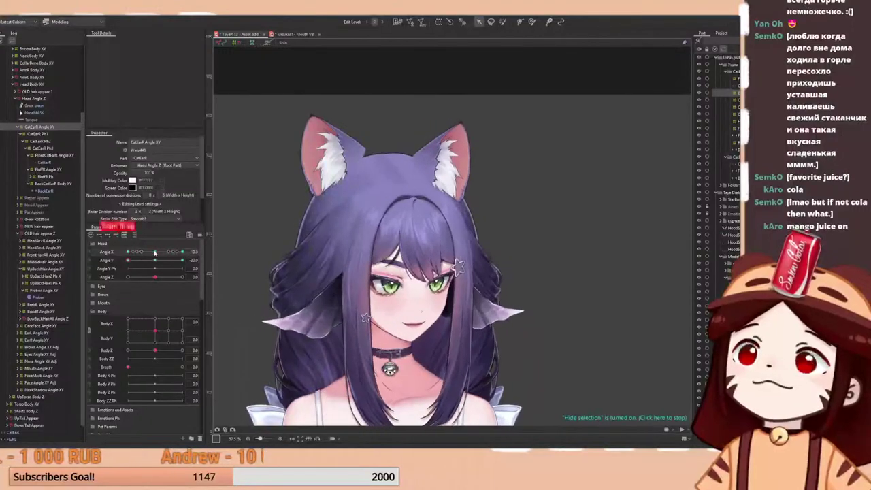
right_click(155, 262)
left_click(200, 235)
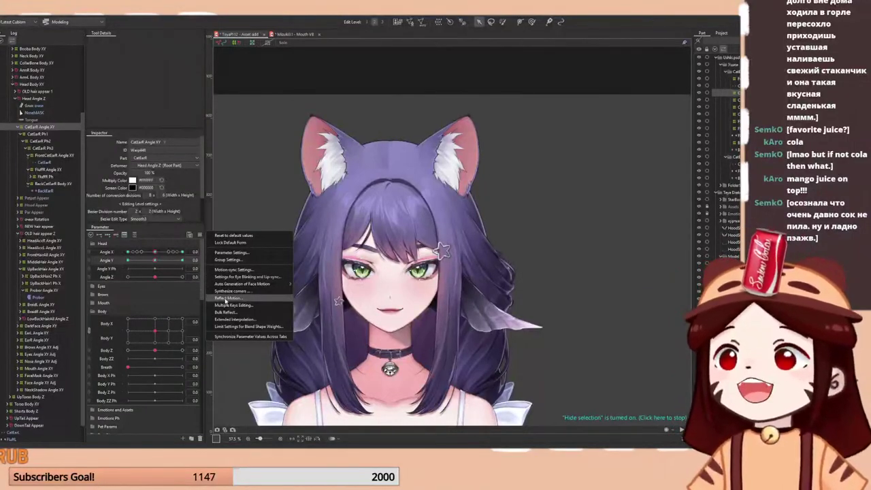
left_click(231, 291)
left_click(381, 288)
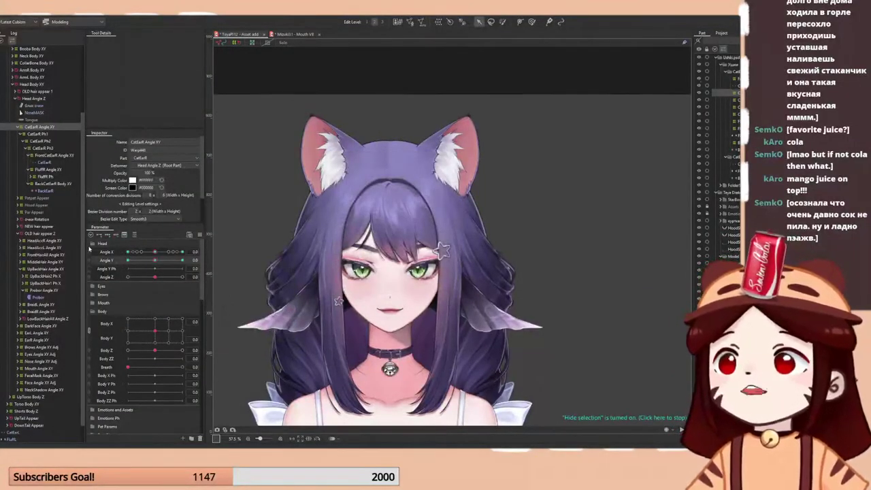
- Combine Angle X and Angle Y into one two-axis parameter and preview the ear's motion with it
left_click(90, 256)
mouse_move(155, 263)
left_mouse_down()
mouse_move(134, 282)
mouse_move(127, 262)
mouse_move(187, 268)
mouse_move(139, 260)
mouse_move(155, 274)
mouse_move(162, 259)
mouse_move(148, 252)
mouse_move(161, 252)
mouse_move(171, 274)
mouse_move(157, 275)
mouse_move(165, 265)
left_mouse_up()
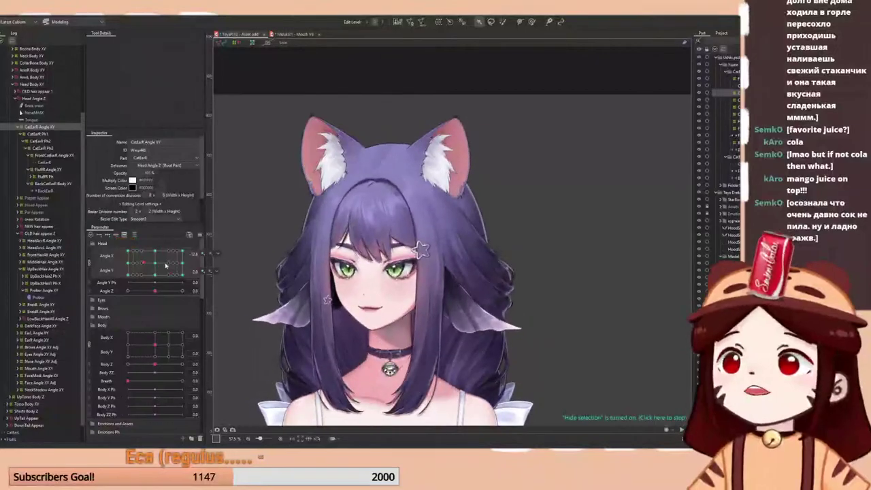
right_click(155, 263)
- Examine the ear's head motion close up in the physics preview and across the combined Angle X and Angle Y range
right_click(67, 50)
key("Escape")
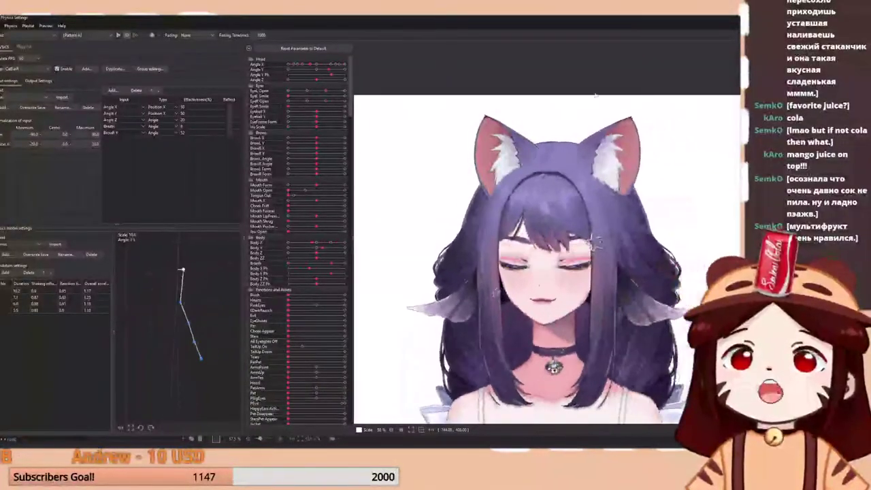
scroll(580, 251, "up", 5)
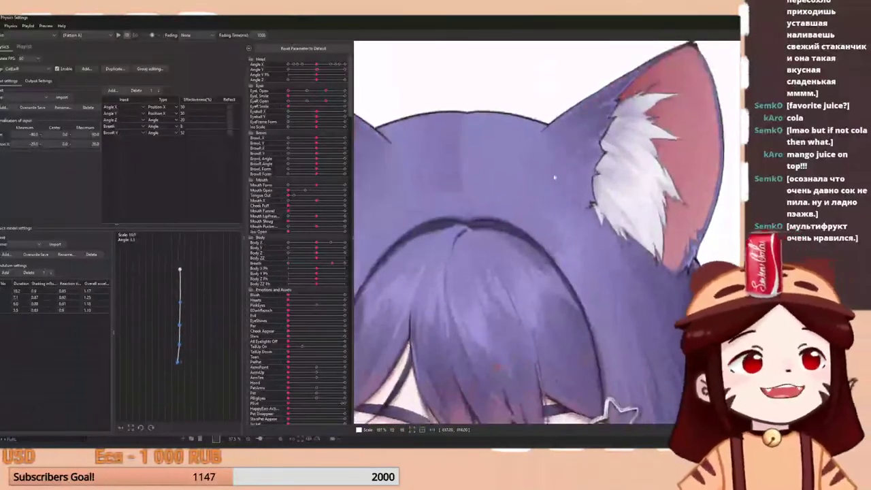
scroll(546, 235, "down", 5)
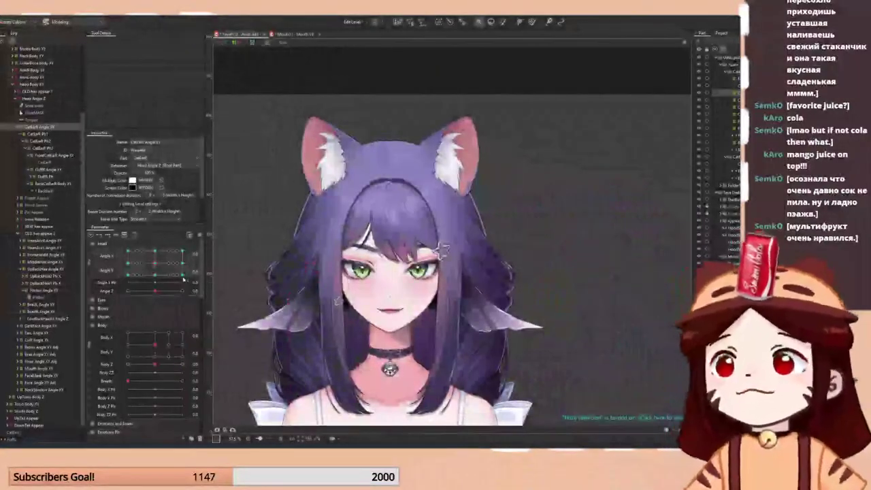
left_click_drag(182, 276, 157, 263)
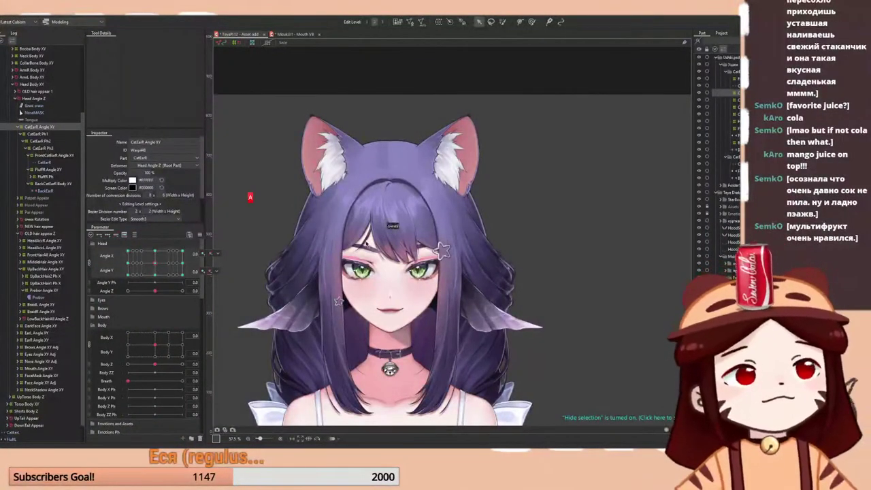
right_click(155, 262)
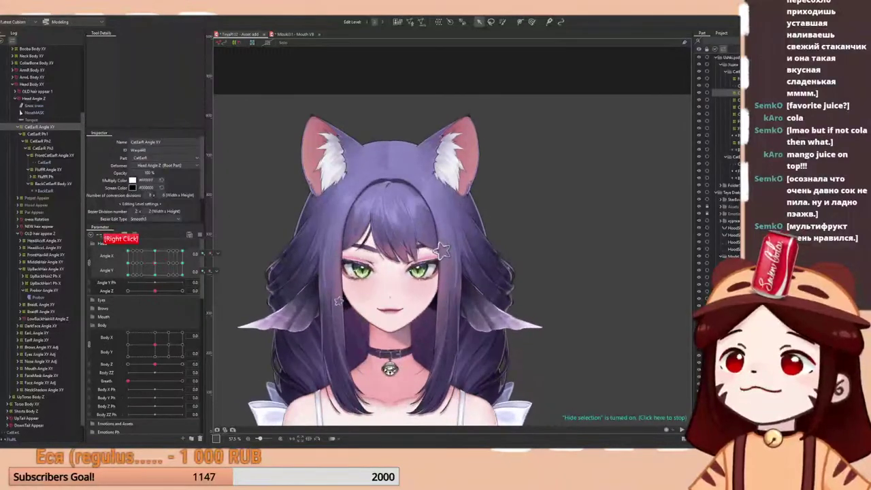
- Switch to the Mouth V8 reference model and examine its cat ears and EarR fold and physics parameters
scroll(430, 103, "down", 3)
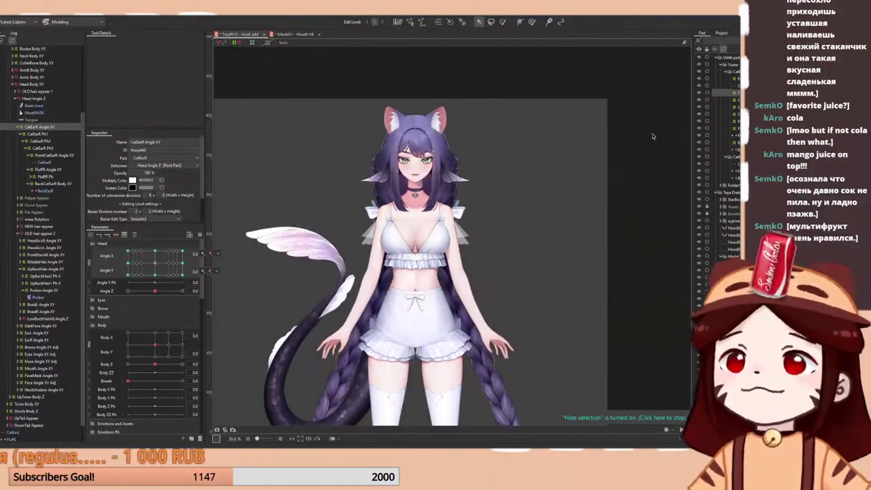
key("ctrl+Tab")
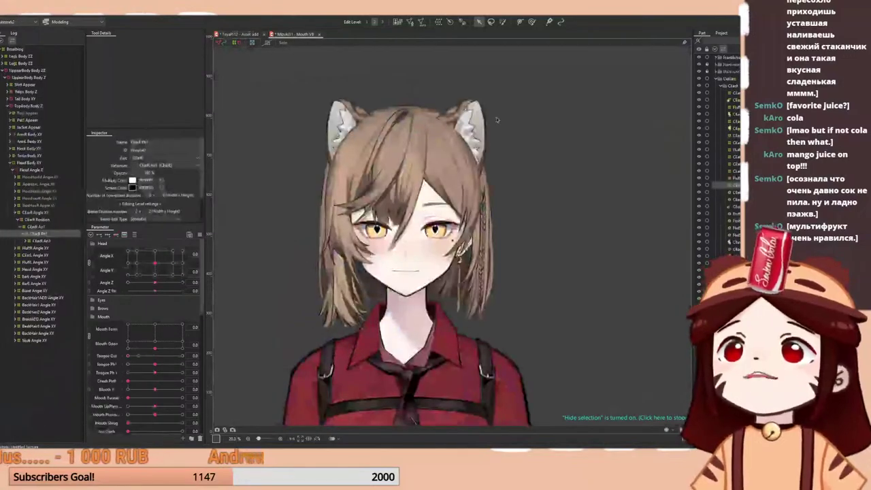
scroll(497, 117, "up", 5)
scroll(176, 306, "down", 5)
scroll(176, 306, "up", 2)
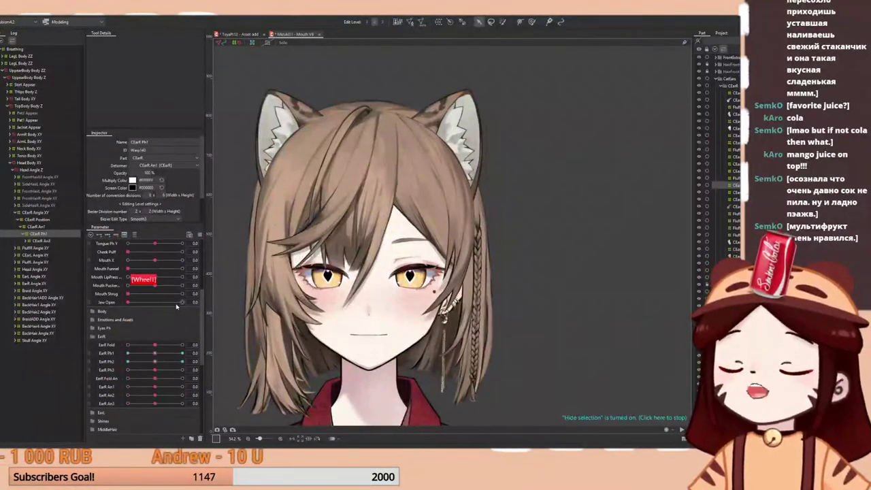
scroll(176, 306, "down", 1)
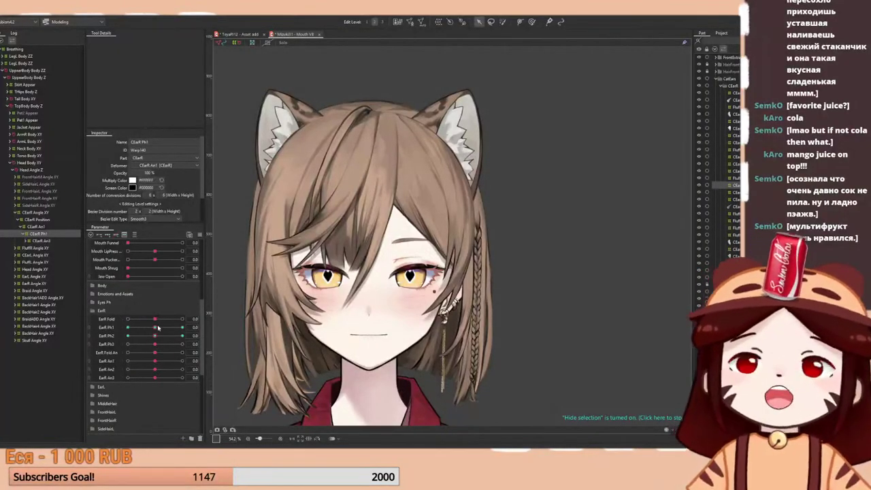
left_click_drag(155, 336, 158, 354)
right_click(156, 338)
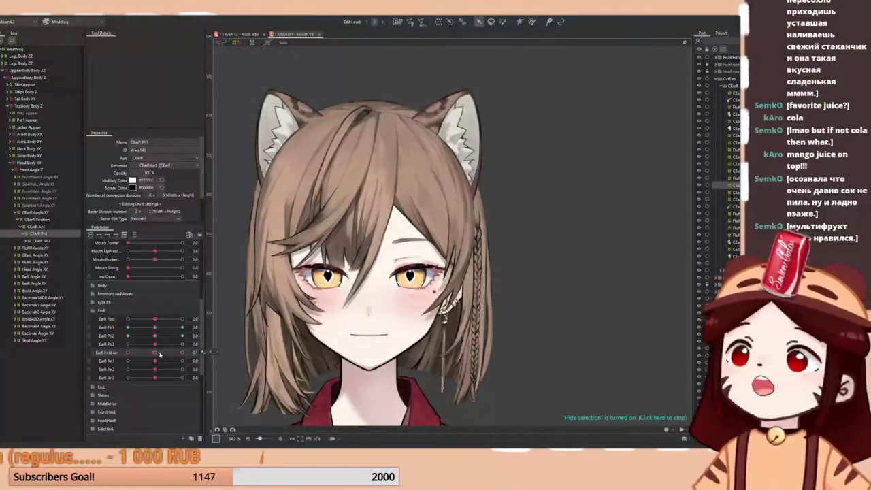
- Return to the Asset add model, review both cat ears in the neutral pose, and save the model
left_click(220, 34)
scroll(423, 104, "up", 2)
scroll(416, 102, "up", 2)
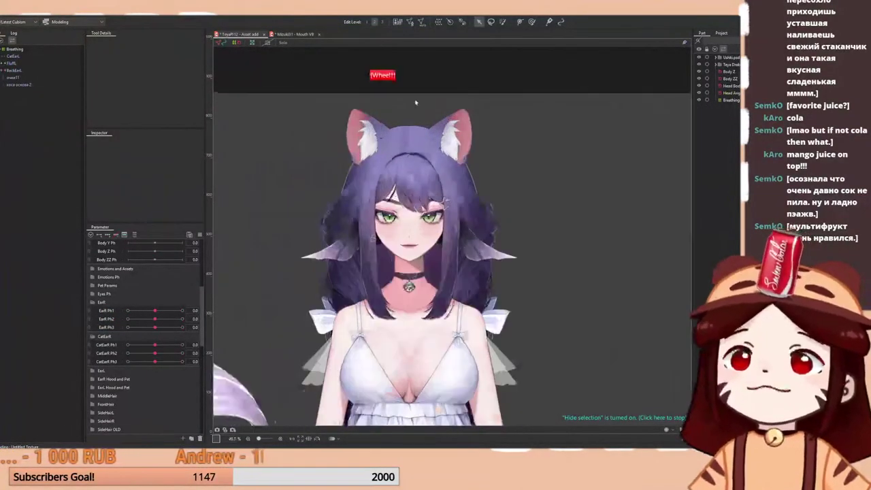
scroll(416, 102, "up", 2)
scroll(416, 102, "down", 4)
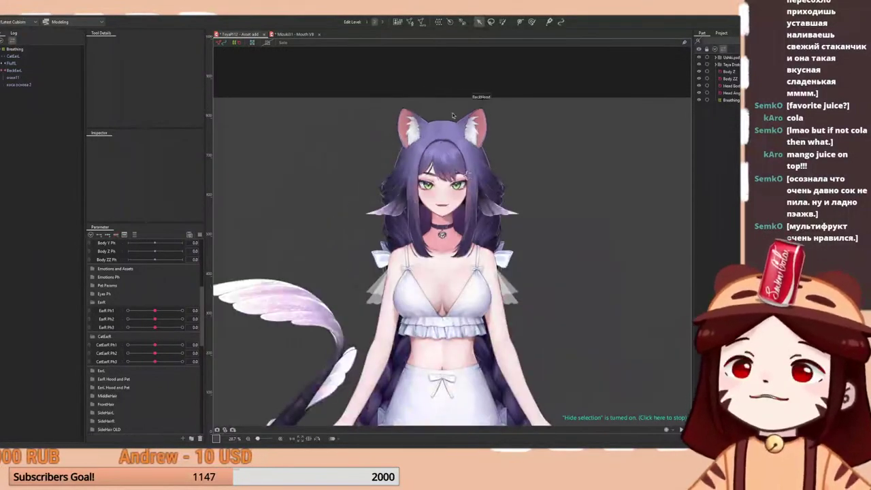
scroll(453, 116, "up", 3)
scroll(454, 117, "down", 1)
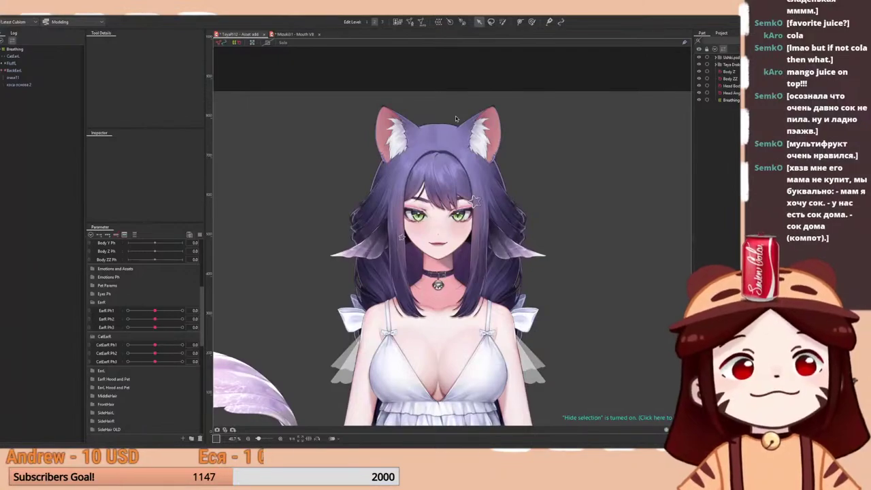
key("ctrl+s")
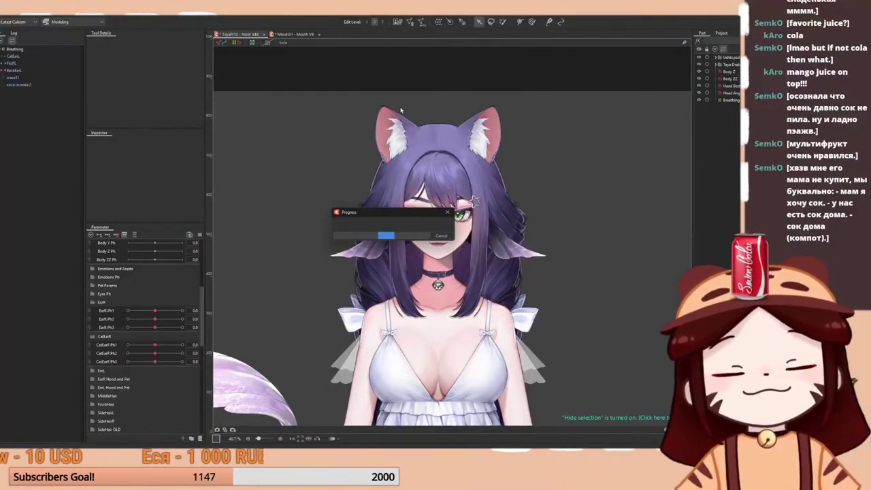